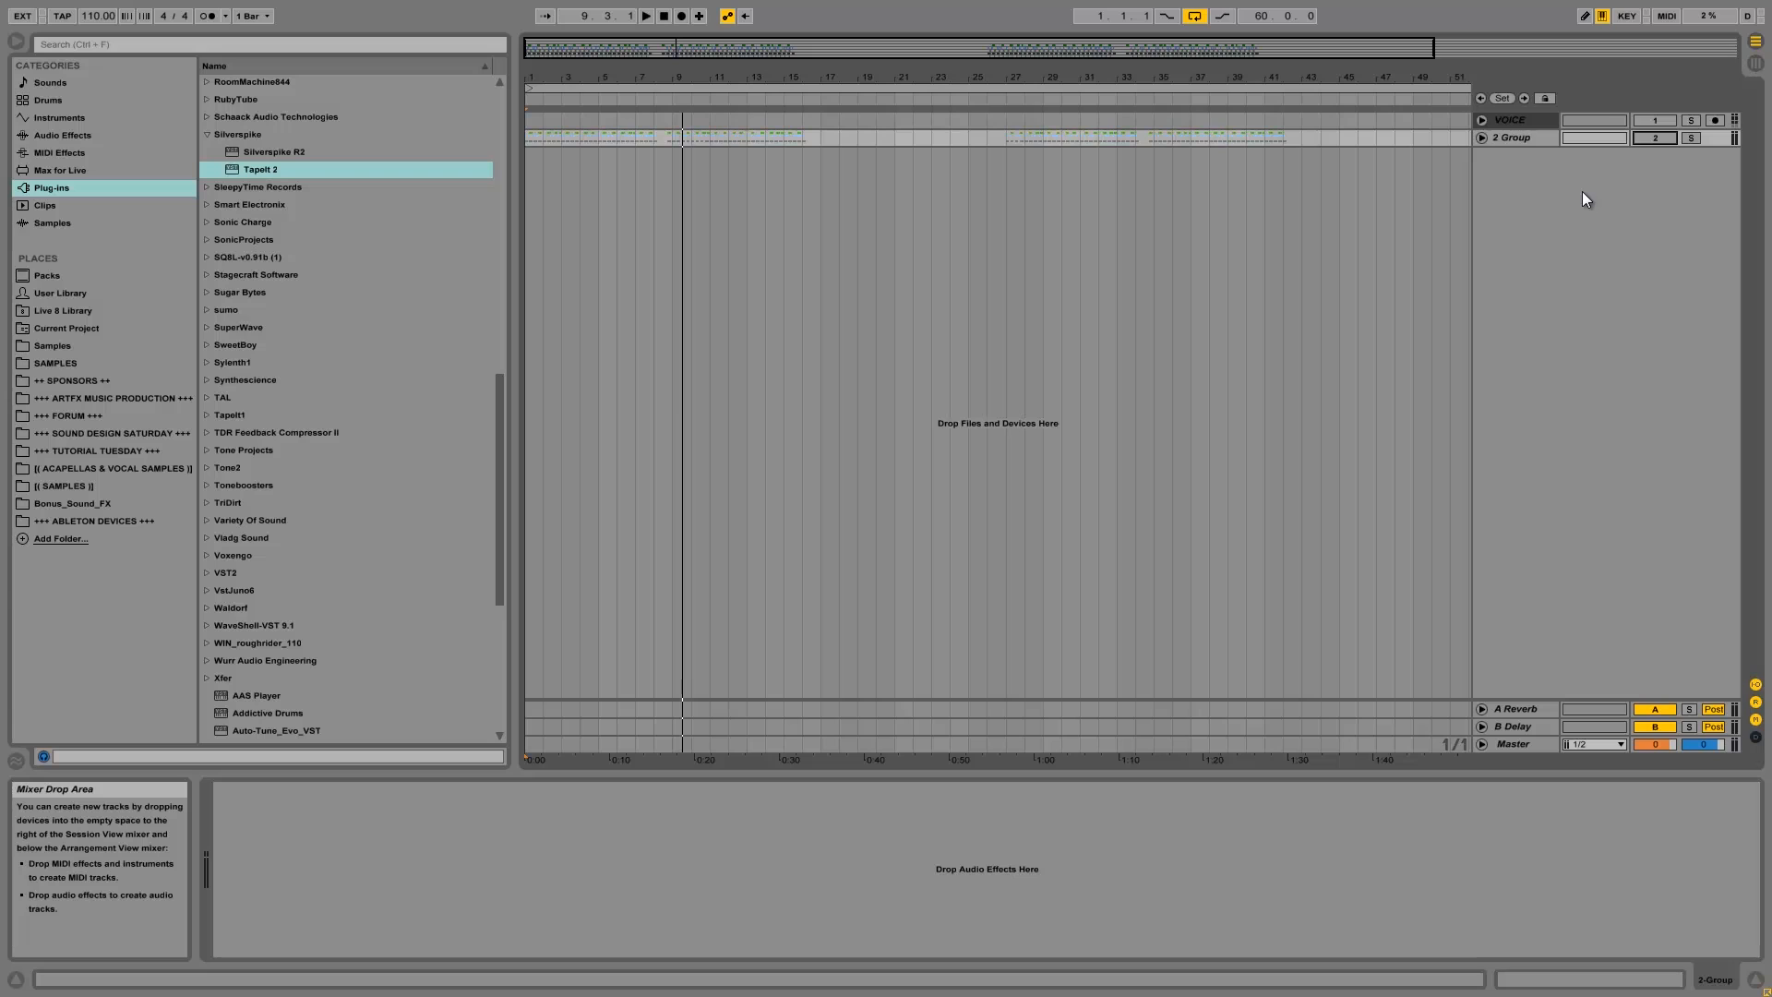
Insert a new MIDI track below the group and load the Native Instruments Massive synth onto it.
right_click(1582, 191)
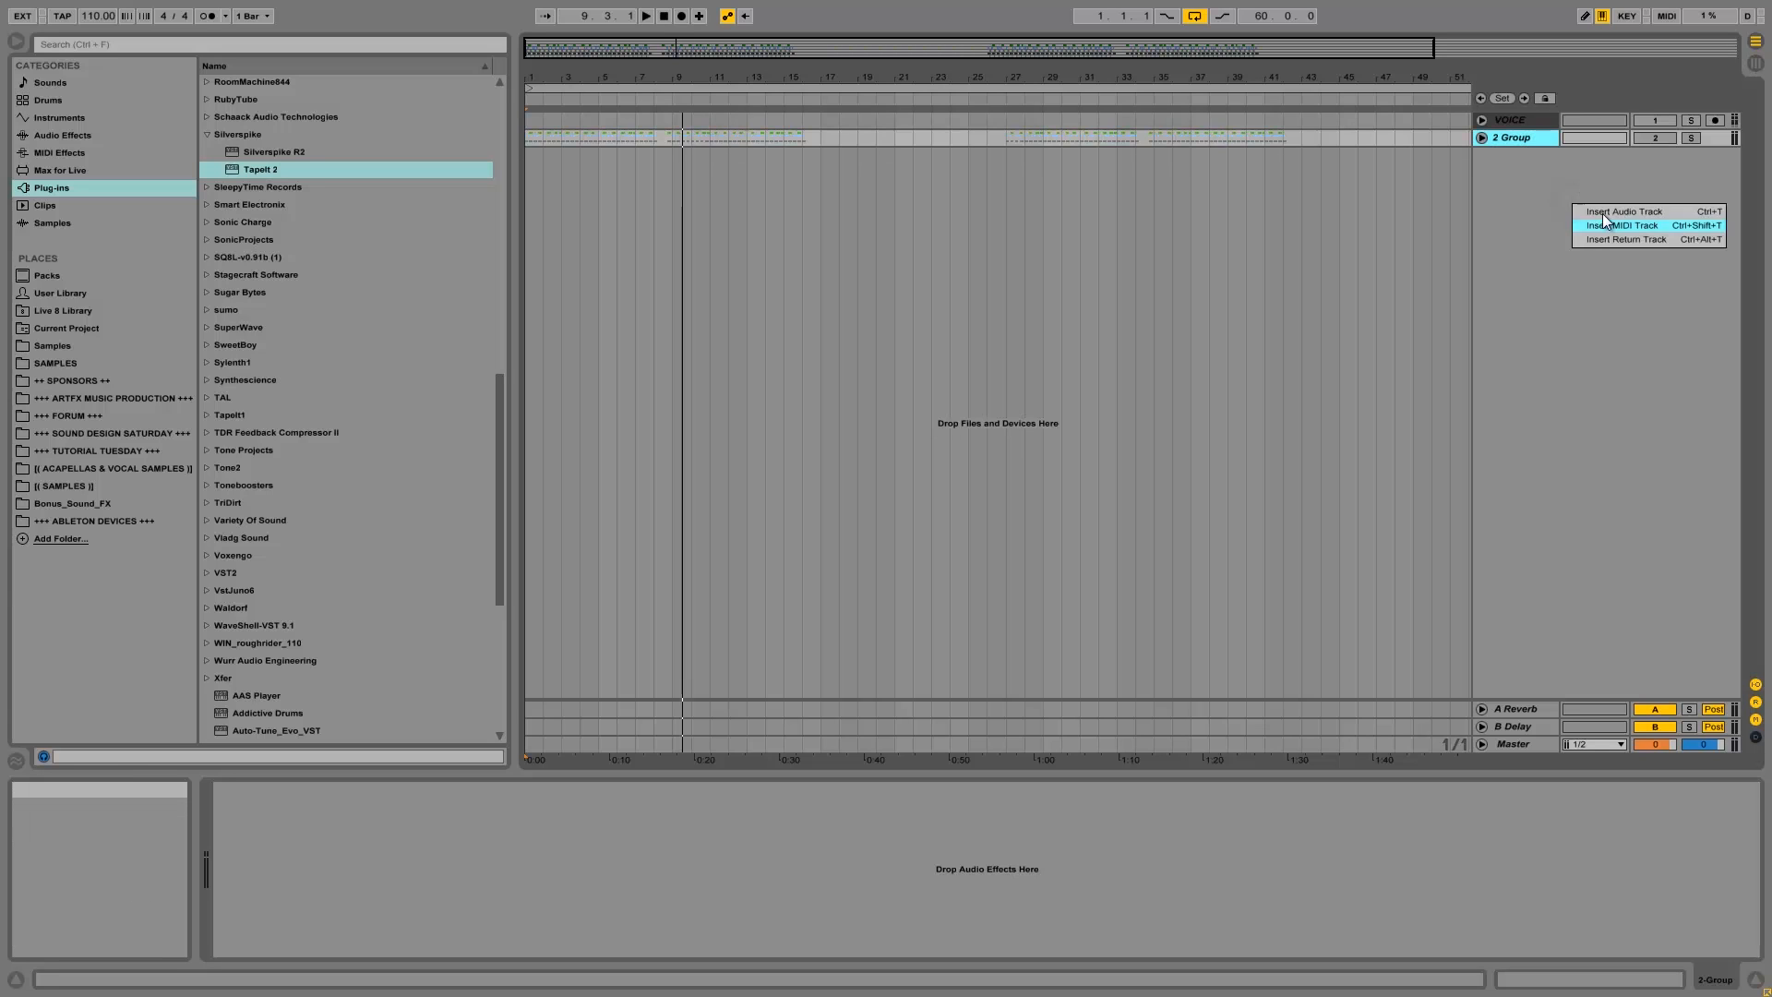
click(1602, 223)
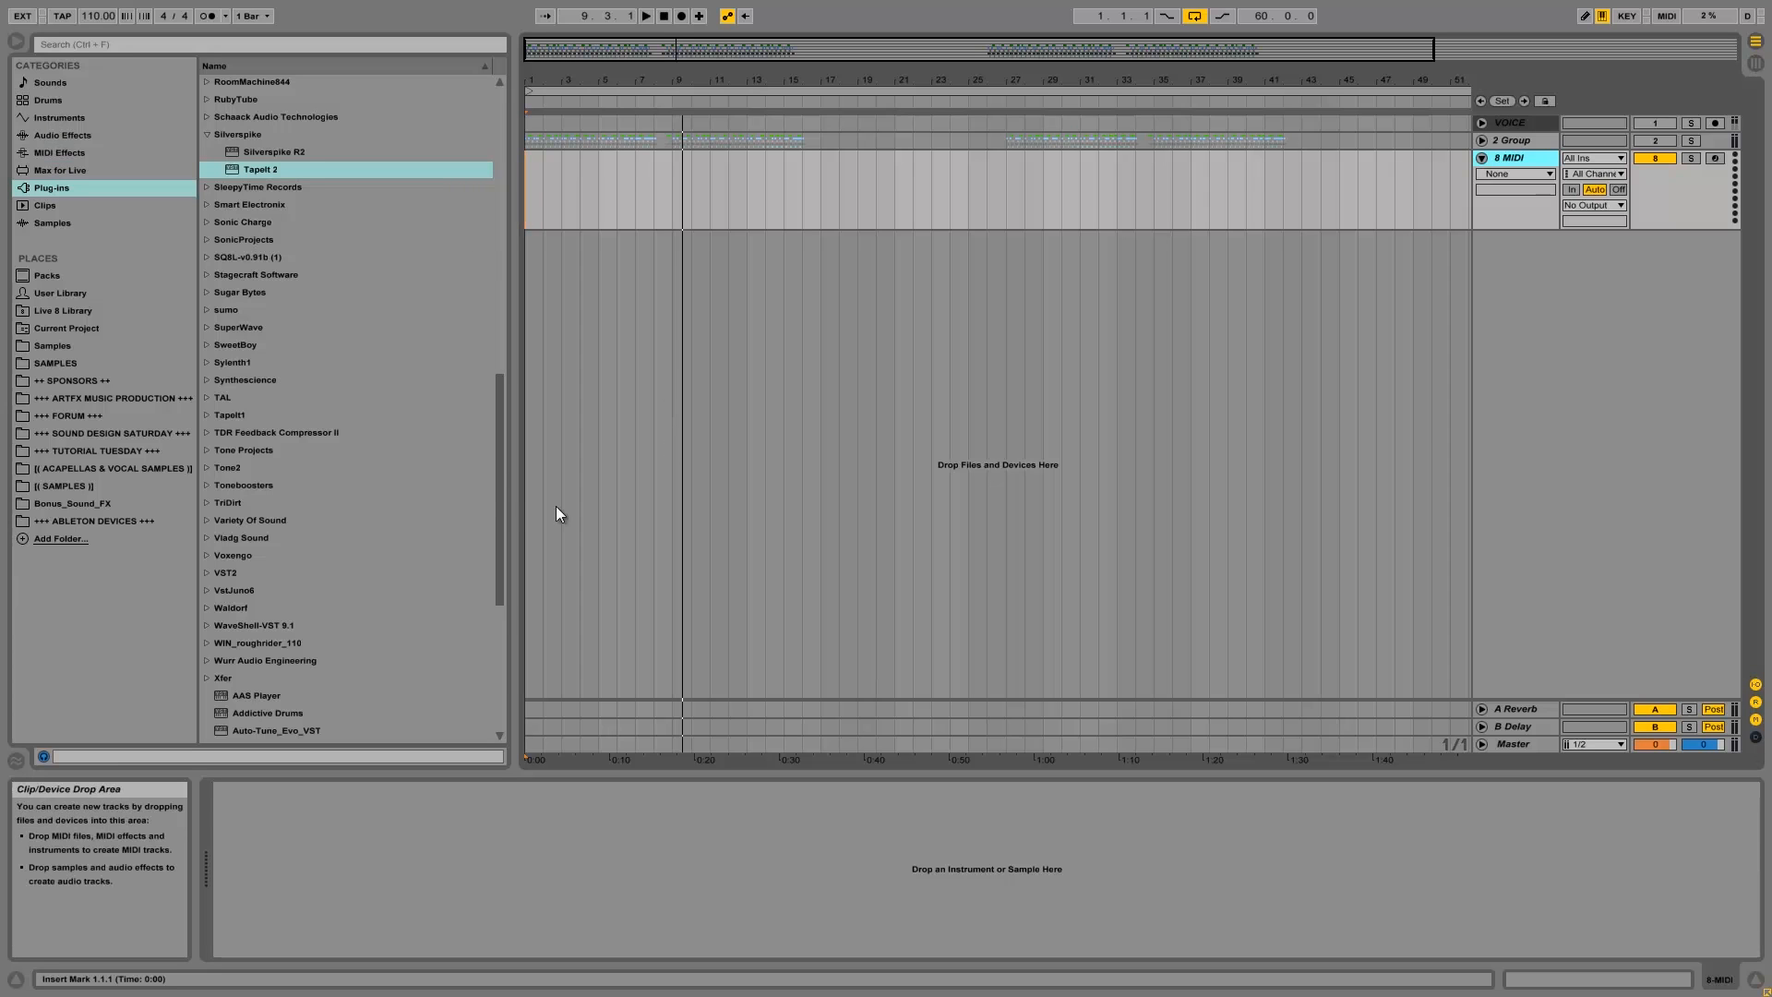
drag(502, 488, 515, 318)
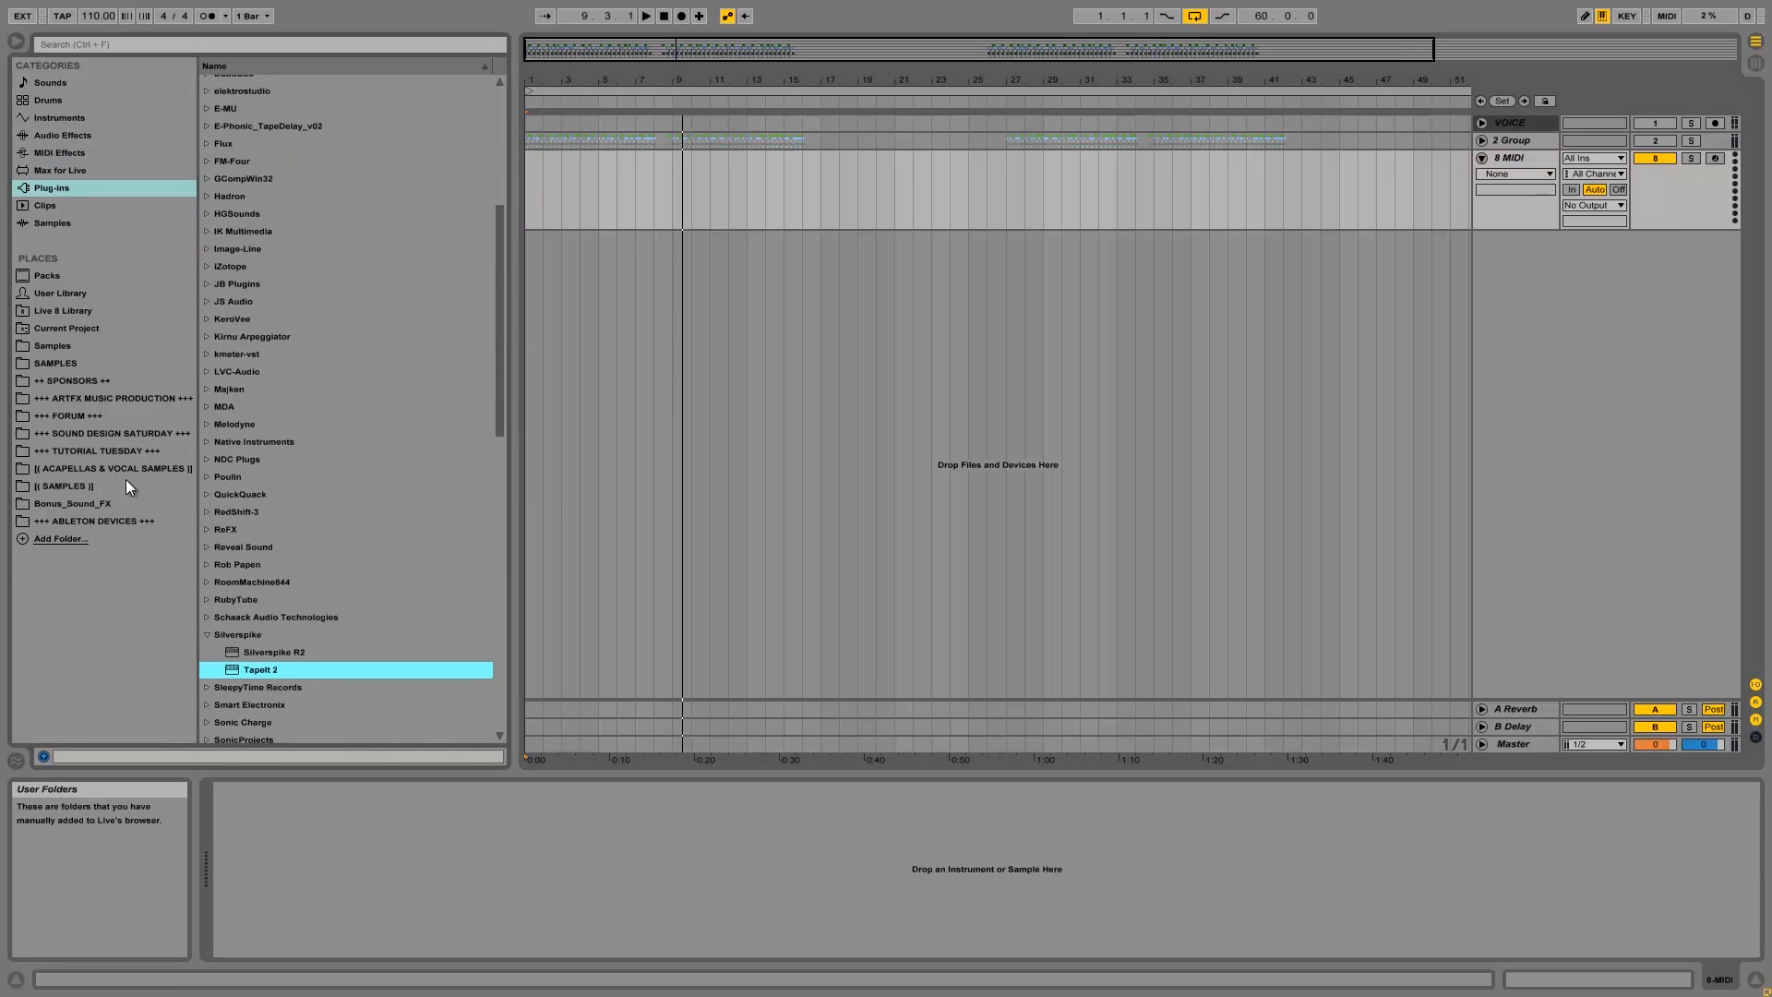
click(212, 441)
drag(246, 568, 521, 291)
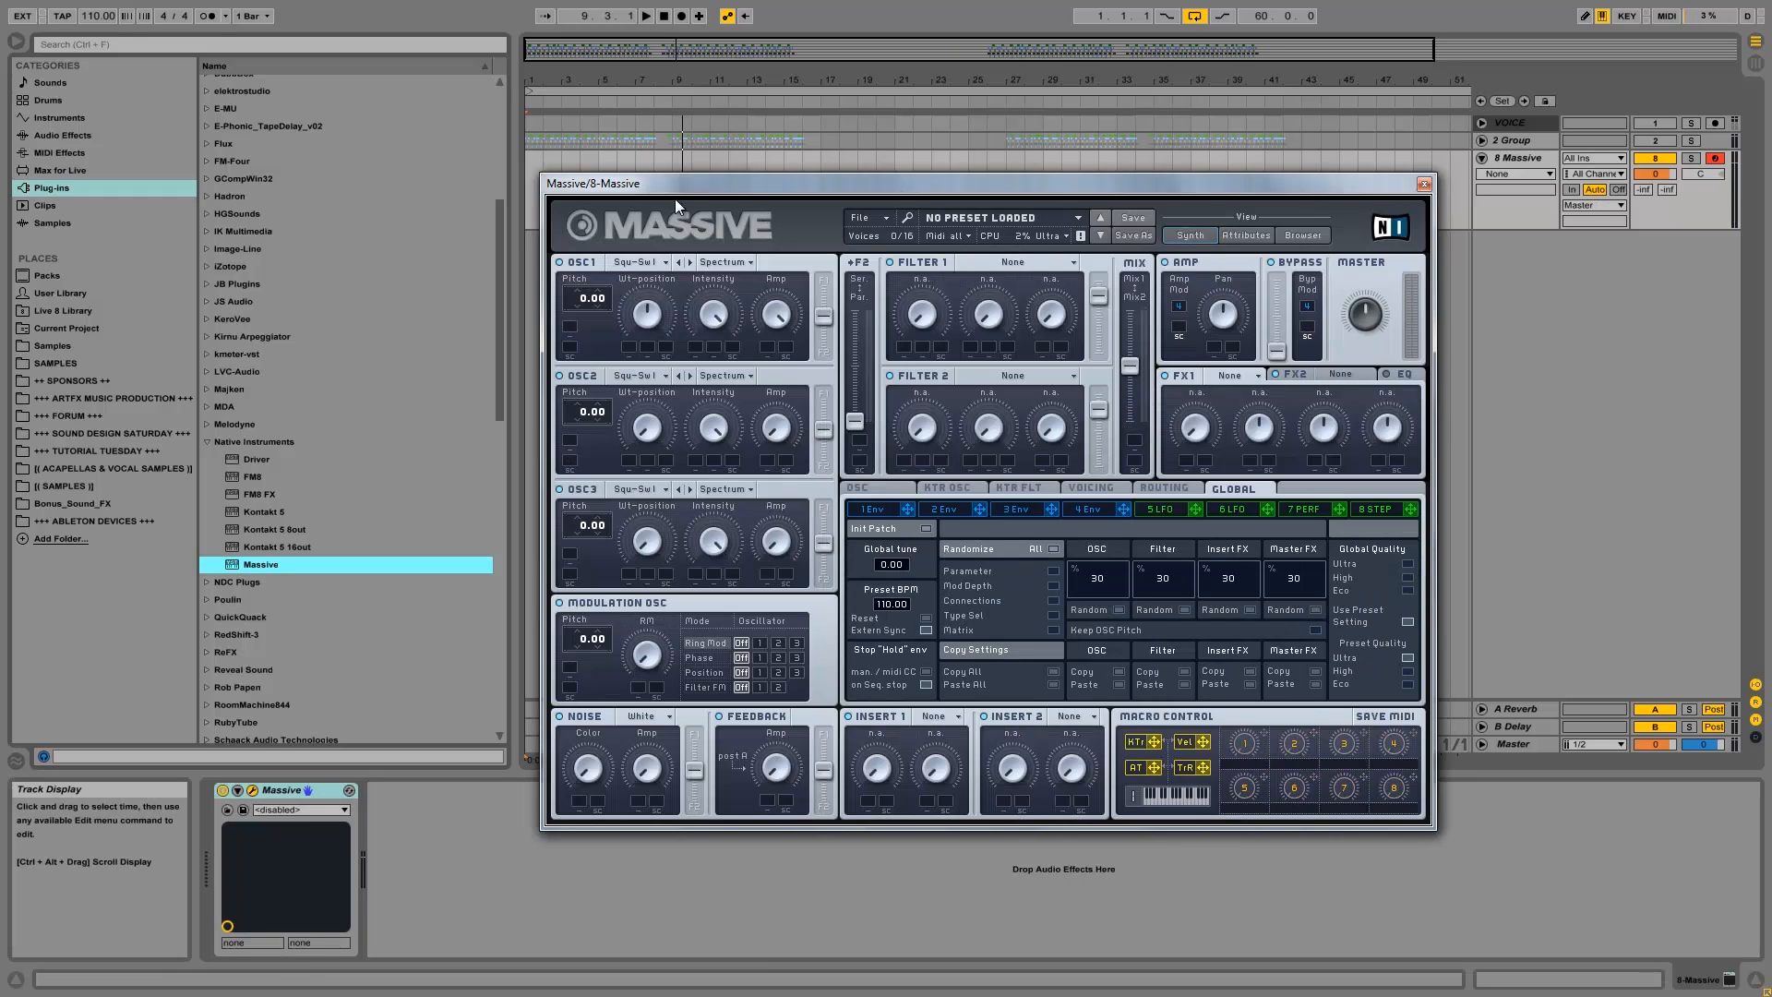
drag(645, 173, 551, 151)
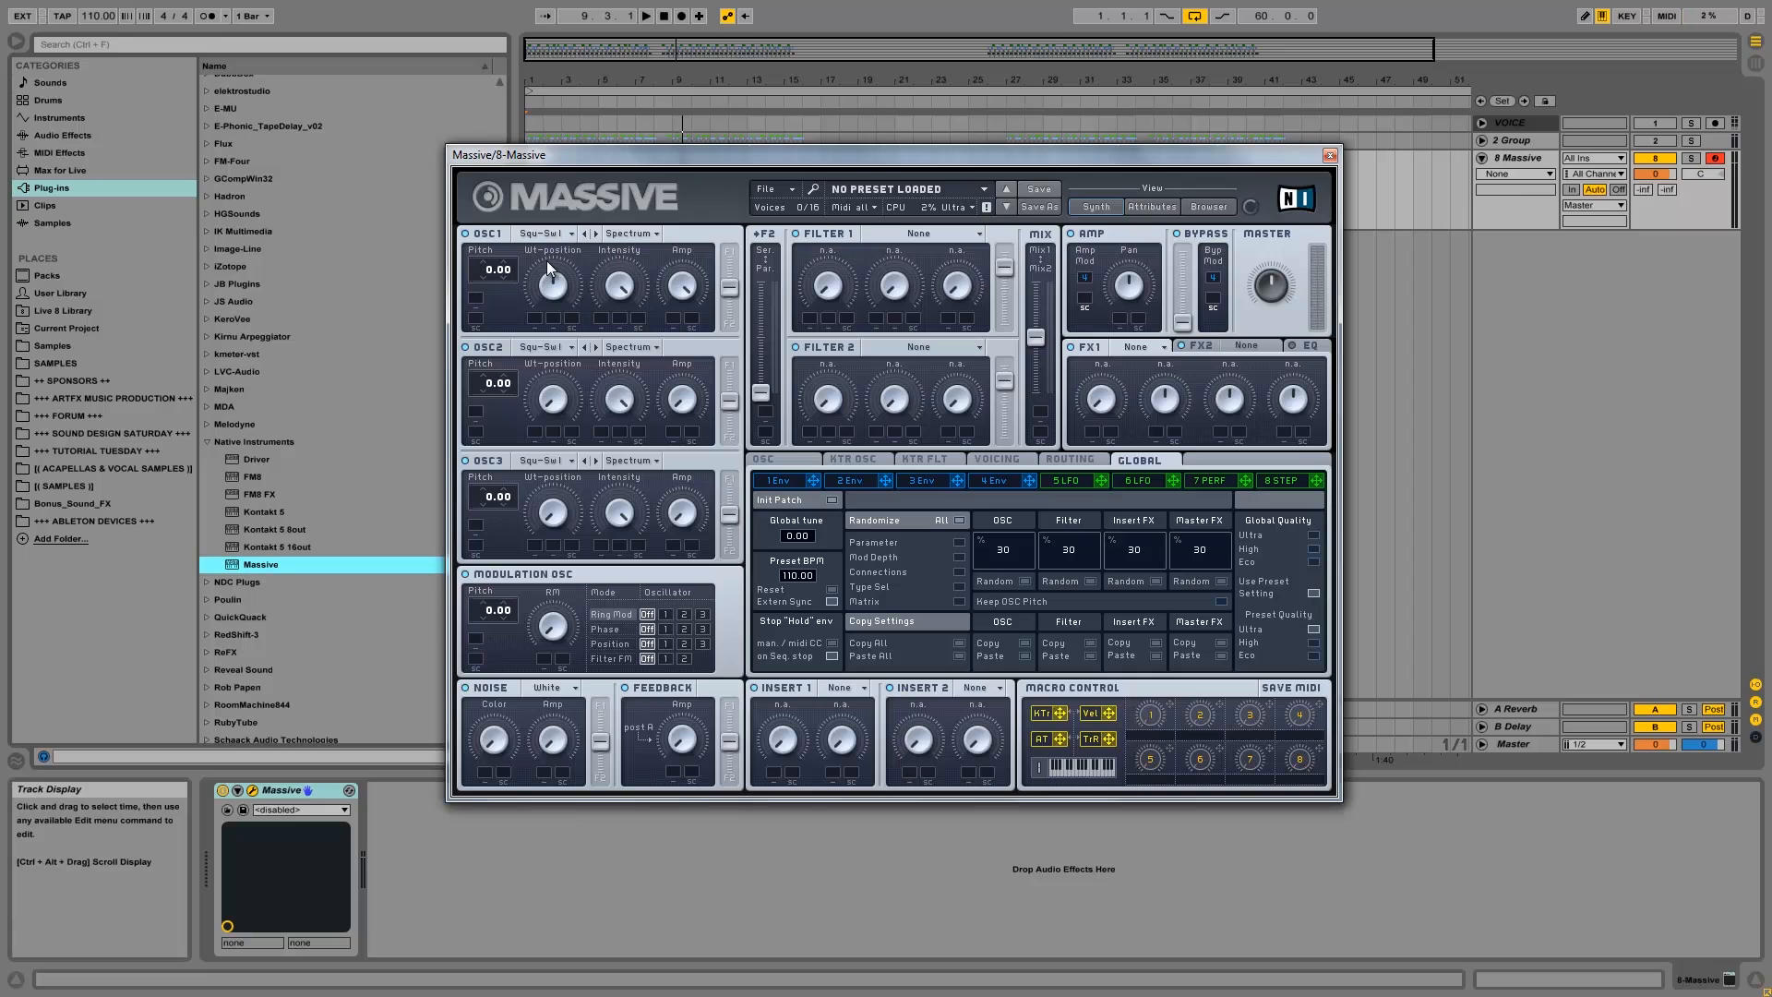
Set oscillator 1's wavetable to Scrap Yard and adjust oscillator 2's wavetable position.
click(552, 235)
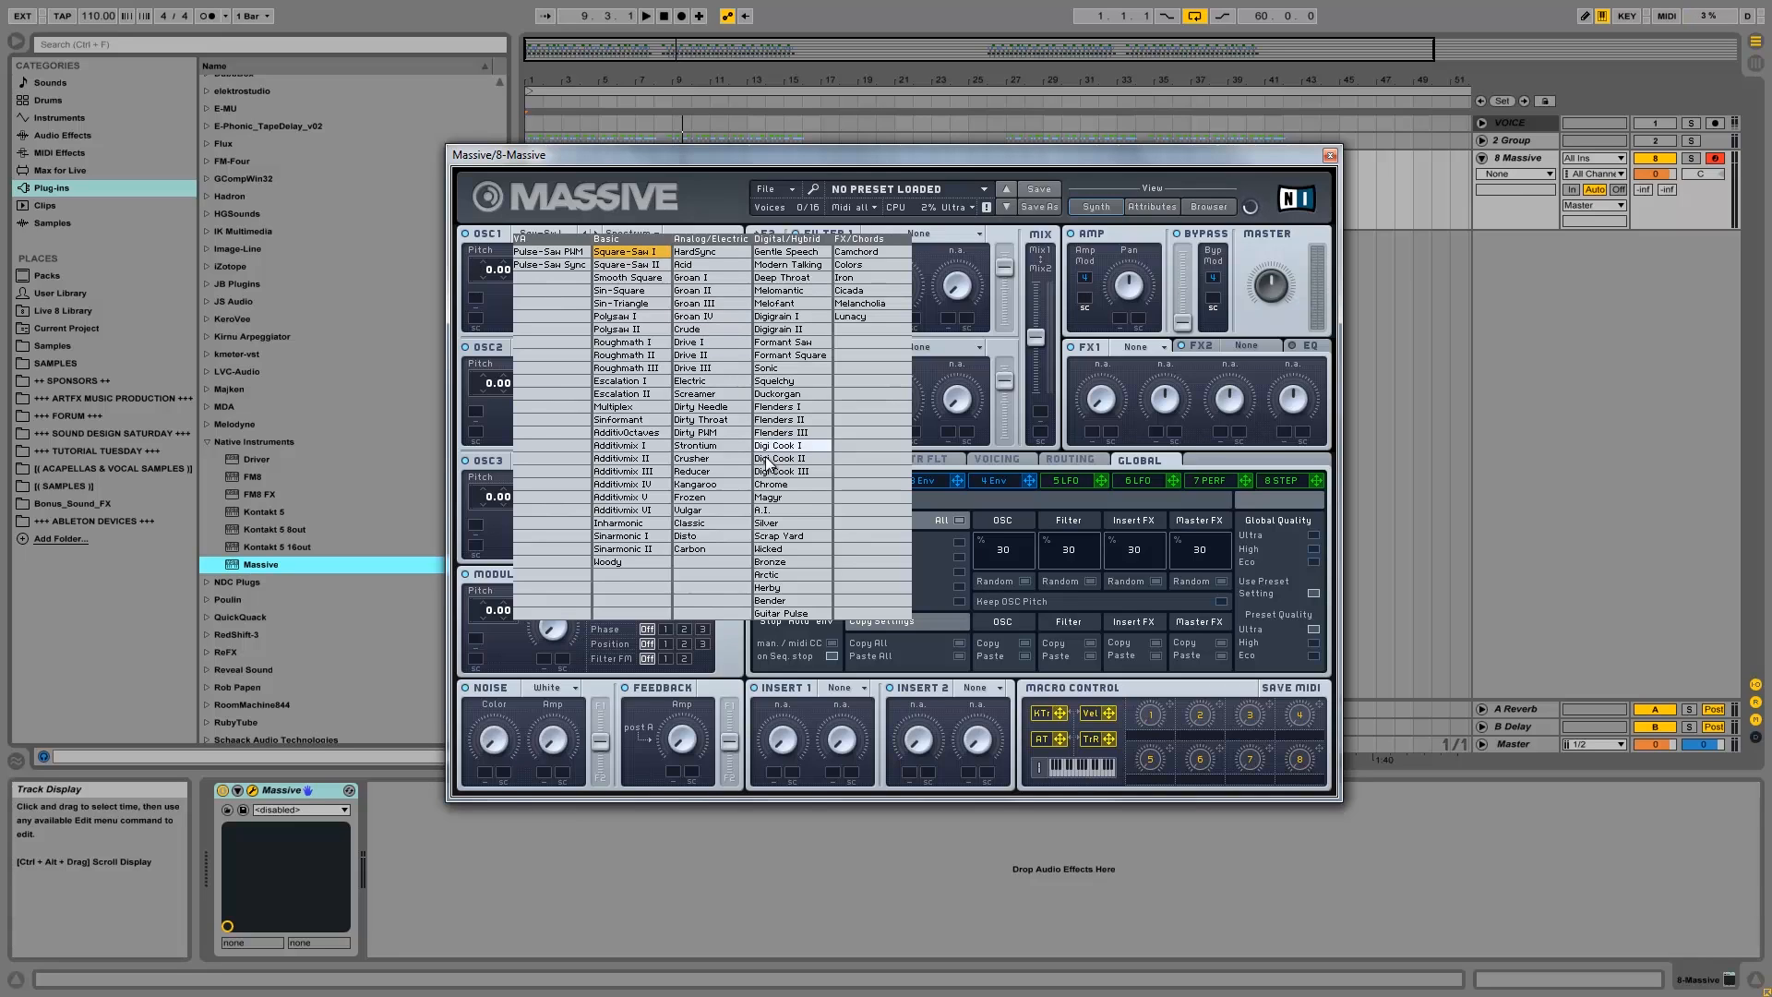
click(797, 539)
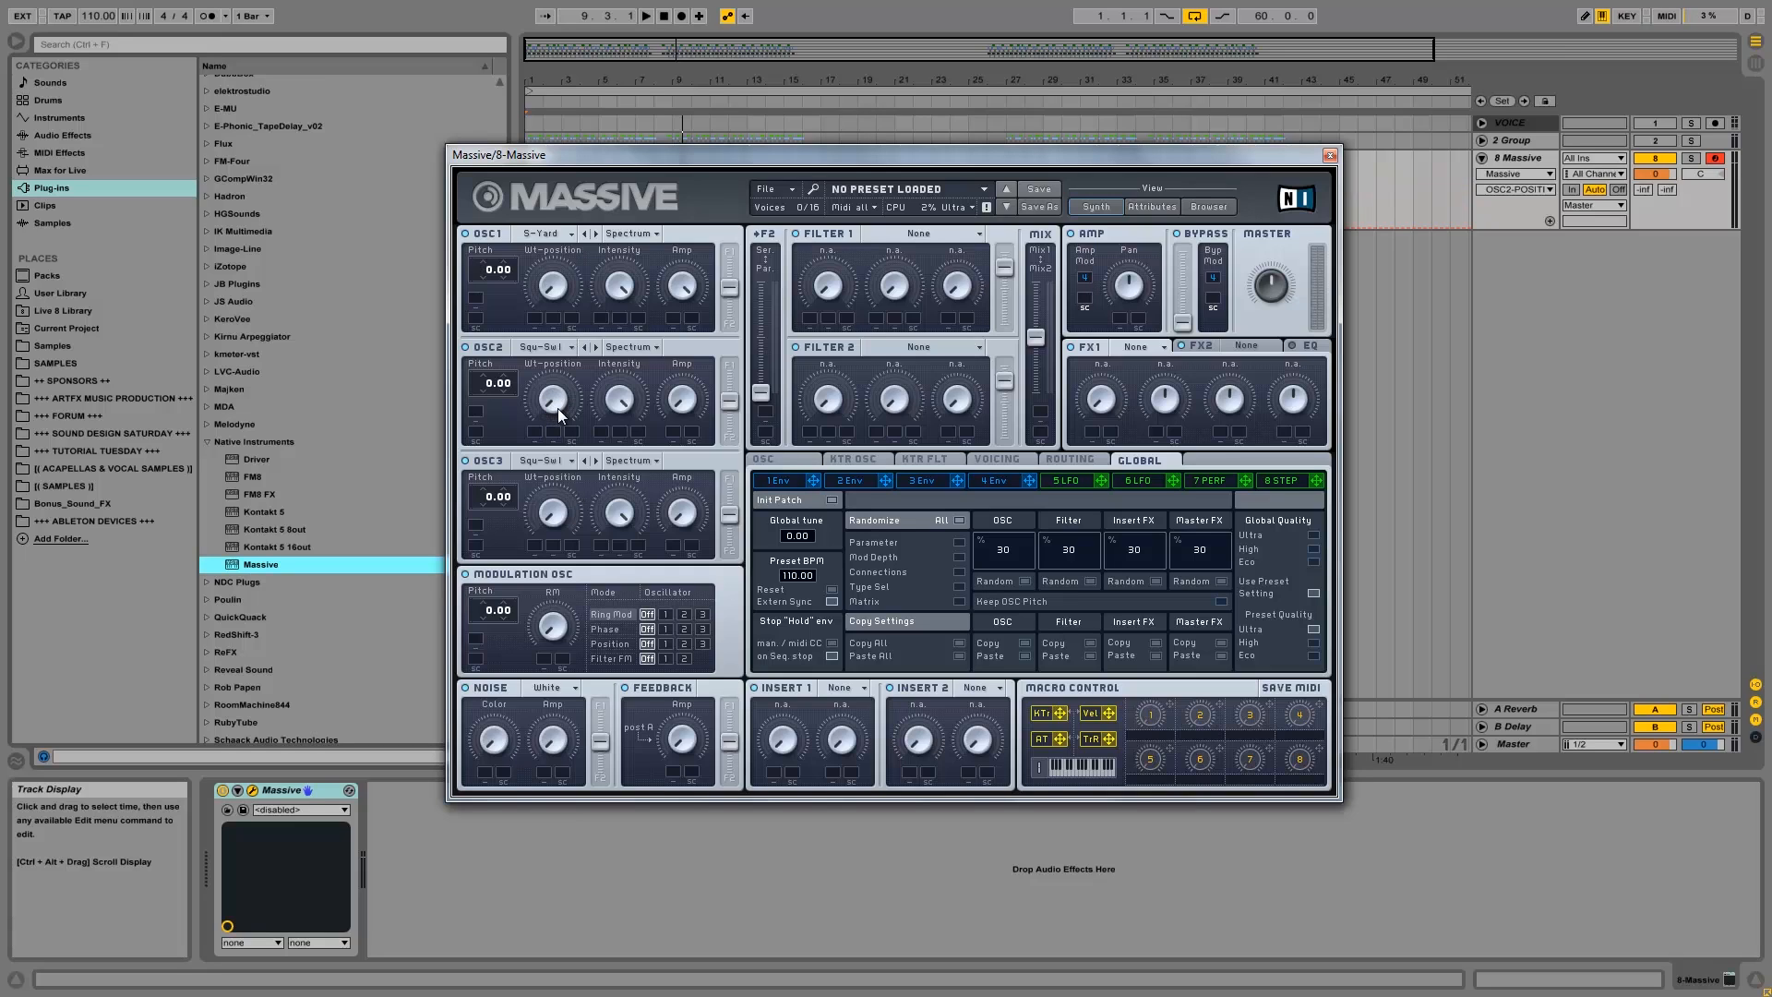
drag(558, 408, 559, 373)
Create an eight-bar MIDI clip at the start of the Massive track and open it for note editing.
drag(738, 154, 711, 541)
drag(527, 199, 646, 206)
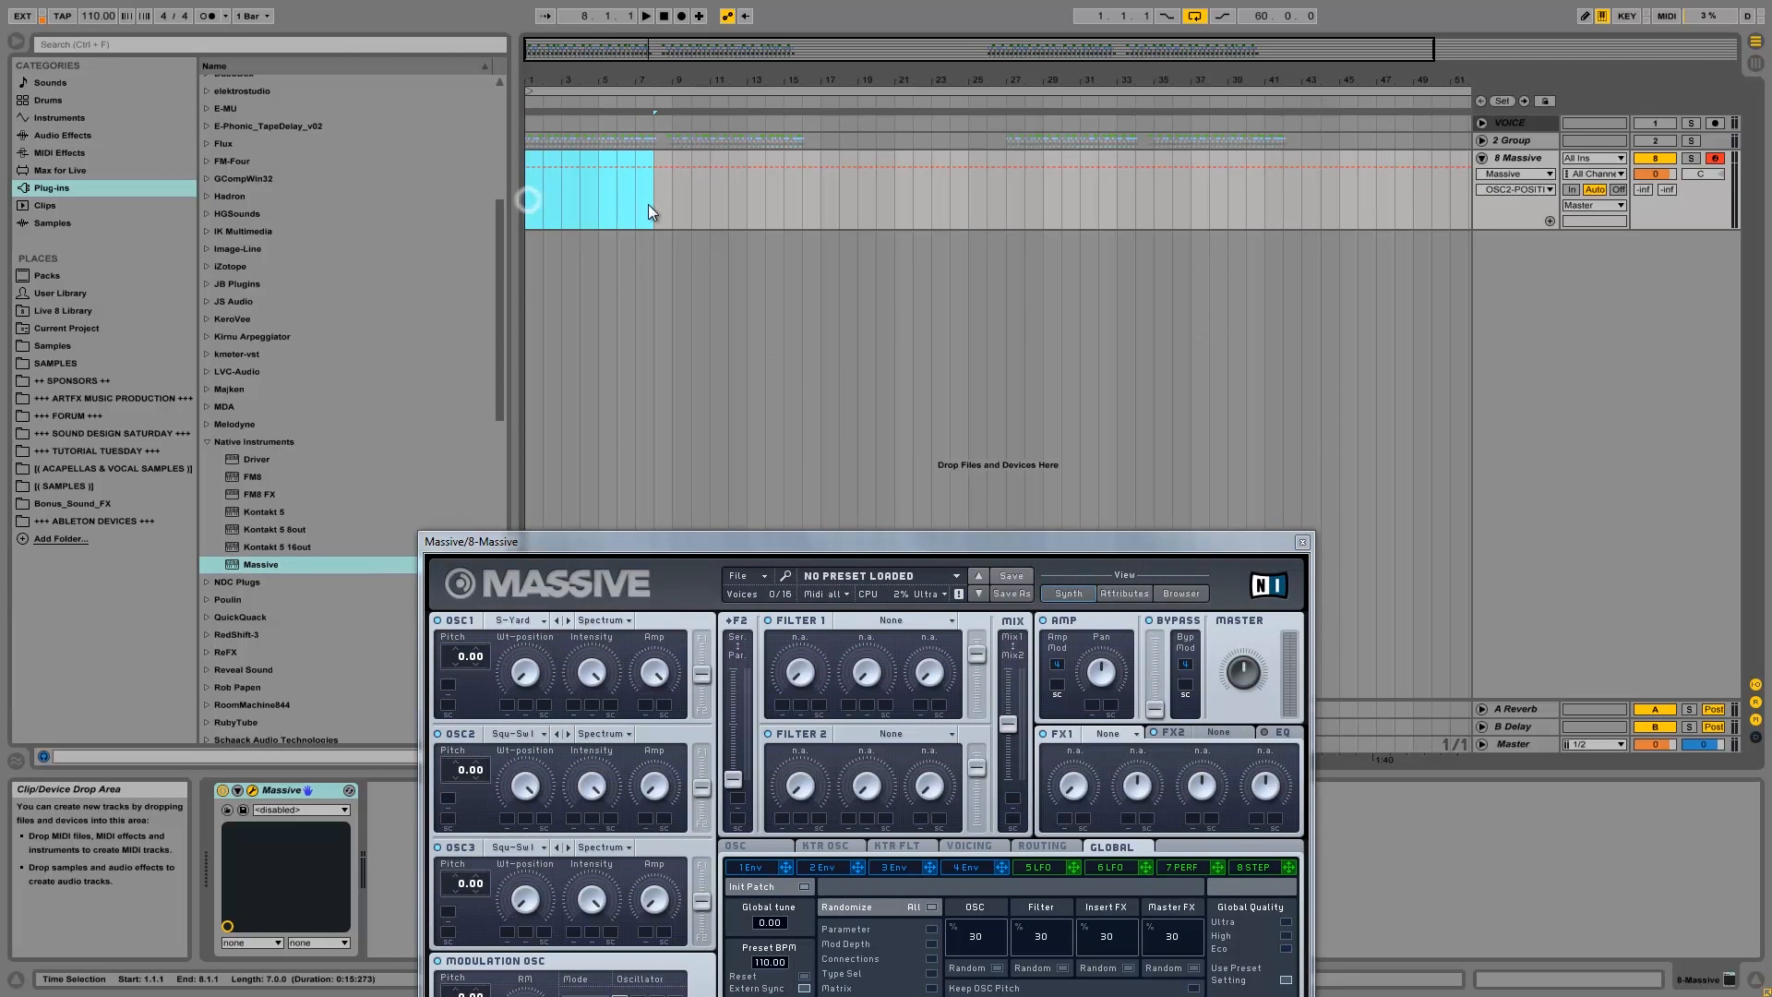
key(ctrl+shift+m)
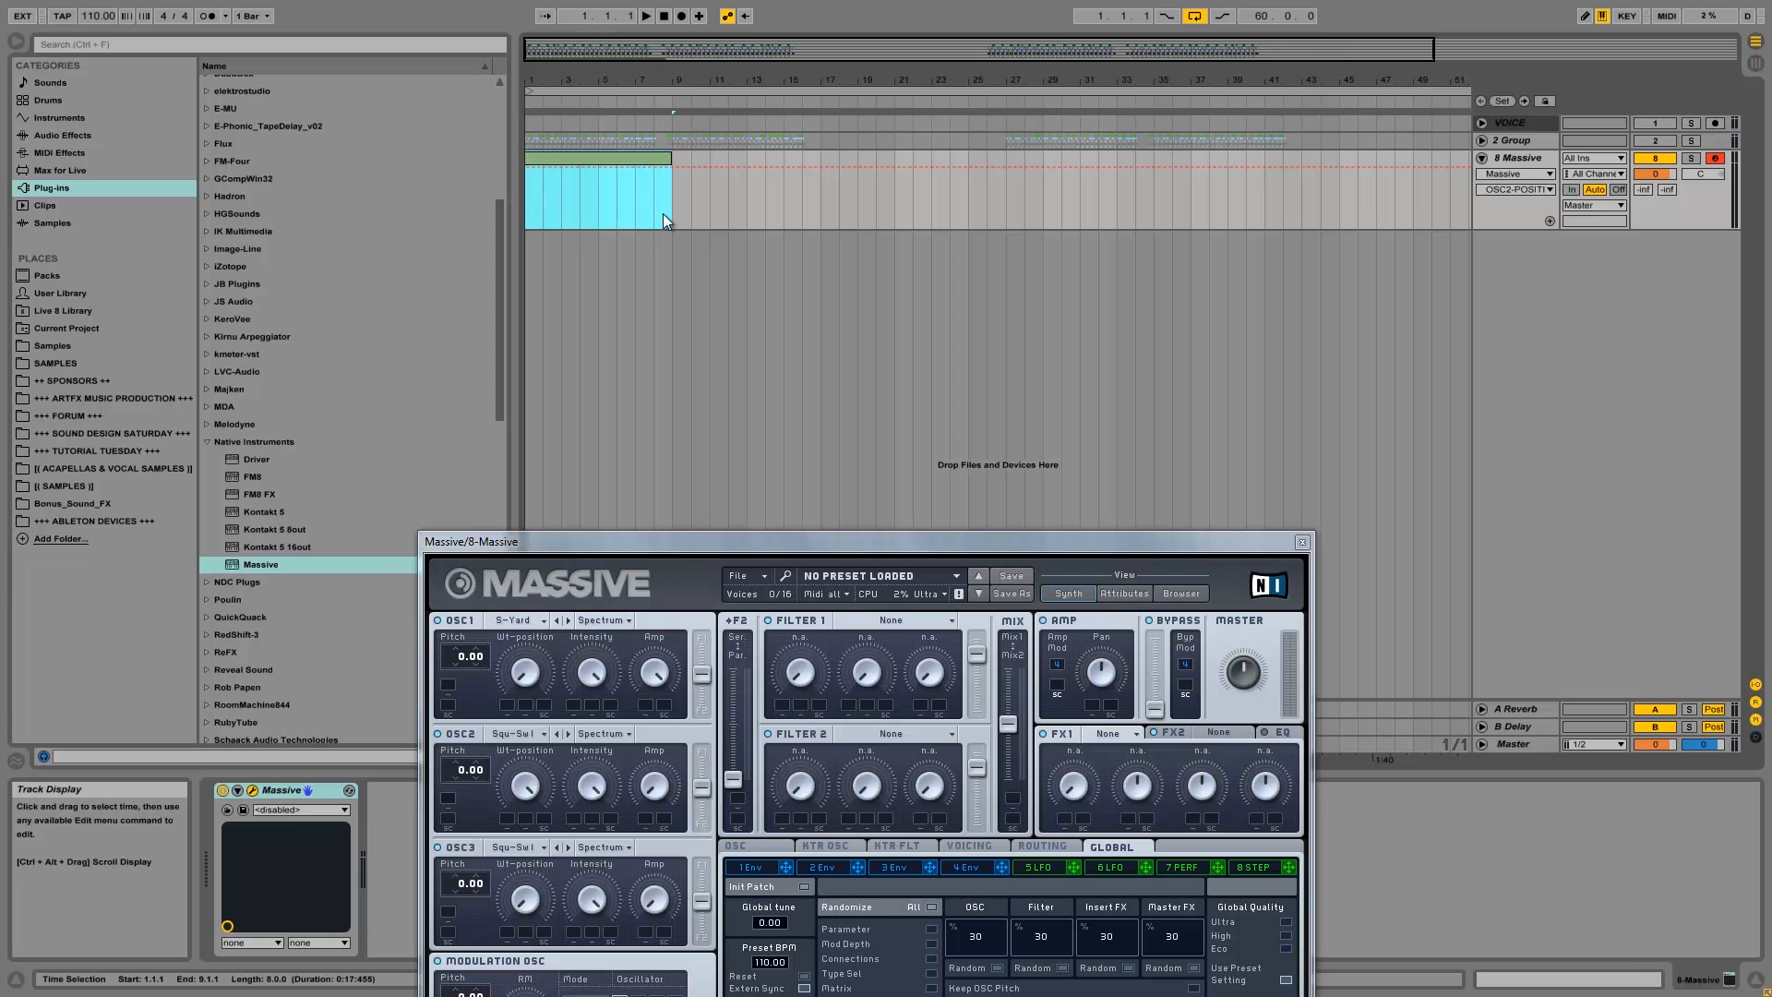
double_click(602, 160)
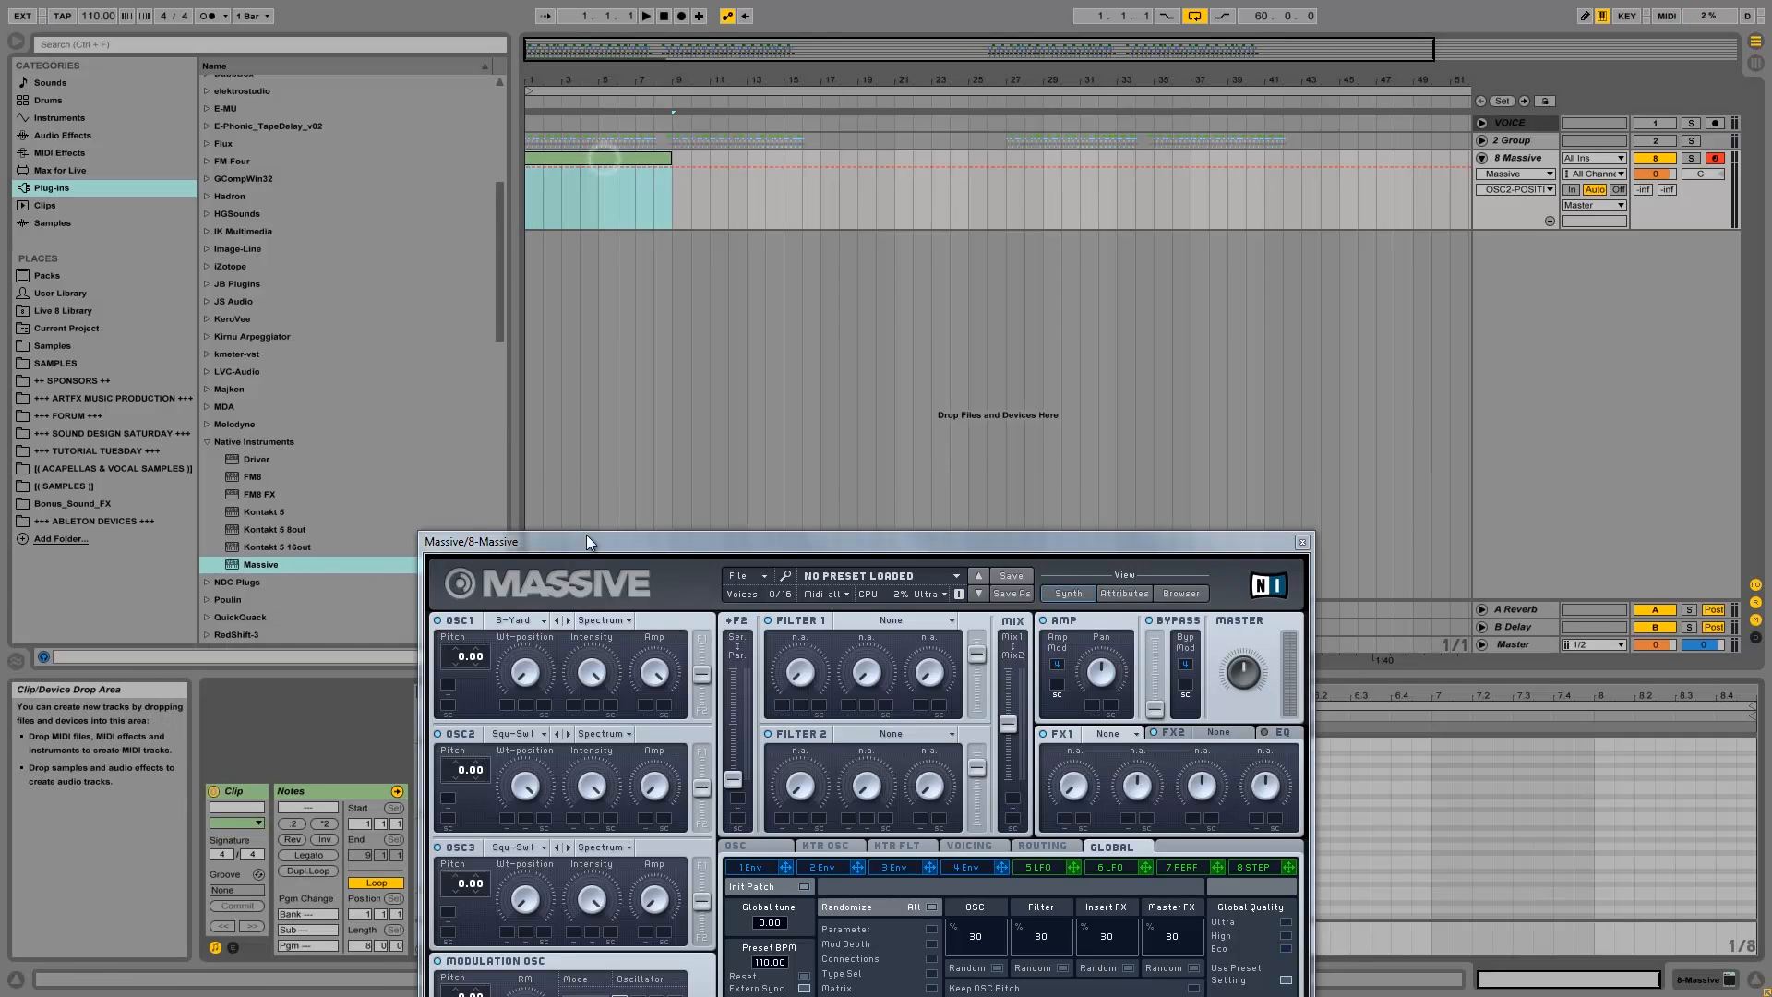
drag(1222, 535, 1518, 12)
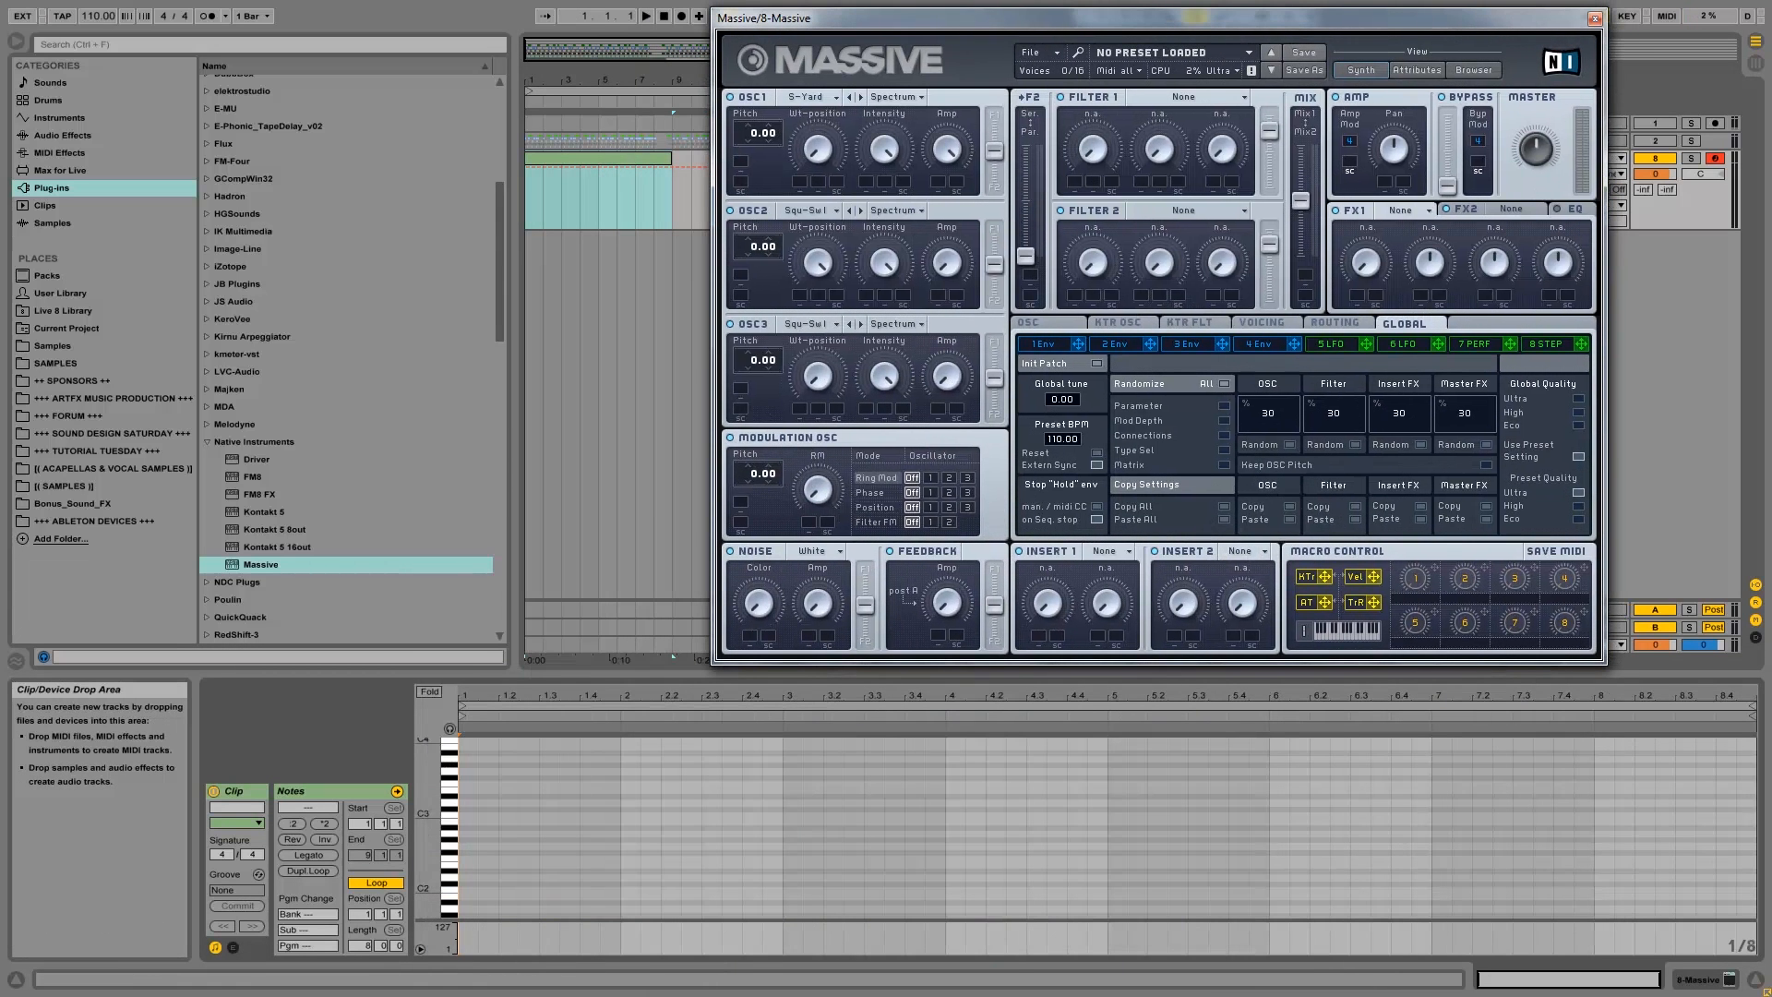
Draw a single E2 note spanning all eight bars of the clip.
click(455, 871)
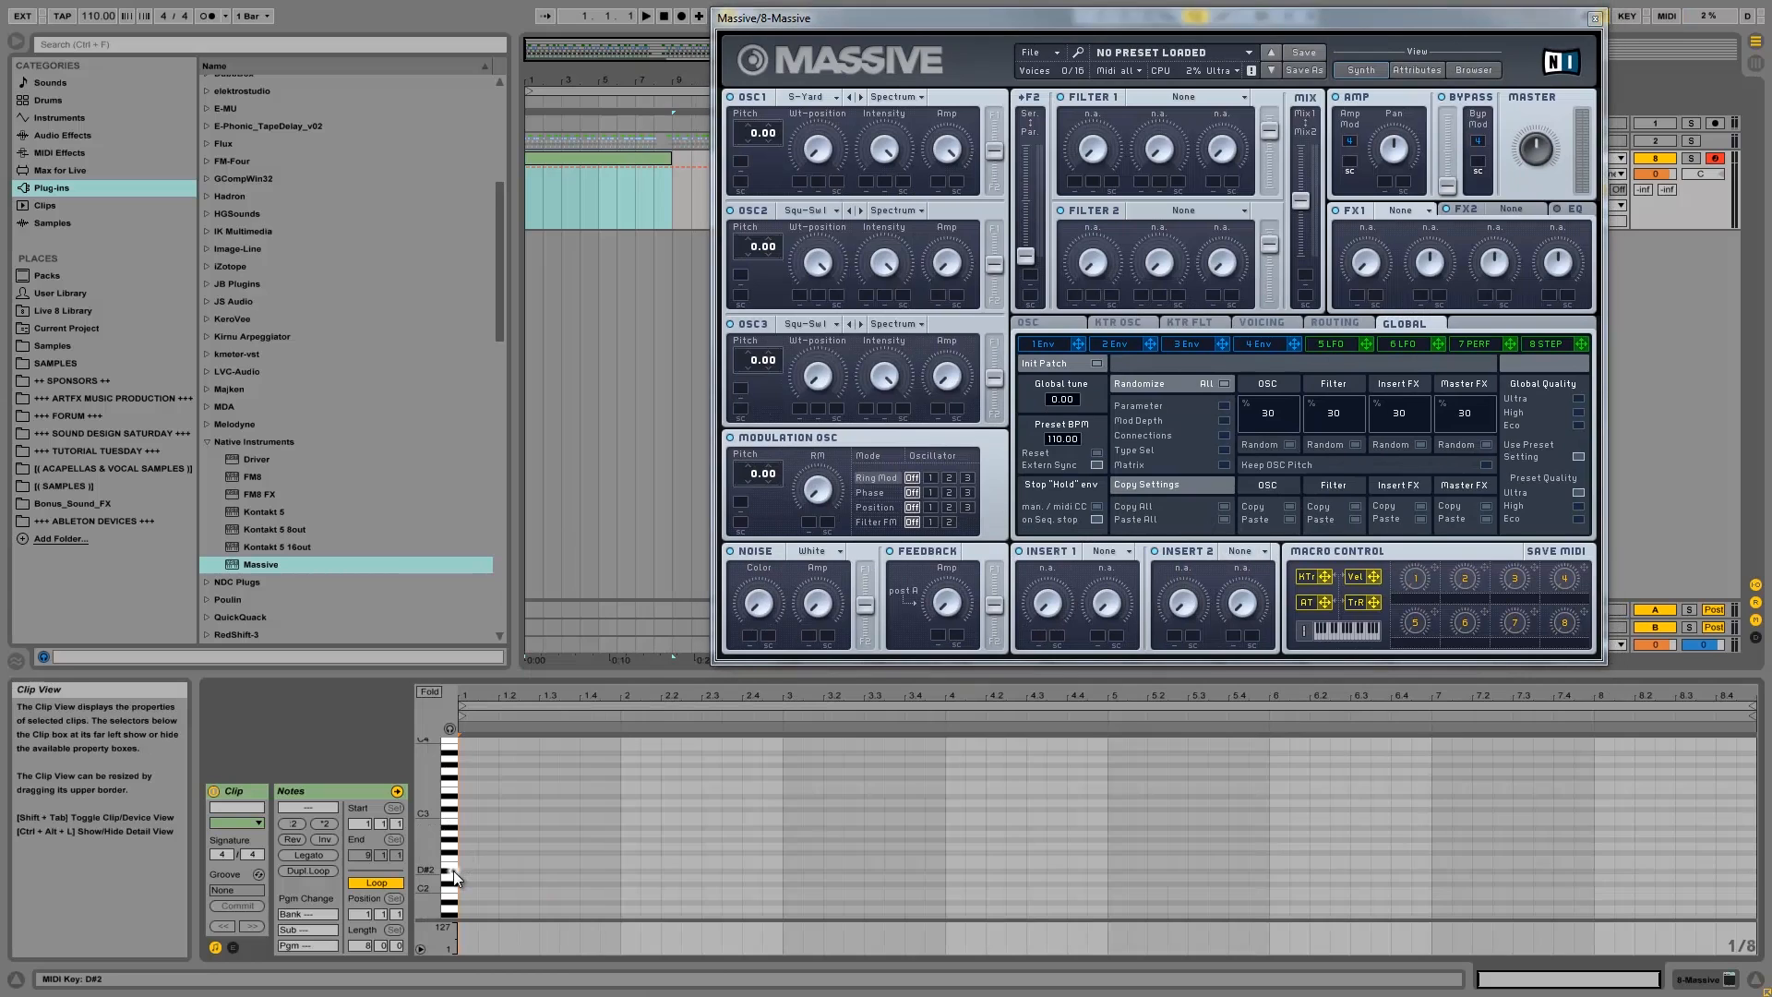
mouse_move(461, 865)
mouse_down()
mouse_move(1444, 864)
mouse_move(1654, 572)
mouse_move(1697, 534)
mouse_move(1758, 526)
mouse_up()
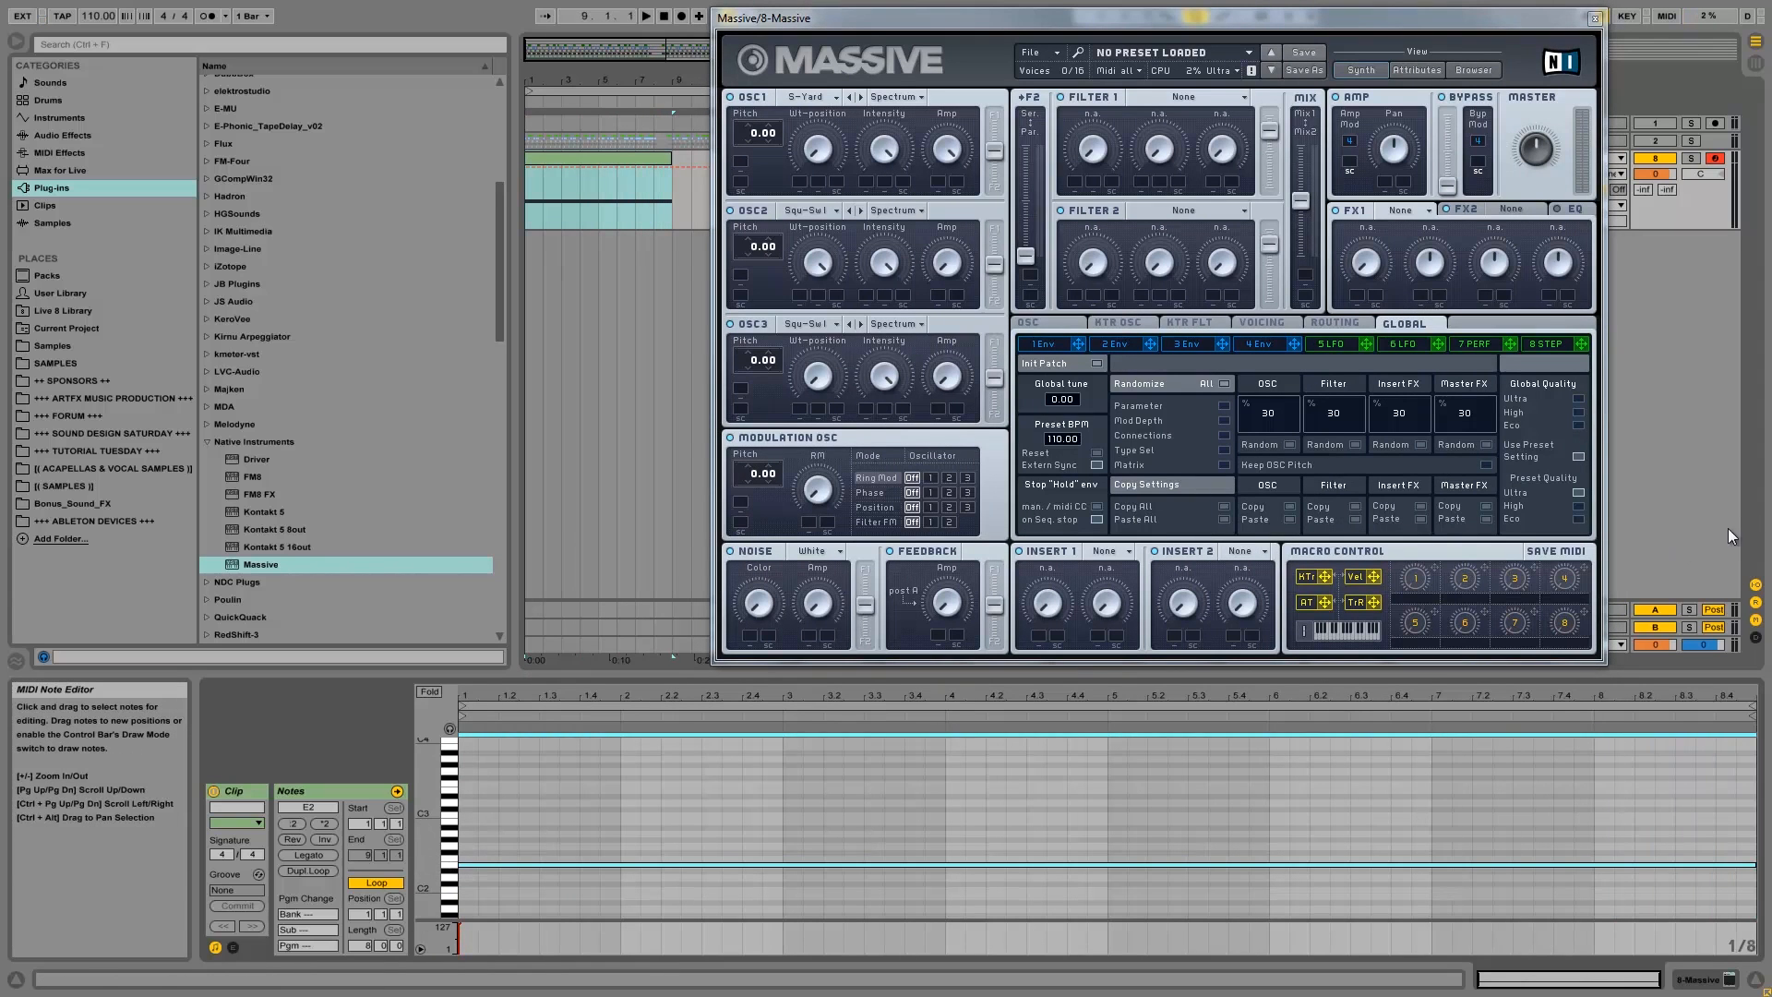
drag(729, 18, 549, 90)
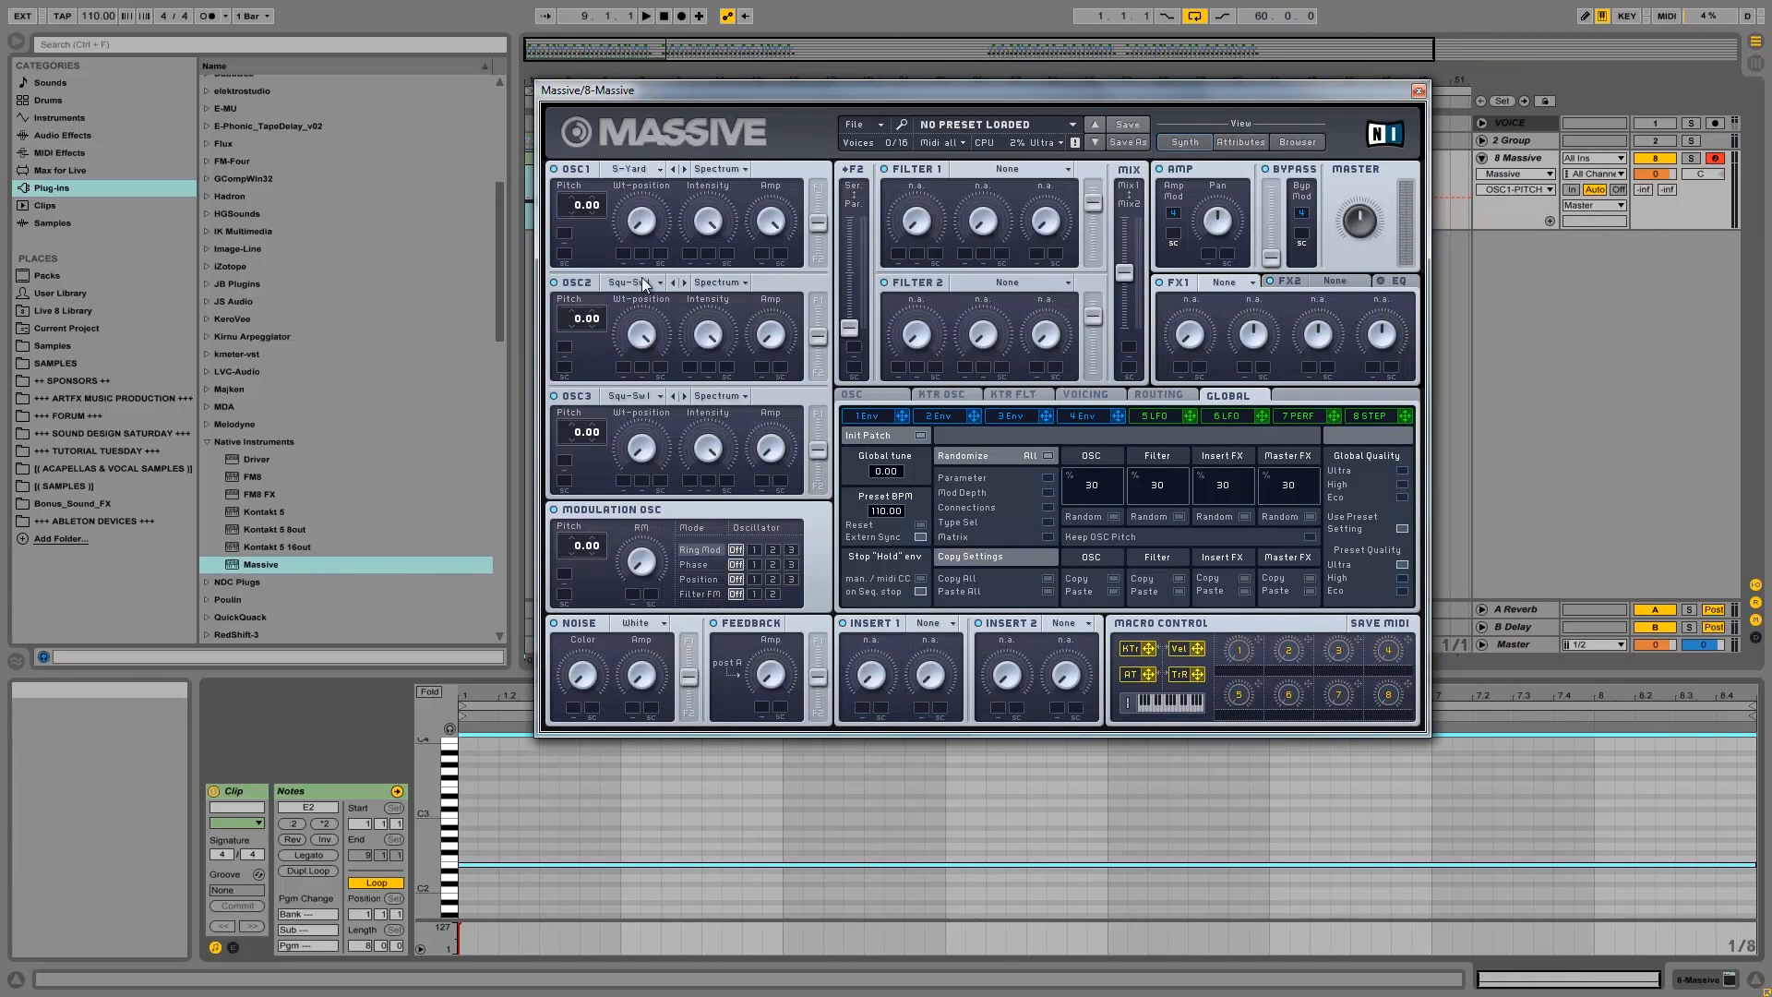
Play the clip to audition the oscillators, switch oscillator 2 off and sweep oscillator 1's wavetable position.
key(space)
click(554, 168)
click(630, 314)
key(space)
key(space)
click(579, 282)
key(space)
click(651, 225)
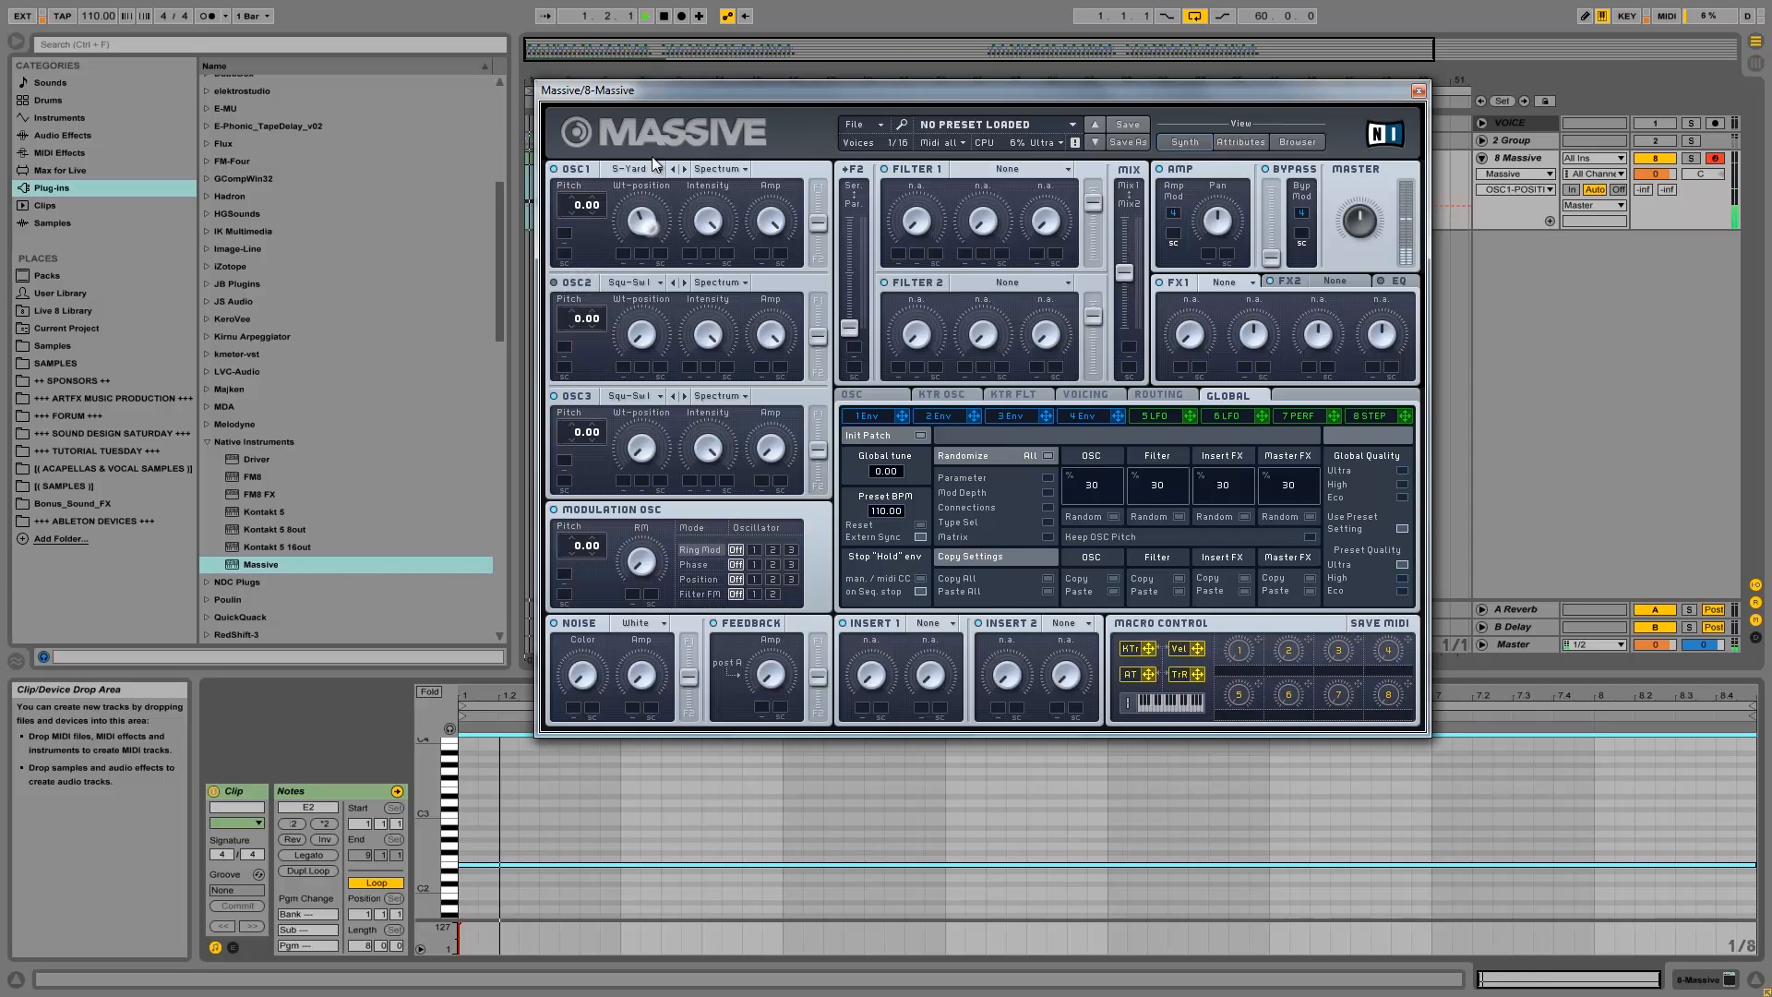
key(space)
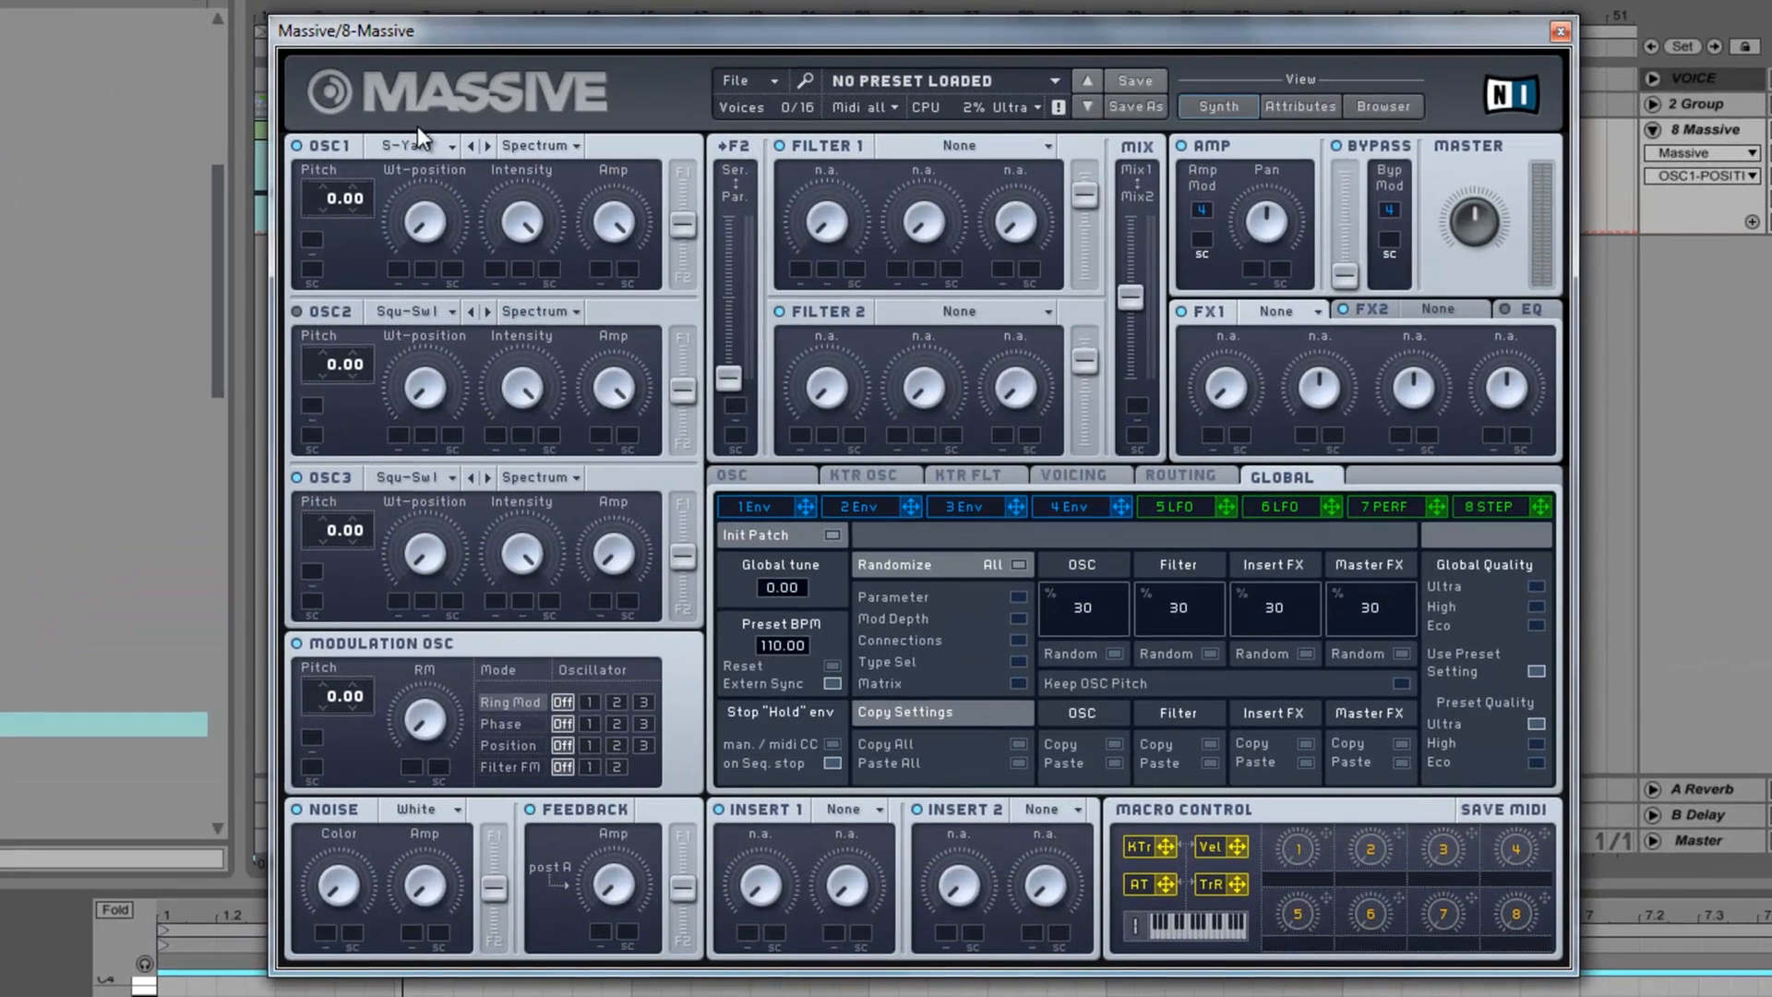
Try the Magyr, A.I. and Silver wavetables on oscillator 1 and go back to Scrap Yard.
click(439, 154)
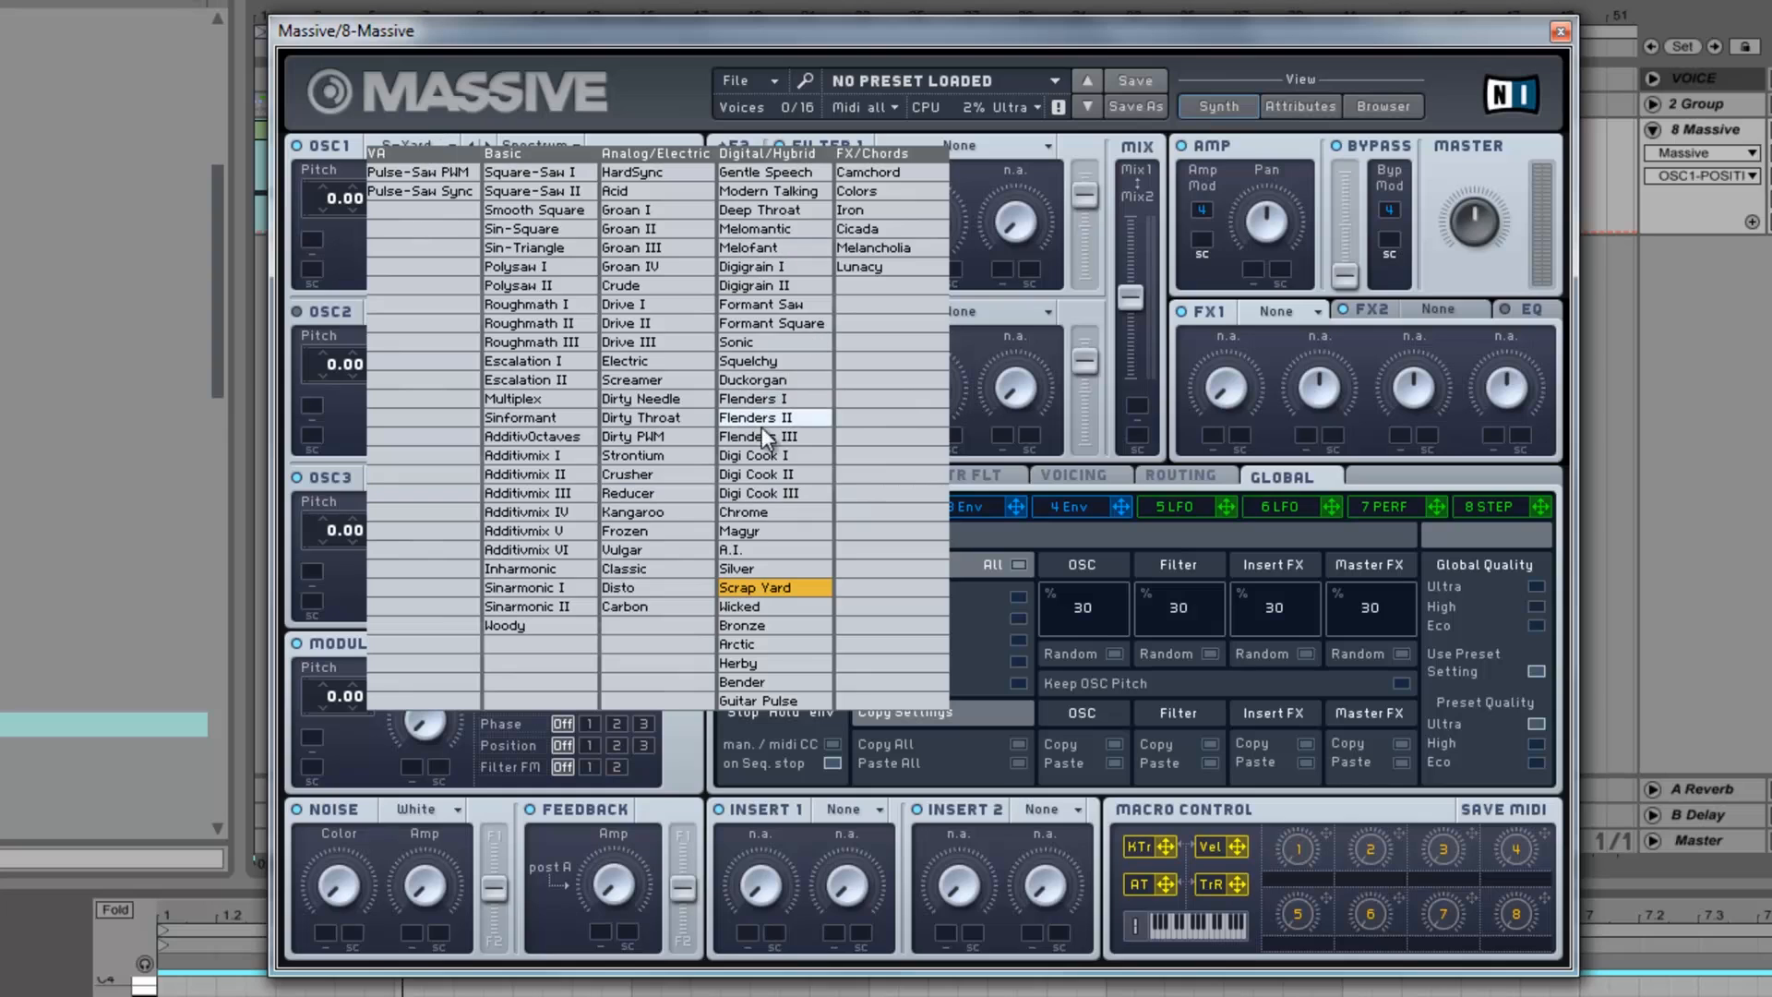
click(790, 534)
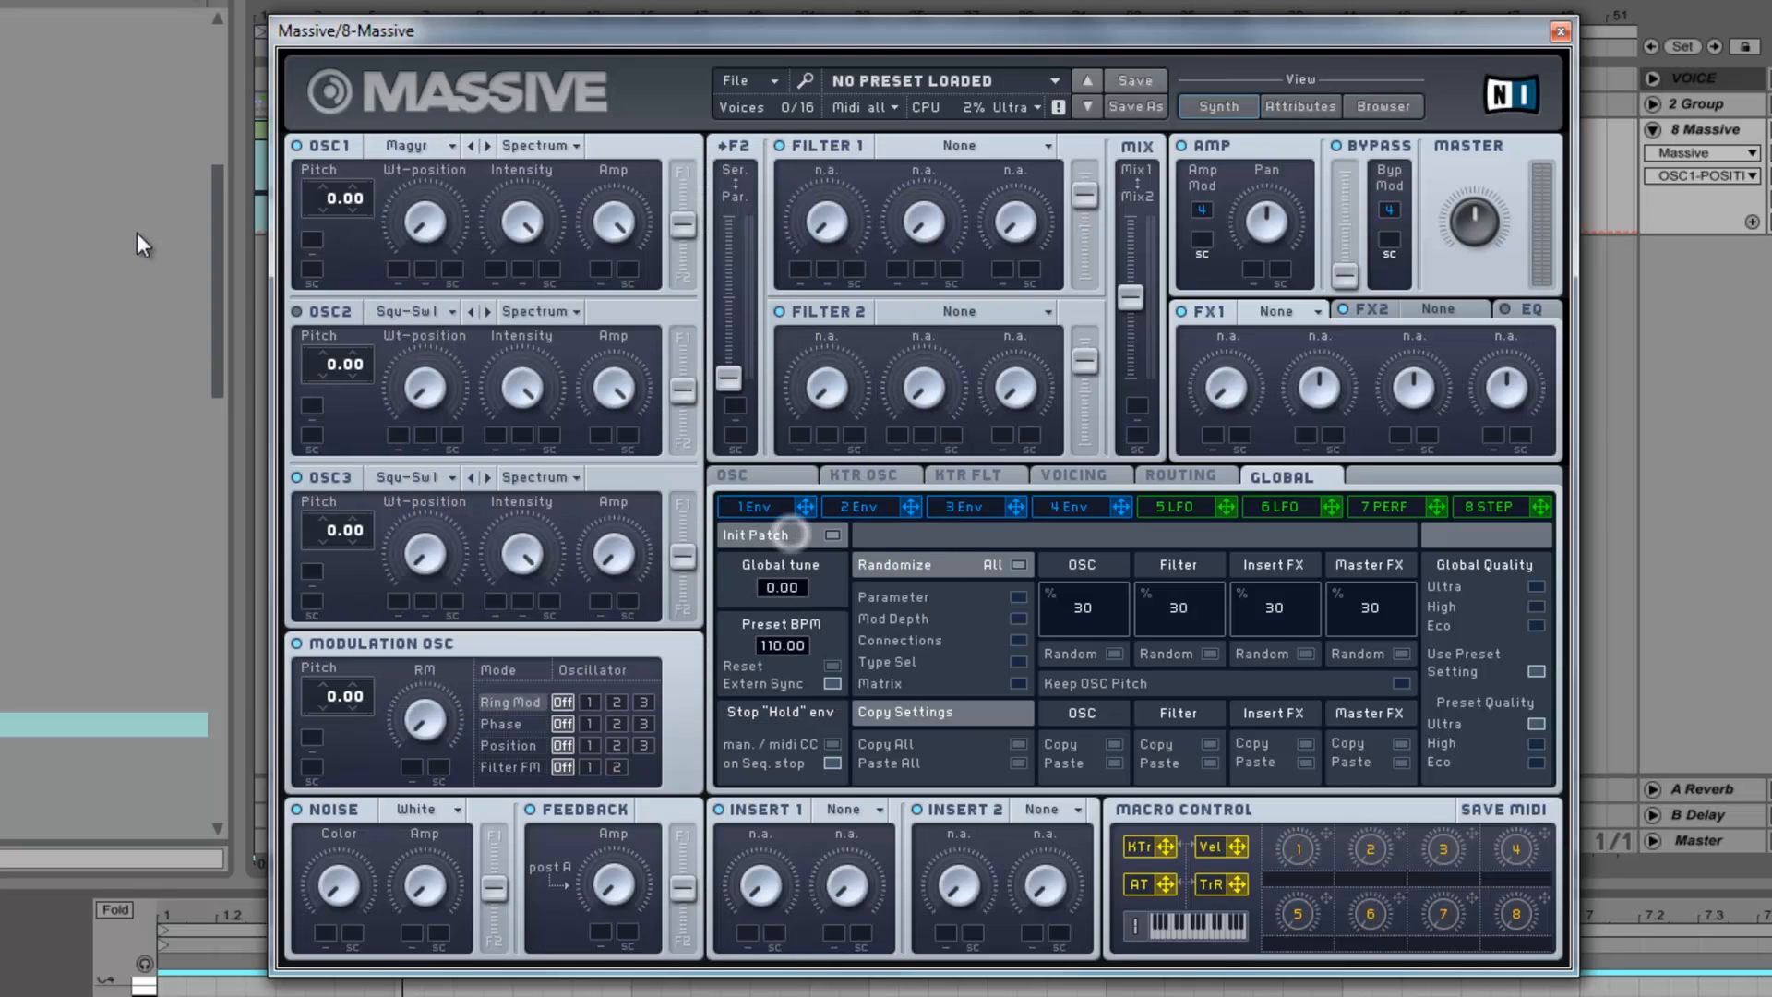
click(414, 143)
click(821, 544)
drag(449, 205, 425, 358)
click(406, 155)
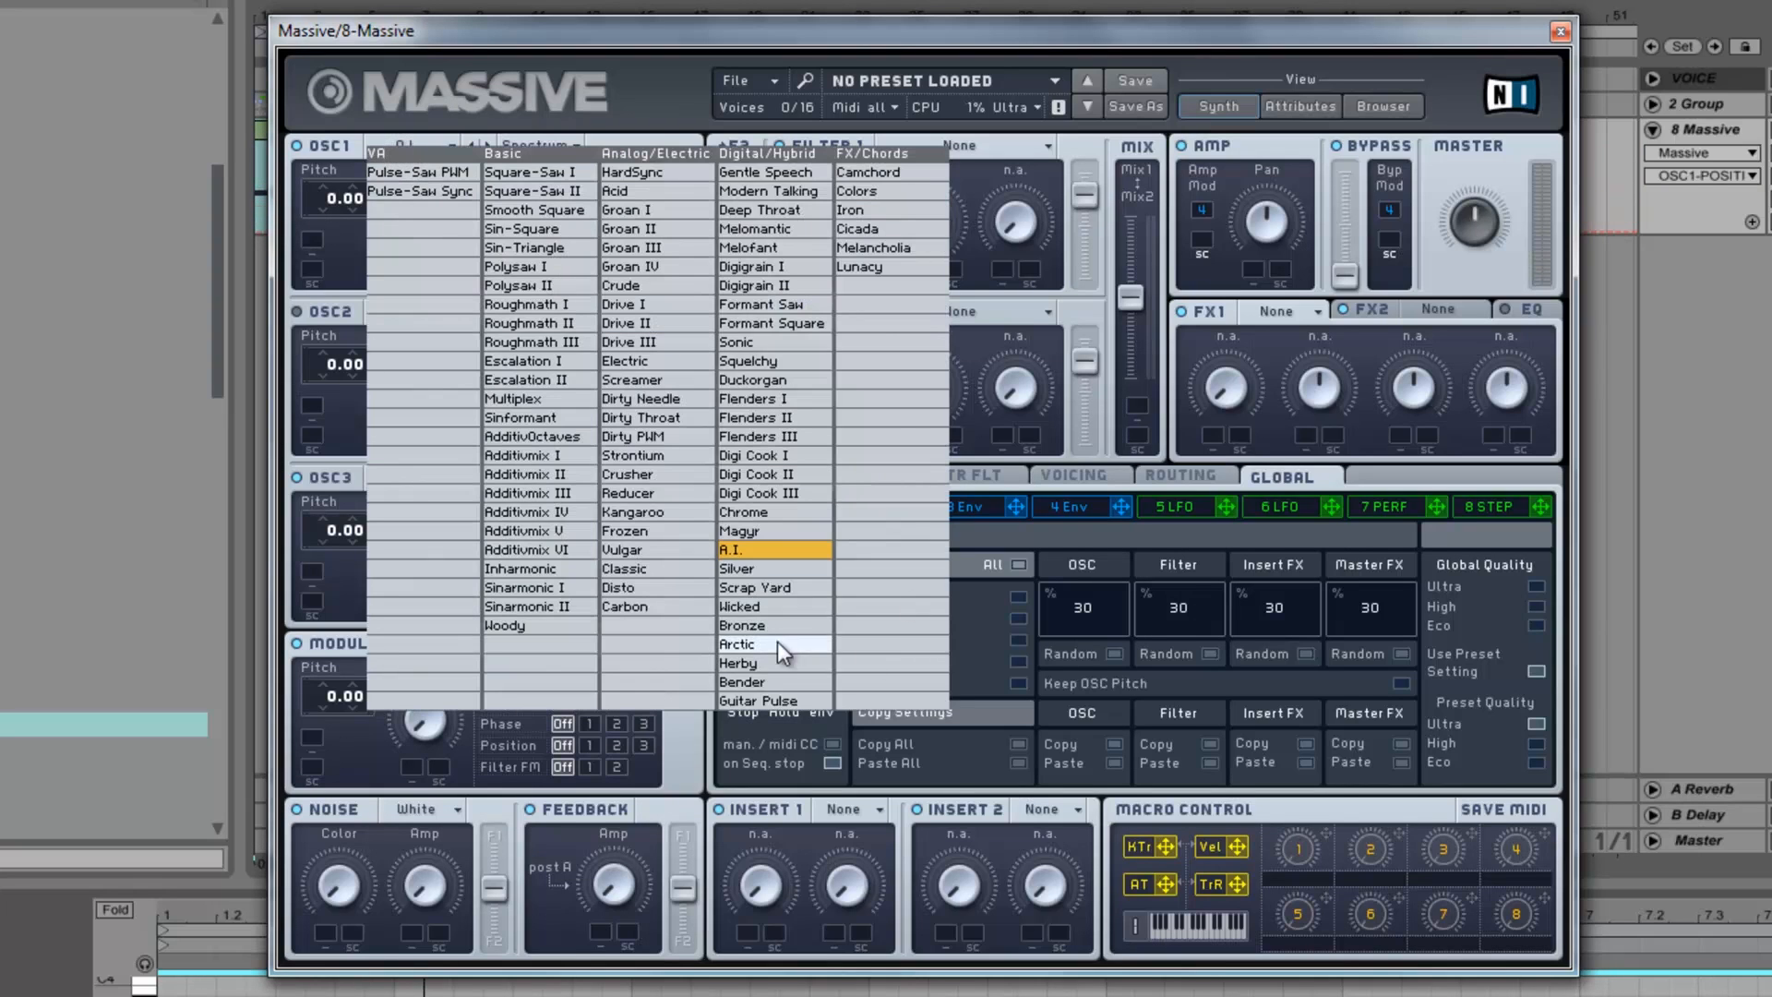
click(737, 569)
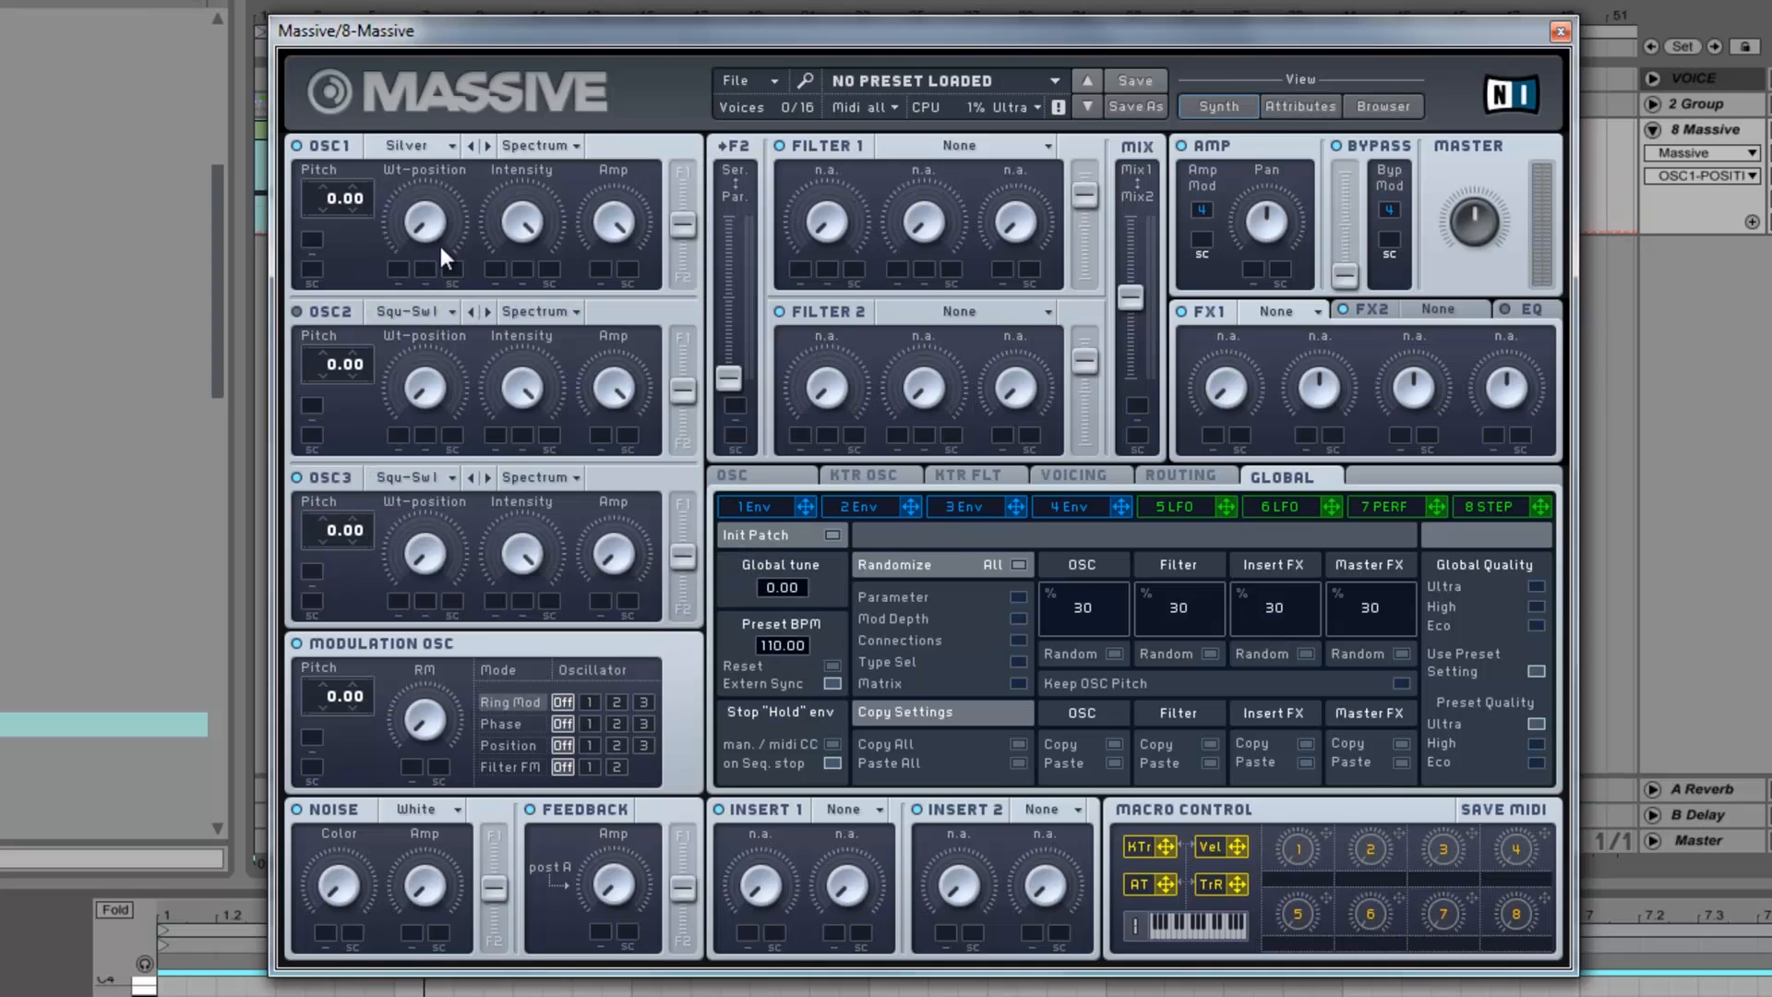
click(417, 153)
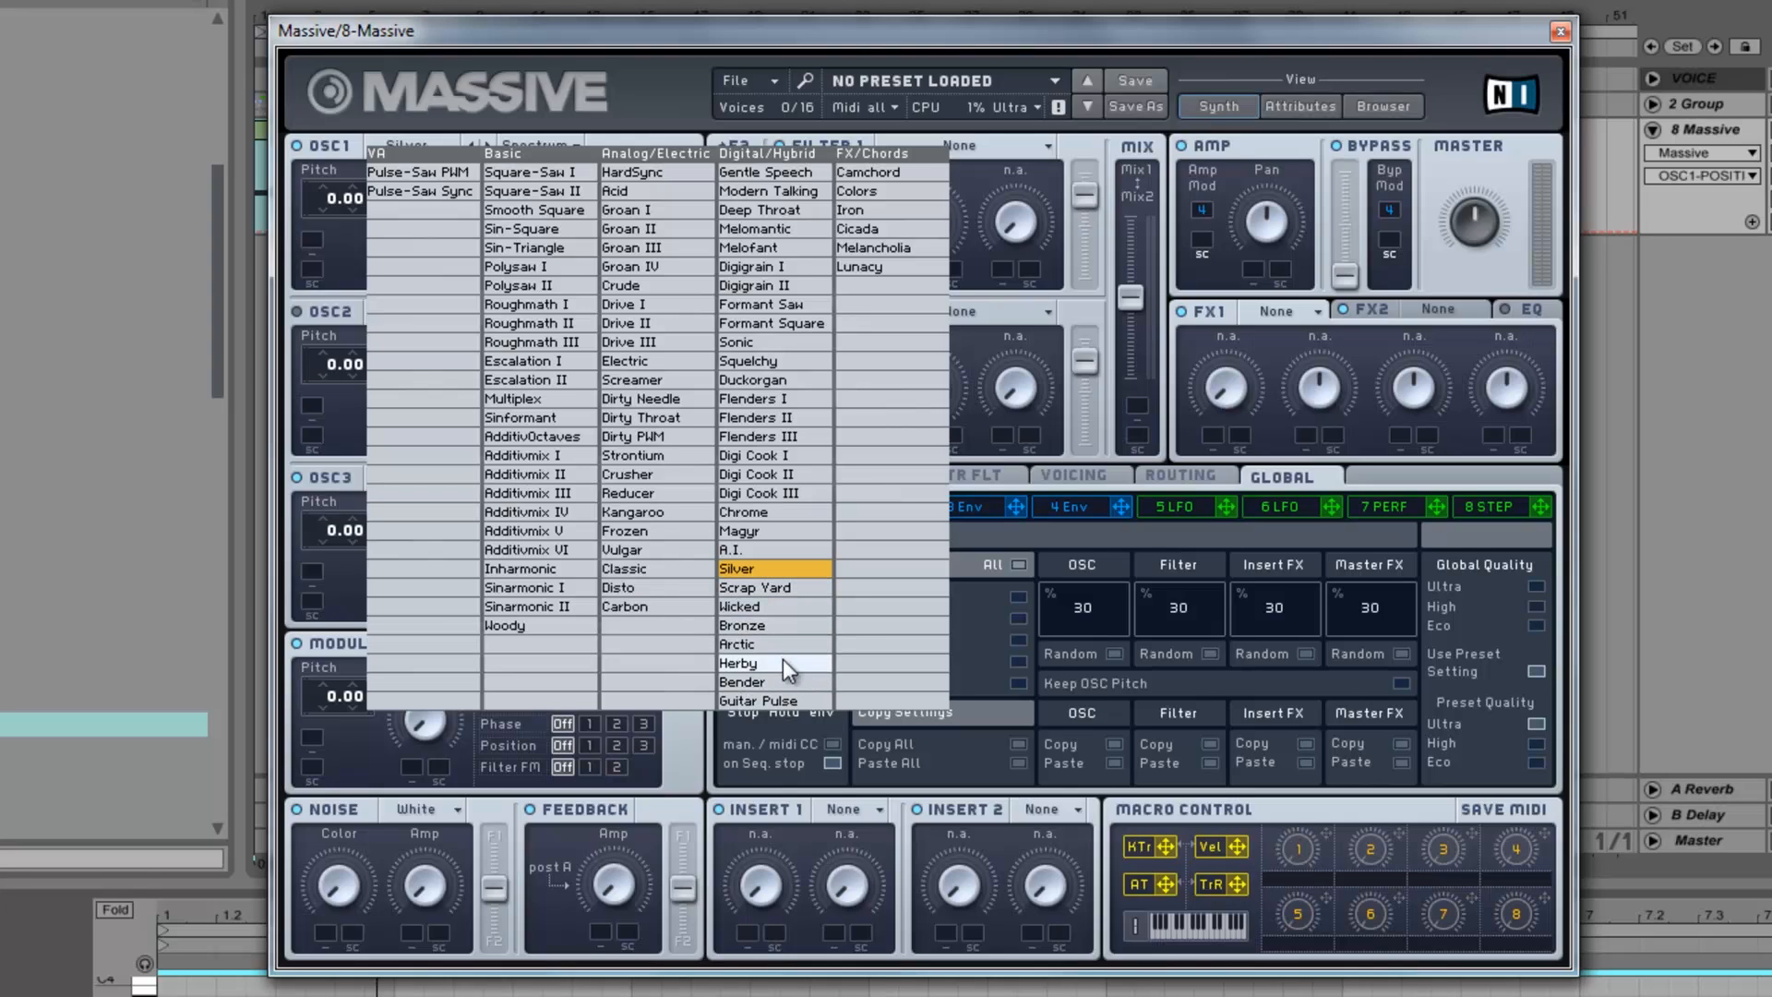
click(772, 587)
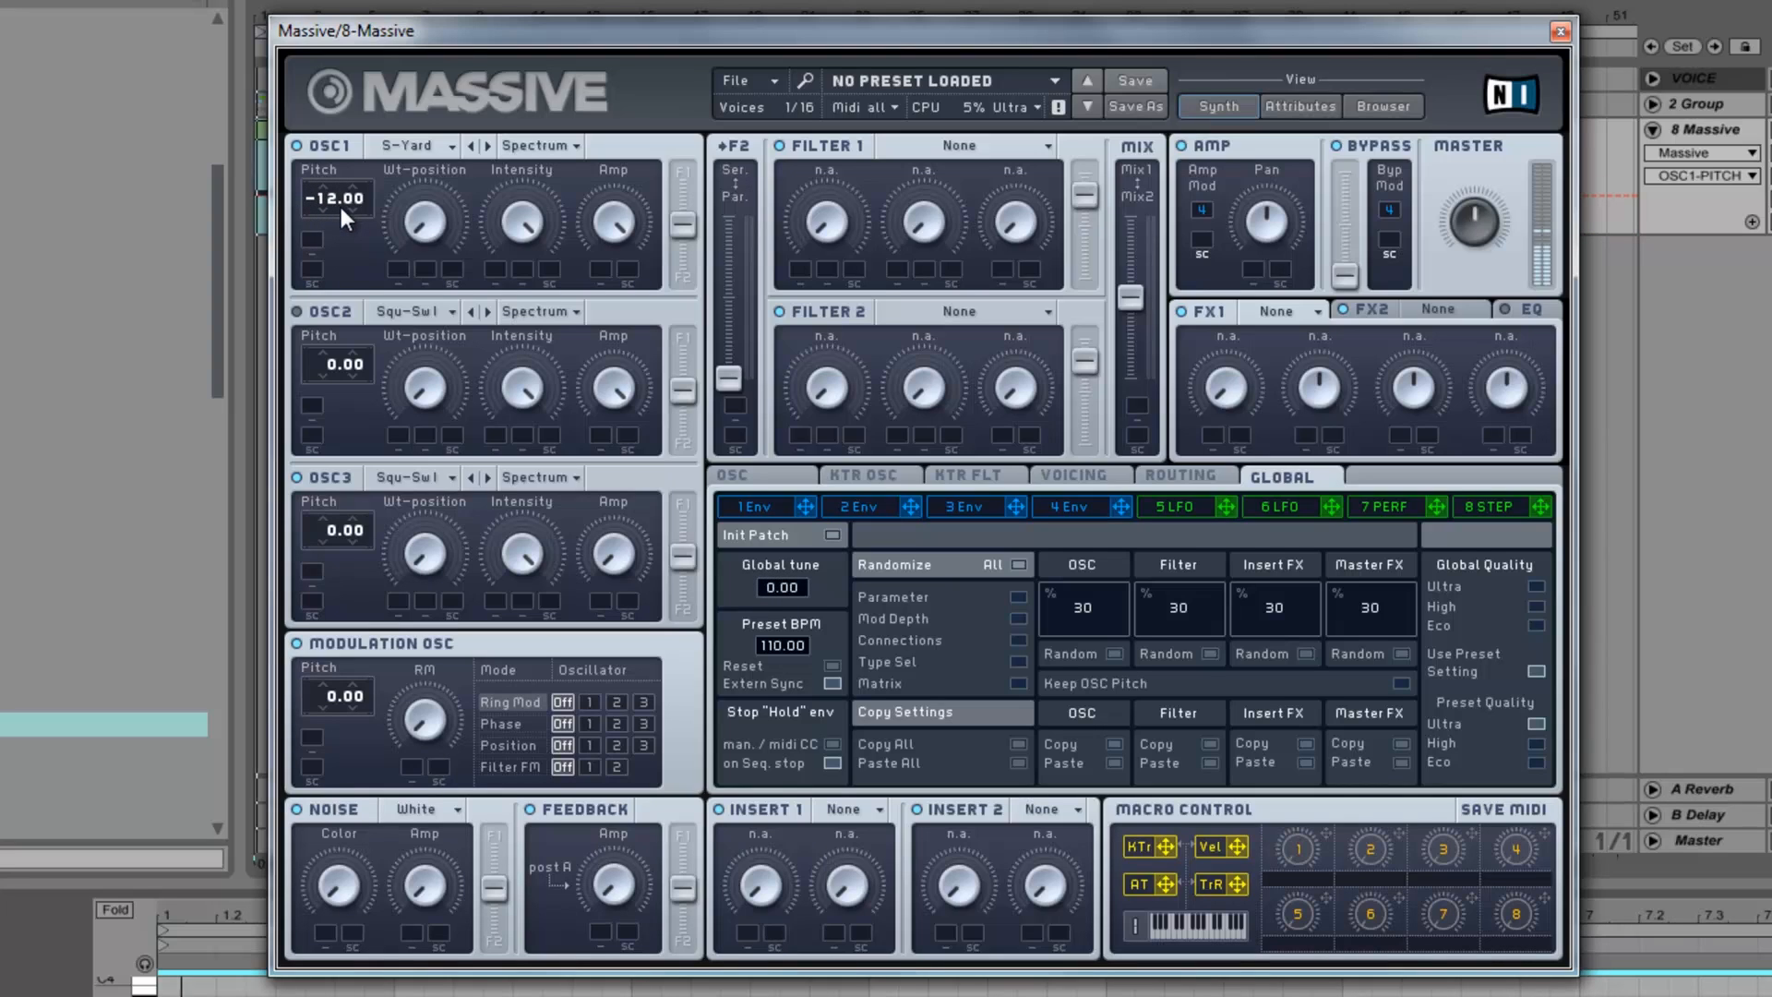
Set oscillator 1's pitch to -24.00 and its mode to Bend-, auditioning the intensity and wavetable position.
drag(528, 214, 486, 429)
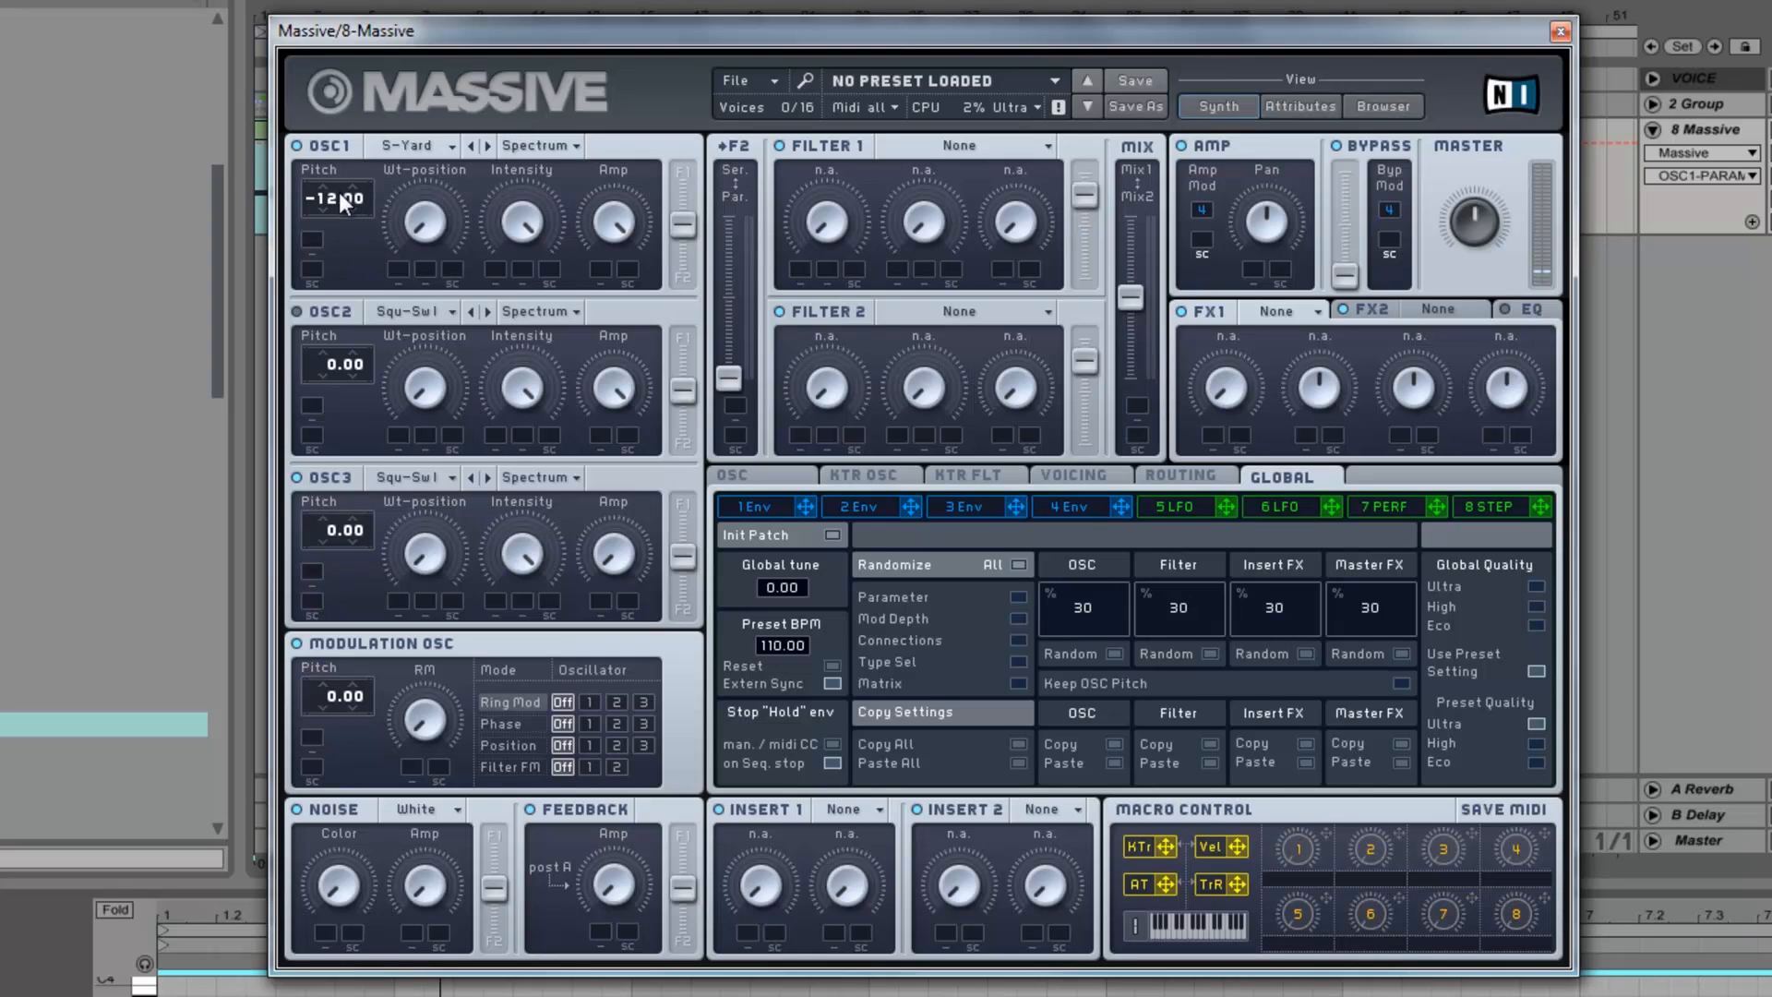
drag(436, 230, 445, 4)
click(557, 144)
click(552, 202)
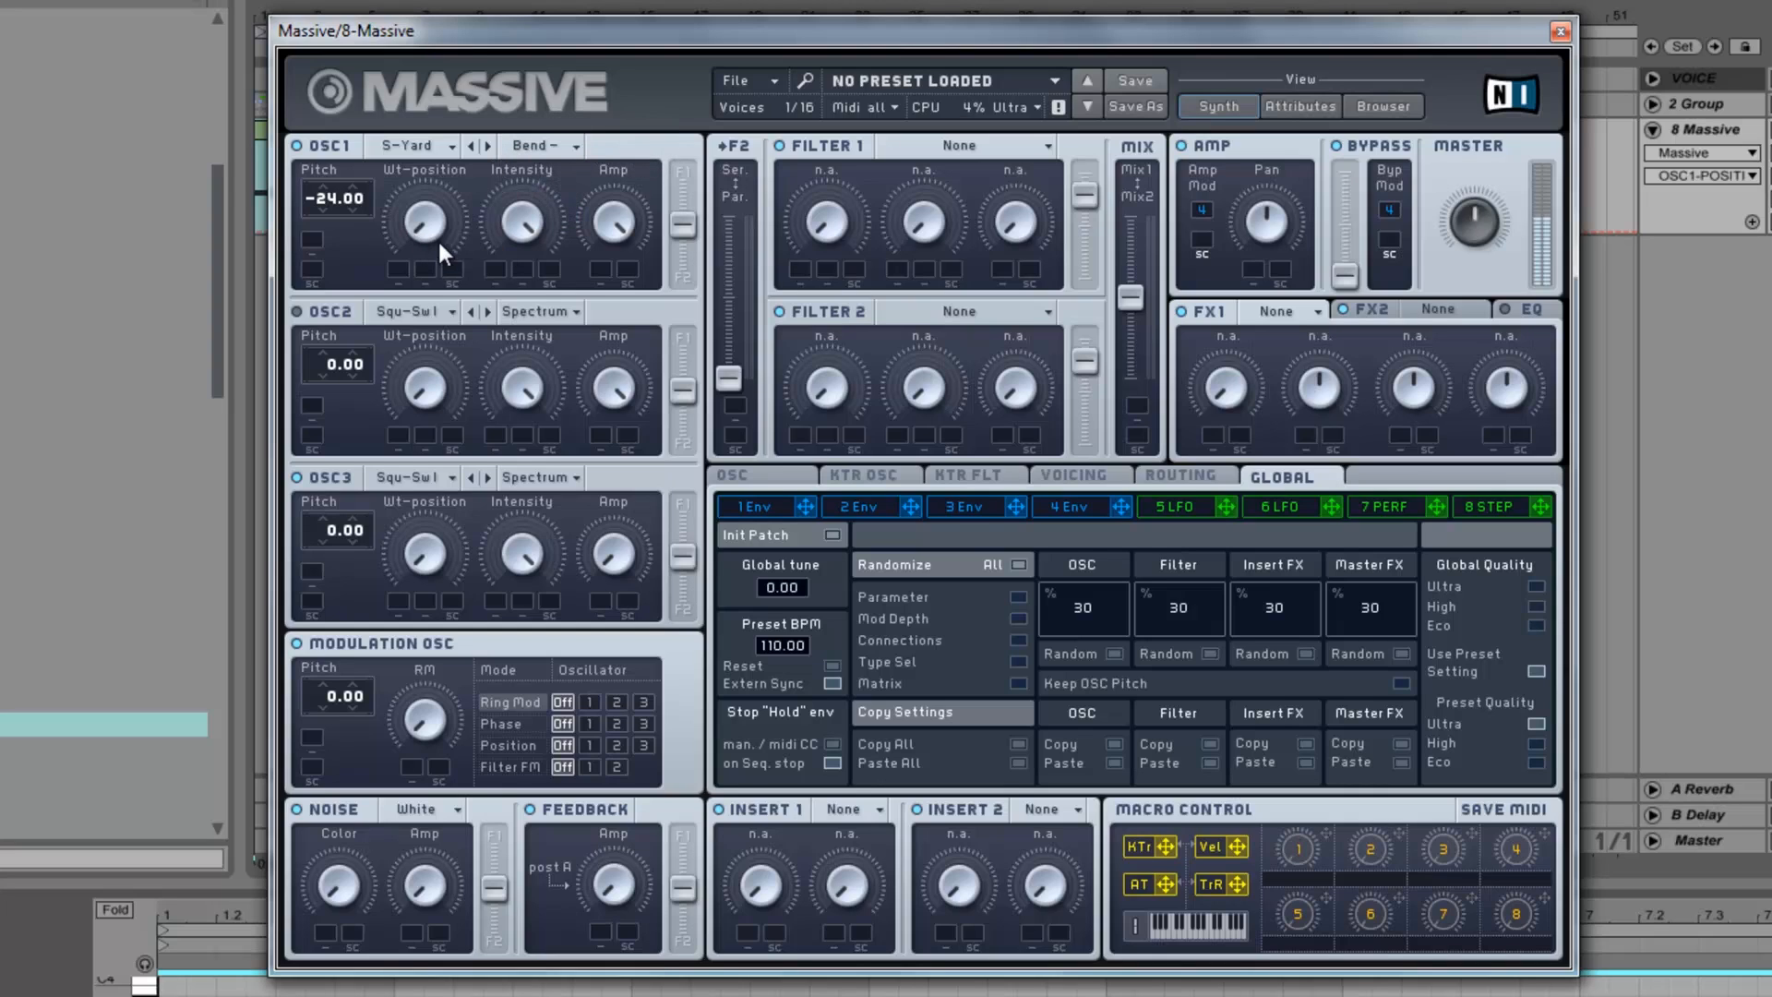
drag(430, 196, 376, 181)
Set the voicing to Monorotate with the Legato Triller trigger and raise the glide time.
click(1046, 475)
click(840, 678)
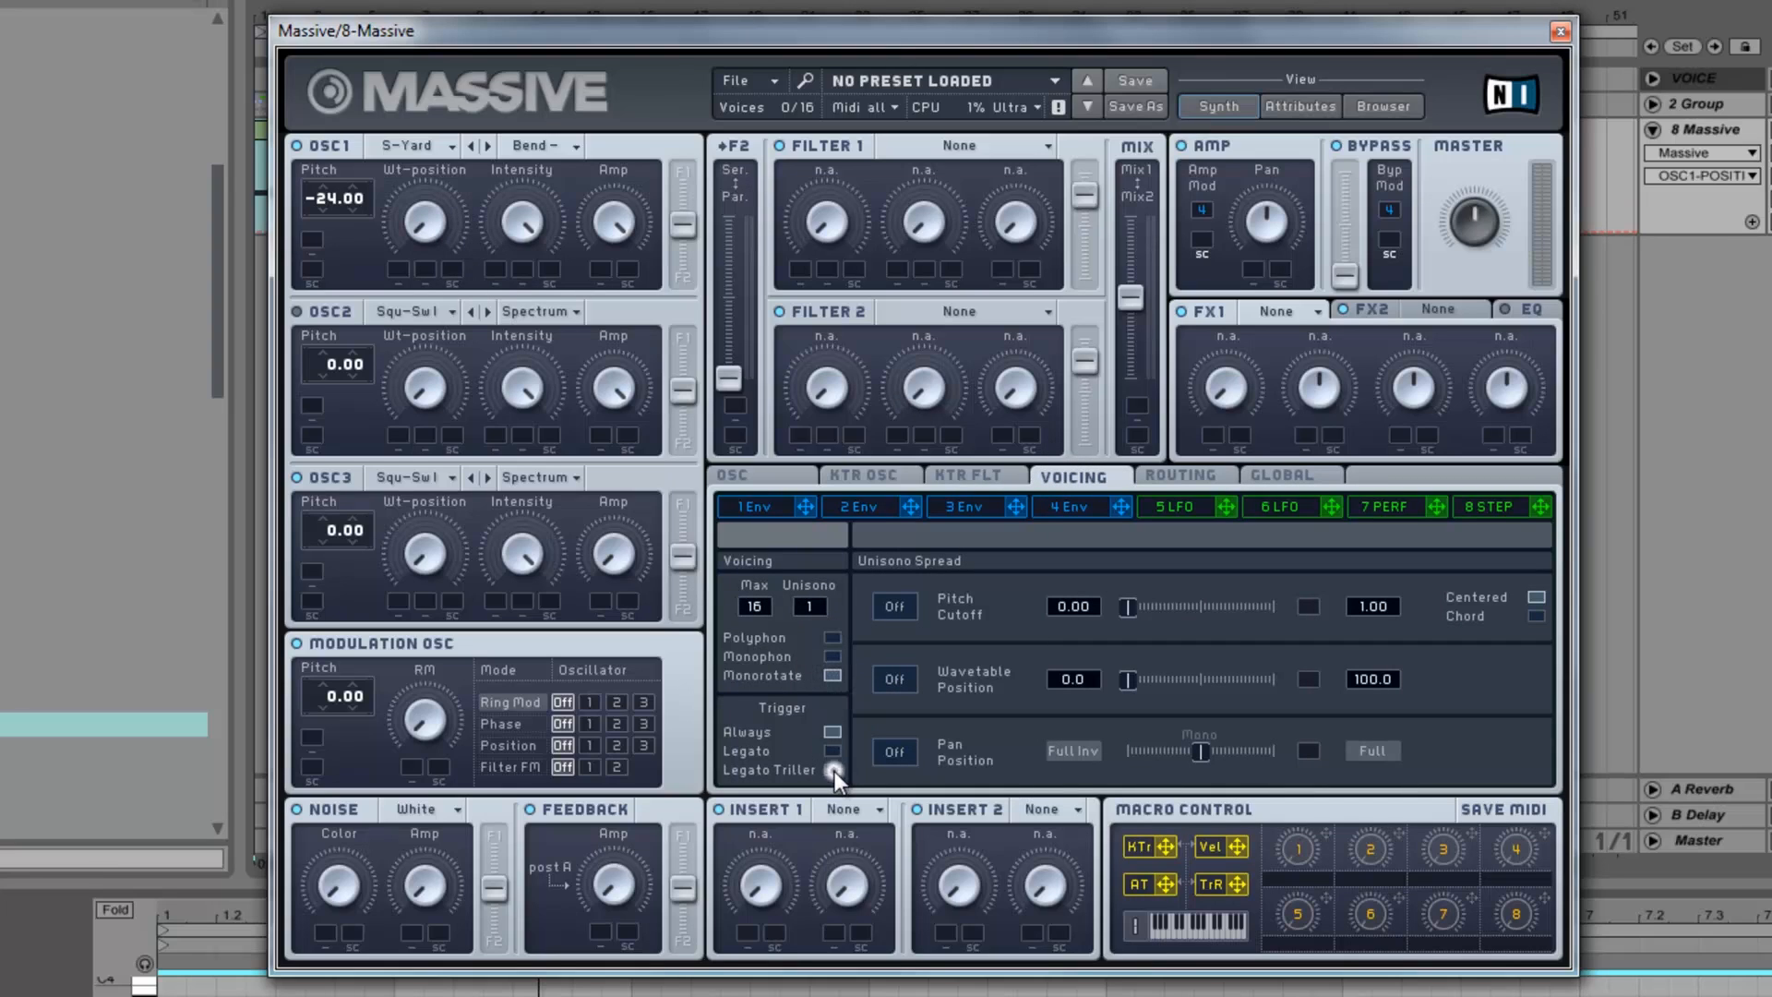
click(756, 480)
click(757, 736)
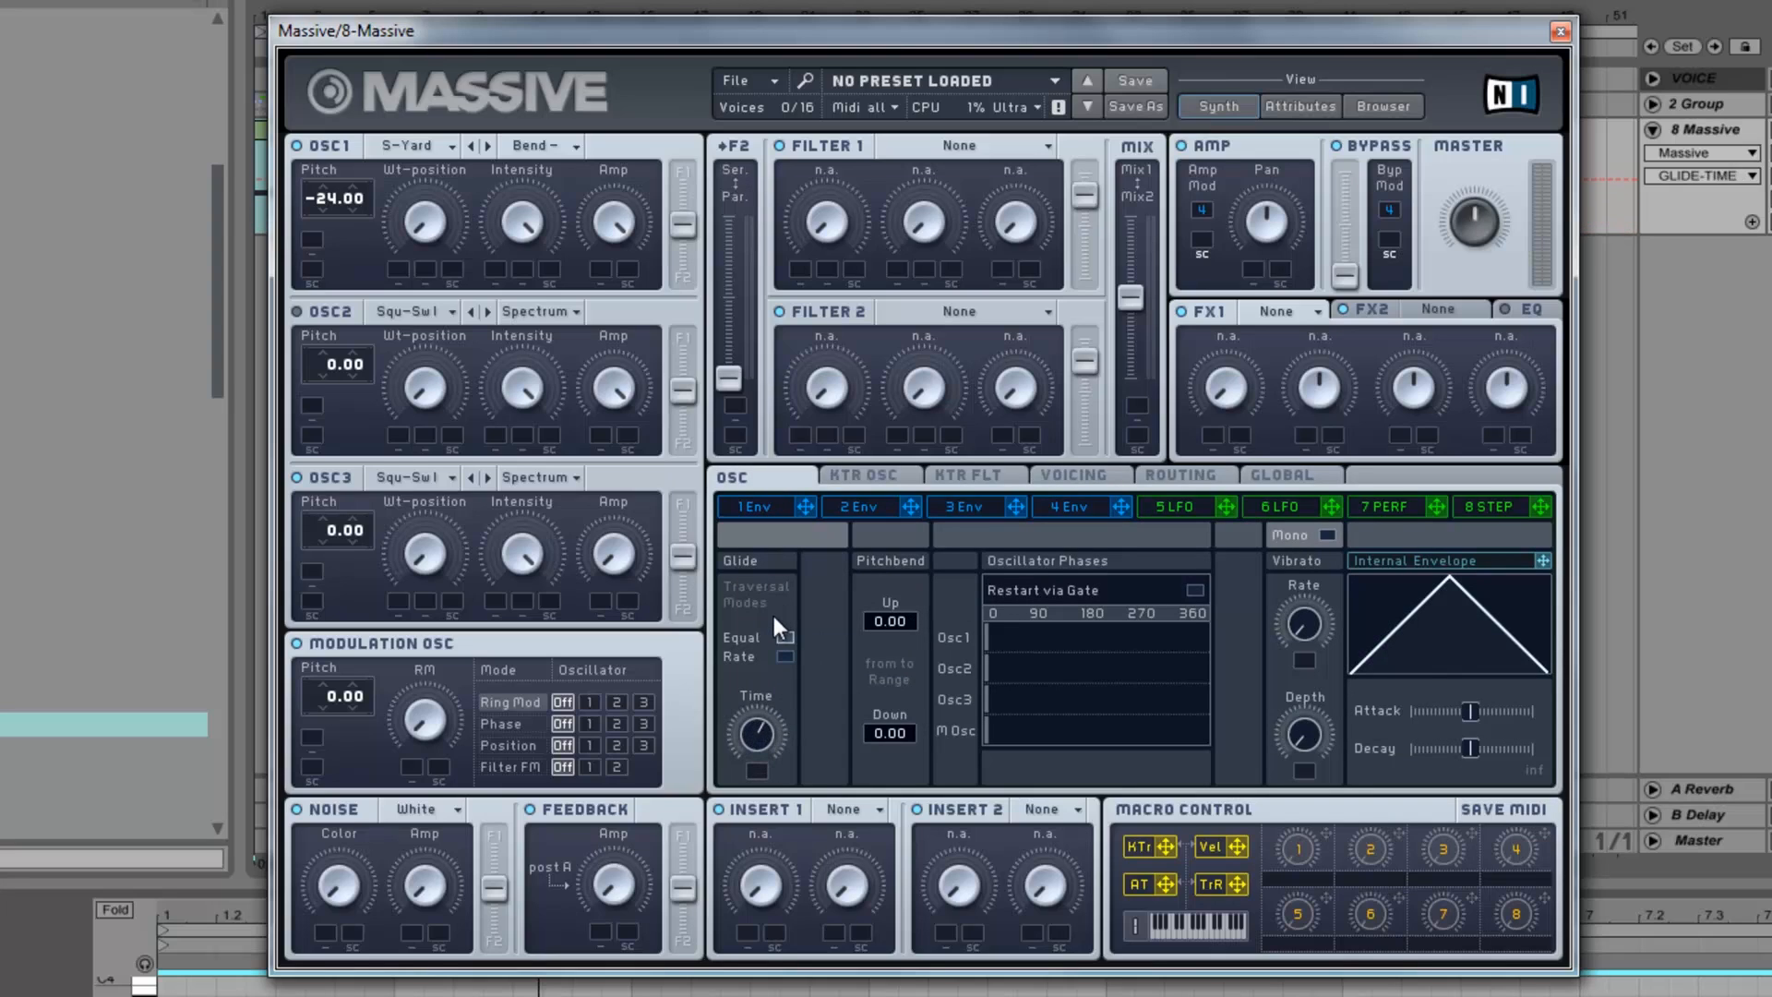
Raise envelope 4's decay level to maximum, shorten its attack and release, and audition it while sweeping oscillator 1's wavetable position.
click(1087, 500)
drag(1087, 733, 1088, 683)
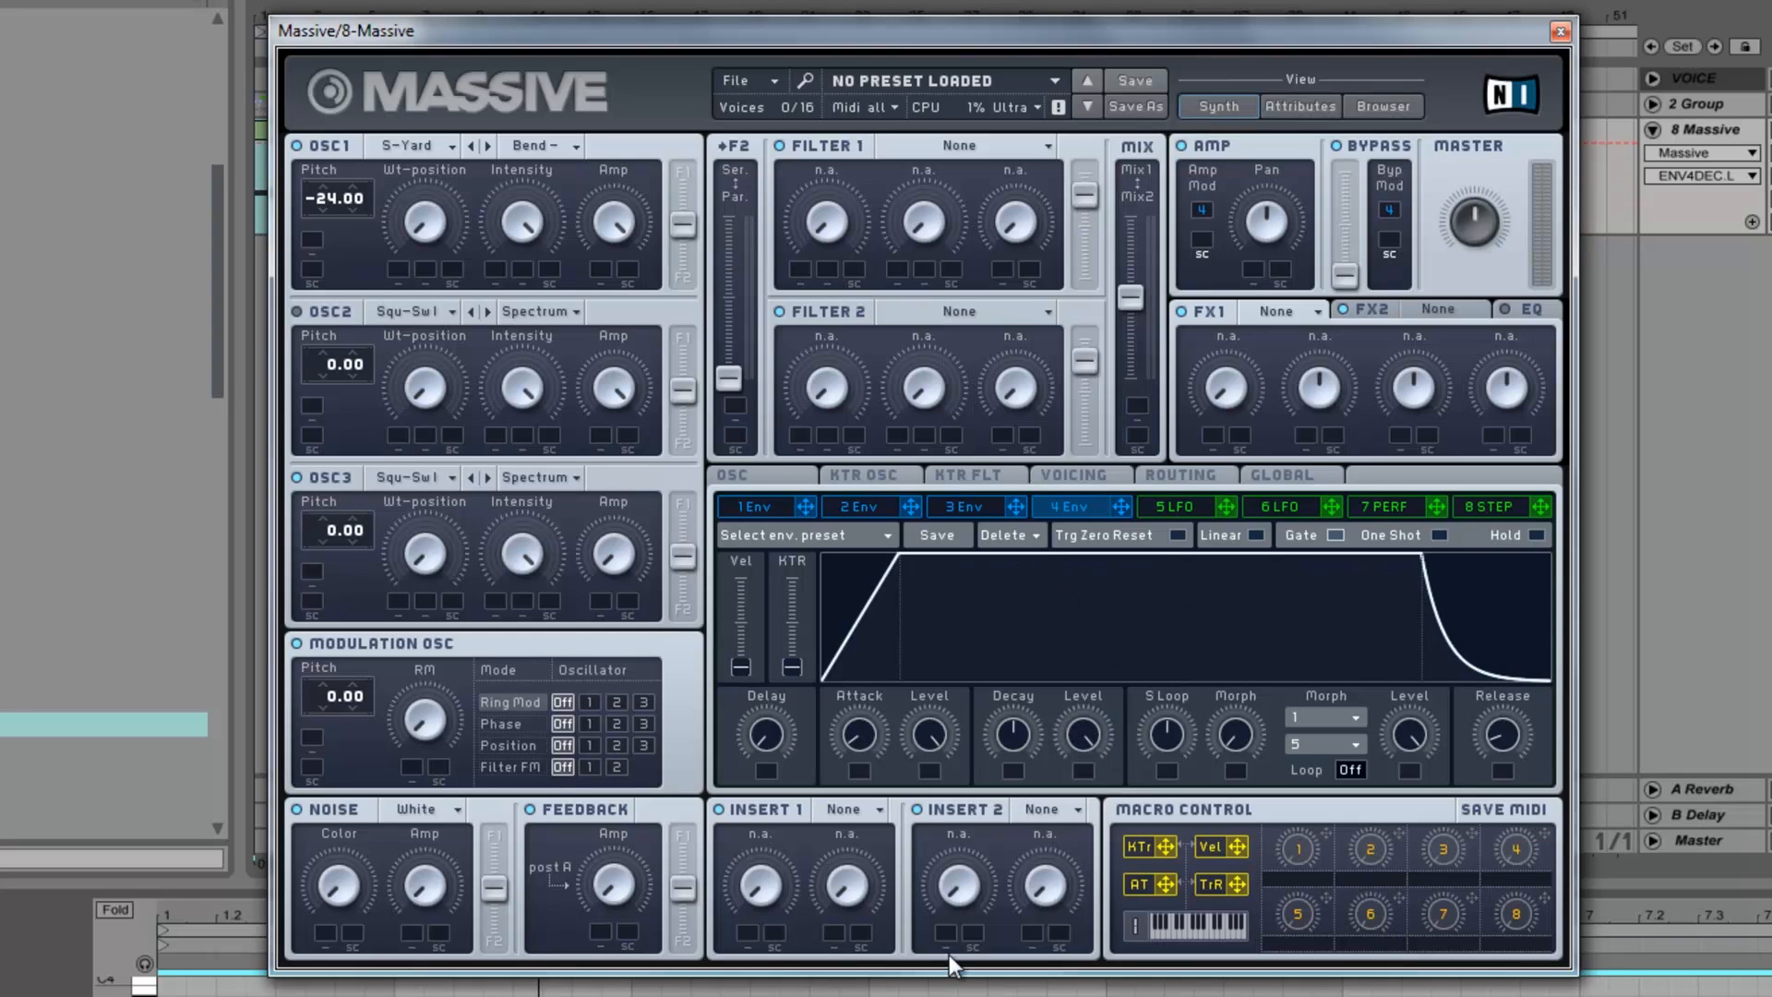
drag(858, 738, 858, 759)
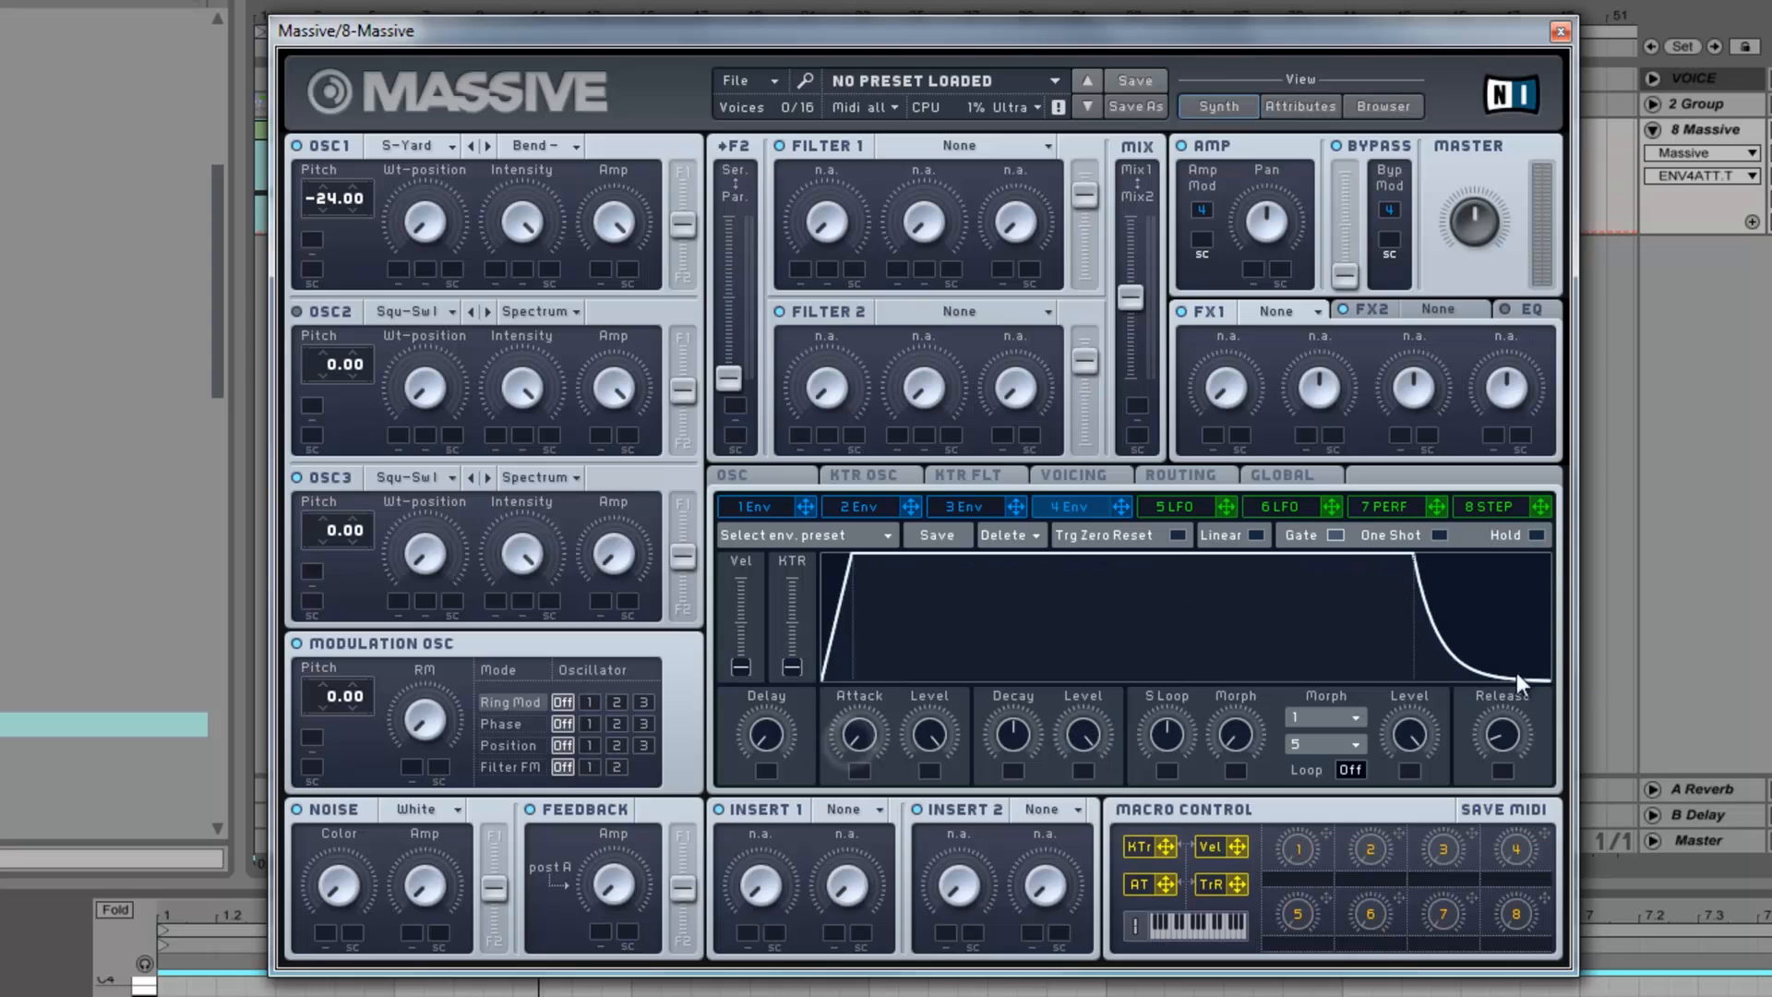
drag(1516, 759, 1497, 711)
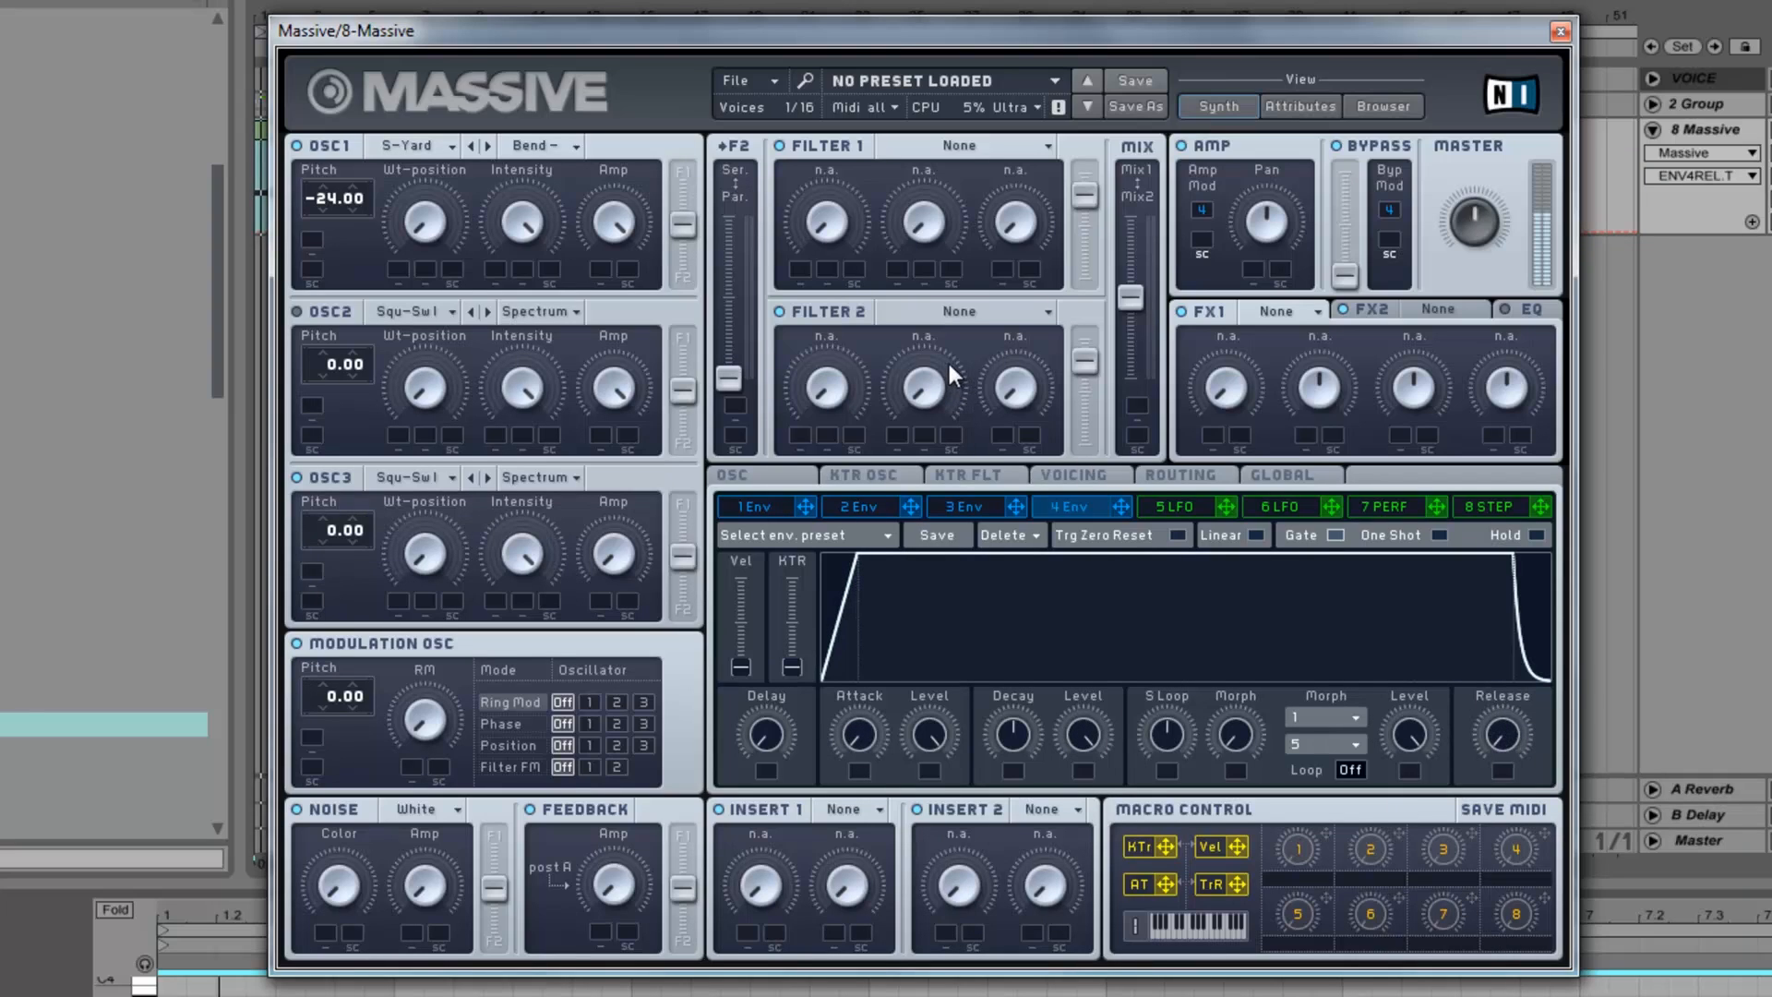
drag(431, 242, 432, 231)
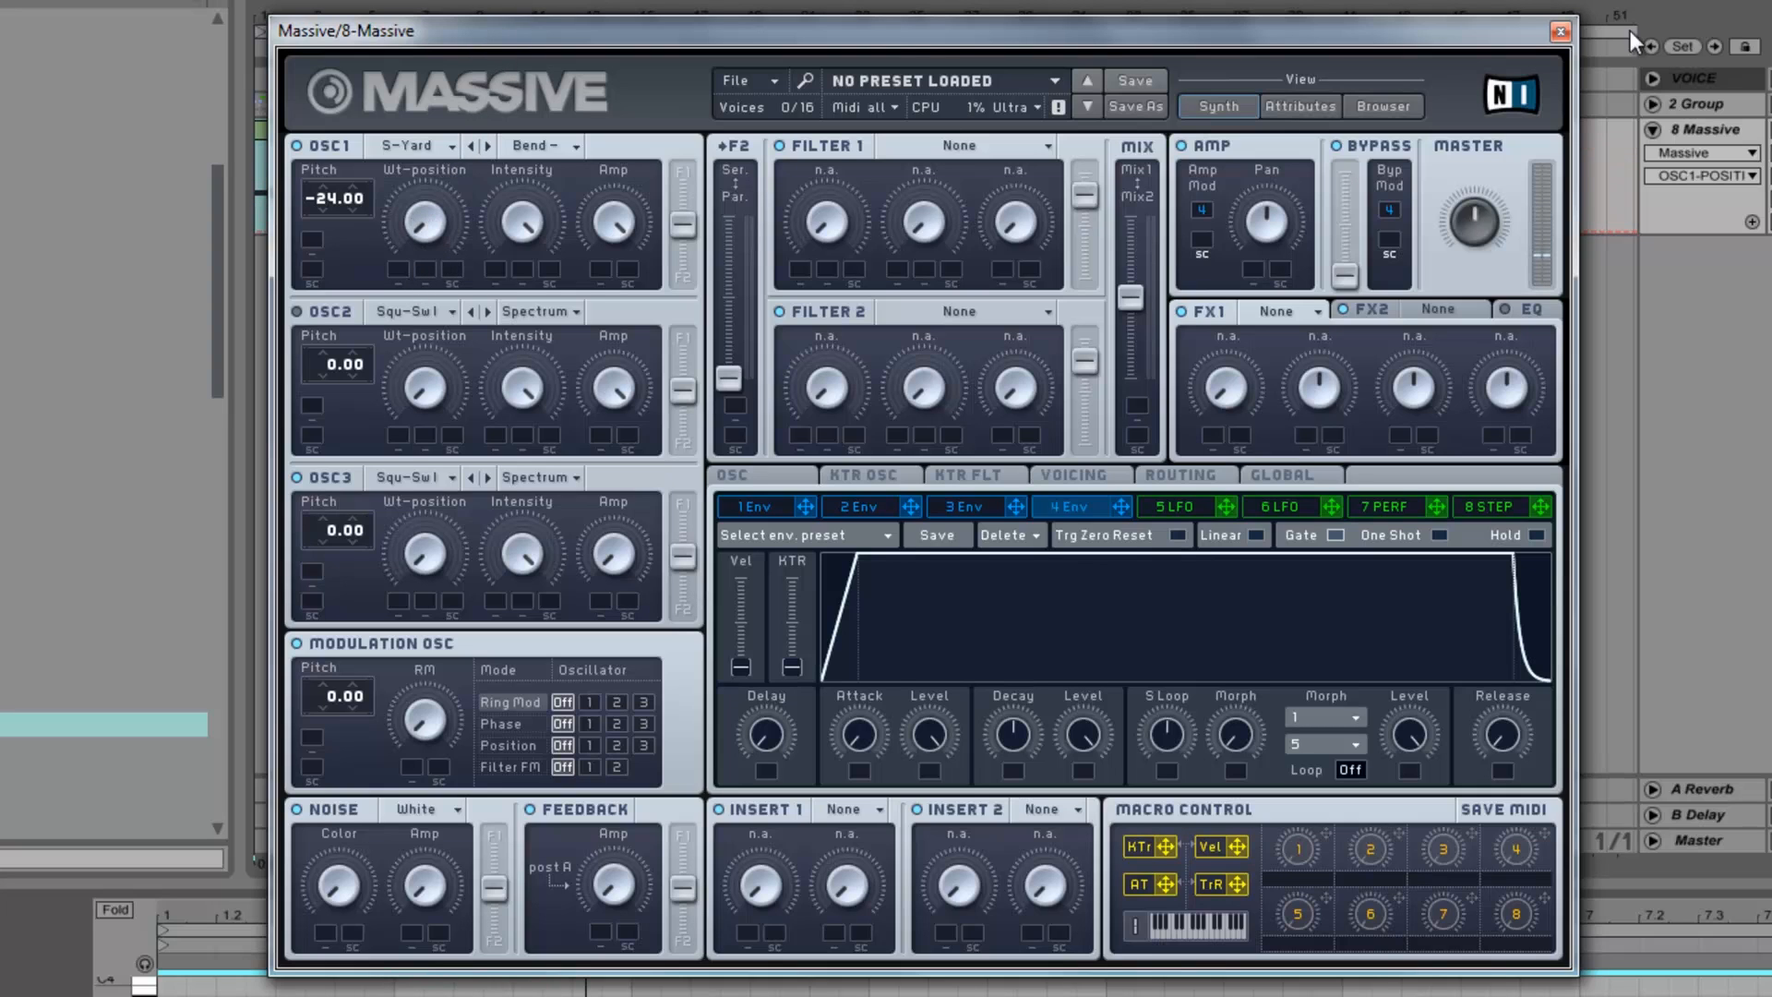
Close the synth window and replace the eight-bar note with a one-bar F2 note at the clip's start.
click(1560, 31)
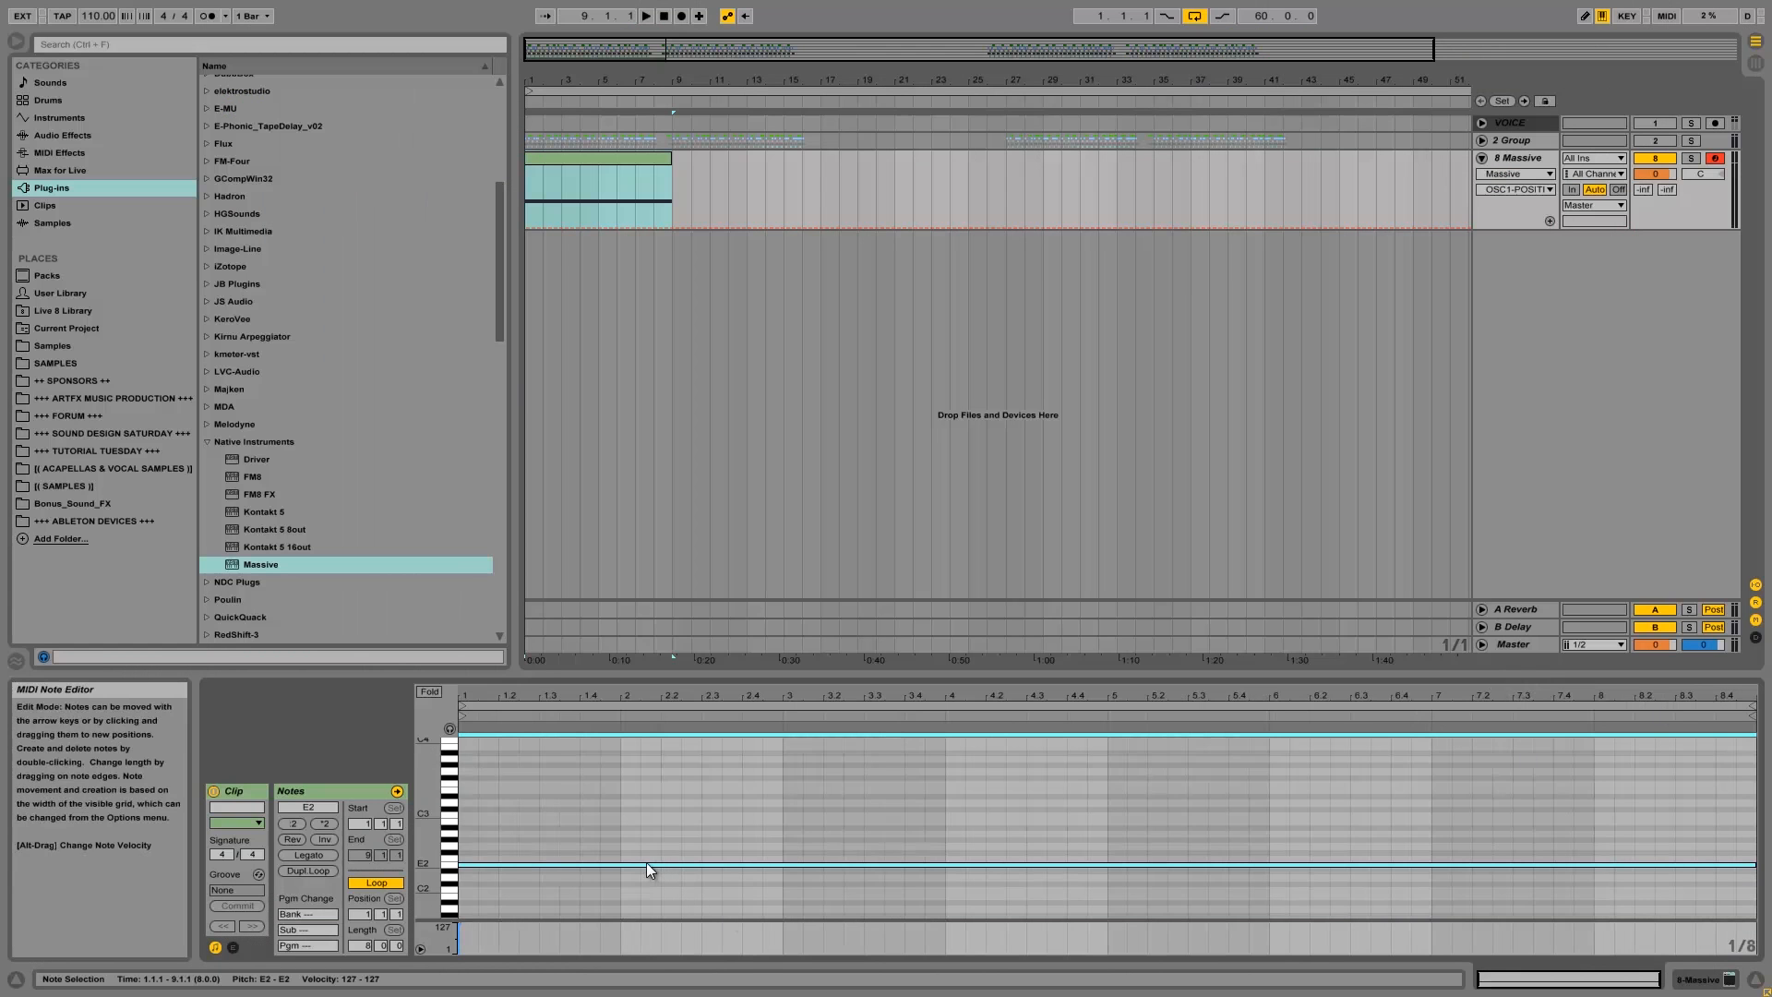
double_click(478, 866)
double_click(473, 785)
drag(477, 785, 616, 786)
key(space)
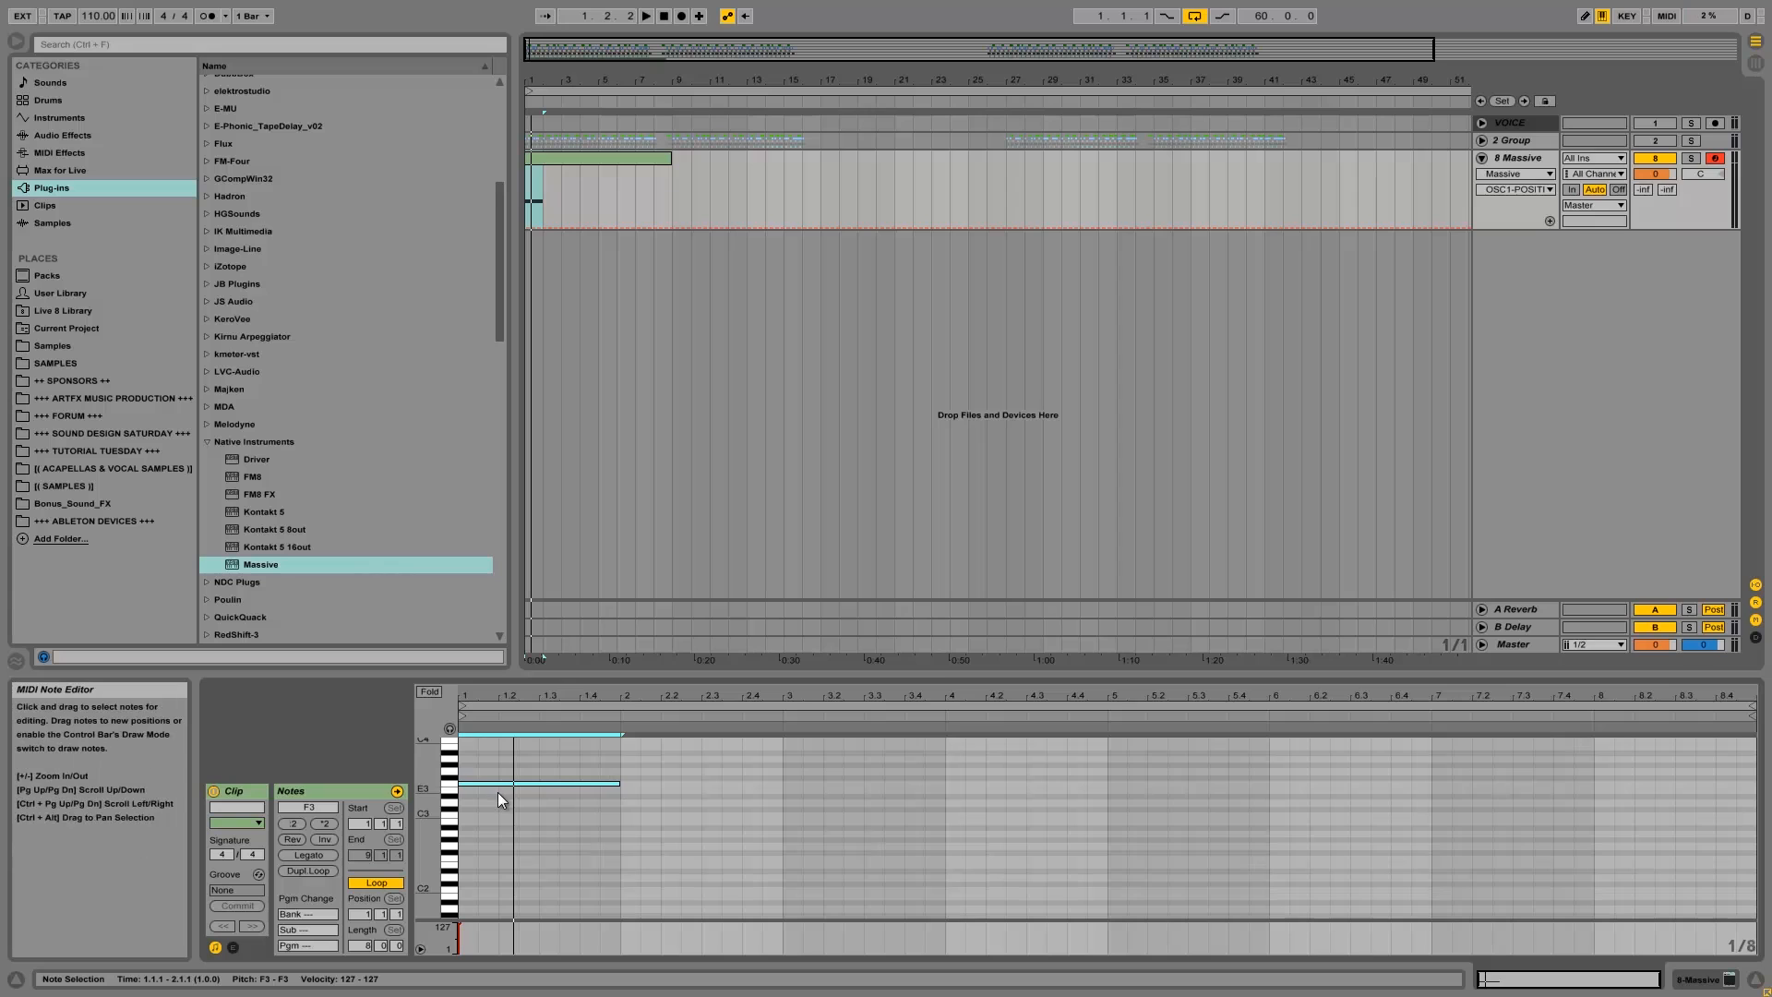
drag(489, 783, 486, 860)
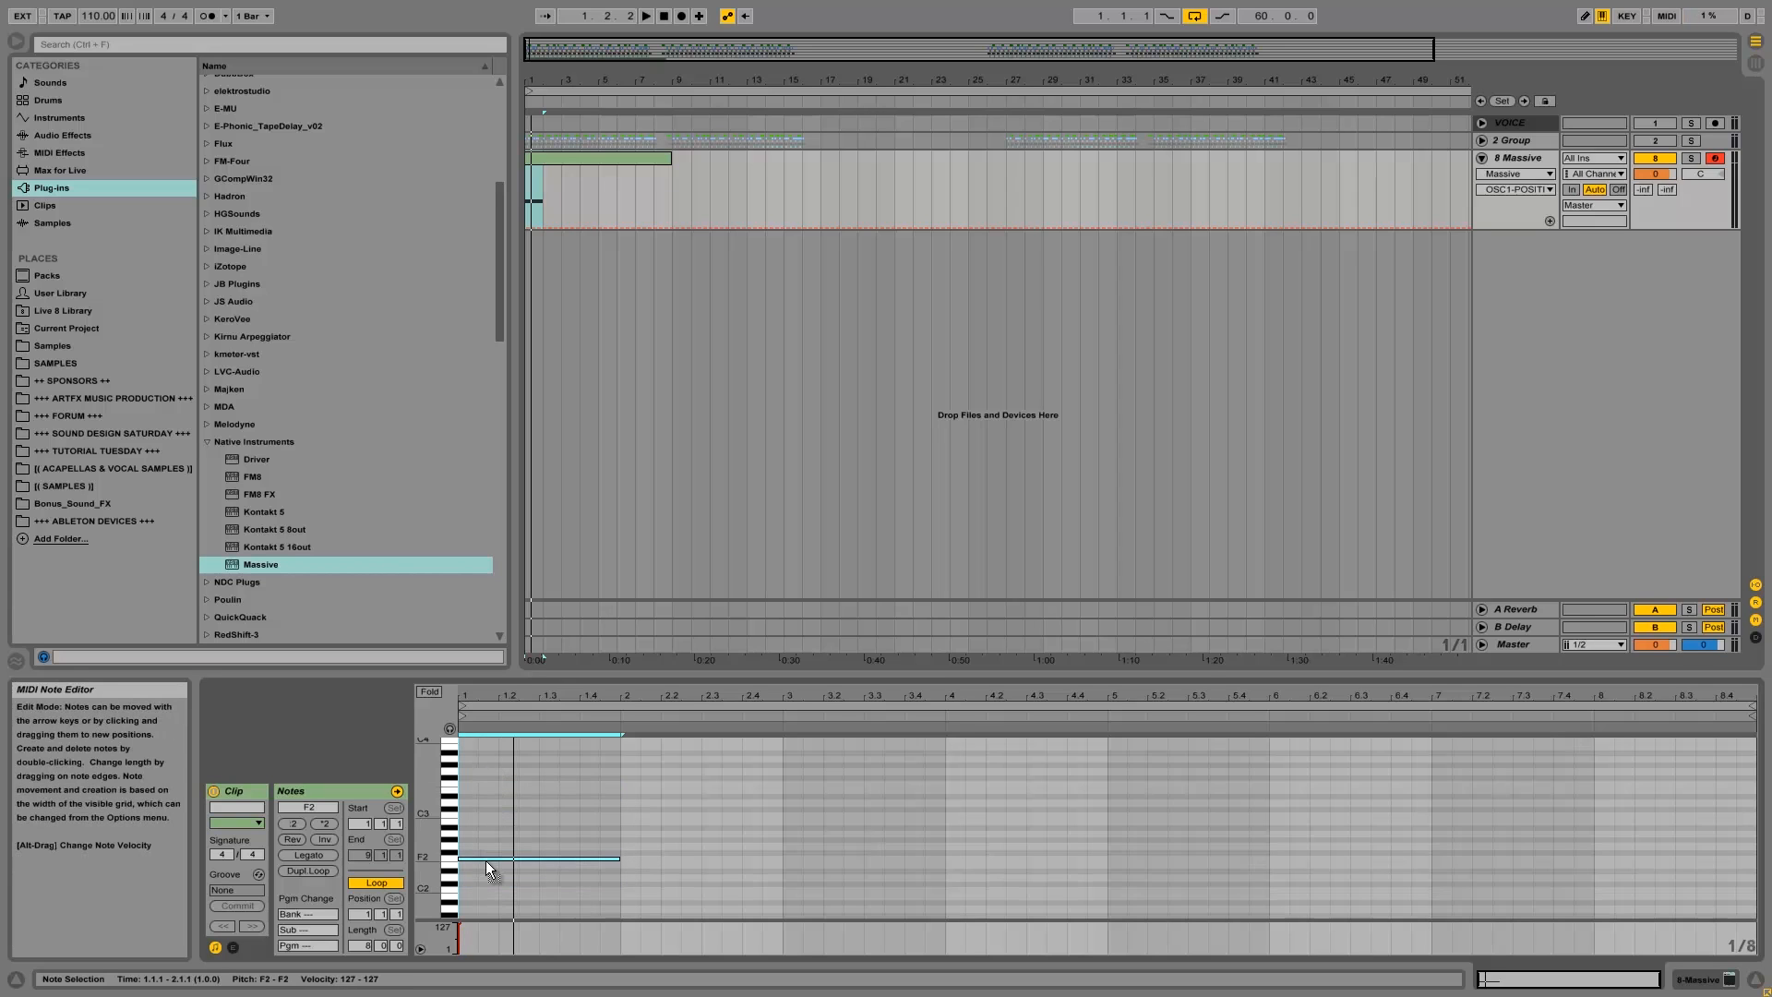
Add a two-beat F3 note from beat 2 and an overlapping G#2 note to the first bar, and open Massive's glide settings.
double_click(484, 799)
double_click(524, 839)
drag(494, 796, 579, 764)
drag(521, 840, 560, 840)
drag(479, 764, 534, 784)
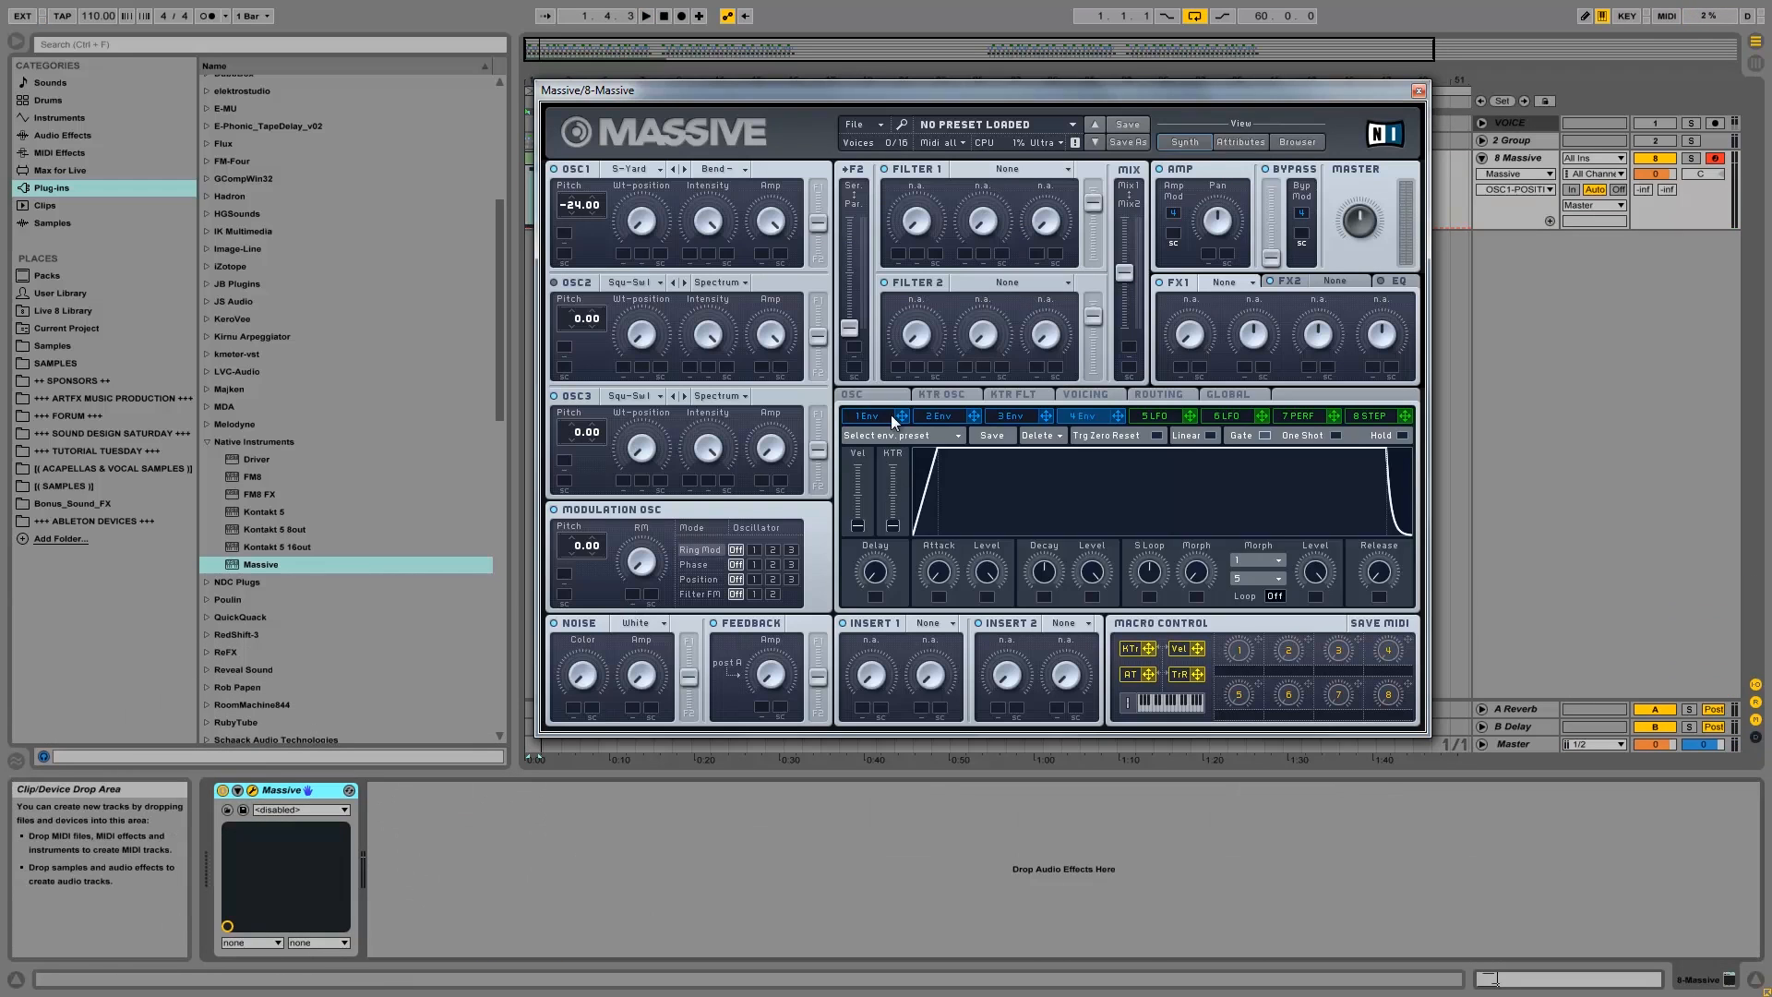
click(873, 396)
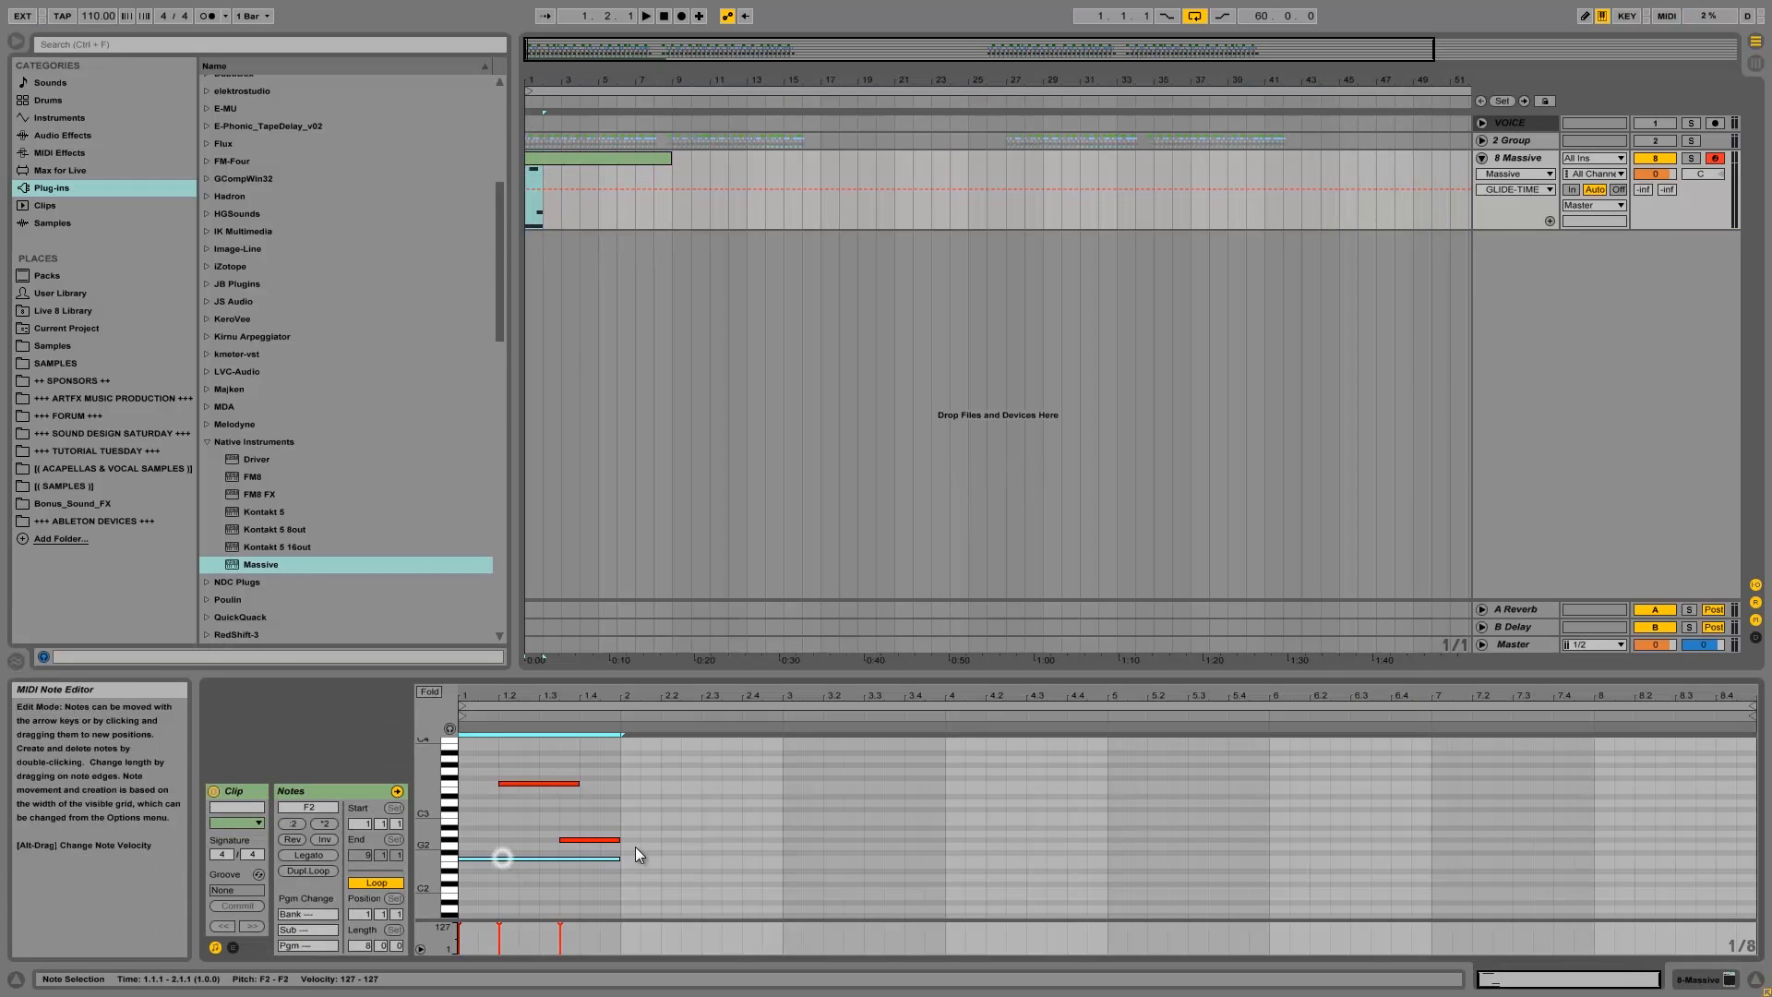
Shorten the first F2 note to end at 1.2.3 and add a second F2 note filling the rest of bar 1.
drag(650, 858, 496, 857)
click(582, 840)
key(Delete)
drag(578, 783, 539, 782)
drag(619, 858, 517, 853)
drag(529, 784, 498, 784)
double_click(526, 857)
drag(538, 857, 618, 848)
Replace bar 1's F3 note with a one-beat G#2 note at 1.3.3 and audition the bar.
key(space)
key(space)
double_click(508, 783)
double_click(550, 840)
key(space)
drag(559, 840, 581, 840)
key(space)
key(space)
key(space)
Duplicate the notes to extend the pattern, raising bar 3's G#2 note to A#2 and bar 4's F3 note to G#3.
key(ctrl+a)
key(ctrl+d)
click(869, 858)
drag(898, 839, 900, 828)
drag(1000, 784, 1002, 765)
Rework the low notes in bar 4, closing the bar on D#2, and audition the phrase.
drag(956, 859, 1006, 870)
click(970, 869)
drag(986, 871, 1106, 871)
double_click(1054, 870)
key(space)
Duplicate the four-bar phrase to fill eight bars, adding an F3 note at the end of bar 7 and a D#3 note in bar 8.
key(ctrl+a)
key(ctrl+d)
click(1589, 859)
double_click(1591, 784)
key(space)
click(1622, 891)
drag(1613, 783, 1630, 784)
double_click(1705, 797)
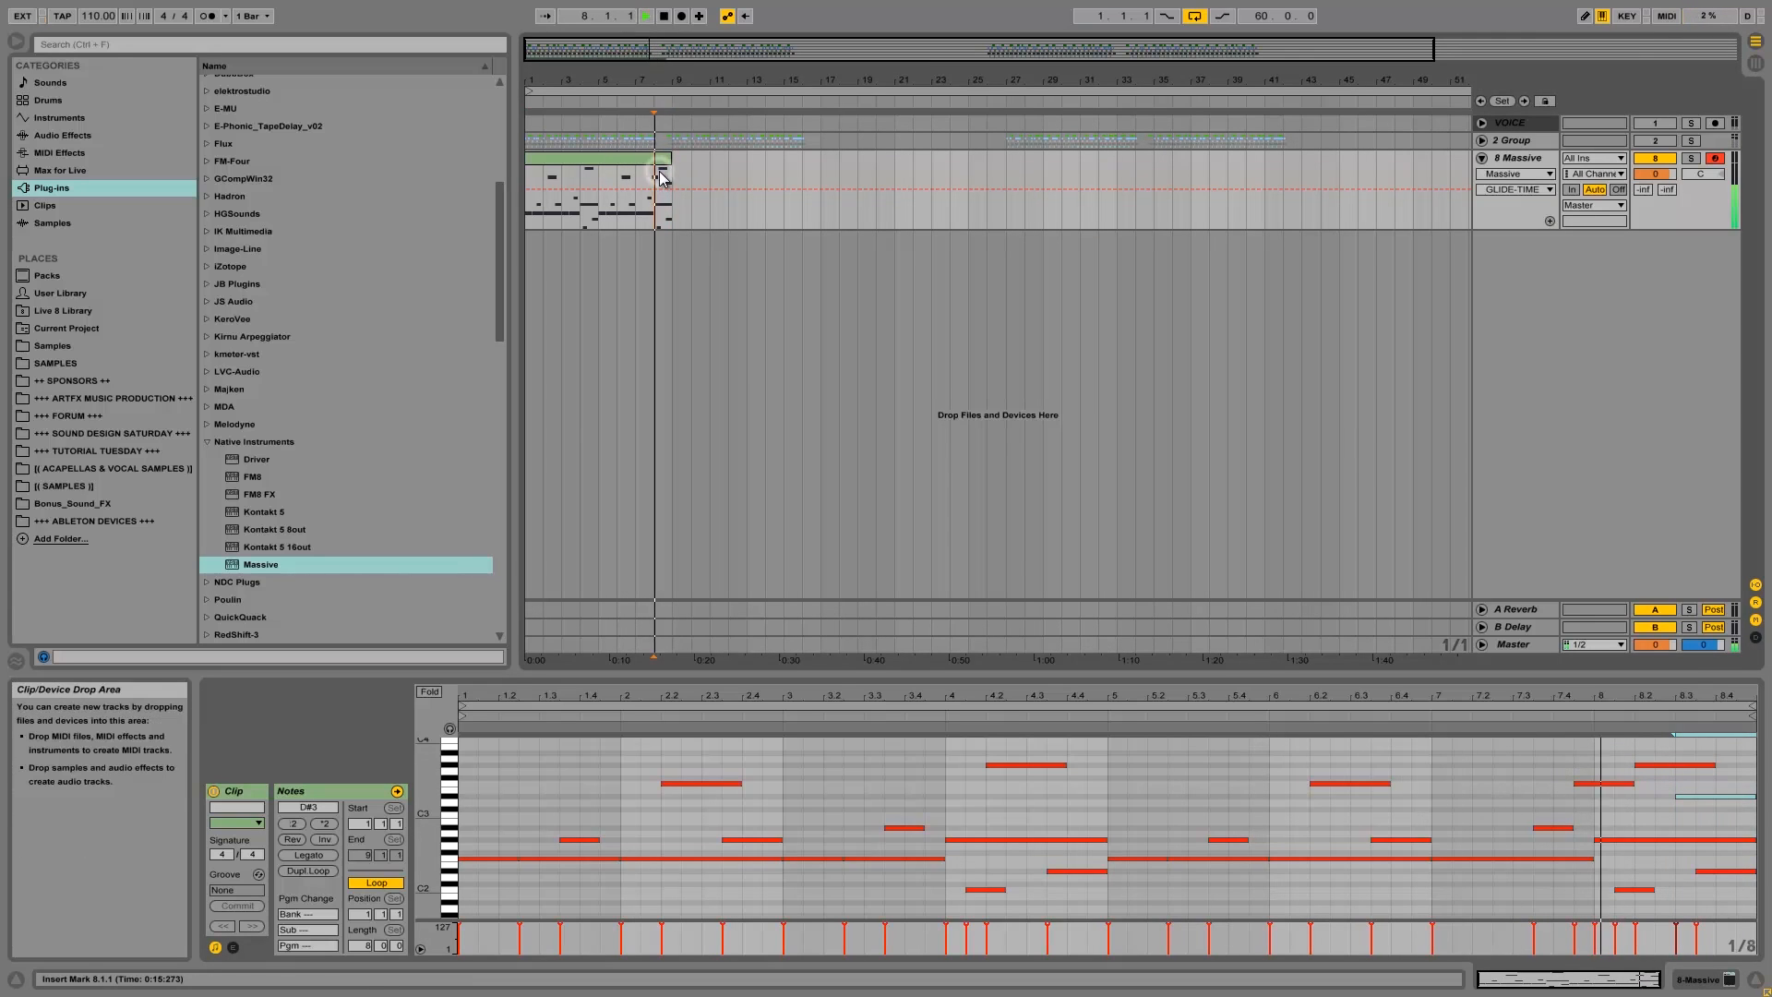
click(1709, 862)
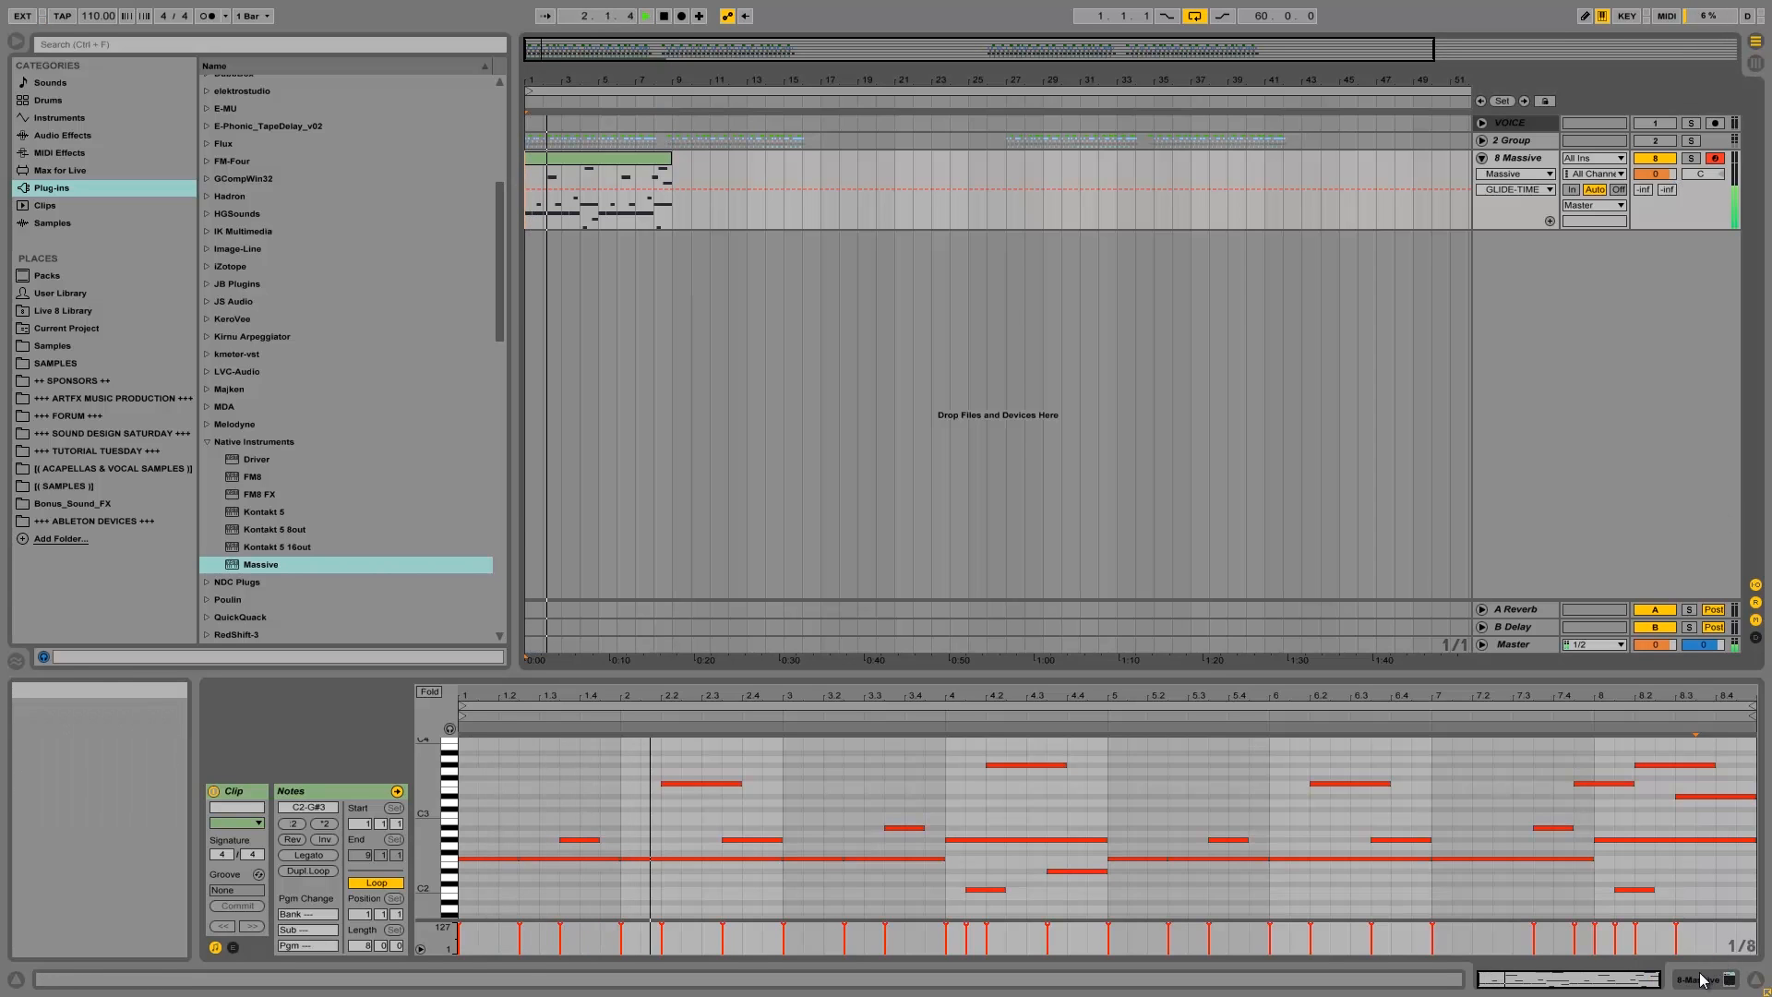
Open Massive's window and raise oscillator 1's wavetable position slightly while auditioning the bassline.
click(1729, 979)
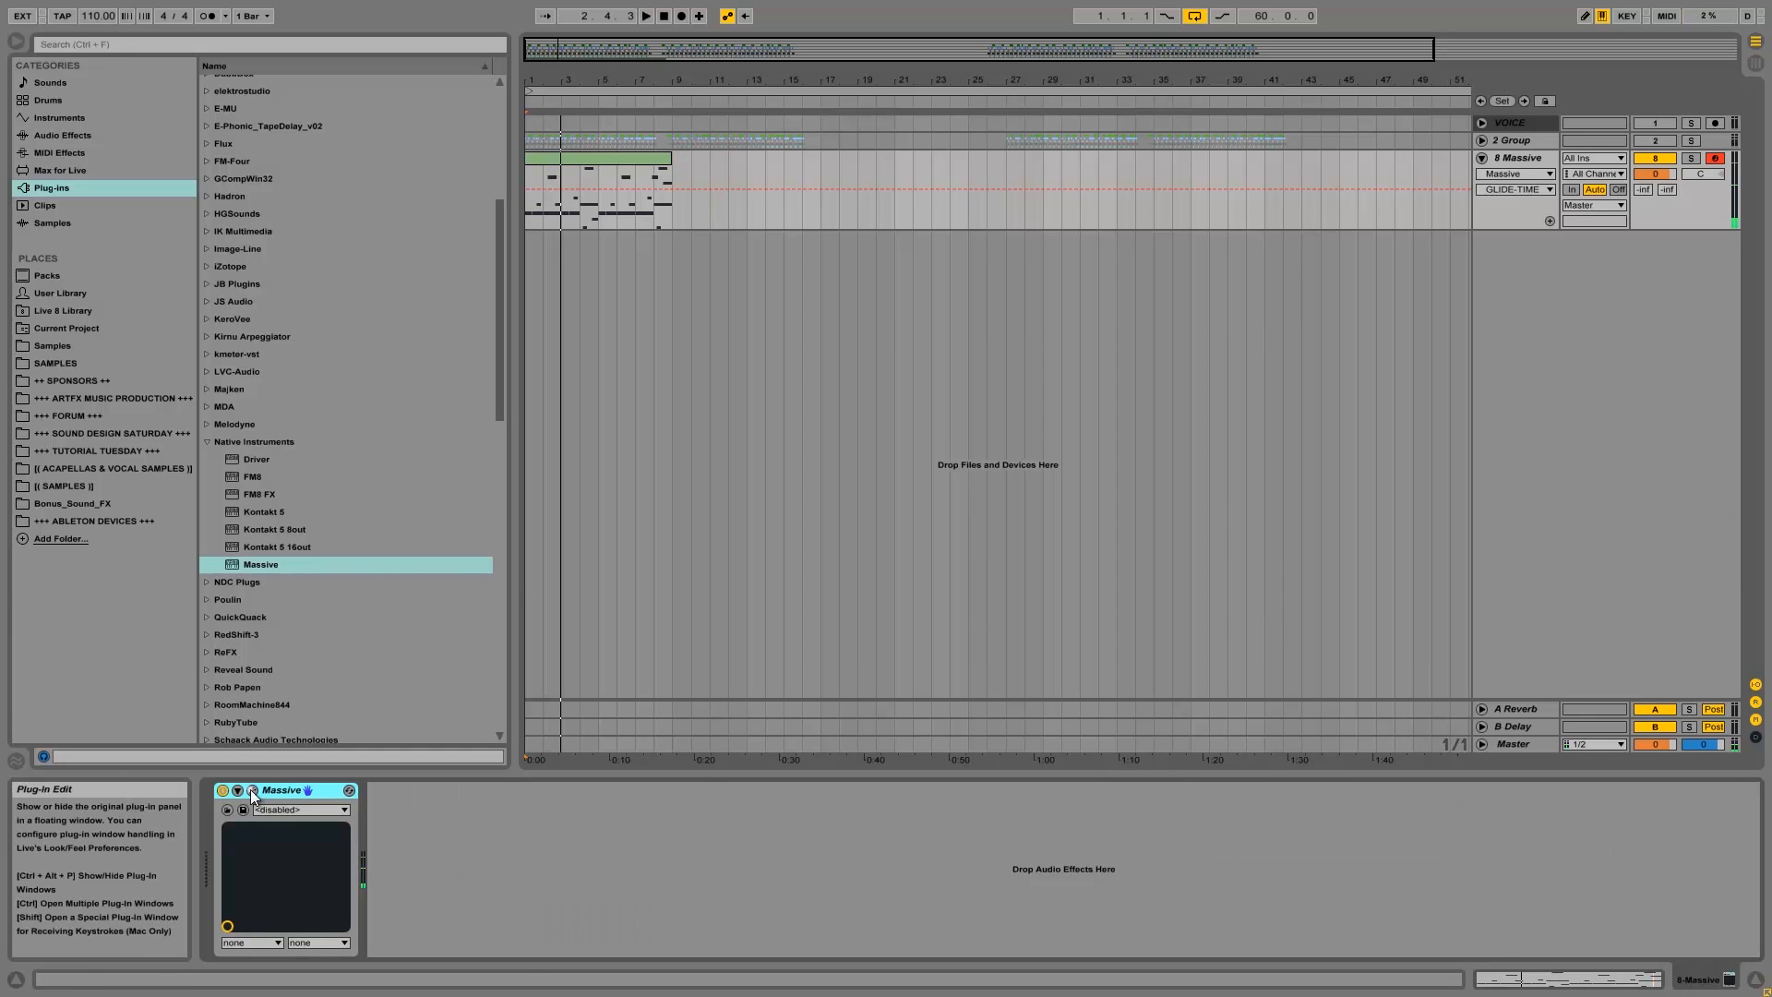
click(251, 789)
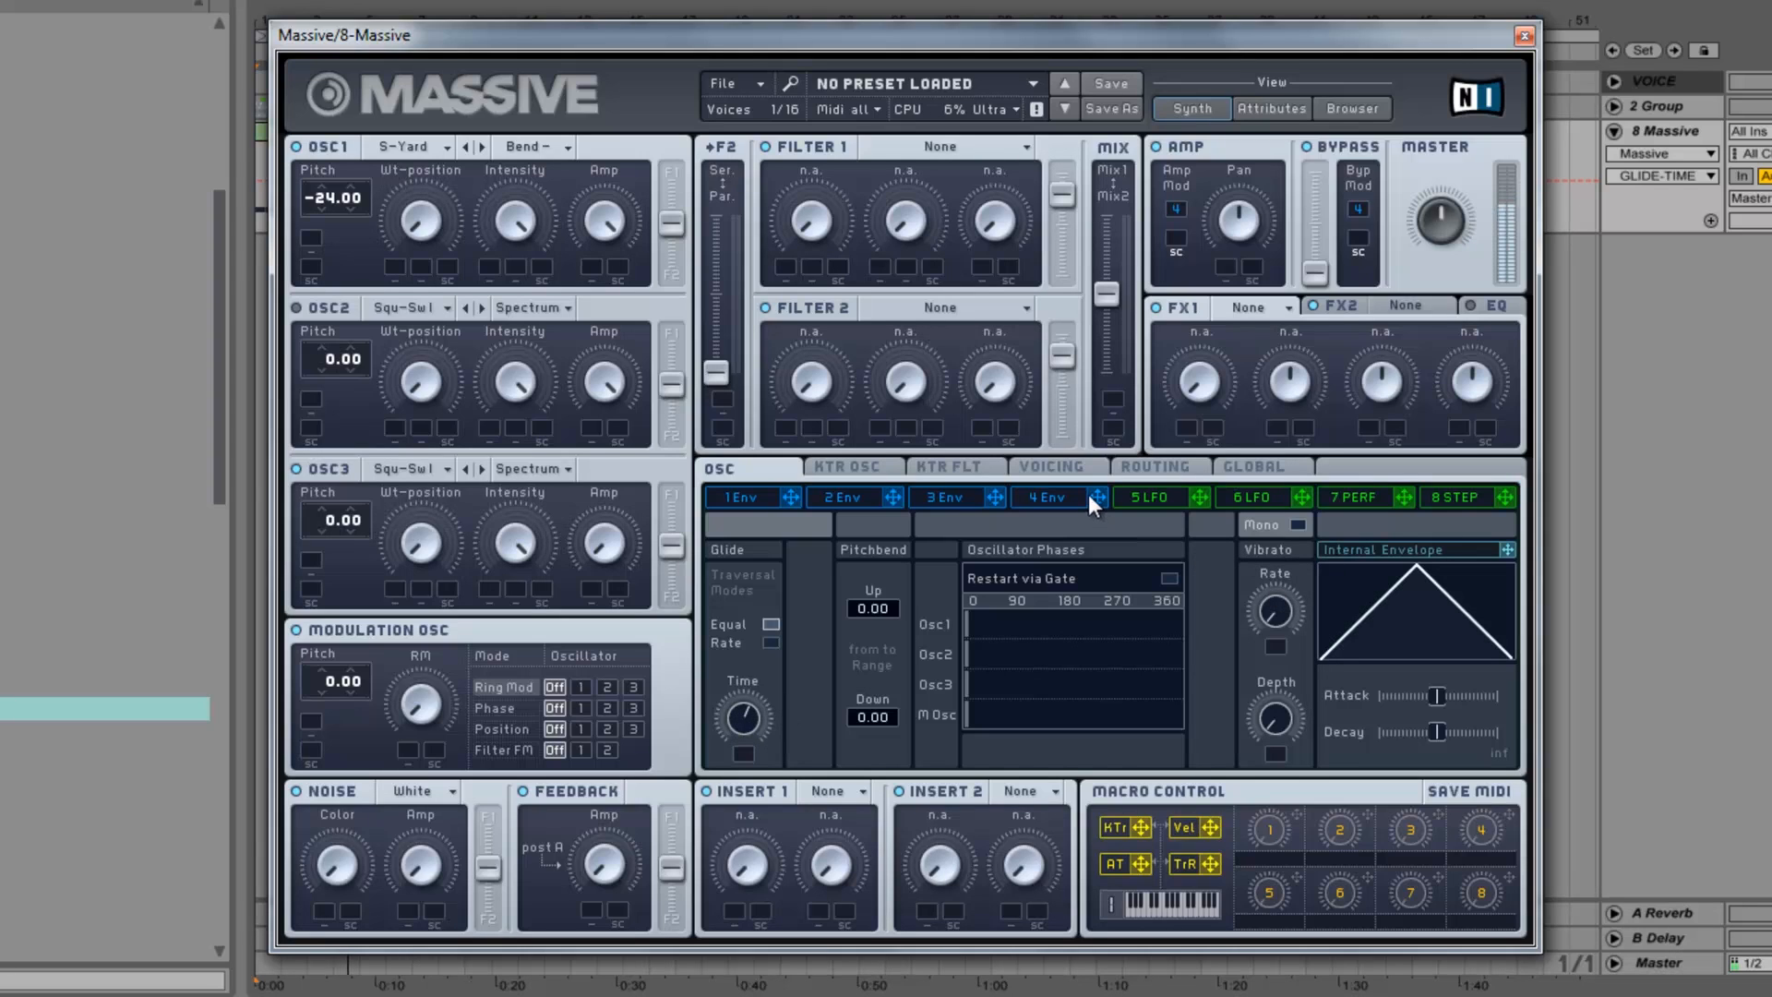
drag(409, 231, 314, 194)
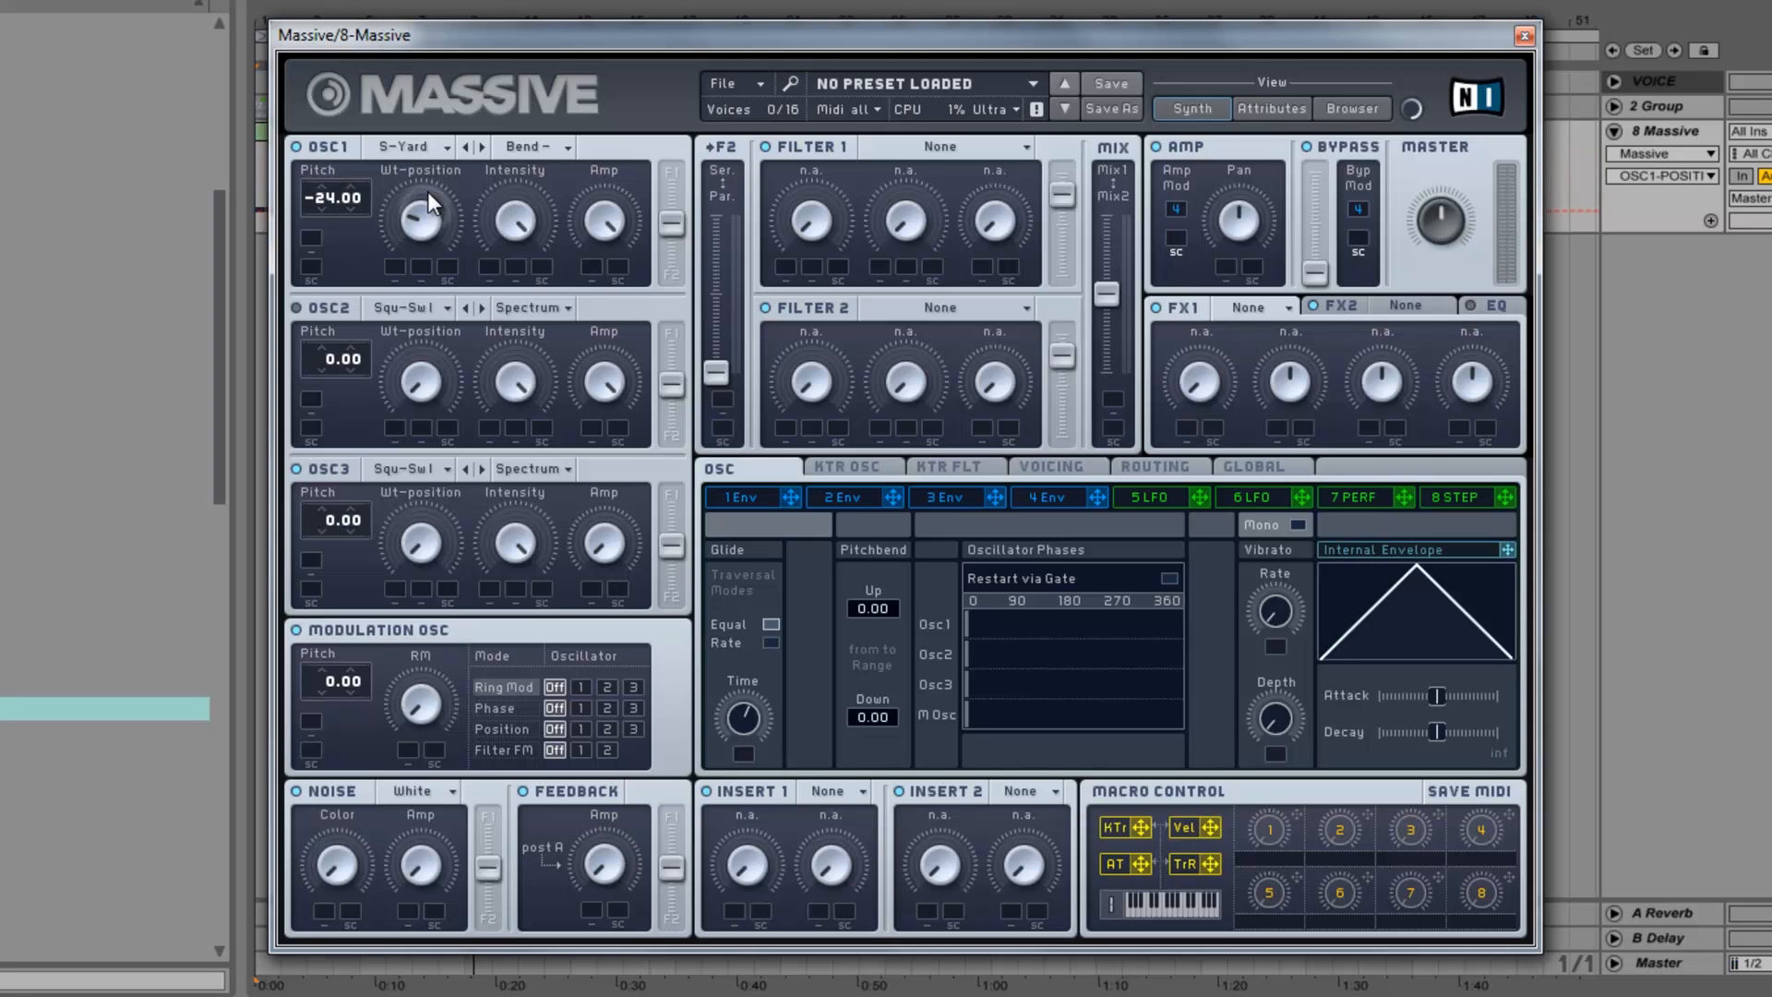
key(space)
key(space)
mouse_move(420, 224)
mouse_down()
mouse_move(417, 268)
mouse_move(430, 197)
mouse_move(427, 217)
mouse_up()
key(space)
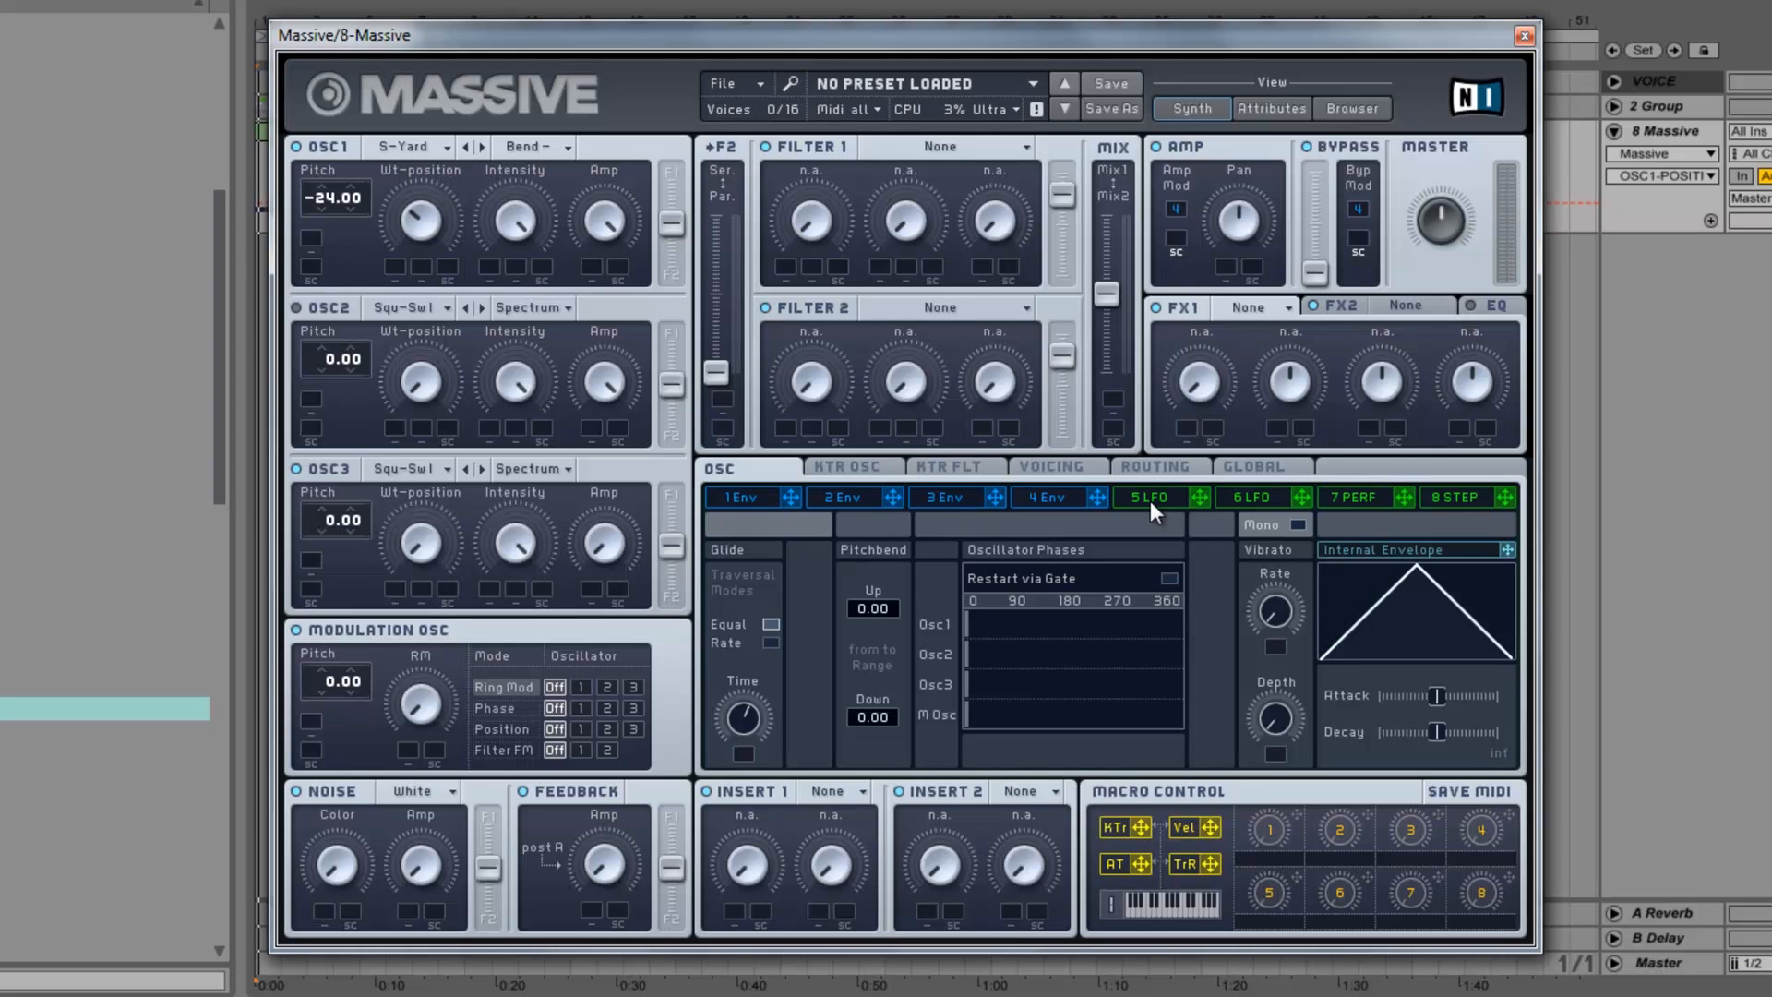
Change modulator 5 from an LFO to a Performer and sync it at a 1/4 ratio.
click(1150, 499)
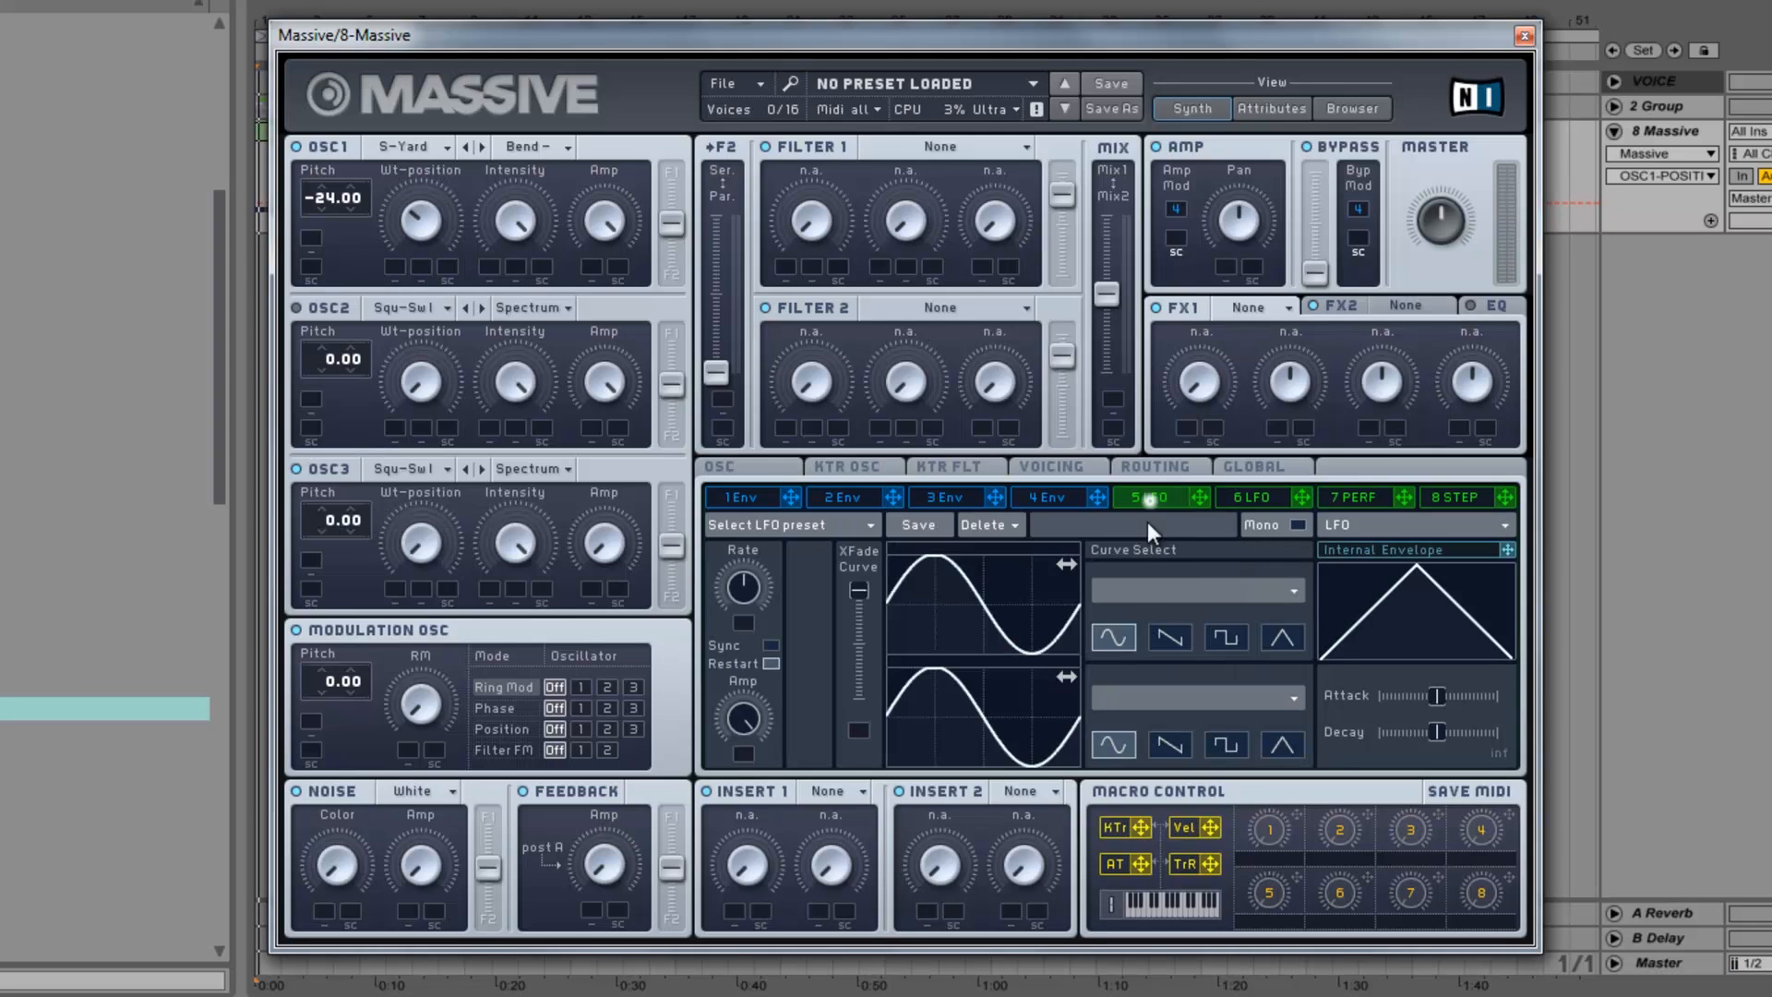
click(1349, 540)
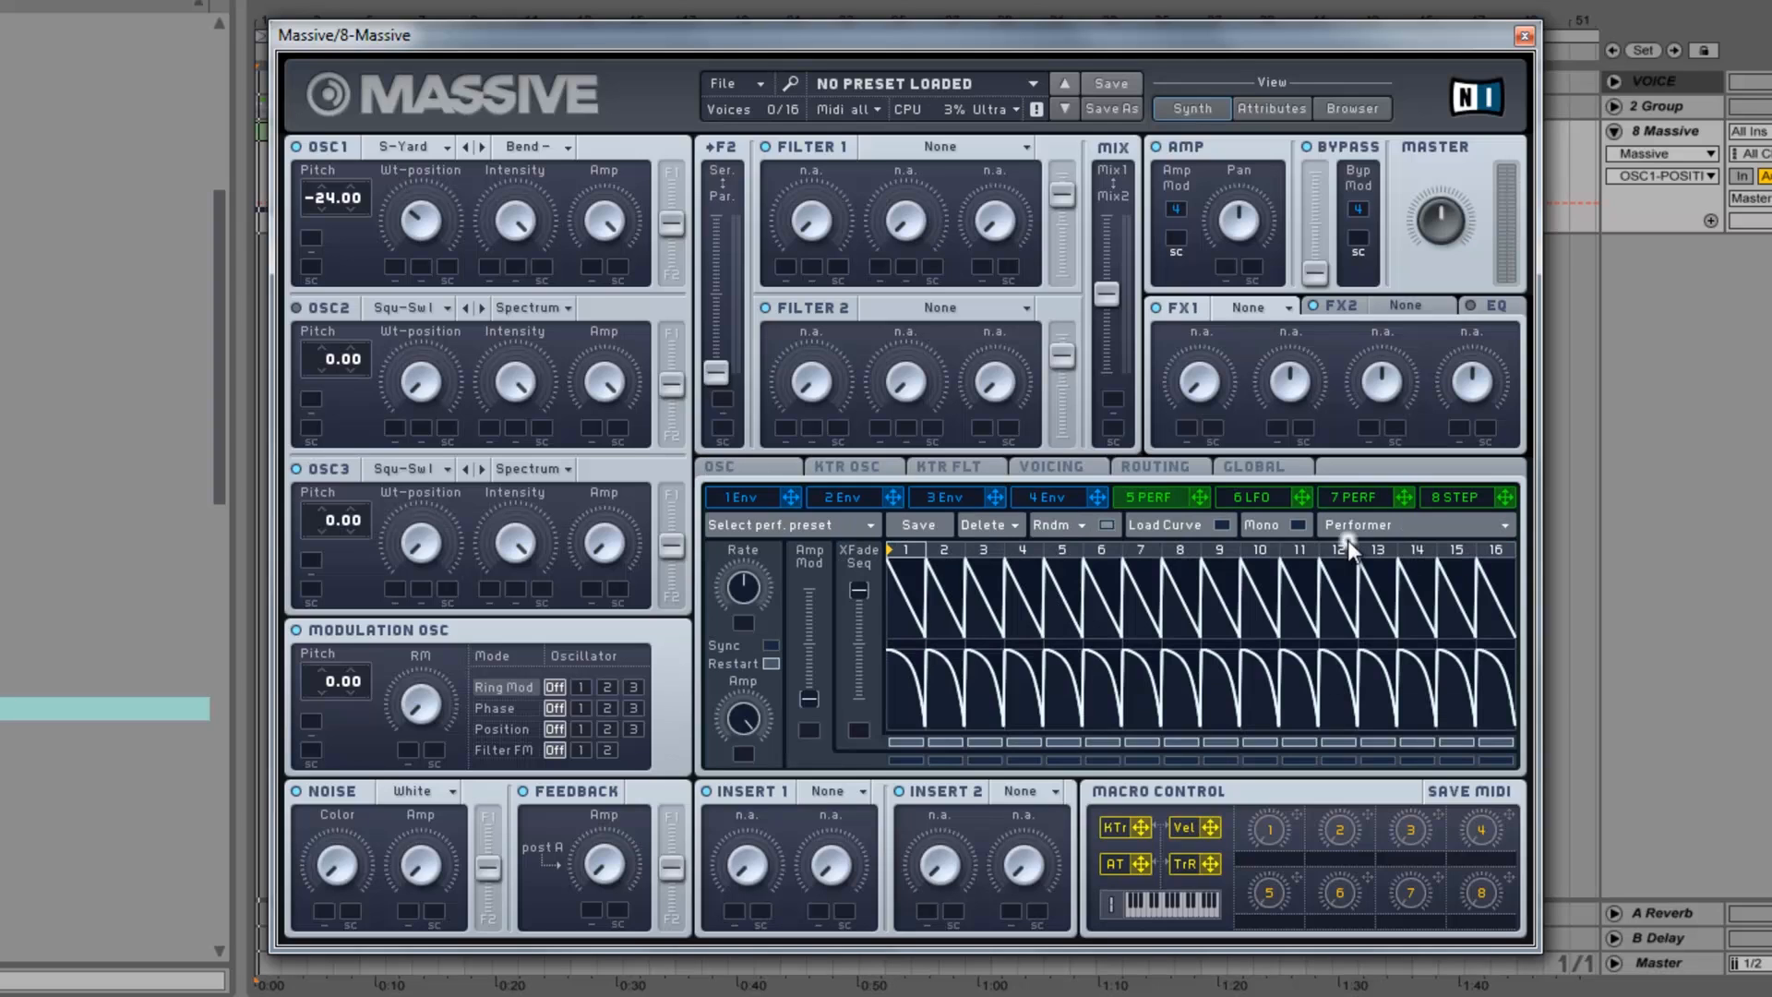
click(782, 645)
click(752, 599)
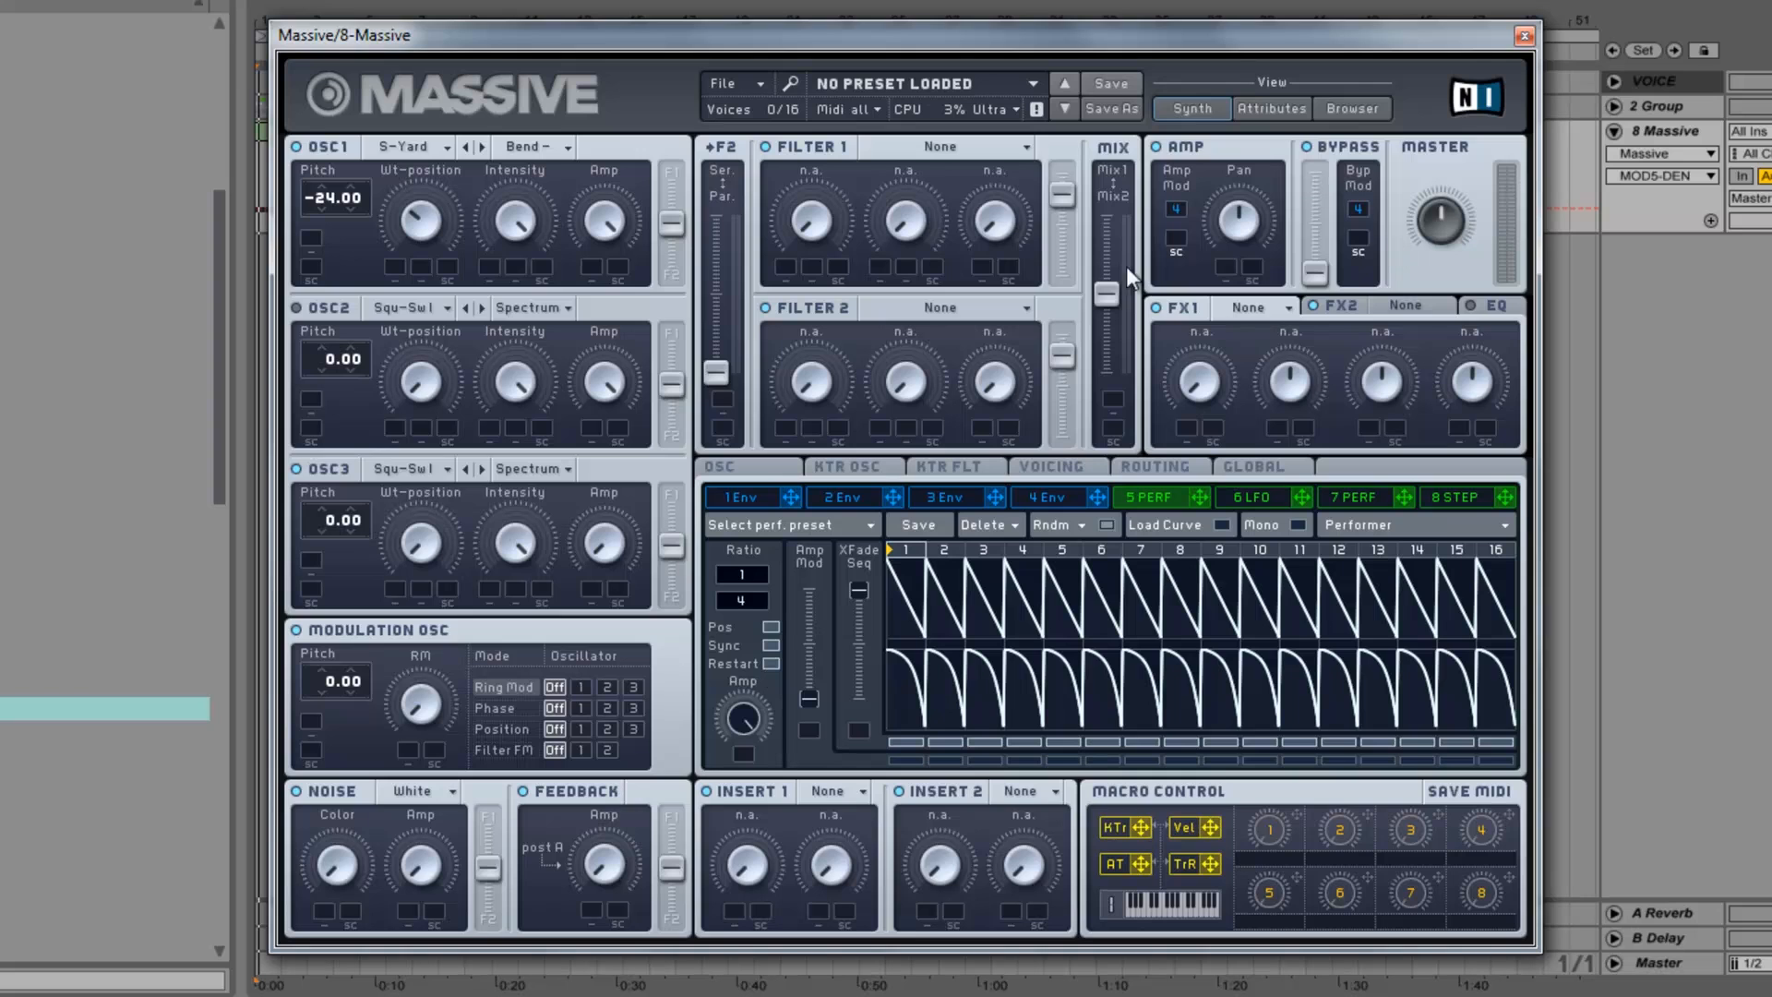
Close the synth window and examine how the F2 and G#2 notes in the clip's first bar abut and overlap.
click(1523, 35)
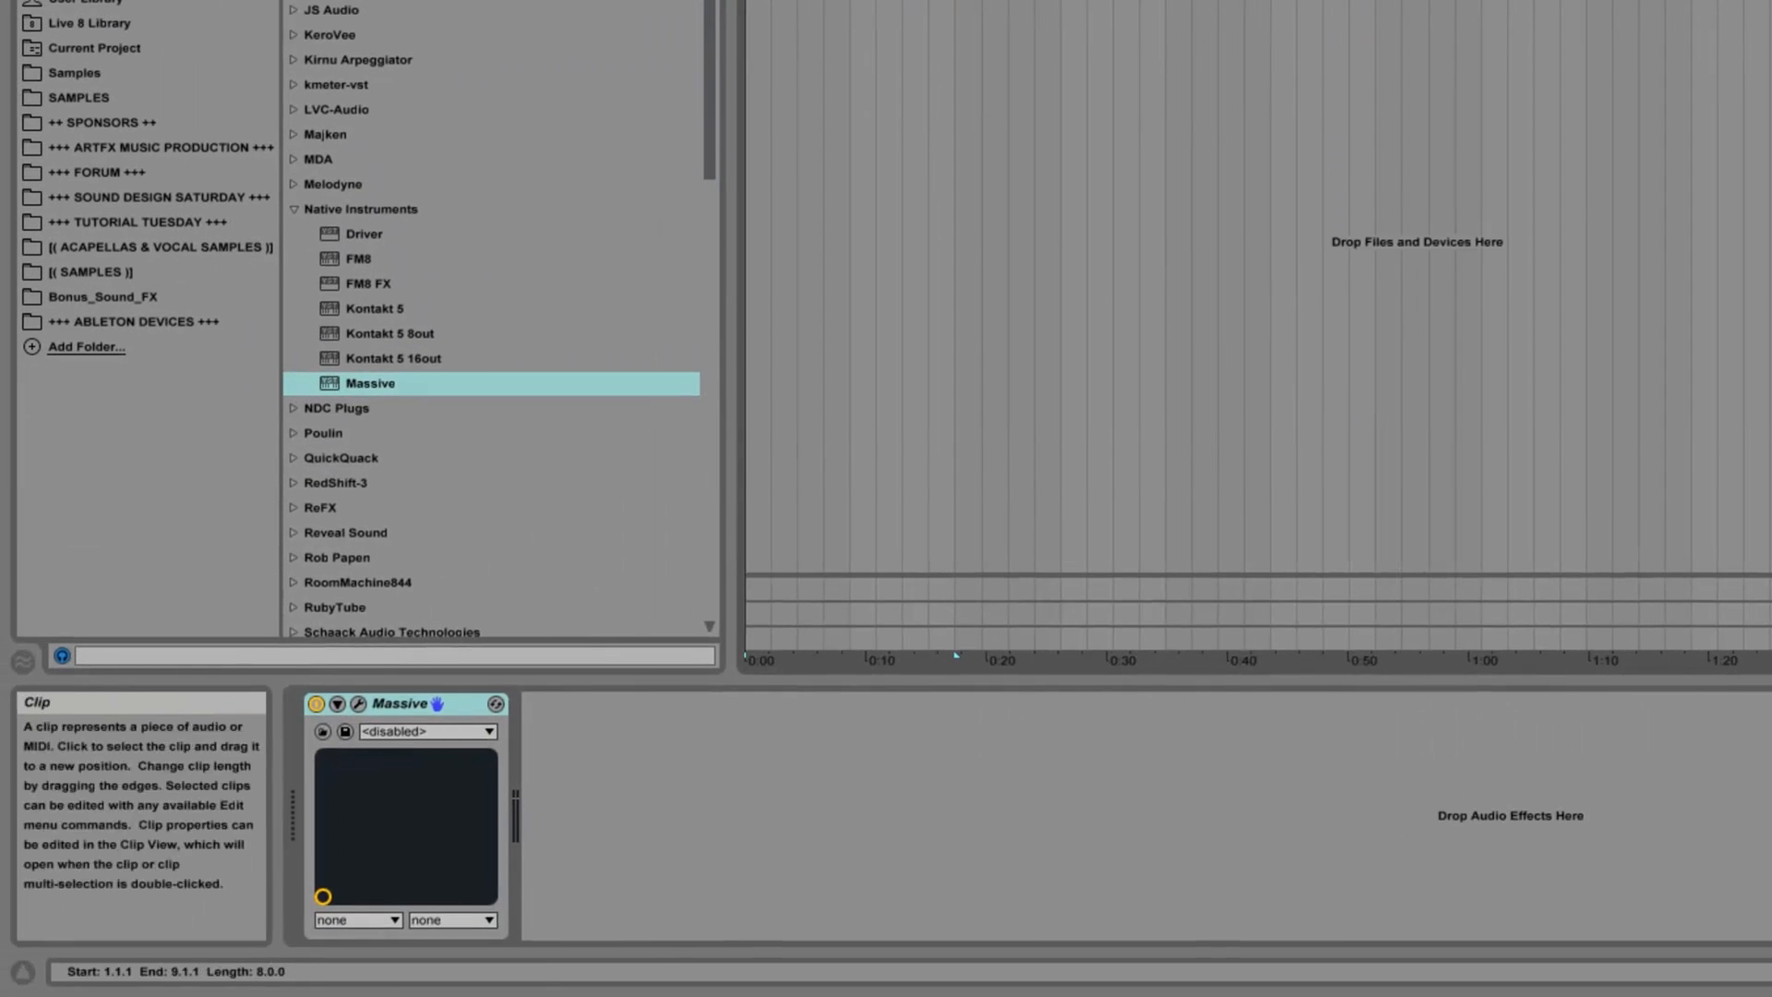
double_click(602, 7)
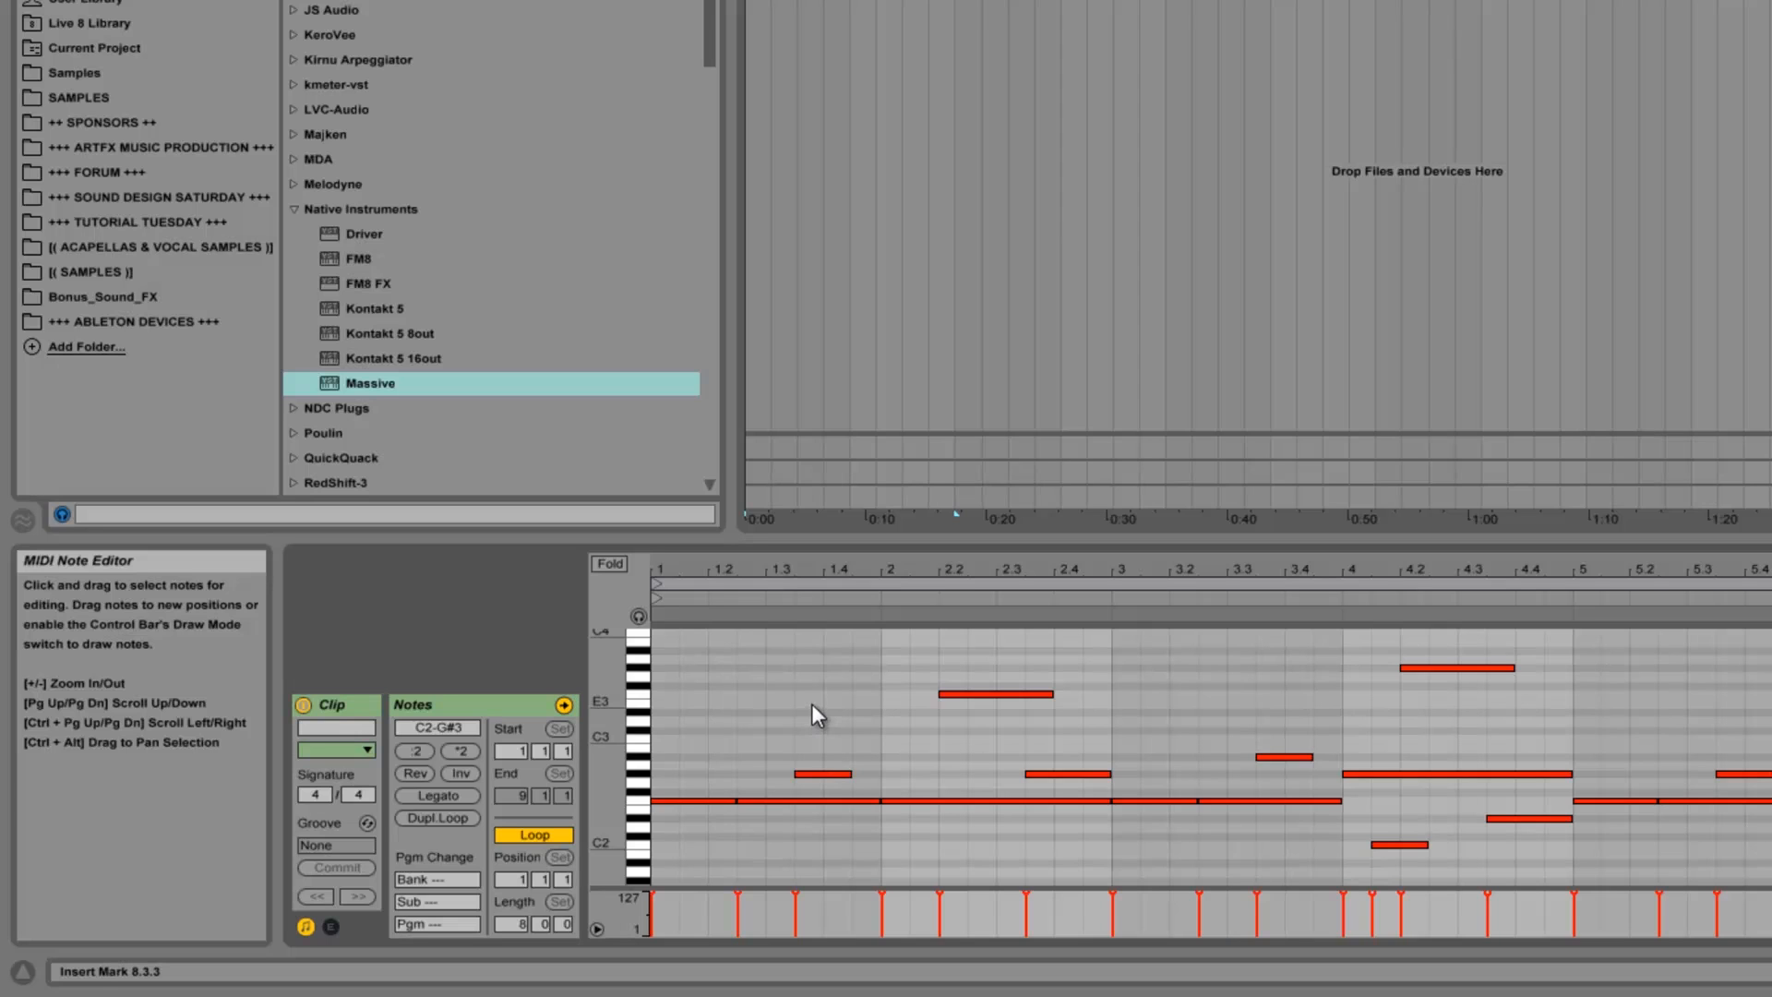
click(720, 801)
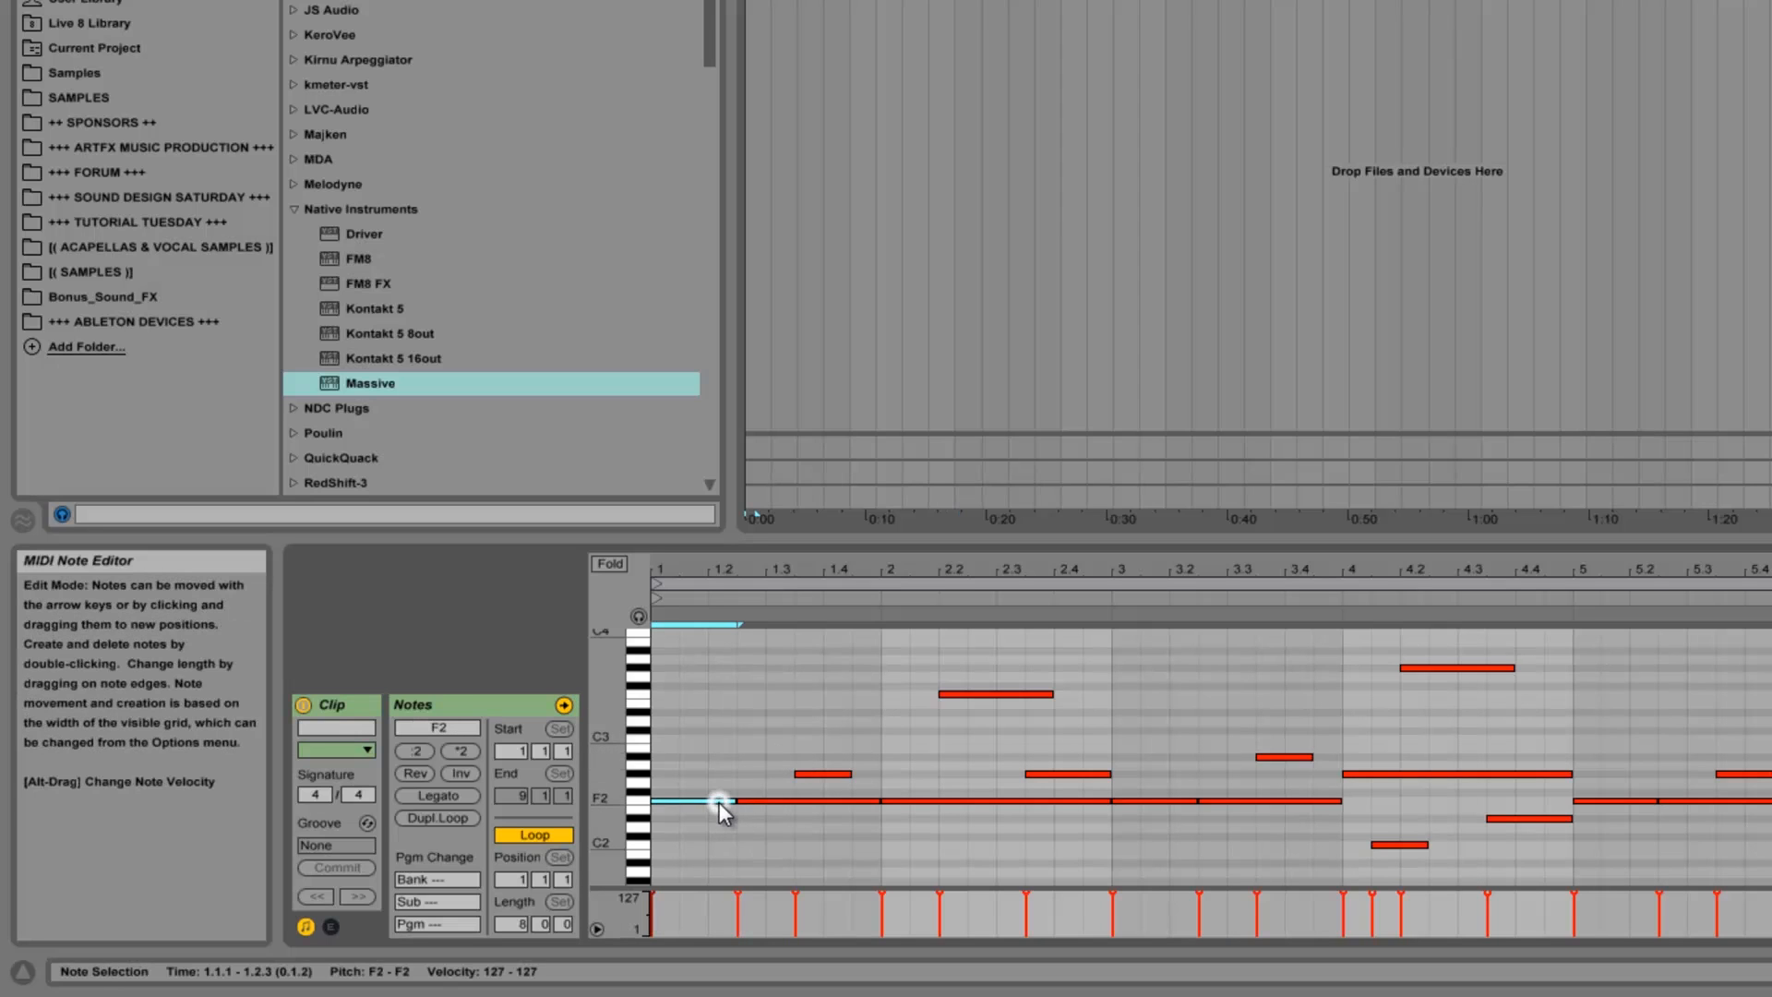
click(776, 801)
click(829, 775)
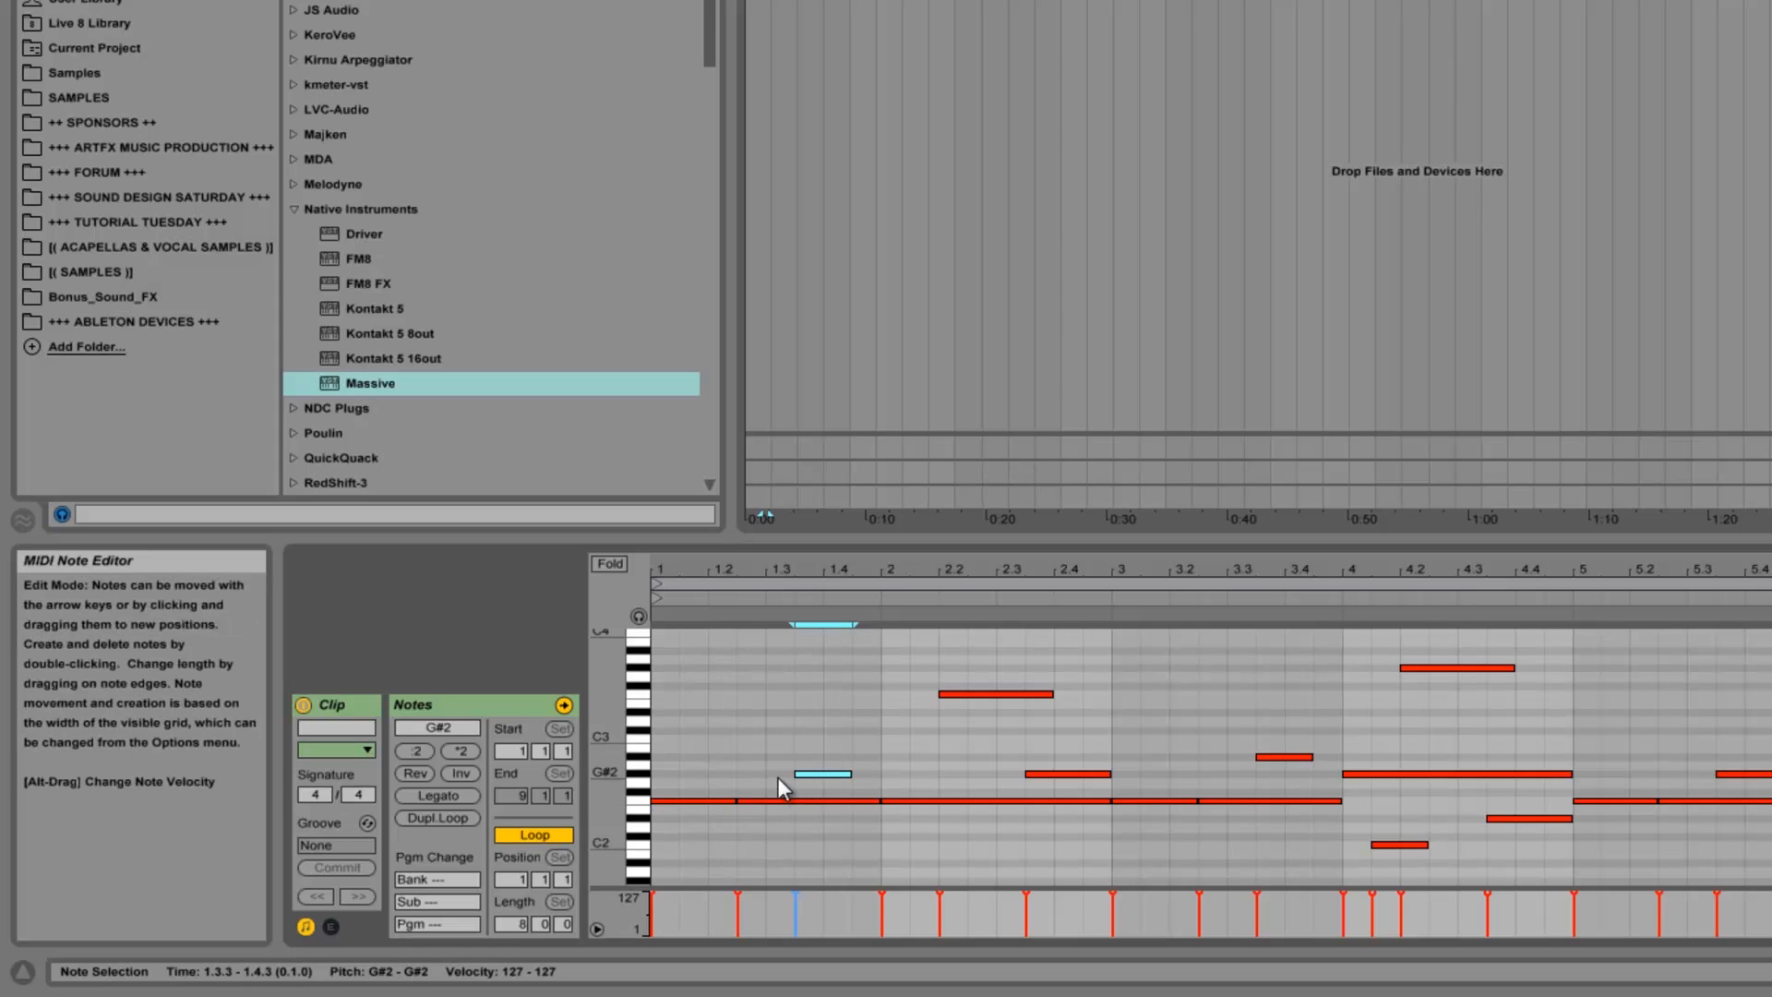
click(727, 800)
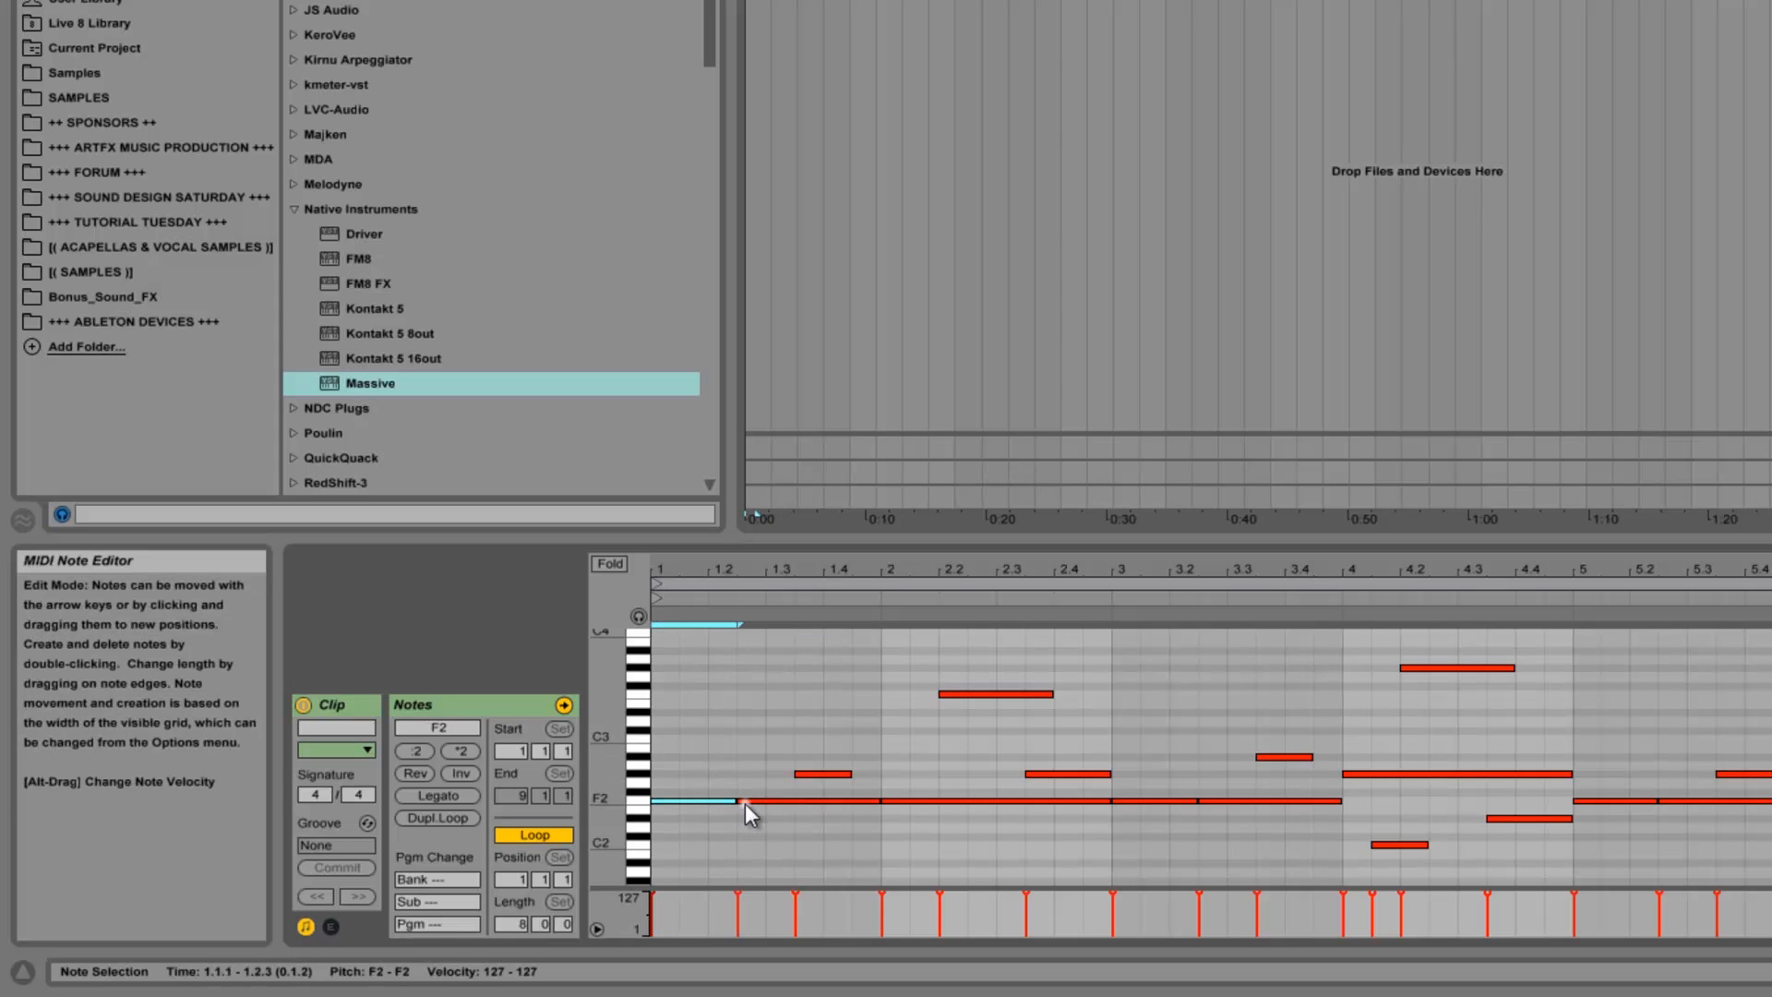
click(738, 809)
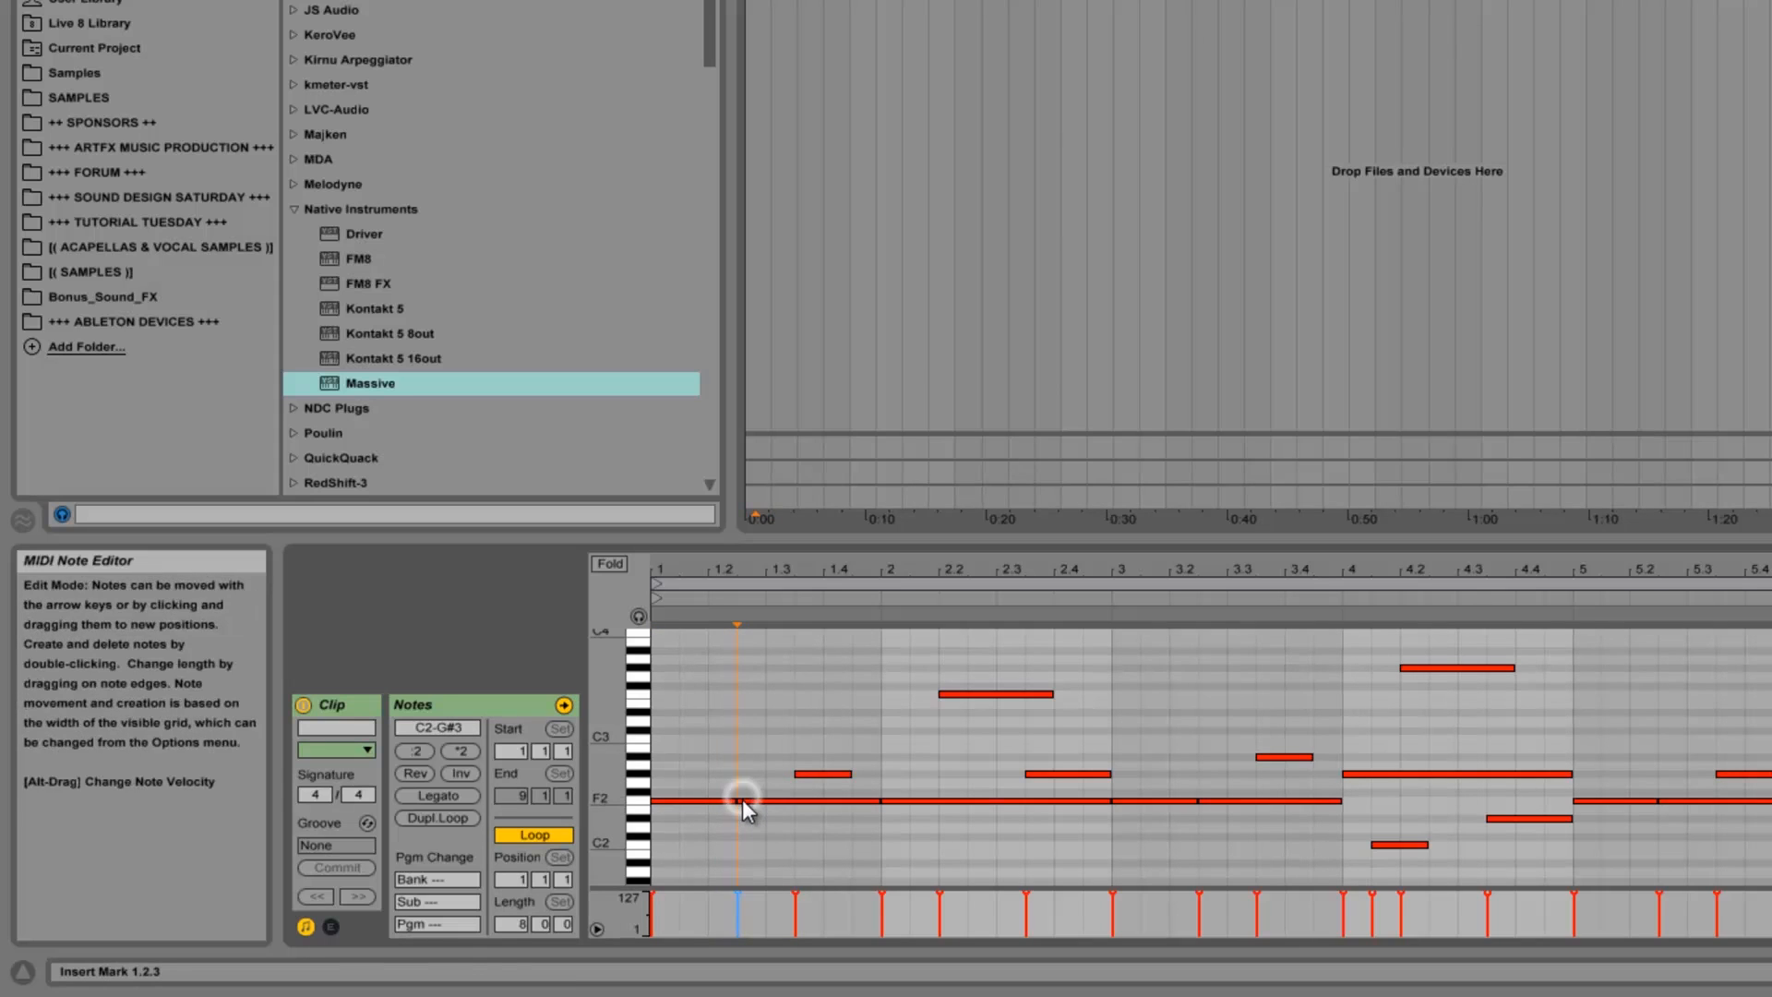
click(742, 800)
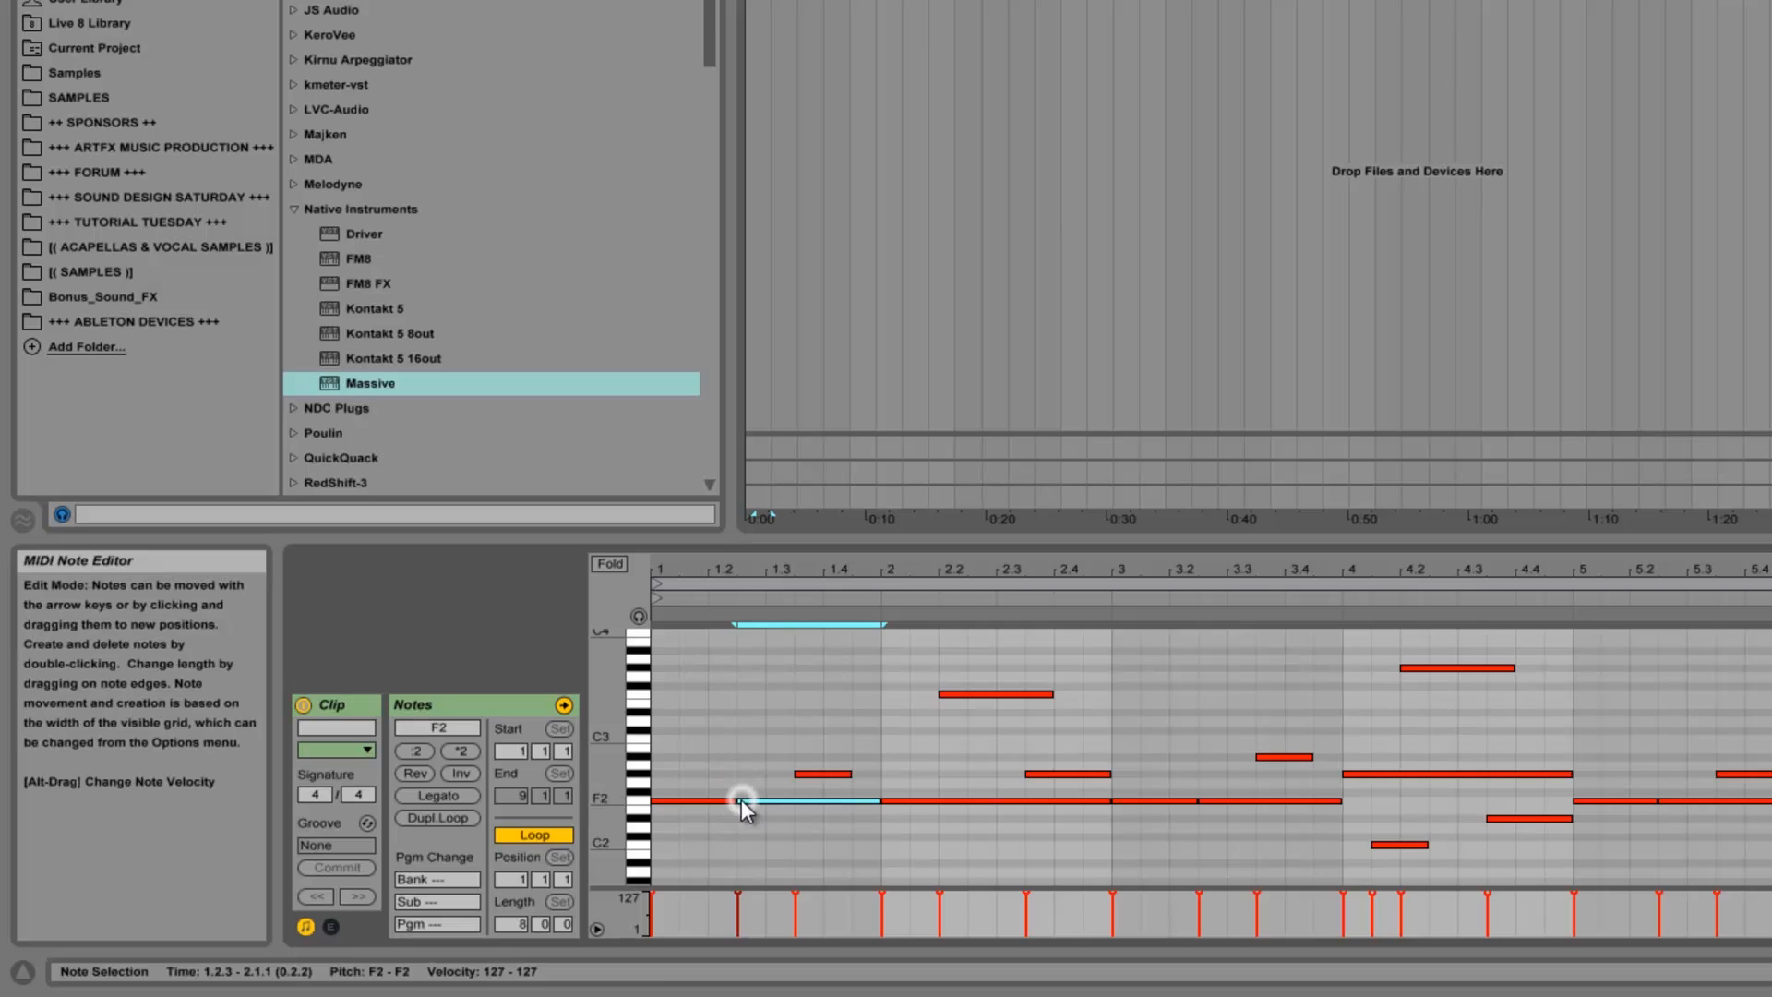
click(695, 744)
key(shift+Tab)
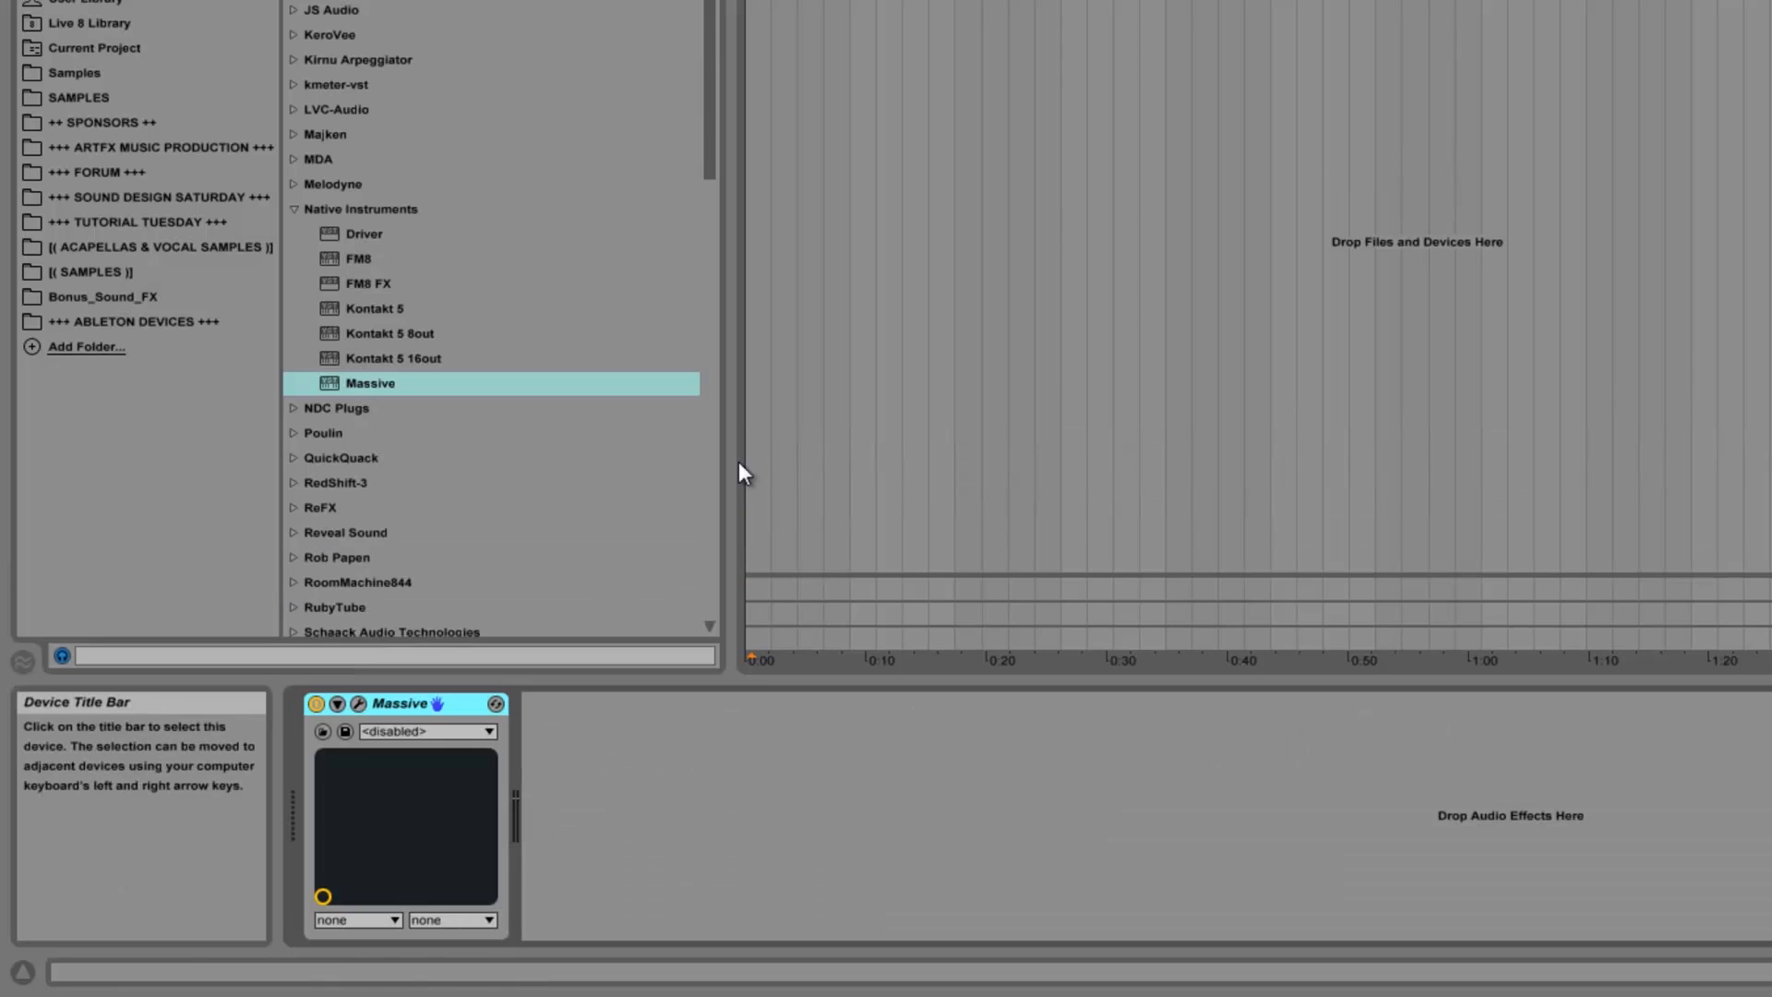
Reopen Massive, assign Performer 5 to oscillator 1's wavetable position, and adjust the modulation while auditioning.
click(358, 703)
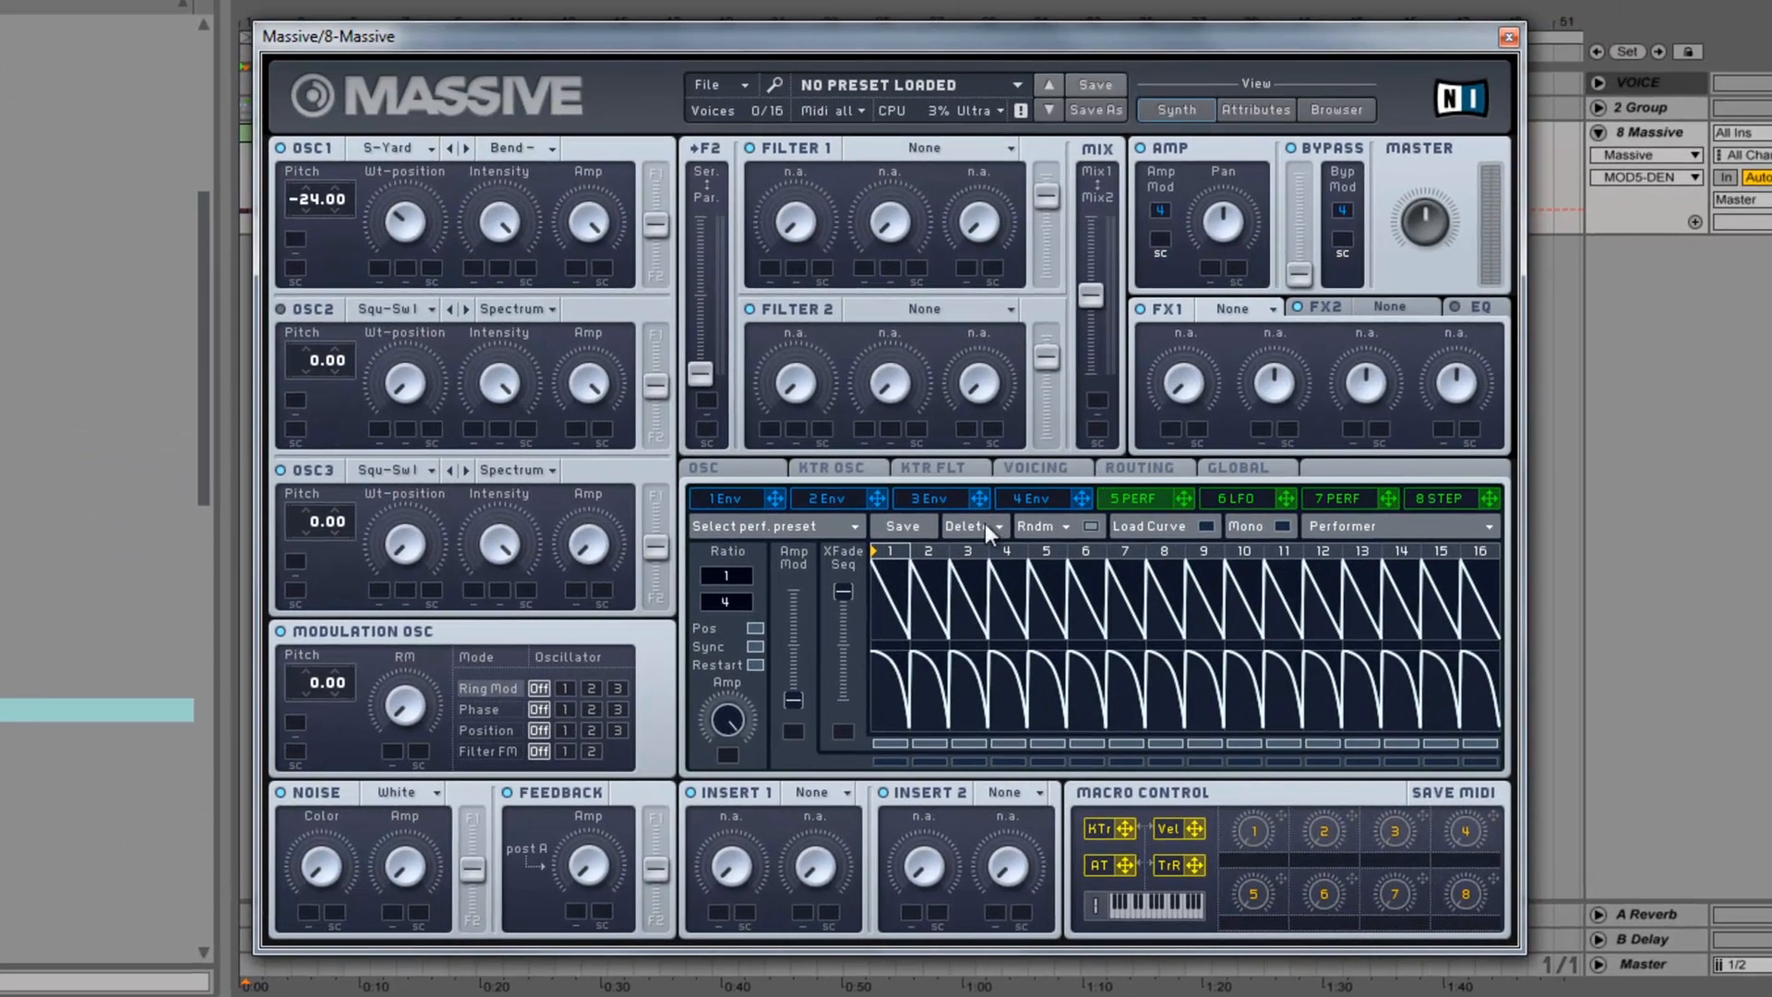
drag(1181, 498, 379, 268)
key(space)
key(space)
drag(417, 228, 452, 76)
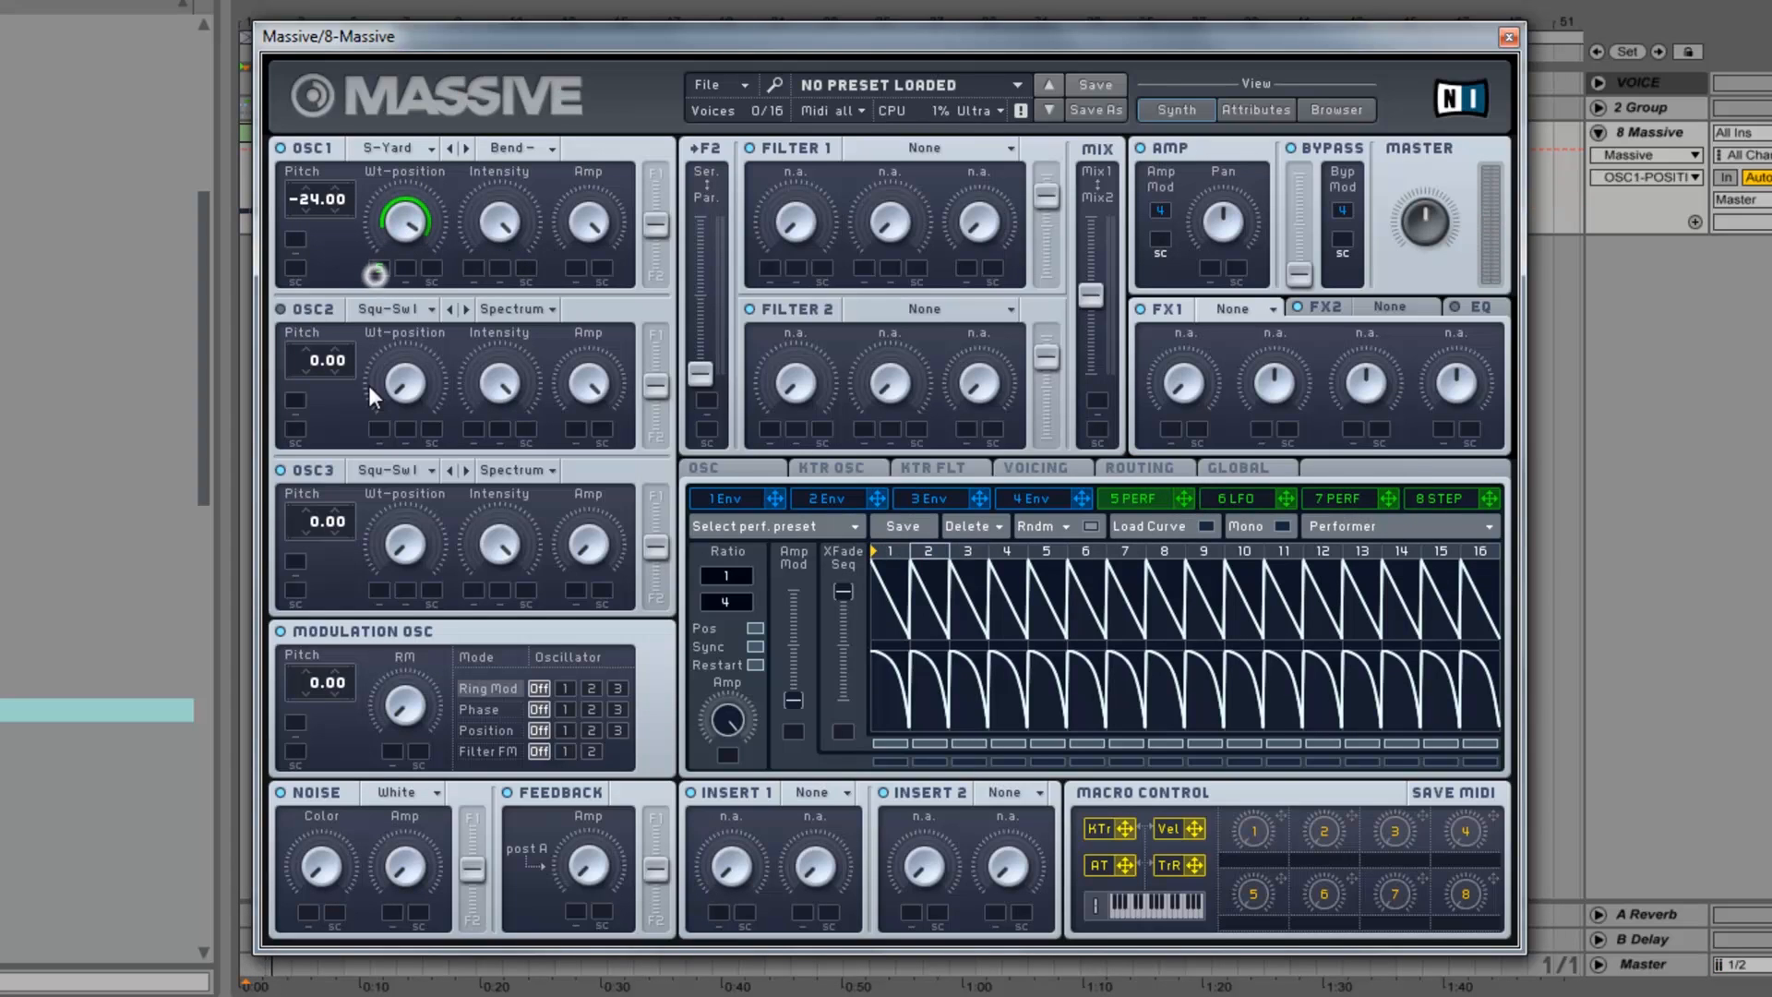
key(space)
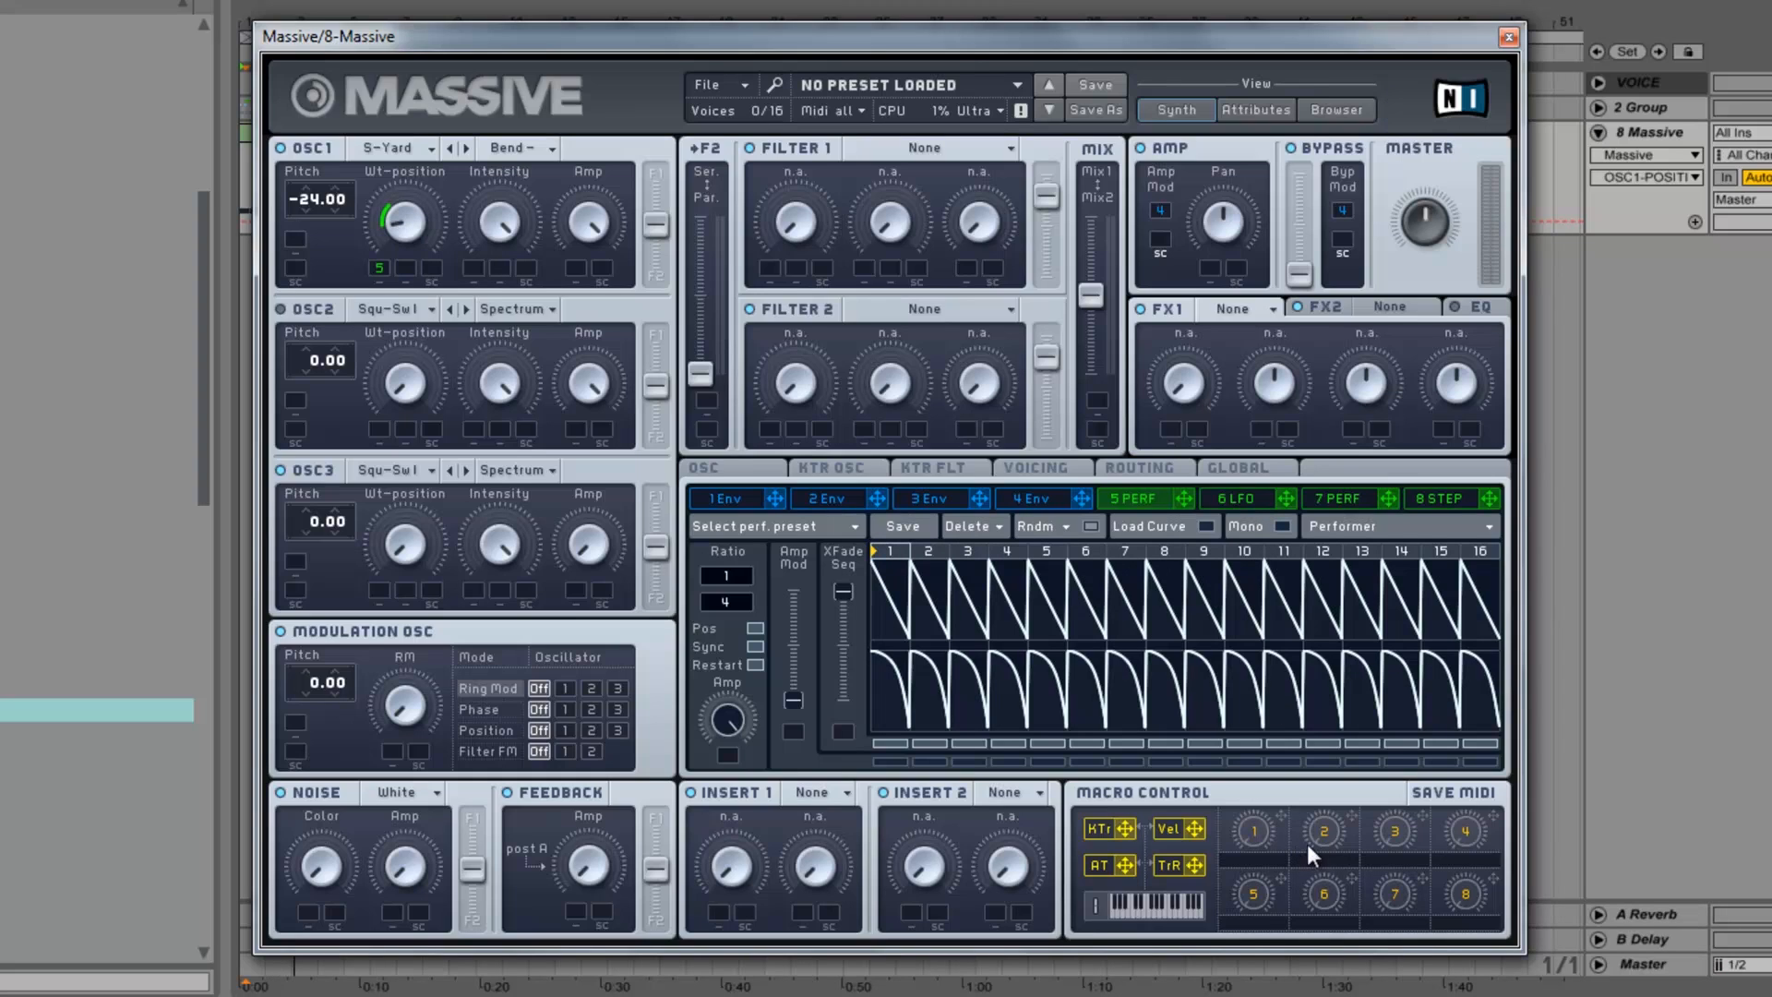
Assign macro 1 to oscillator 1's wavetable position with a wide upward range and name the macro MORPH.
drag(1287, 813, 406, 268)
drag(414, 271, 430, 185)
click(1255, 839)
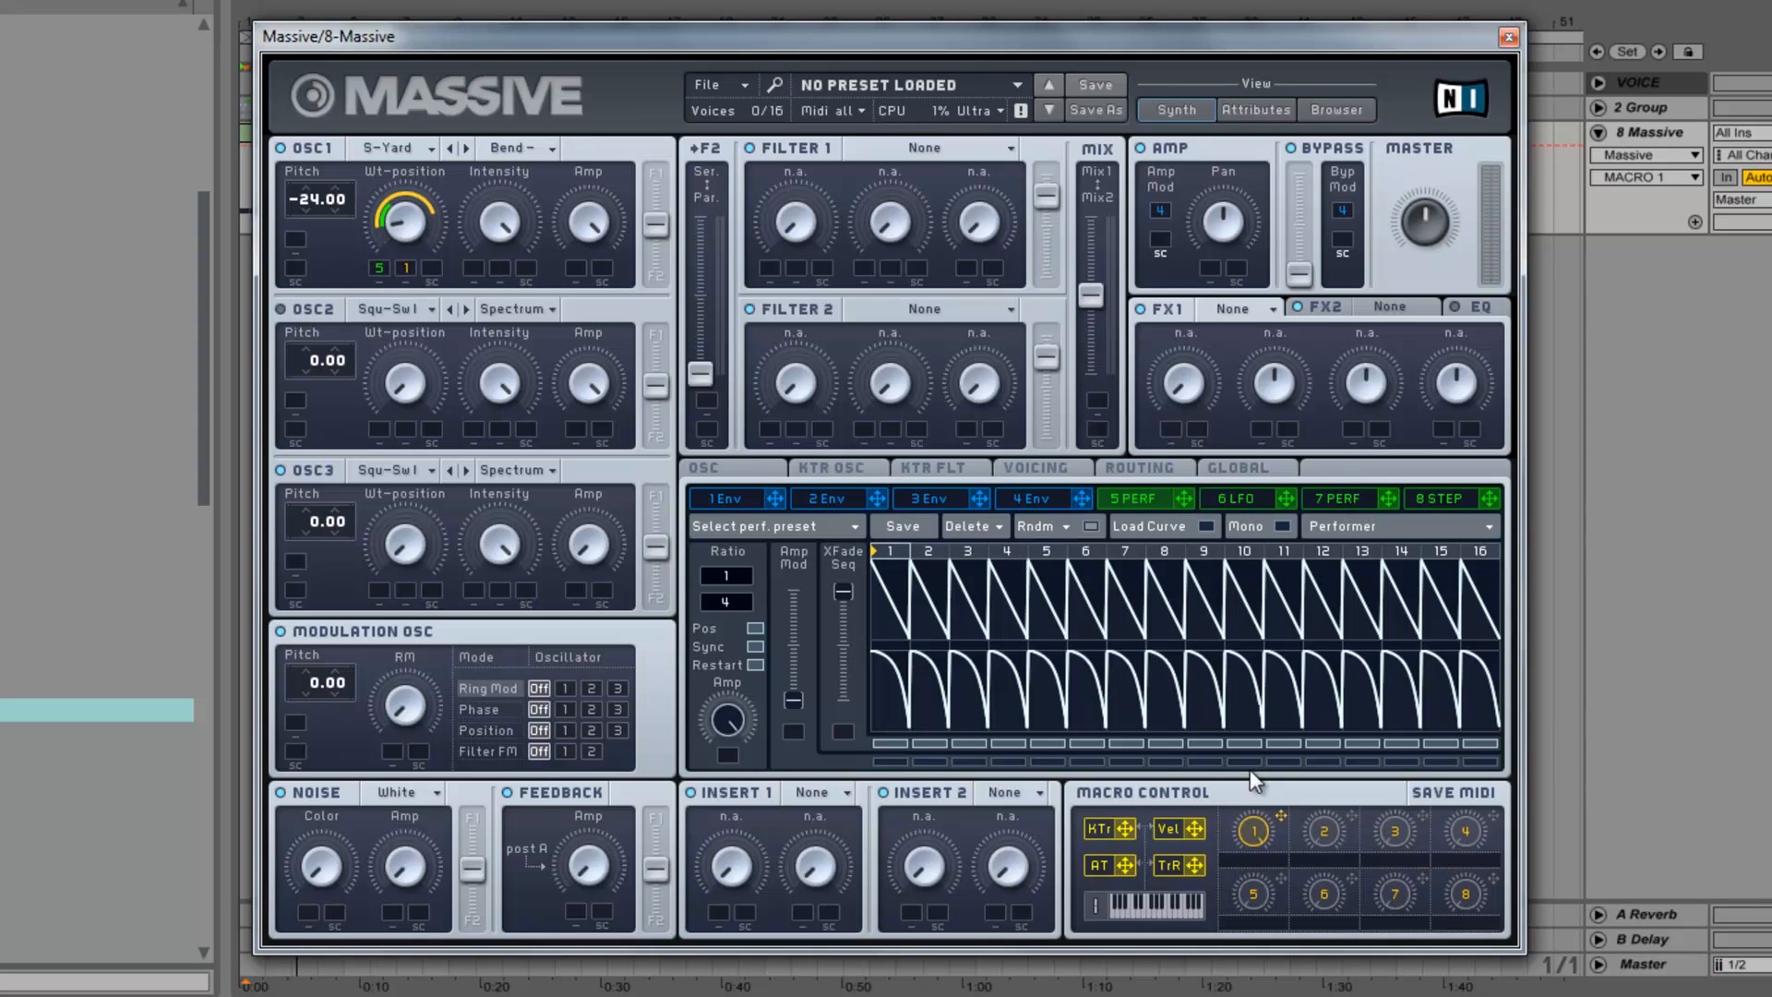
drag(1256, 833, 1256, 951)
key(Return)
Randomize all curves of Performer 5 and re-randomize them while auditioning the bass.
click(1209, 526)
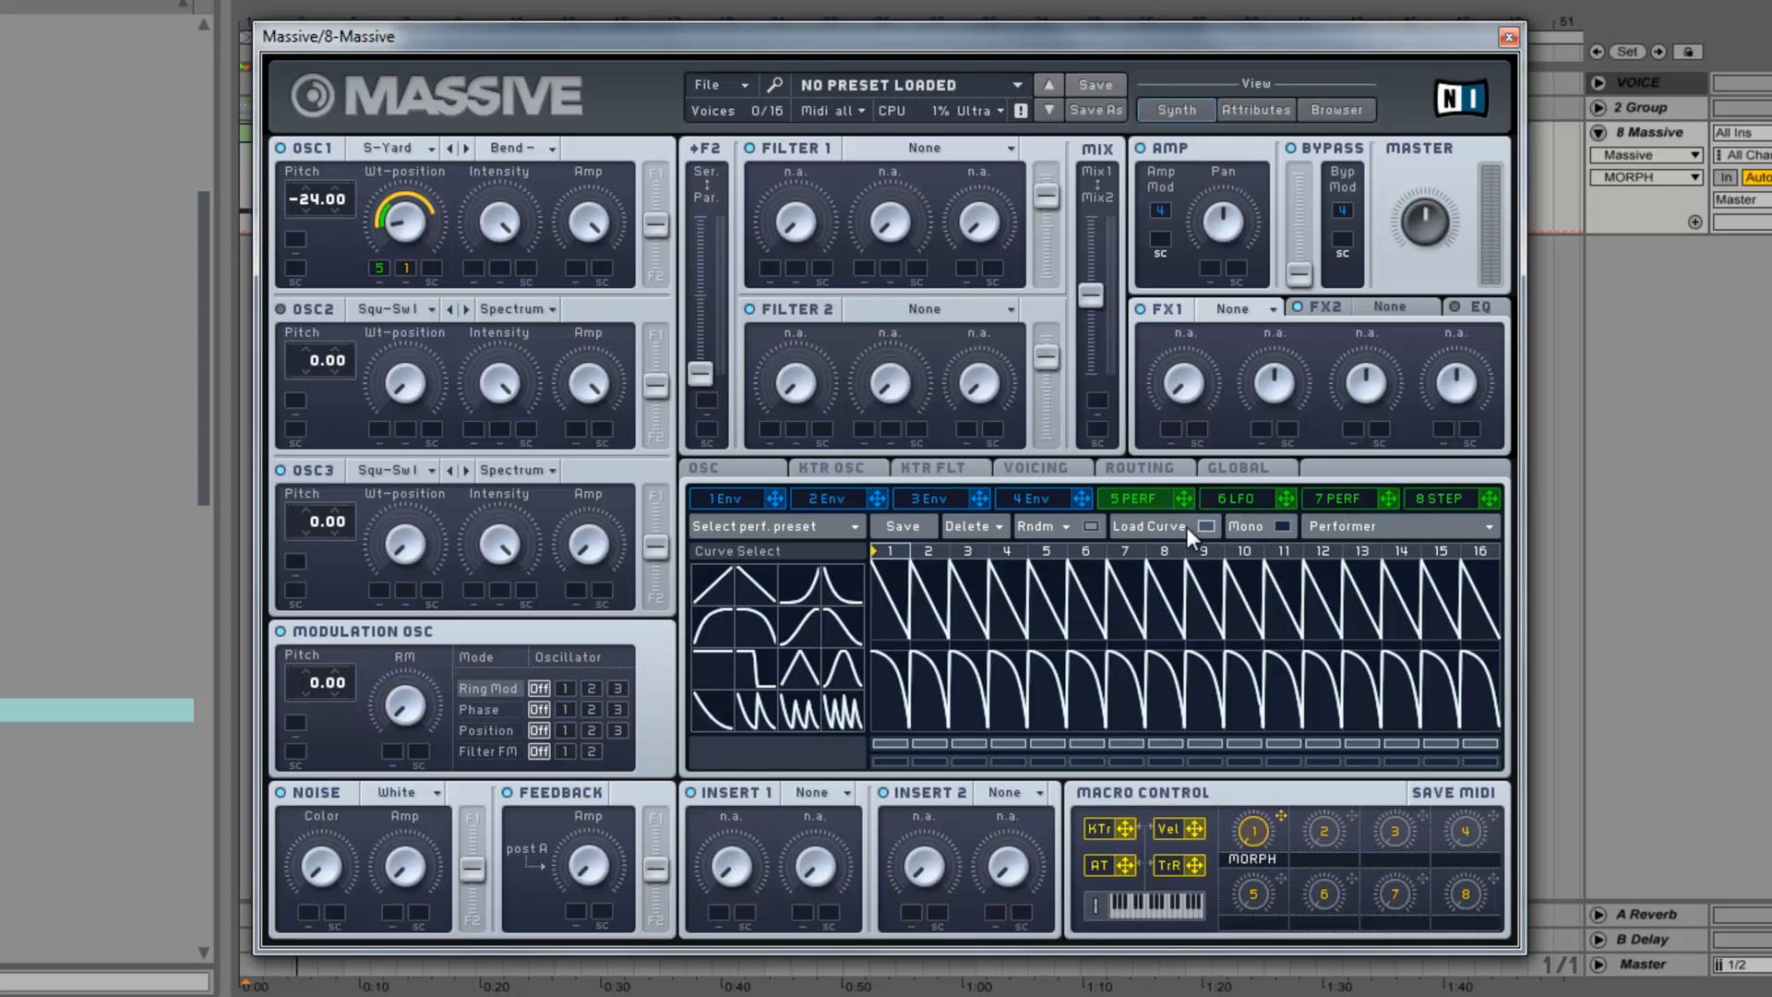
click(1066, 534)
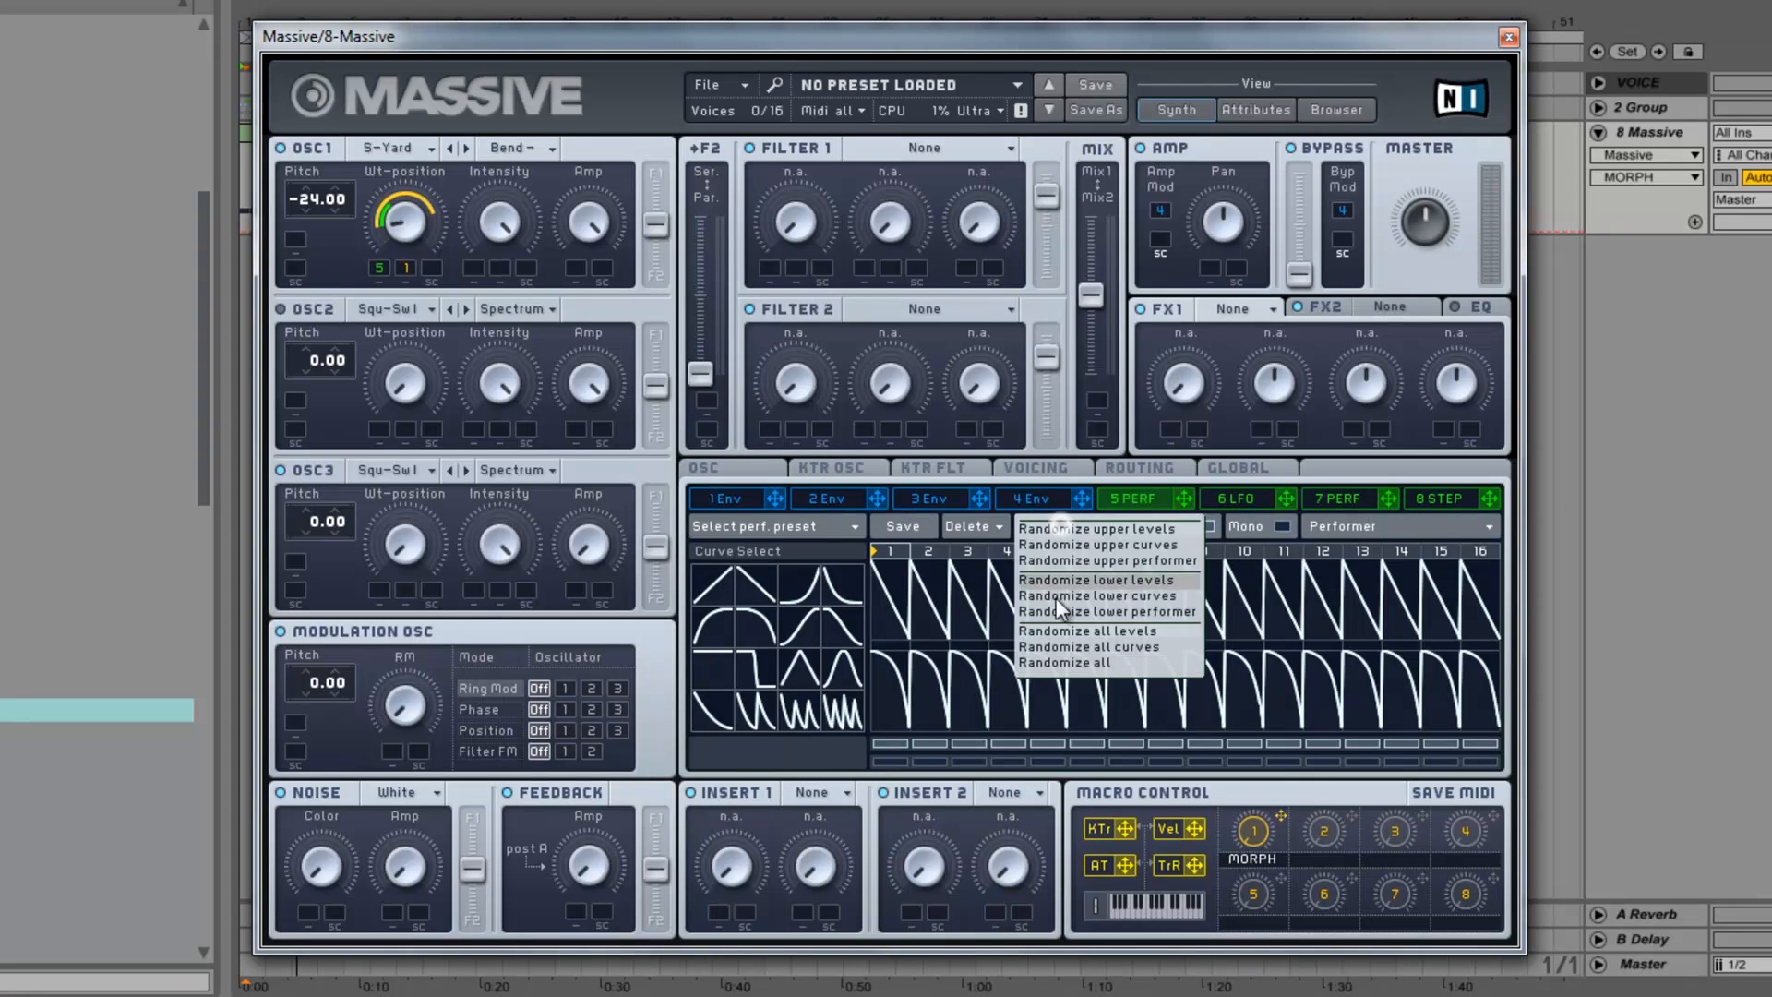
click(1090, 648)
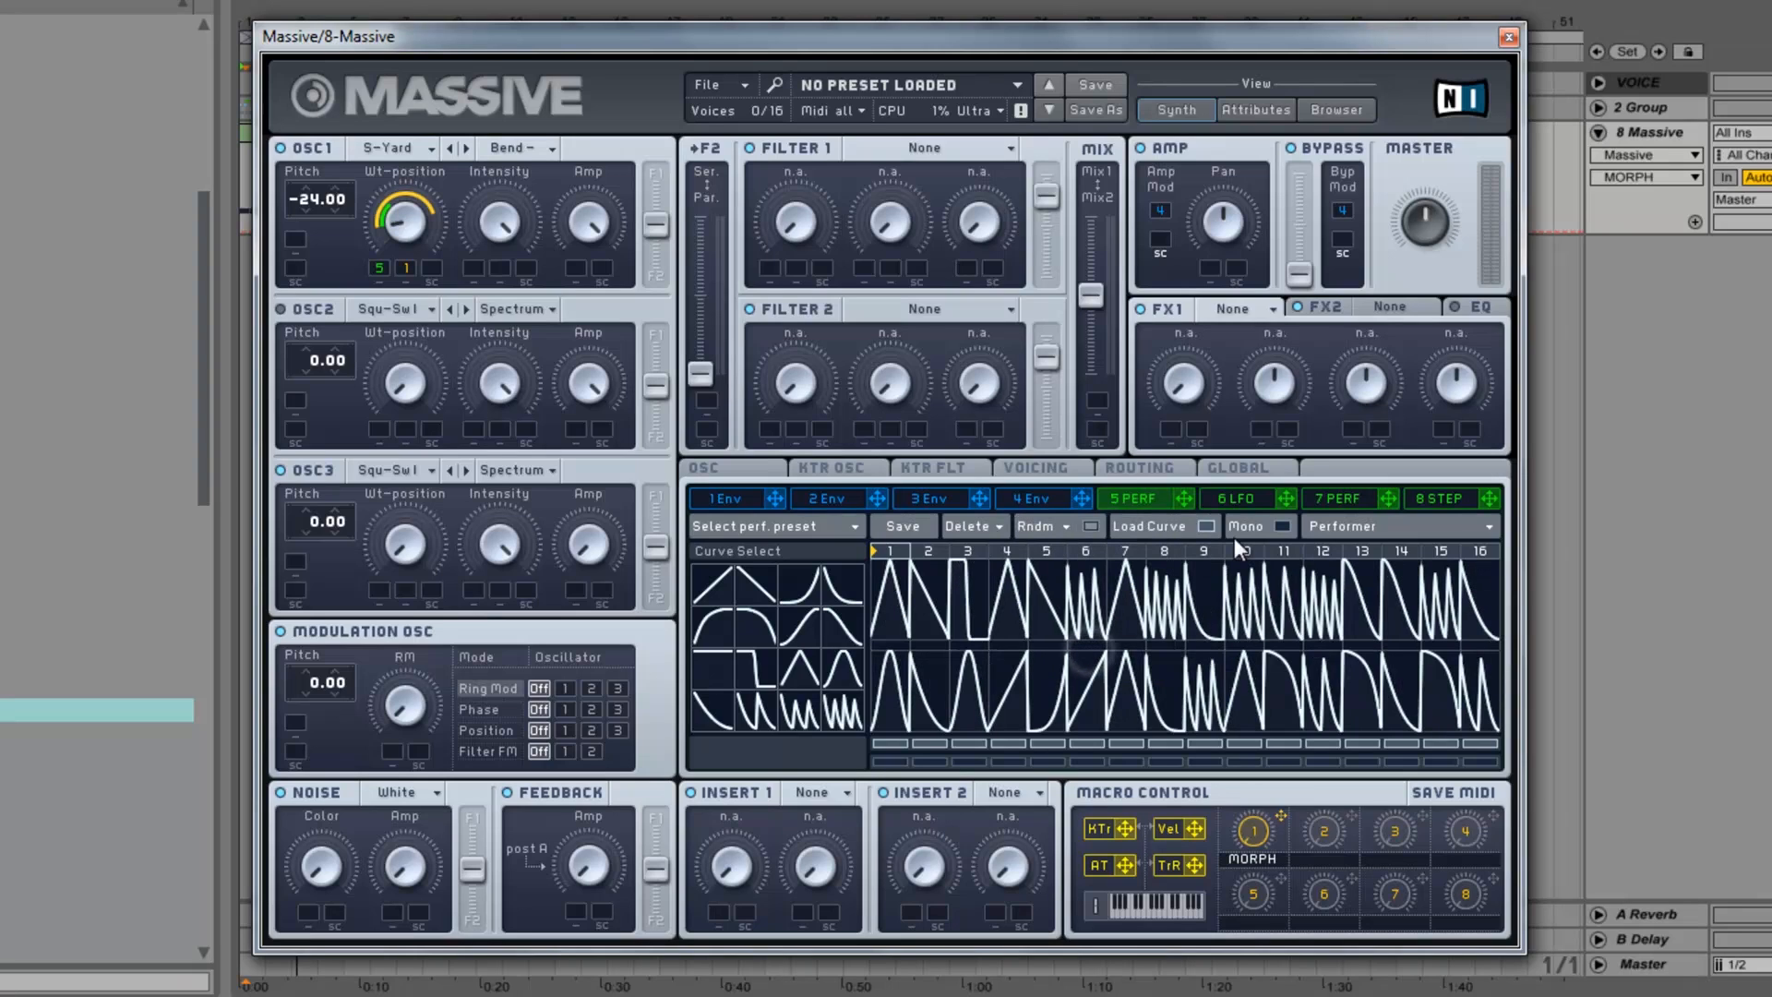
click(1205, 528)
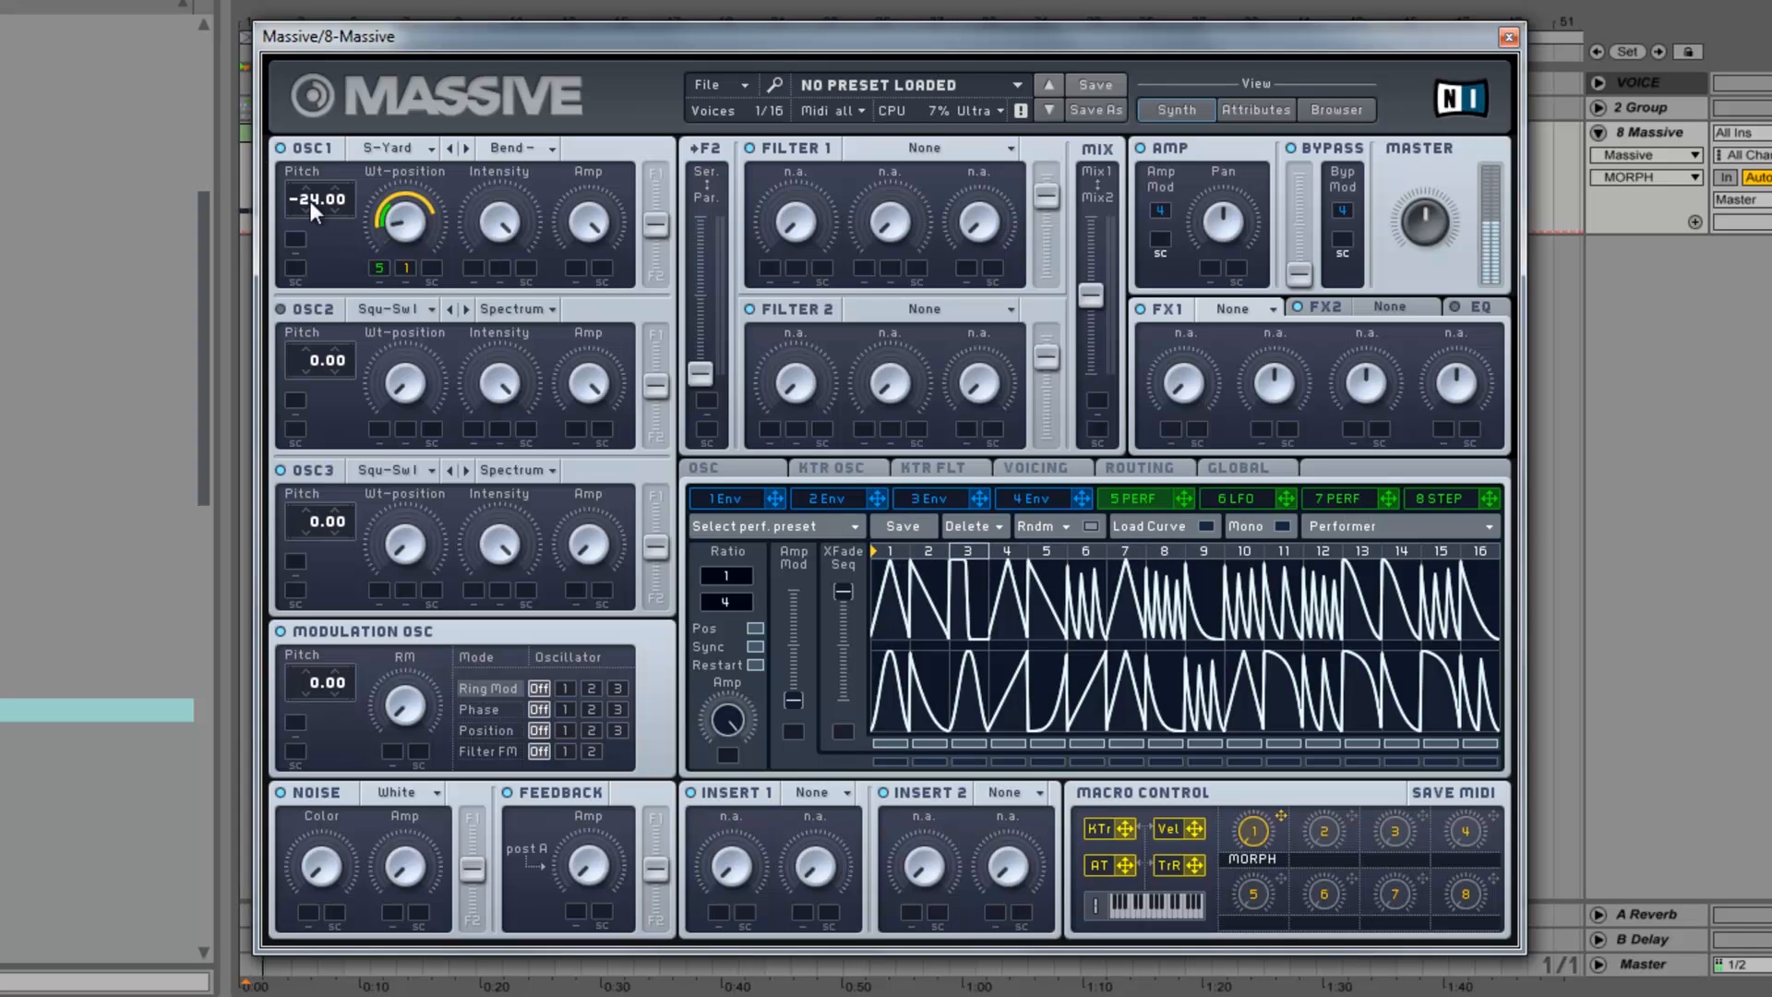
click(384, 271)
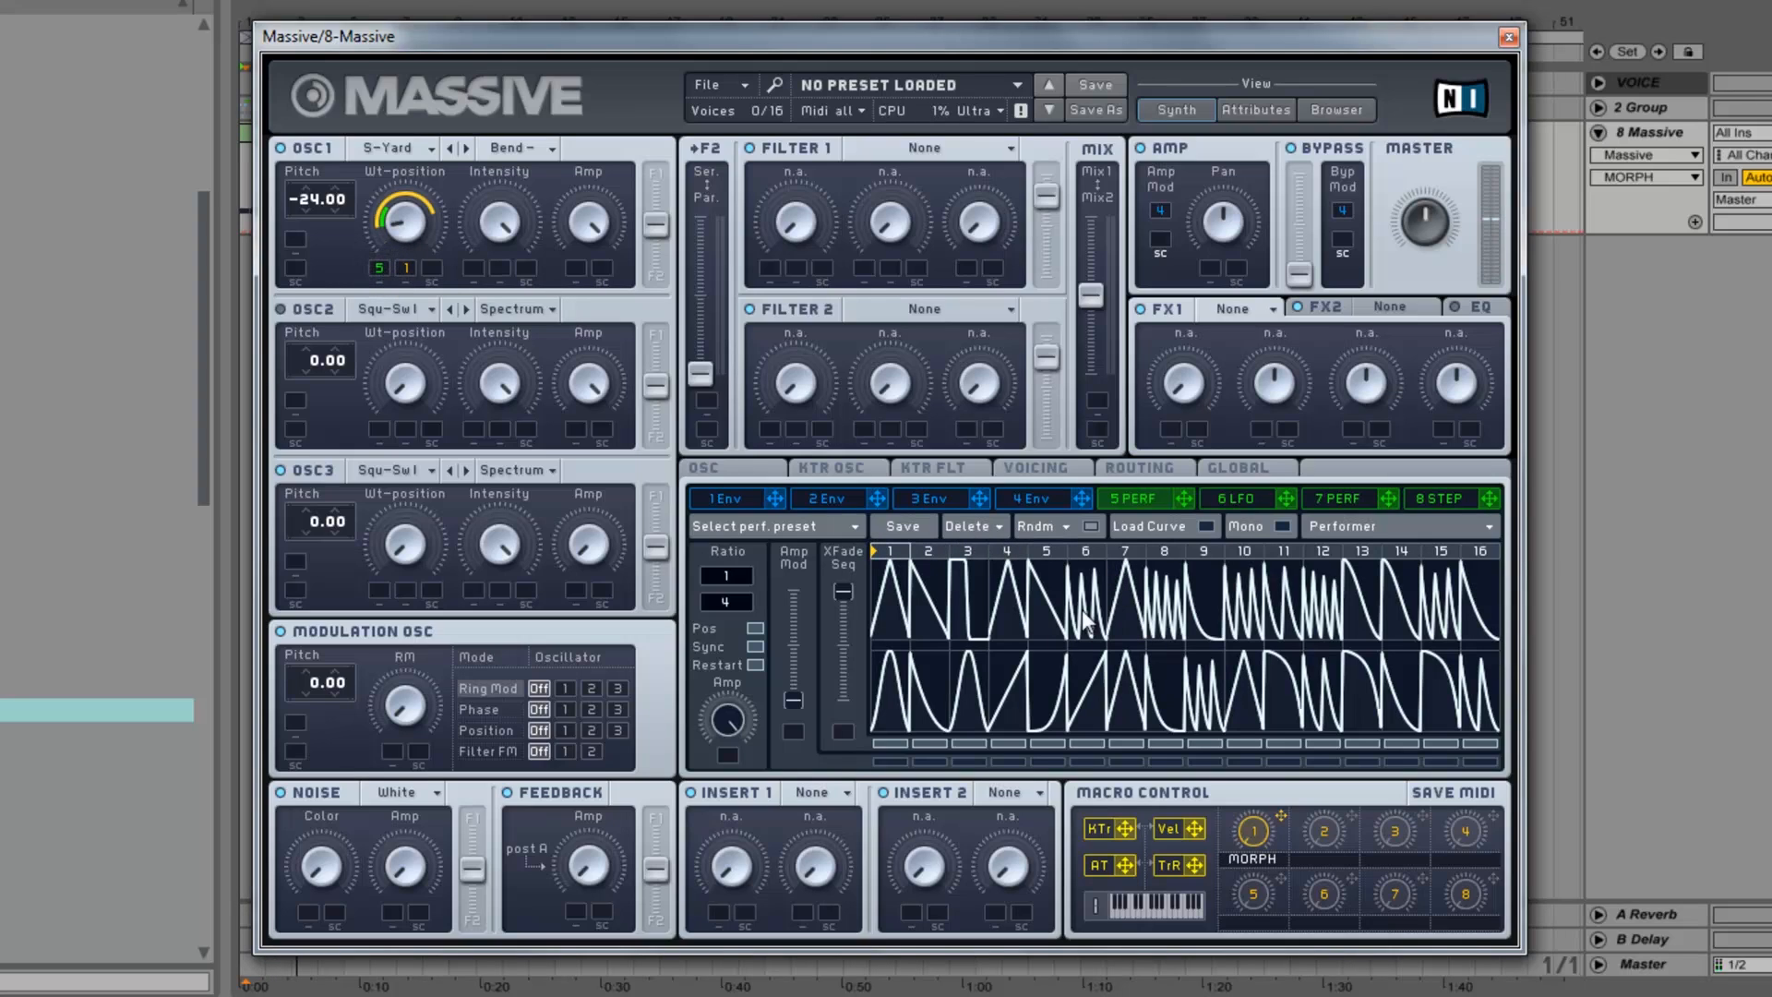
click(1094, 527)
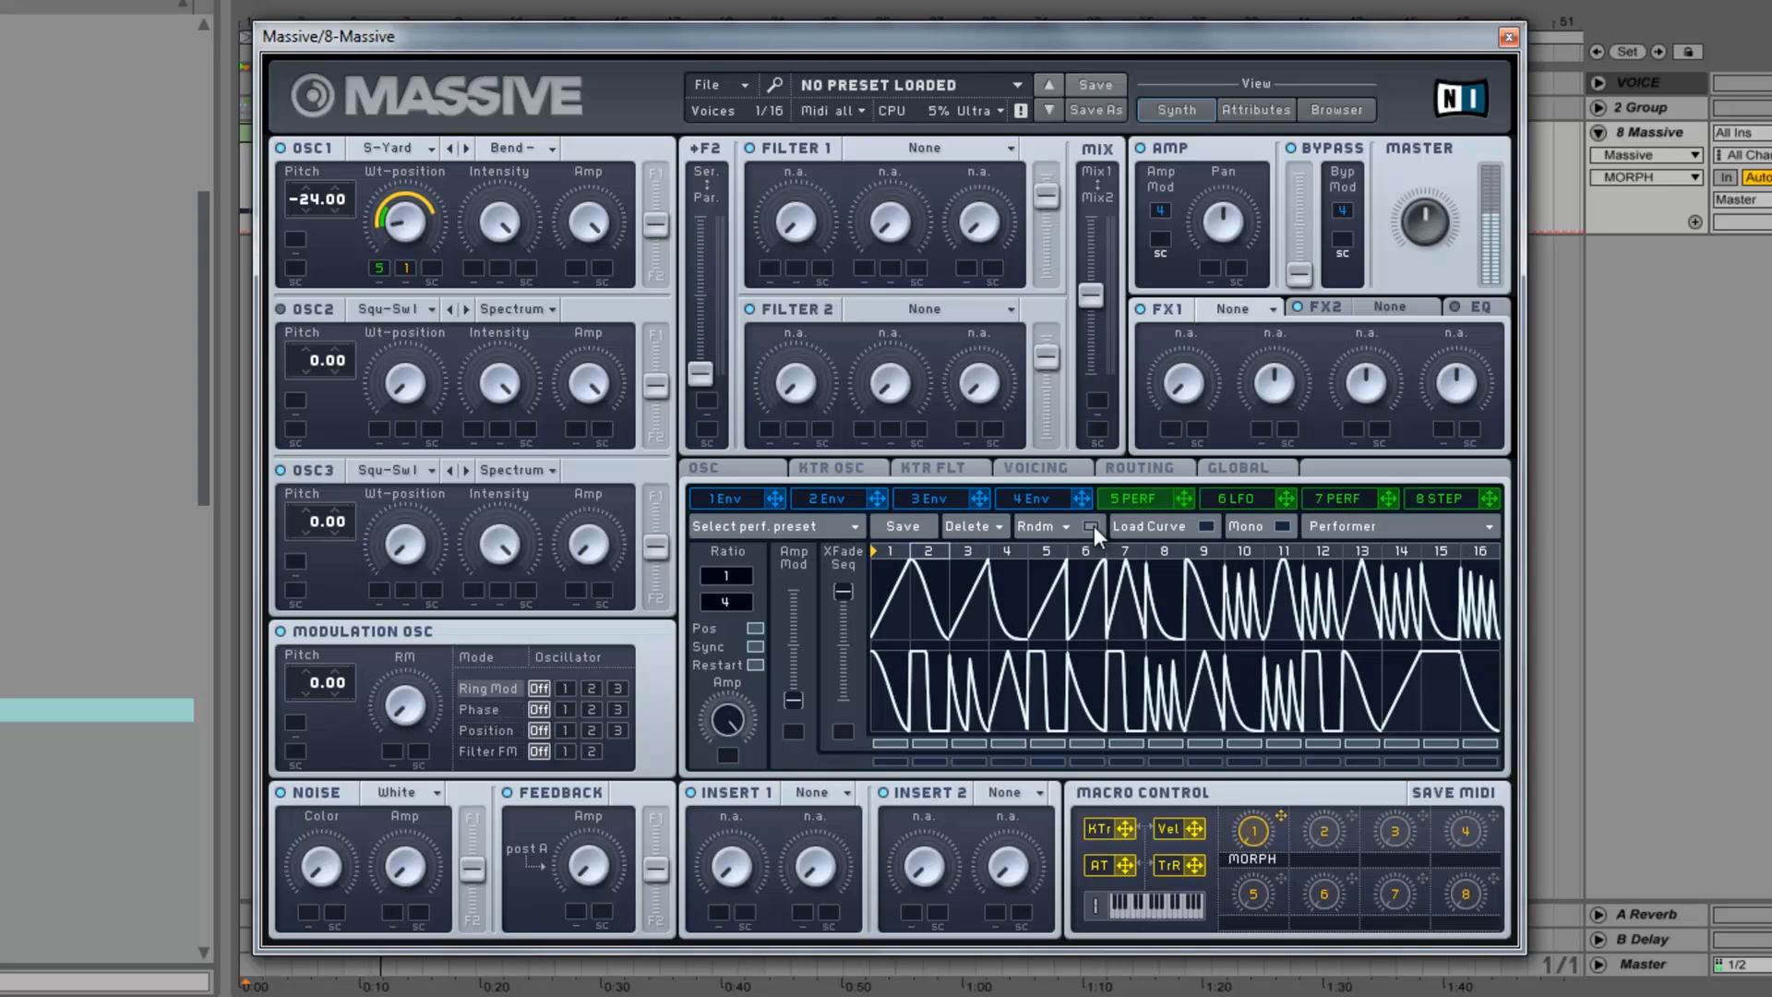
click(1093, 527)
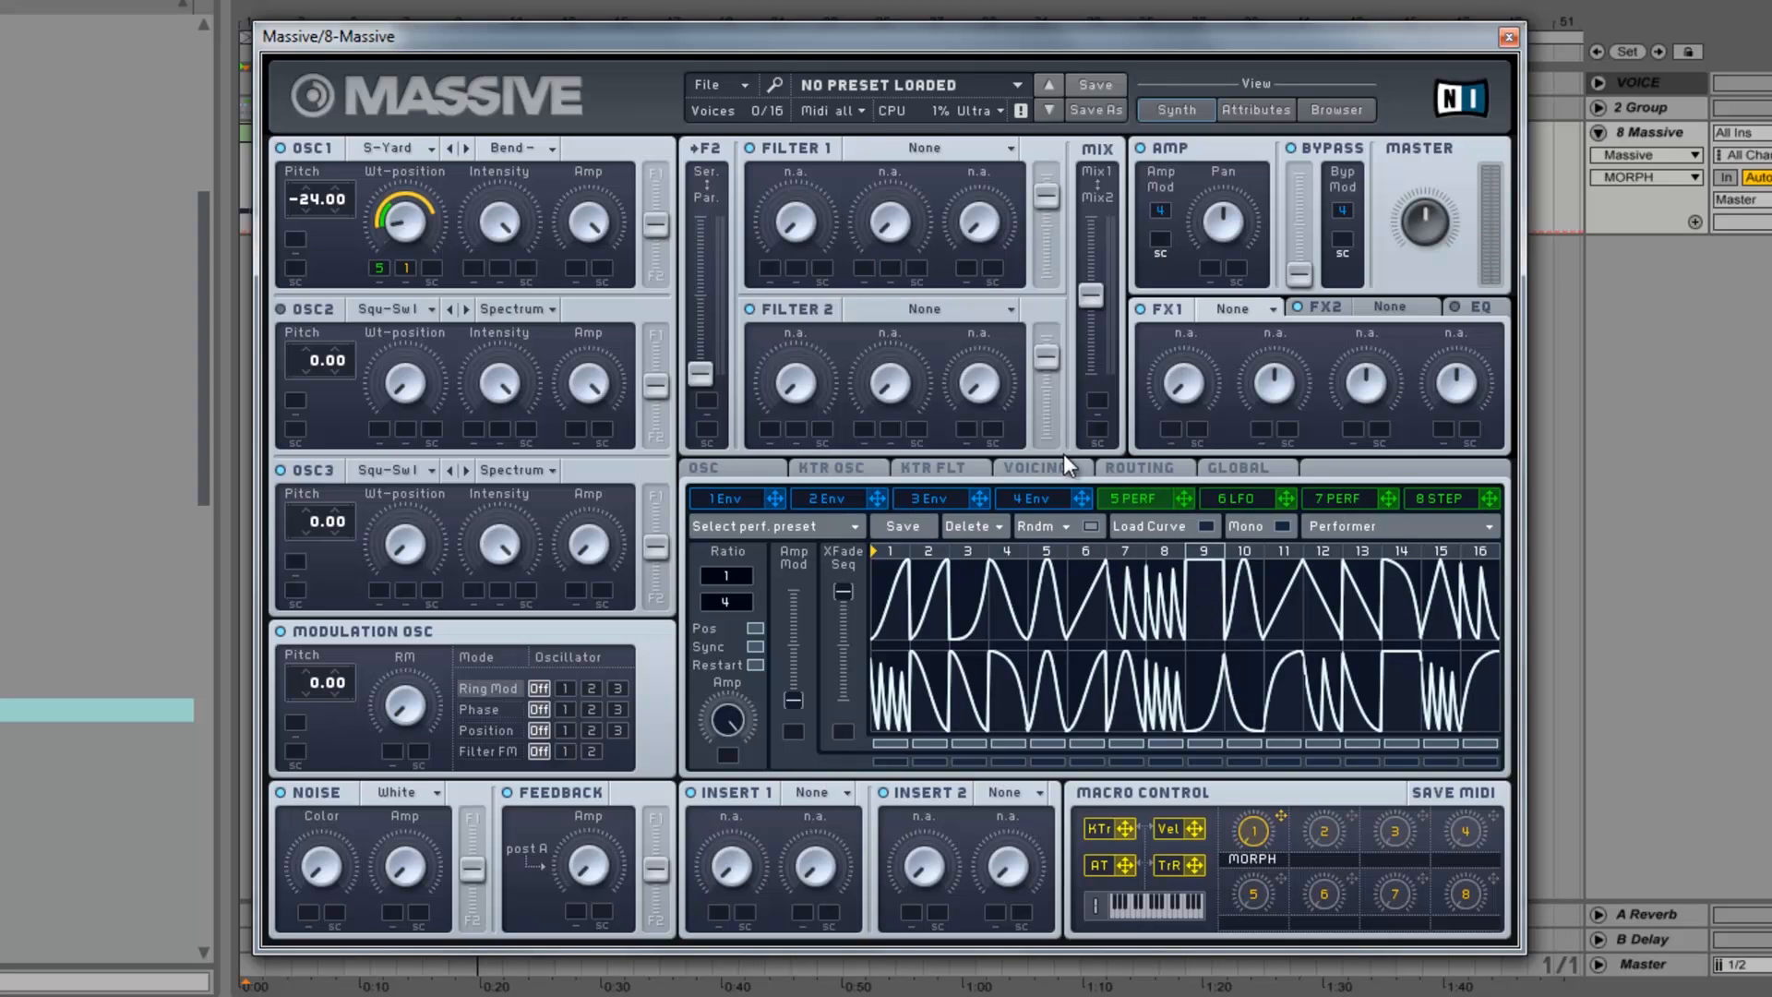
Lower oscillator 1's intensity slightly and assign Performer 5 to modulate it.
click(501, 221)
drag(498, 240, 454, 373)
drag(493, 255, 529, 129)
drag(1185, 496, 476, 279)
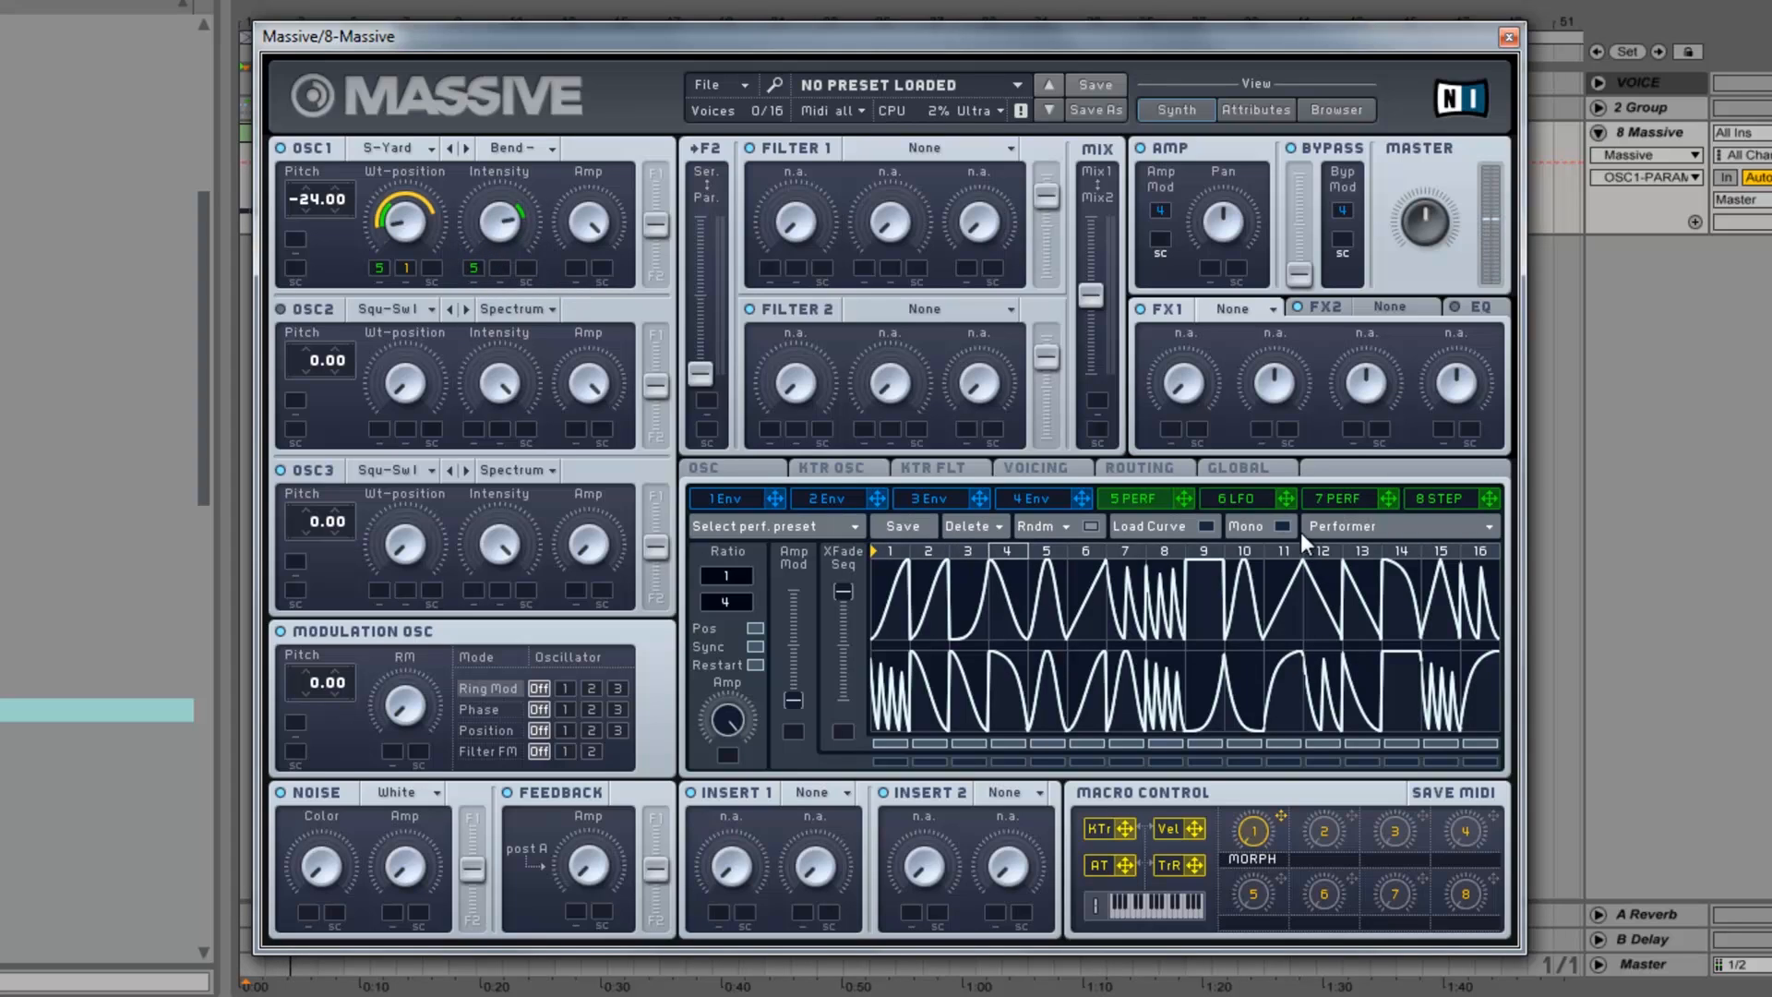
Assign the MORPH macro to oscillator 1's intensity and reduce its modulation range.
drag(1281, 811, 497, 268)
click(1249, 831)
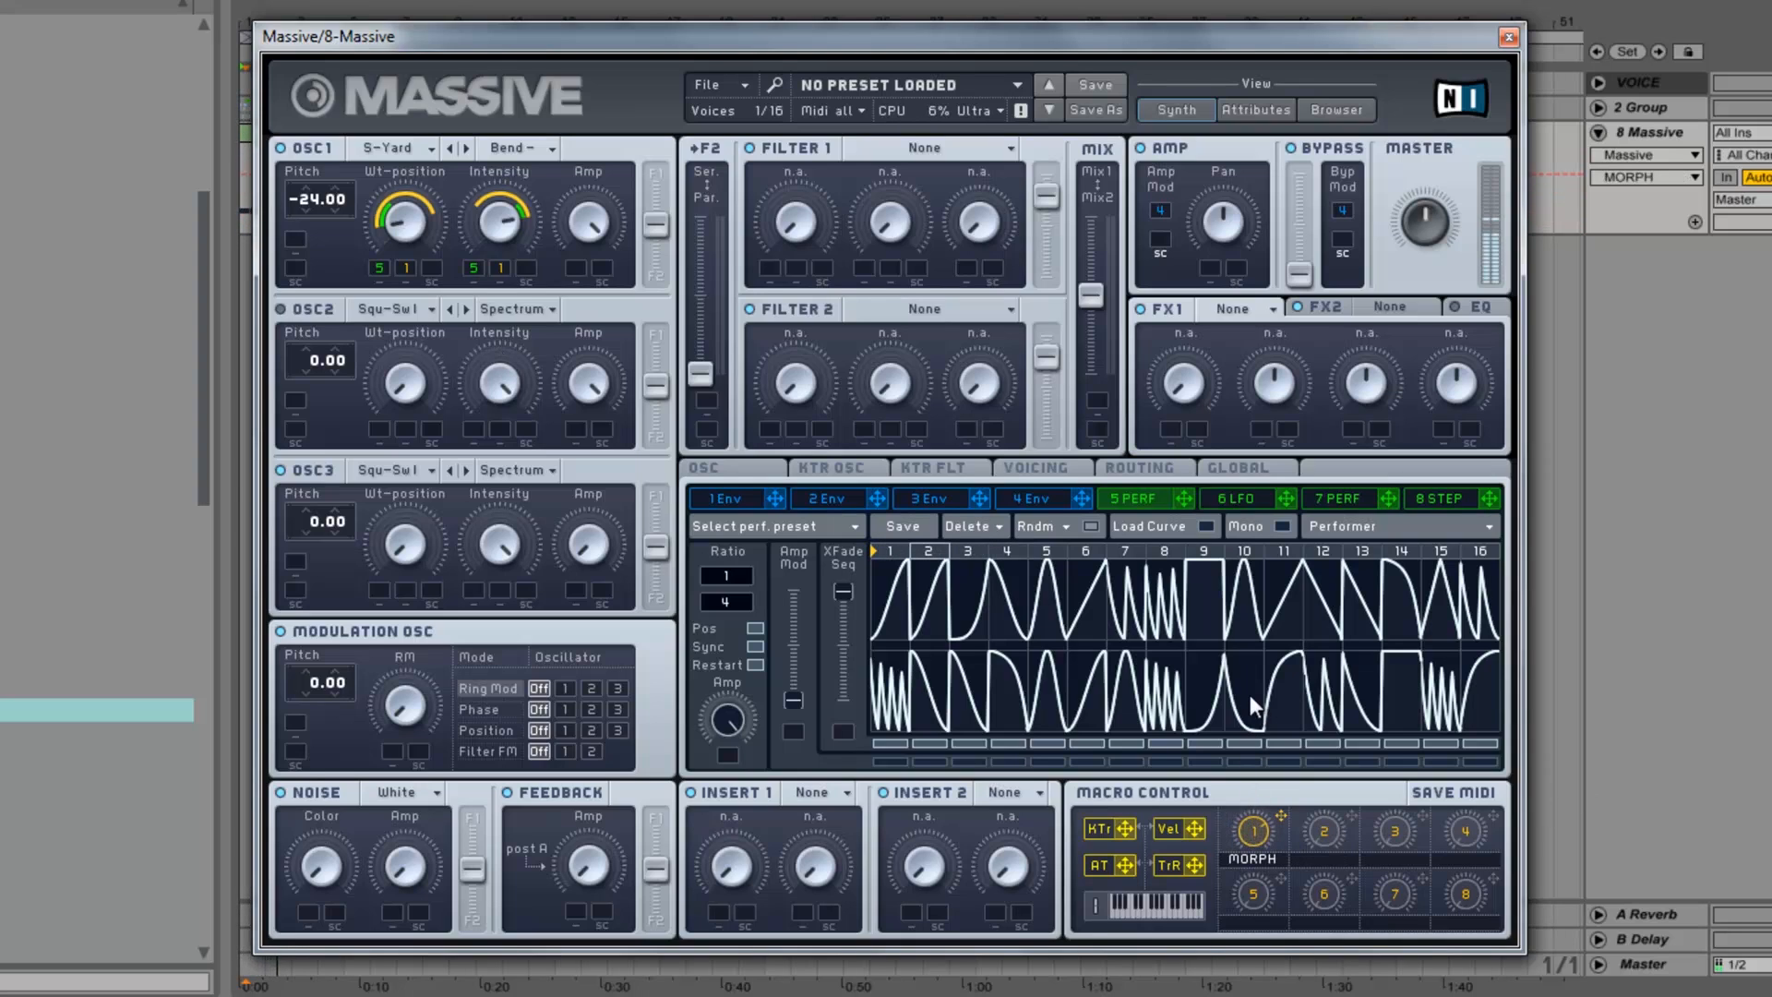
drag(499, 268, 493, 315)
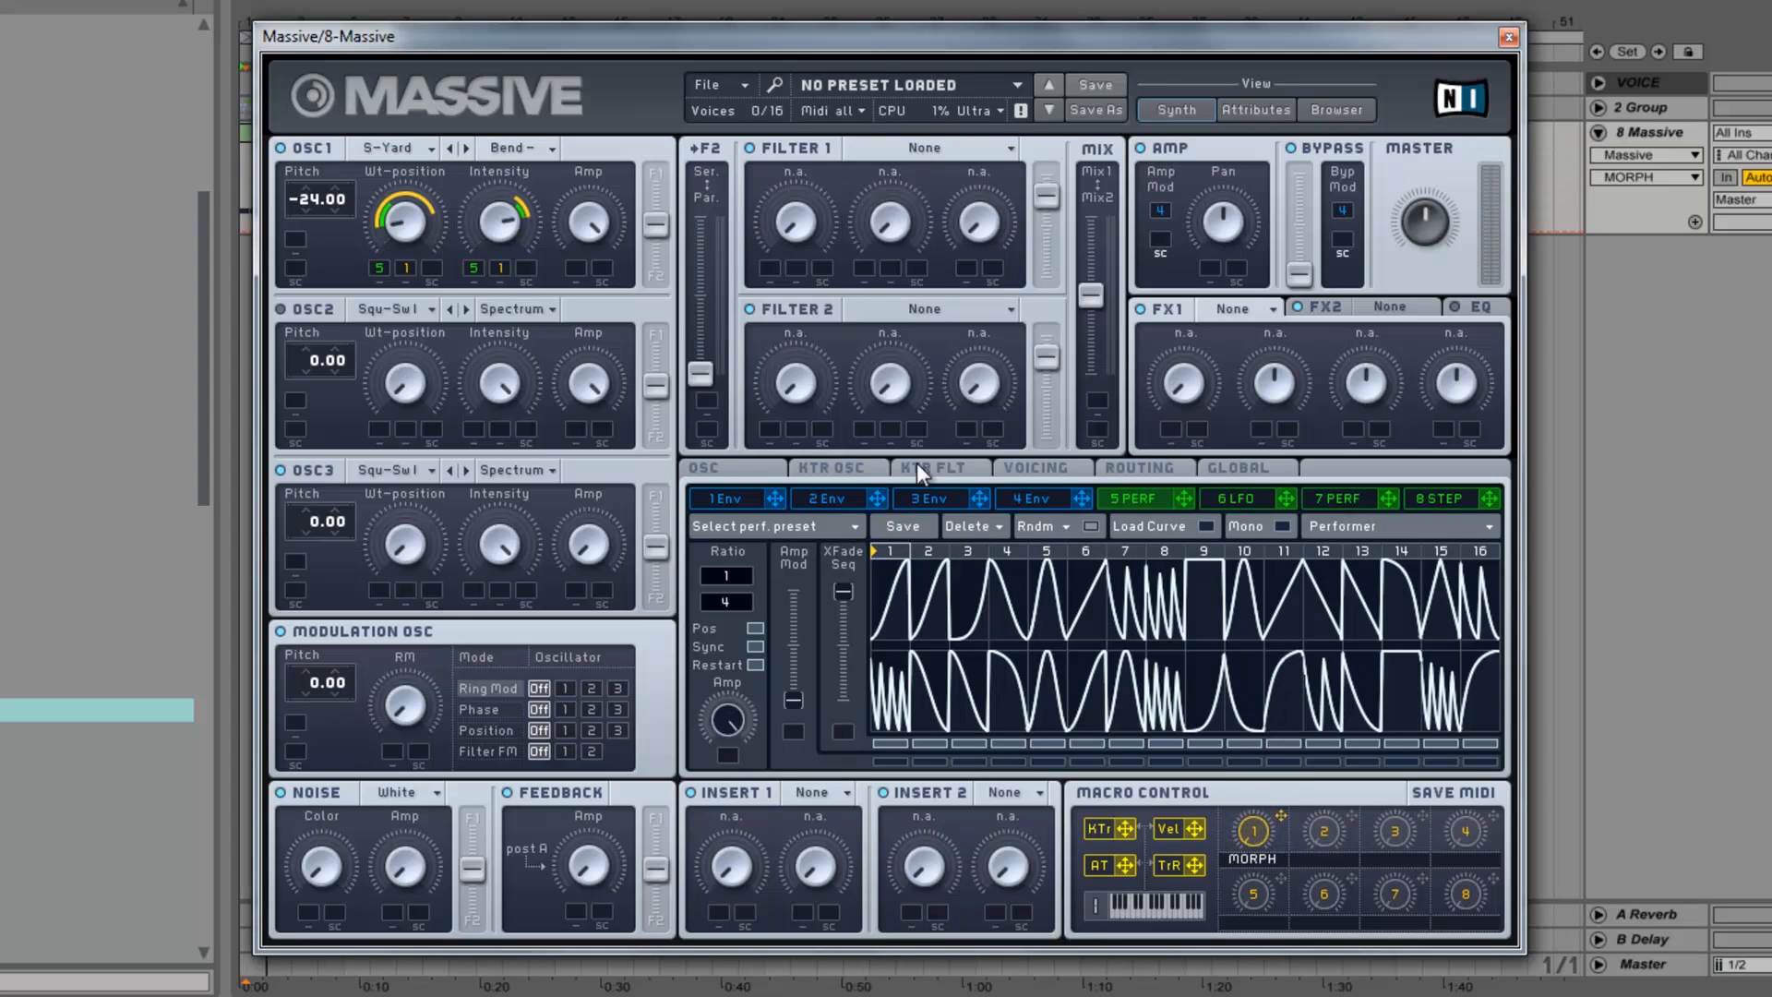
Load the Modern Talking wavetable into oscillator 2 and set its mode to Bend −.
click(704, 468)
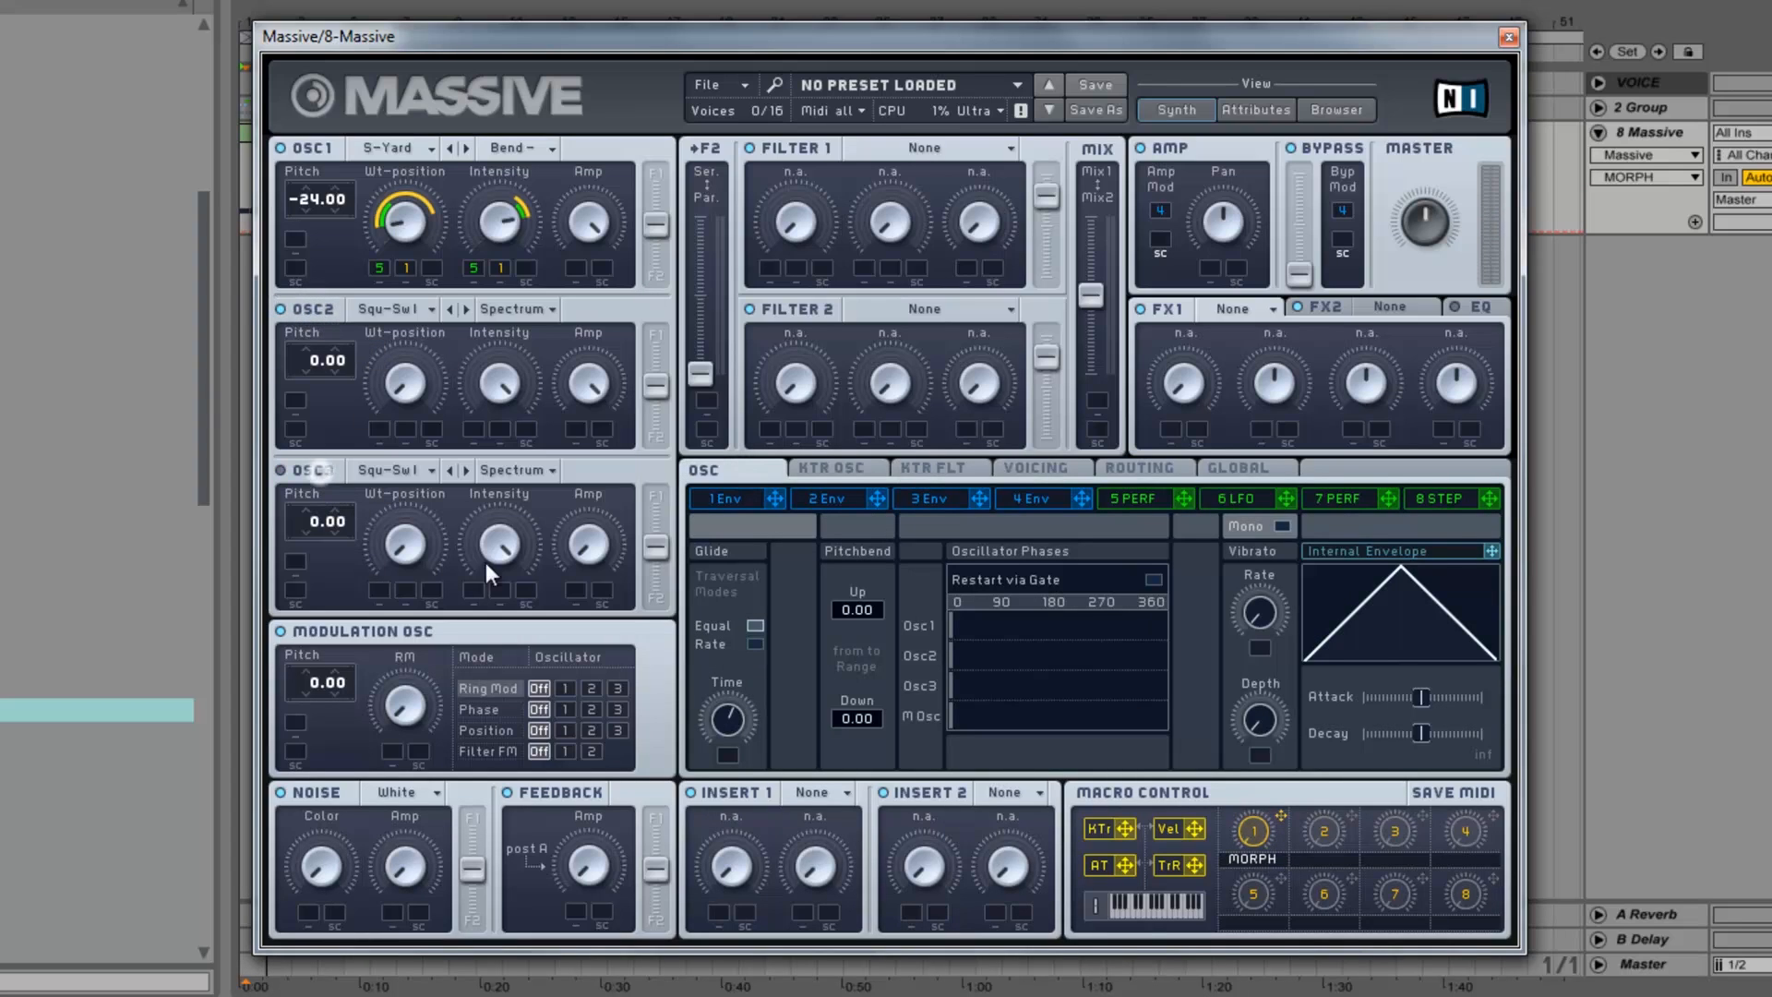
click(534, 311)
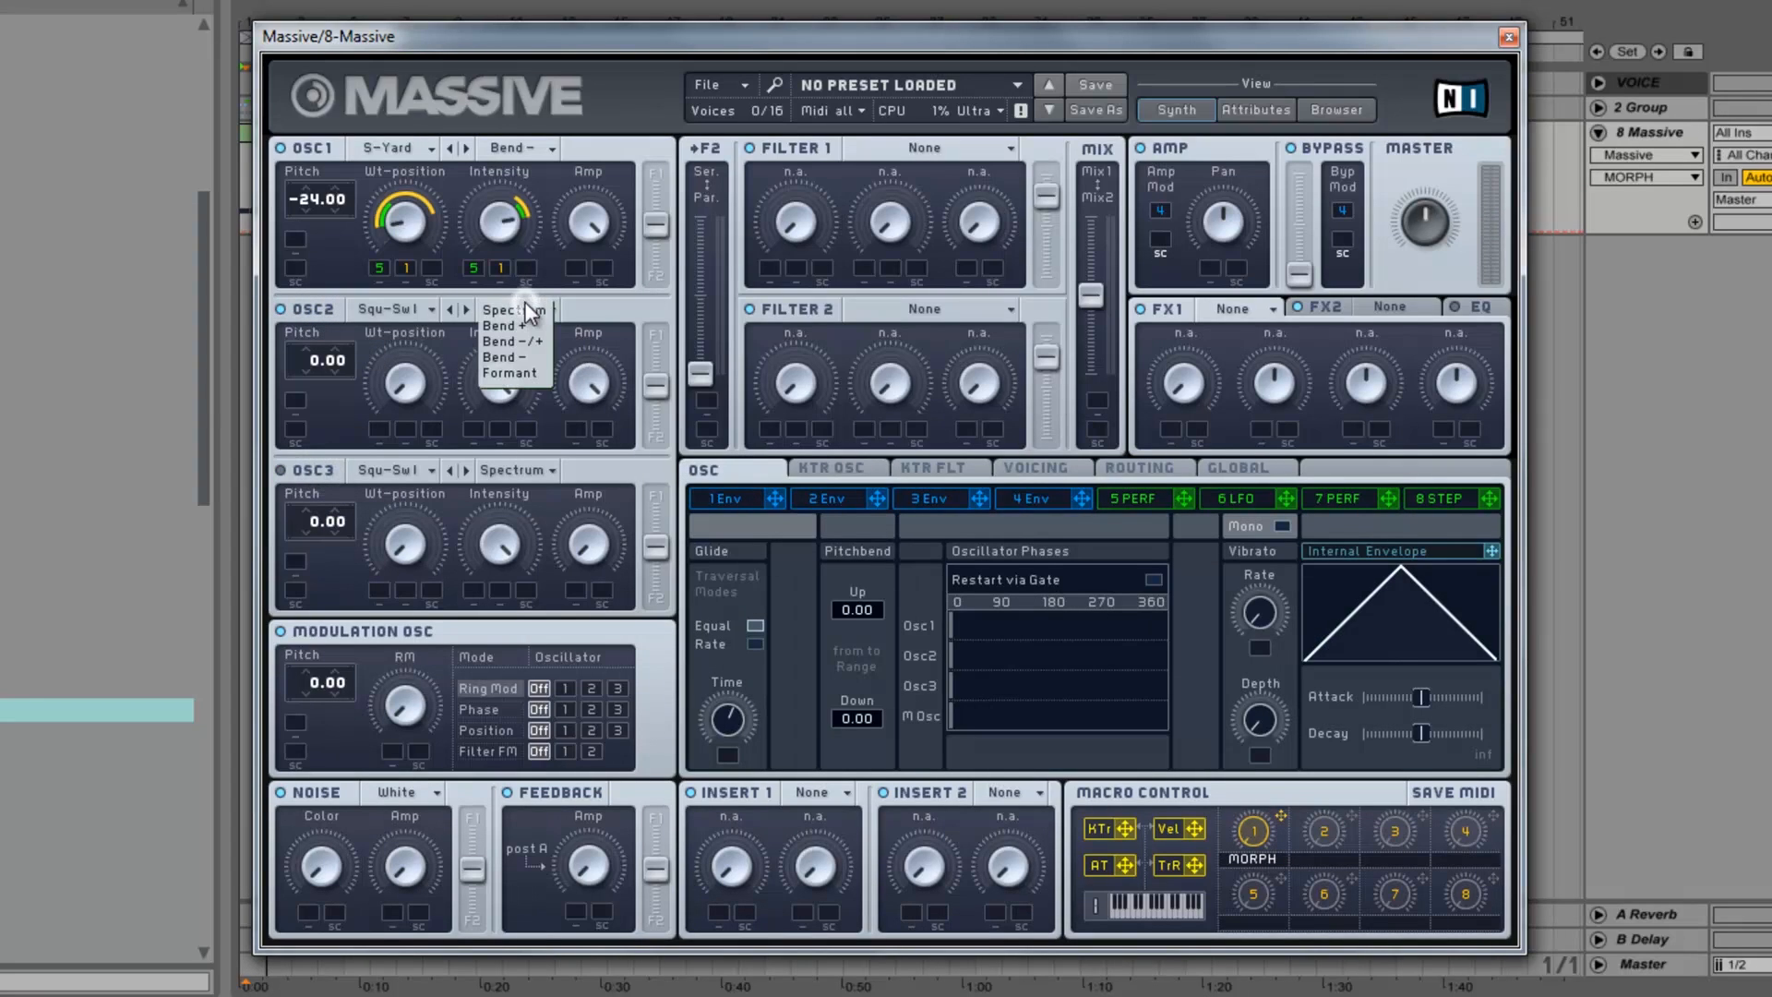
click(633, 308)
click(432, 309)
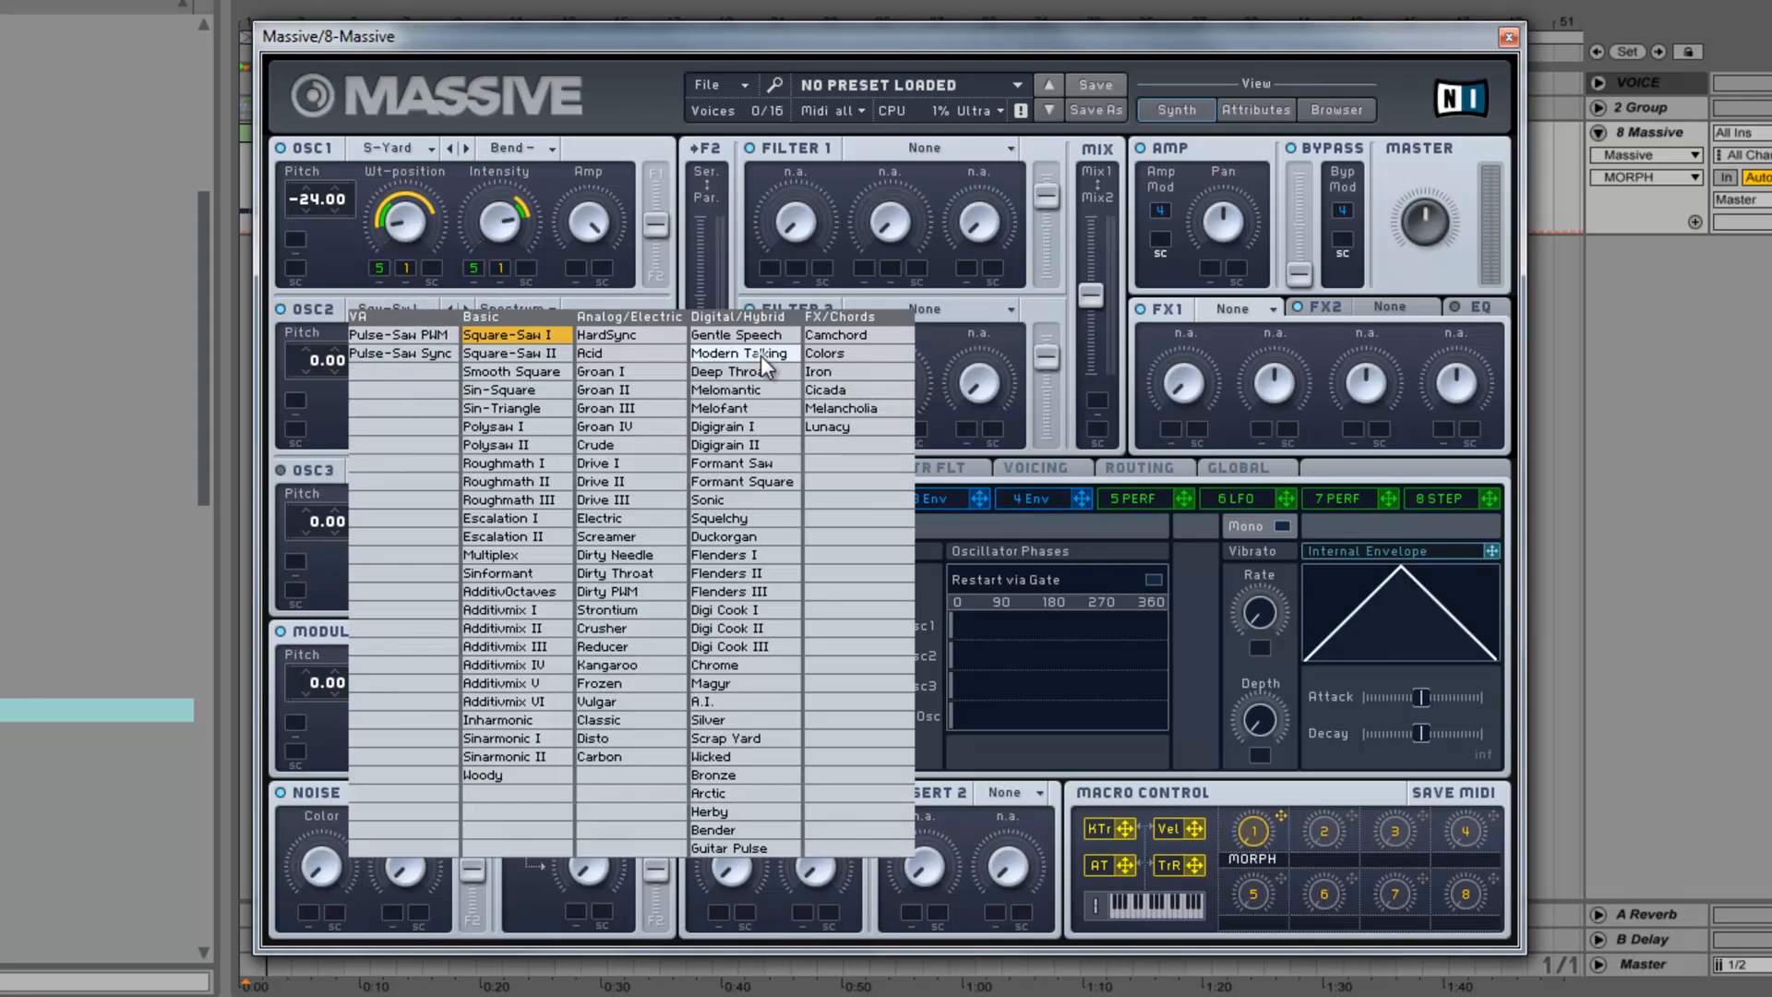
click(761, 356)
click(536, 313)
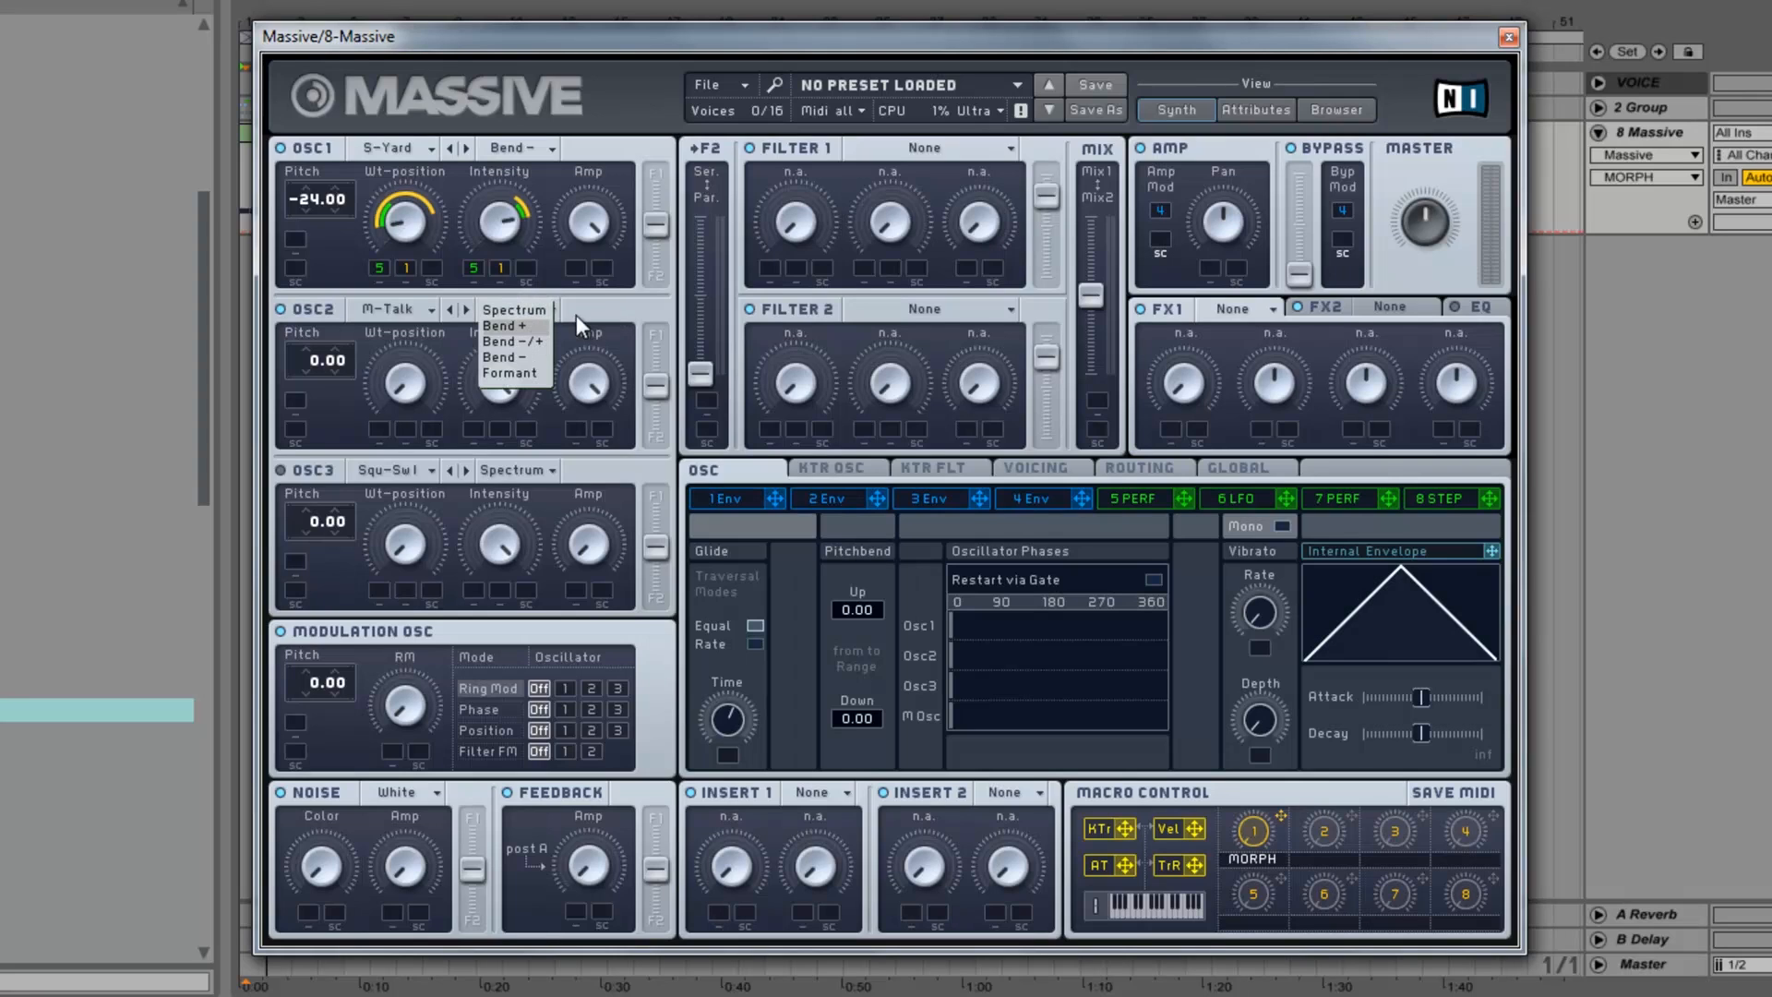
Tune oscillator 2 to -12.00 and adjust its wavetable position and intensity while auditioning the bass.
click(410, 390)
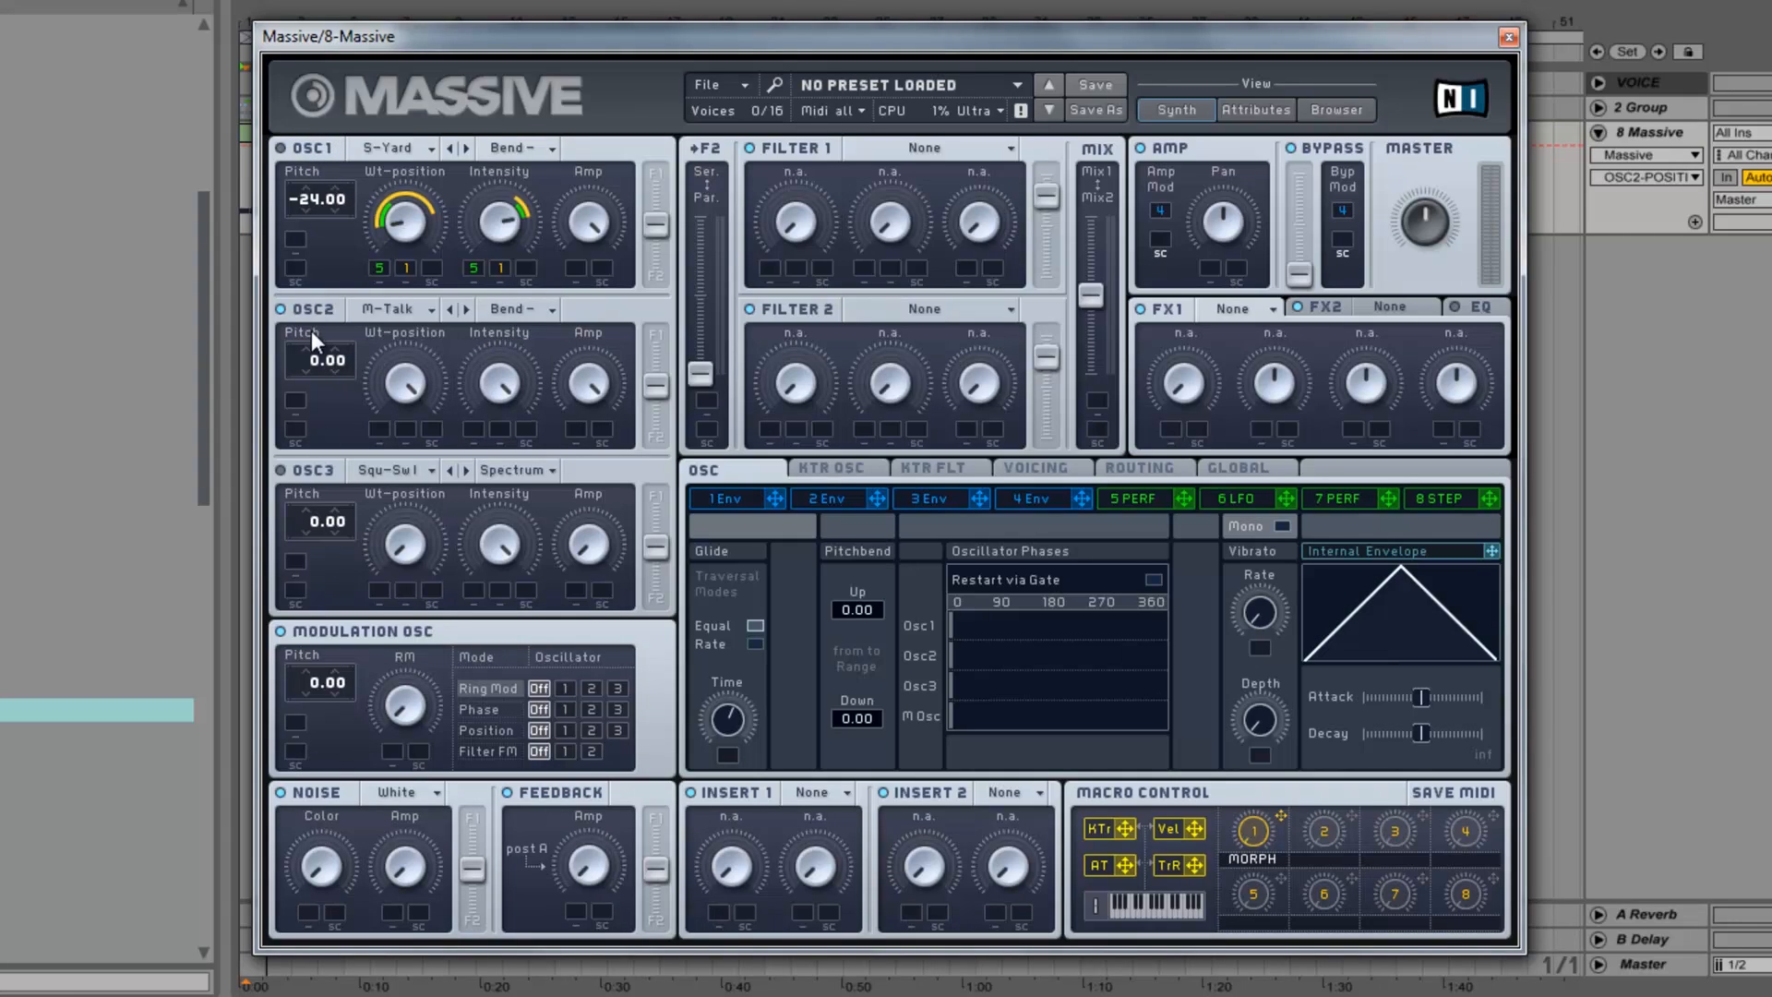
drag(317, 362, 314, 369)
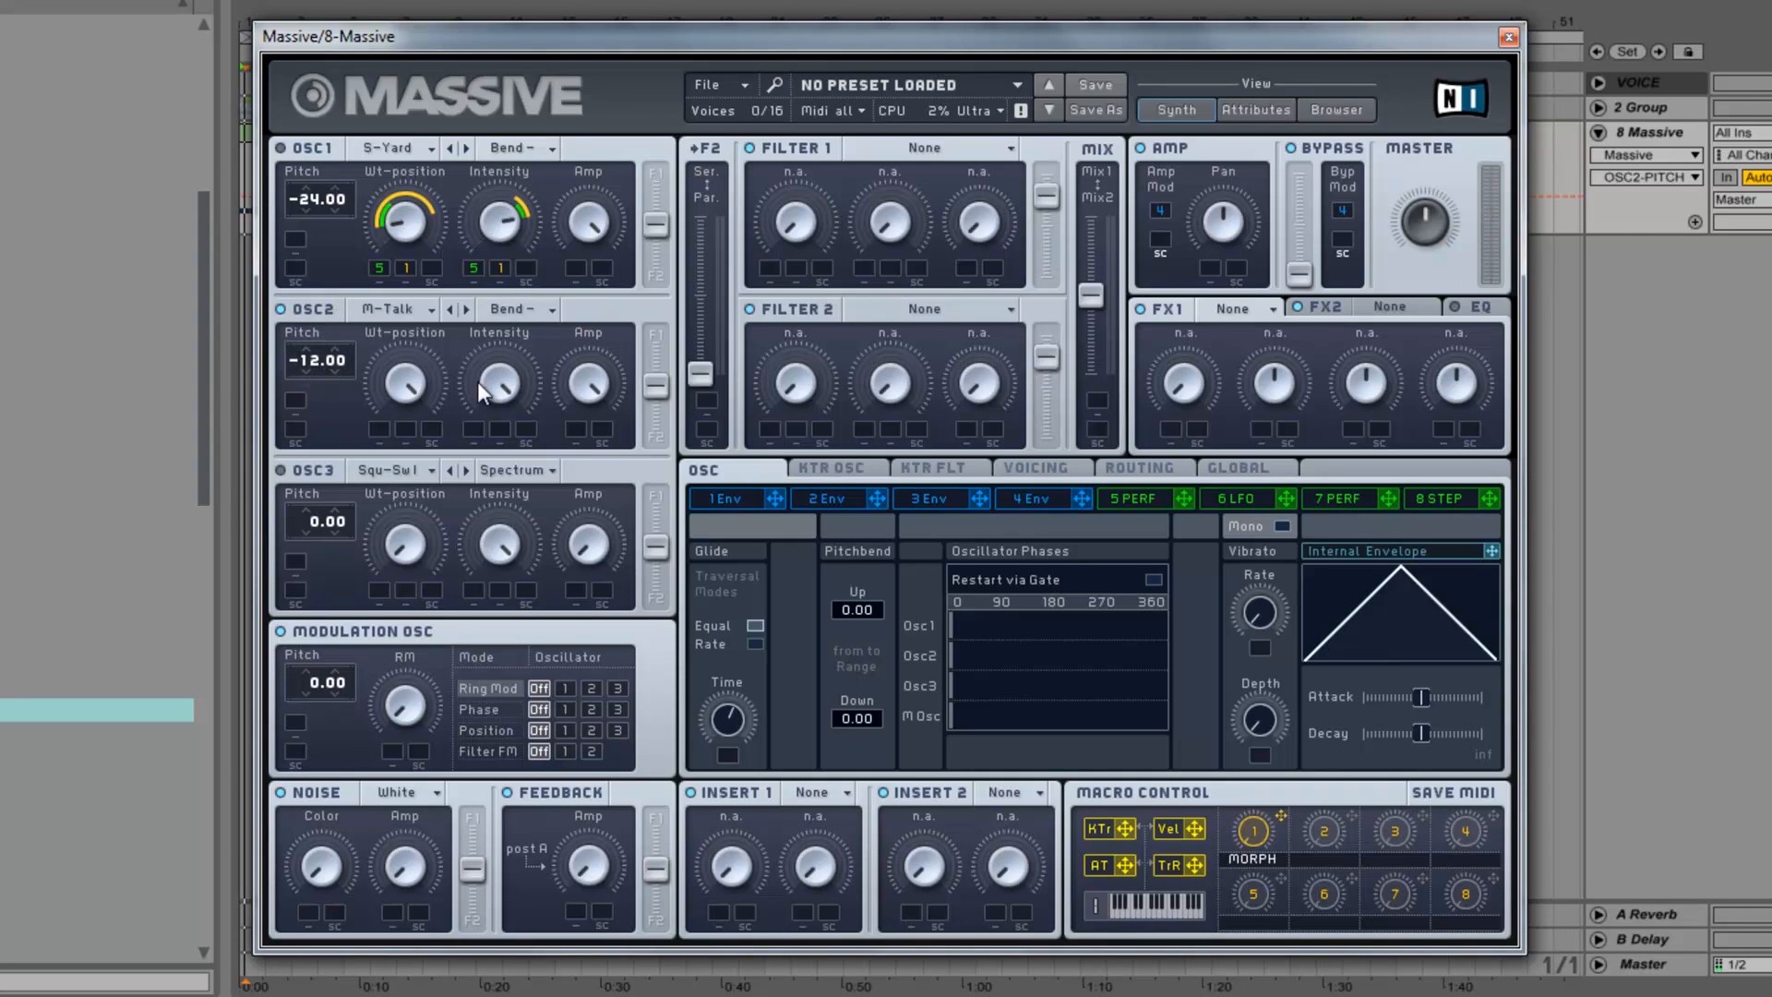
drag(423, 409, 393, 458)
drag(419, 328, 424, 297)
drag(493, 400, 418, 287)
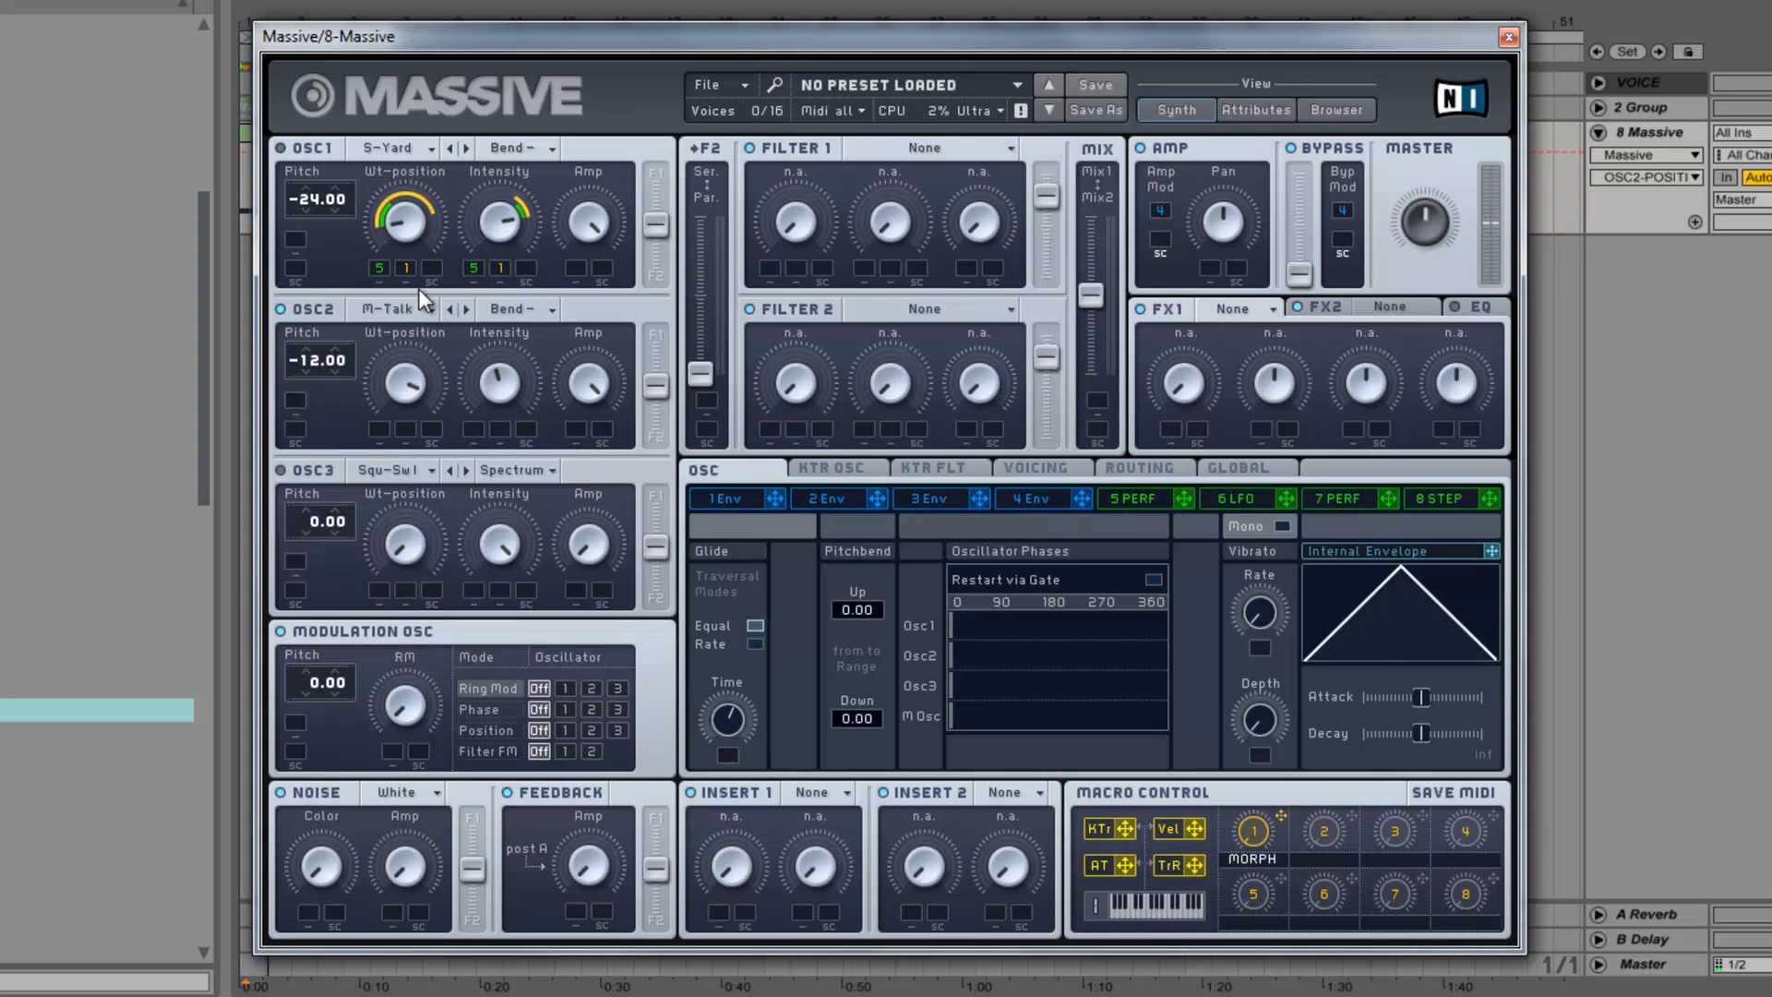
drag(506, 385, 524, 325)
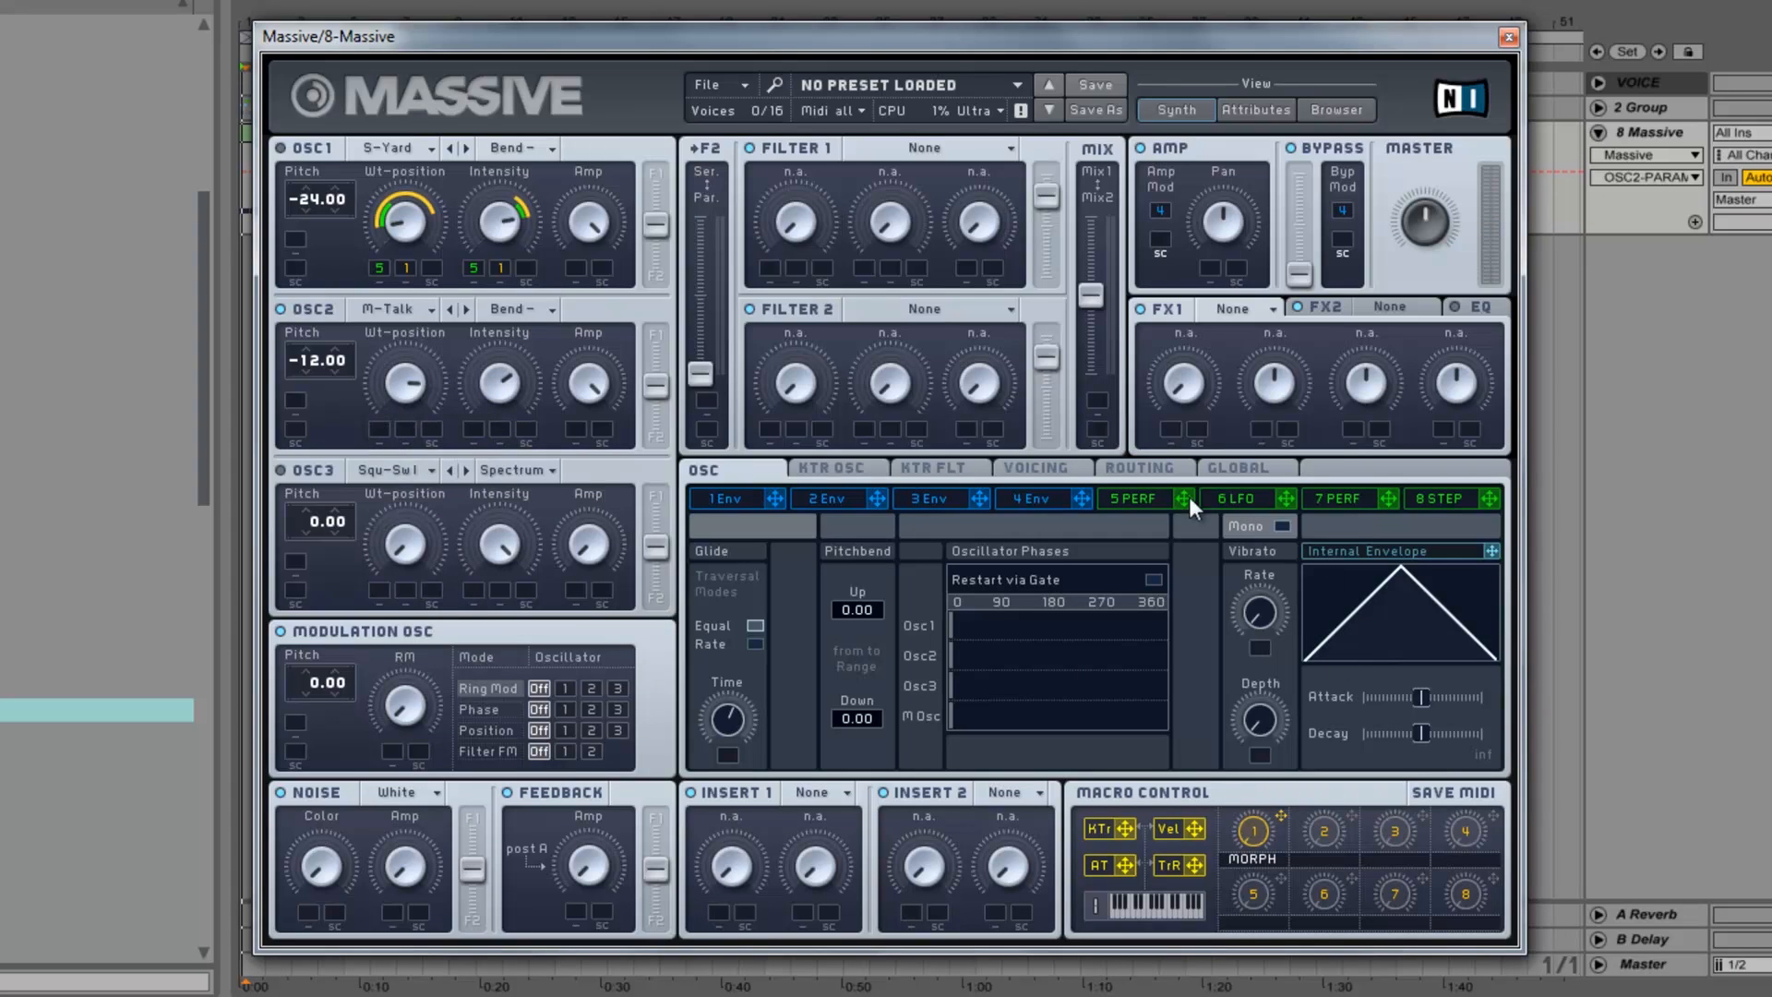
Assign Performer 5 to oscillator 2's intensity and wavetable position, and add the MORPH macro to the wavetable position.
drag(1182, 497, 487, 458)
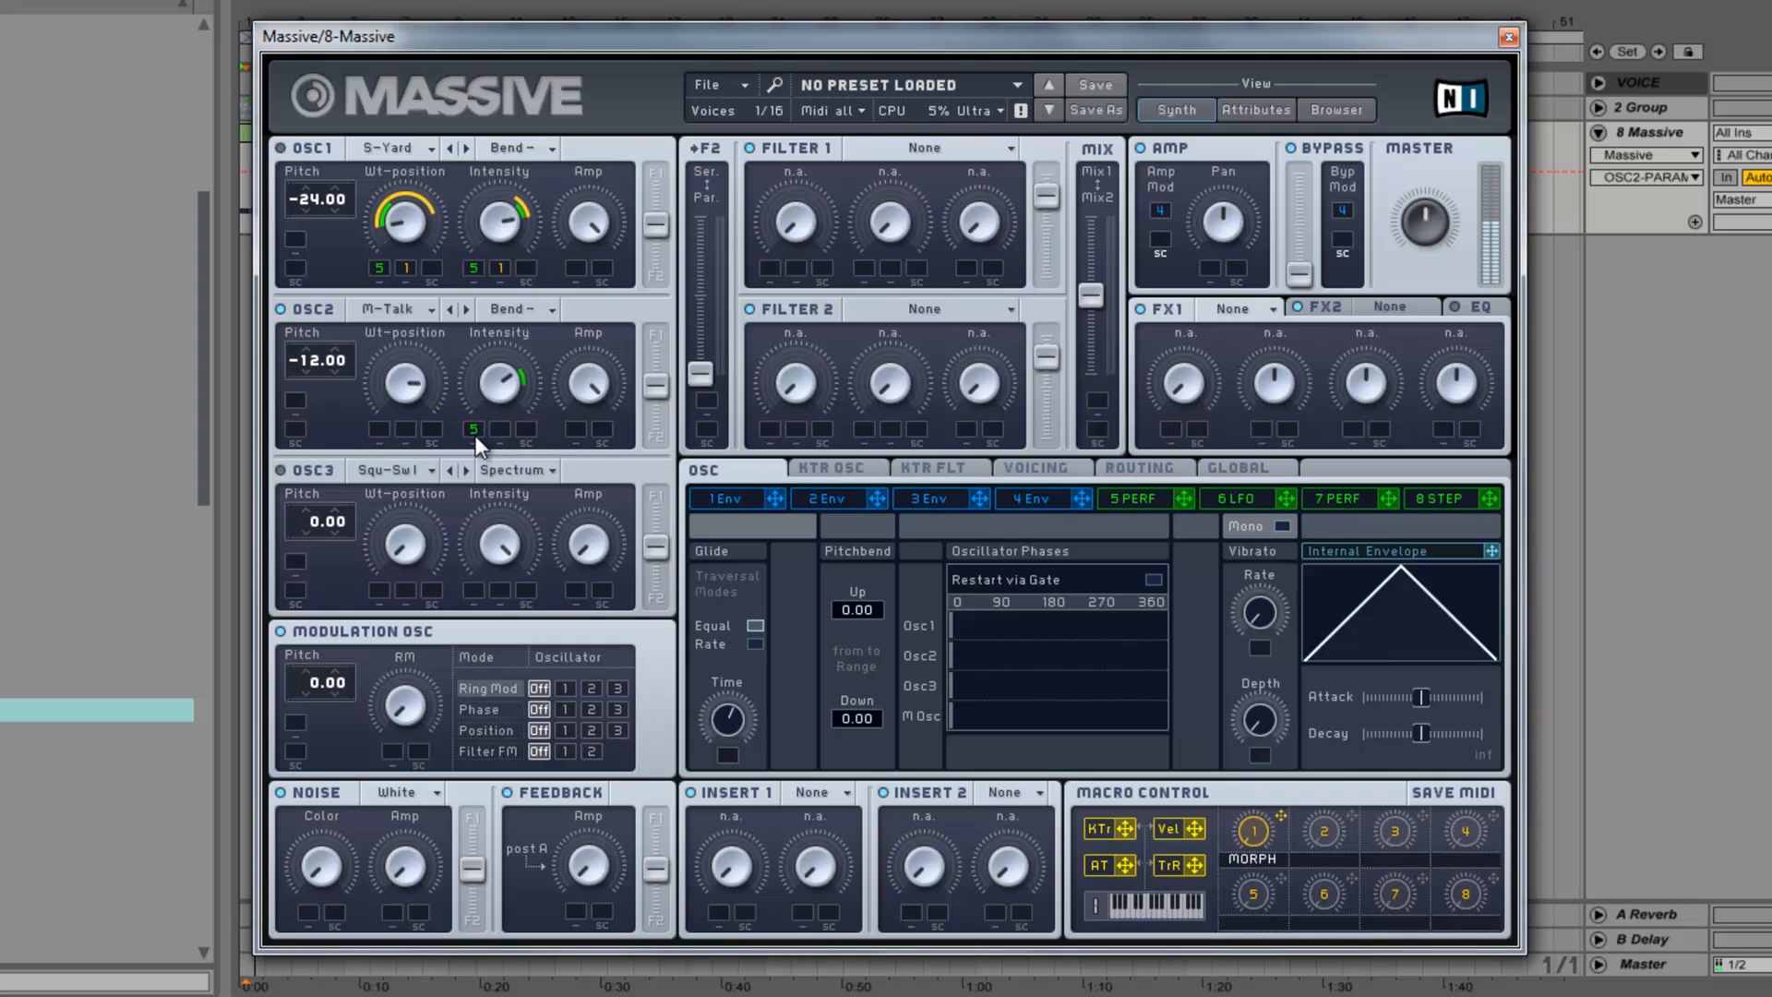
drag(1184, 499, 486, 402)
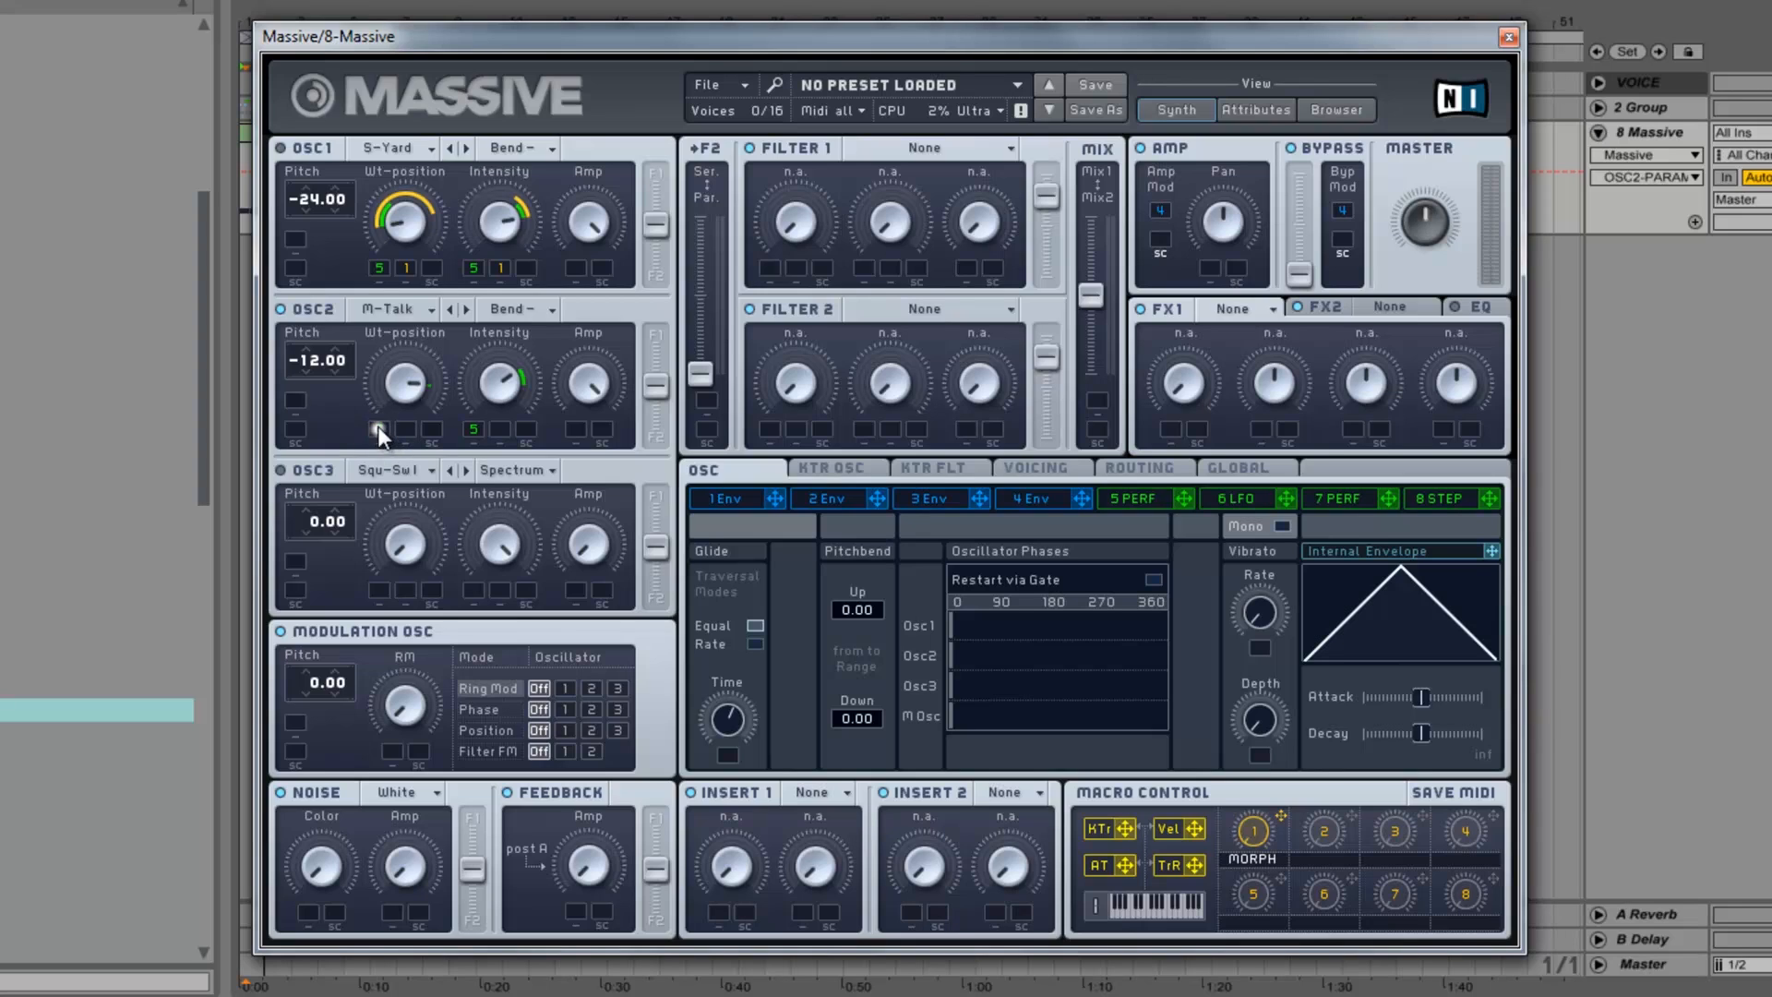
drag(377, 406, 379, 428)
drag(1285, 818, 391, 529)
click(1259, 833)
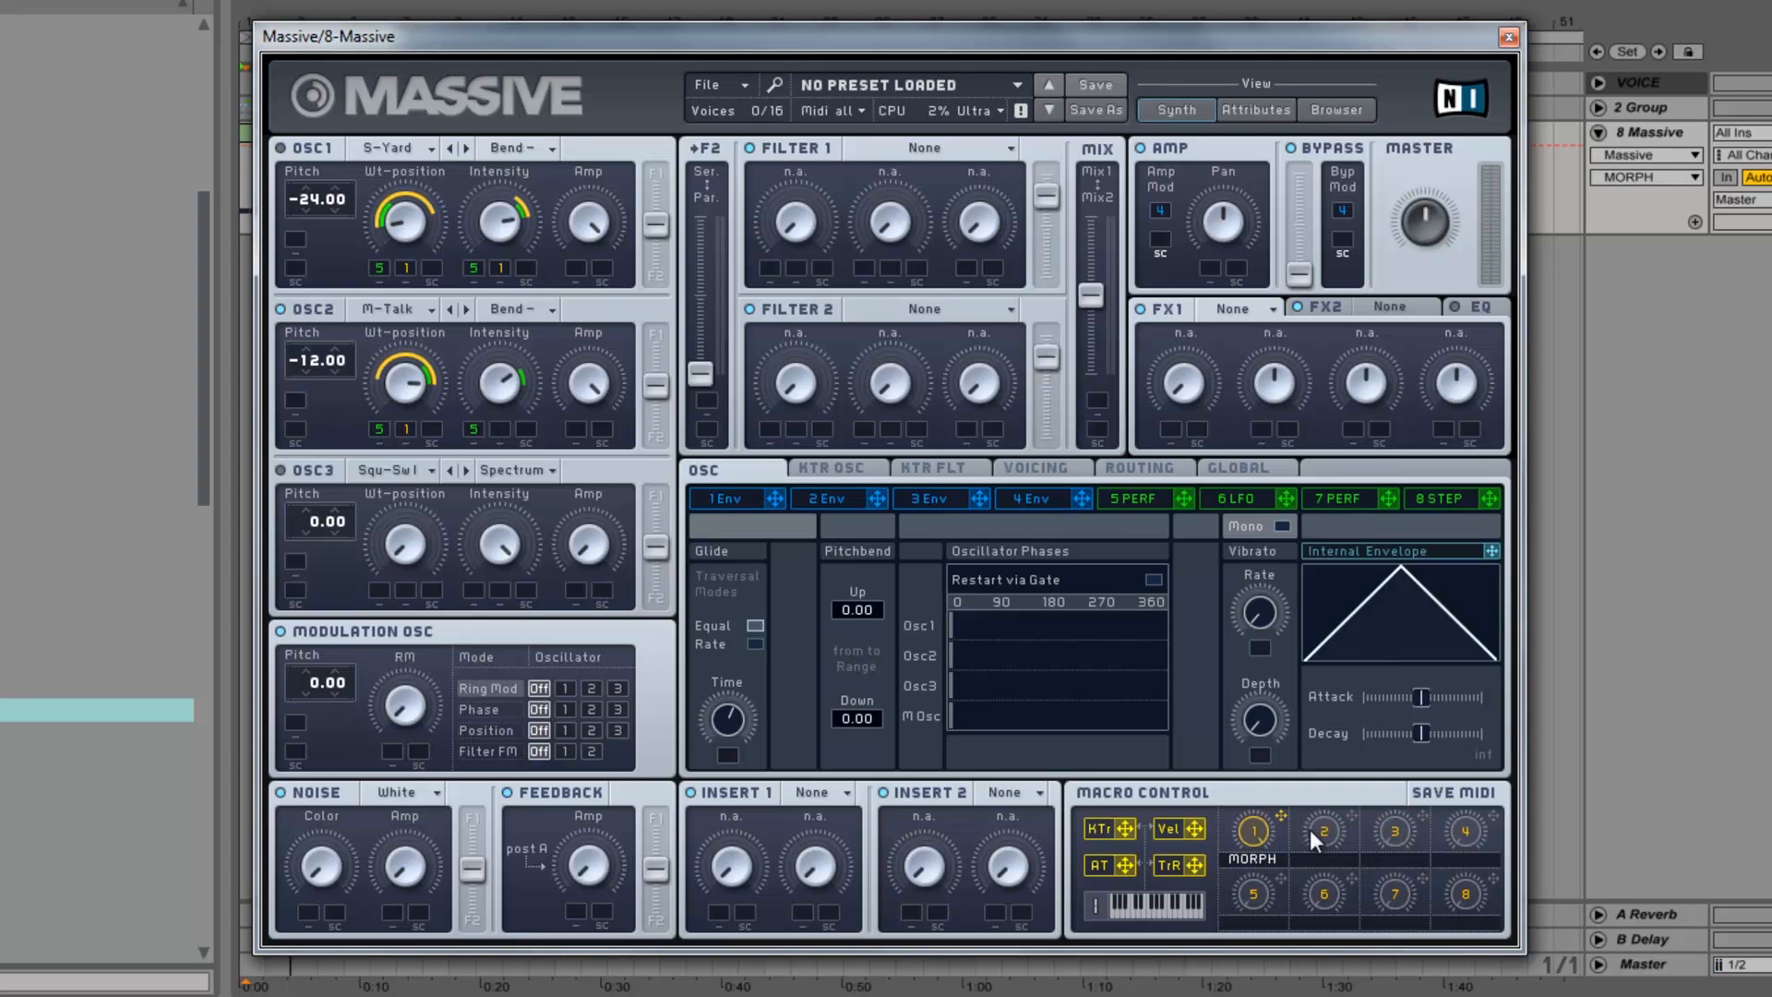
Turn oscillator 2's amp fully down and assign the MORPH macro to raise it.
click(591, 374)
drag(1283, 813, 639, 203)
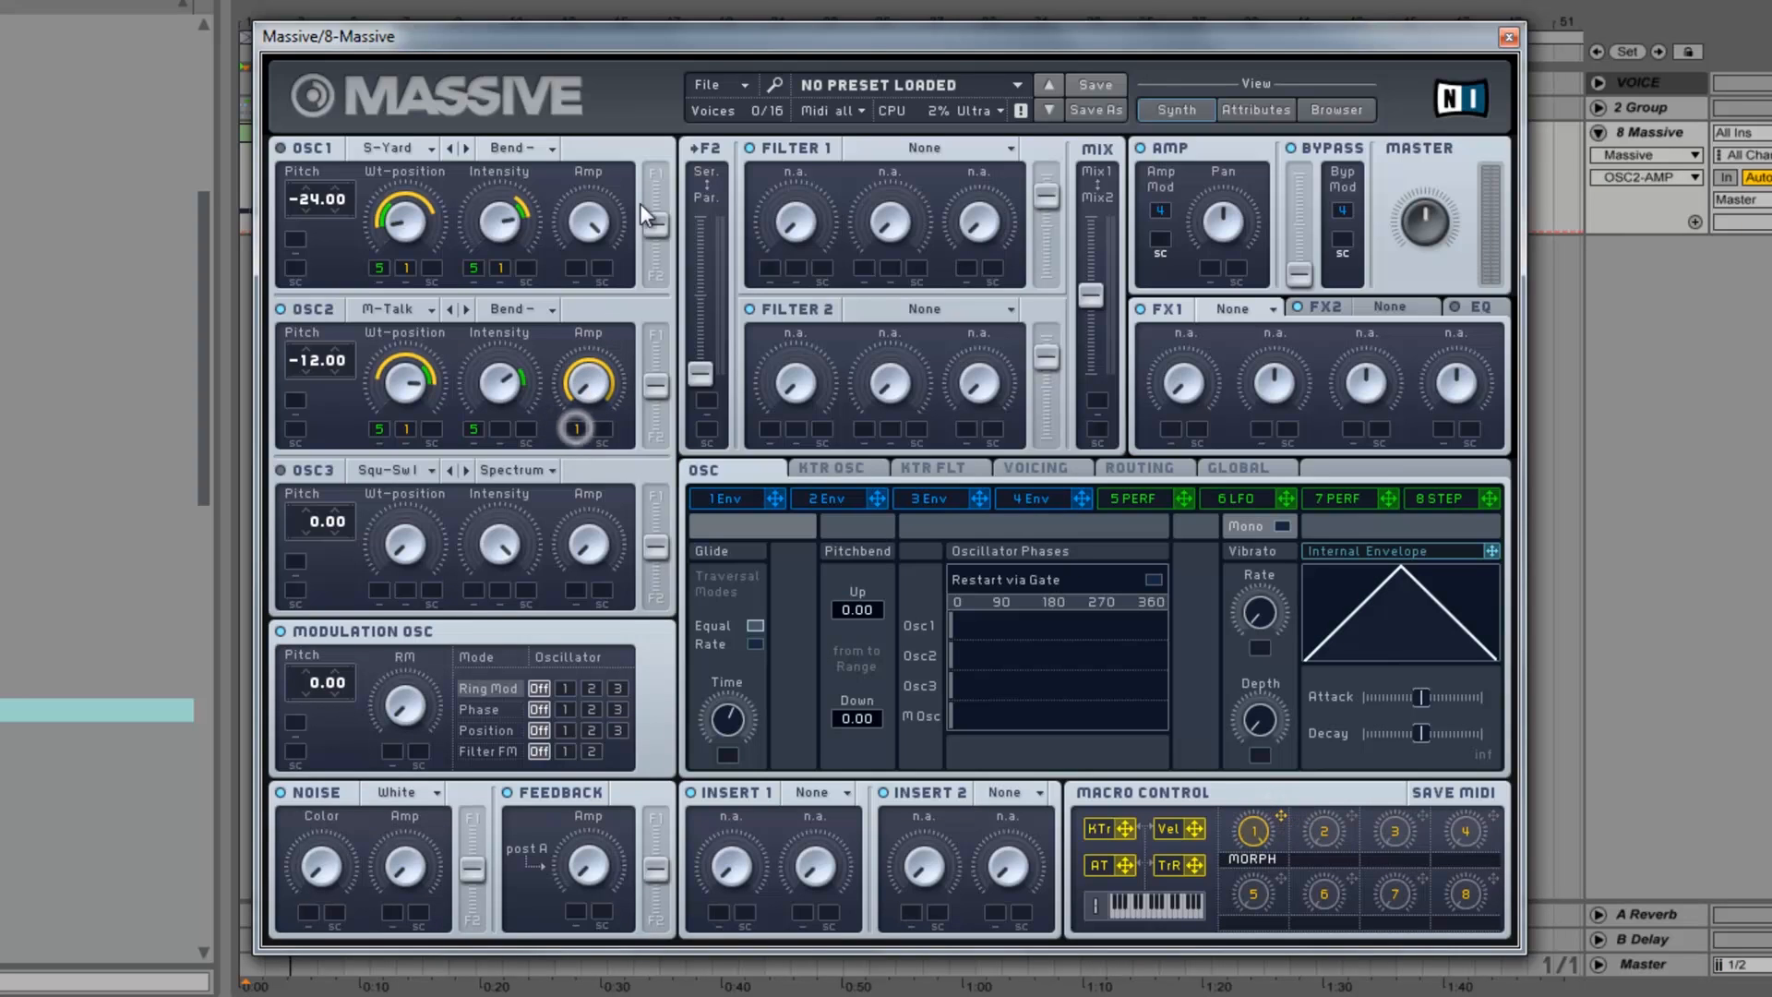
mouse_move(579, 428)
mouse_down()
mouse_move(550, 500)
mouse_move(573, 463)
mouse_up()
click(1255, 827)
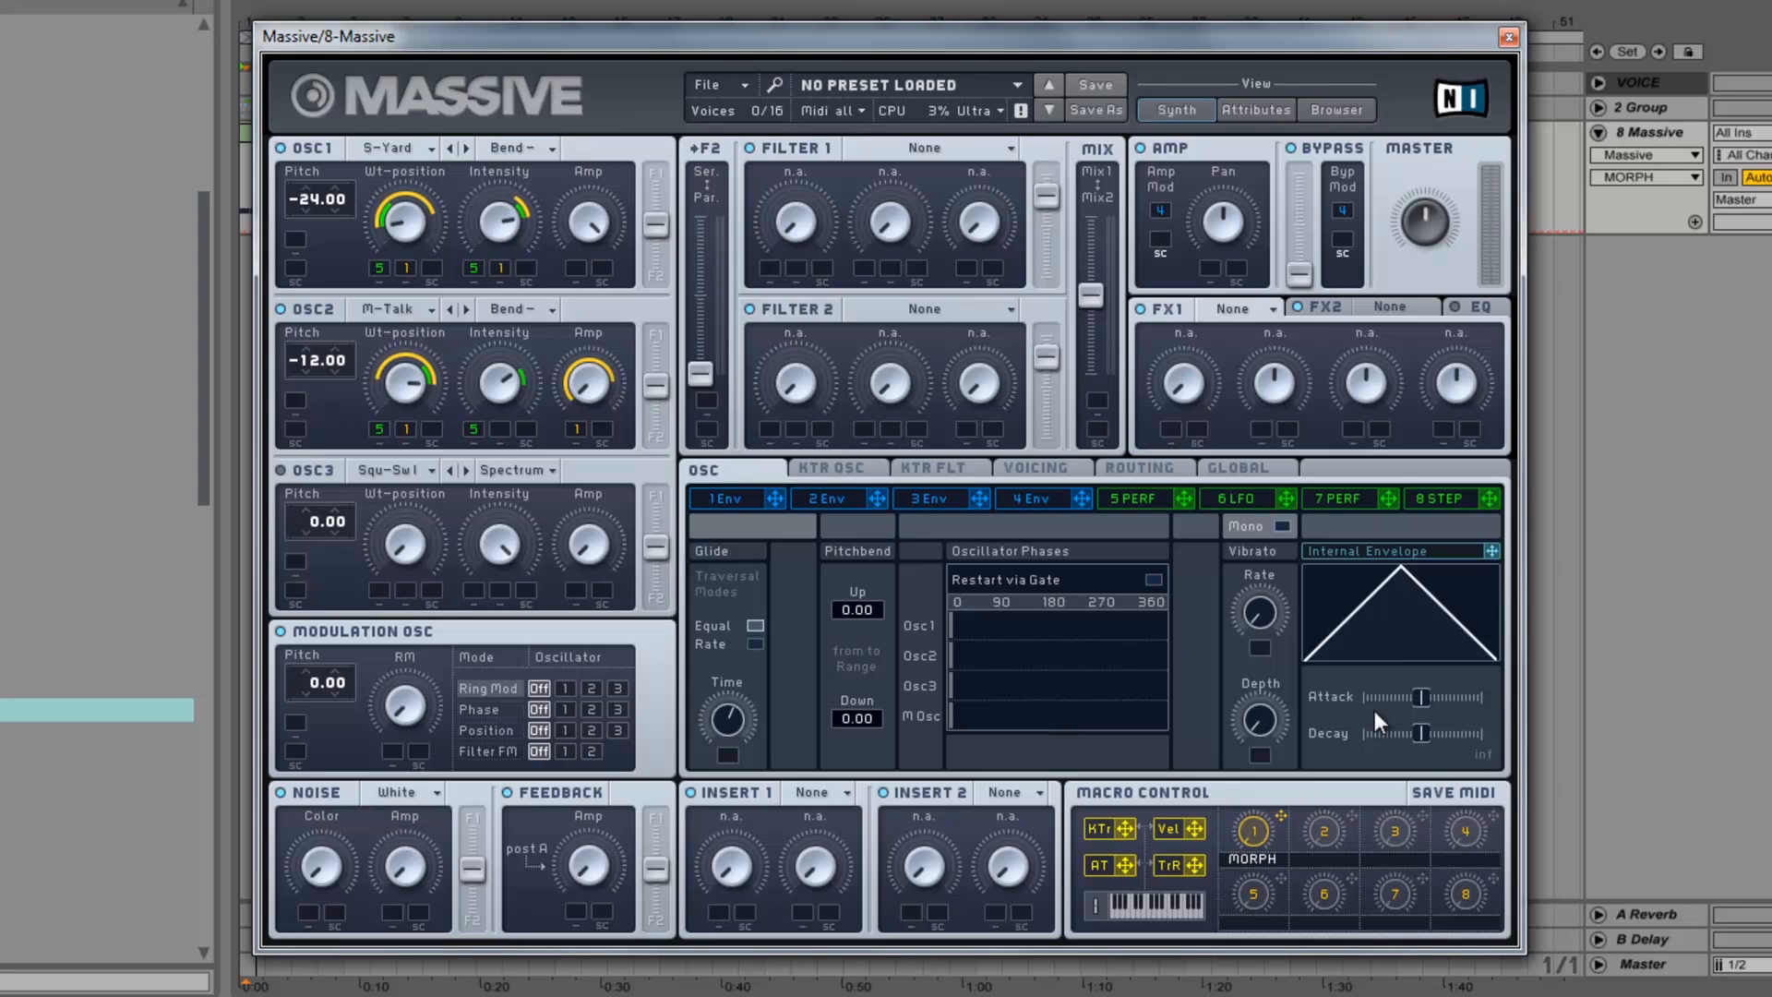
Audition the layered oscillators while moving the MORPH macro, and reduce the macro's range on oscillator 2's amp.
click(282, 309)
drag(1264, 836, 1292, 582)
key(space)
click(574, 426)
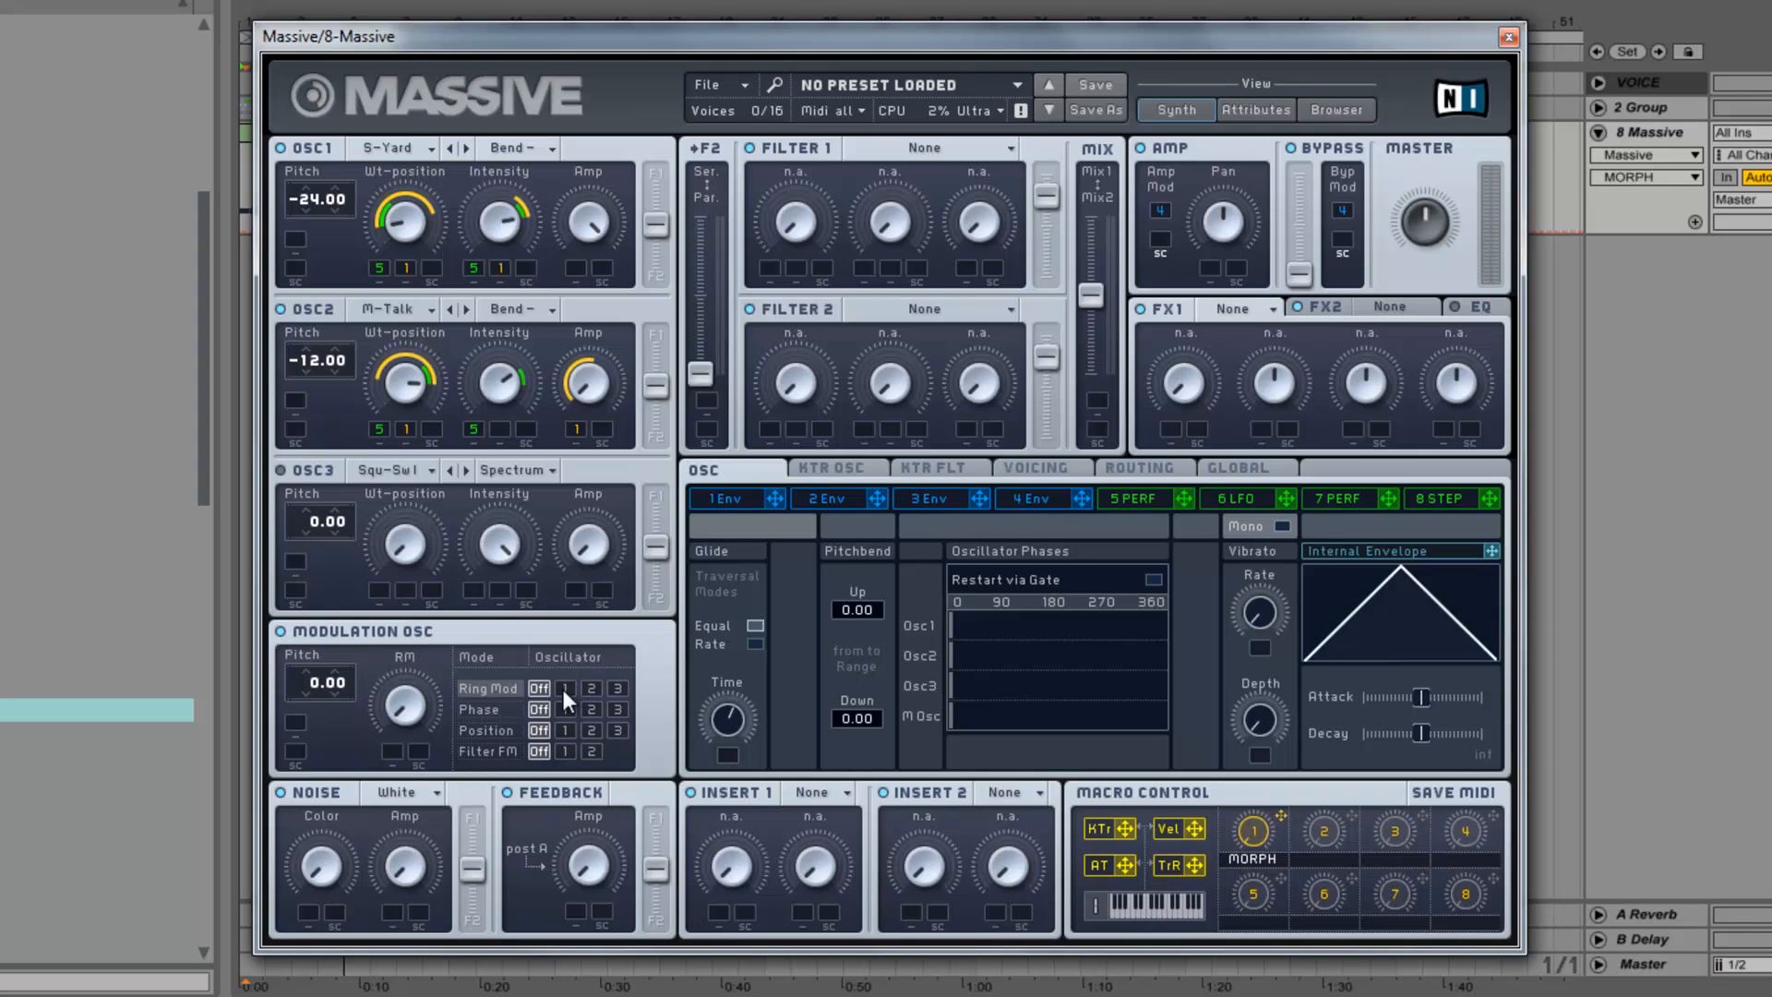
Ring-modulate oscillator 2 with the modulation oscillator at pitch -24.00, and assign the MORPH macro to the ring modulation amount.
click(589, 691)
click(313, 681)
drag(407, 712, 419, 563)
click(1264, 838)
drag(406, 706, 404, 793)
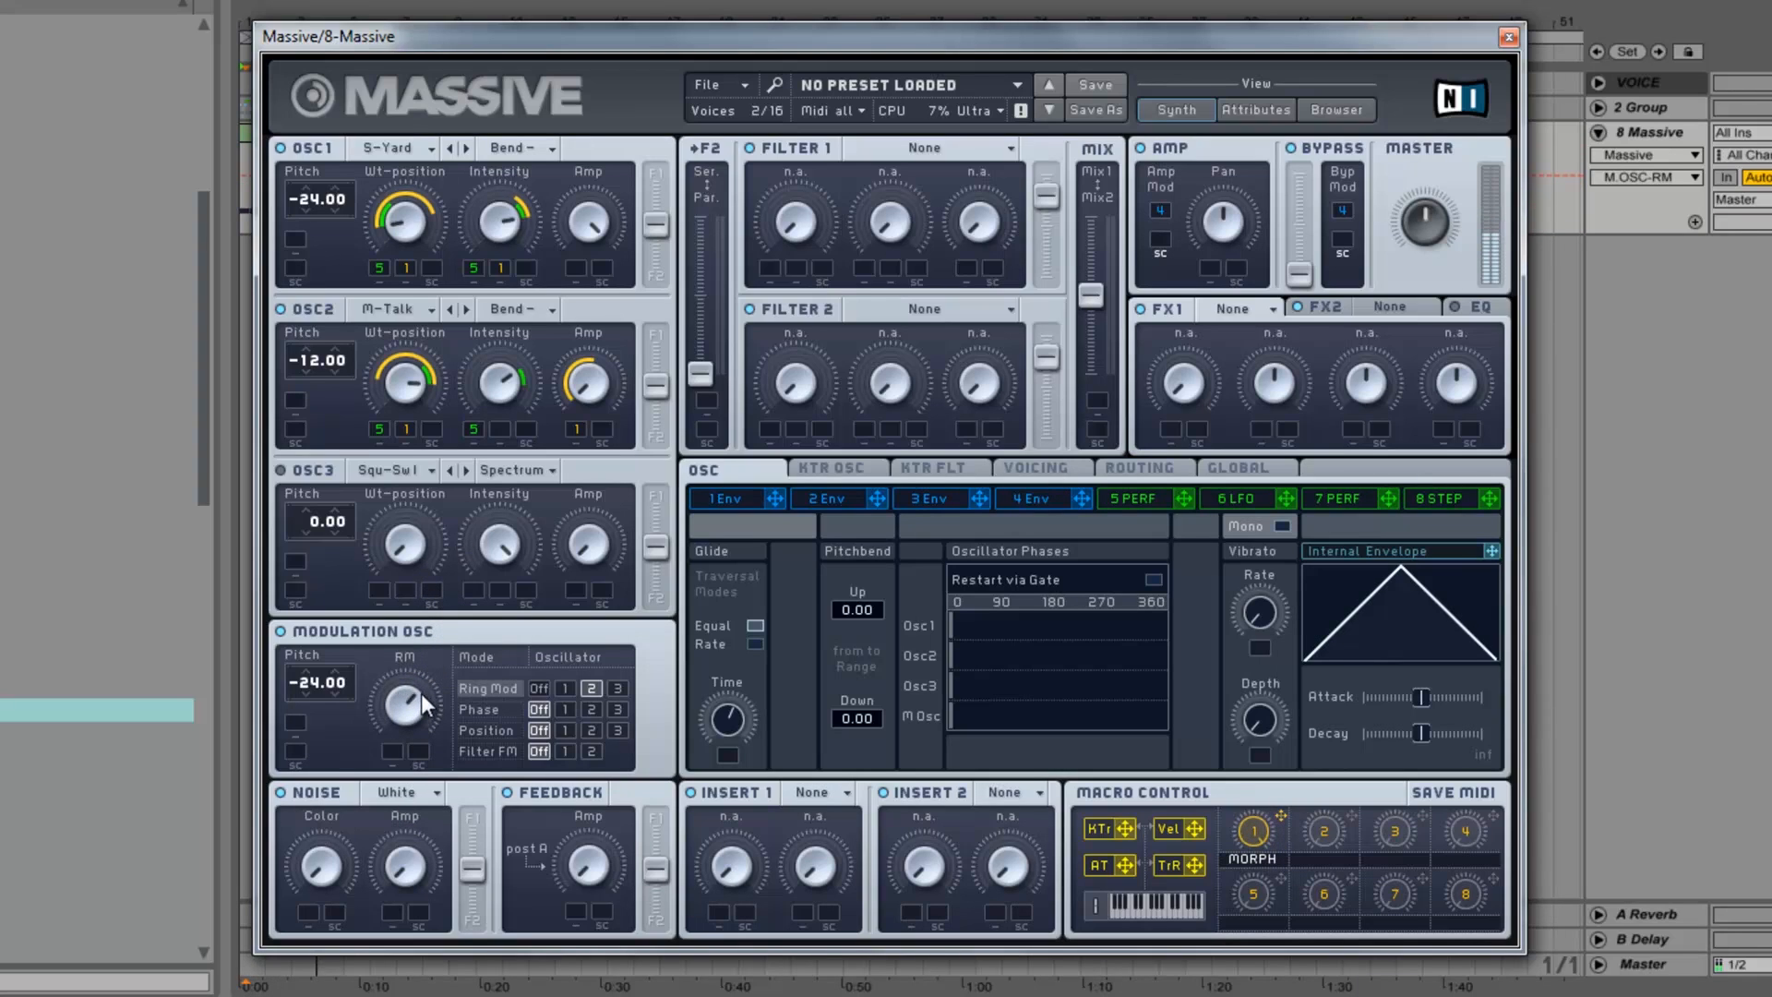
drag(1282, 816, 392, 752)
click(1248, 833)
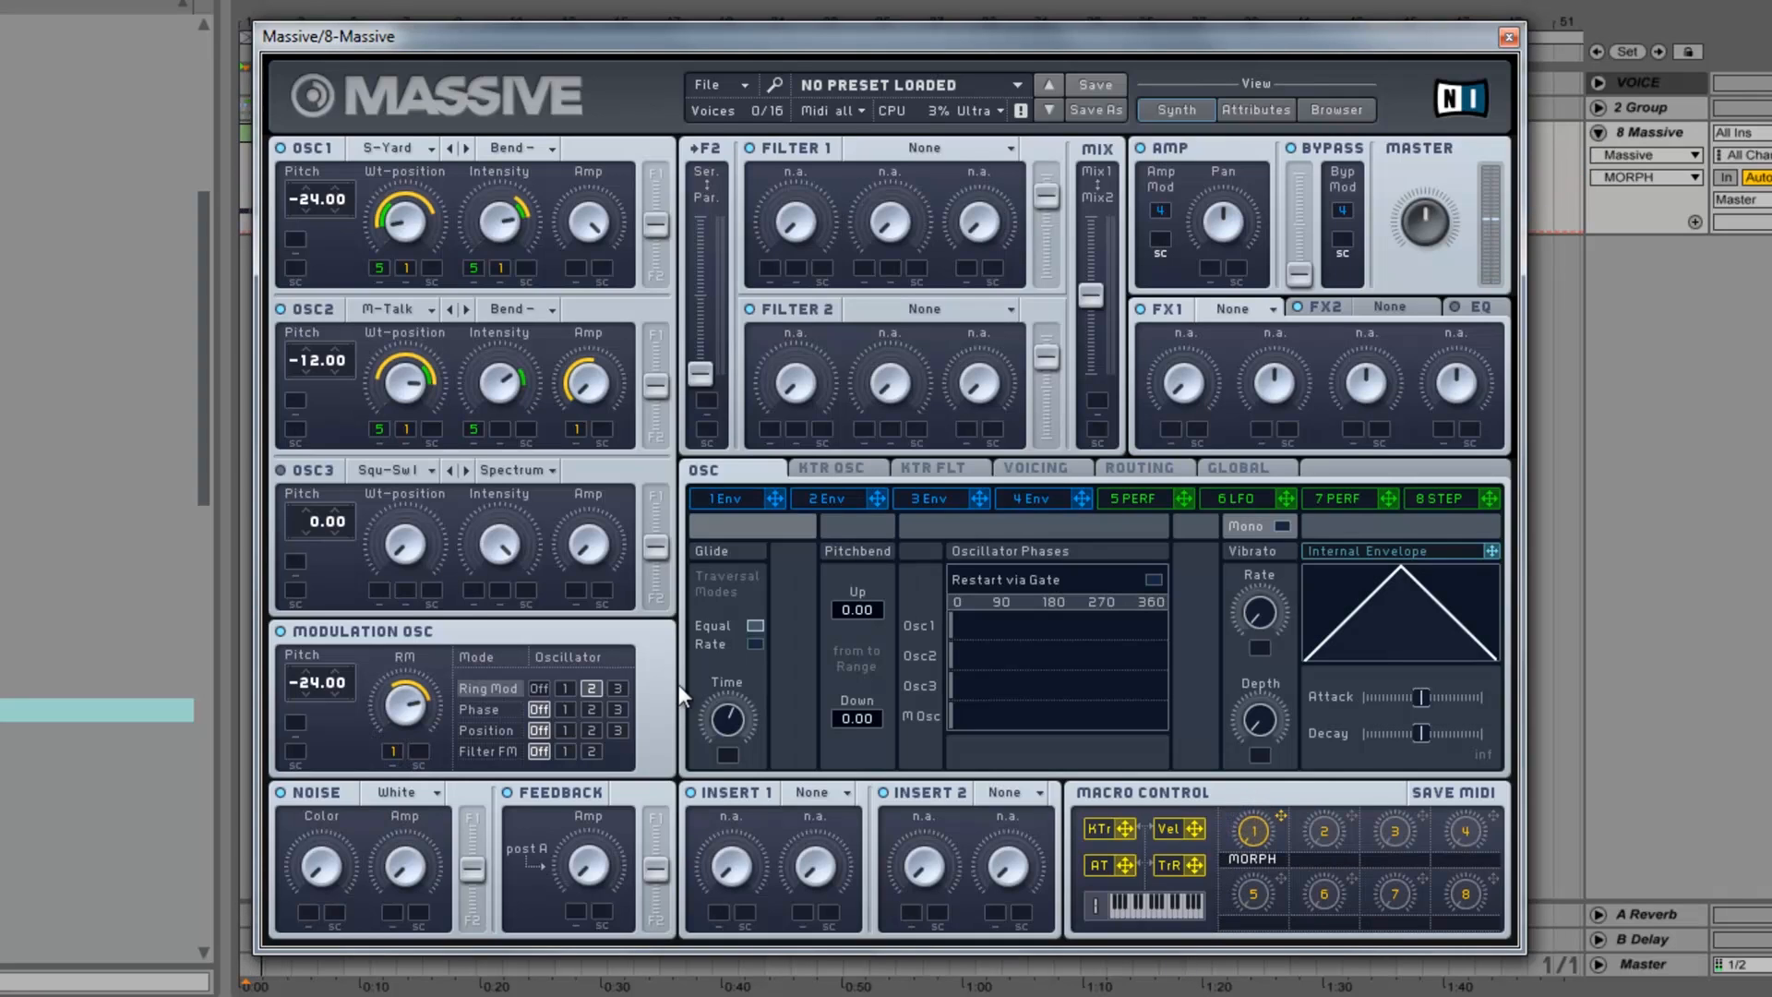
Enable phase modulation of oscillator 1, adjust its amount slightly, and assign Performer 5 to modulate it.
click(565, 709)
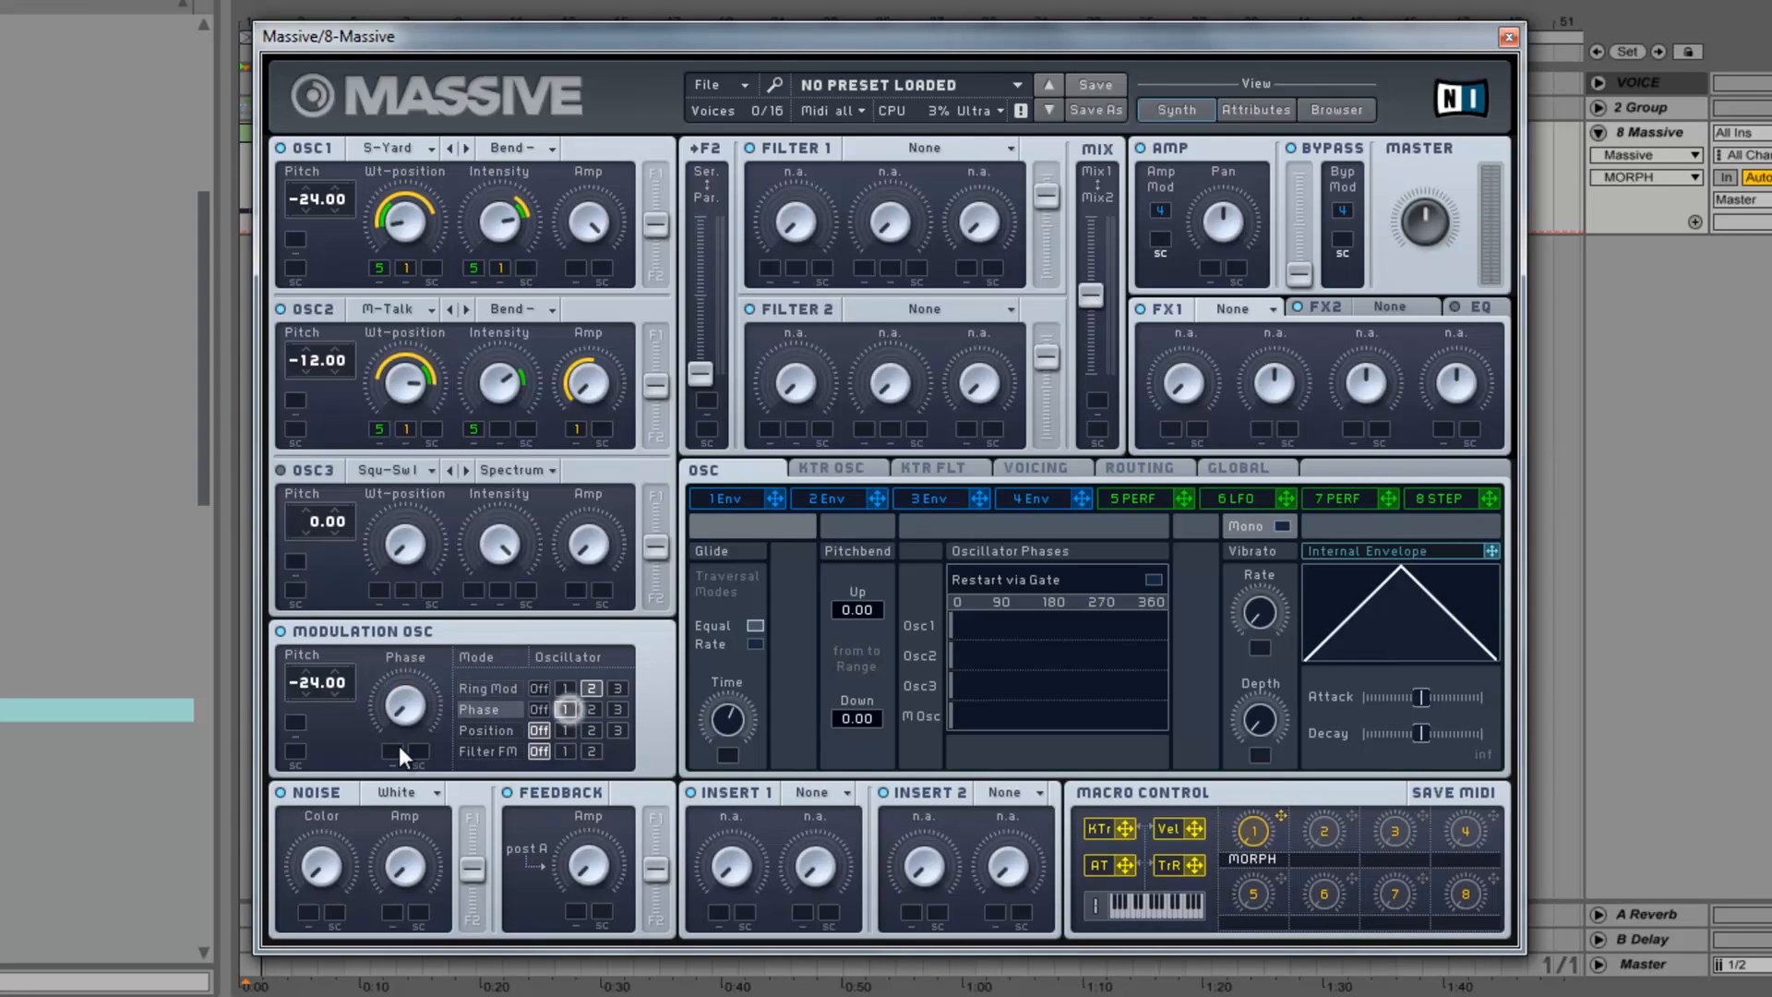
click(408, 707)
mouse_move(411, 716)
mouse_down()
mouse_move(418, 733)
mouse_move(412, 705)
mouse_up()
drag(1182, 498, 413, 744)
Enable position modulation of oscillator 1, raise its amount slightly, and assign Performer 5 to it.
click(497, 731)
click(563, 730)
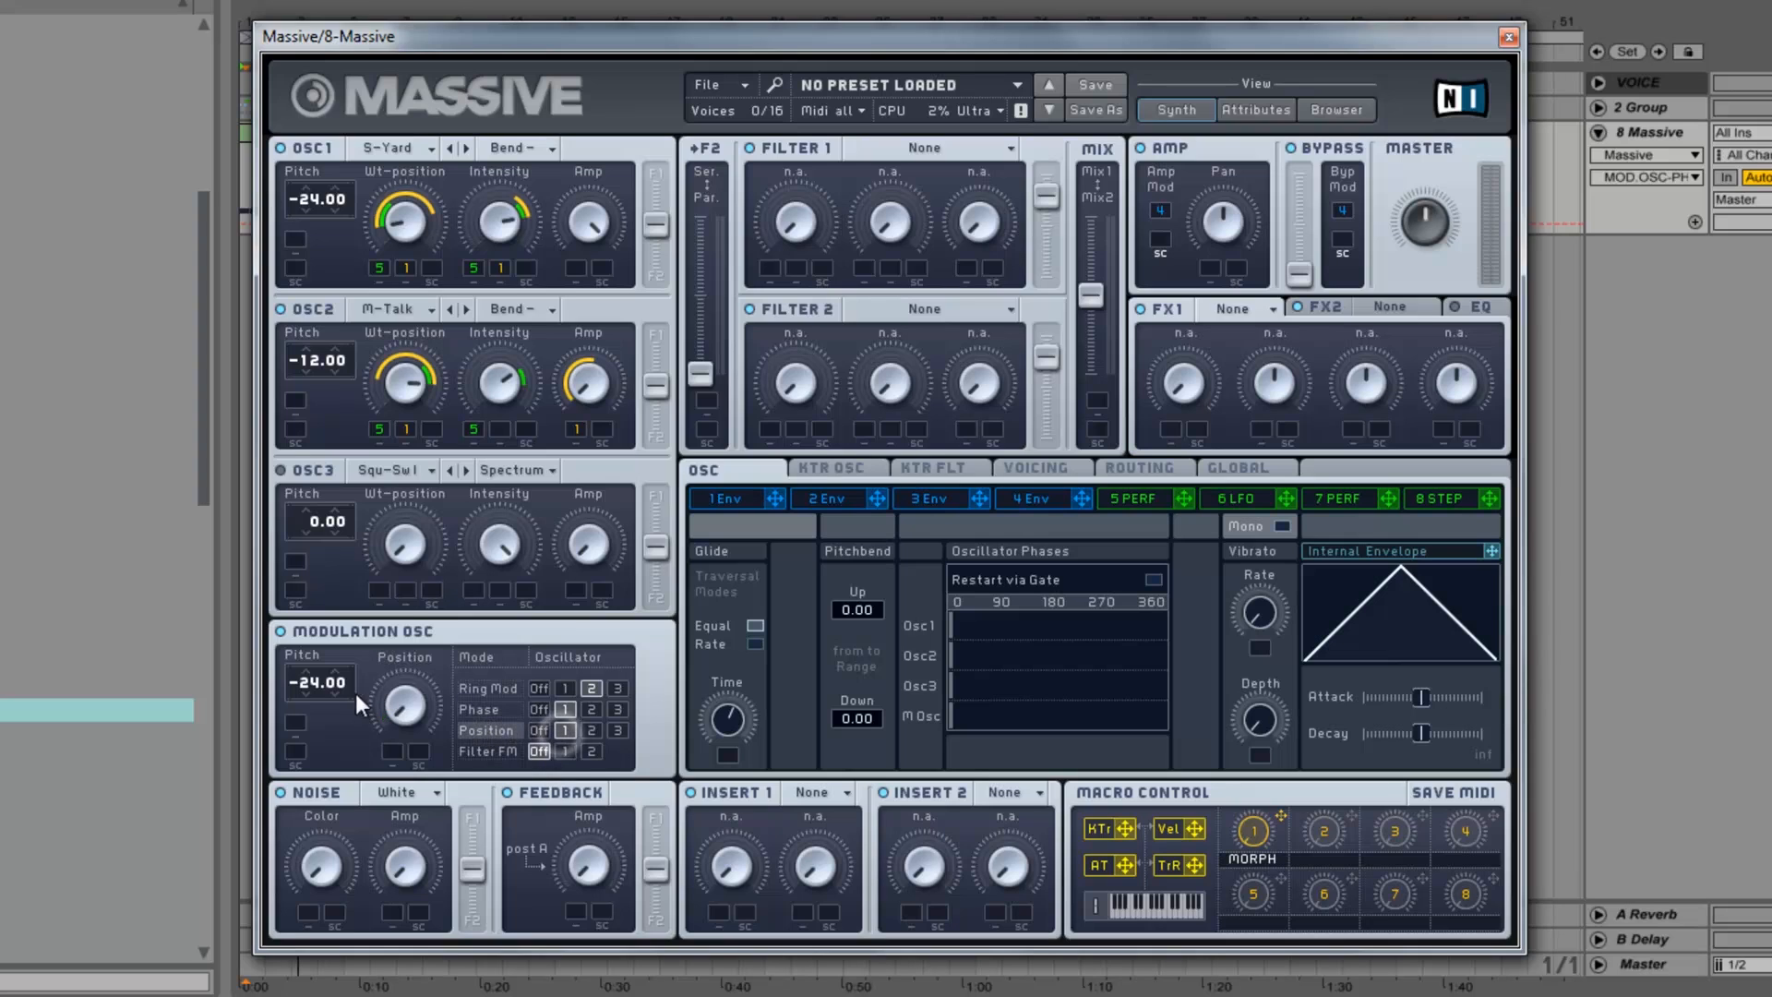
drag(411, 707, 329, 708)
drag(1180, 502, 379, 748)
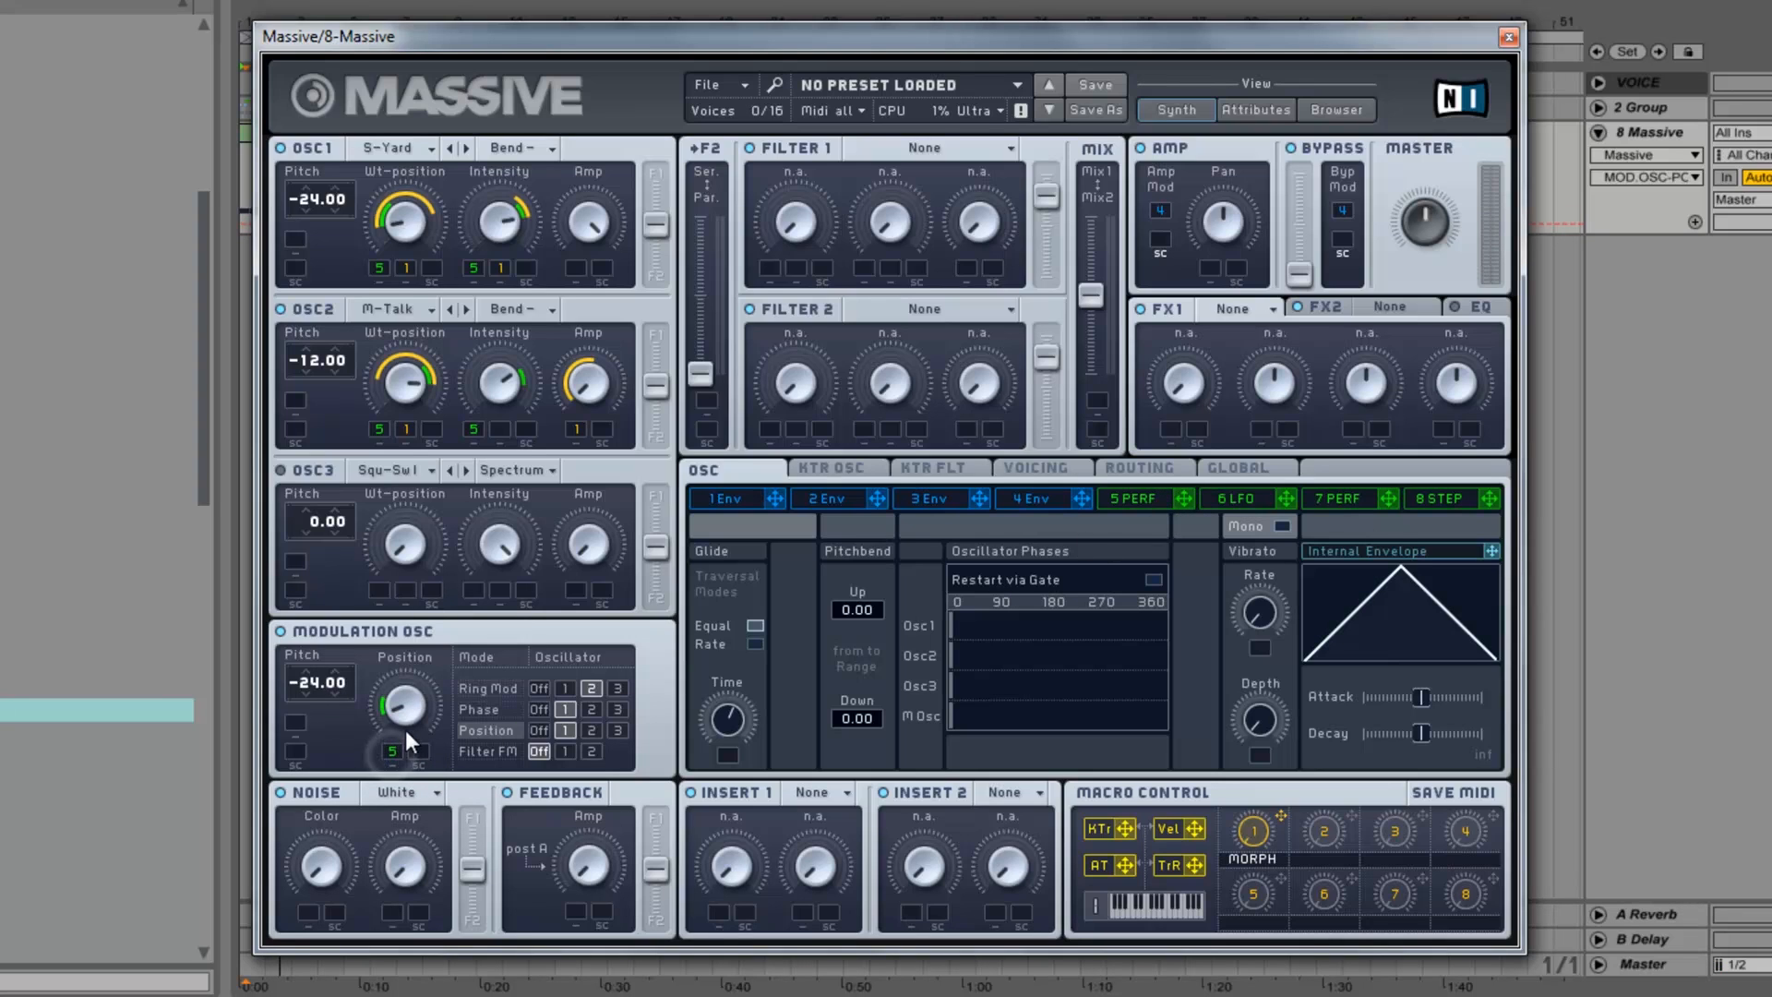
Fine-tune the position modulation amount and its Performer range, comparing oscillator 2 as target before restoring oscillator 1.
key(space)
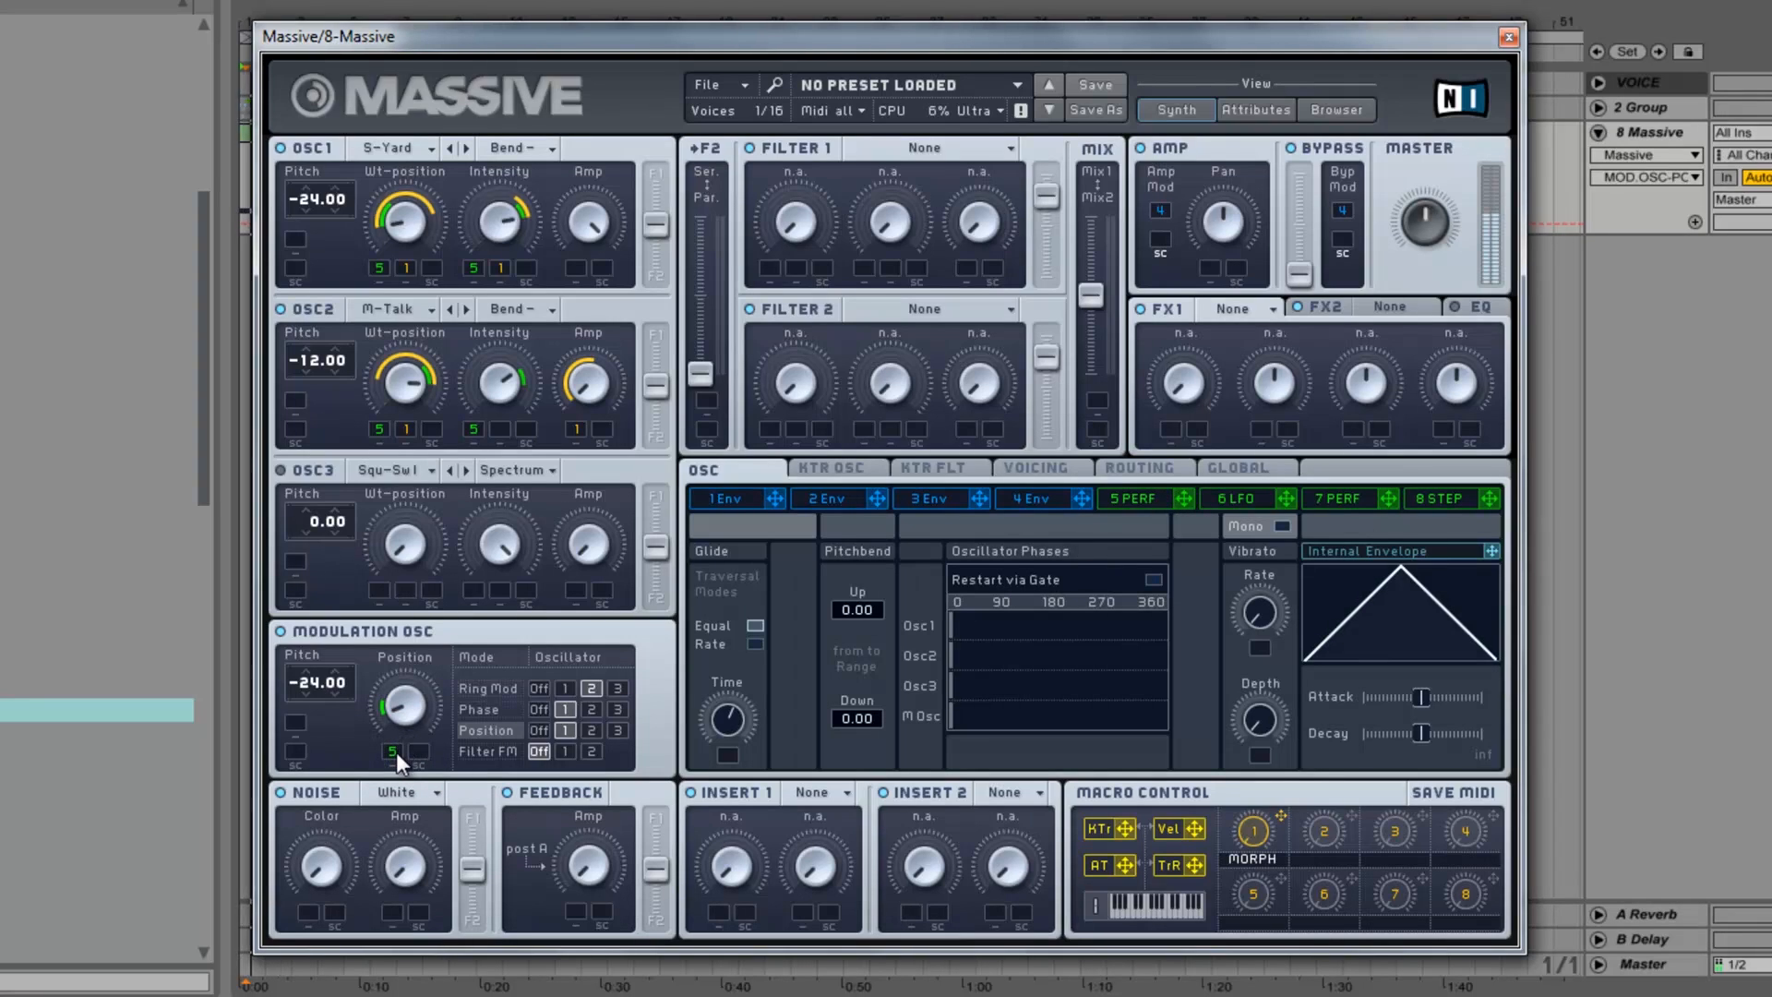
drag(396, 751, 396, 756)
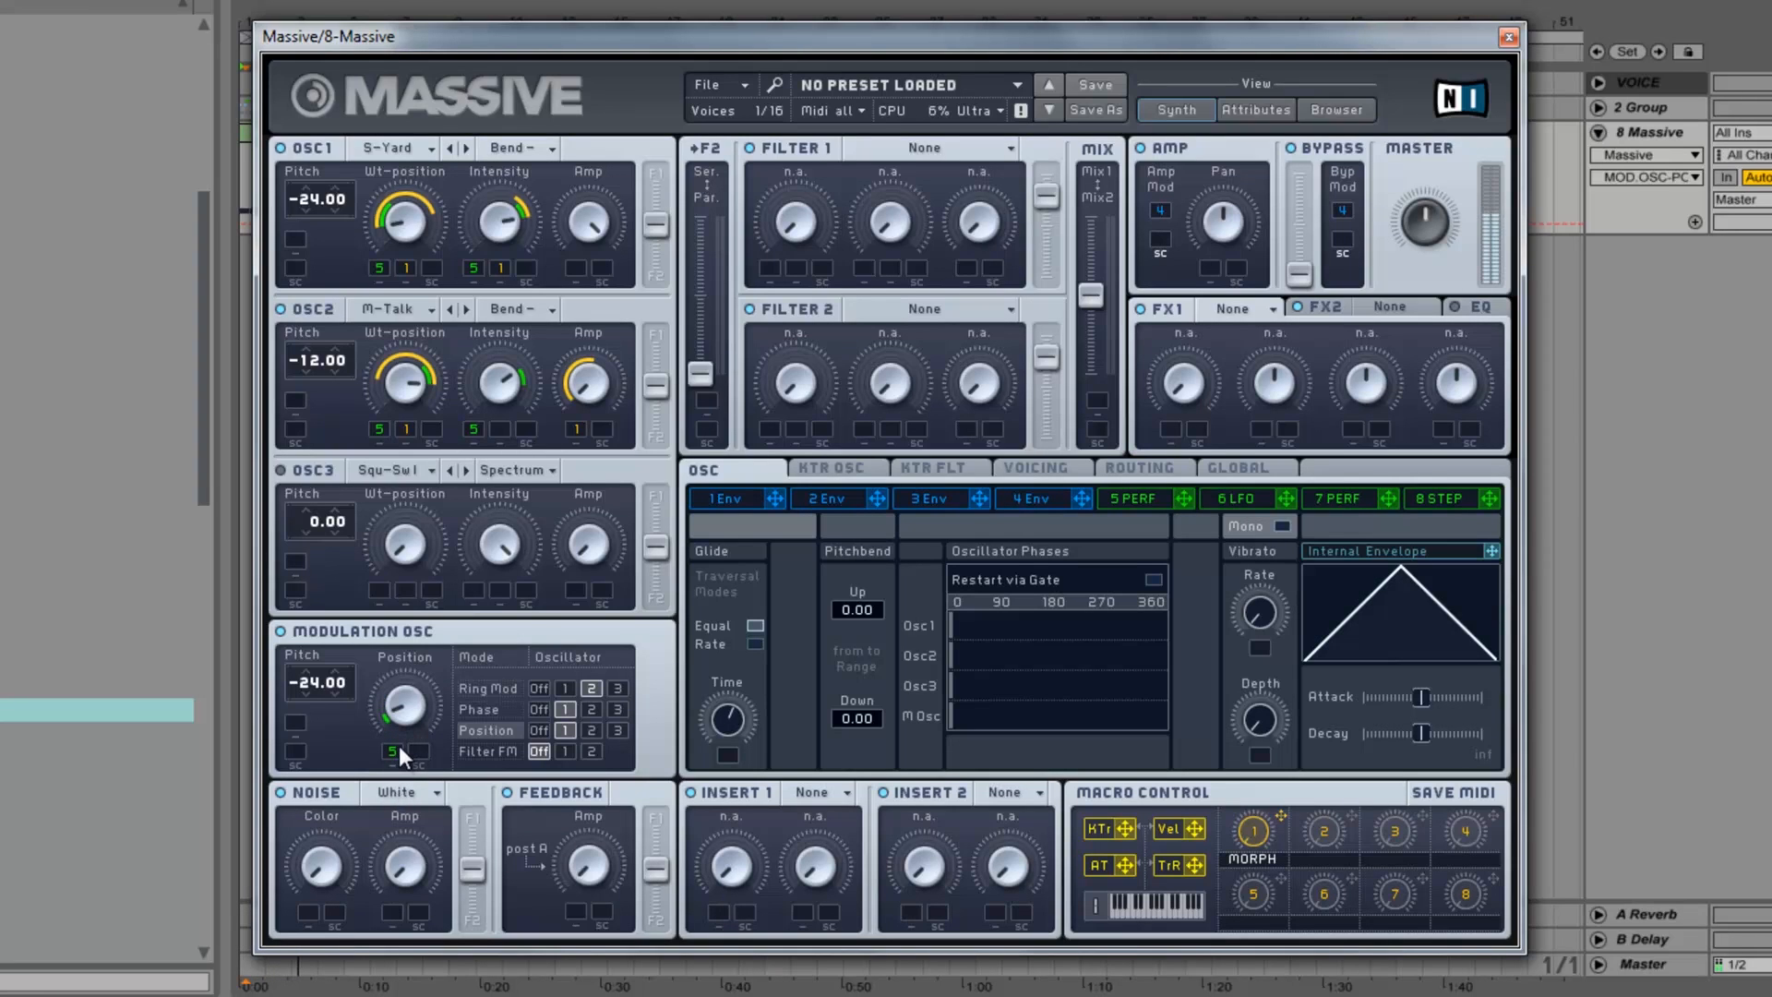
drag(403, 712, 404, 692)
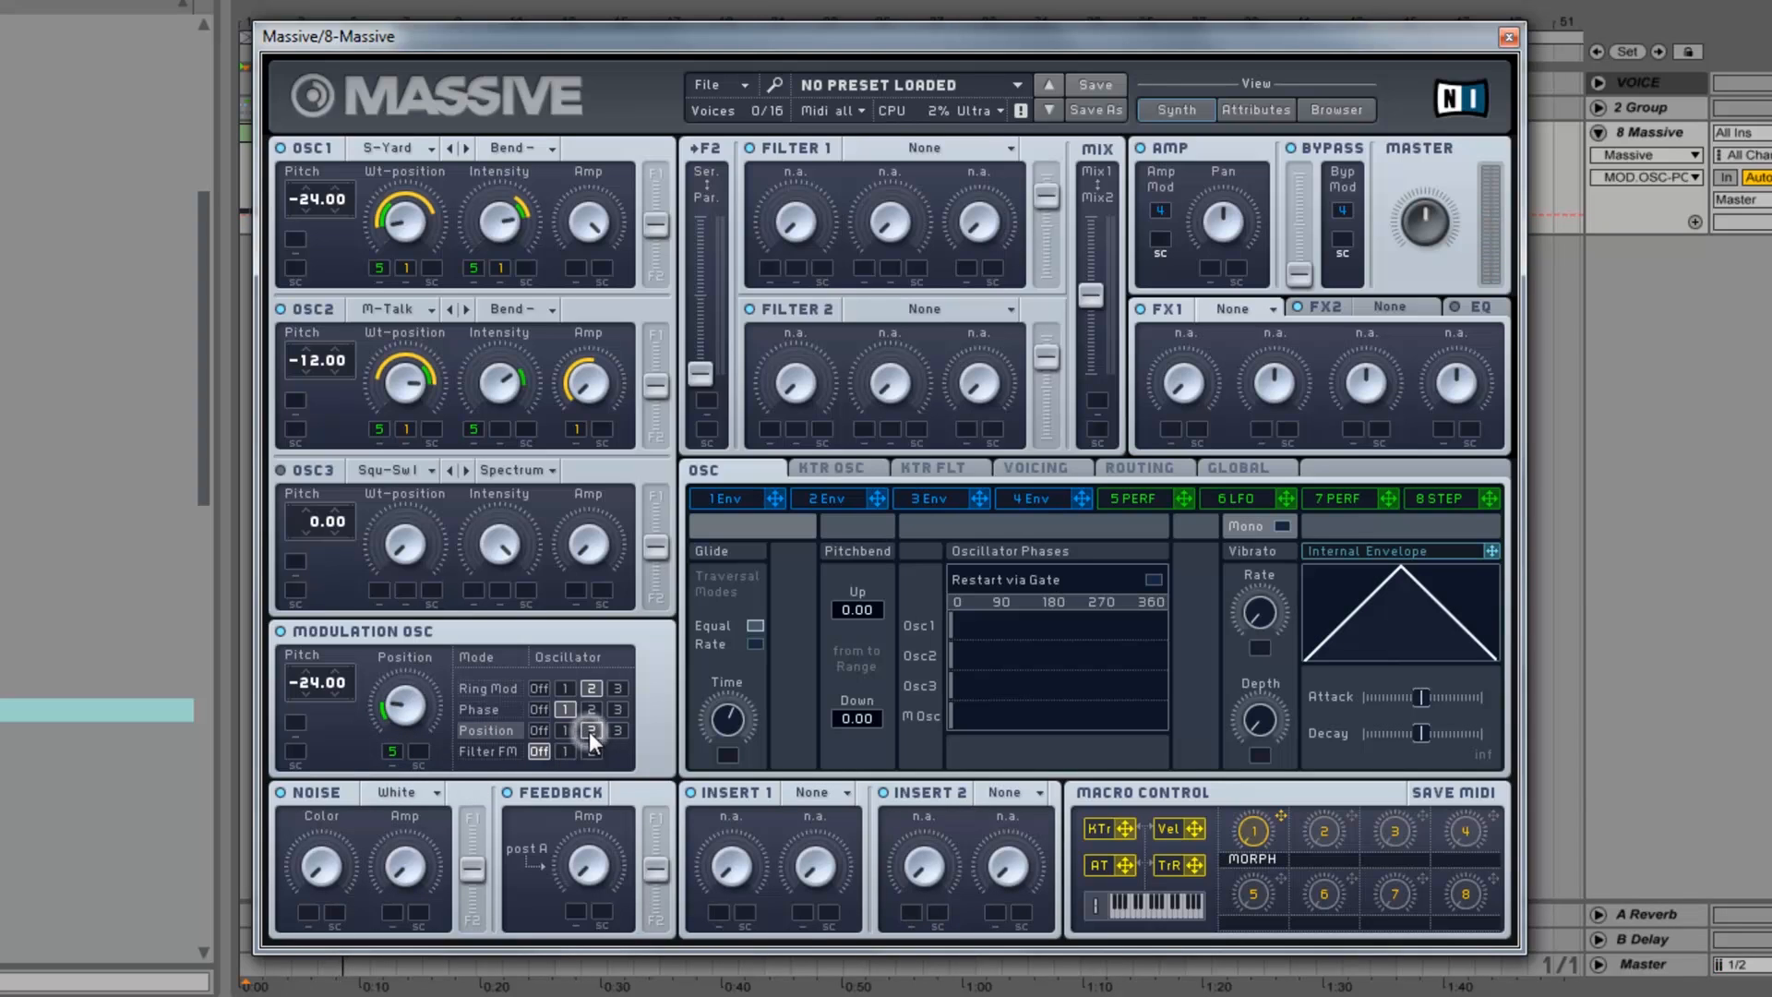
drag(1255, 834, 1278, 626)
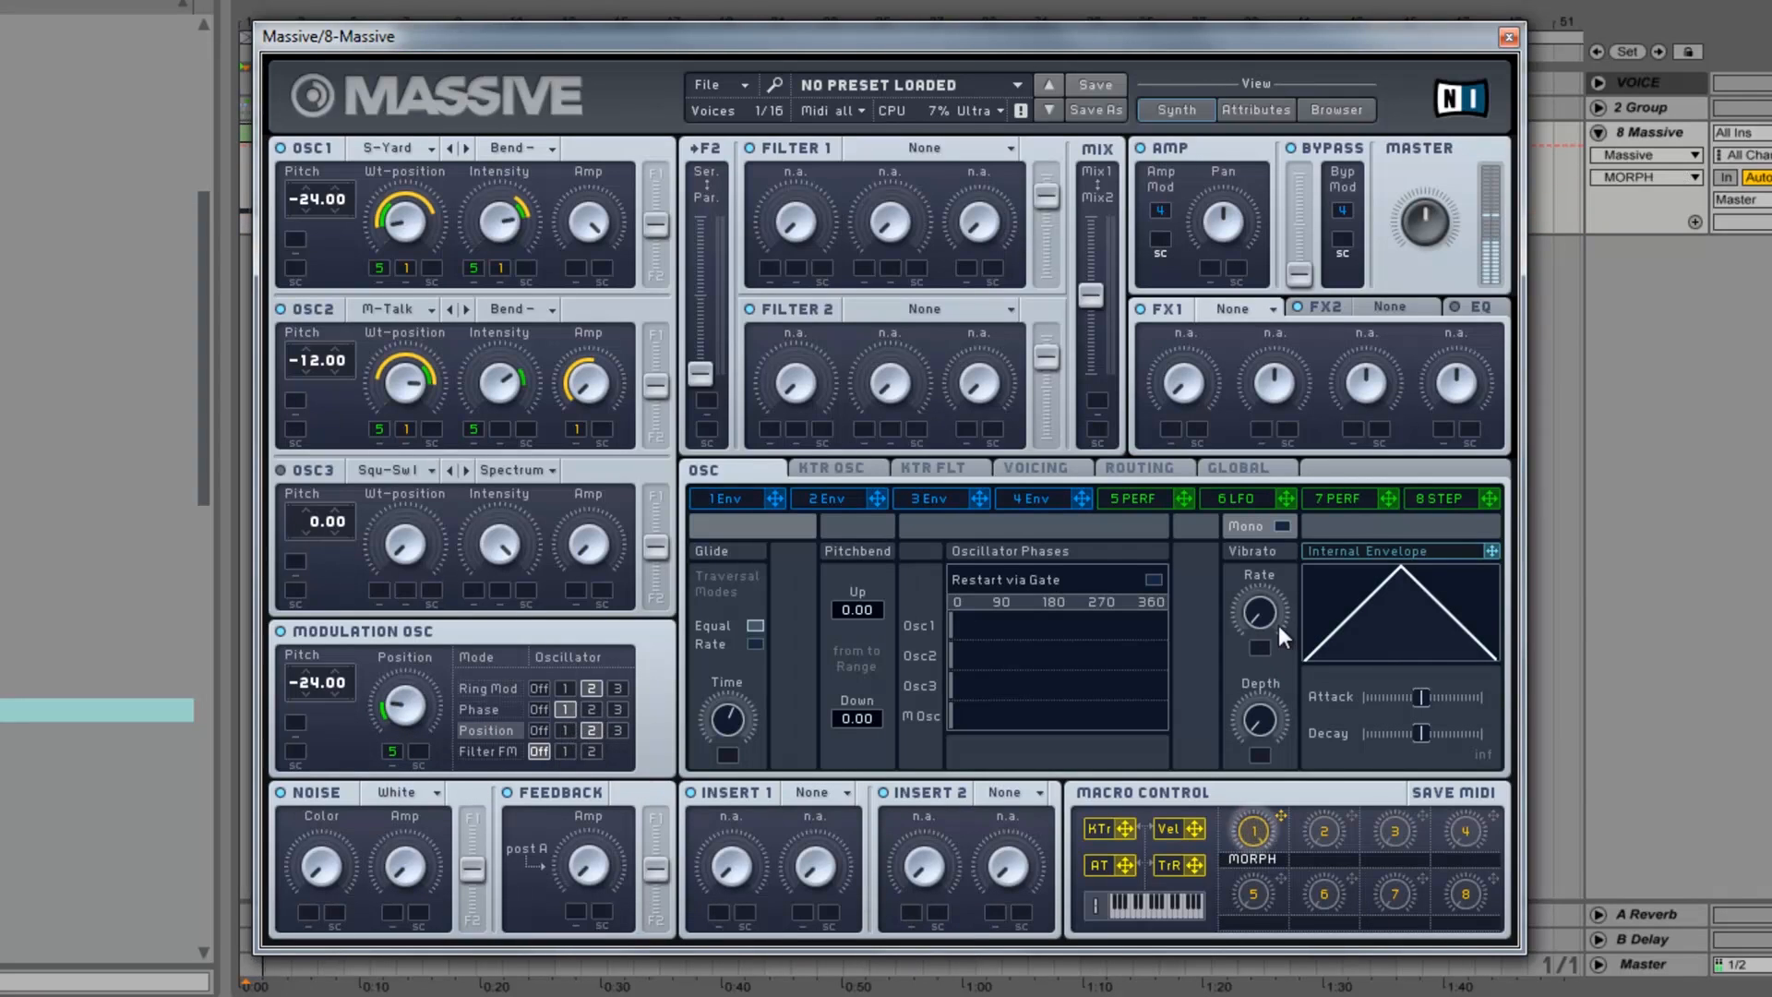
click(565, 729)
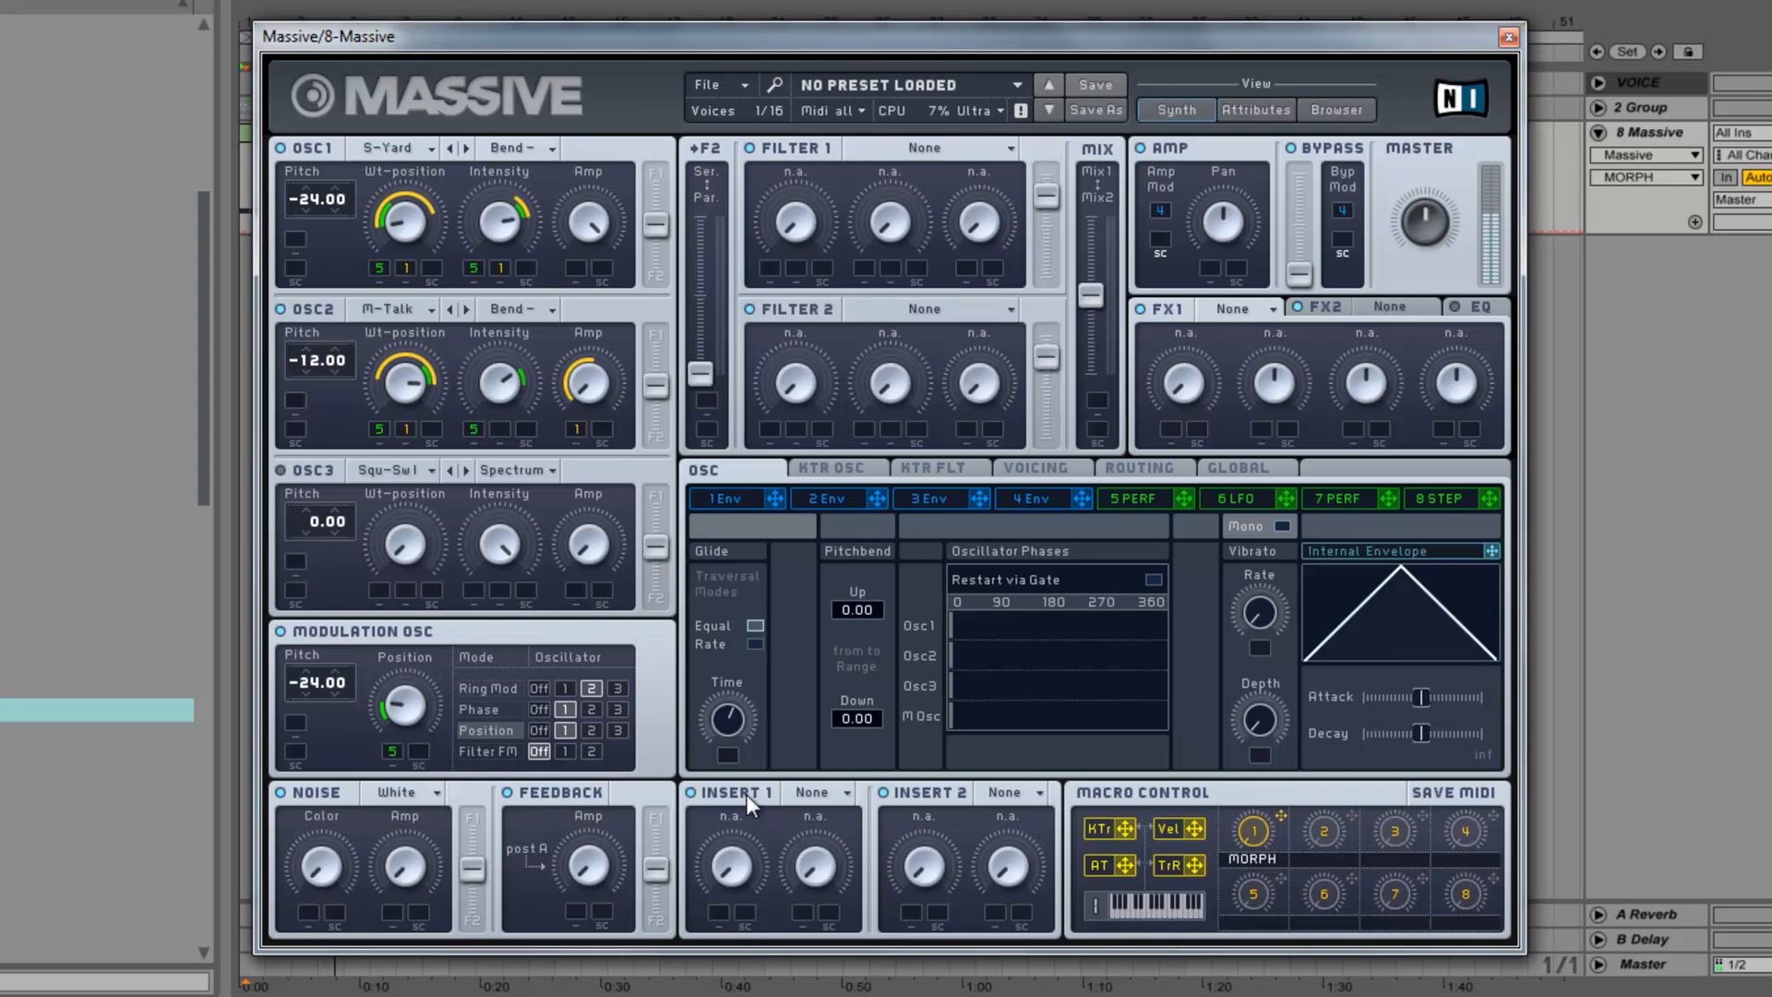
Adjust the rate of LFO 6 and assign the LFO to oscillator 2's wavetable position.
click(567, 751)
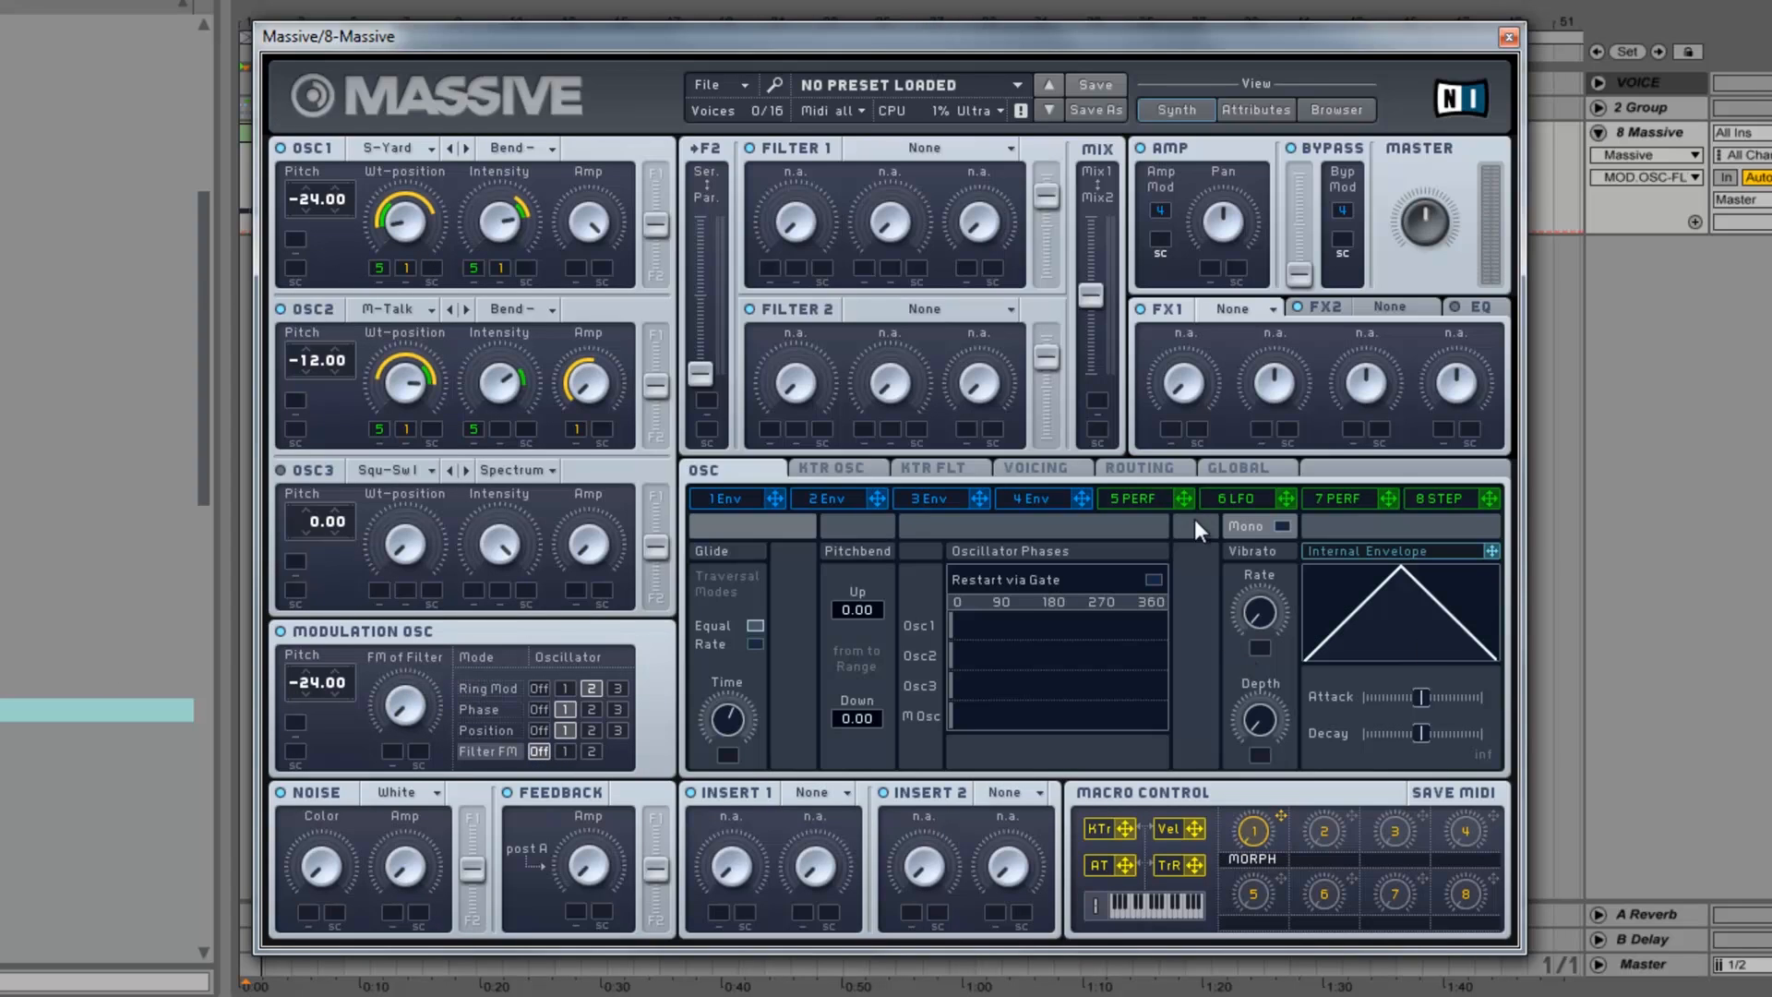
click(1230, 501)
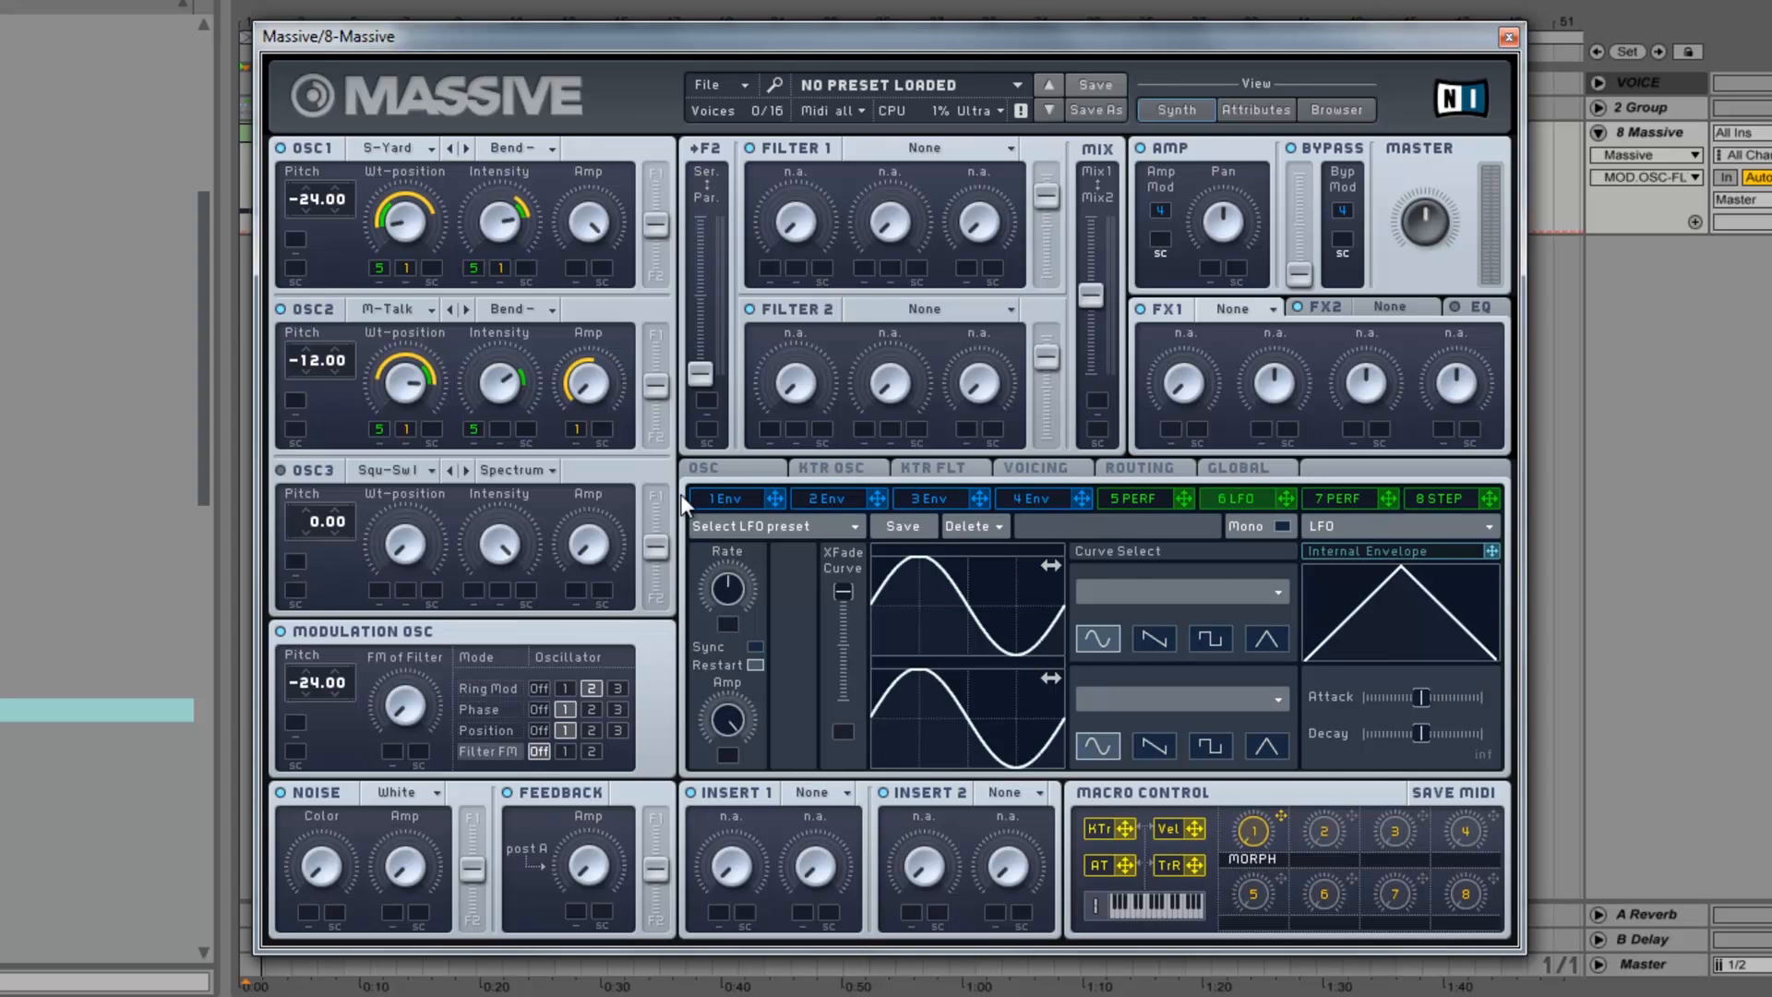
click(719, 592)
drag(710, 606, 711, 580)
drag(1284, 499, 398, 188)
drag(534, 278, 447, 430)
drag(1283, 505, 425, 424)
Audition the MORPH macro and LFO amp, and give LFO 6 a wide downward range on oscillator 2's wavetable position.
click(1253, 830)
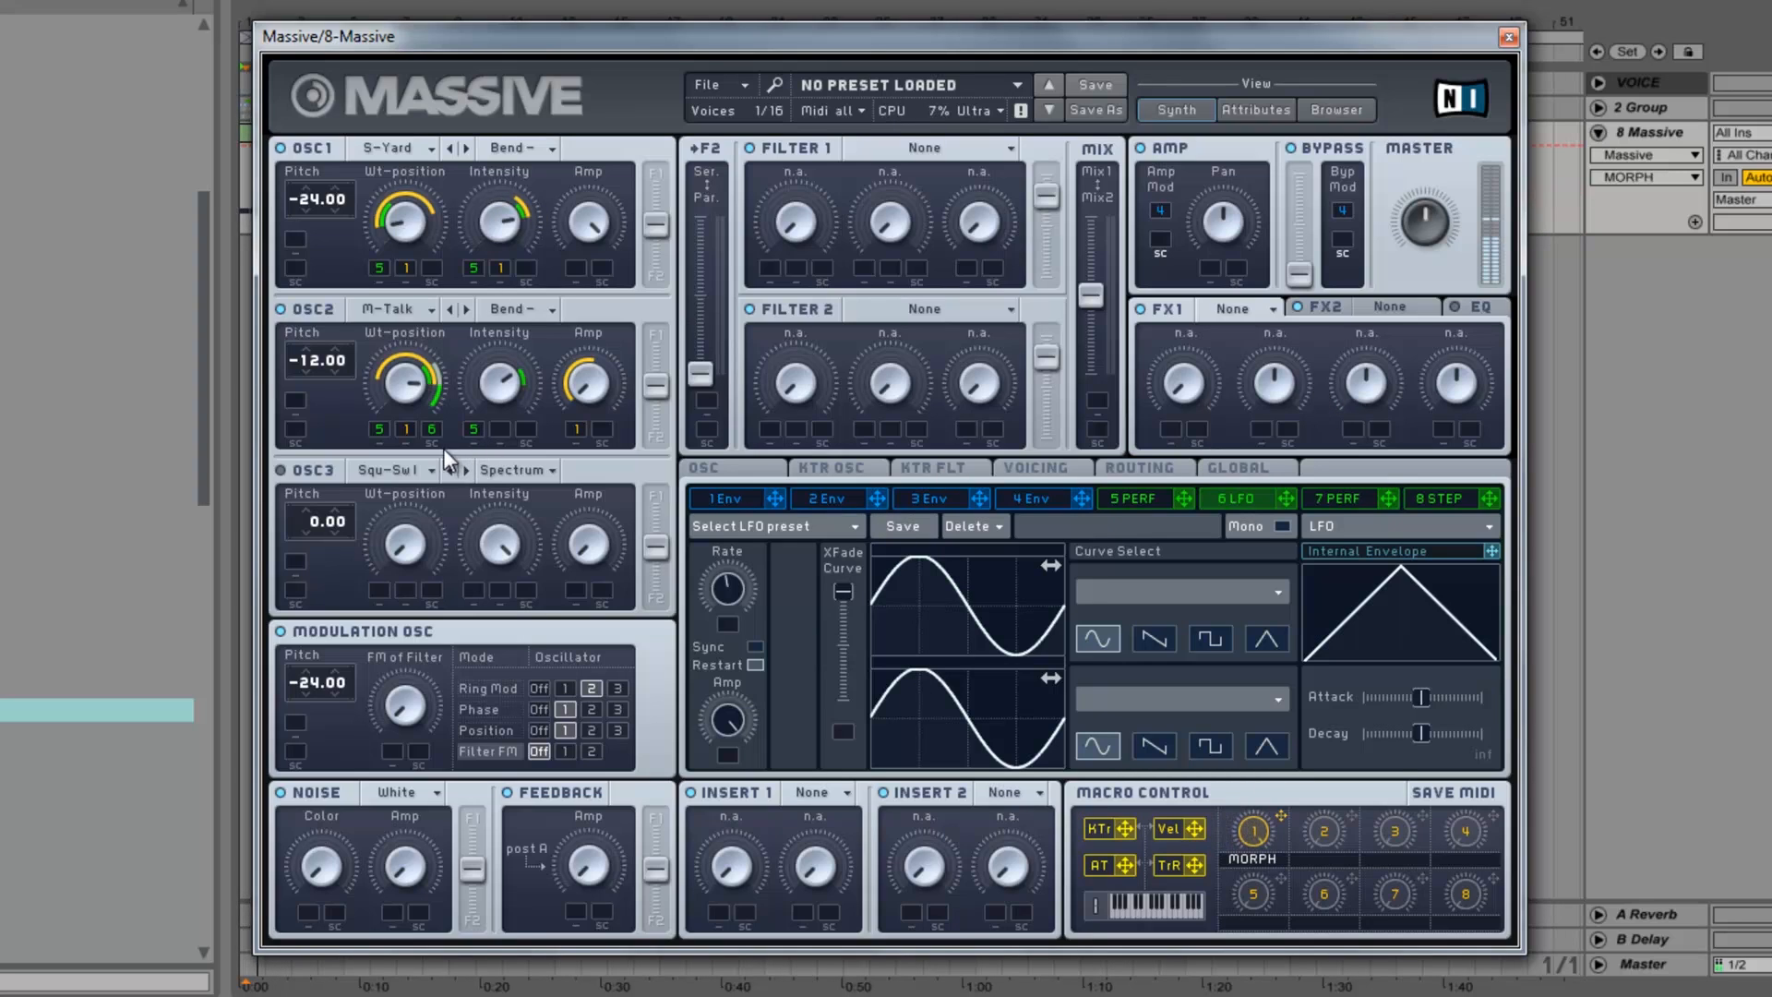
click(728, 718)
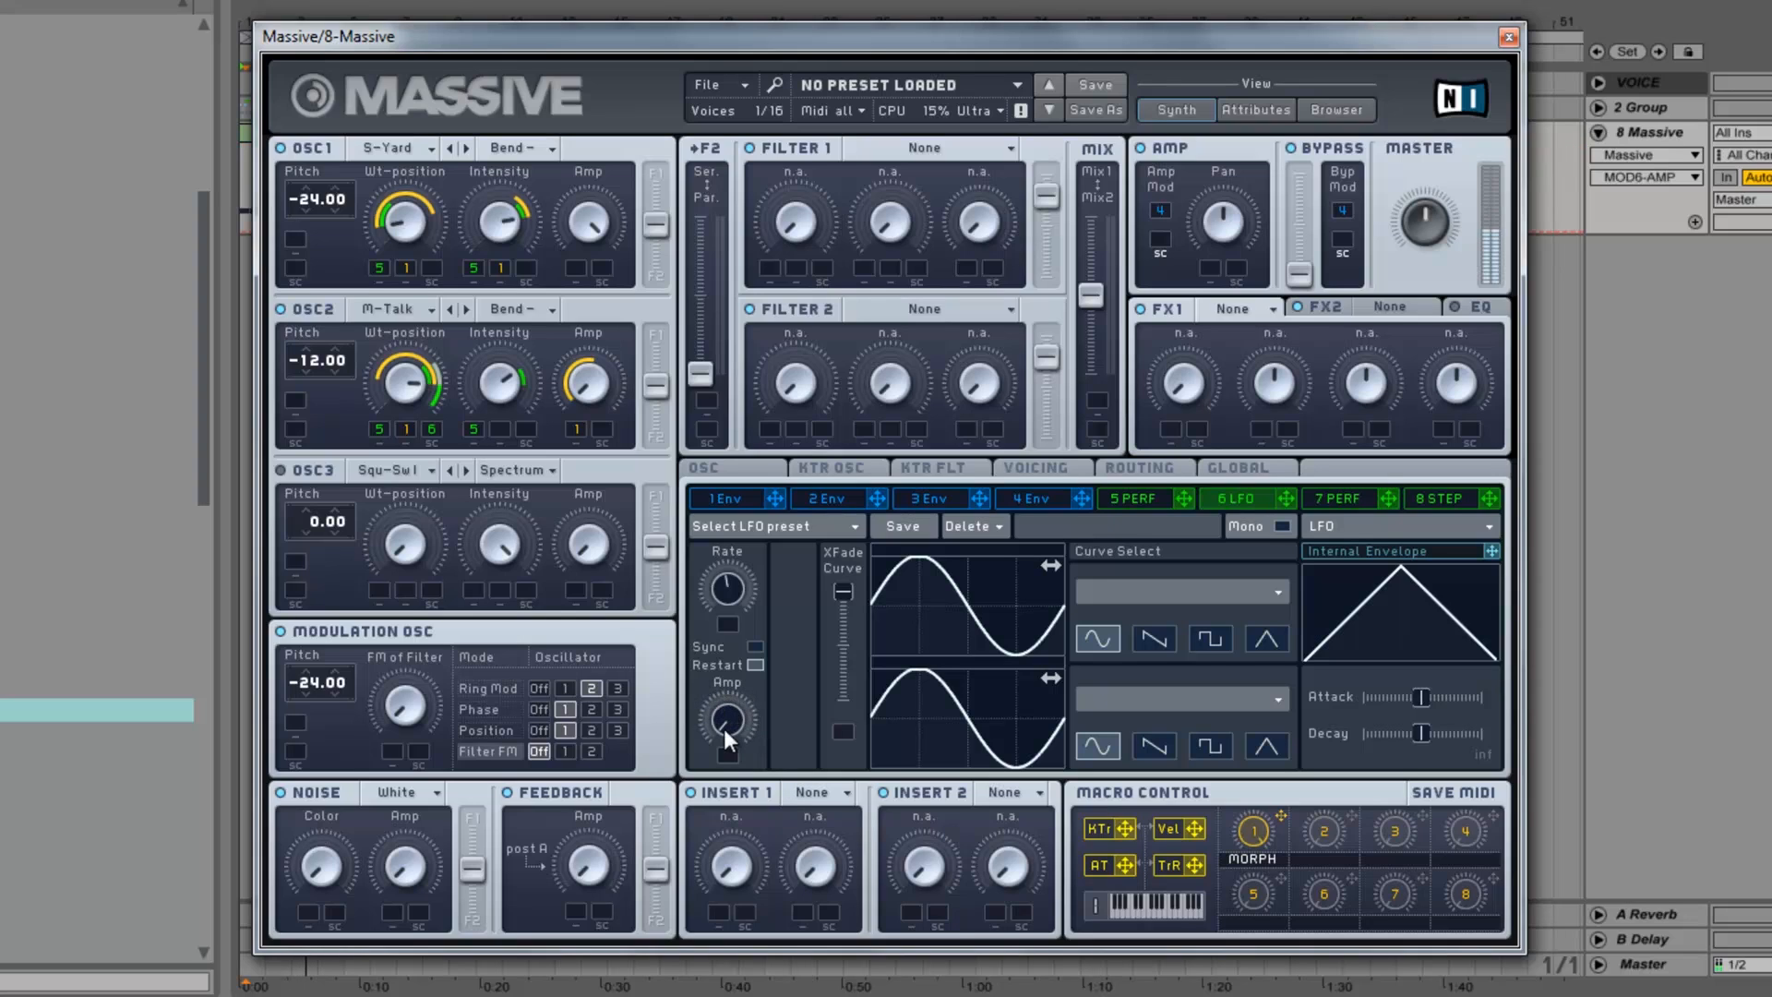
drag(431, 431, 439, 346)
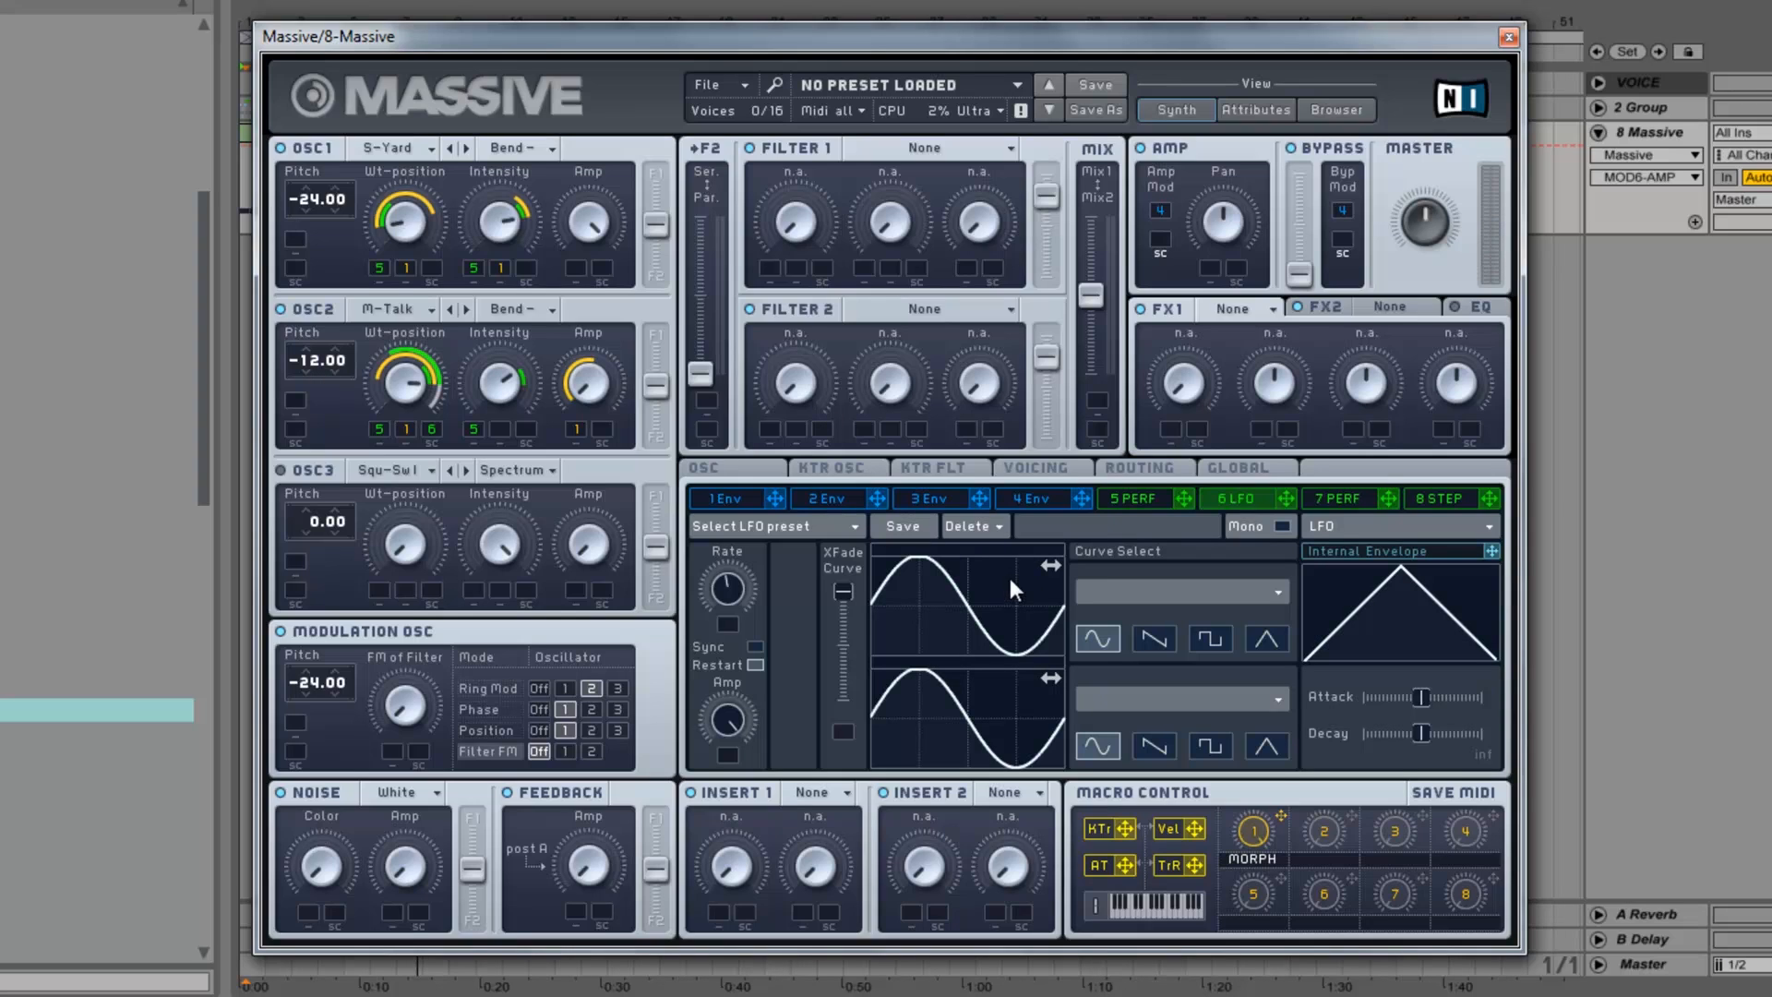
Try the Sinus uni curve and a crossfade sweep on LFO 6, and set its first curve to Chineese Roof.
click(1155, 595)
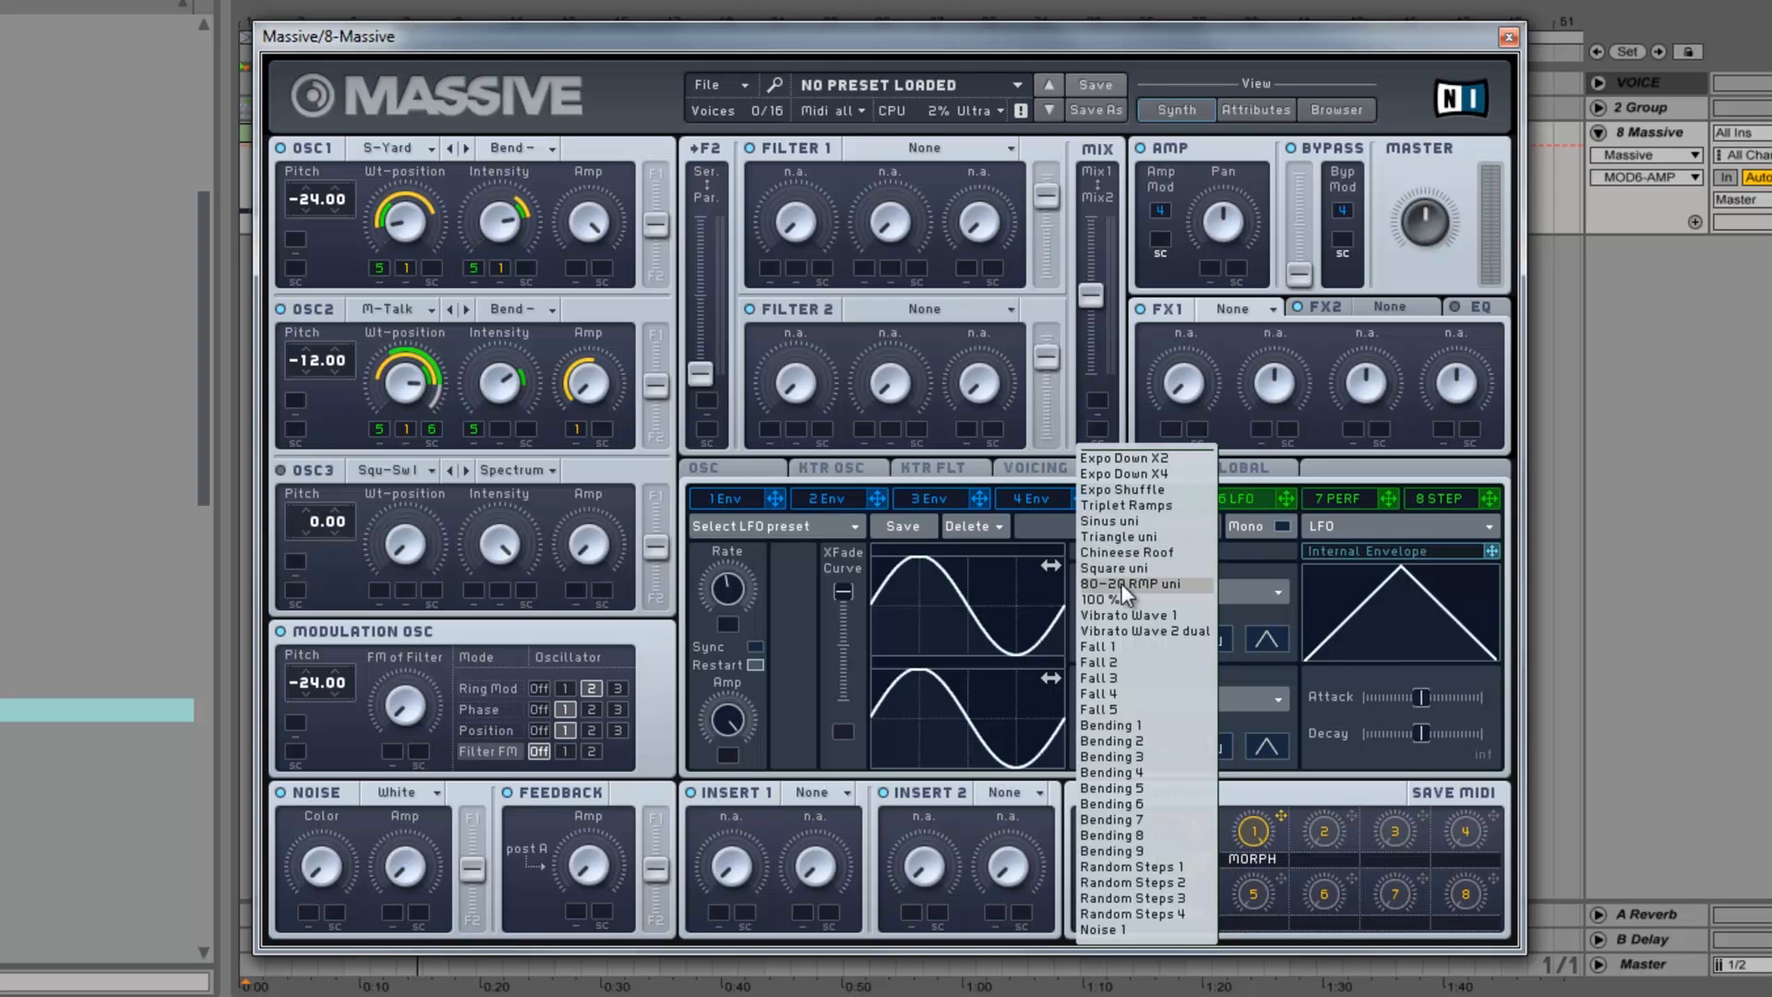
click(1126, 528)
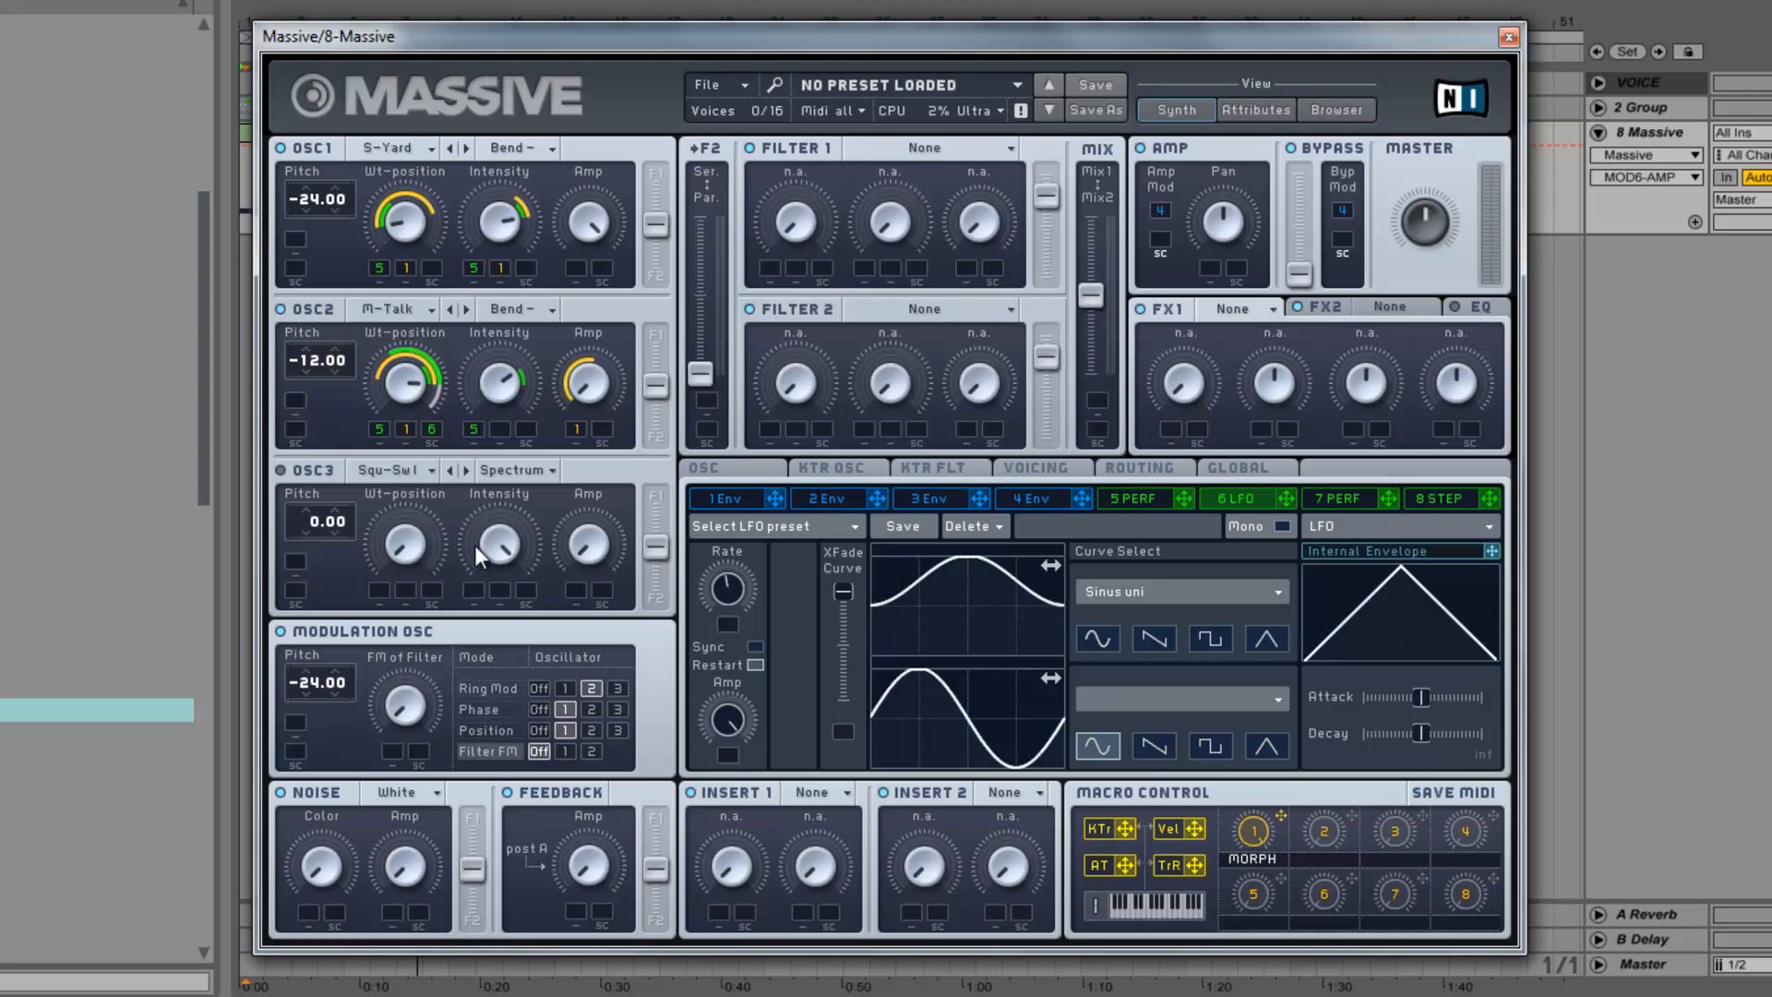
drag(845, 589, 844, 699)
drag(851, 688, 894, 475)
click(1161, 595)
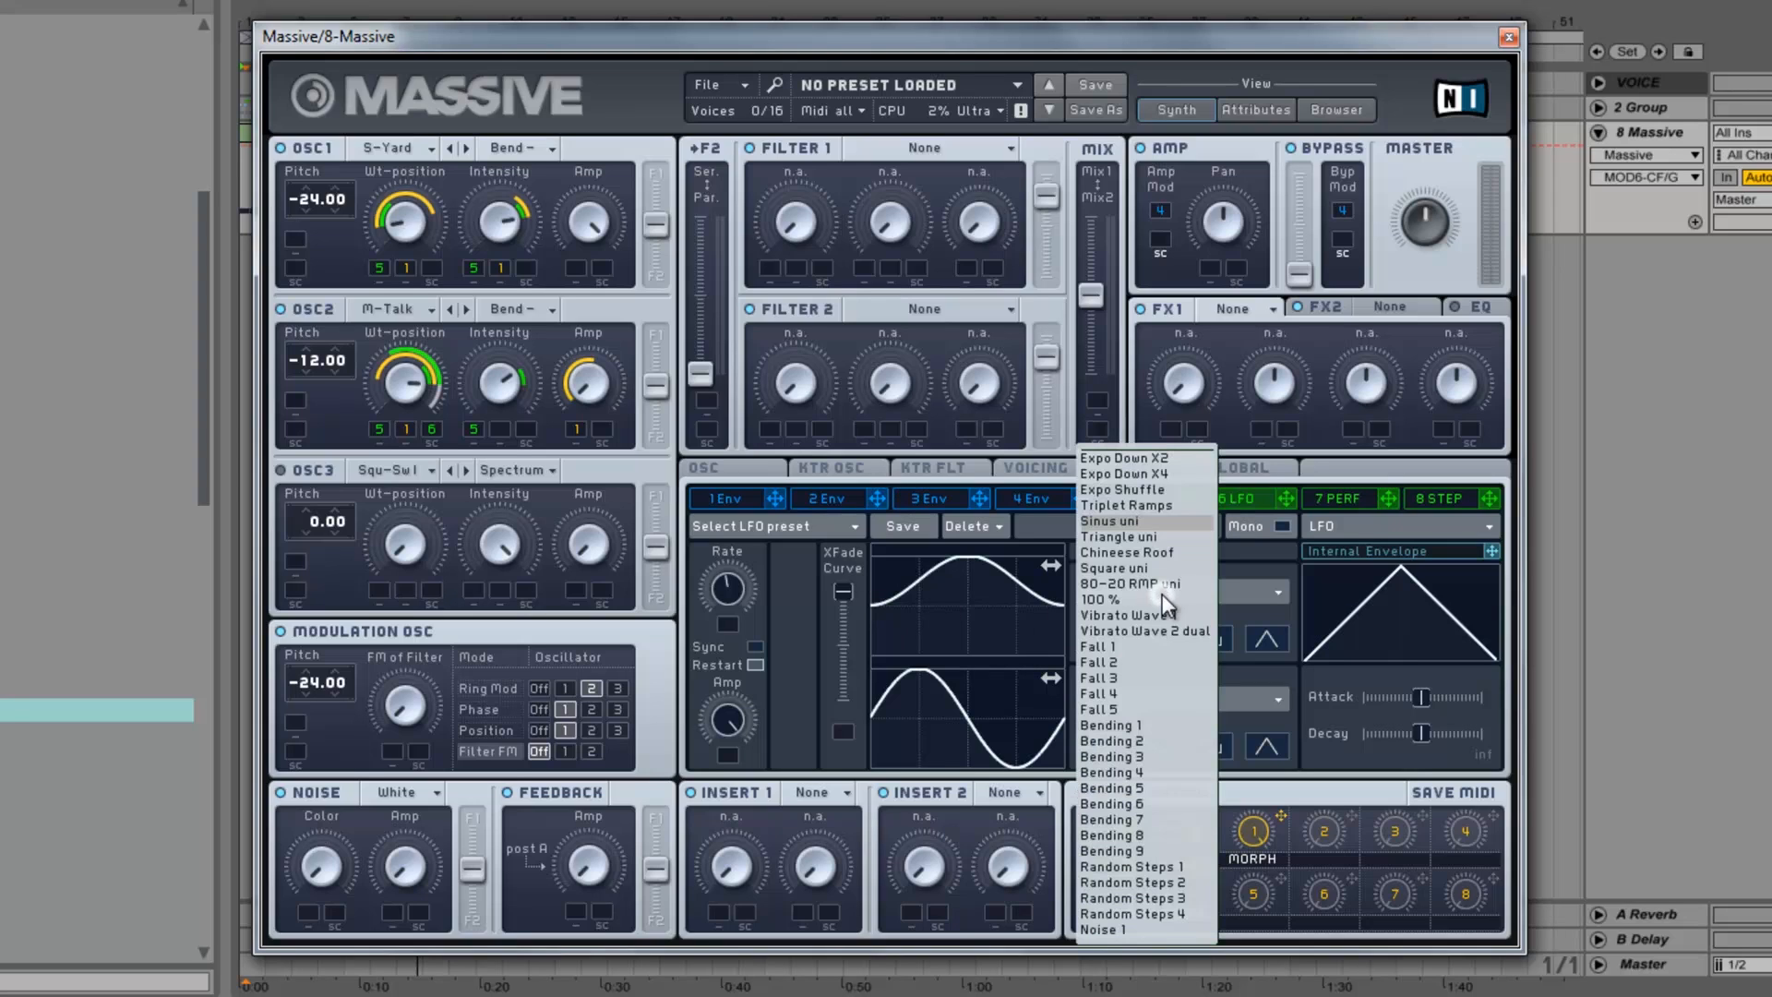
click(1150, 550)
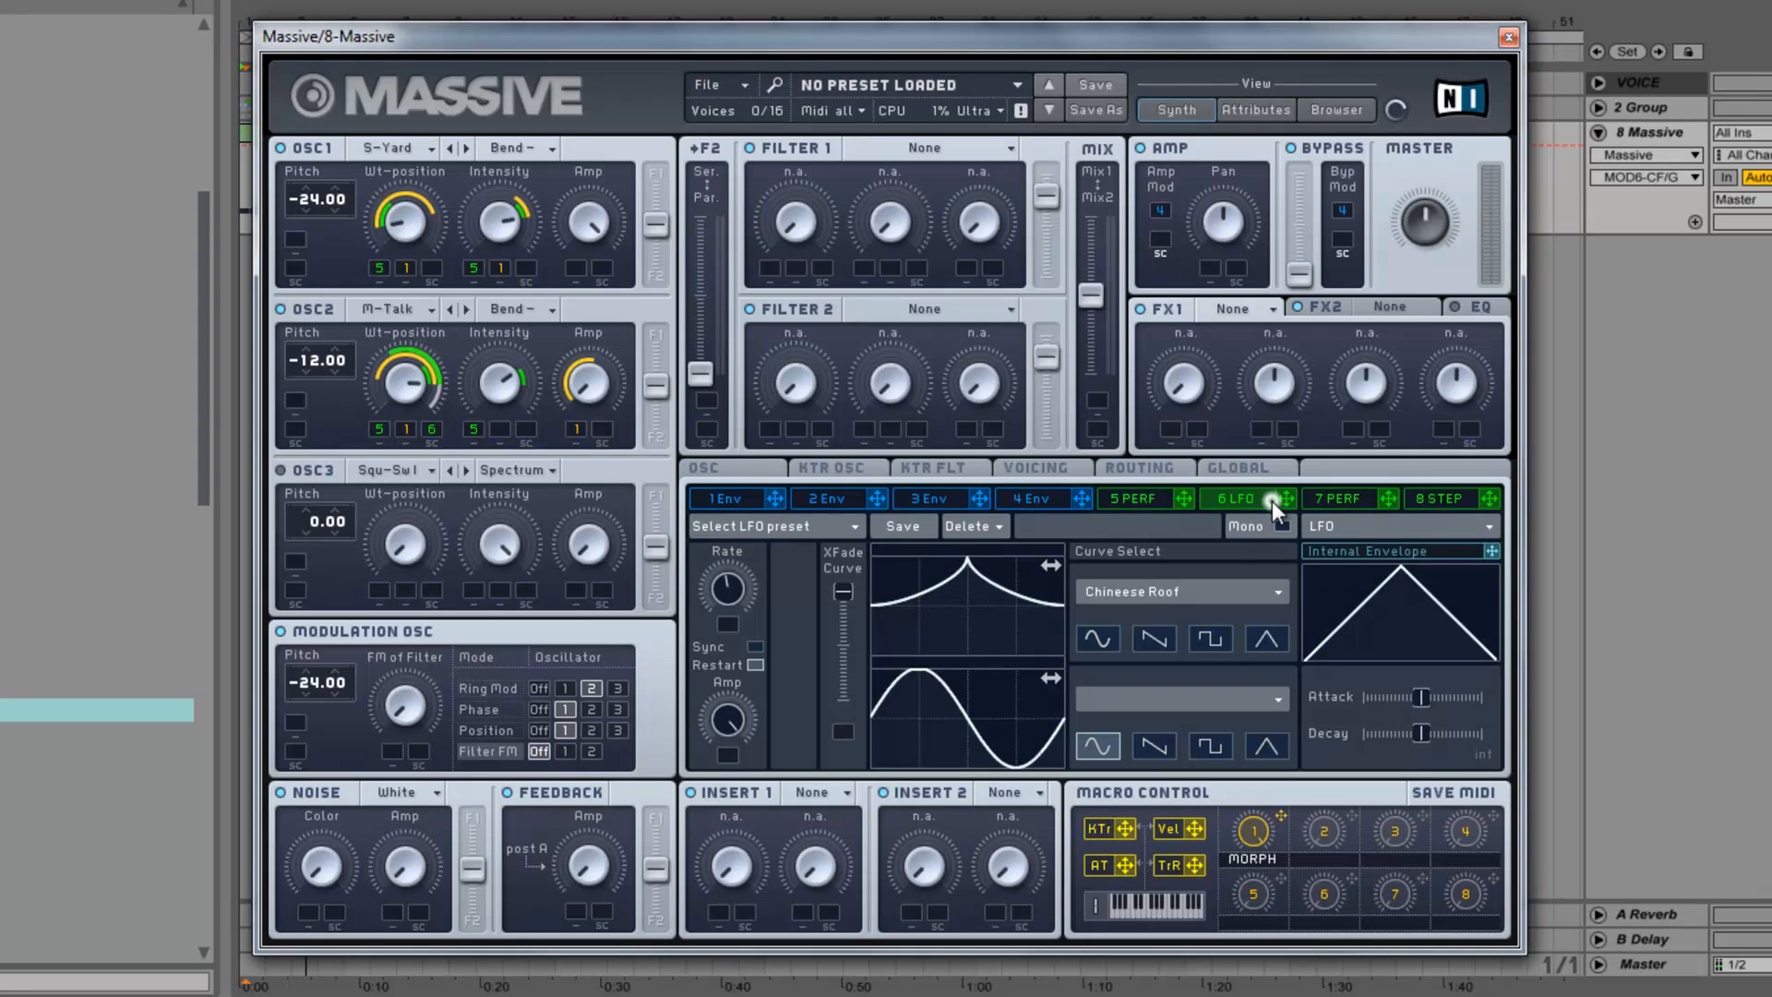
Assign LFO 6 to oscillator 2's intensity and fine-tune the LFO rate.
drag(1279, 499, 495, 434)
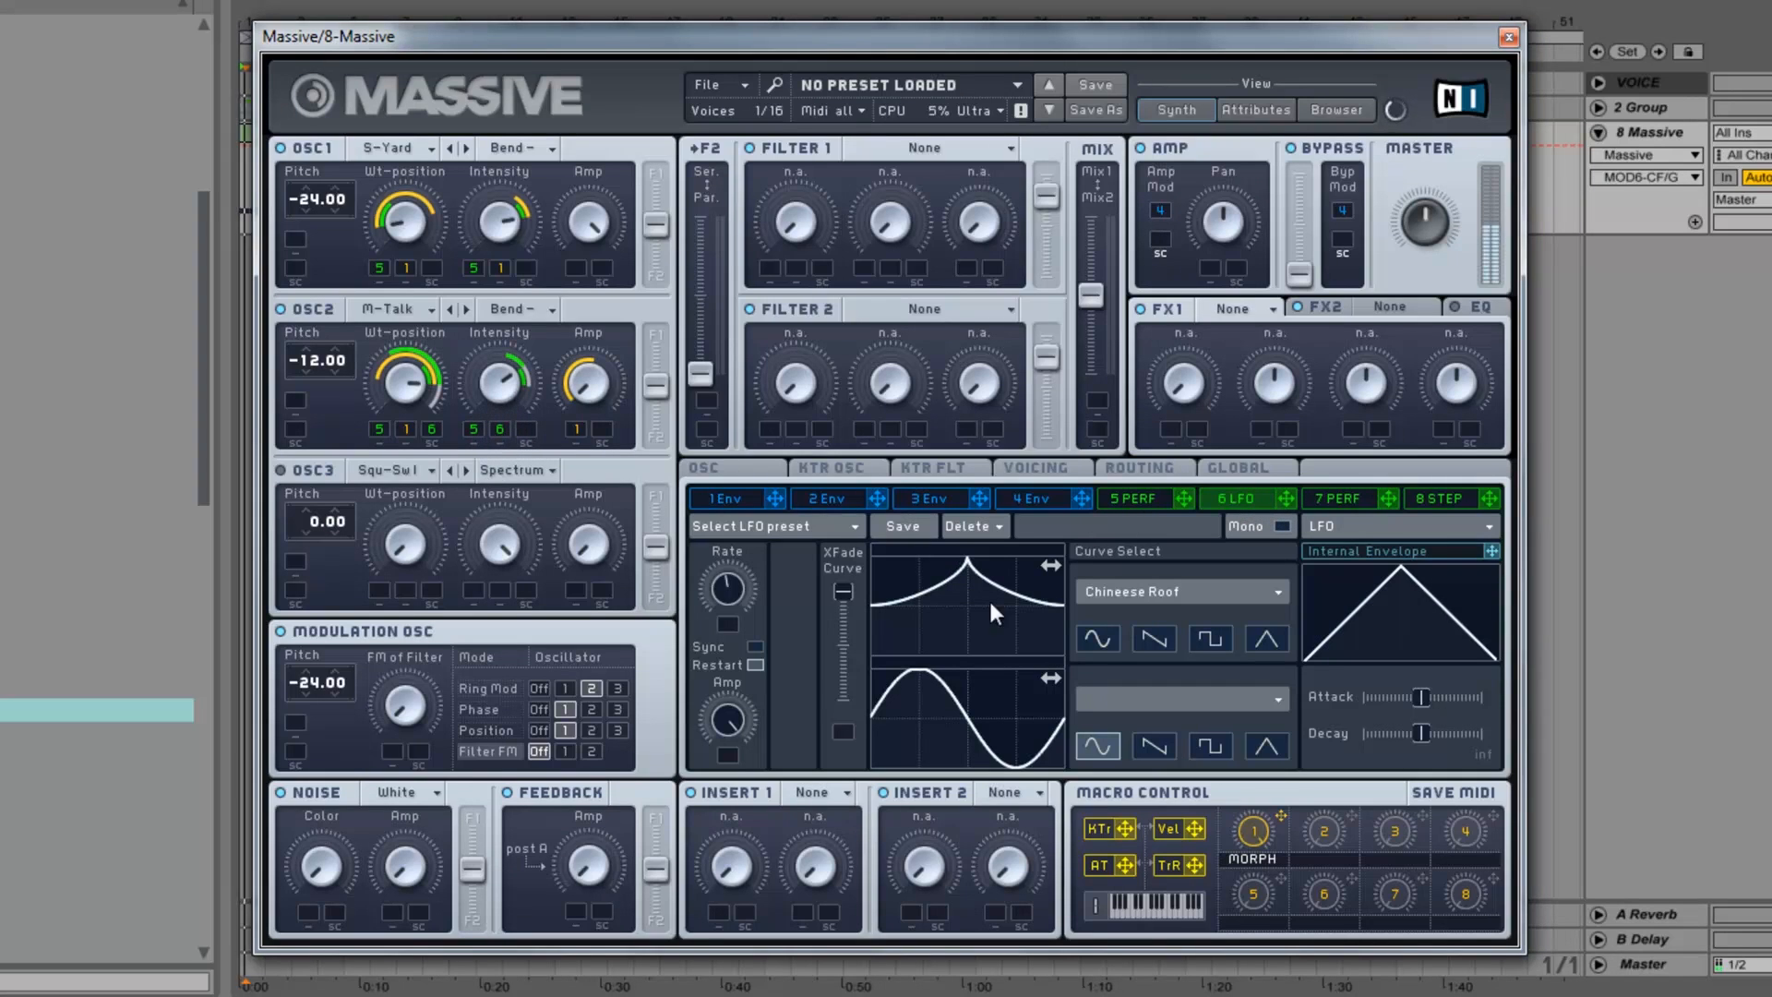
click(732, 593)
mouse_move(728, 573)
mouse_down()
mouse_move(710, 640)
mouse_move(733, 579)
mouse_up()
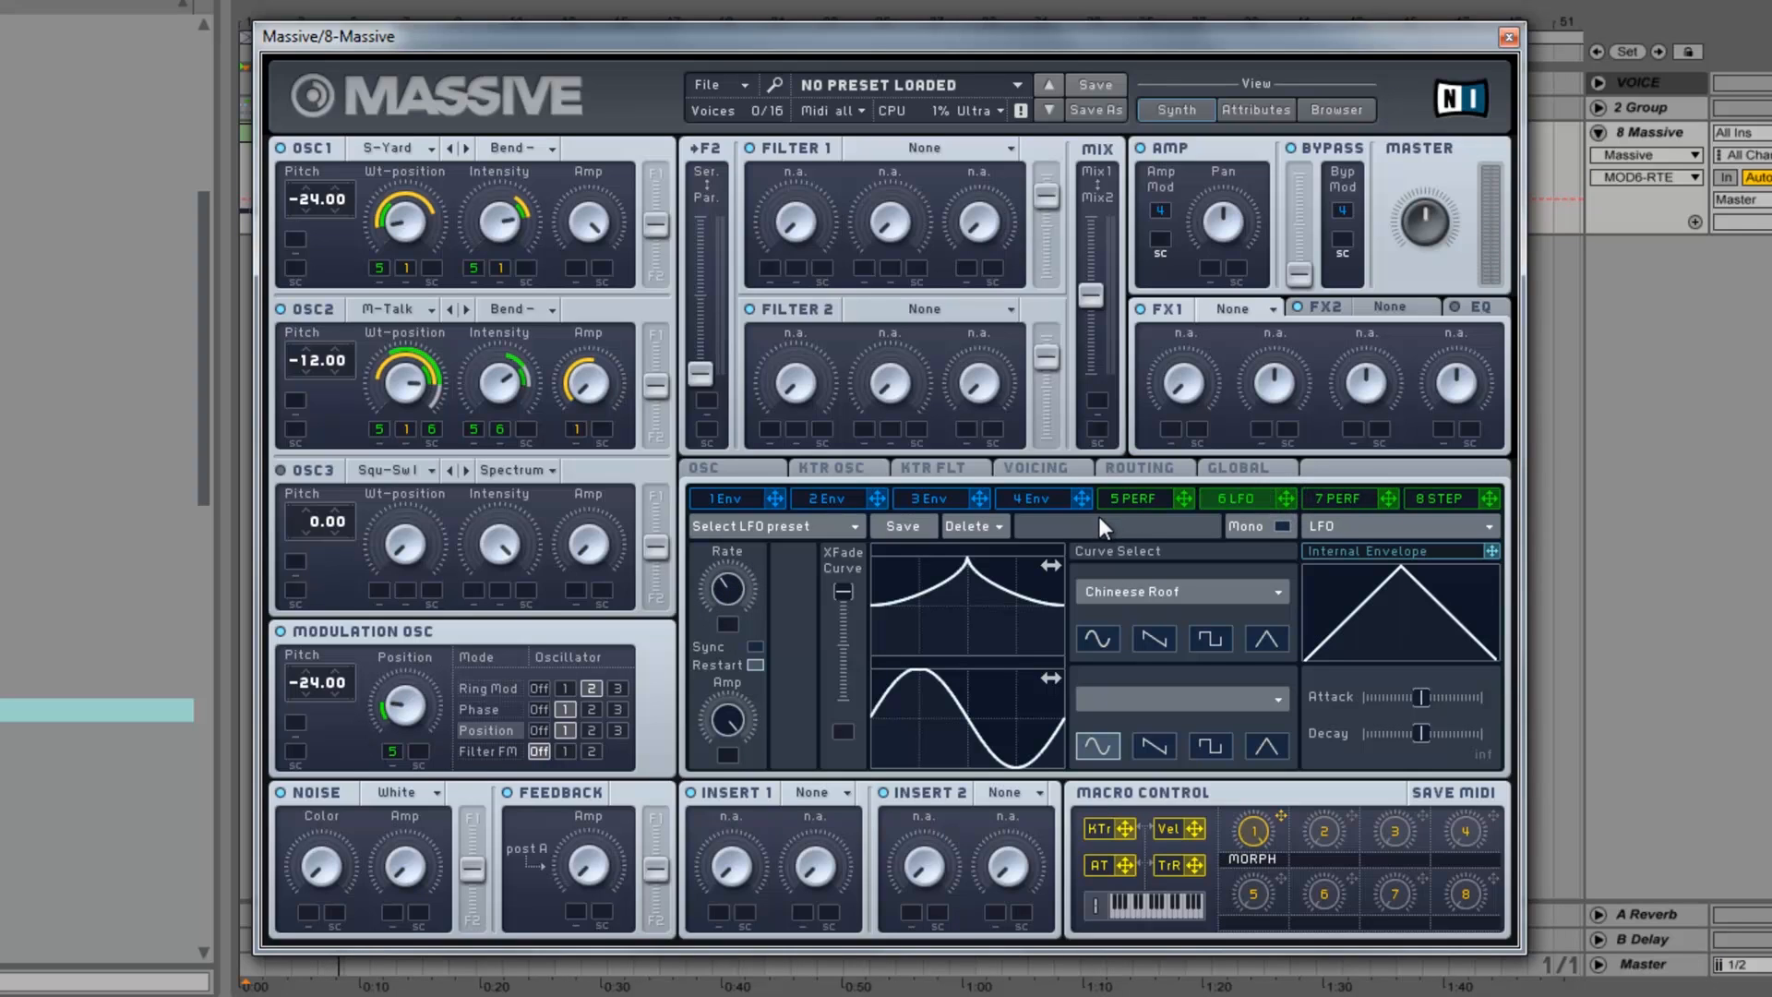
Assign LFO 6 to the modulation oscillator's position and oscillator 2's amp, then audition the MORPH macro and fine-tune the LFO rate.
drag(1292, 500, 434, 755)
drag(1286, 502, 630, 375)
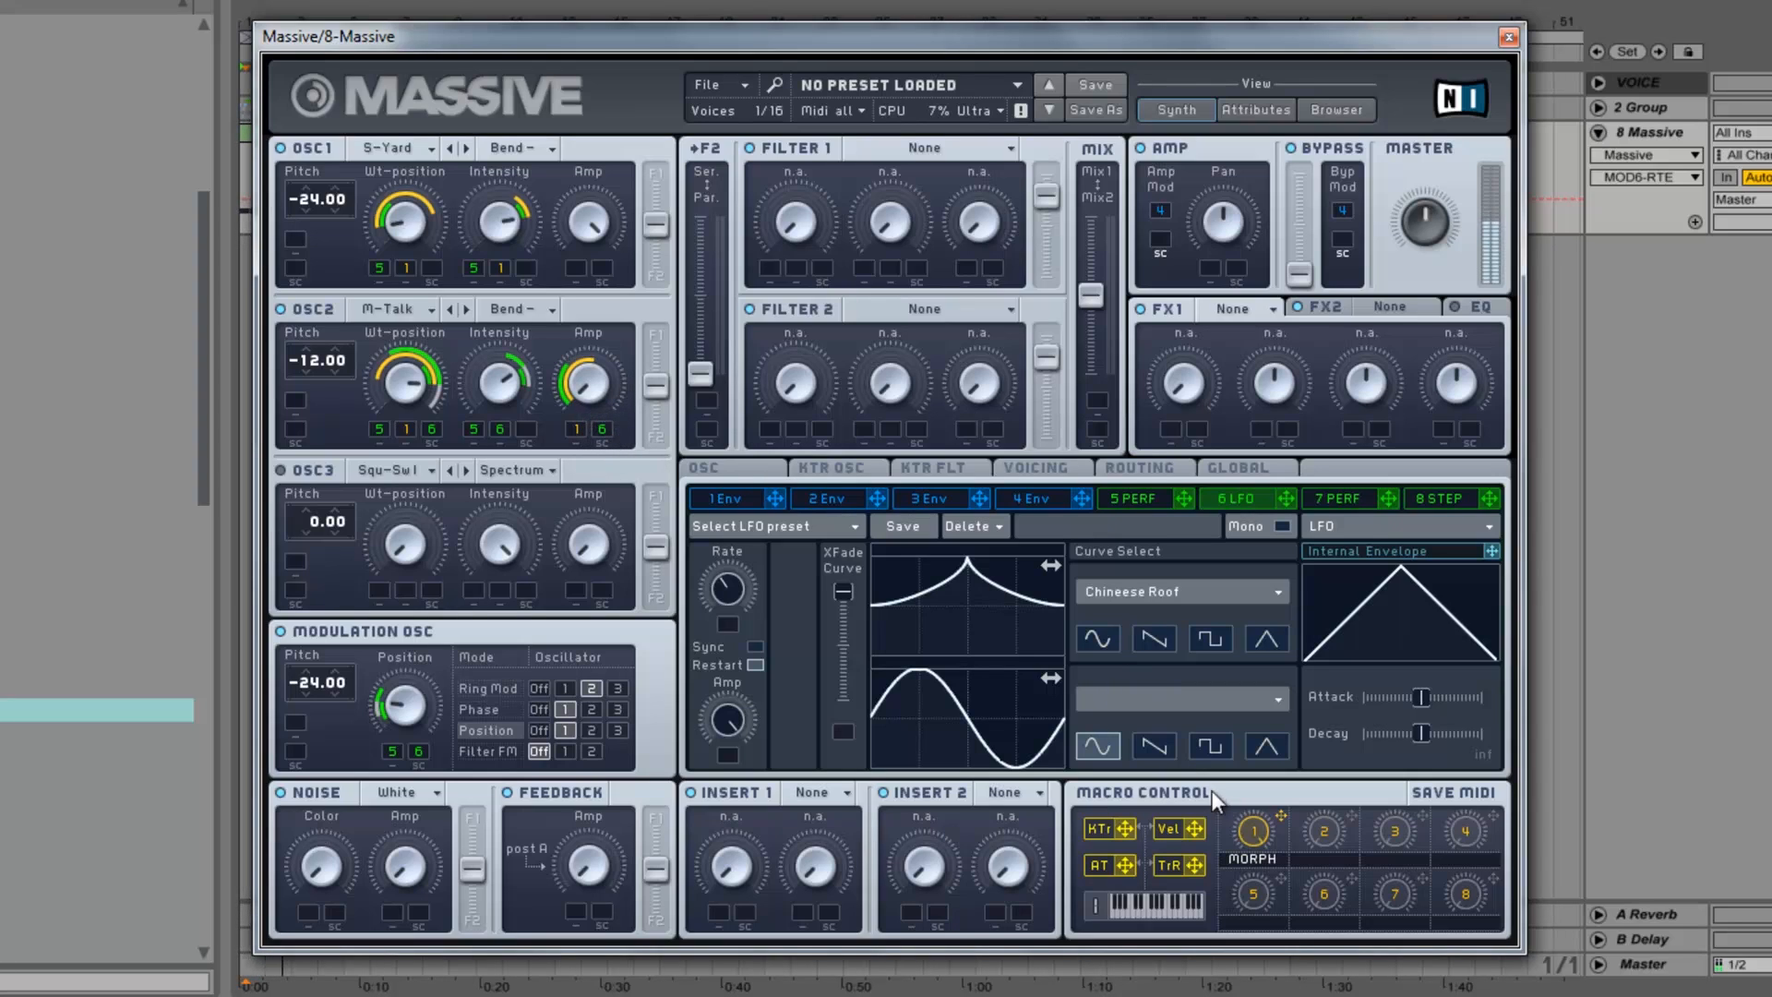
click(1252, 832)
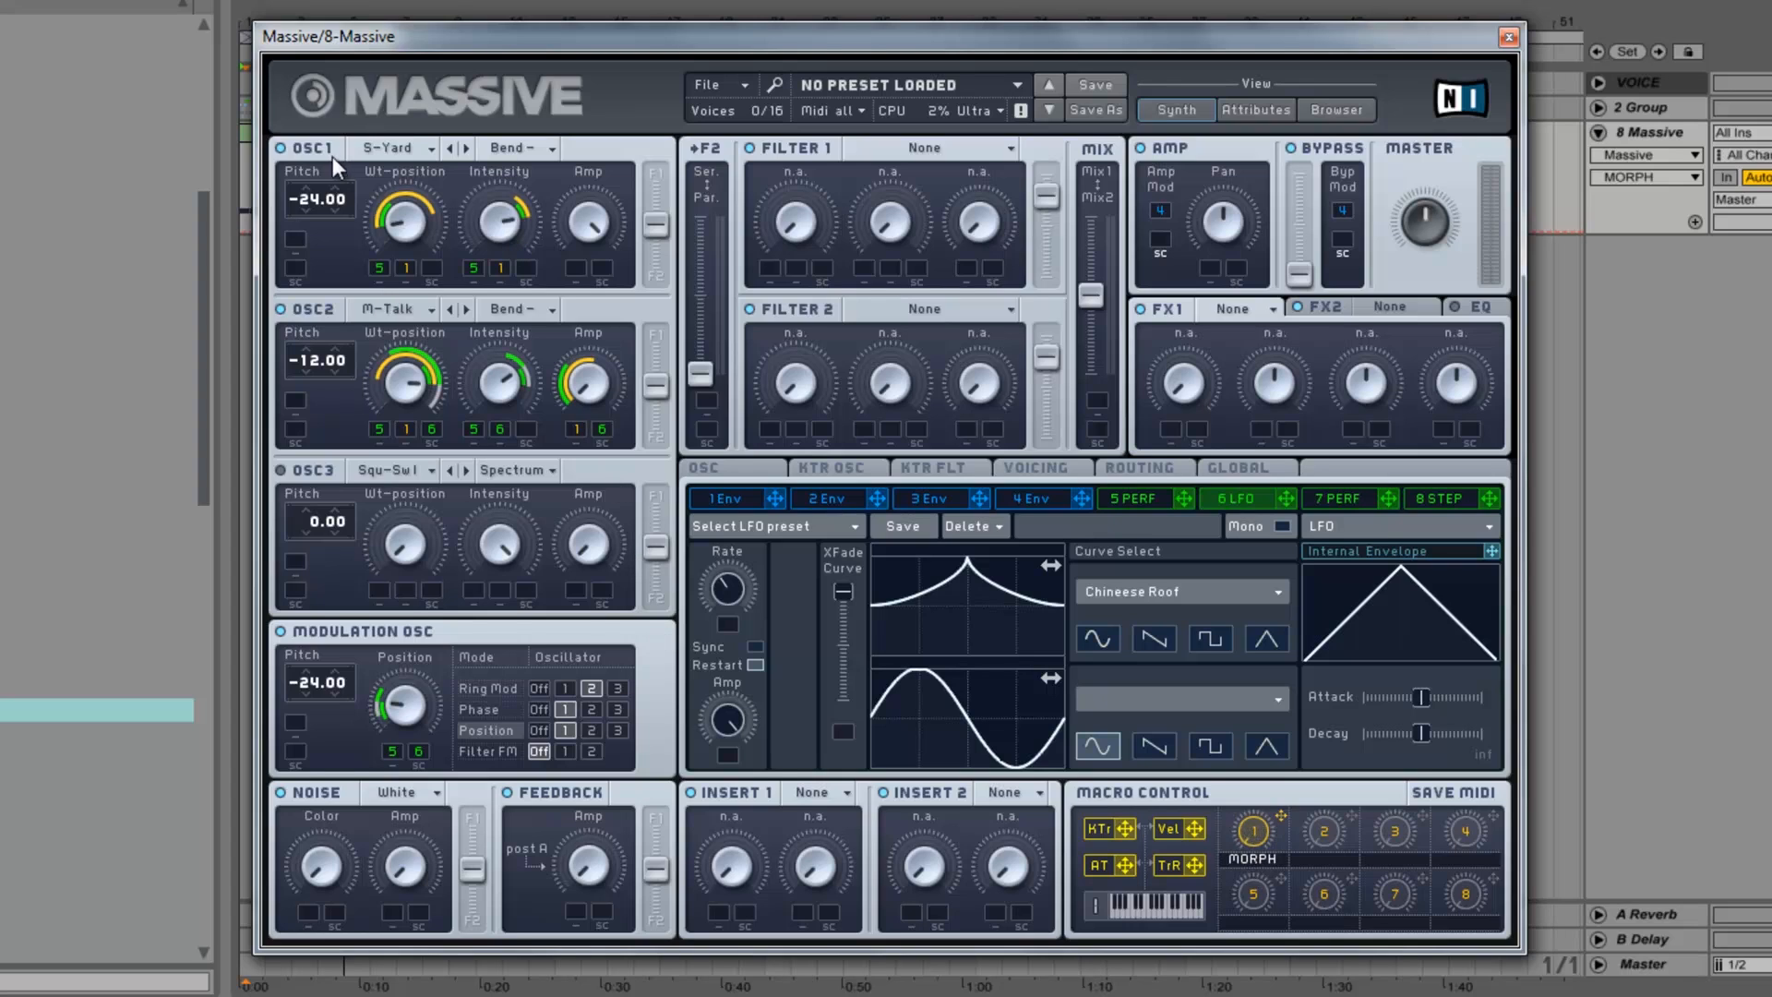
click(734, 585)
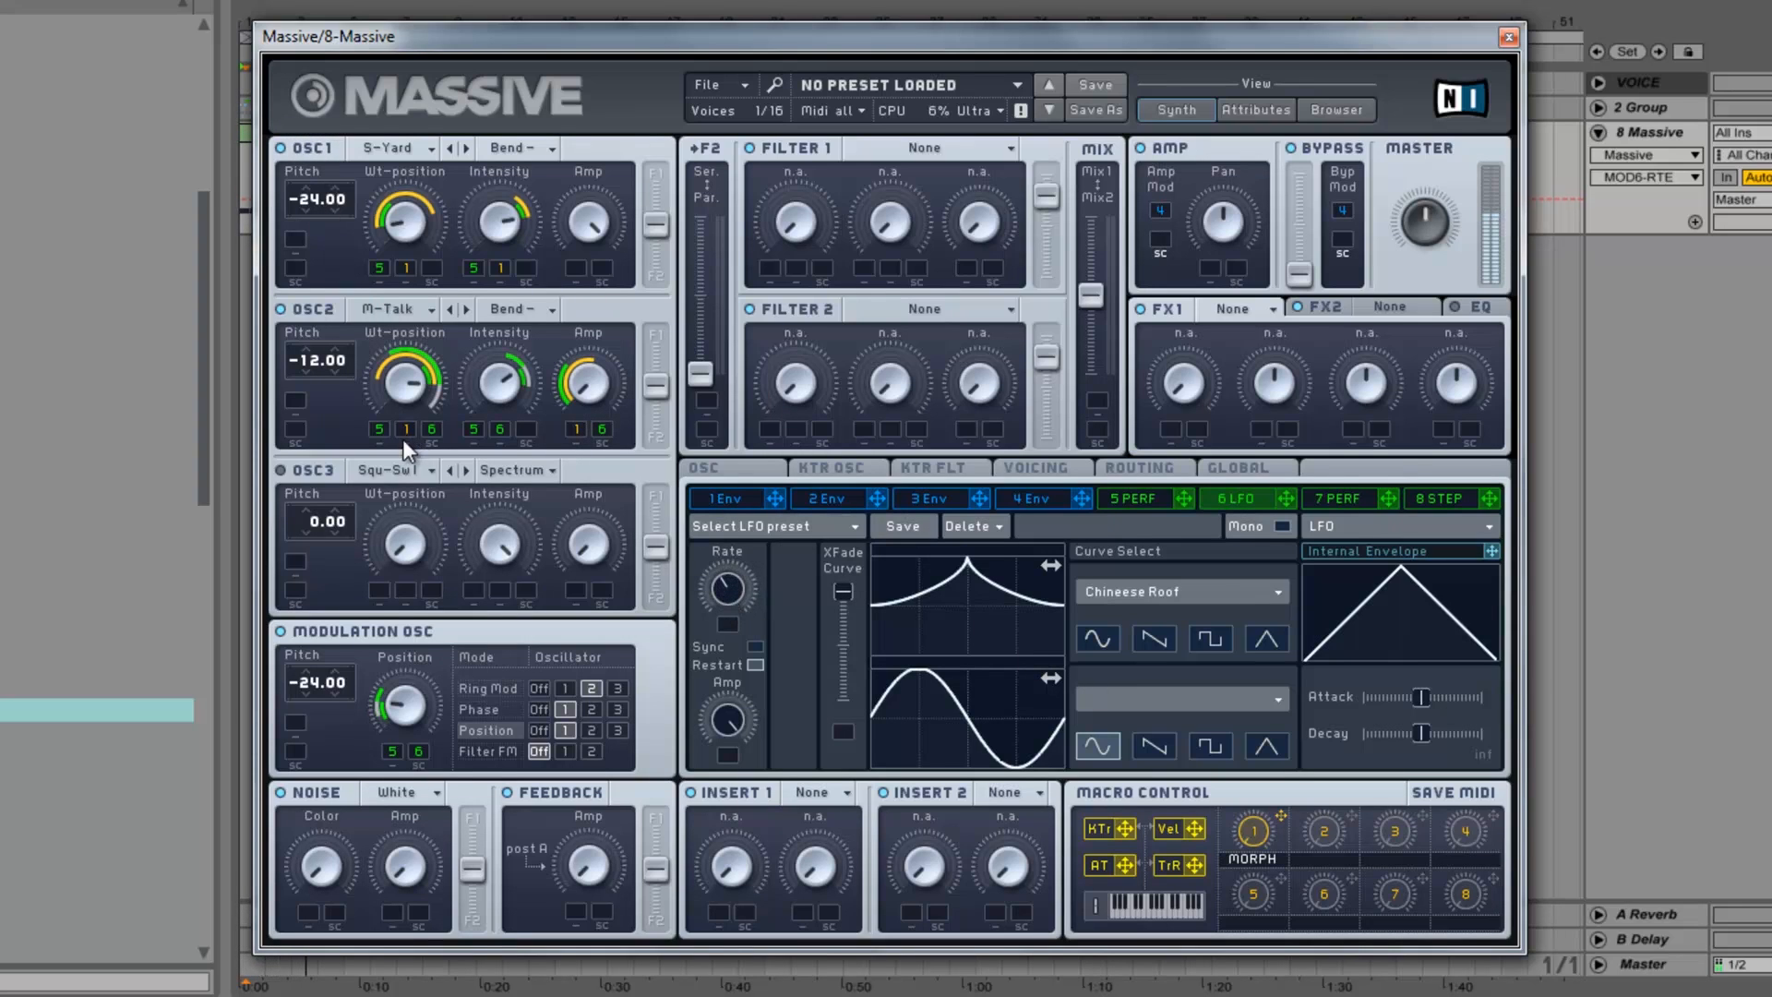
Readjust oscillator 1's intensity, lower oscillator 2's wavetable position, and raise oscillator 1's wavetable position.
click(414, 242)
drag(491, 240, 489, 334)
drag(500, 250, 514, 143)
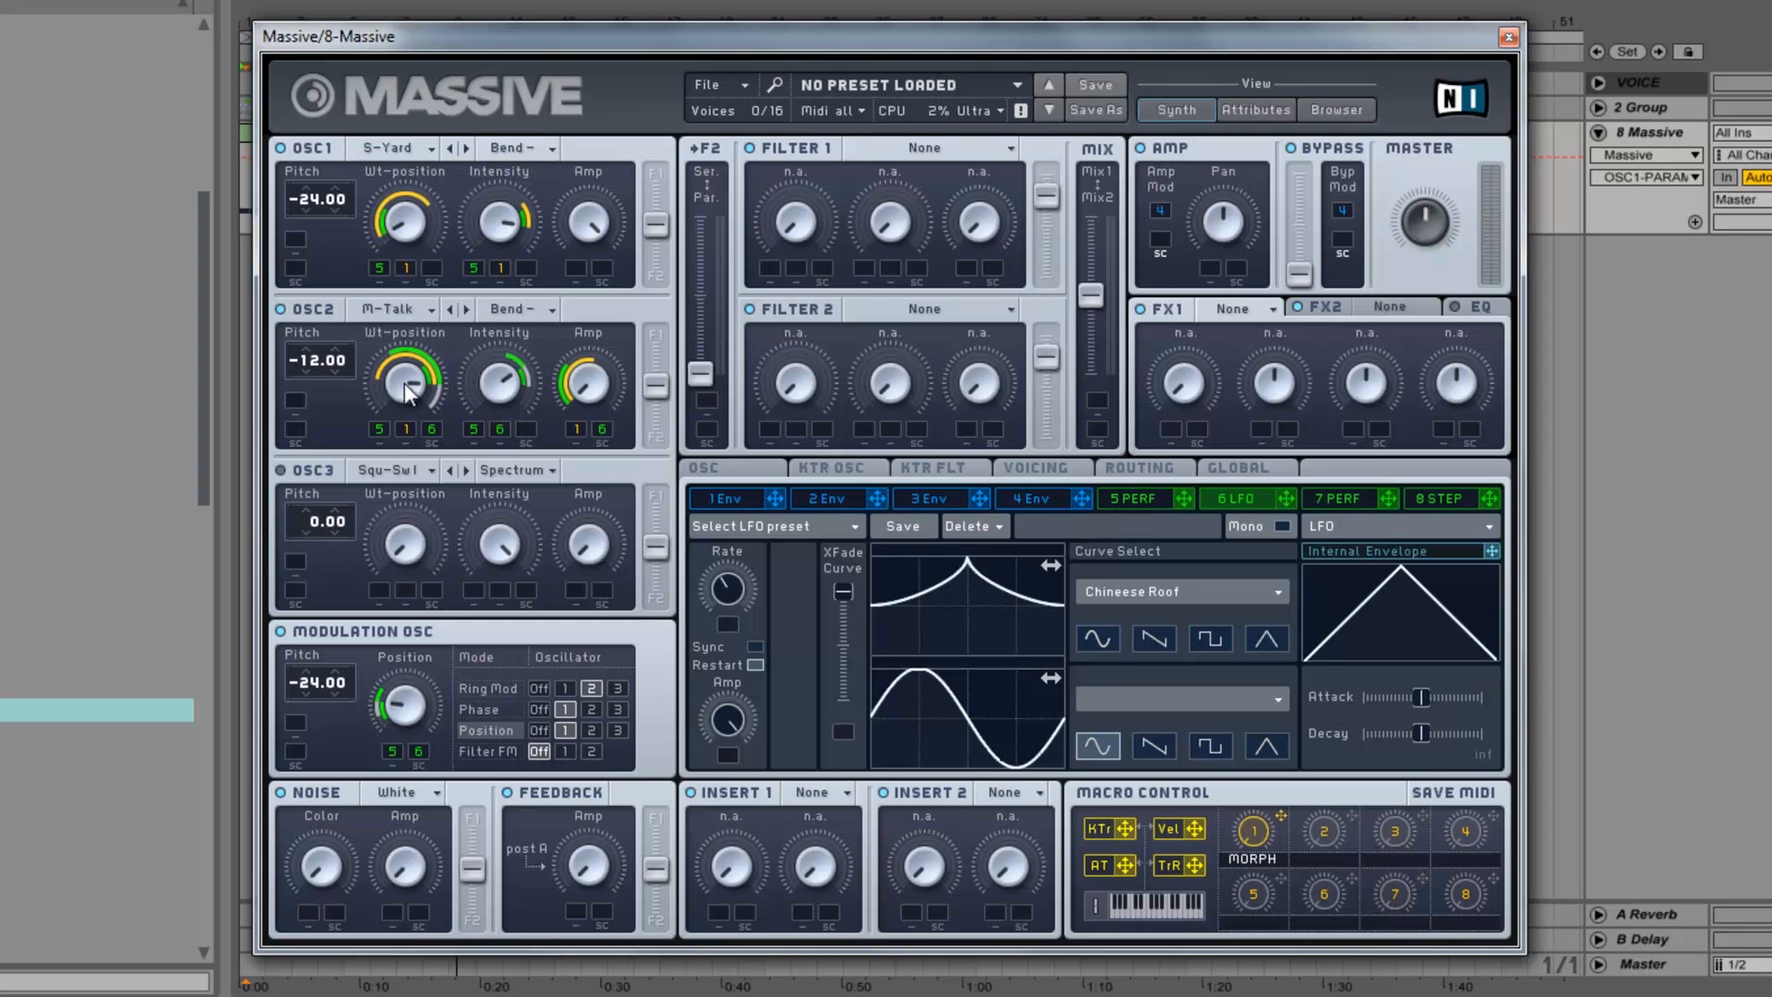
drag(404, 384, 400, 464)
drag(424, 226, 417, 158)
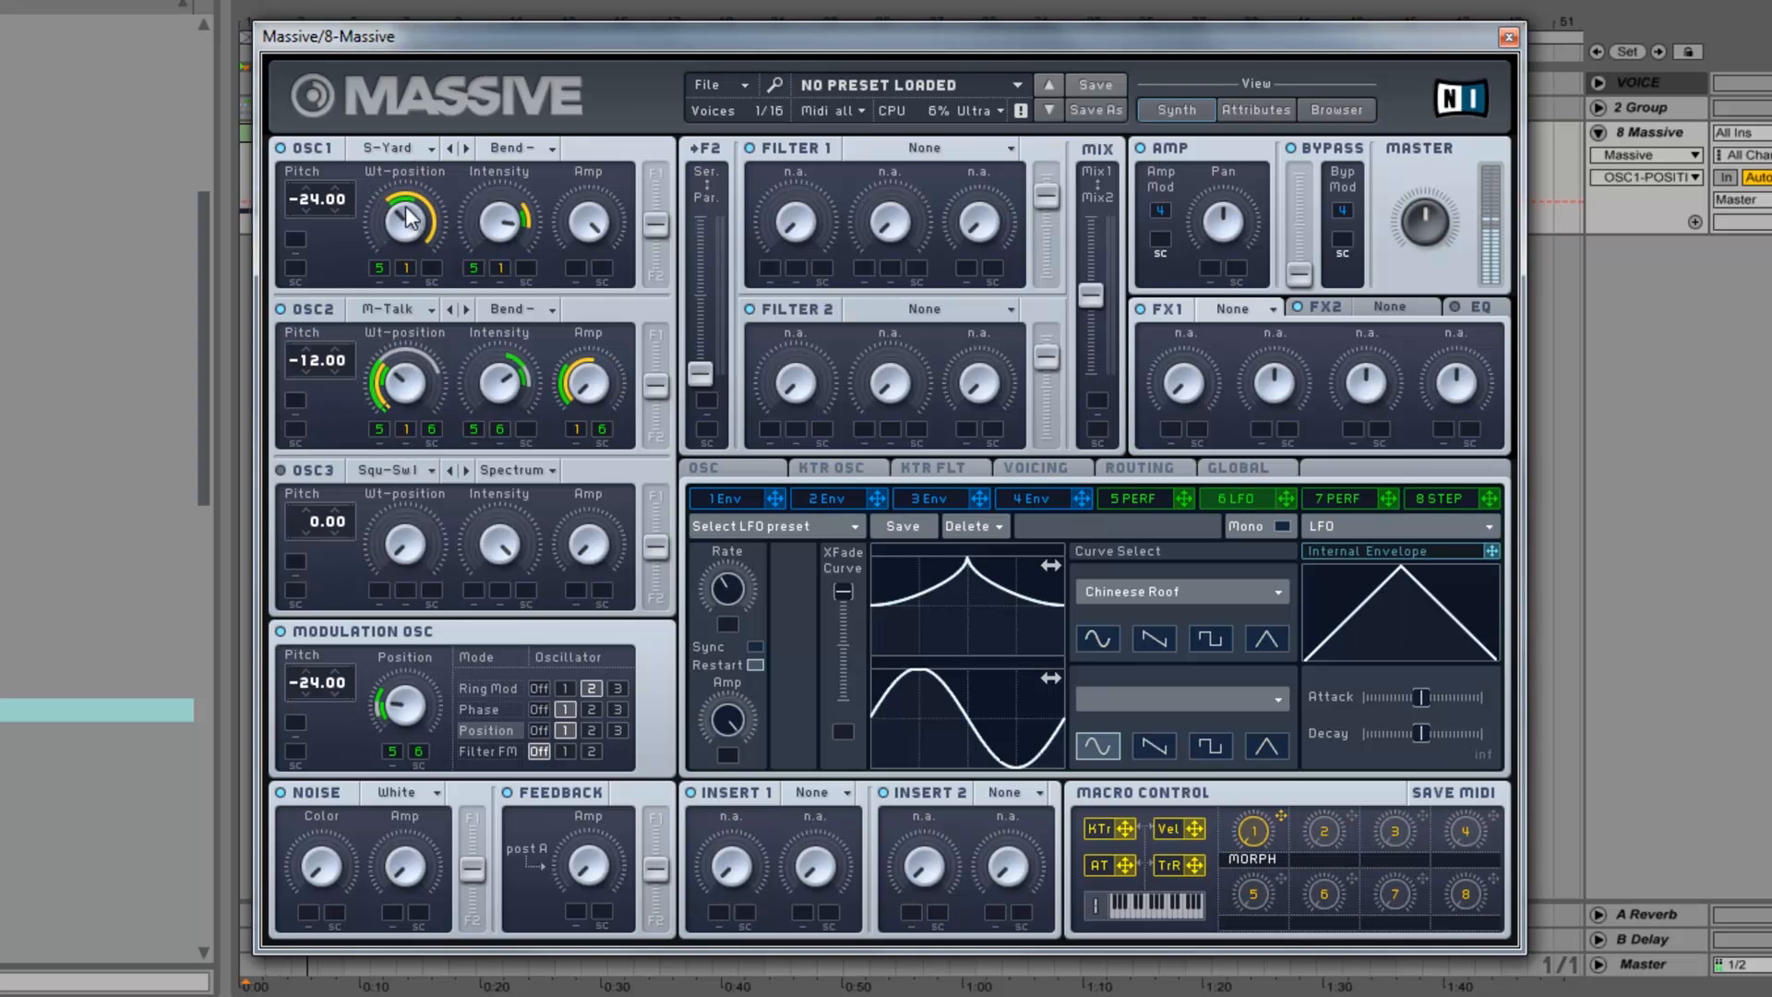
Raise the Performer 5, LFO 6 and MORPH modulation ranges on oscillator 2's wavetable position and audition the MORPH macro.
drag(374, 428, 373, 374)
drag(434, 428, 467, 308)
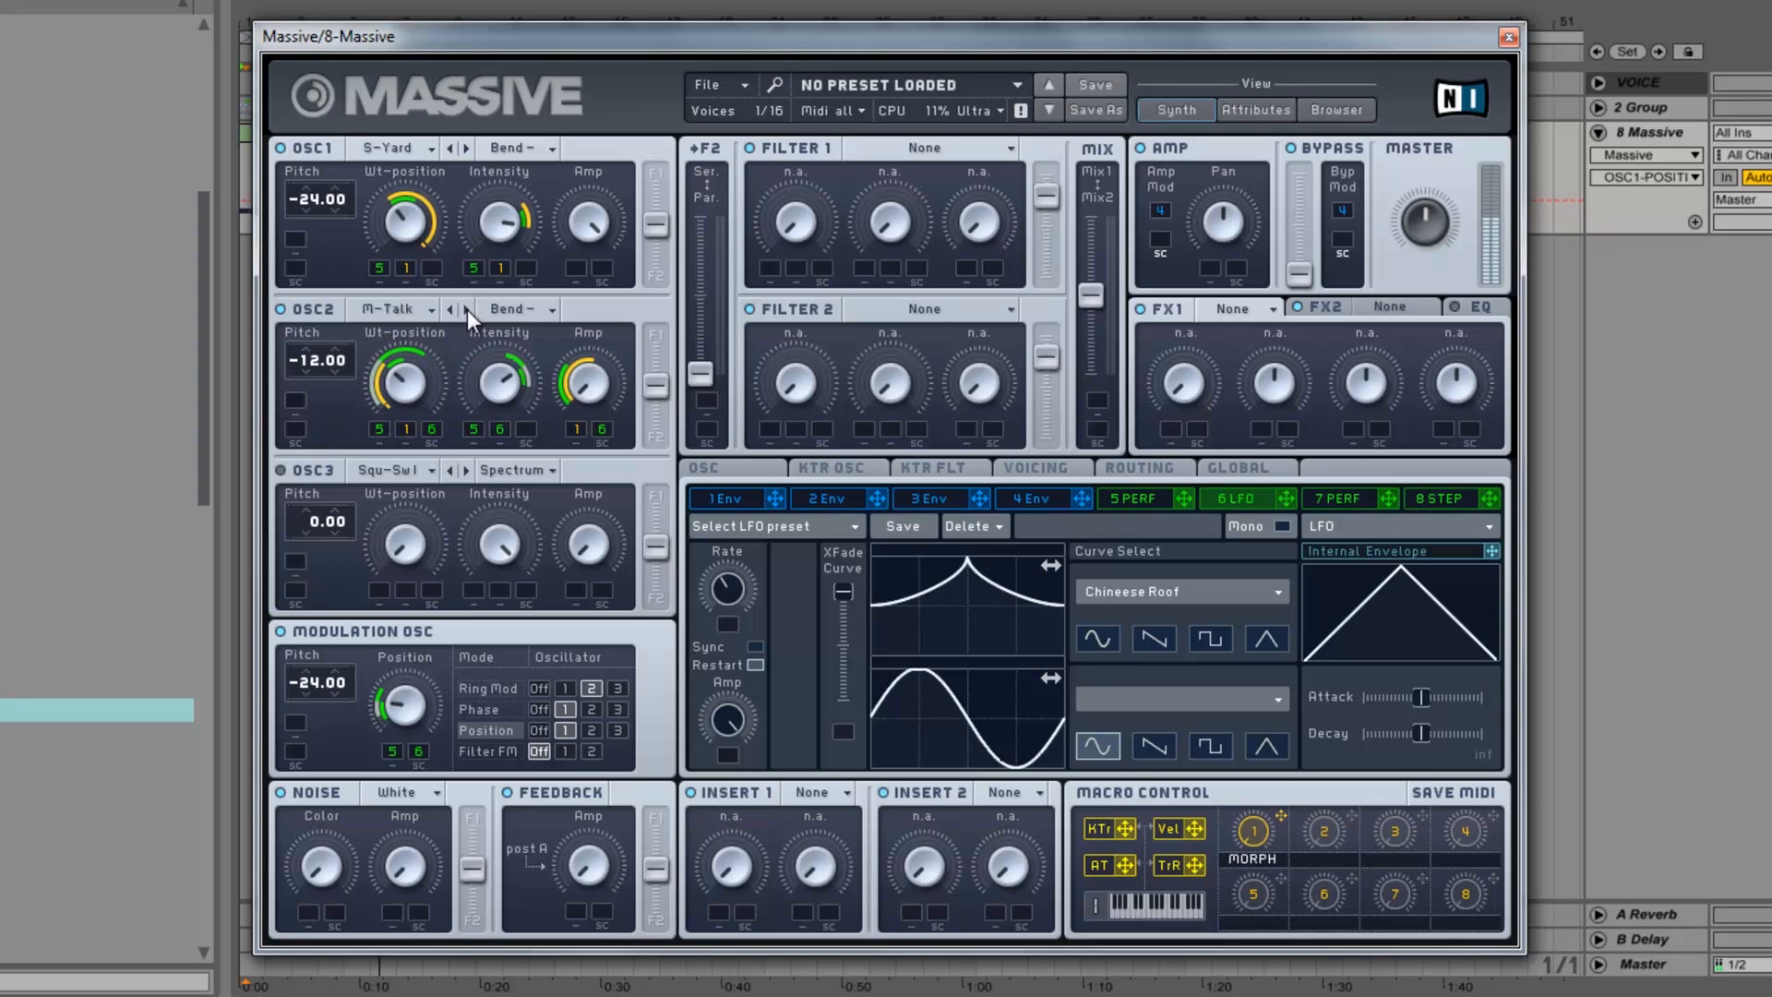
drag(407, 430, 402, 309)
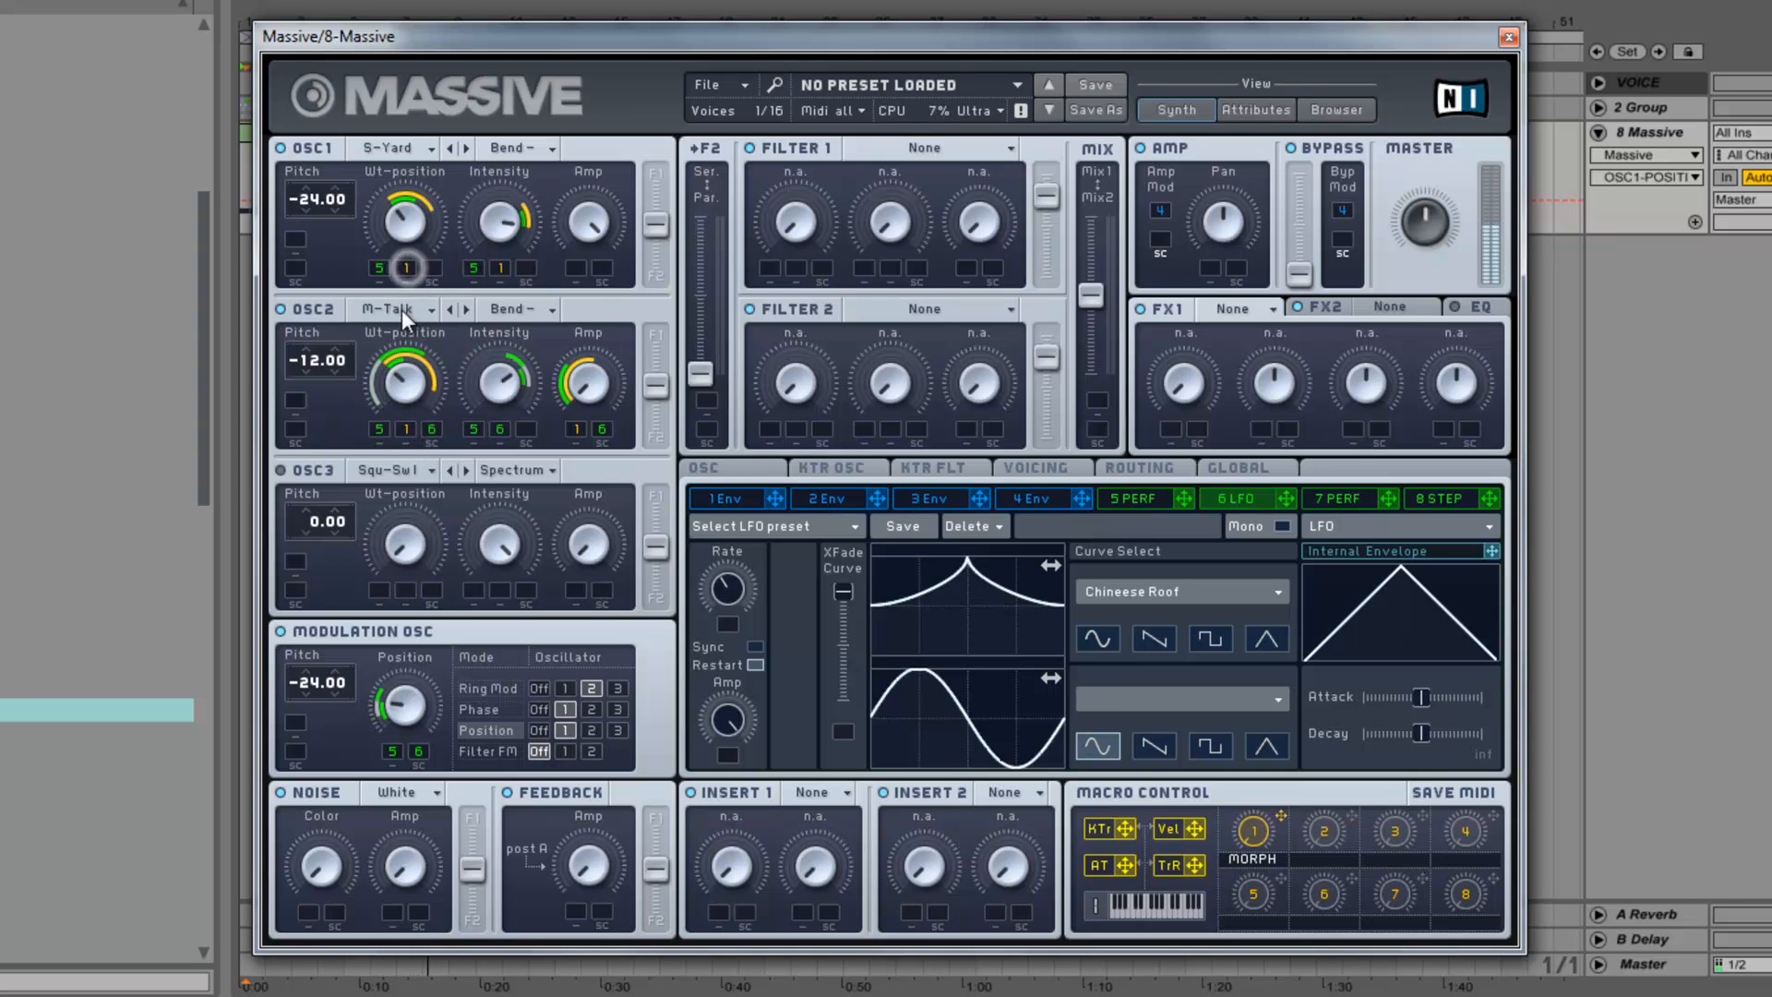
click(1260, 839)
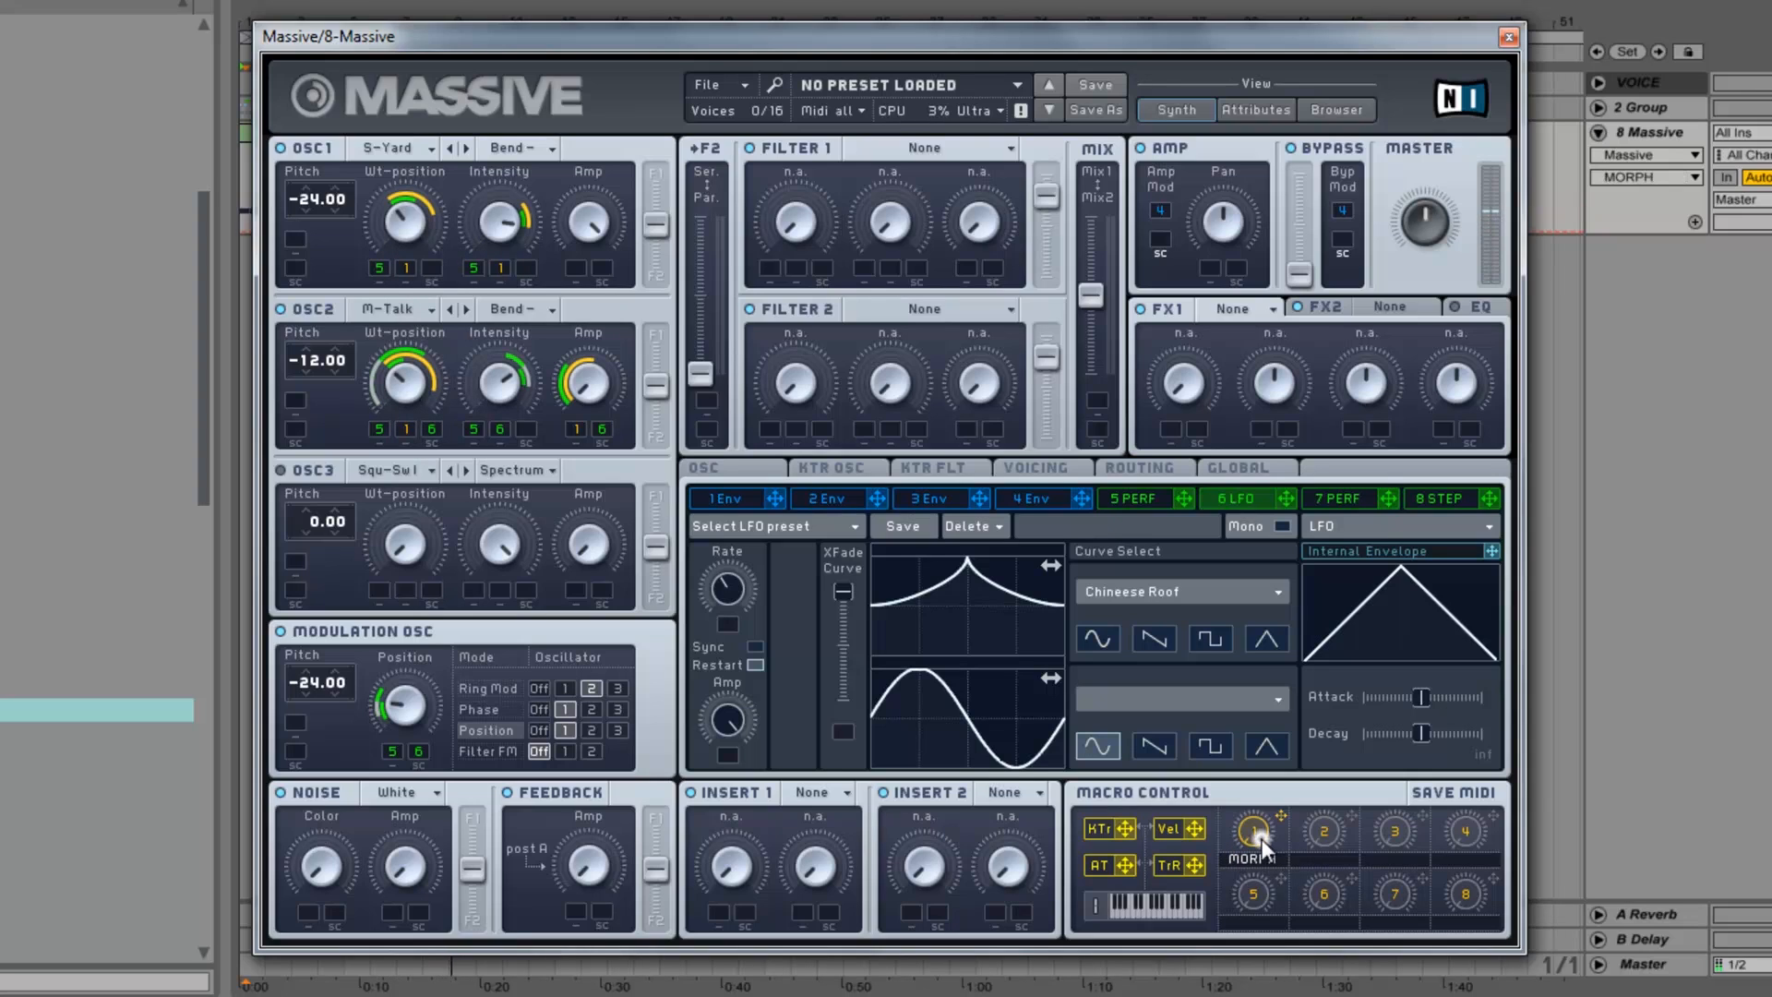
key(space)
drag(1254, 838, 1270, 629)
Readjust the modulation ranges on oscillator 2's wavetable position, intensity and amp, and fine-tune oscillator 1's intensity.
drag(407, 424, 402, 461)
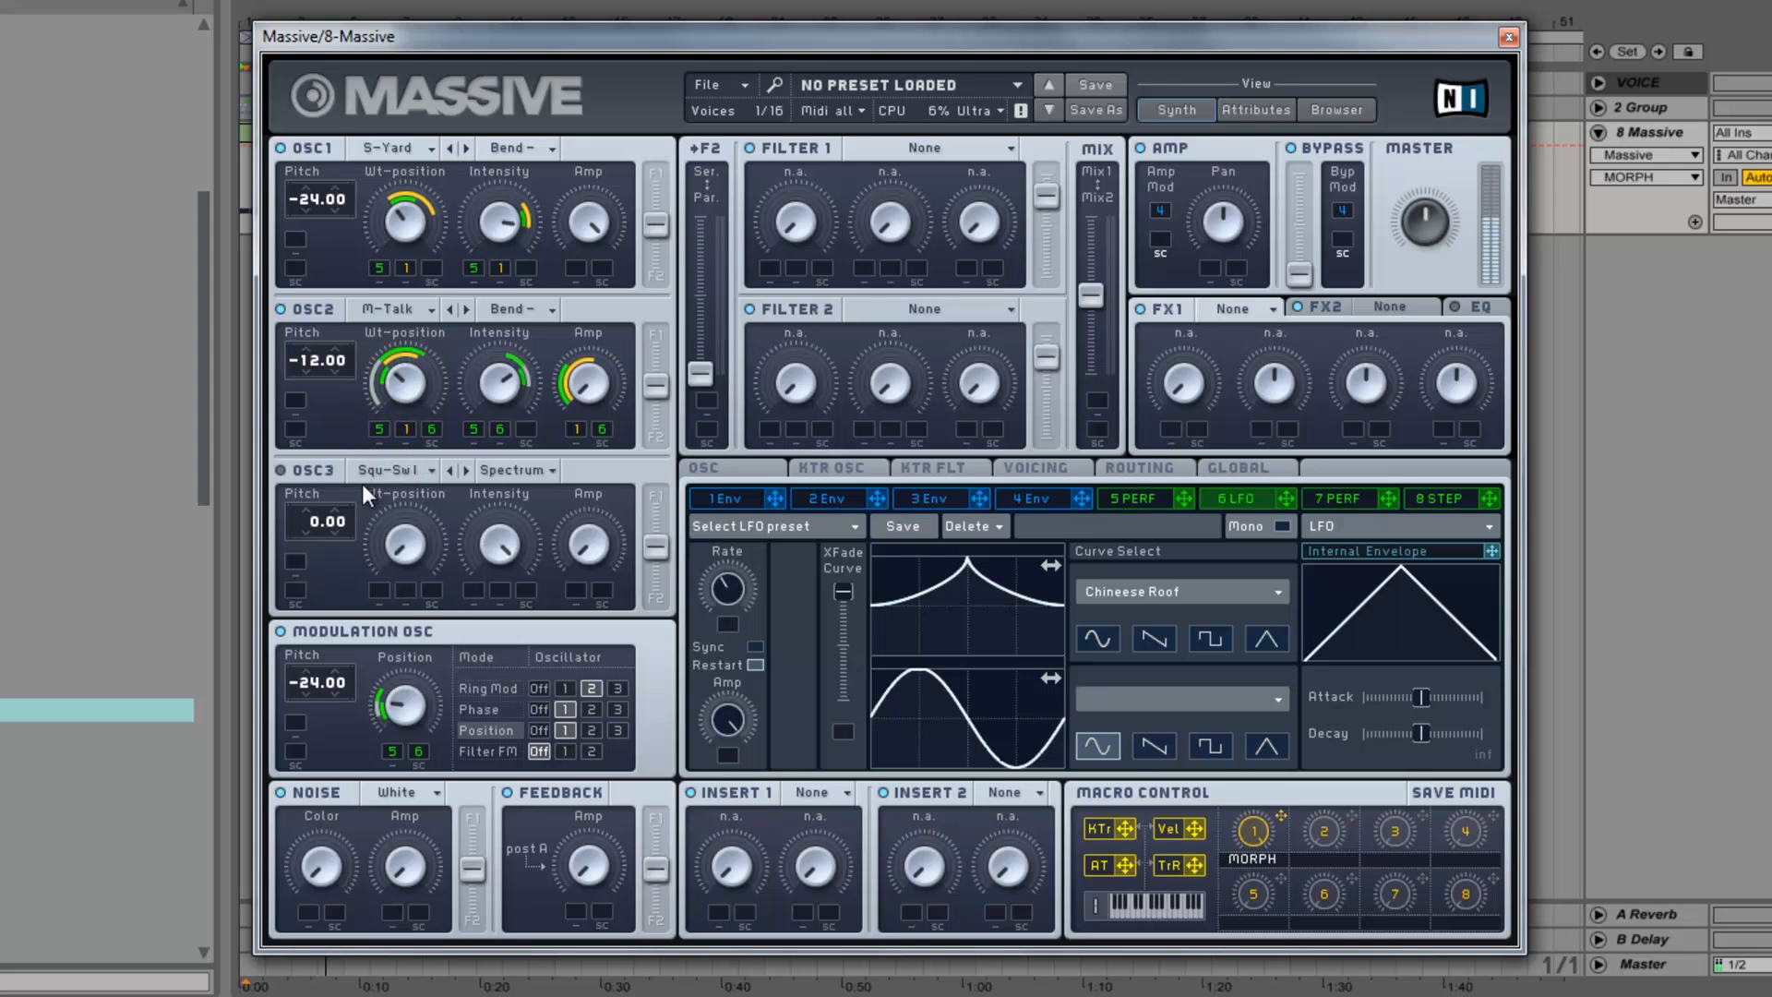
drag(432, 428, 419, 510)
drag(499, 428, 496, 476)
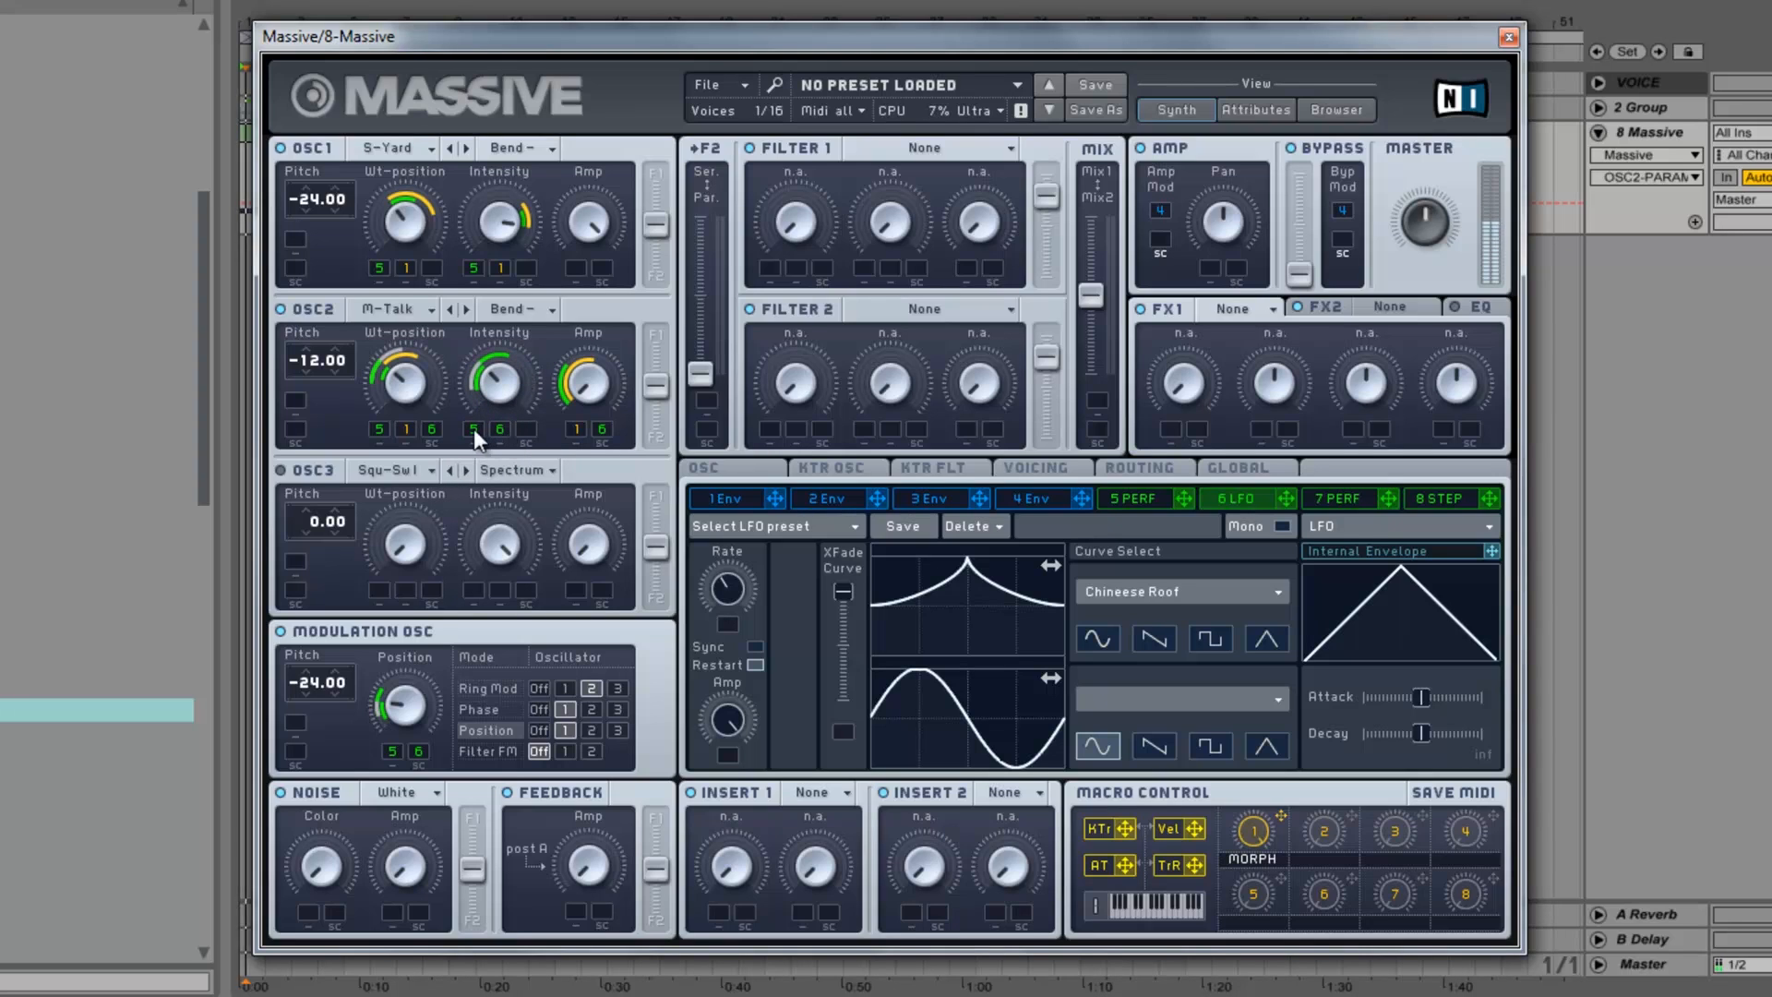
drag(500, 219, 523, 250)
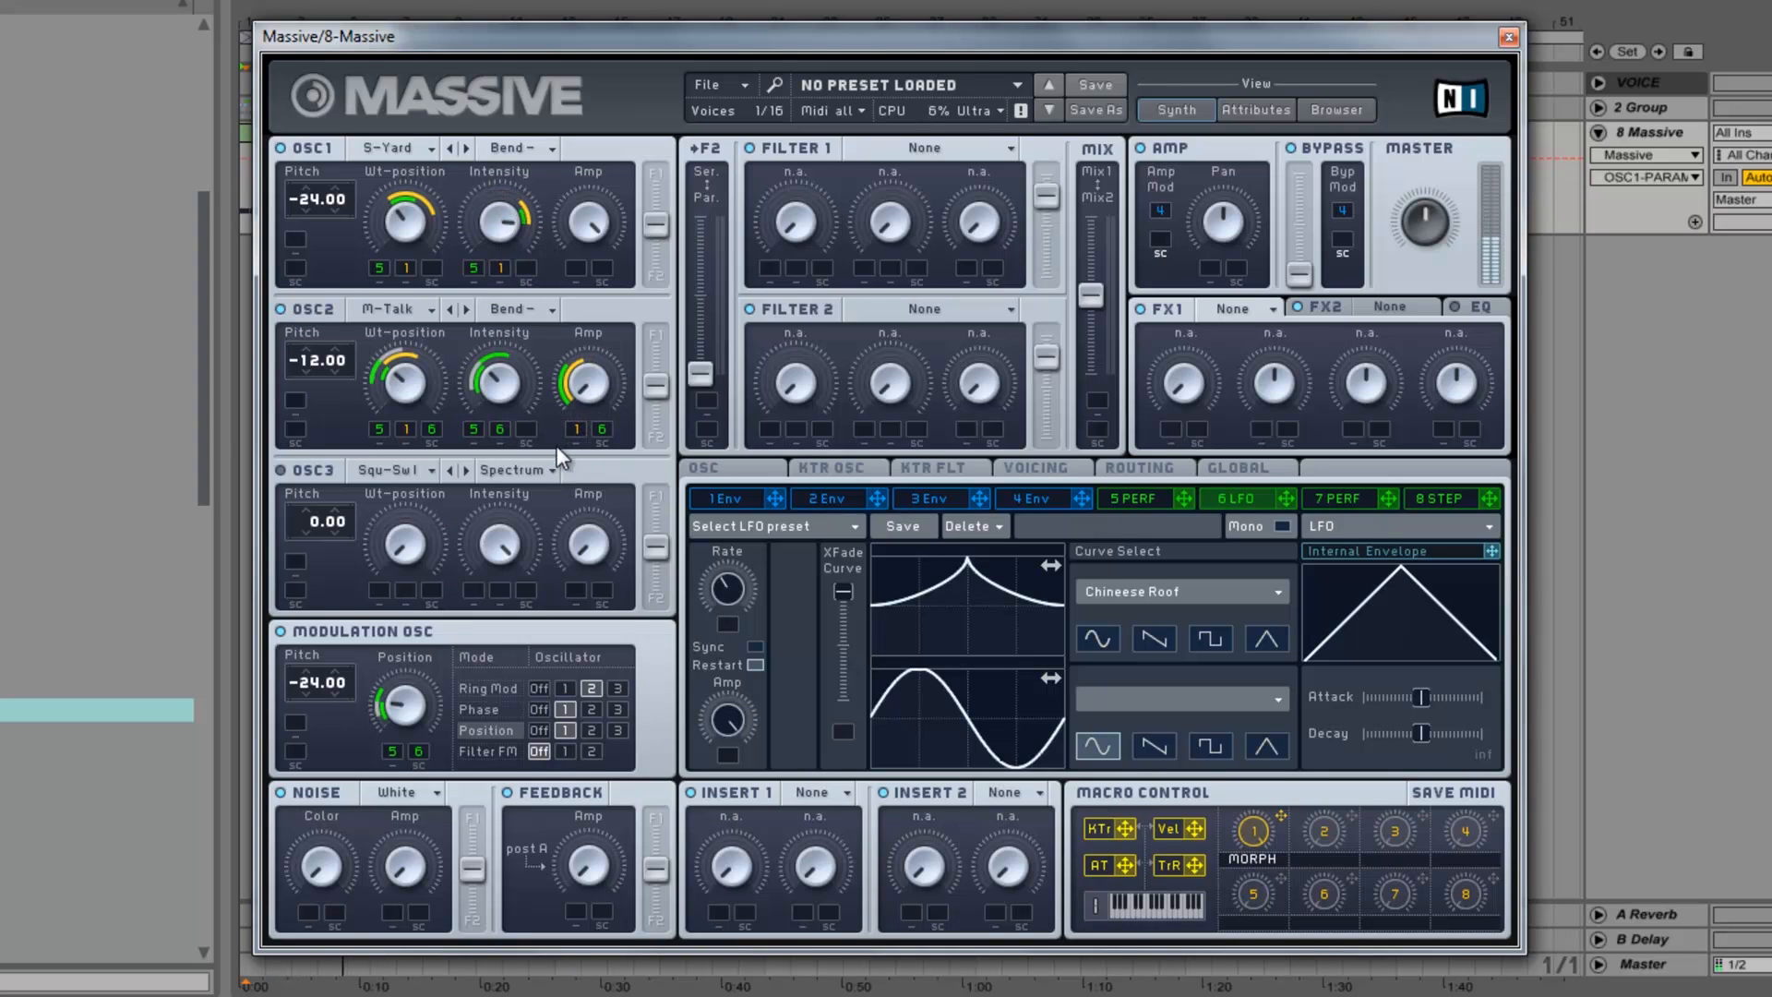
drag(602, 430, 605, 390)
click(1249, 843)
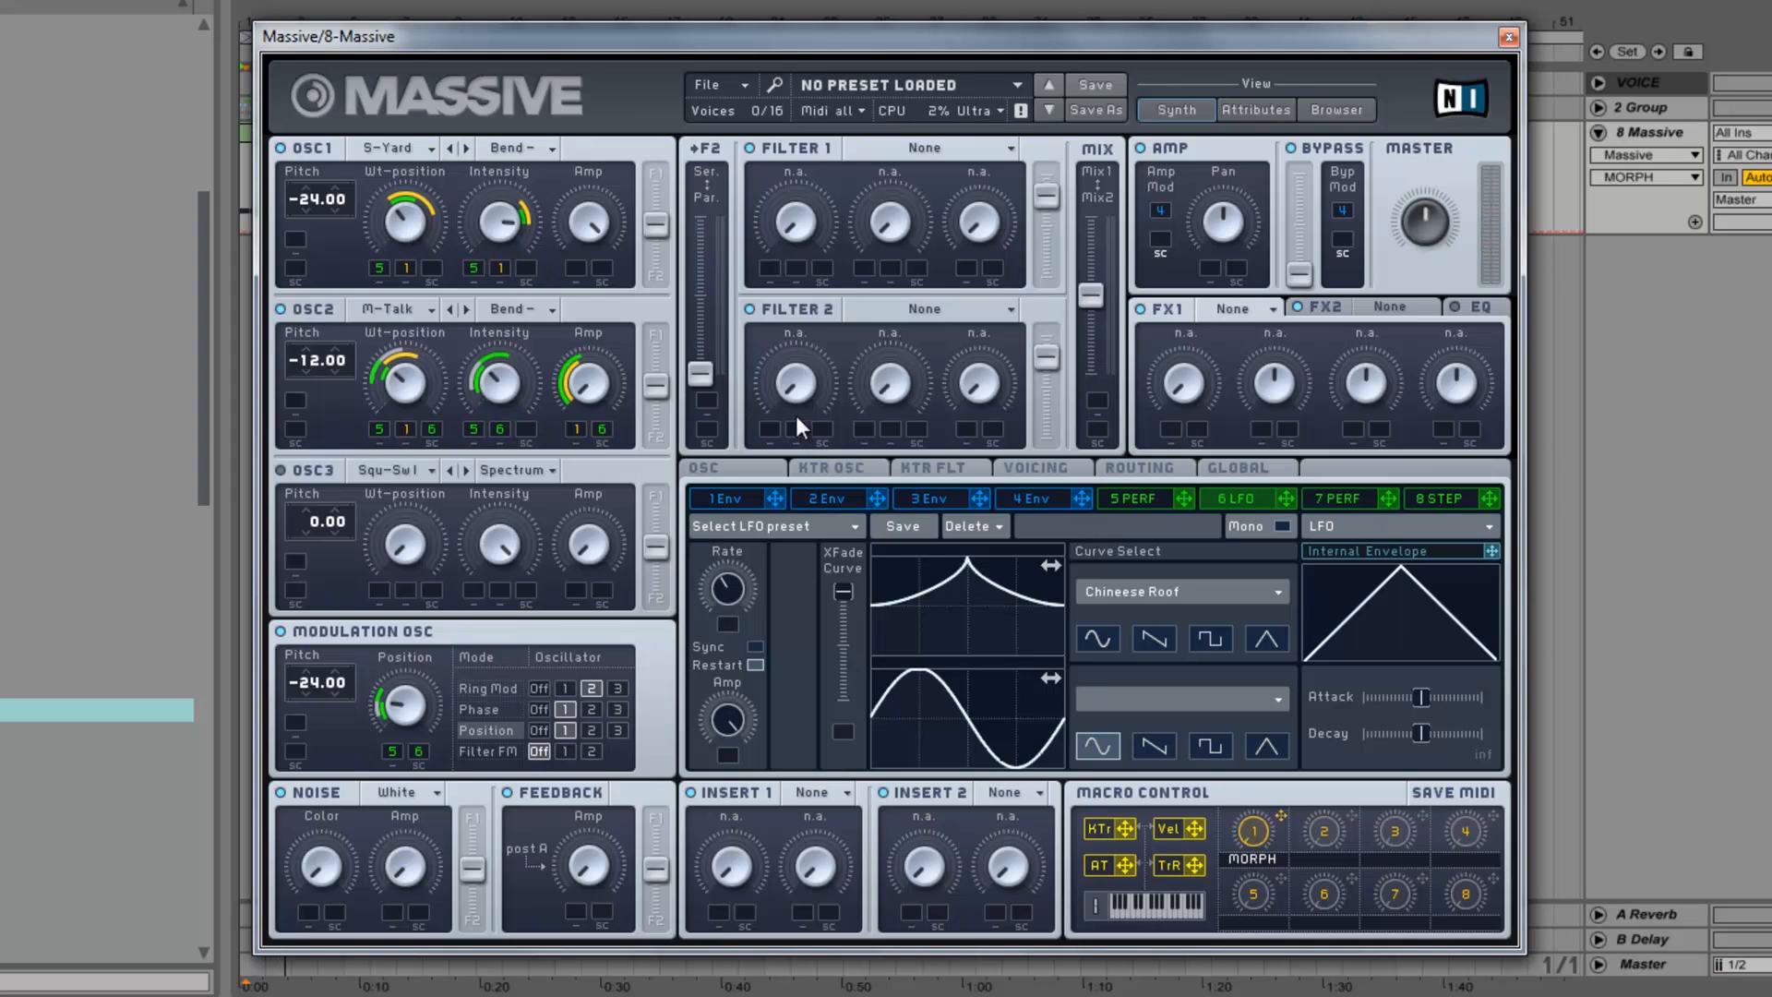
Set the voicing to 3 unisono voices and lower the master volume.
click(1045, 469)
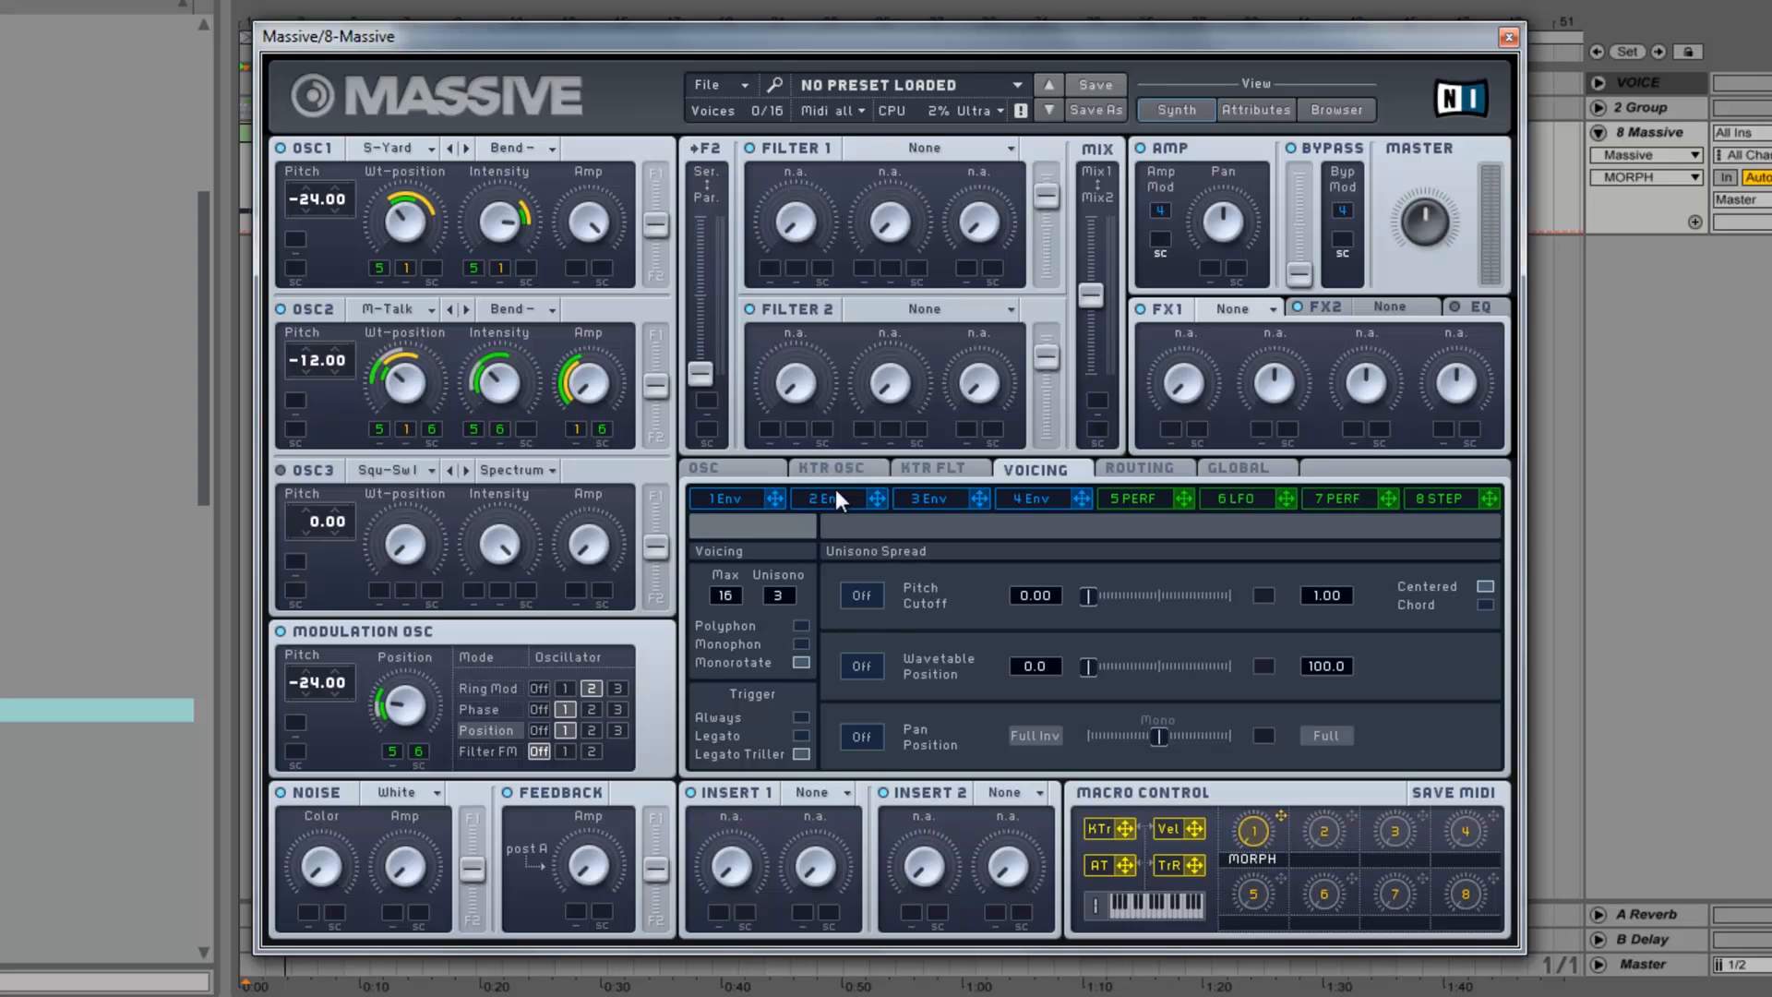
drag(1475, 188, 1447, 262)
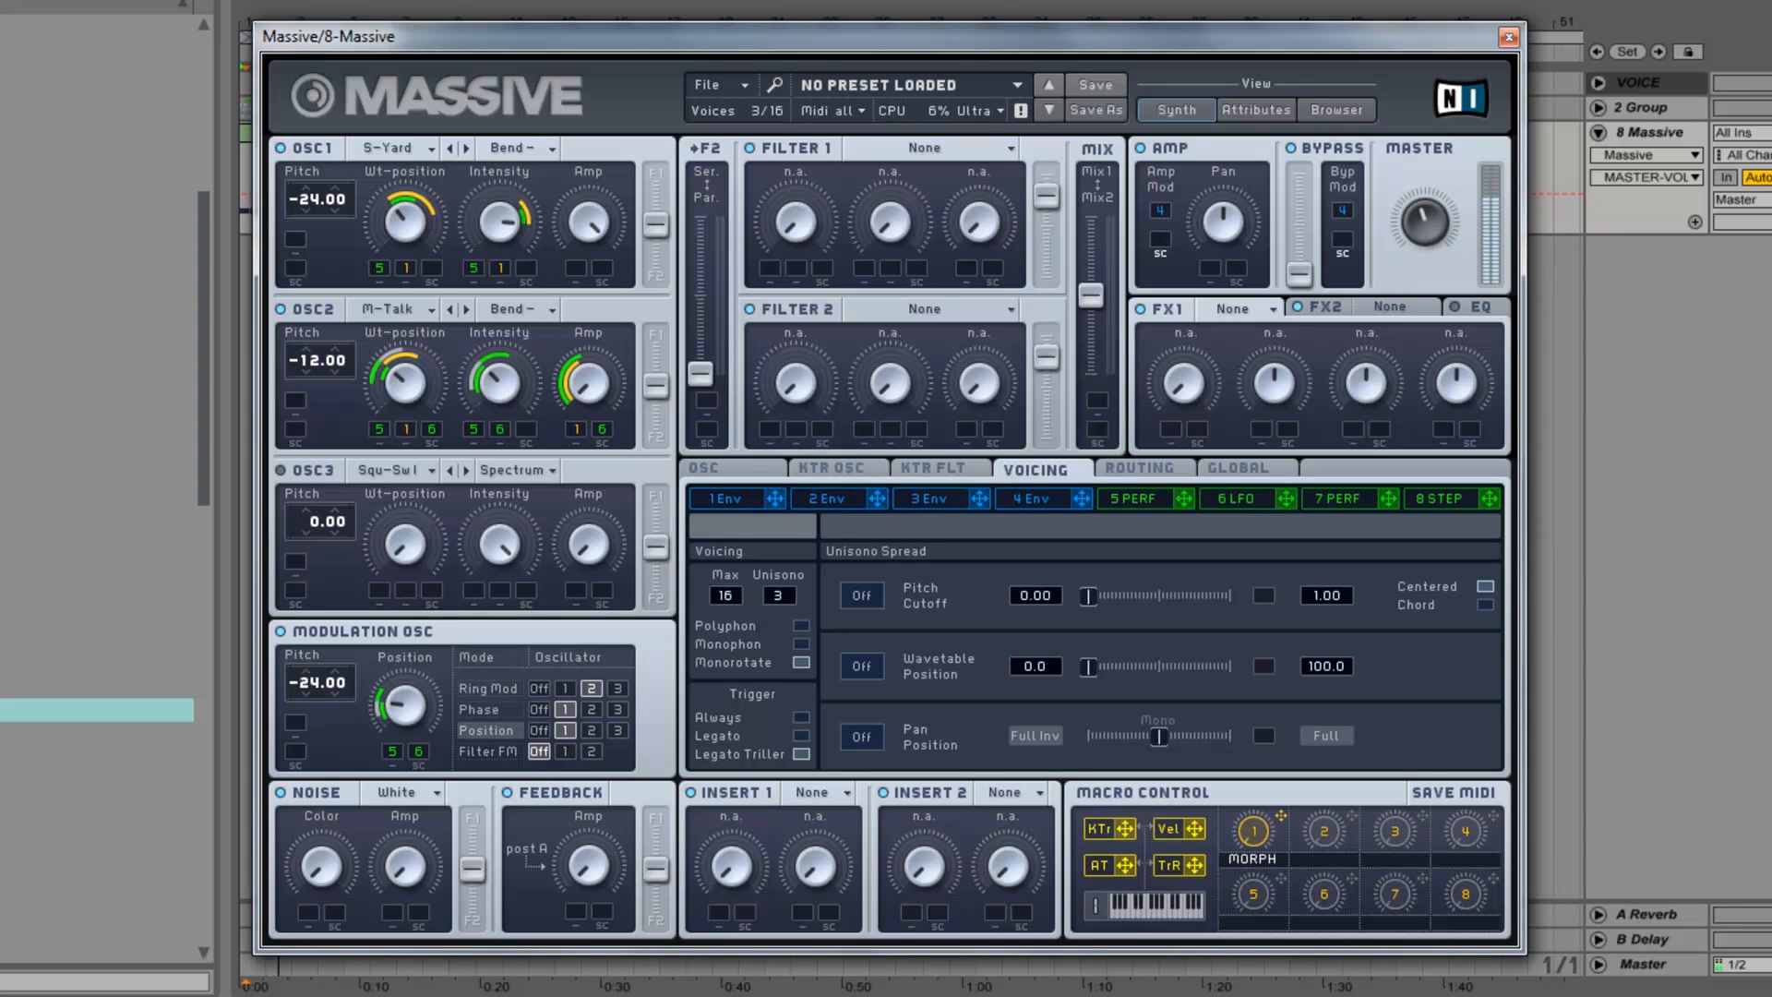
Audition the MORPH macro and remove the LFO 6 modulation from oscillator 2's amp.
drag(1265, 846, 1272, 681)
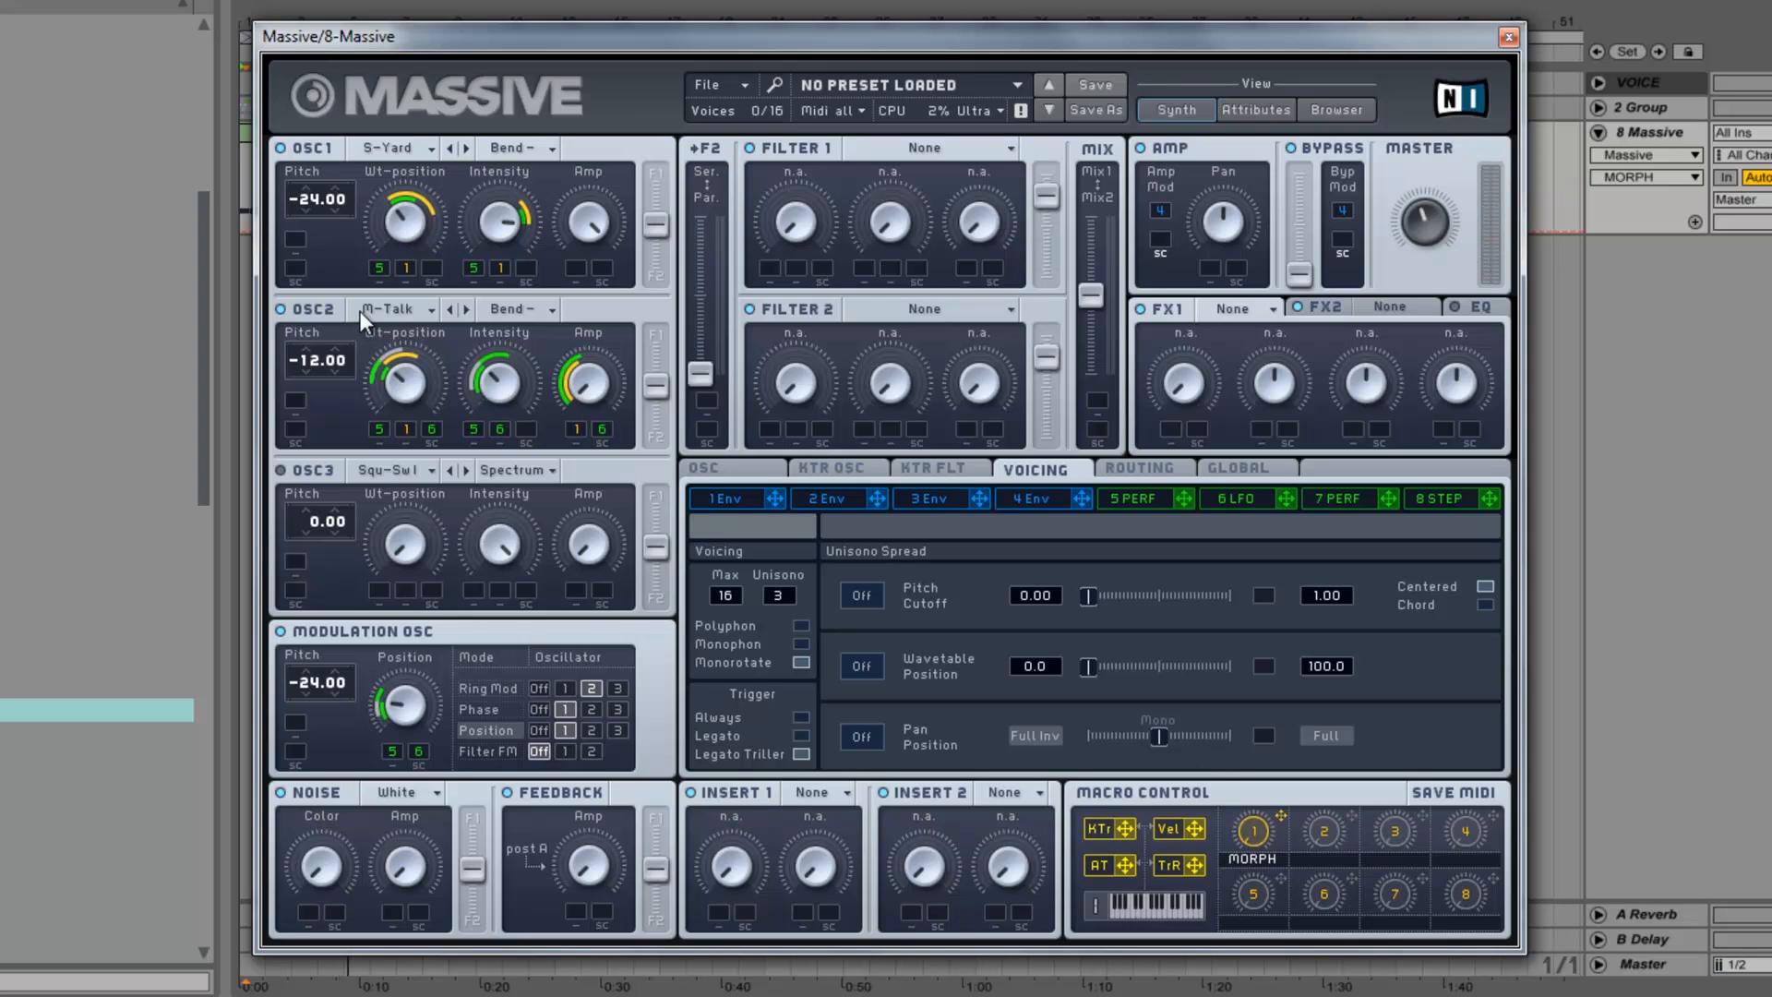
right_click(604, 428)
click(621, 450)
Set filter 1 to Double Notch and adjust its resonance and cutoff during playback.
click(933, 144)
click(913, 255)
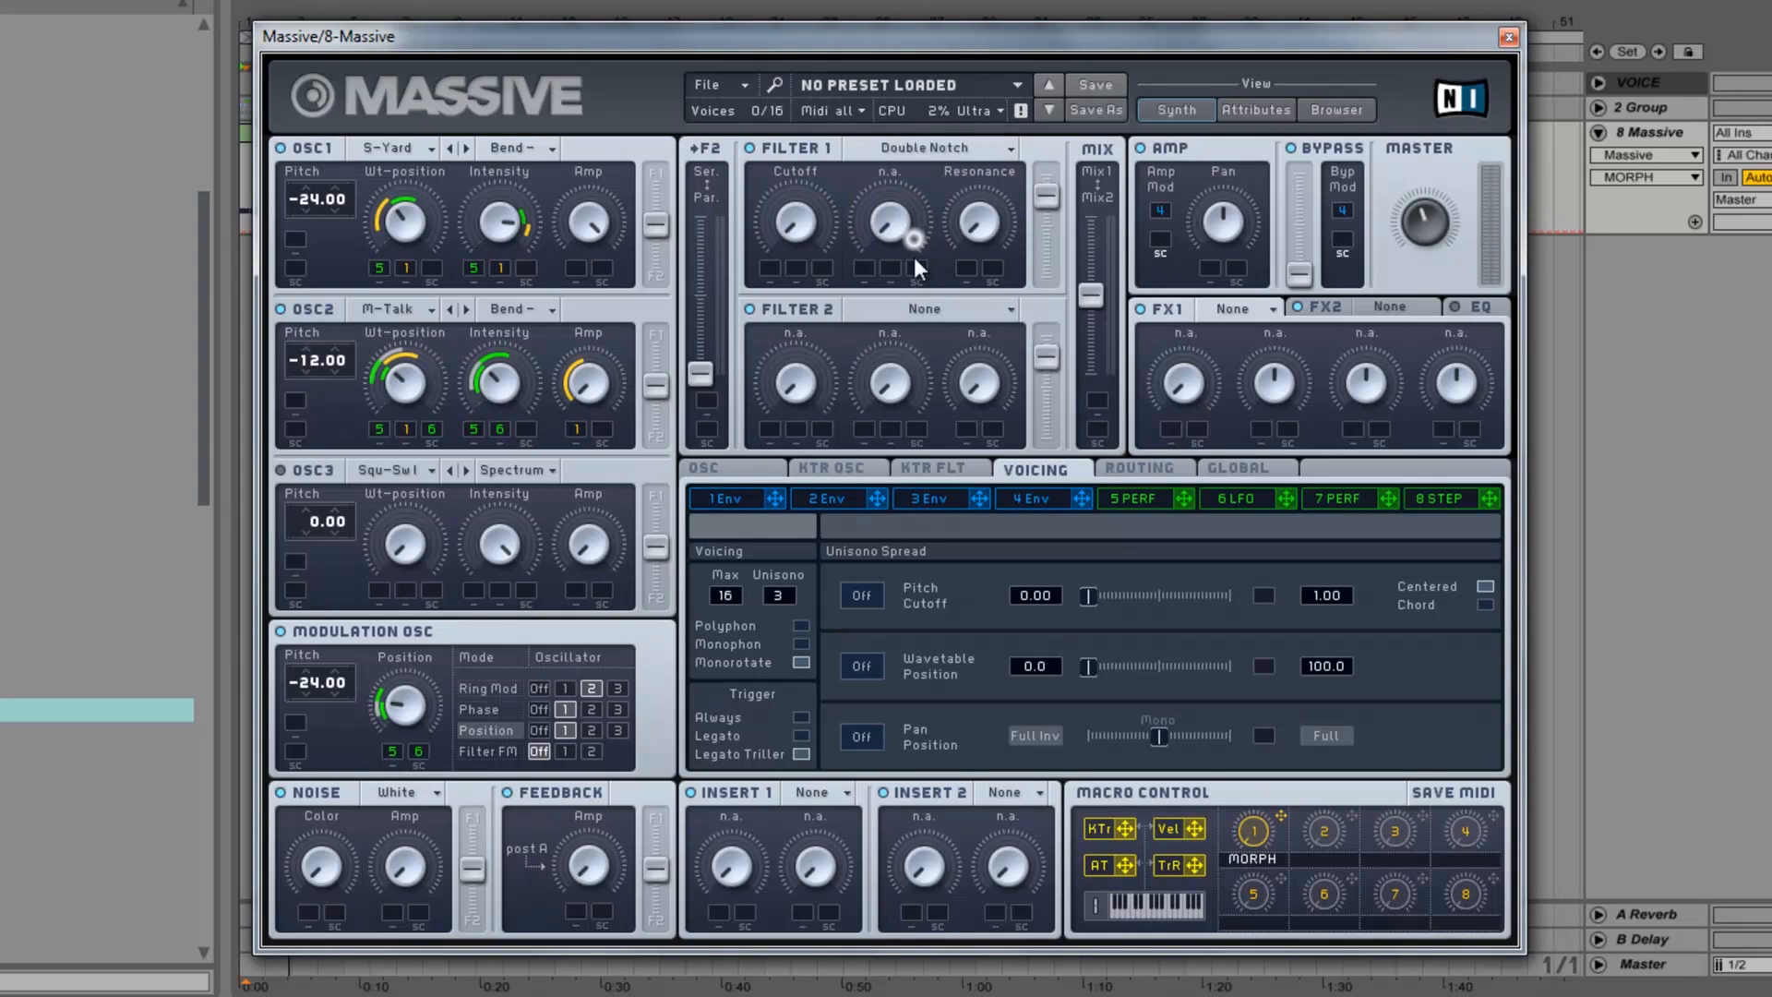
click(996, 224)
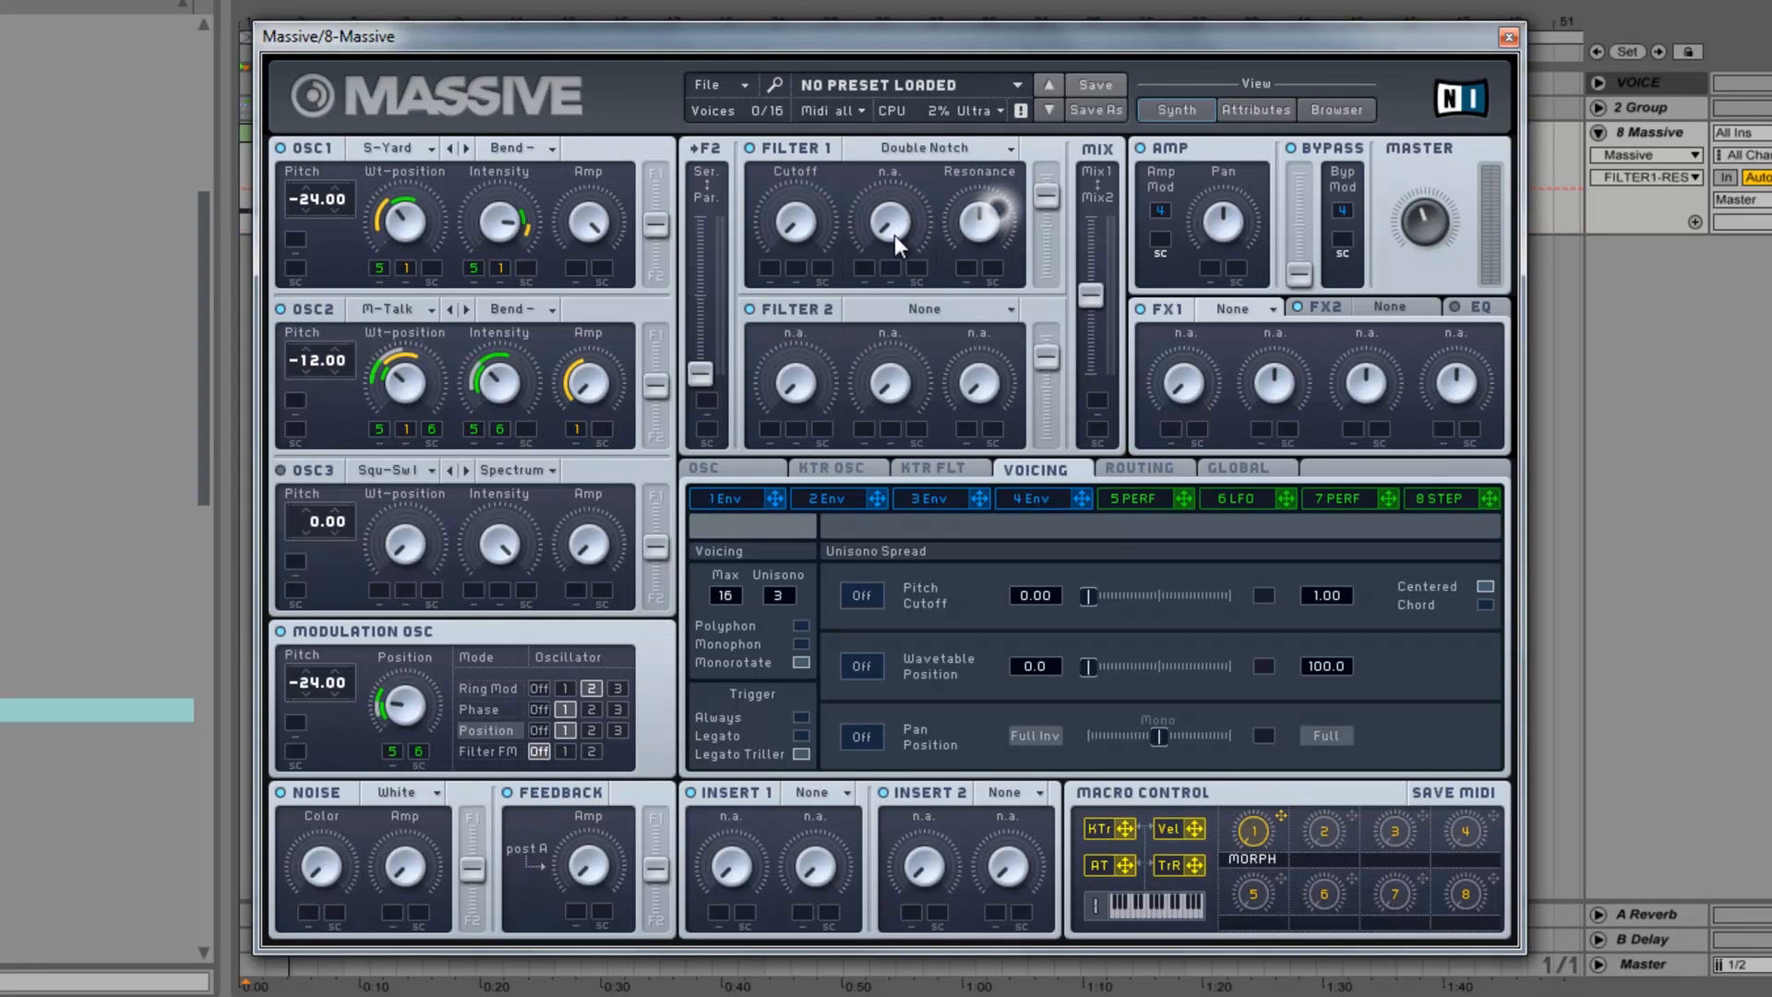
click(787, 227)
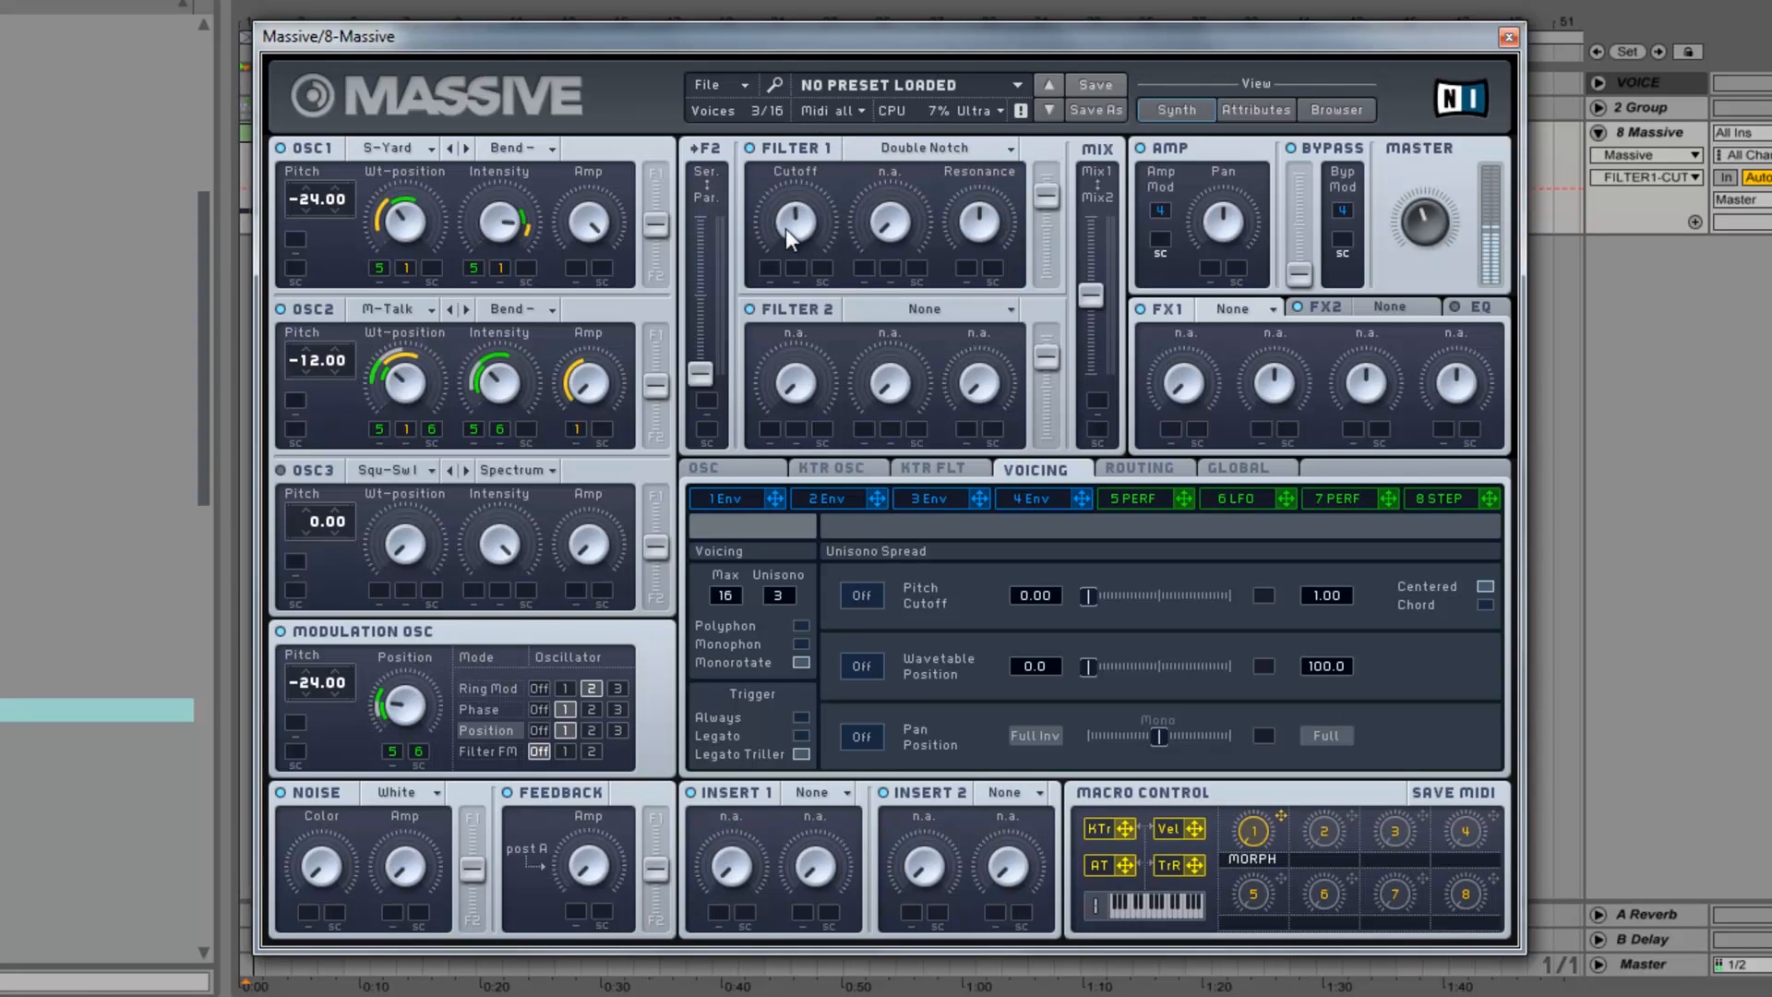
drag(767, 190, 716, 280)
key(space)
drag(789, 226, 798, 207)
Assign Performer 5 to filter 1's cutoff and give it a downward modulation range.
drag(1184, 498, 770, 270)
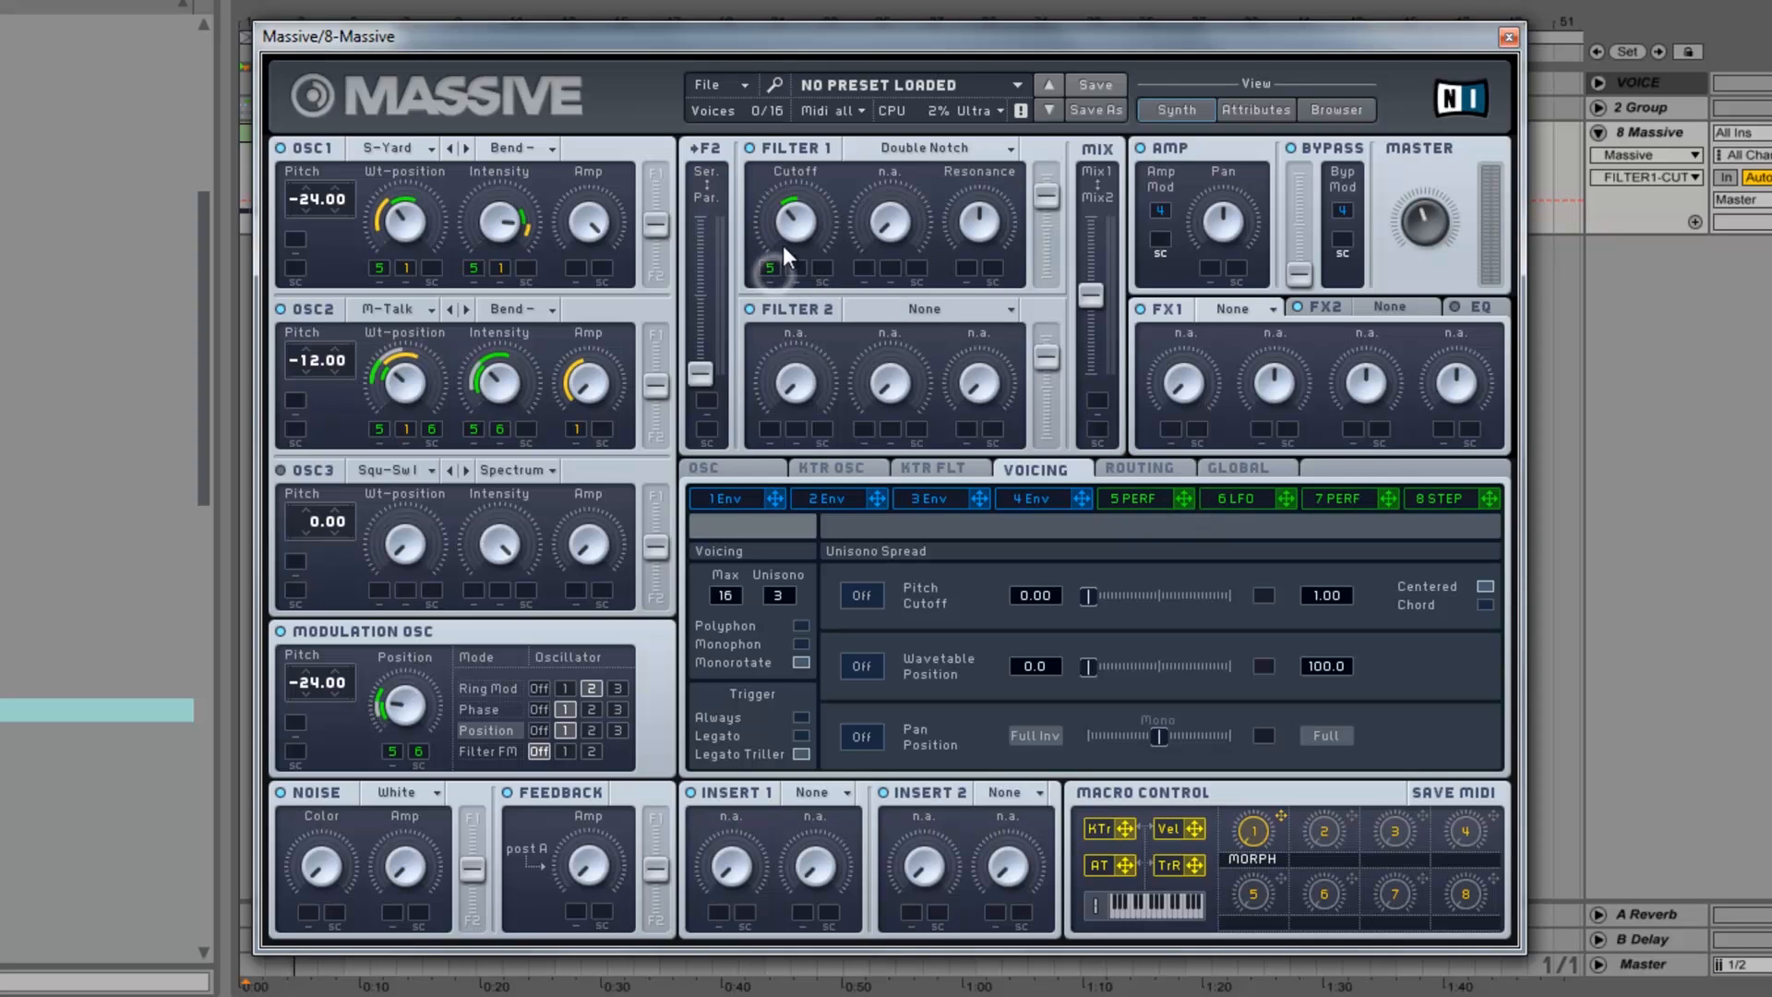
key(space)
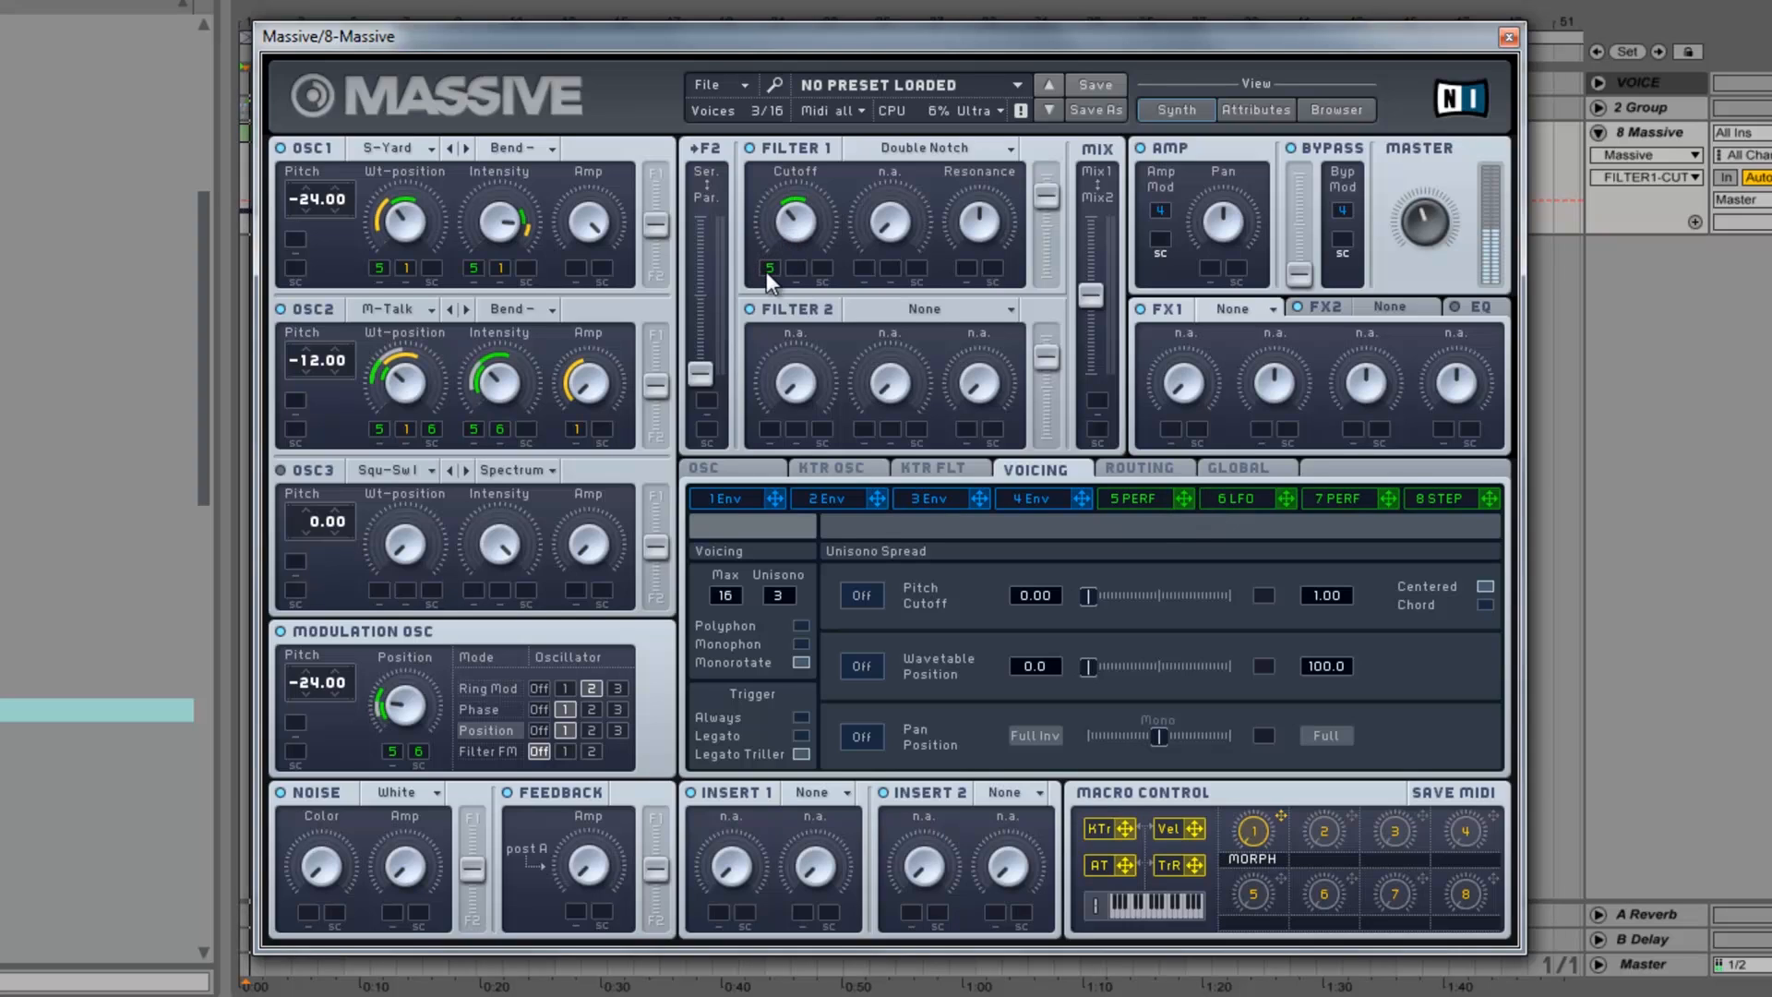
drag(767, 277, 755, 318)
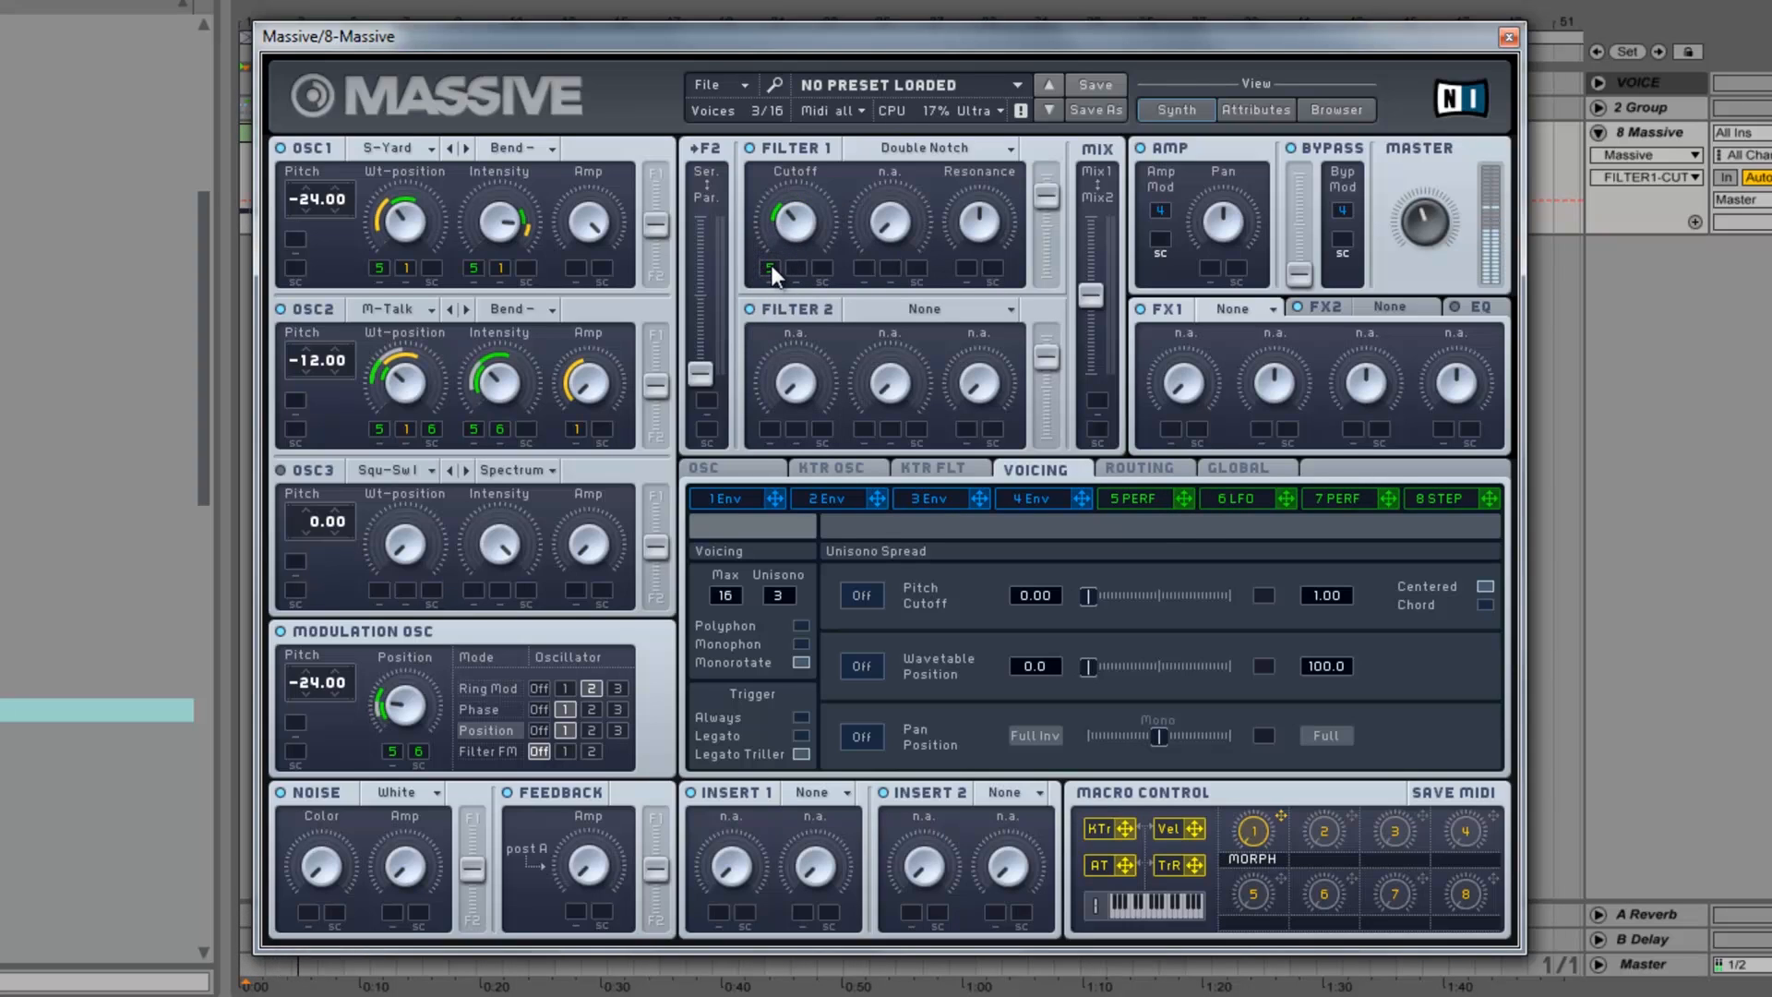
Lower filter 1's resonance and assign Performer 5 to modulate it.
drag(976, 229, 965, 249)
drag(1183, 499, 969, 280)
drag(1185, 502, 968, 271)
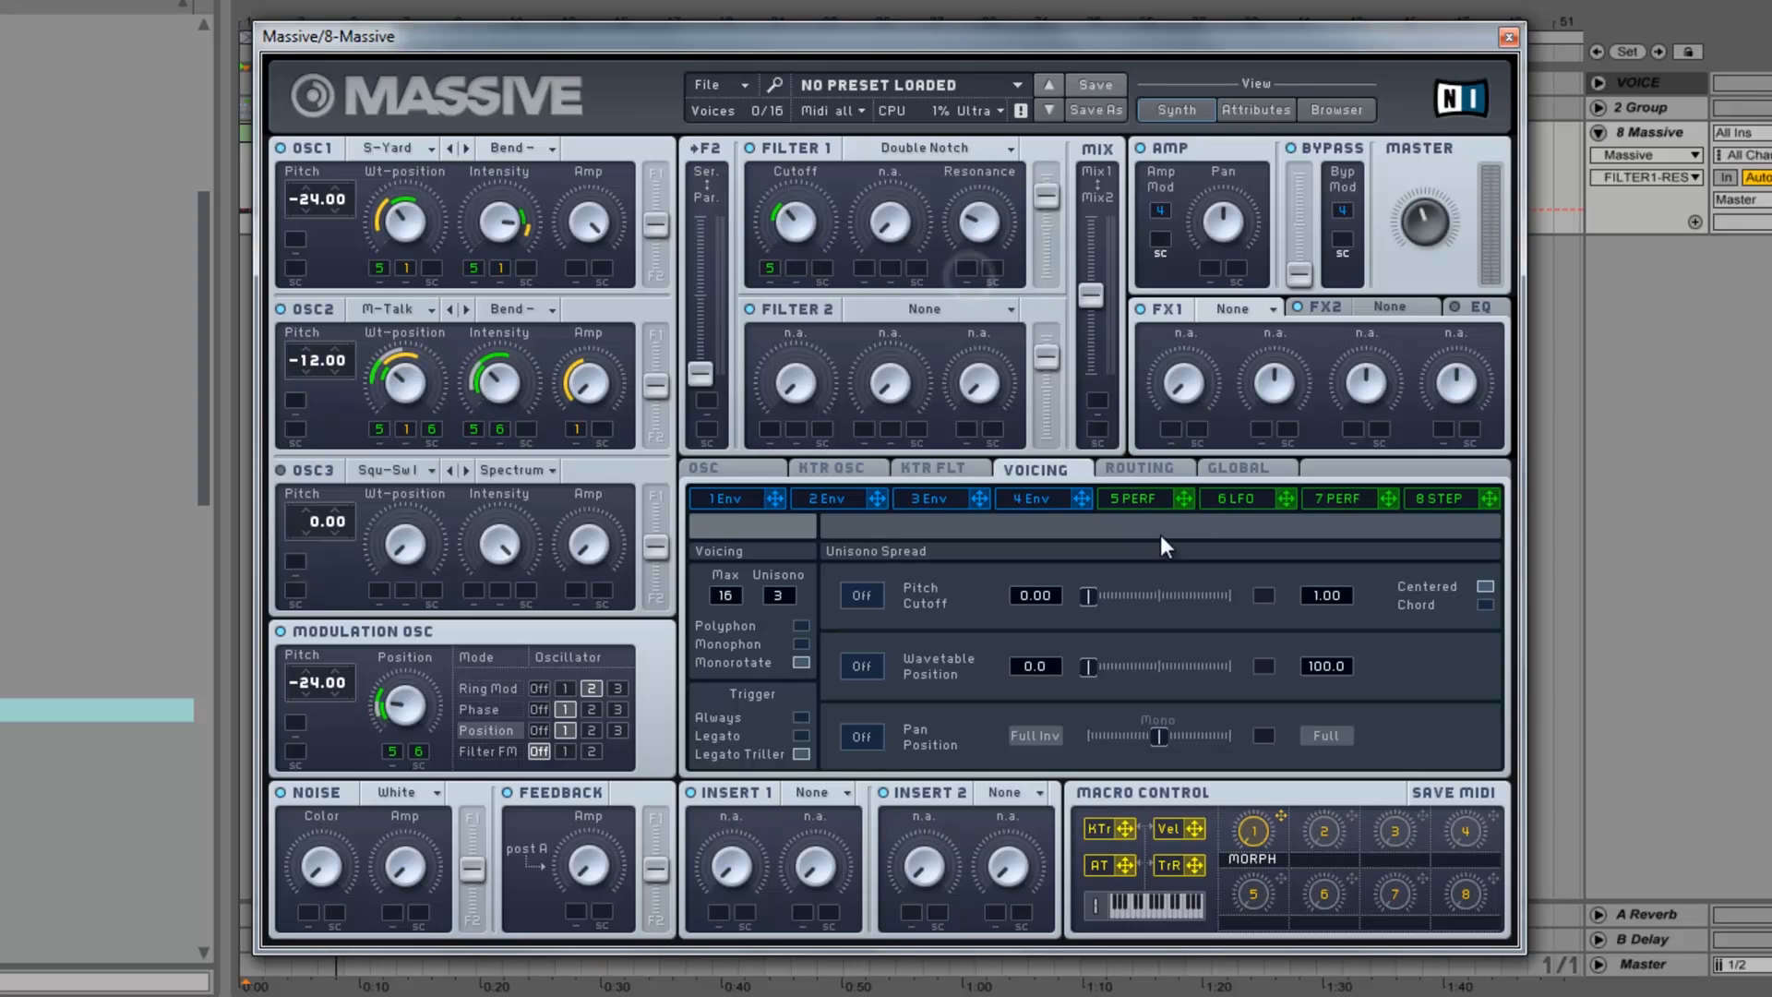
drag(1185, 498, 971, 264)
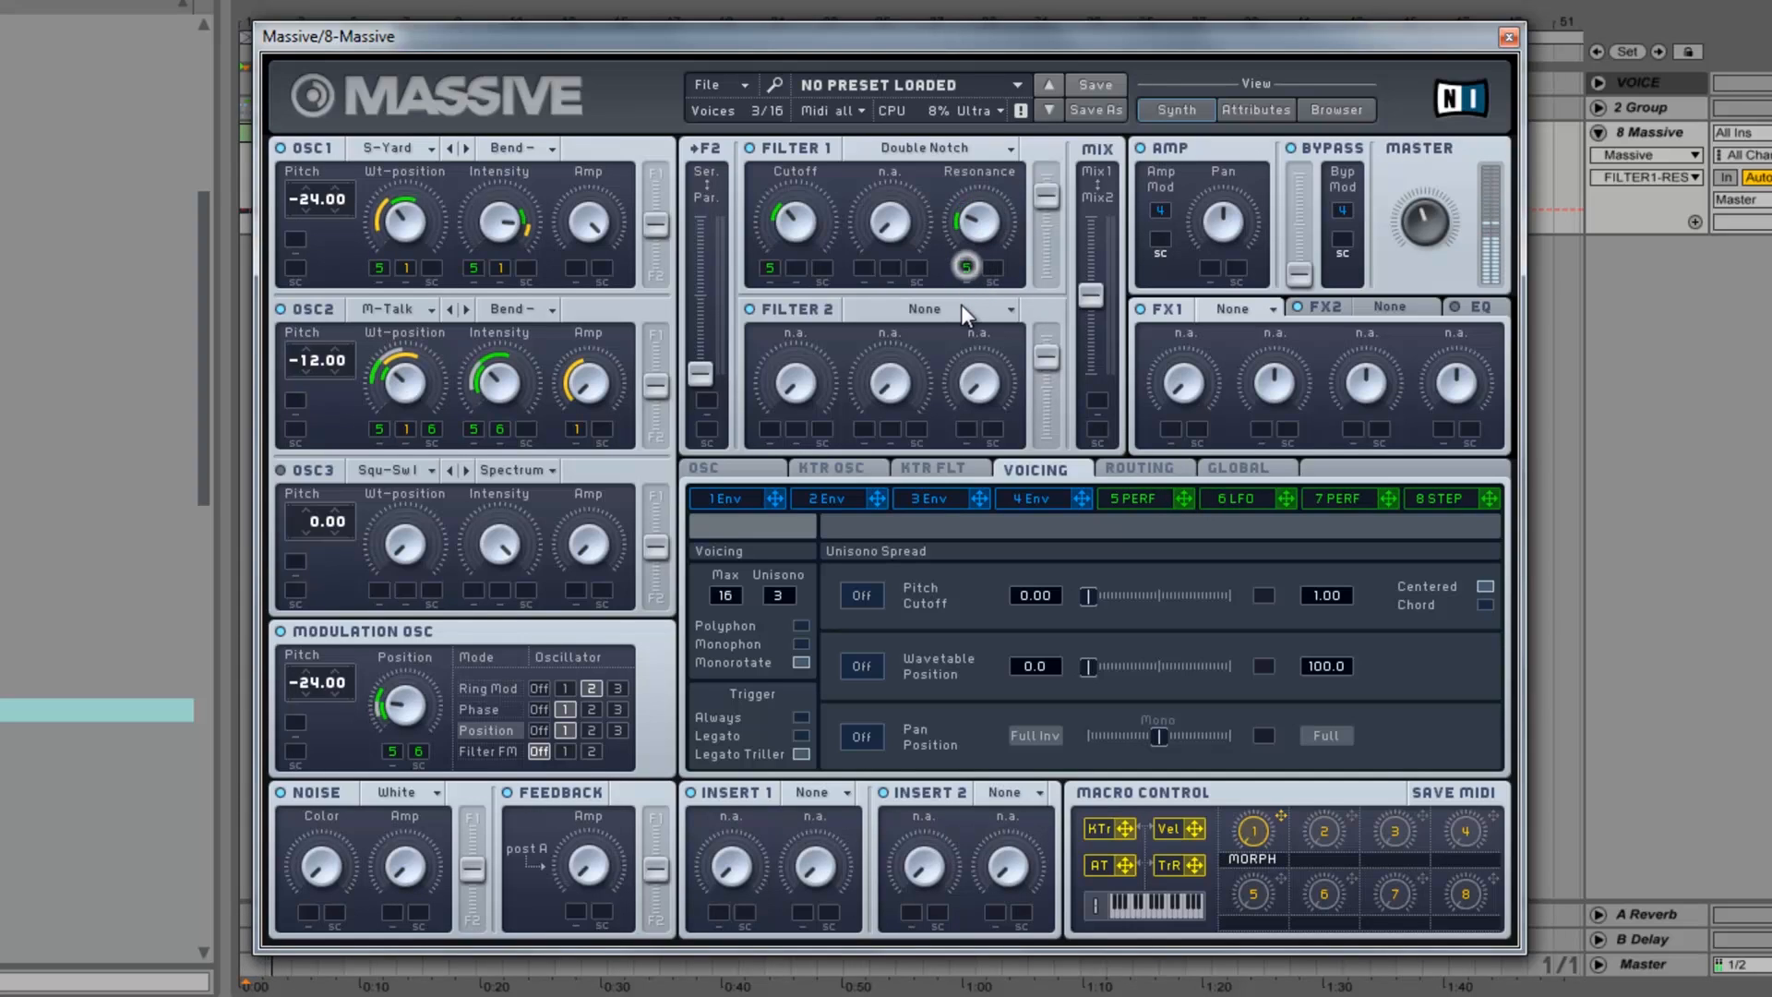
Raise the output levels of both filters and set filter 2 to Bandreject.
drag(1046, 195, 1045, 173)
drag(1046, 356, 1045, 338)
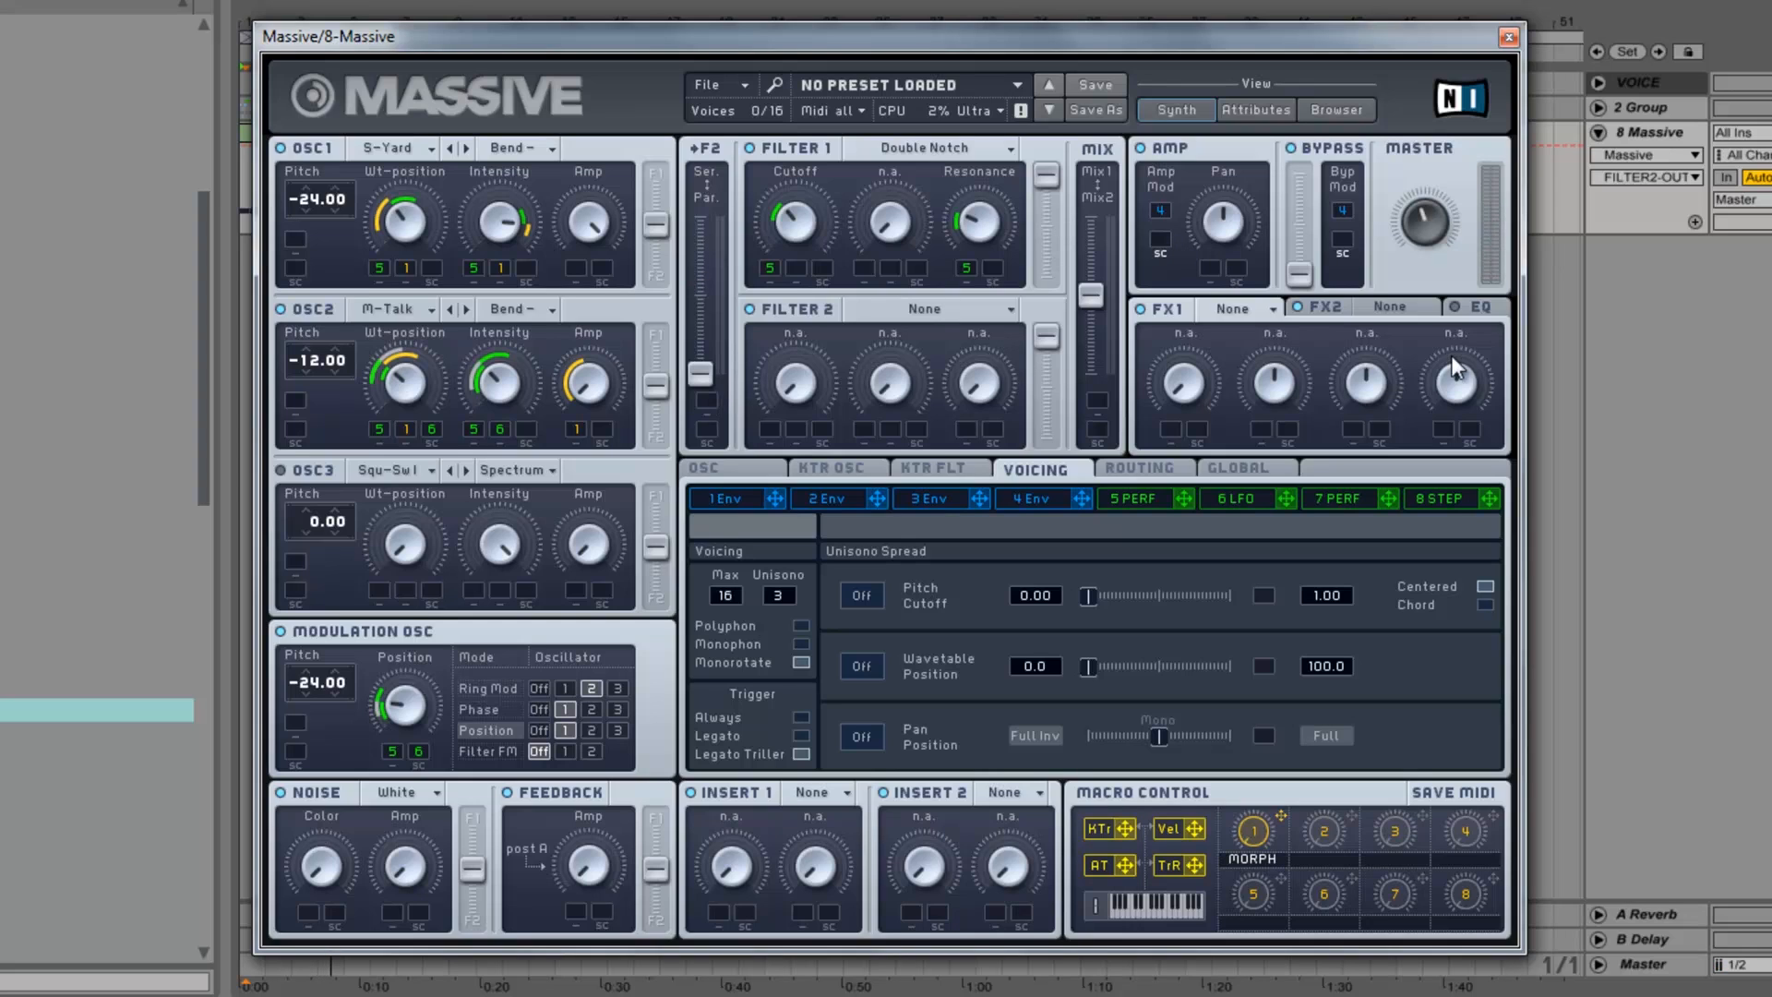
click(931, 312)
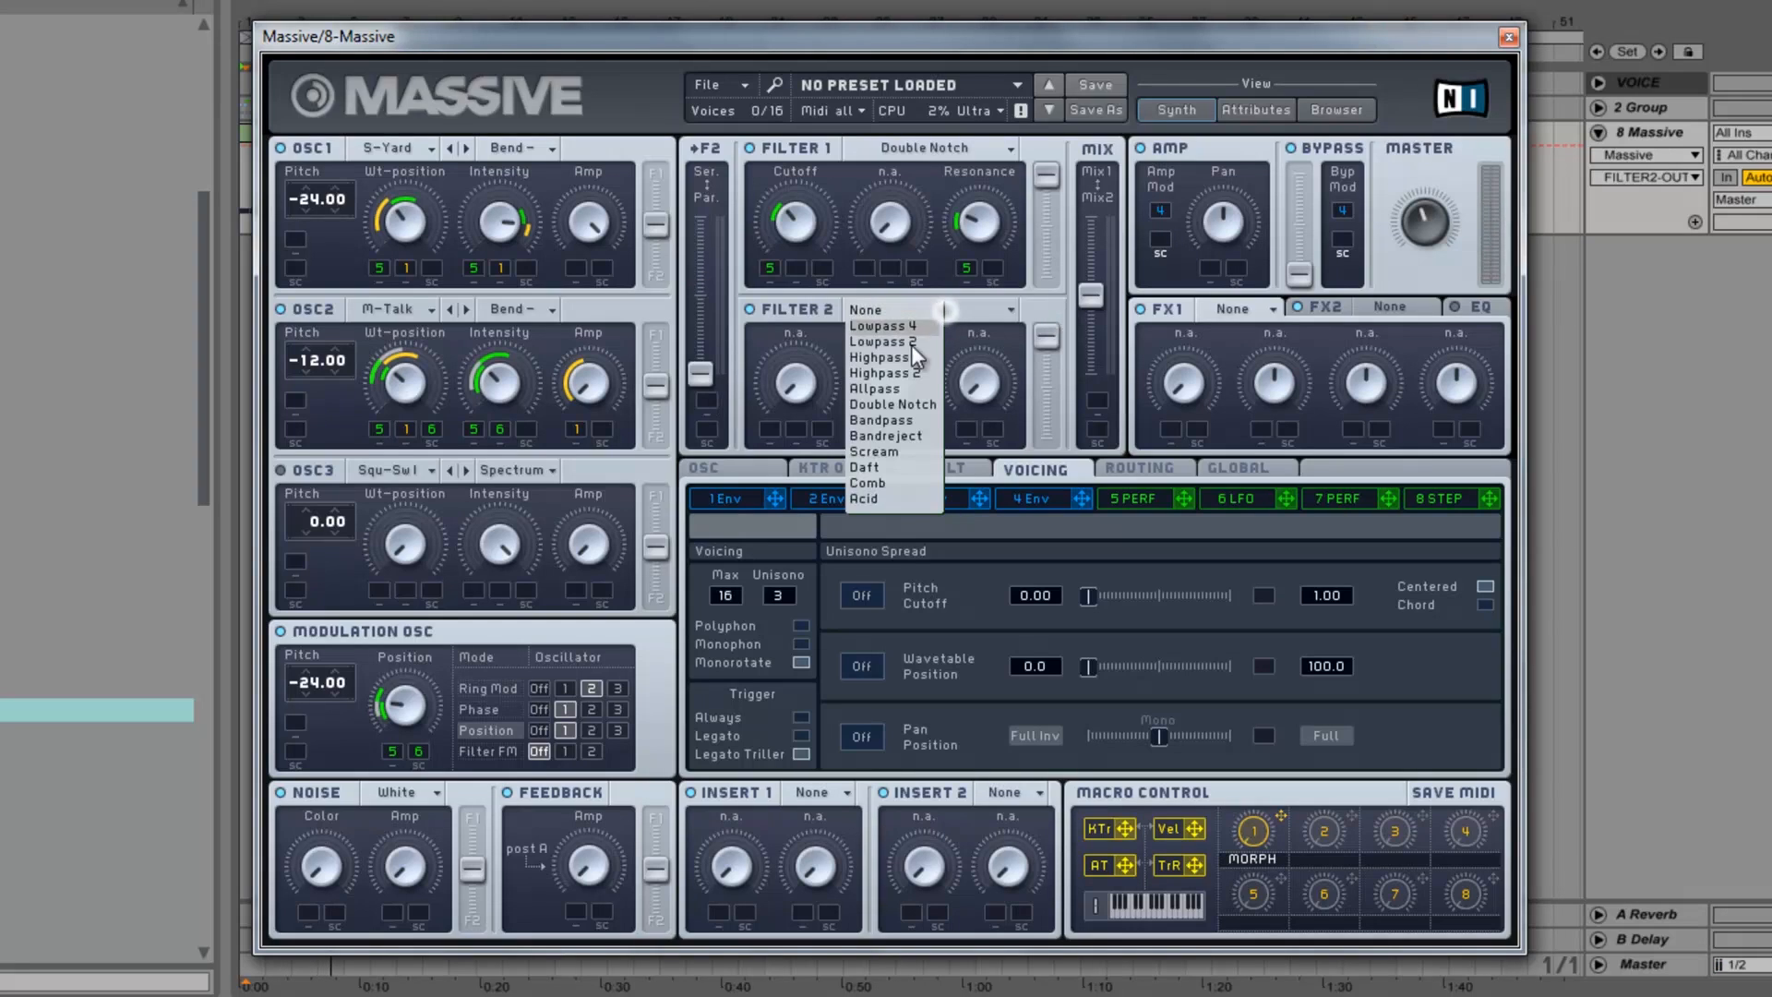
click(886, 435)
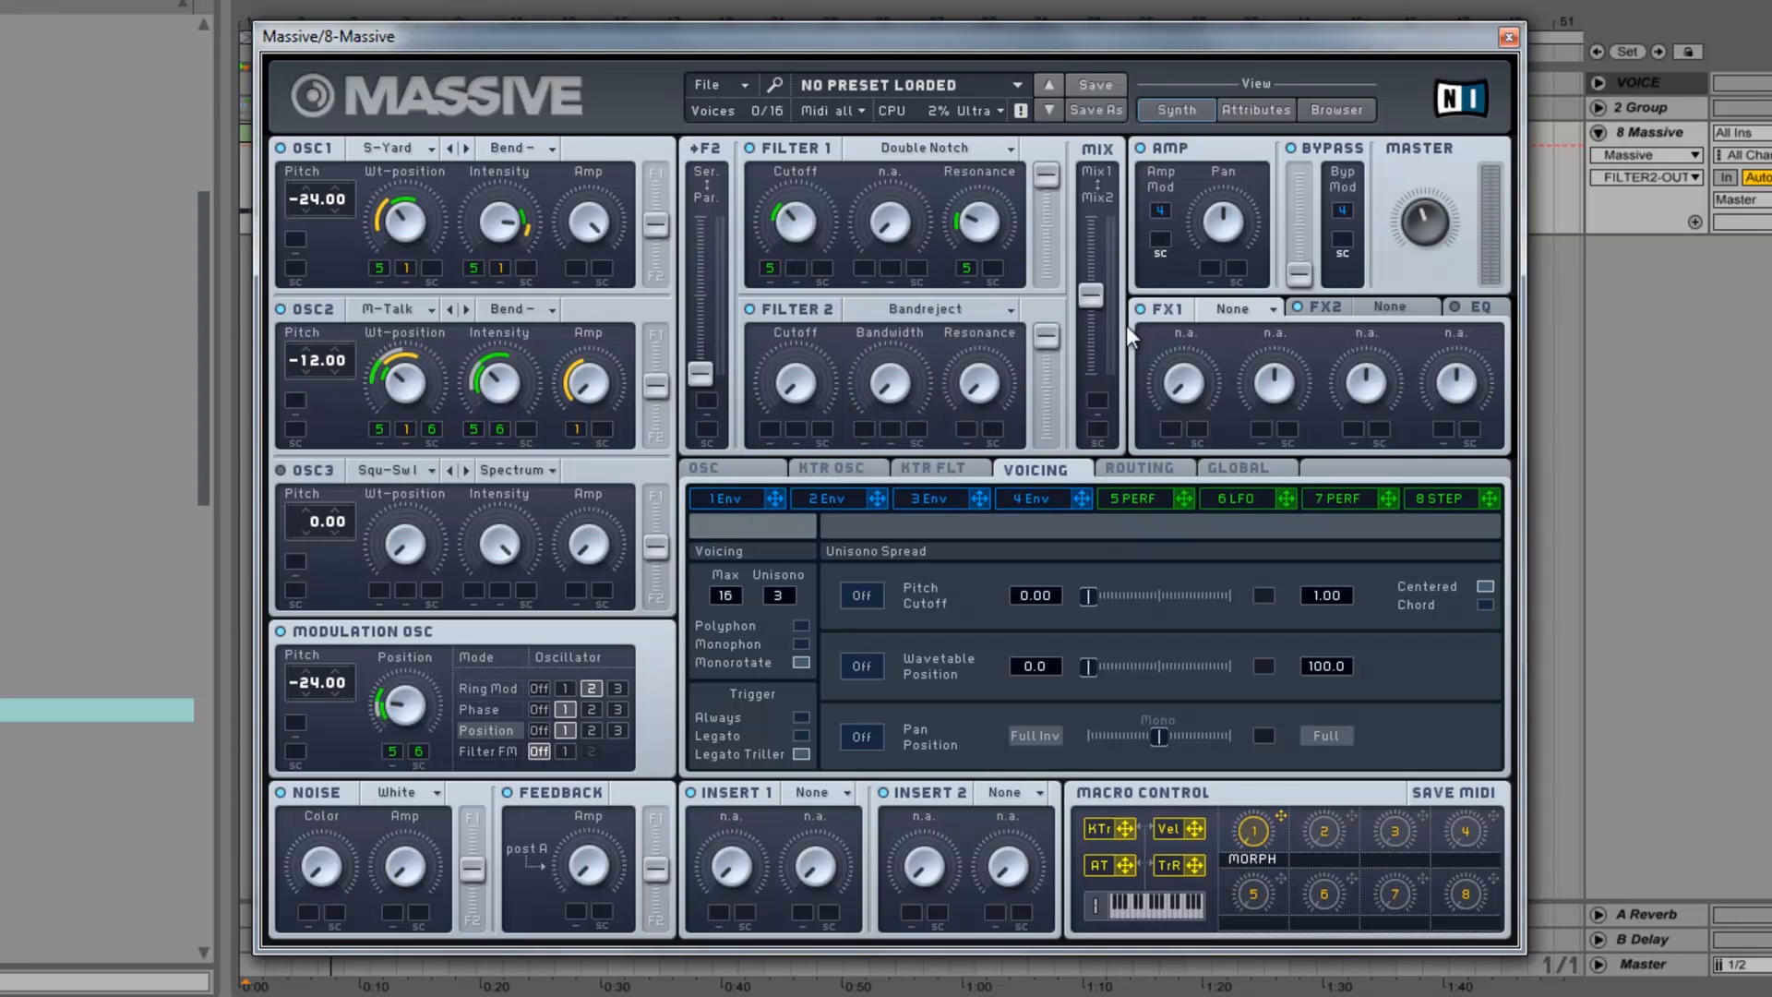
Lower filter 2's cutoff during playback and modulate it downward with Performer 5.
key(space)
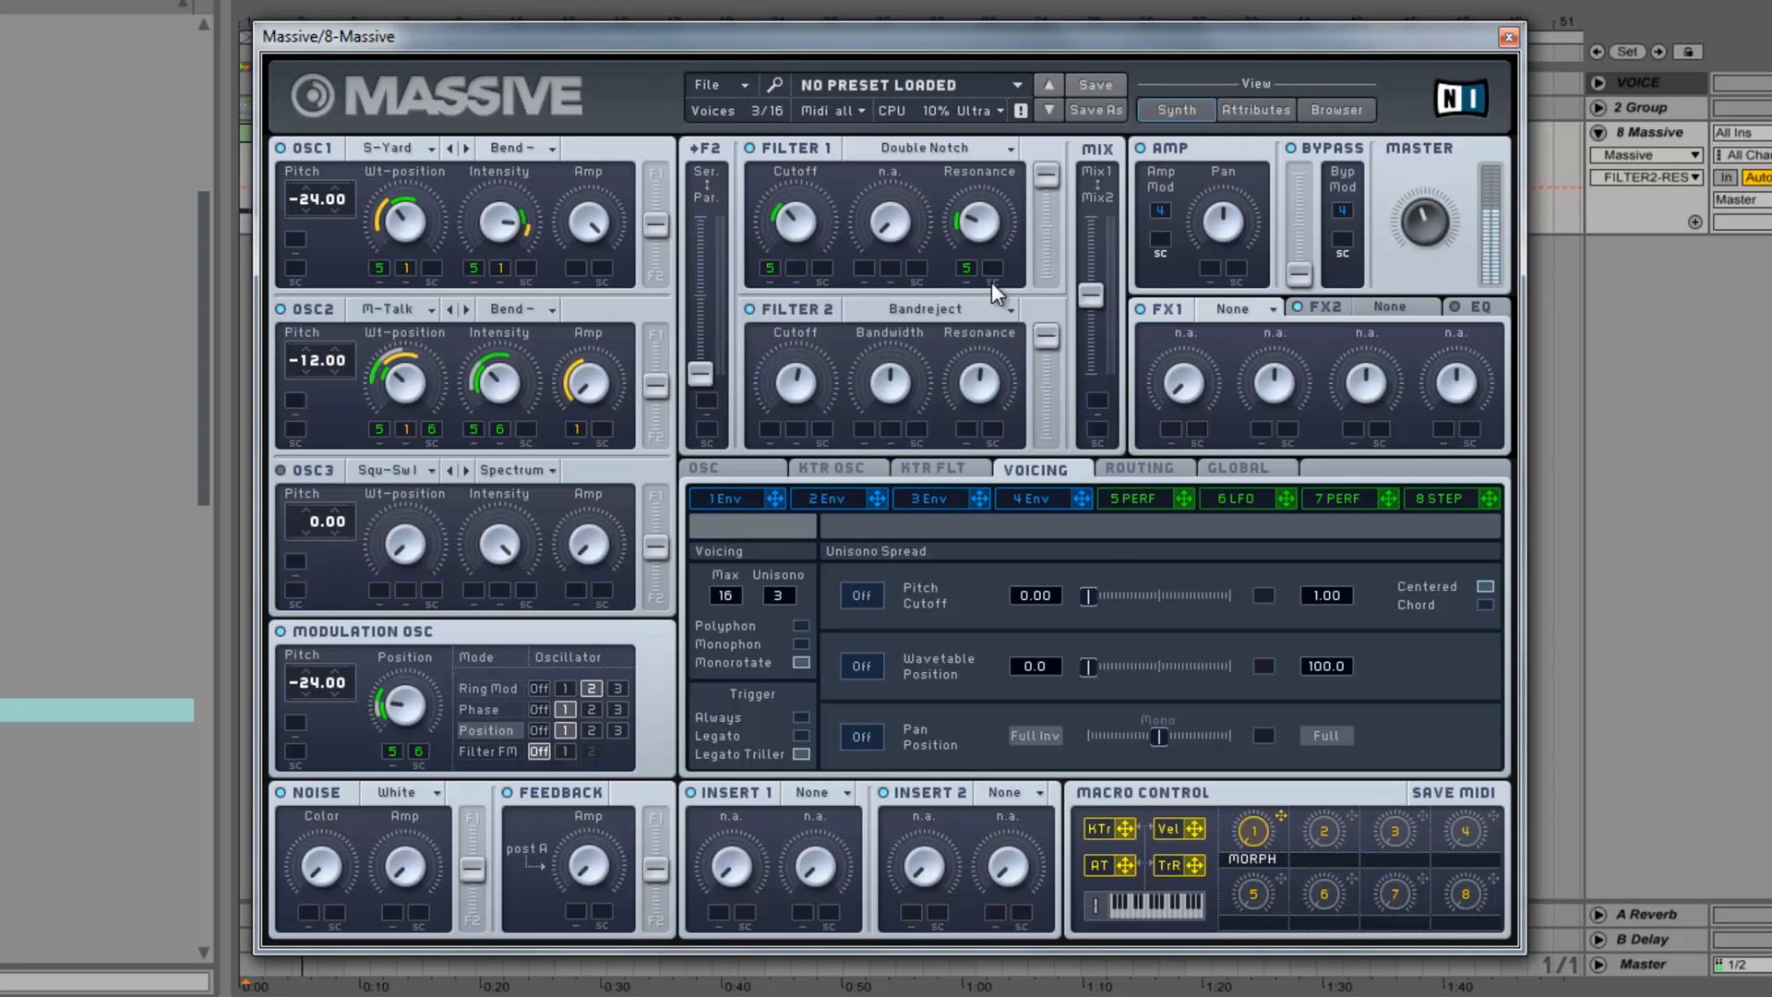
click(797, 386)
drag(796, 385, 757, 439)
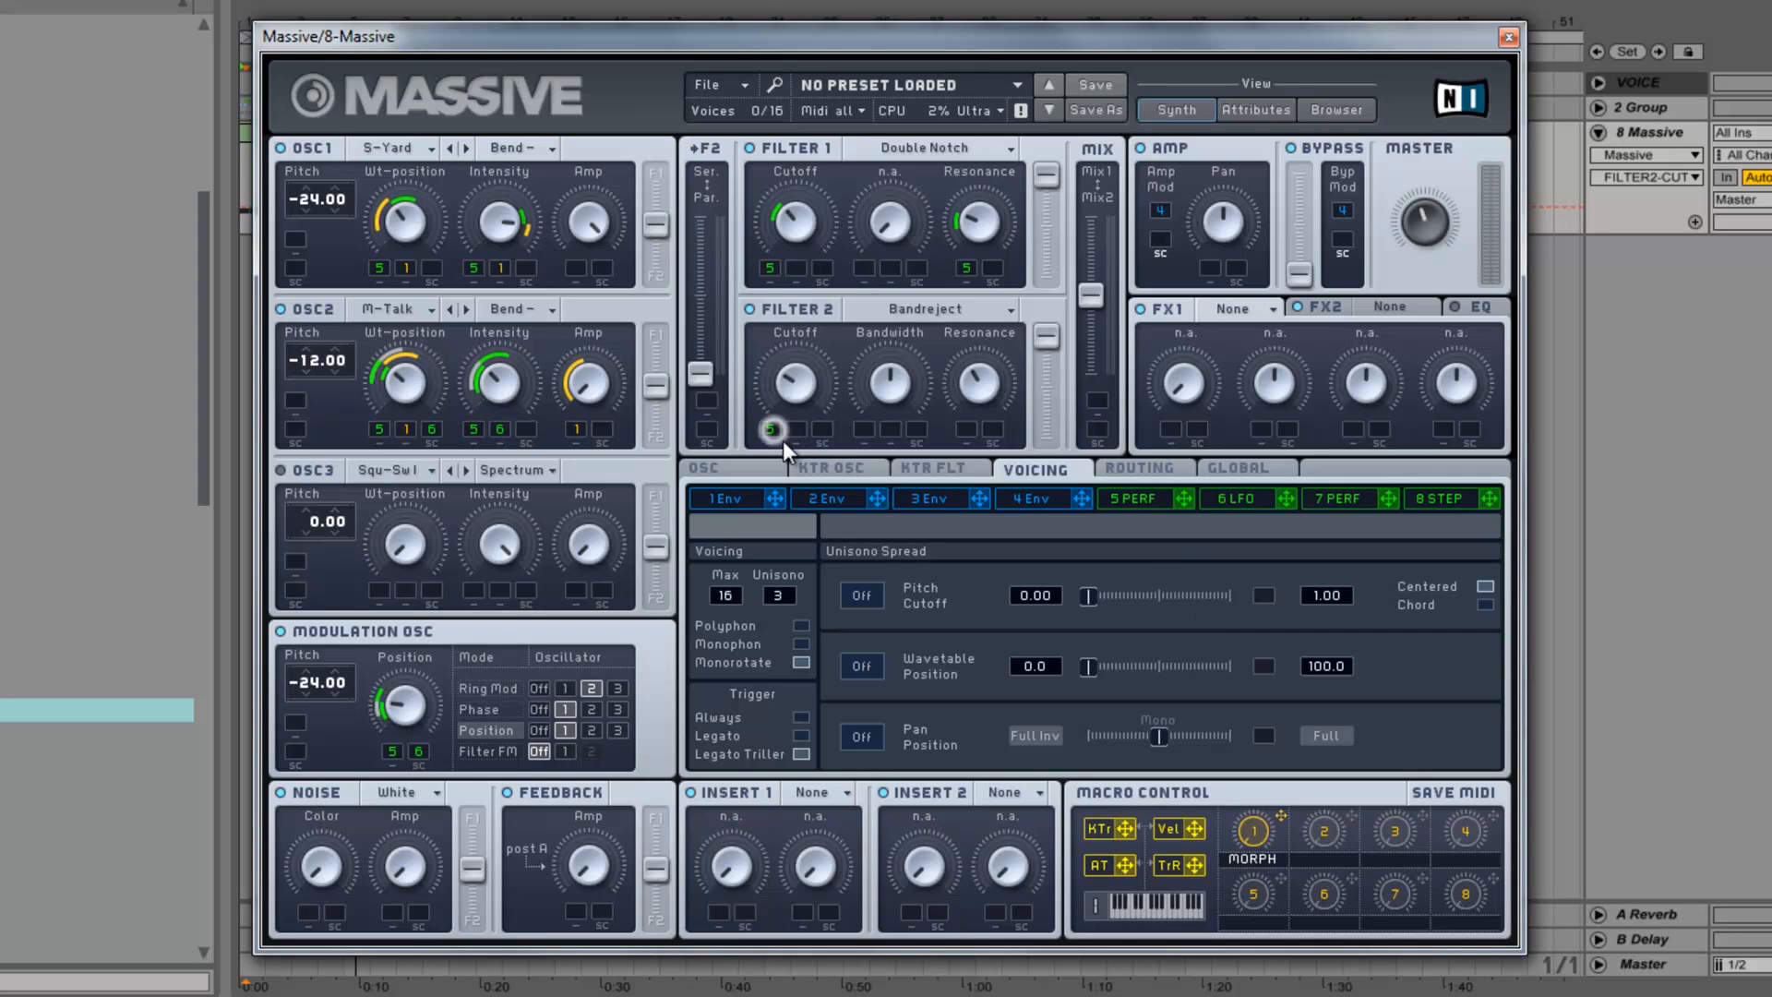
drag(779, 384, 768, 440)
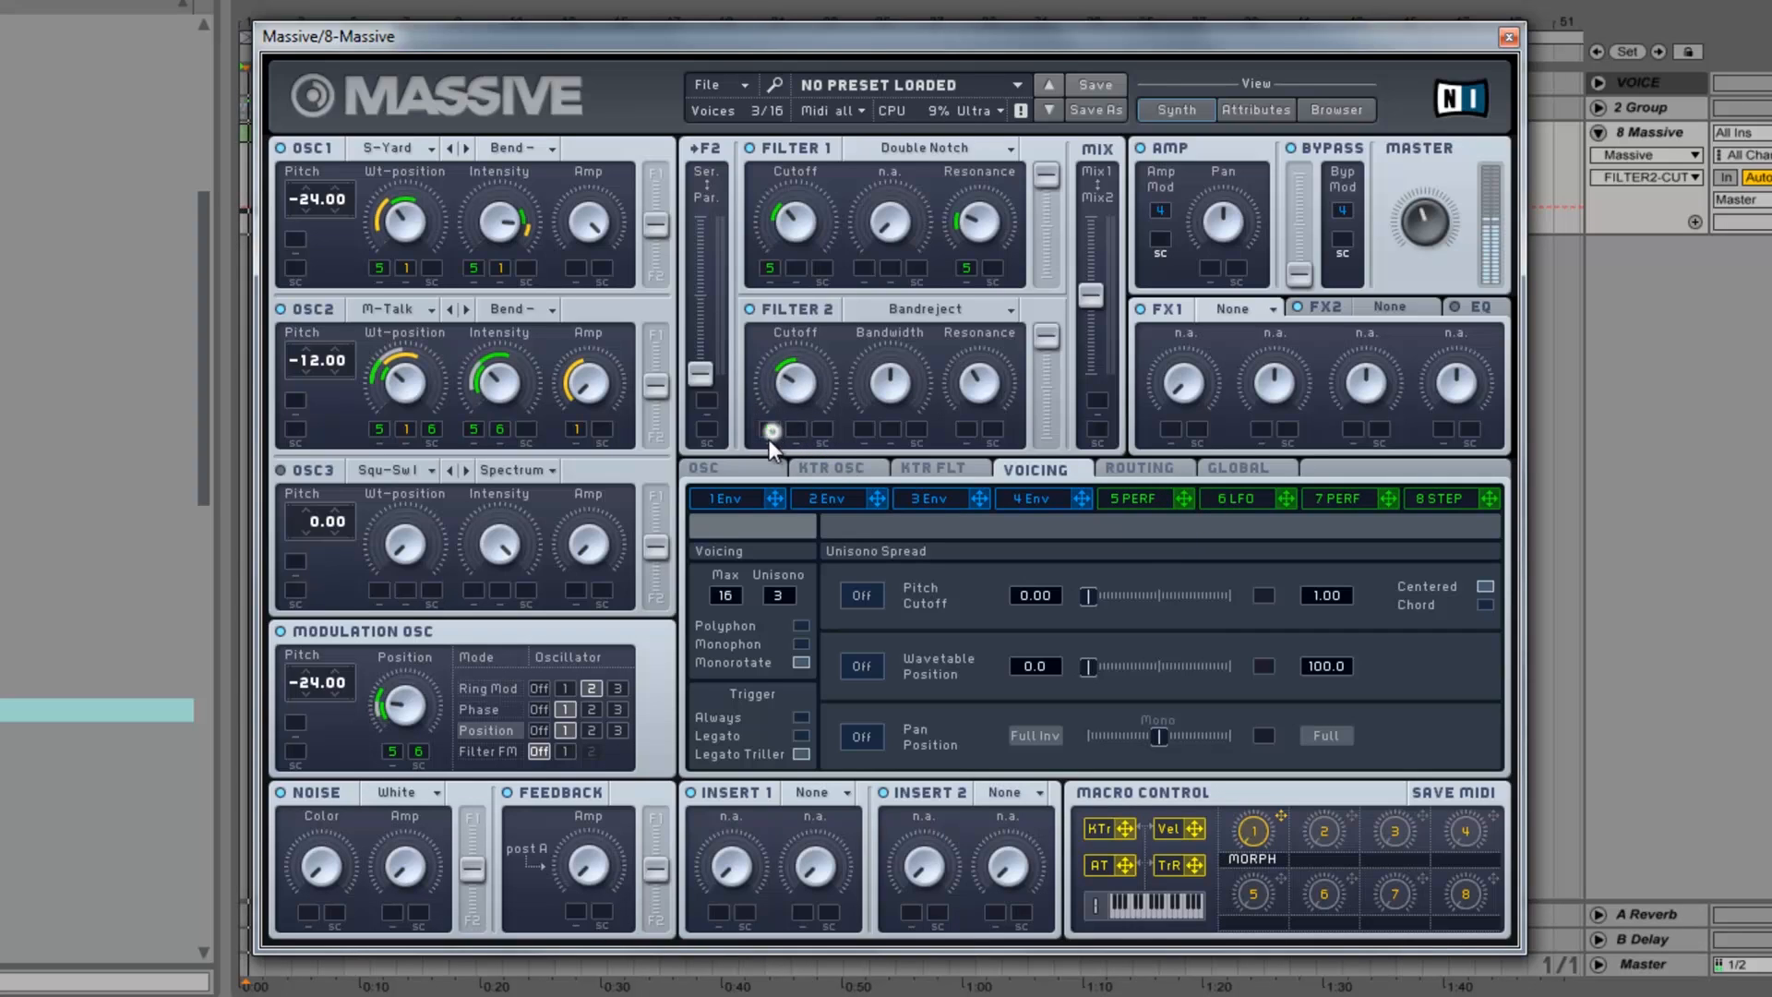
Lower filter 2's bandwidth and resonance, with Performer 5 modulating the bandwidth.
drag(889, 384, 871, 445)
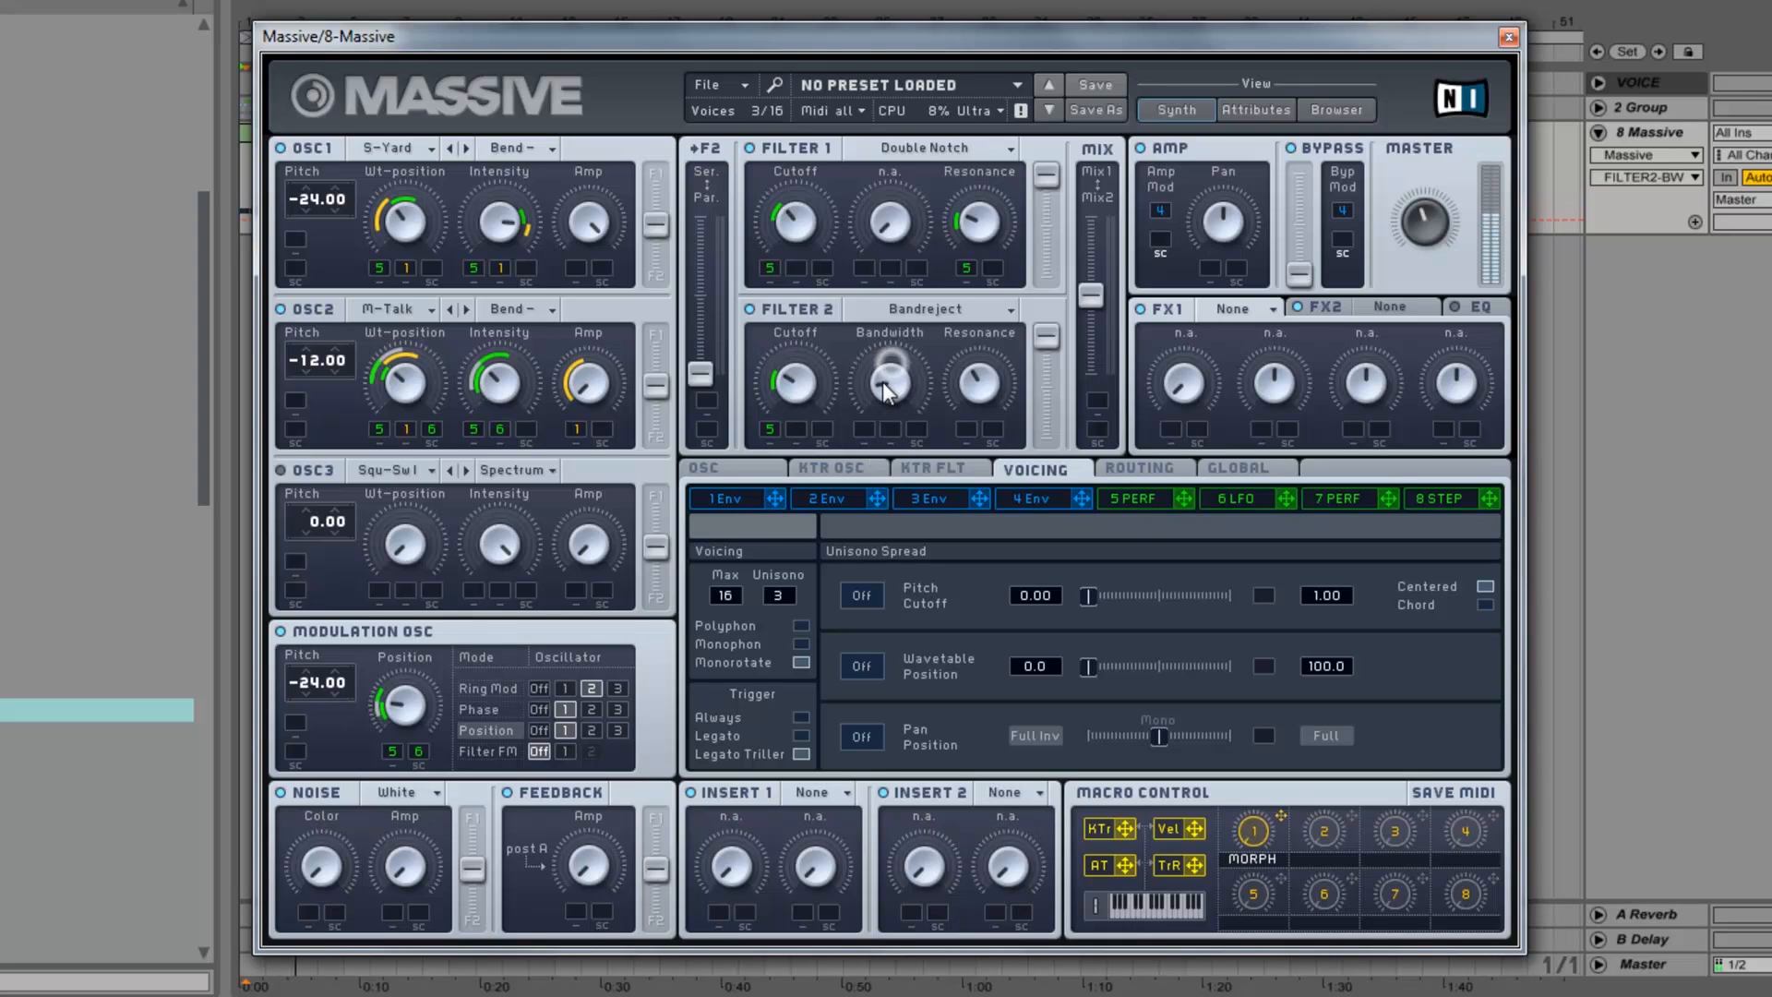
drag(1183, 499, 966, 434)
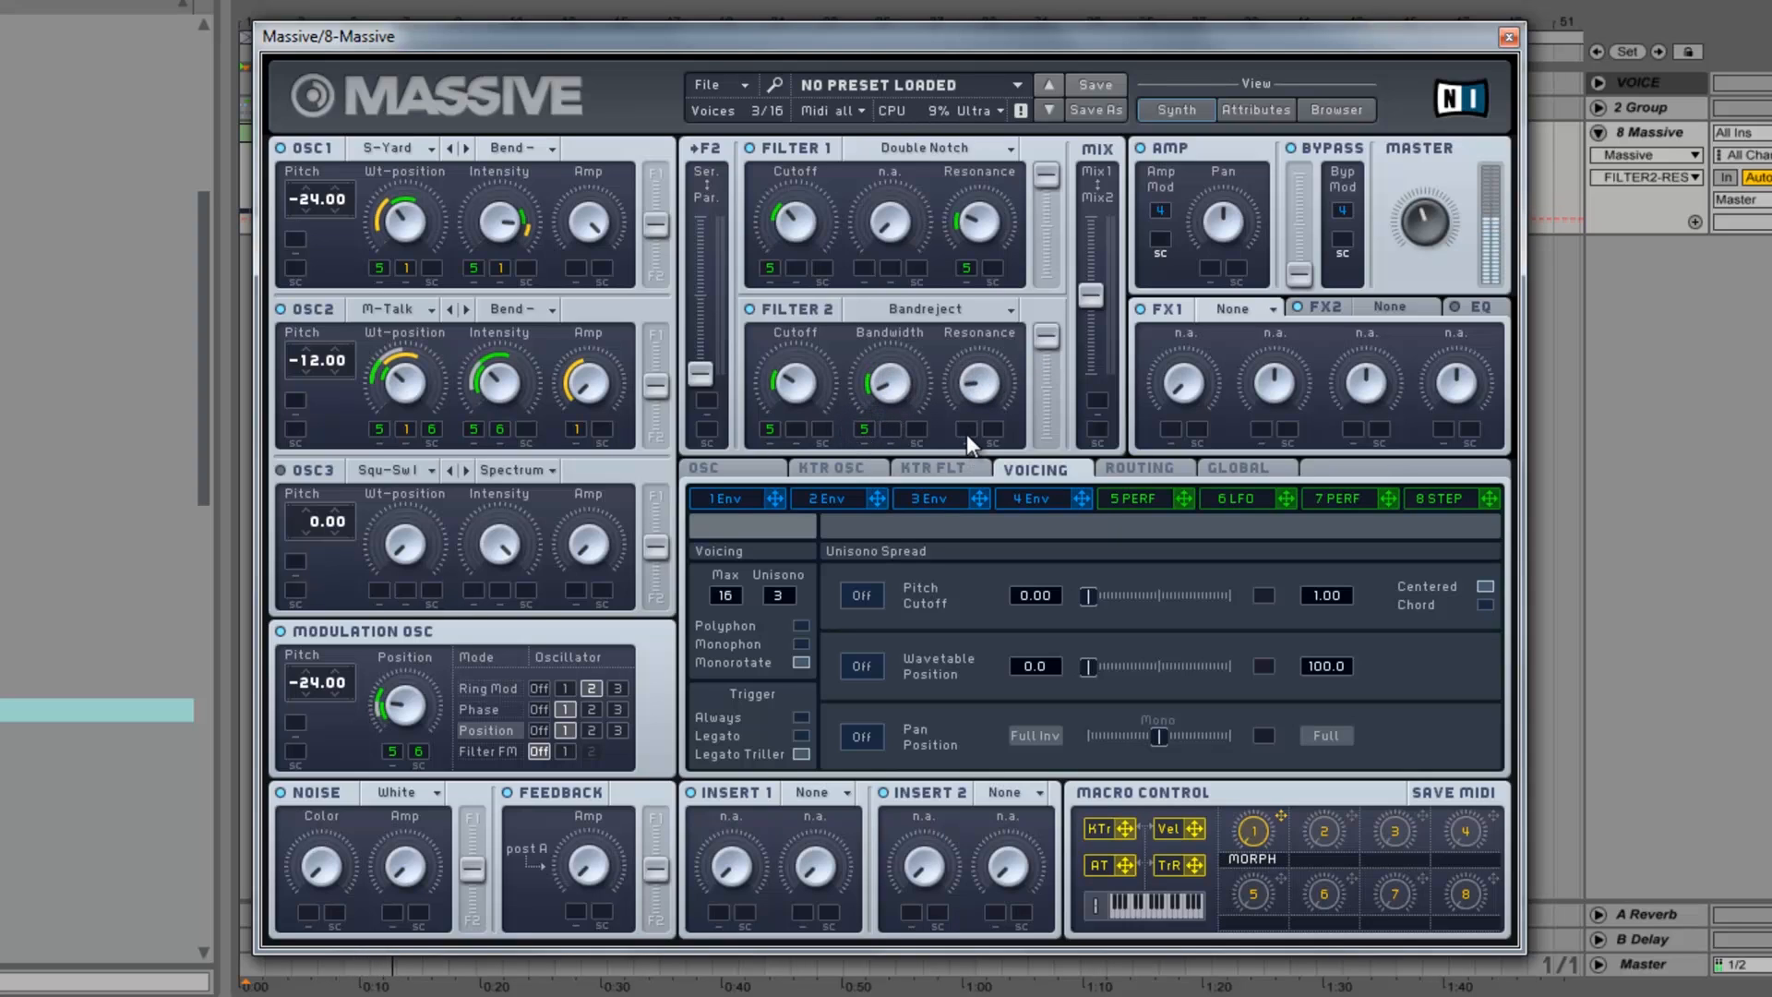
Assign LFO 6 to filter 2's cutoff and bandwidth and to filter 1's cutoff and resonance.
drag(1284, 498, 810, 434)
drag(798, 430, 782, 468)
drag(1265, 495, 890, 426)
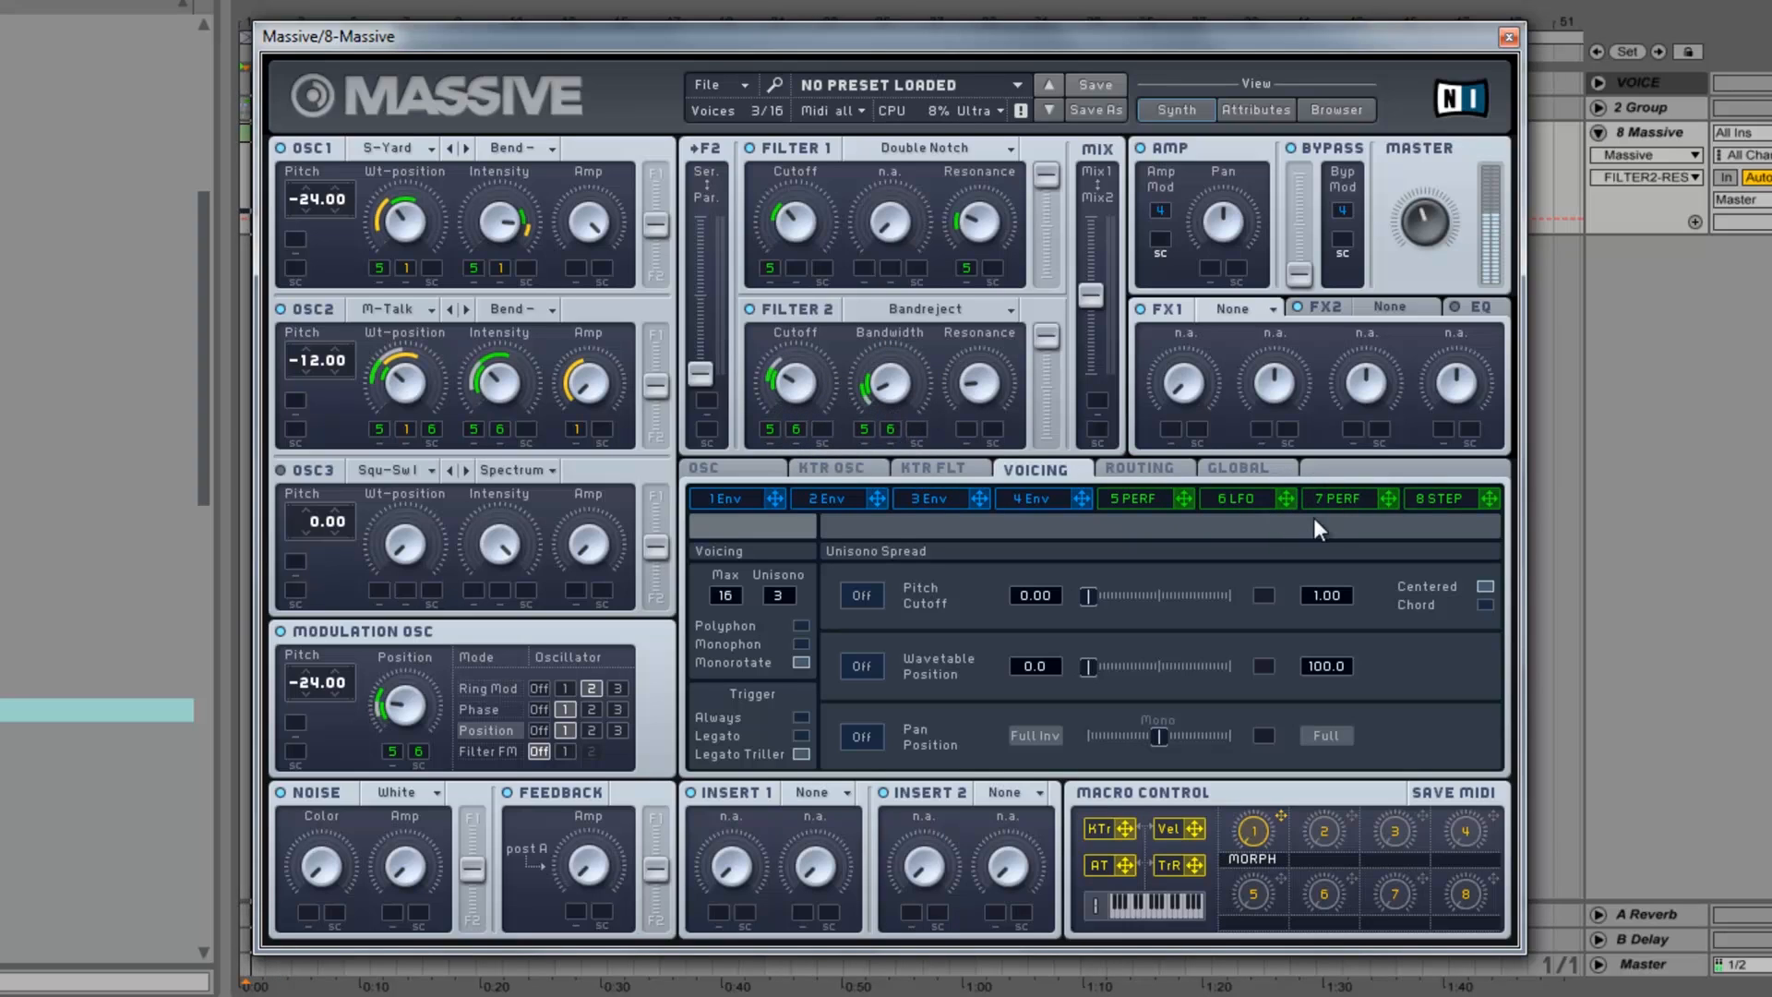
drag(1285, 498, 805, 225)
drag(1276, 500, 998, 260)
Try a 1/2 ratio for Performer 5 and readjust the ratio's denominator.
click(1141, 498)
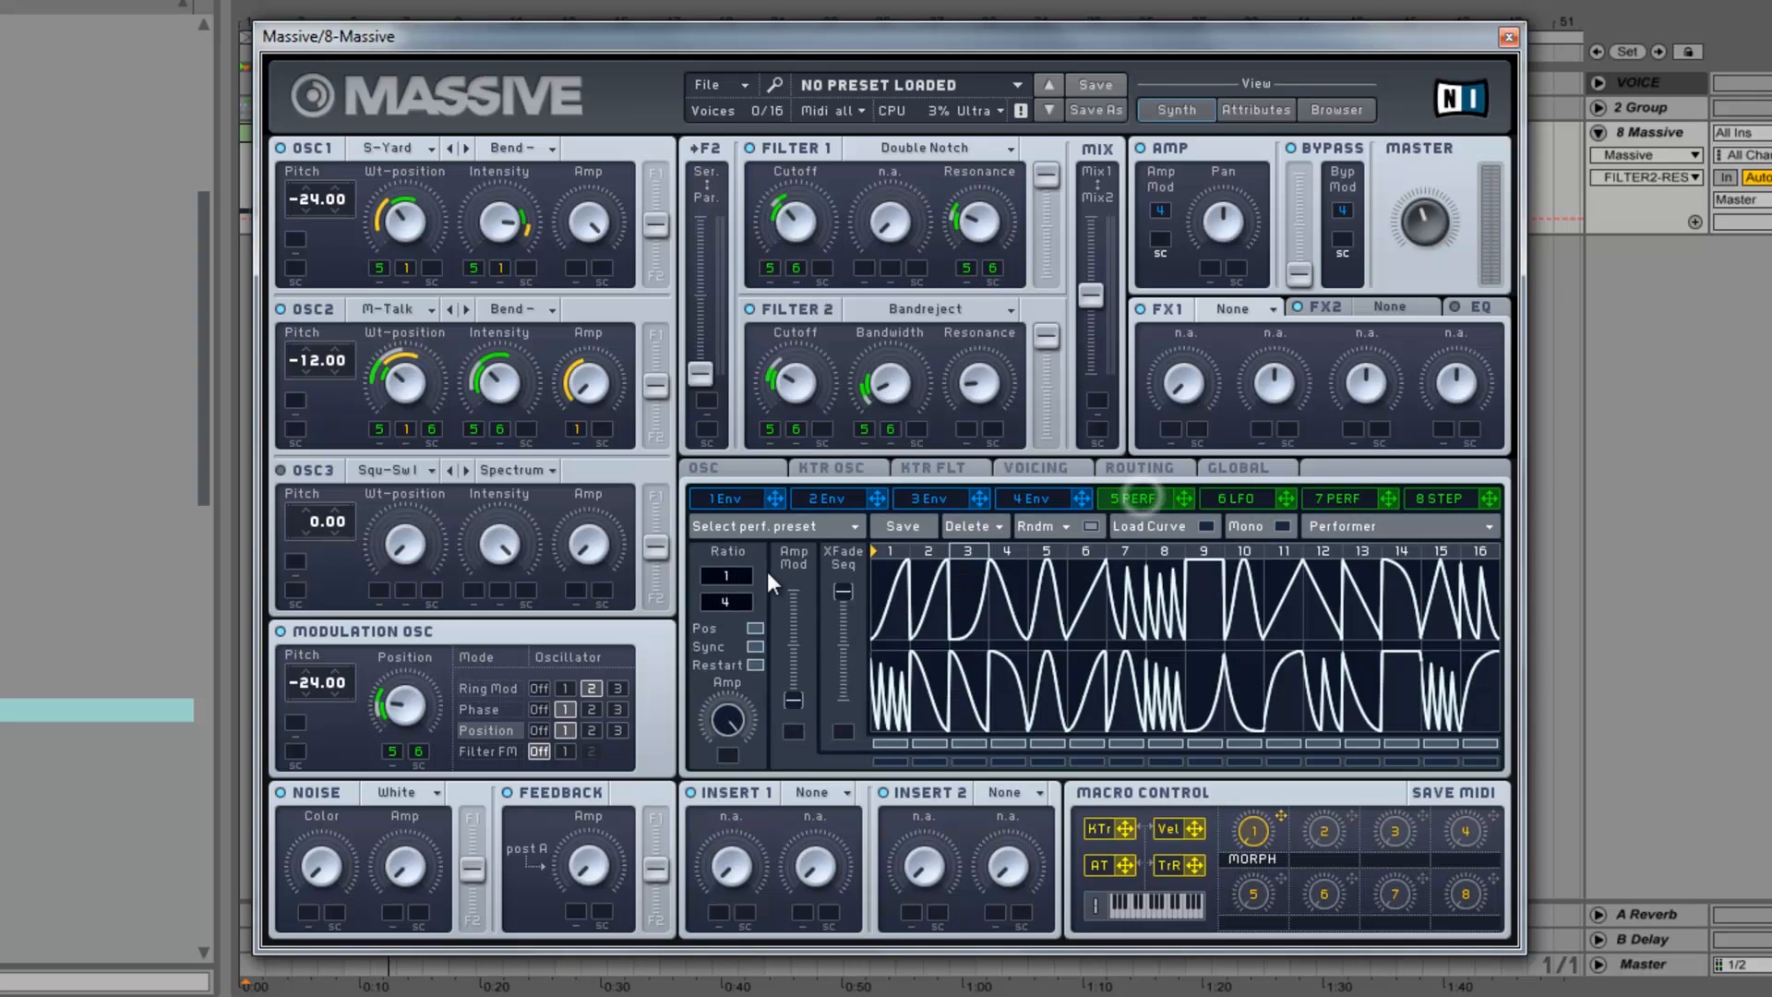
drag(739, 601, 738, 605)
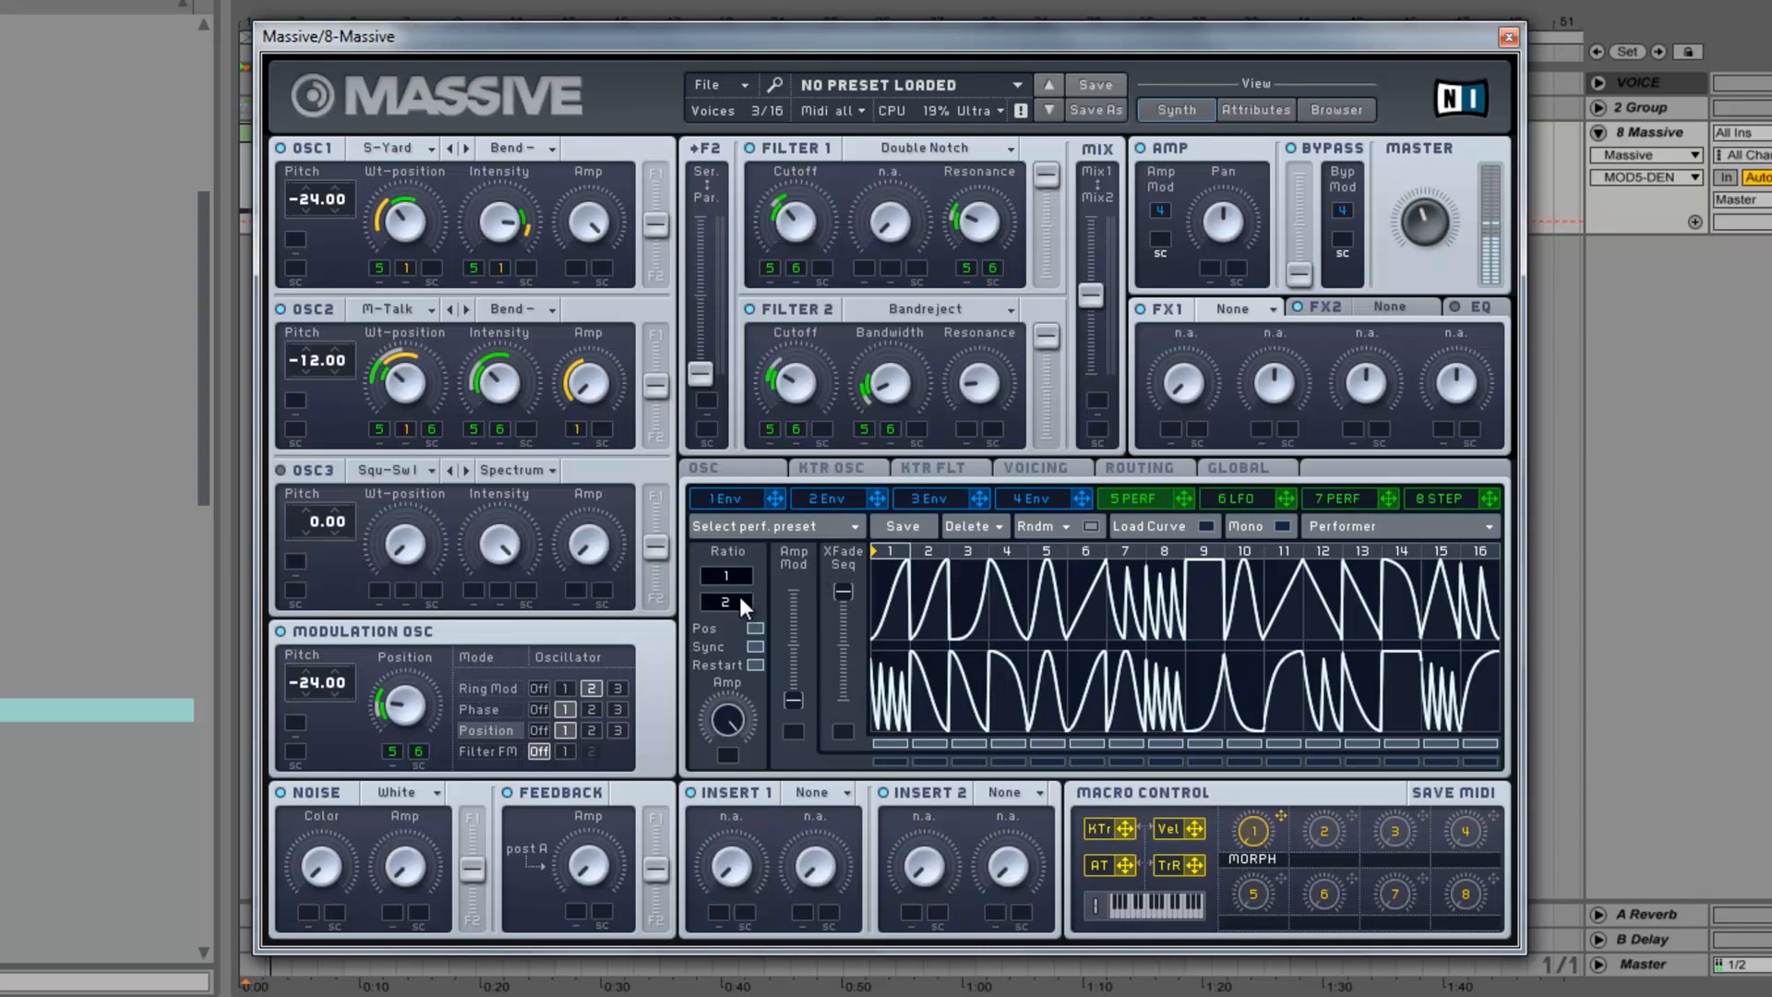
drag(742, 598, 743, 605)
Move LFO 6's curve crossfade to about the middle between its two curves.
click(1222, 496)
drag(850, 591, 850, 601)
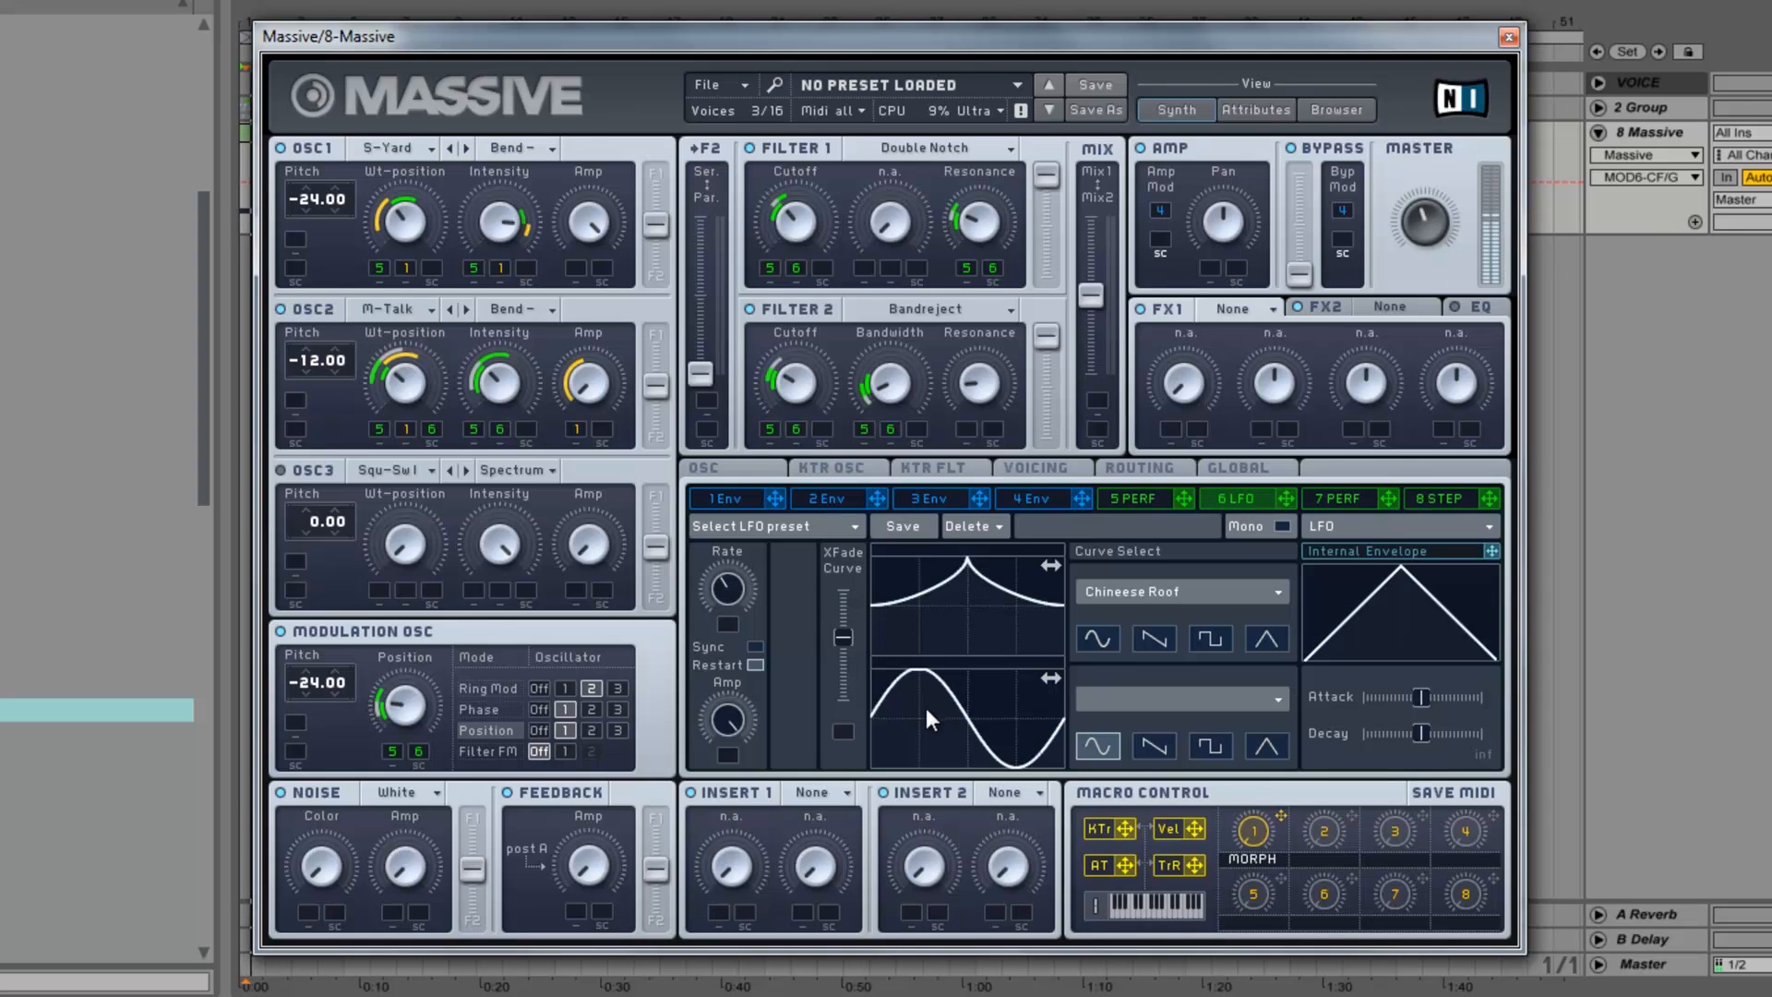
Shift the phase of LFO 6's sine curve slightly earlier and move the curve crossfade slightly toward the Chineese Roof curve.
drag(914, 700, 895, 700)
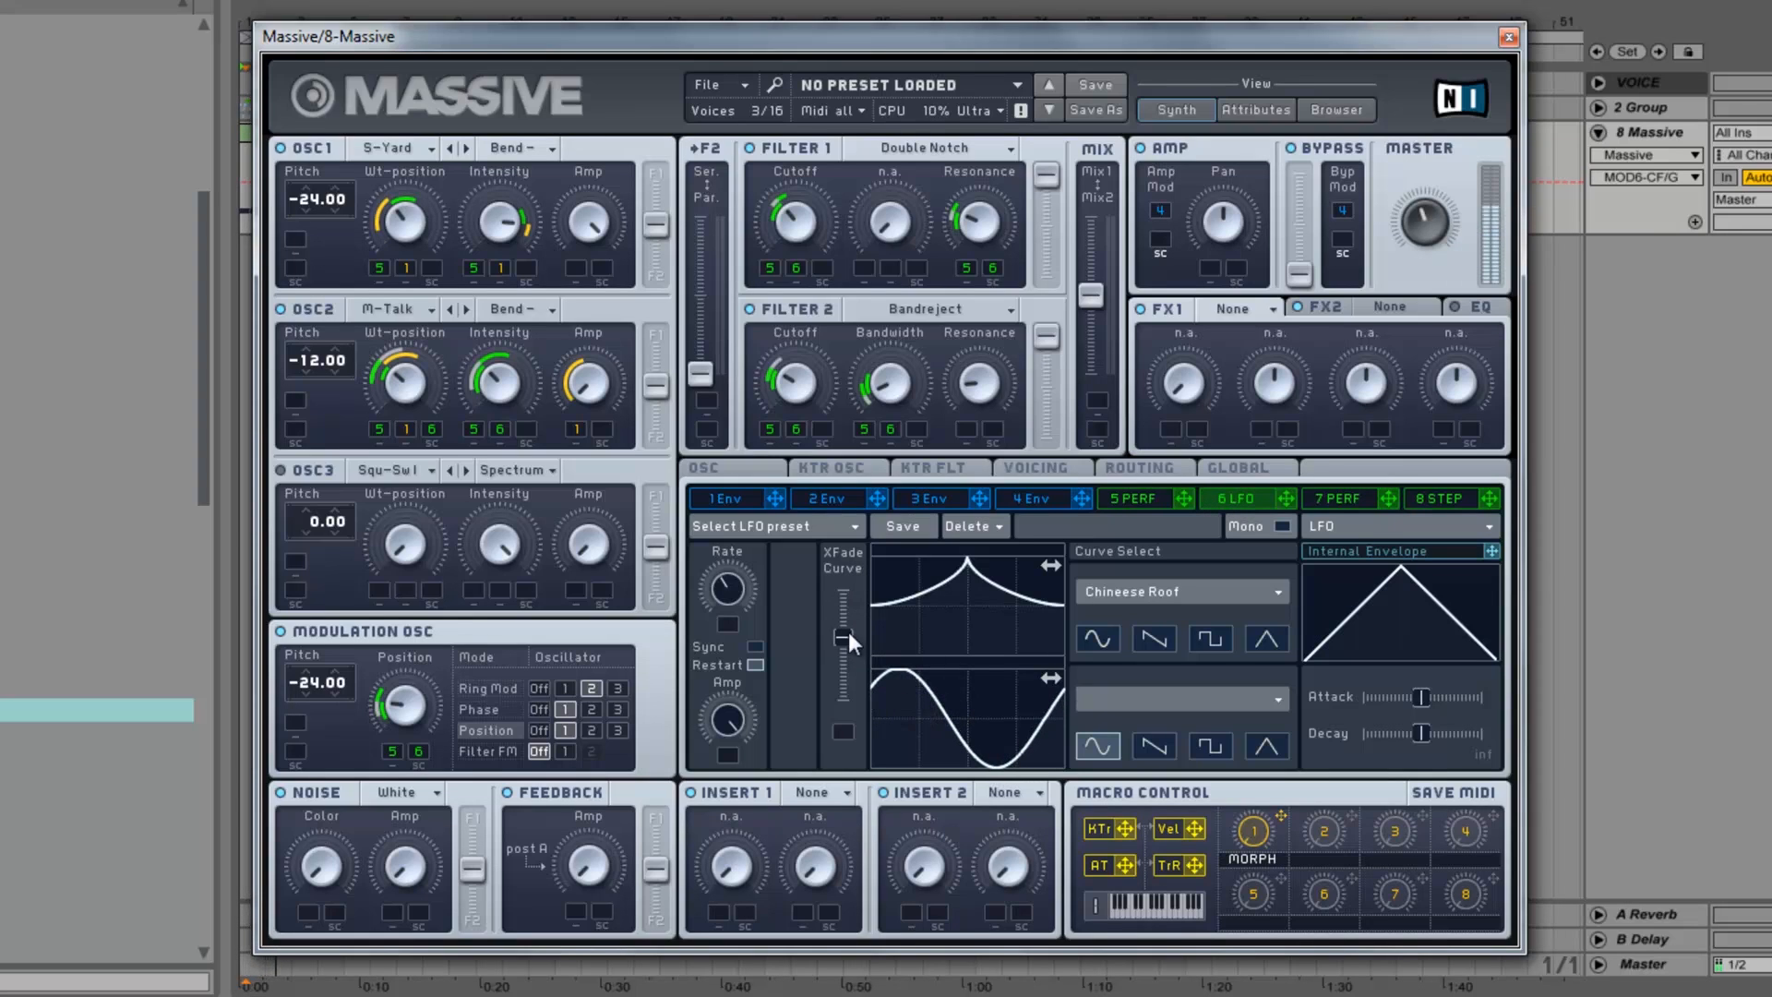
drag(839, 633, 842, 624)
mouse_move(1088, 290)
mouse_down()
mouse_move(1101, 247)
mouse_move(1091, 347)
mouse_move(1100, 281)
mouse_move(1085, 302)
mouse_up()
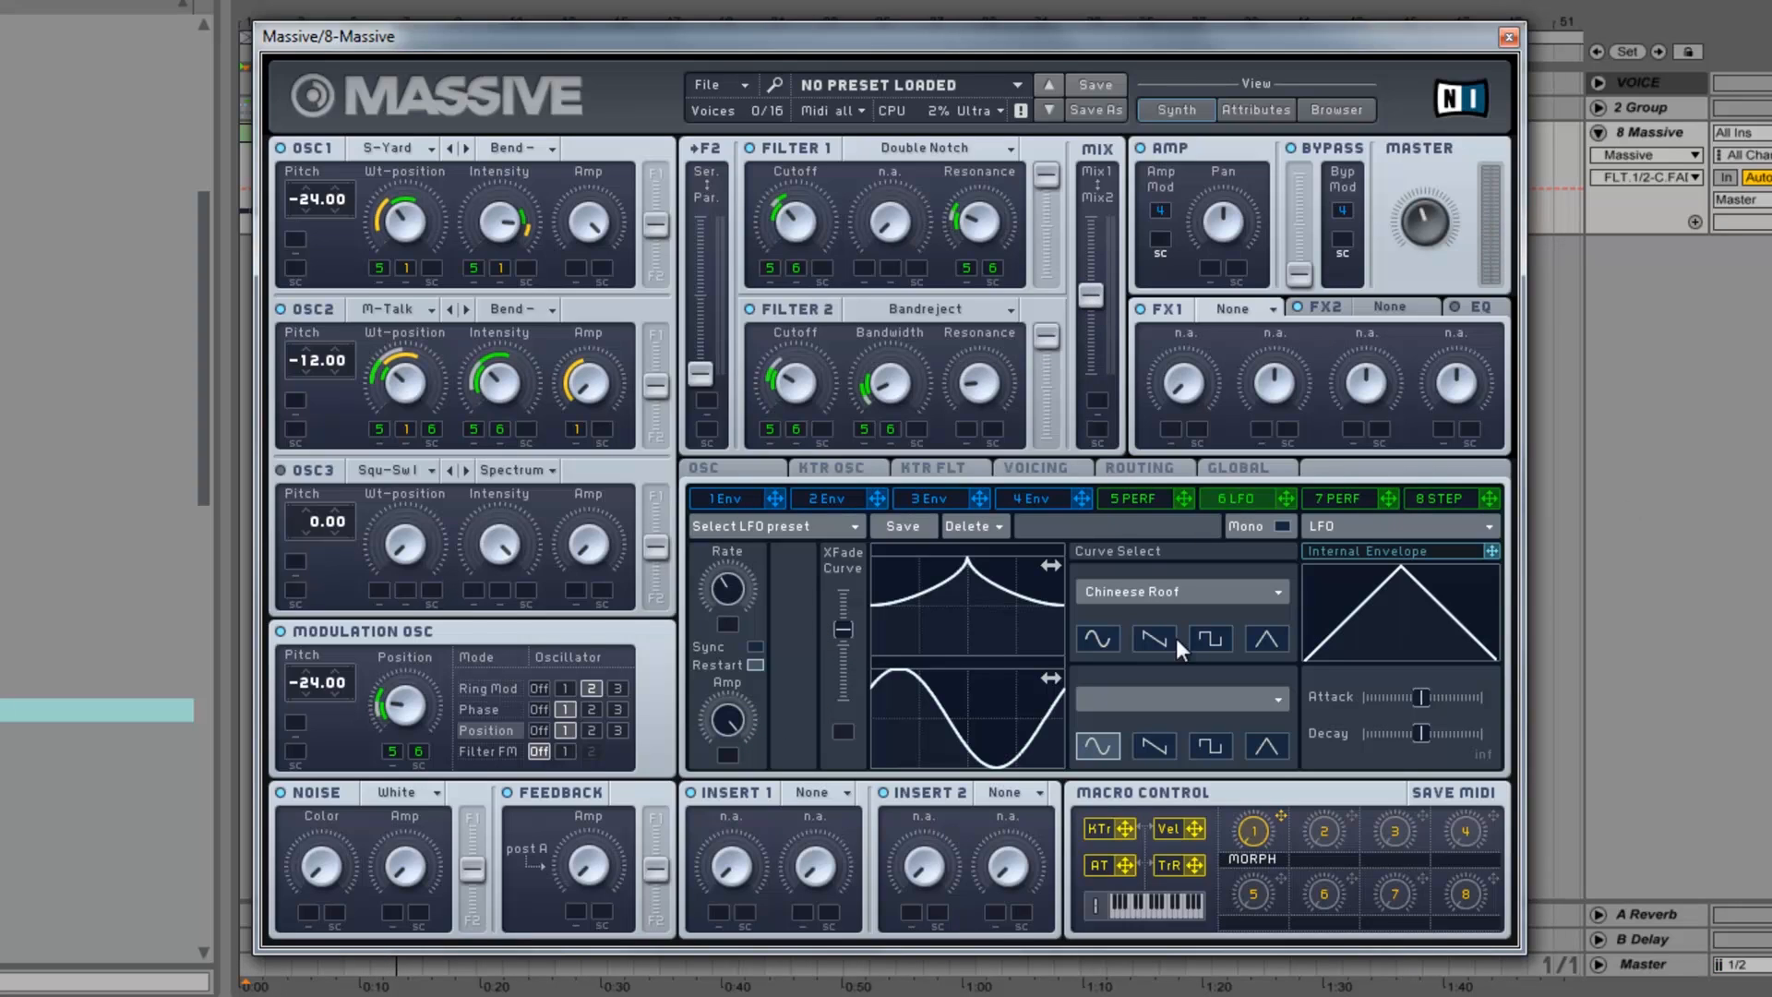
Try the feedback tap before the amp, then route feedback from the output of filter 1.
click(1149, 466)
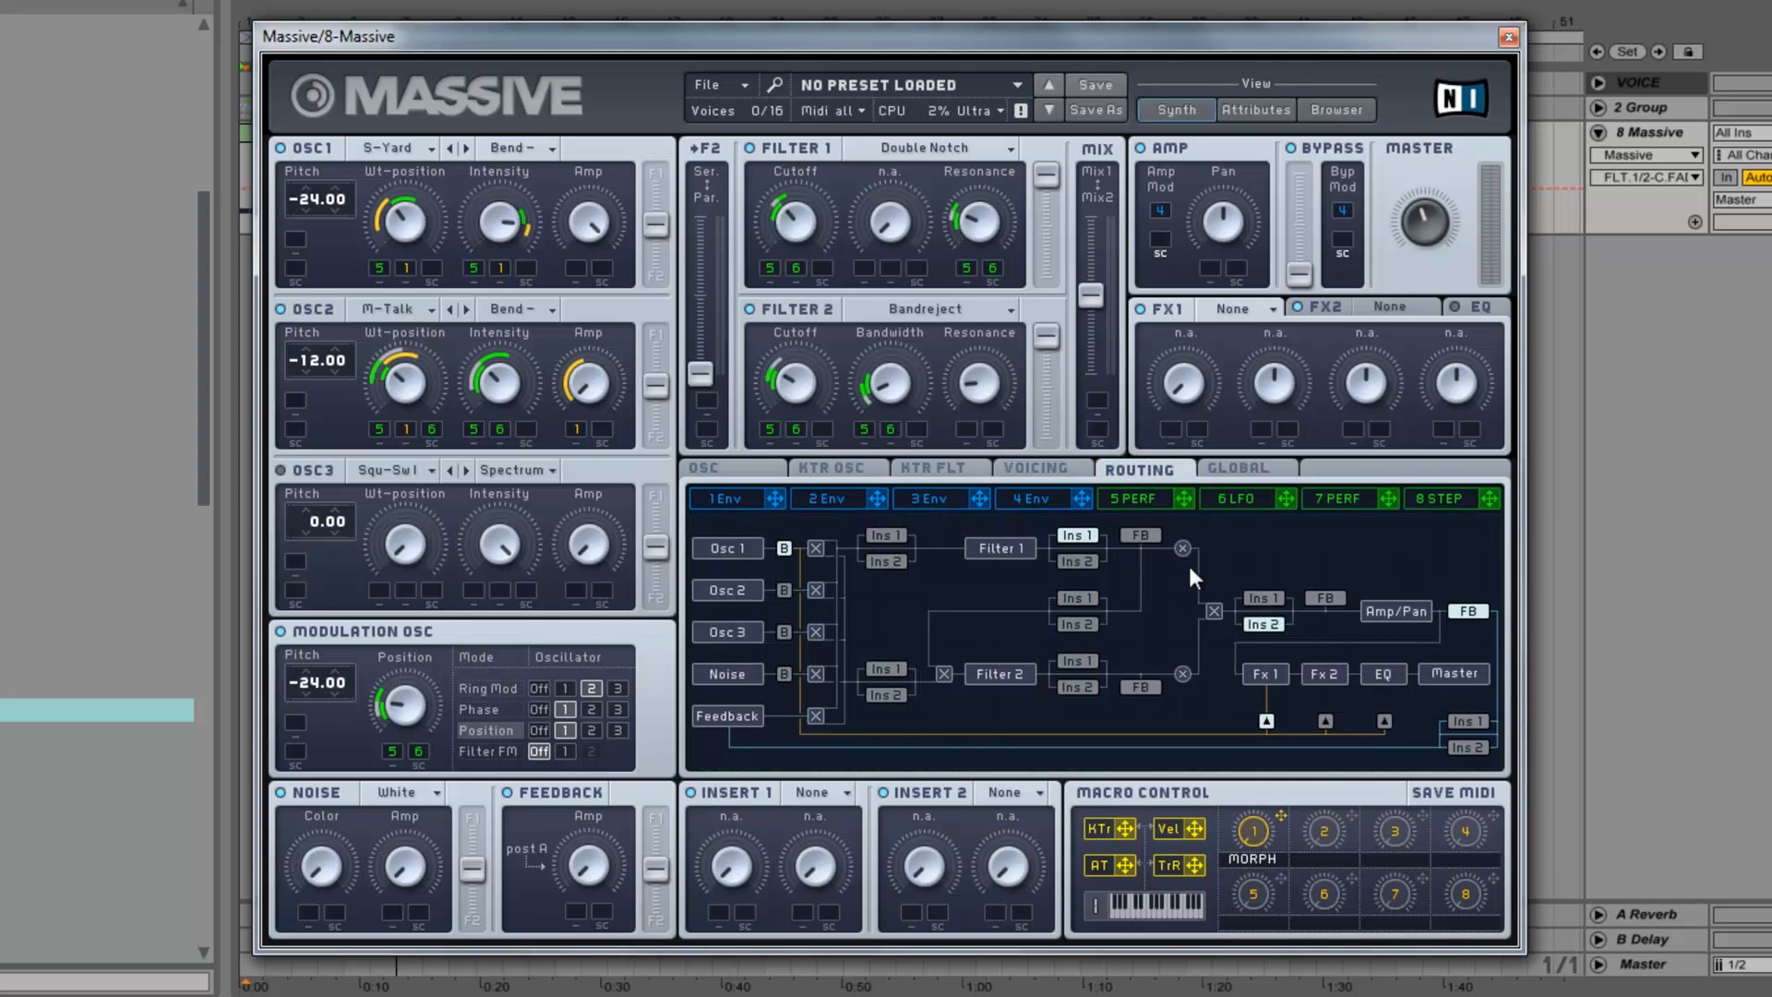
click(1466, 611)
click(1329, 600)
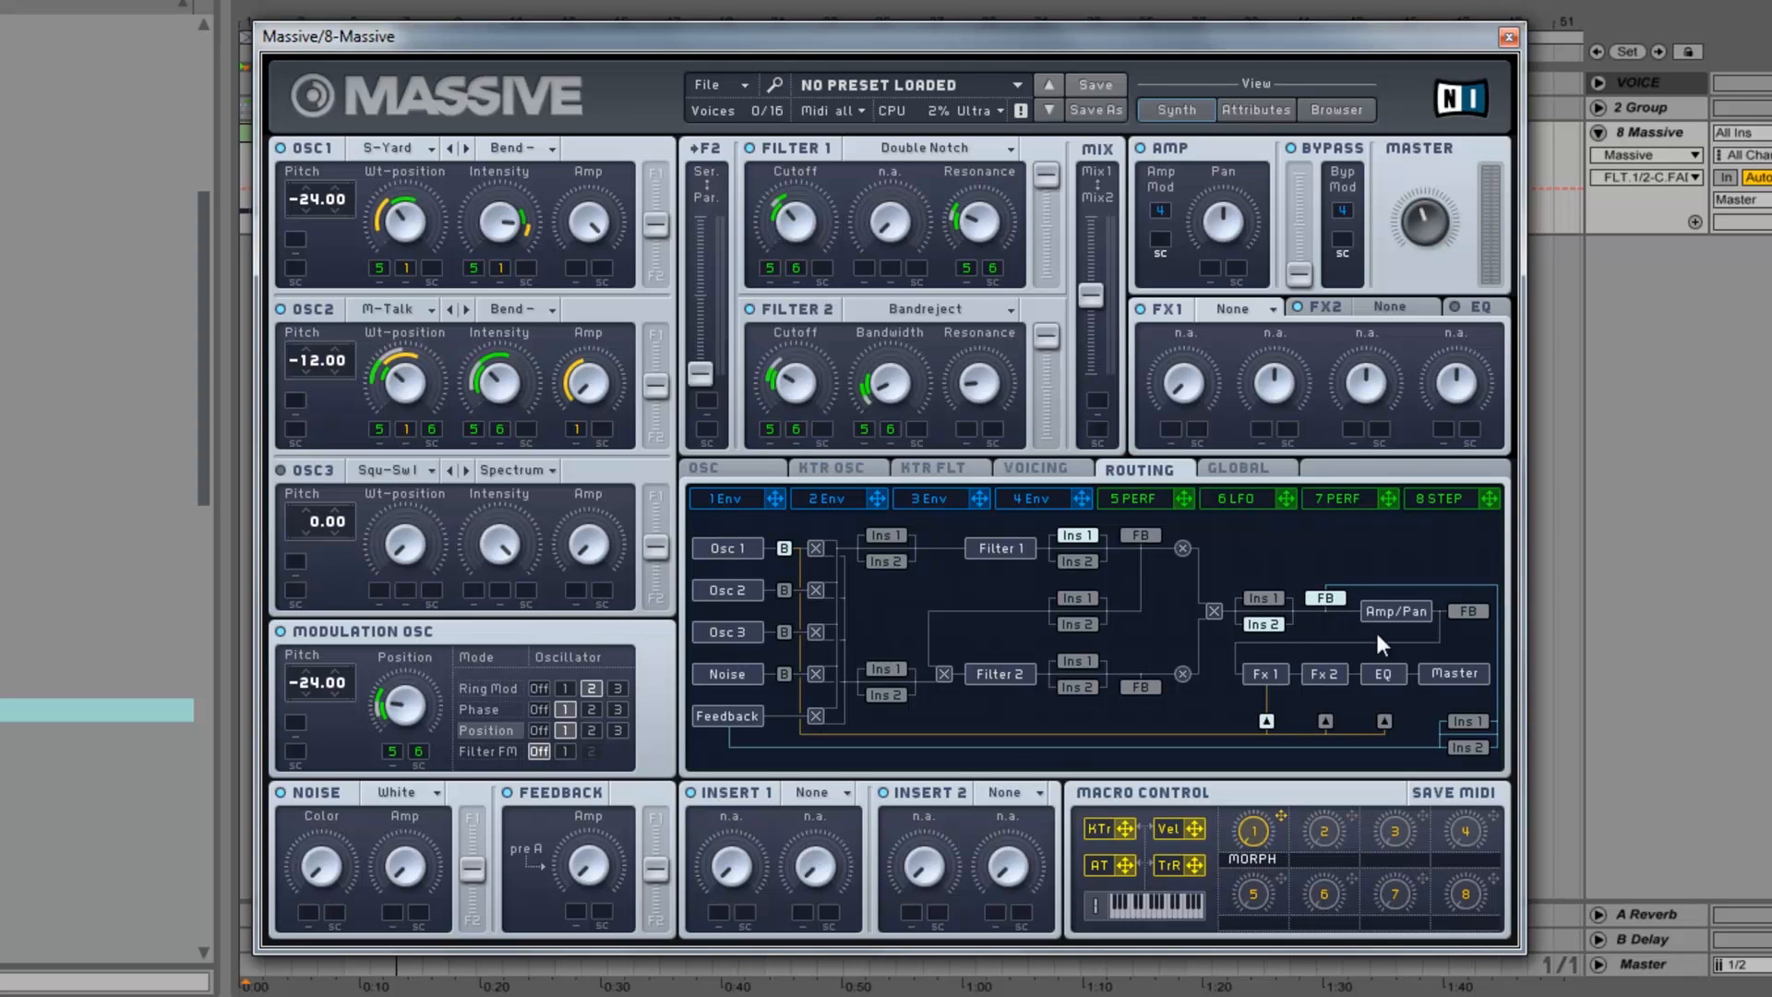
click(1144, 536)
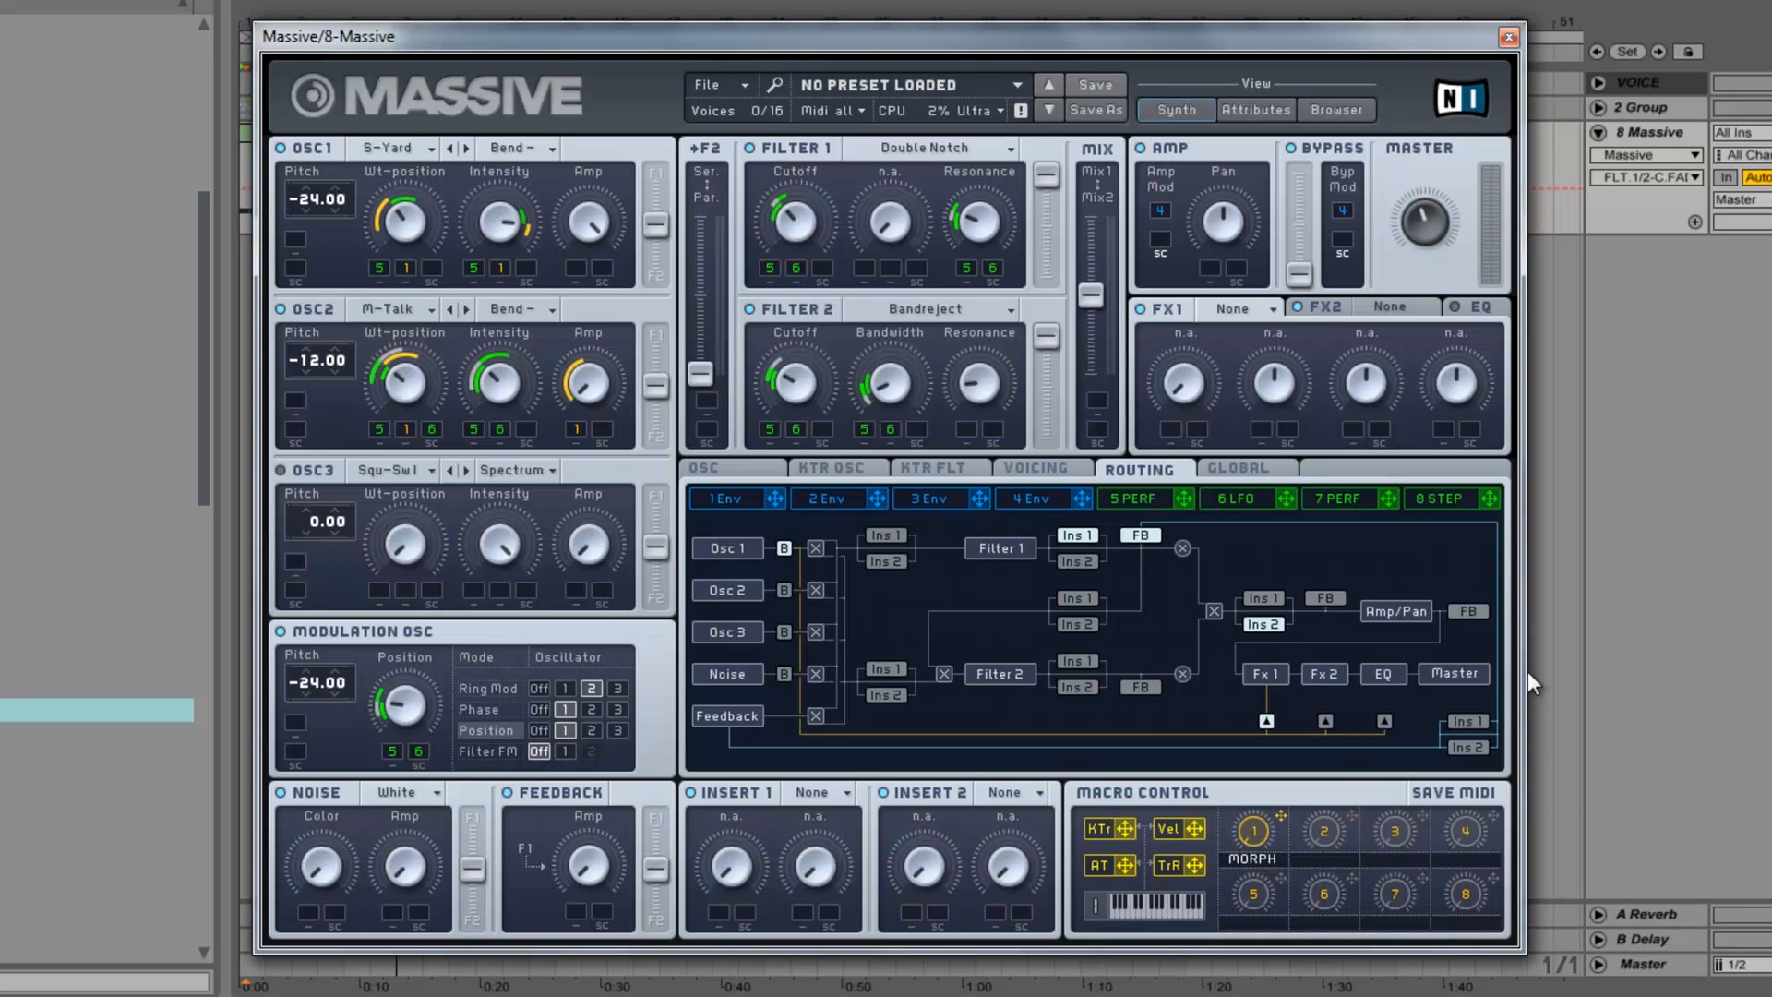
Raise the feedback amp to about a quarter and turn up the master volume.
click(595, 873)
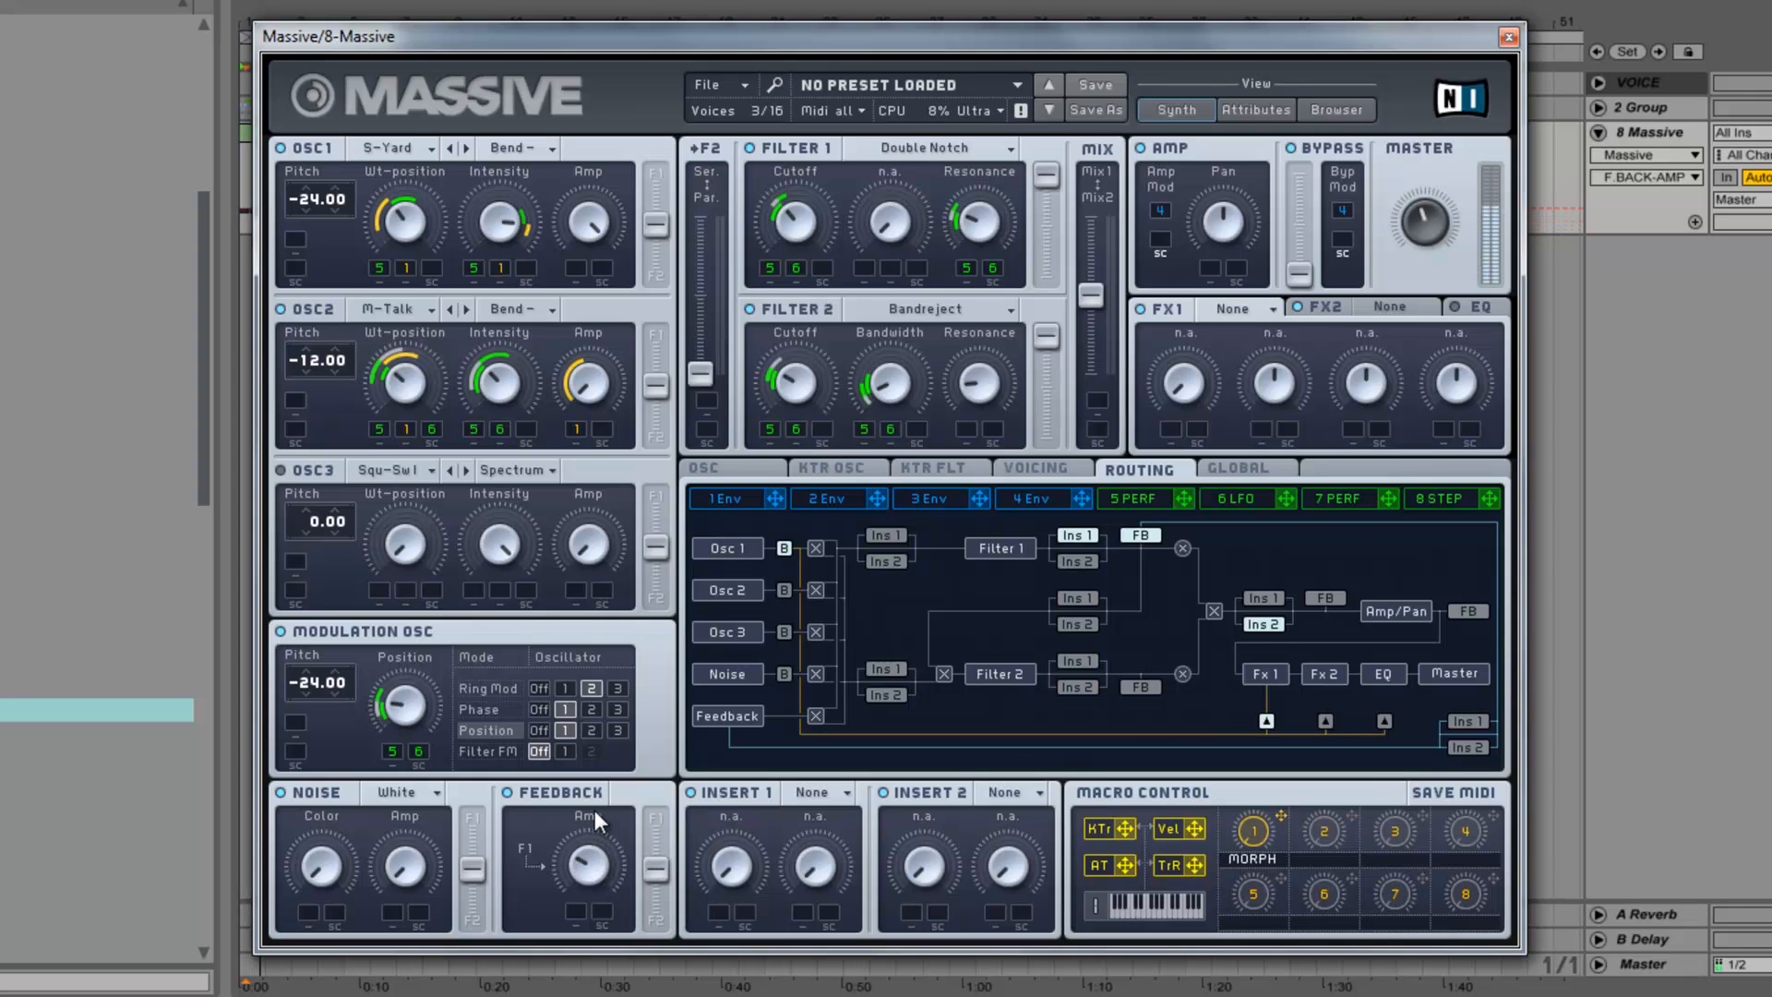
mouse_move(593, 867)
mouse_down()
mouse_move(592, 827)
mouse_move(586, 902)
mouse_up()
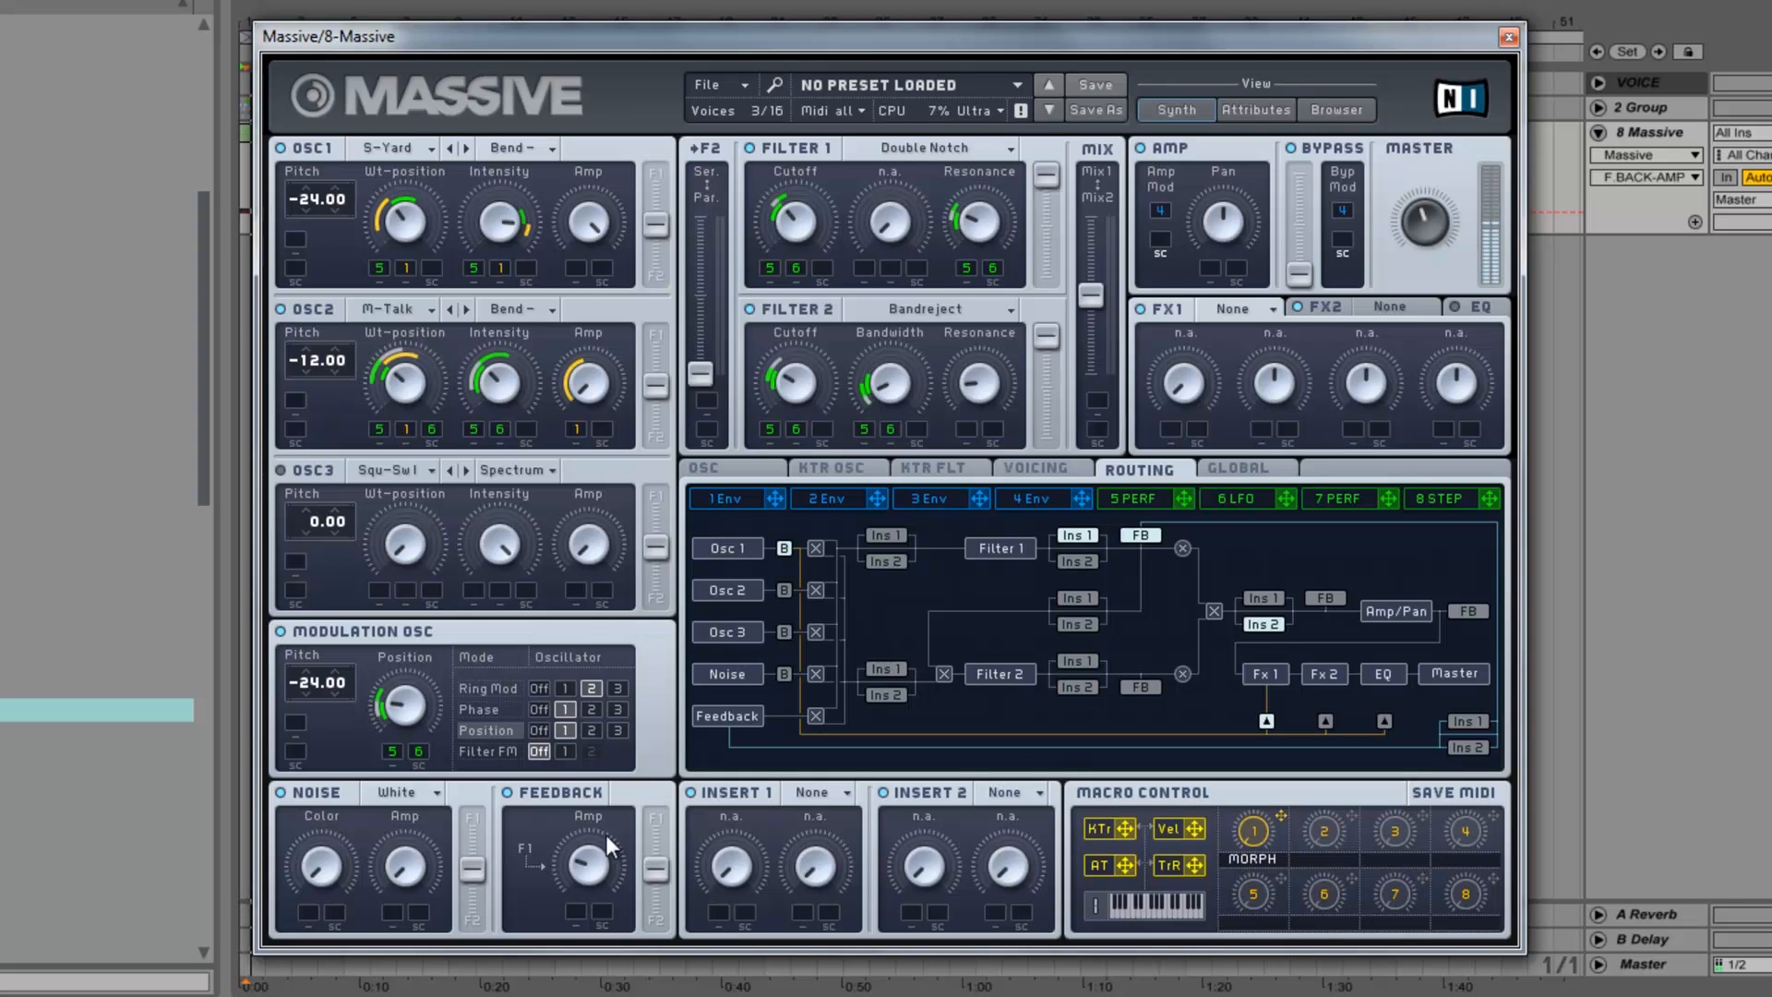
click(1443, 202)
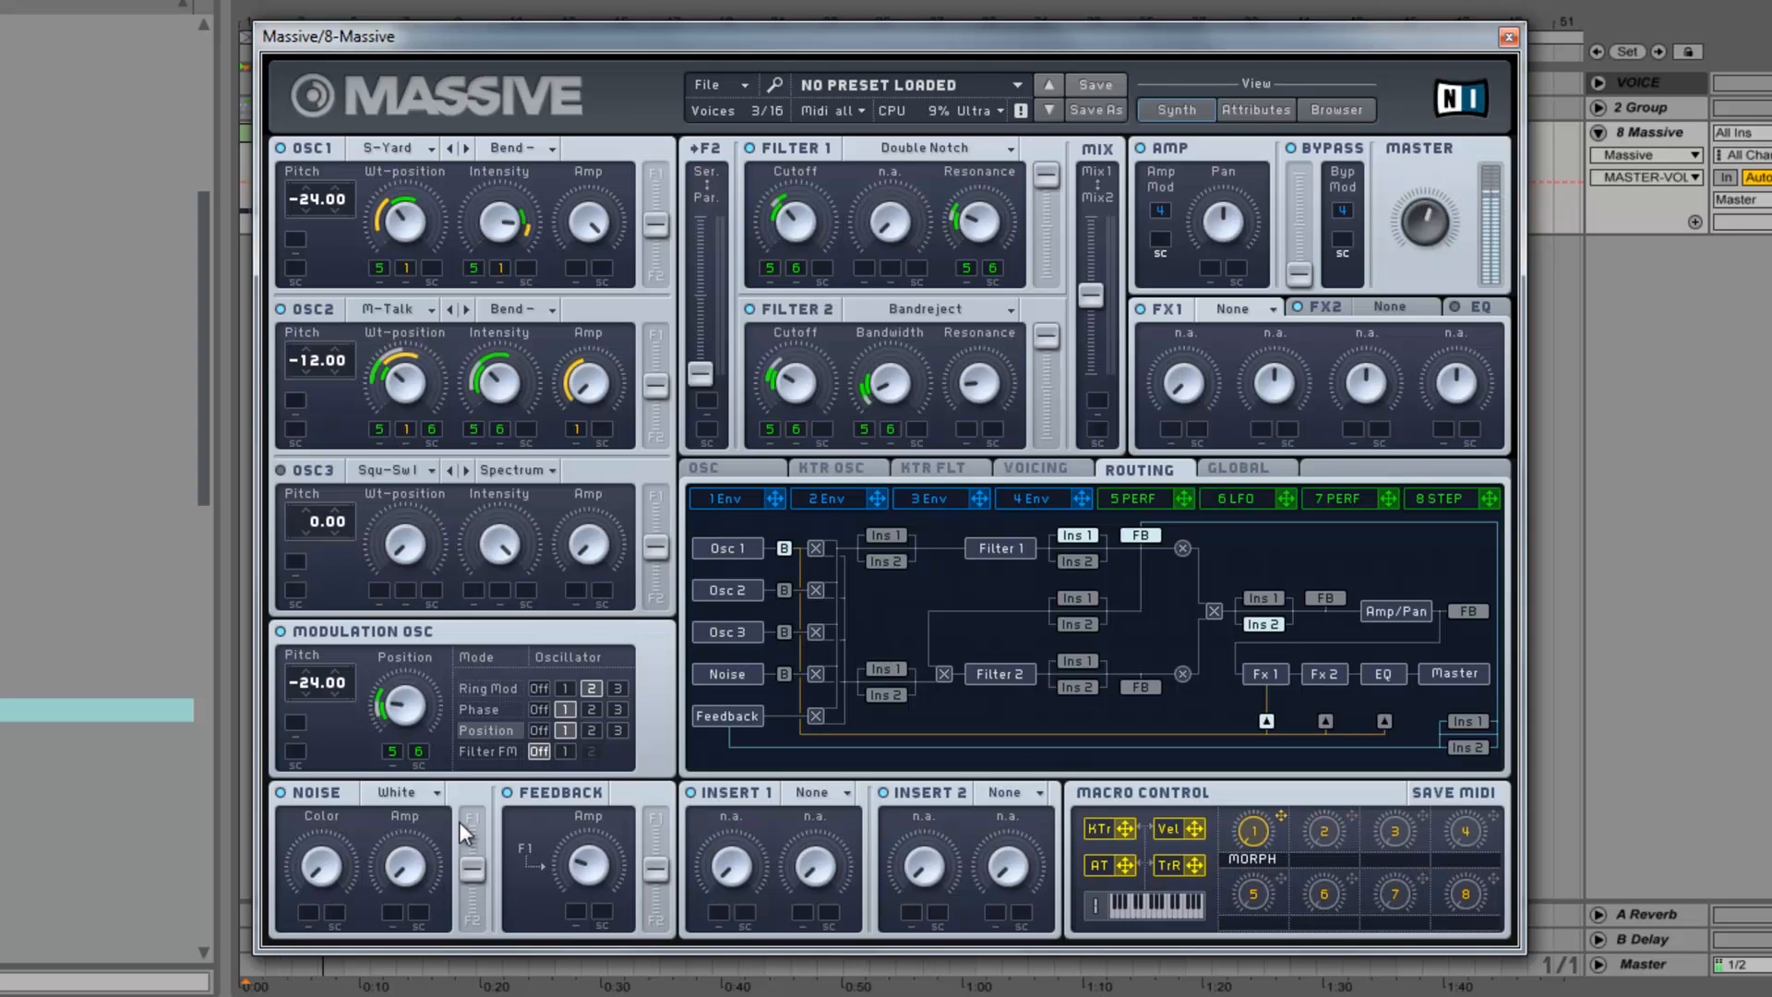
Enable the modulation oscillator's Filter FM on filter 1 and raise its amount slightly.
click(515, 743)
click(564, 752)
key(space)
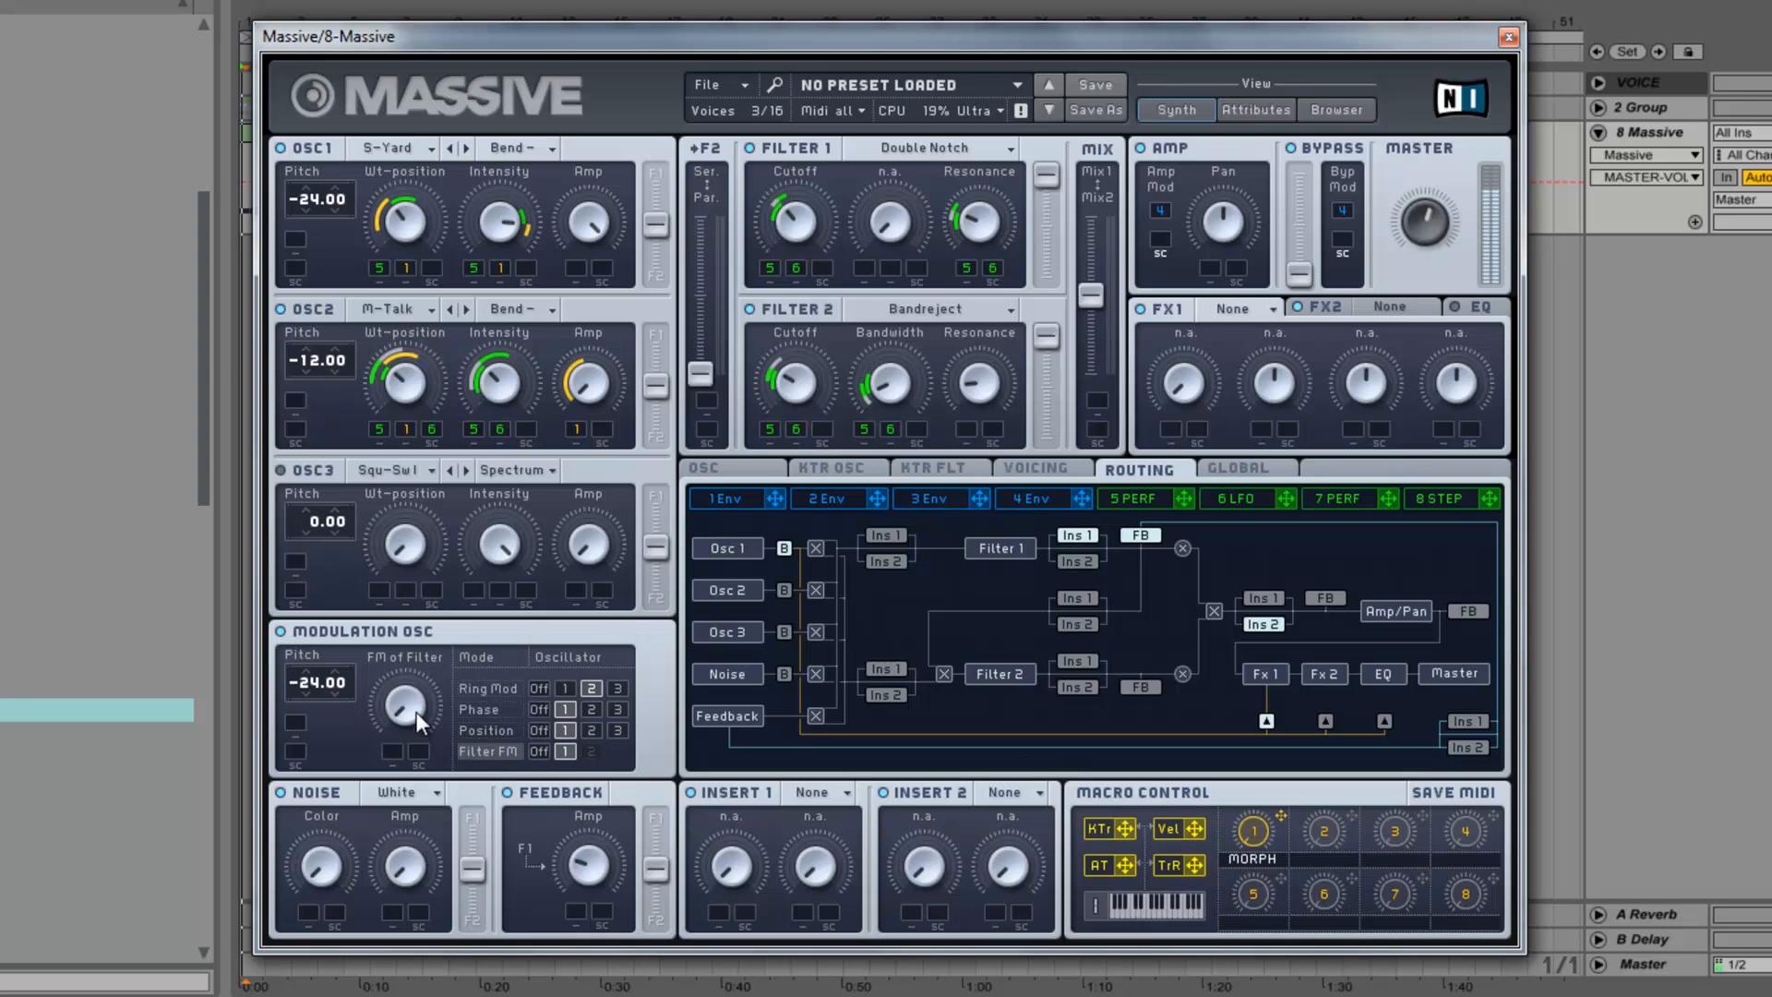
drag(423, 708, 421, 684)
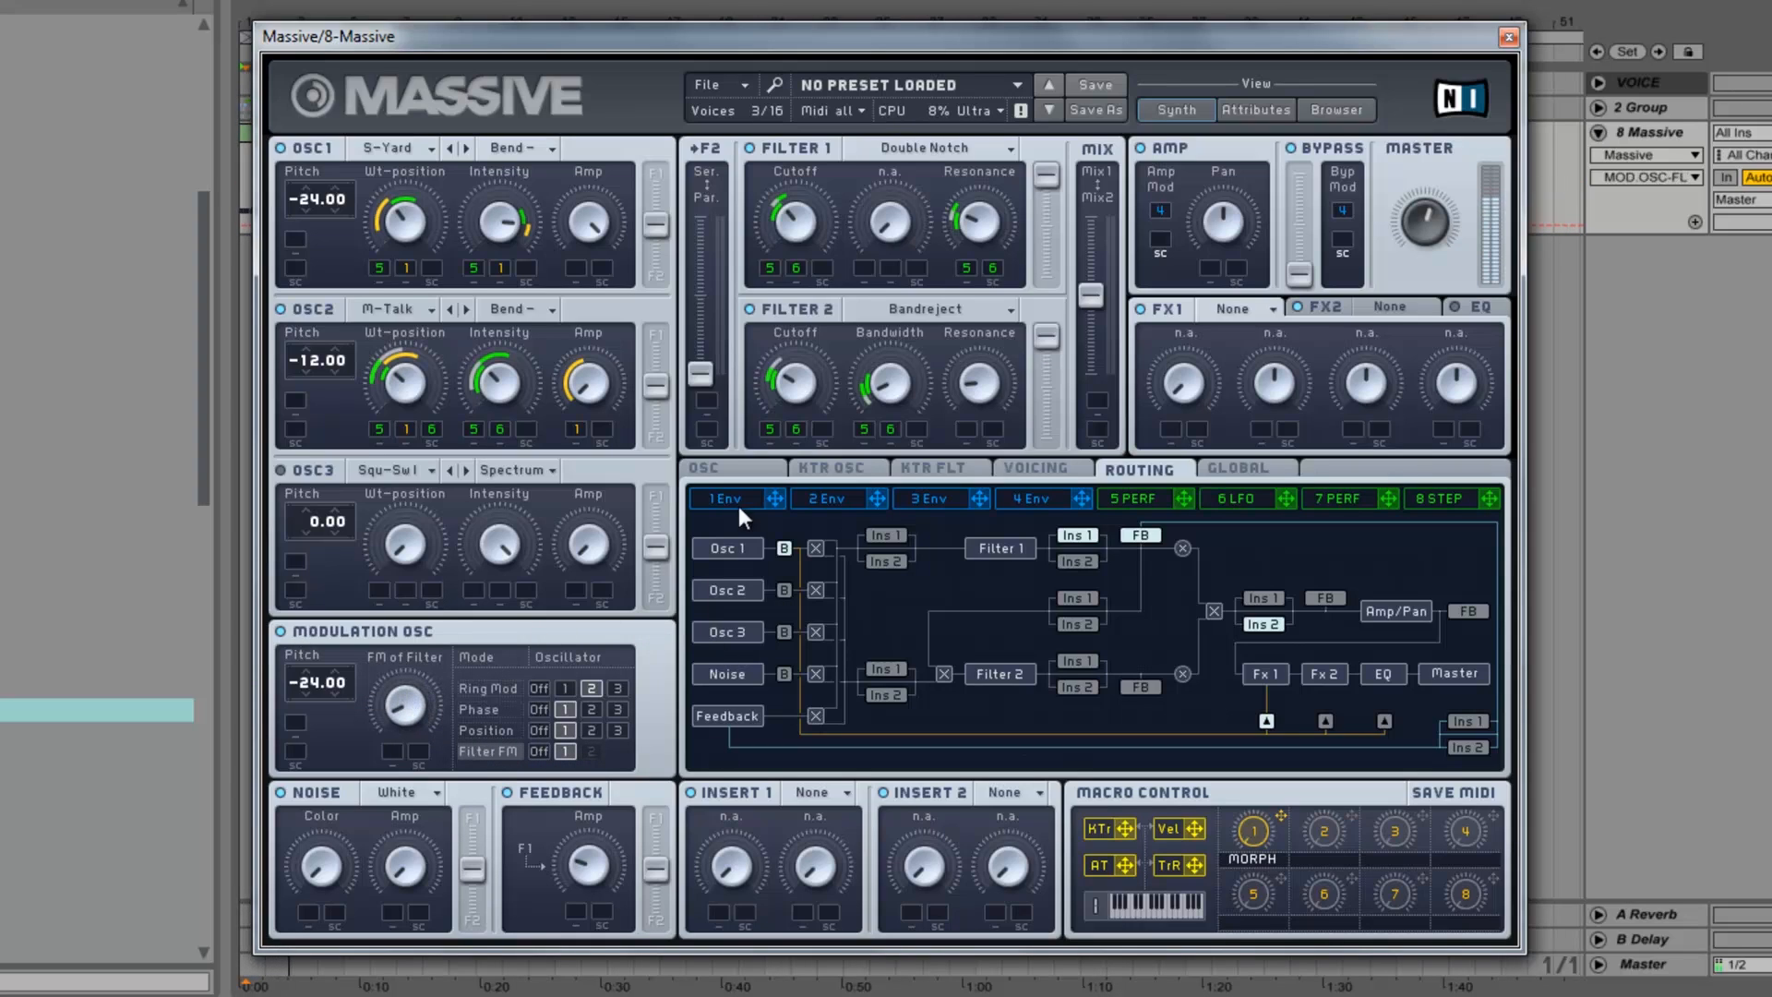
key(space)
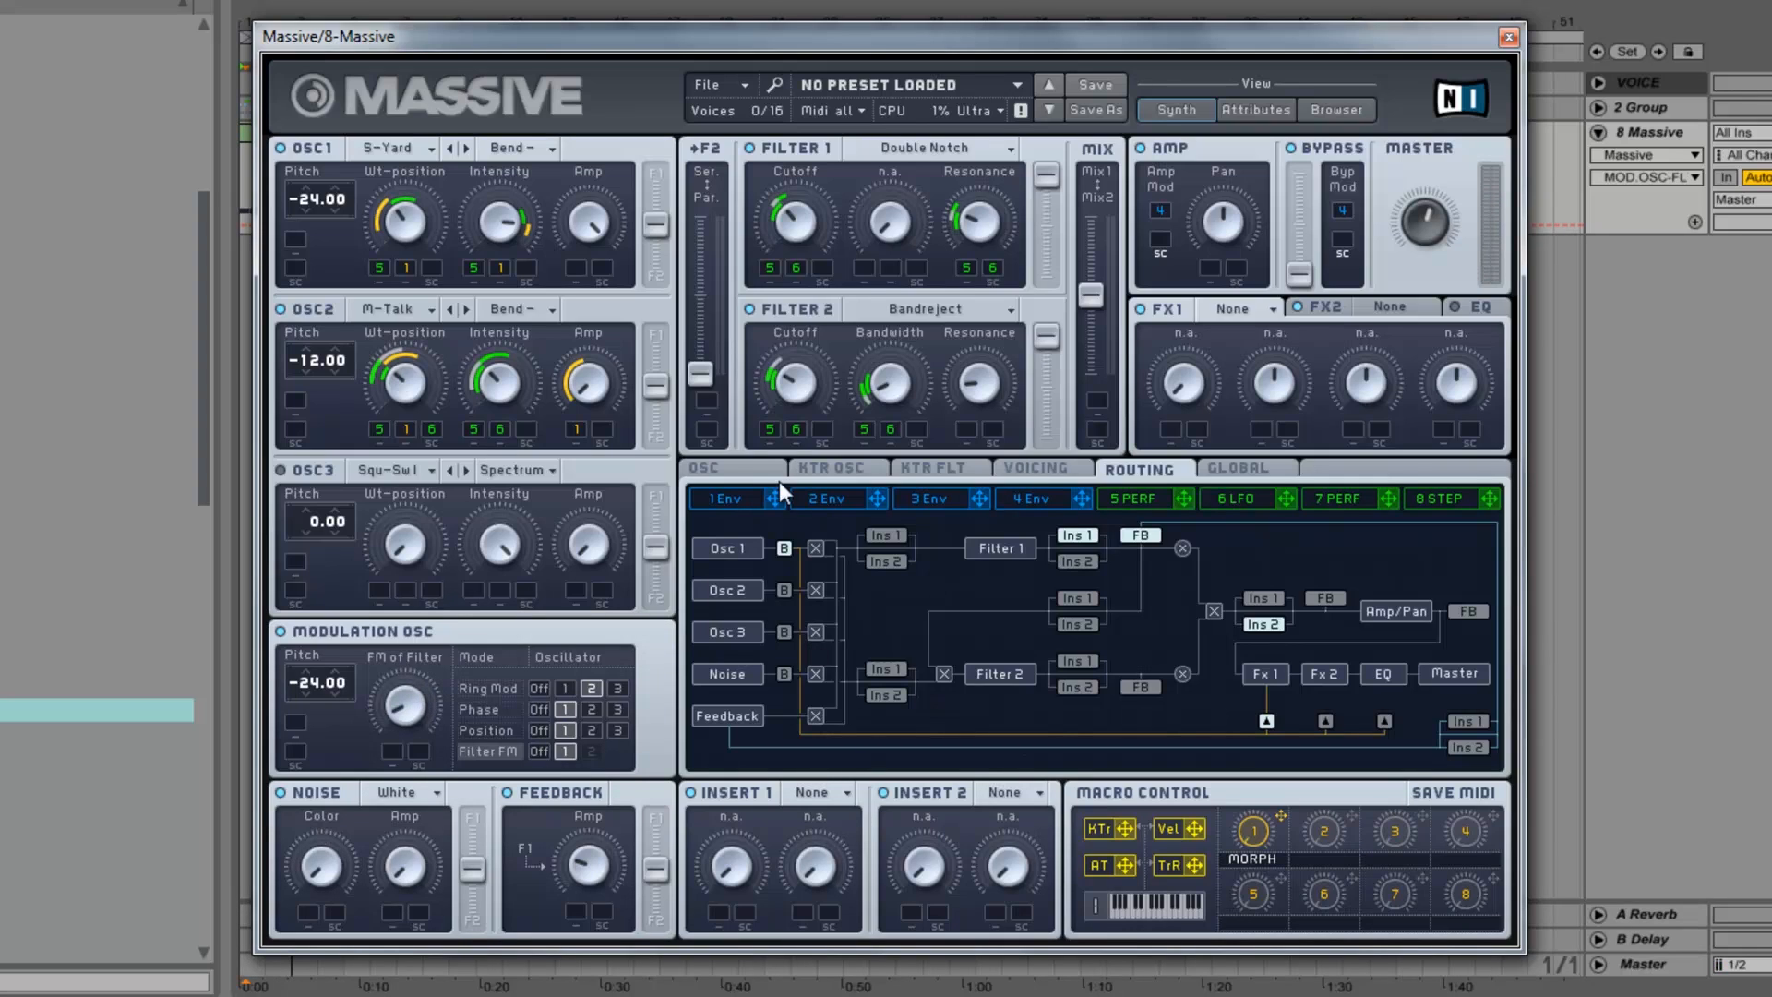
Assign LFO 6 to the Filter FM amount with a small range and audition the MORPH sweep.
click(1146, 503)
click(1246, 498)
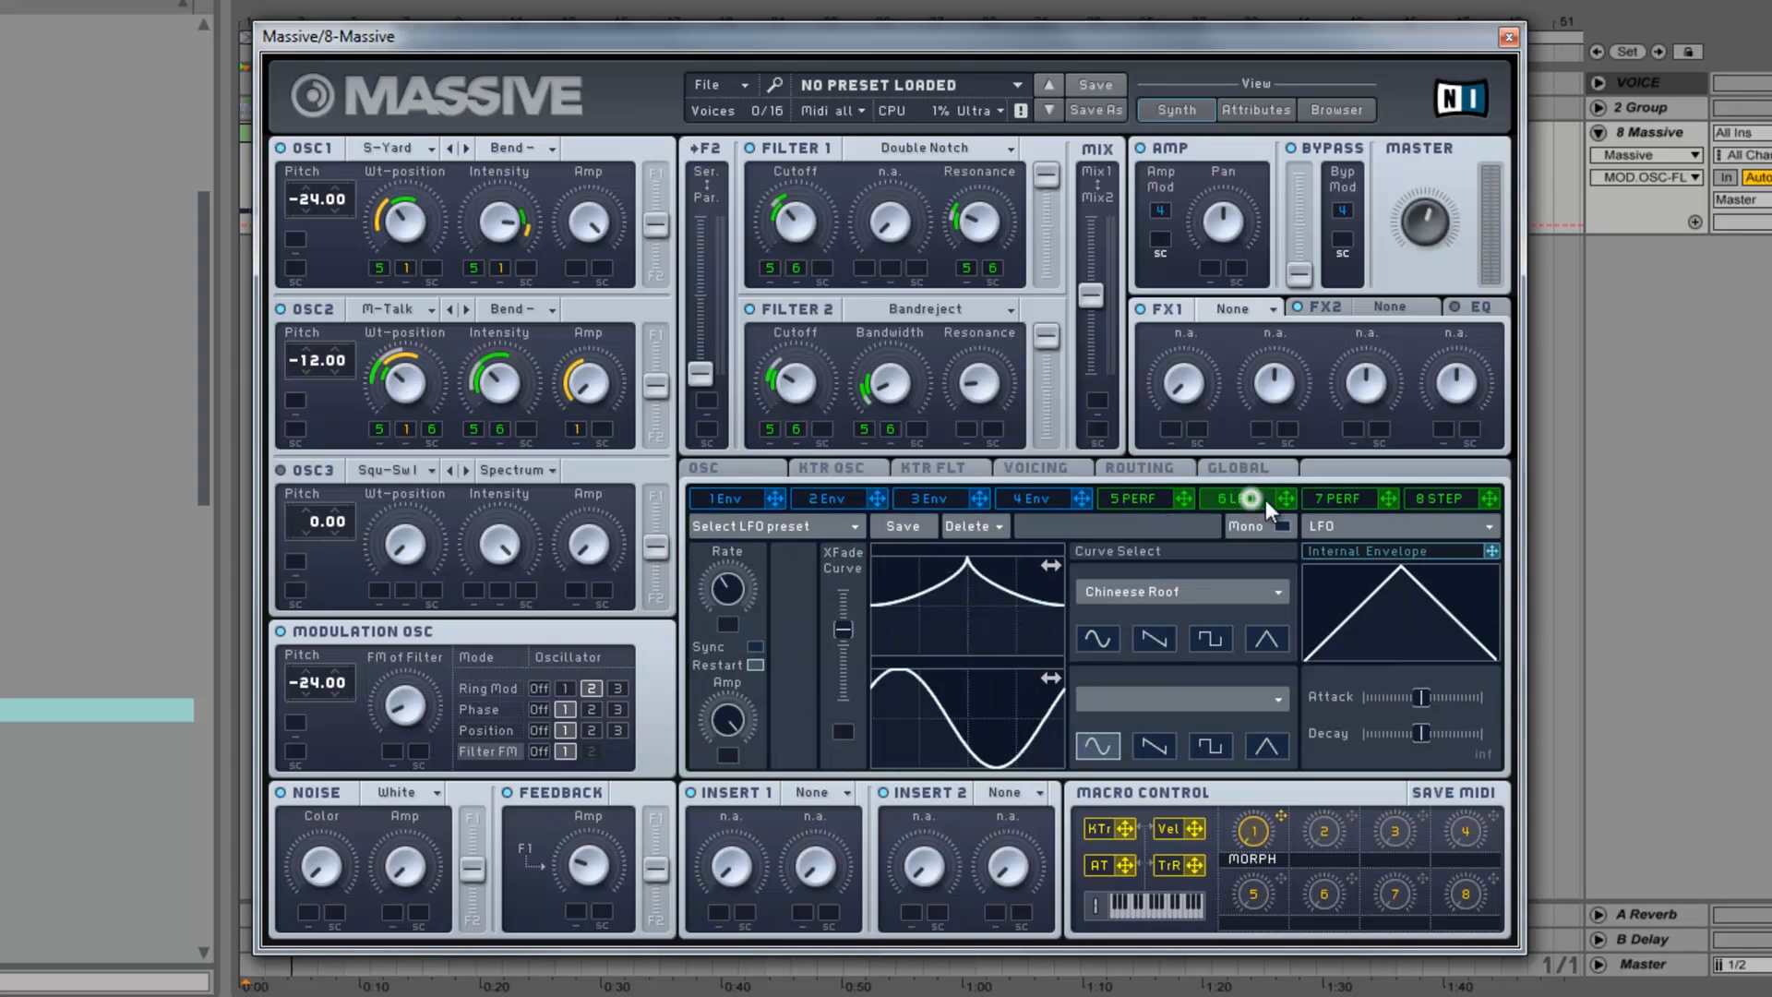
mouse_move(1285, 499)
mouse_down()
mouse_move(188, 678)
mouse_move(378, 727)
mouse_up()
key(space)
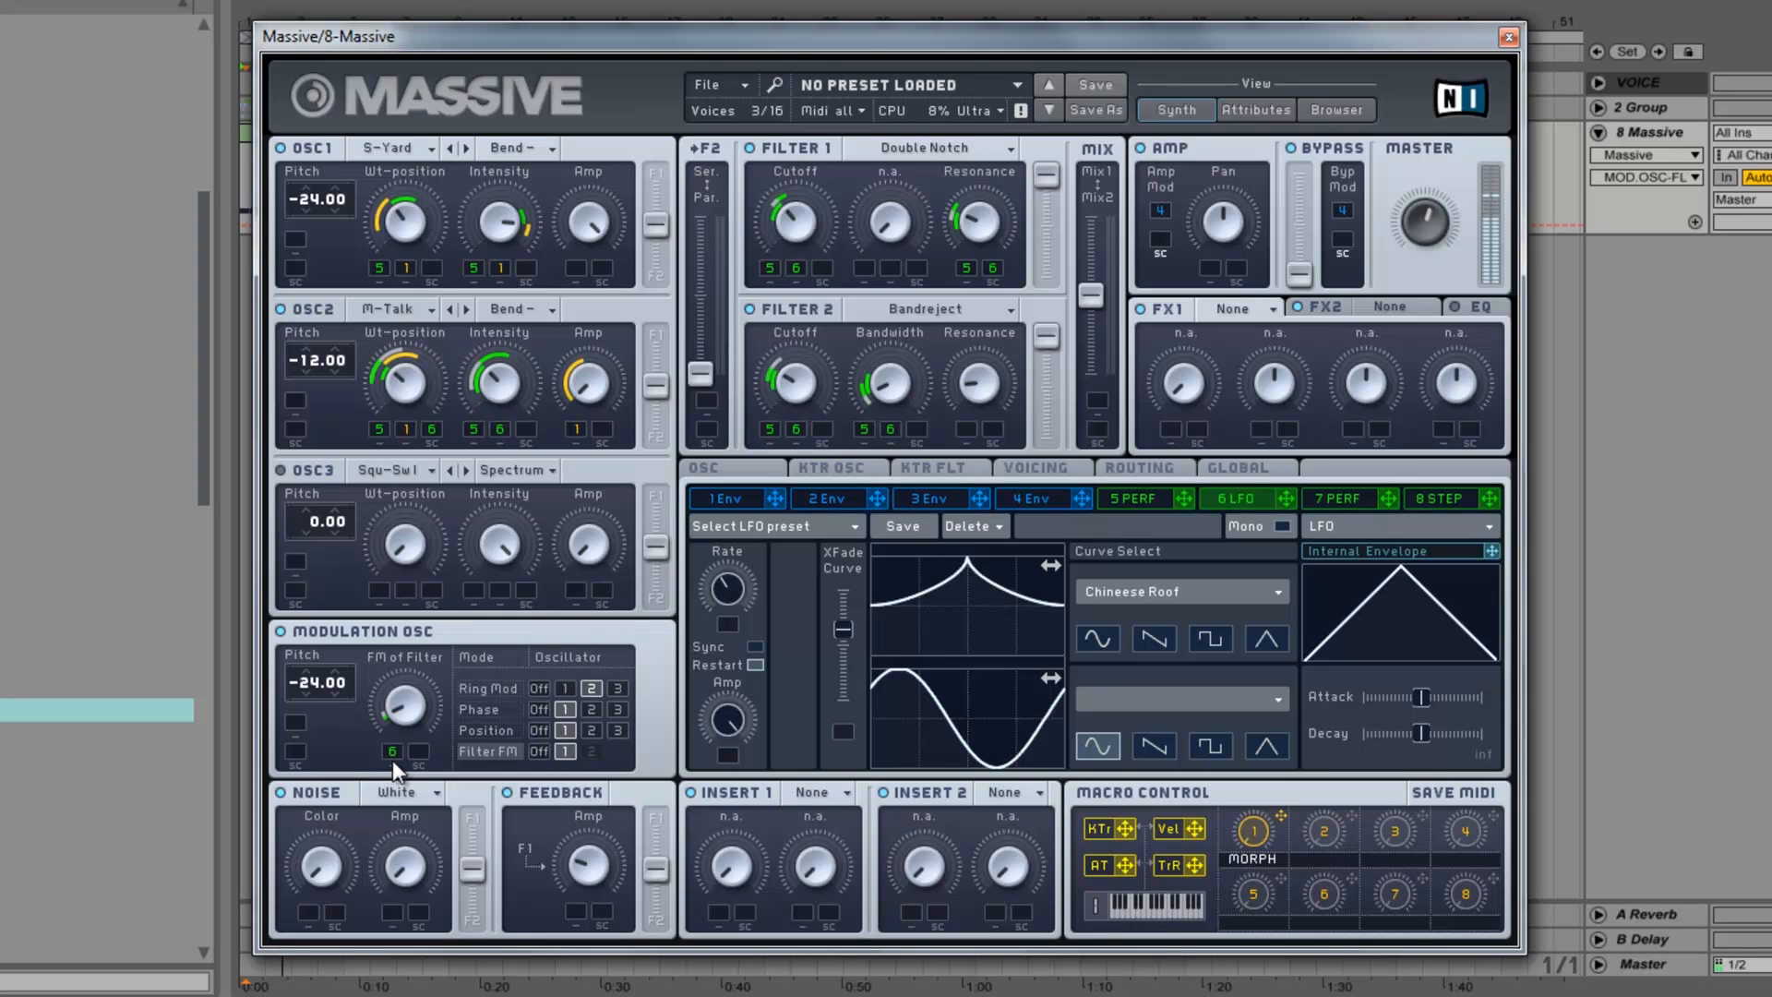
key(space)
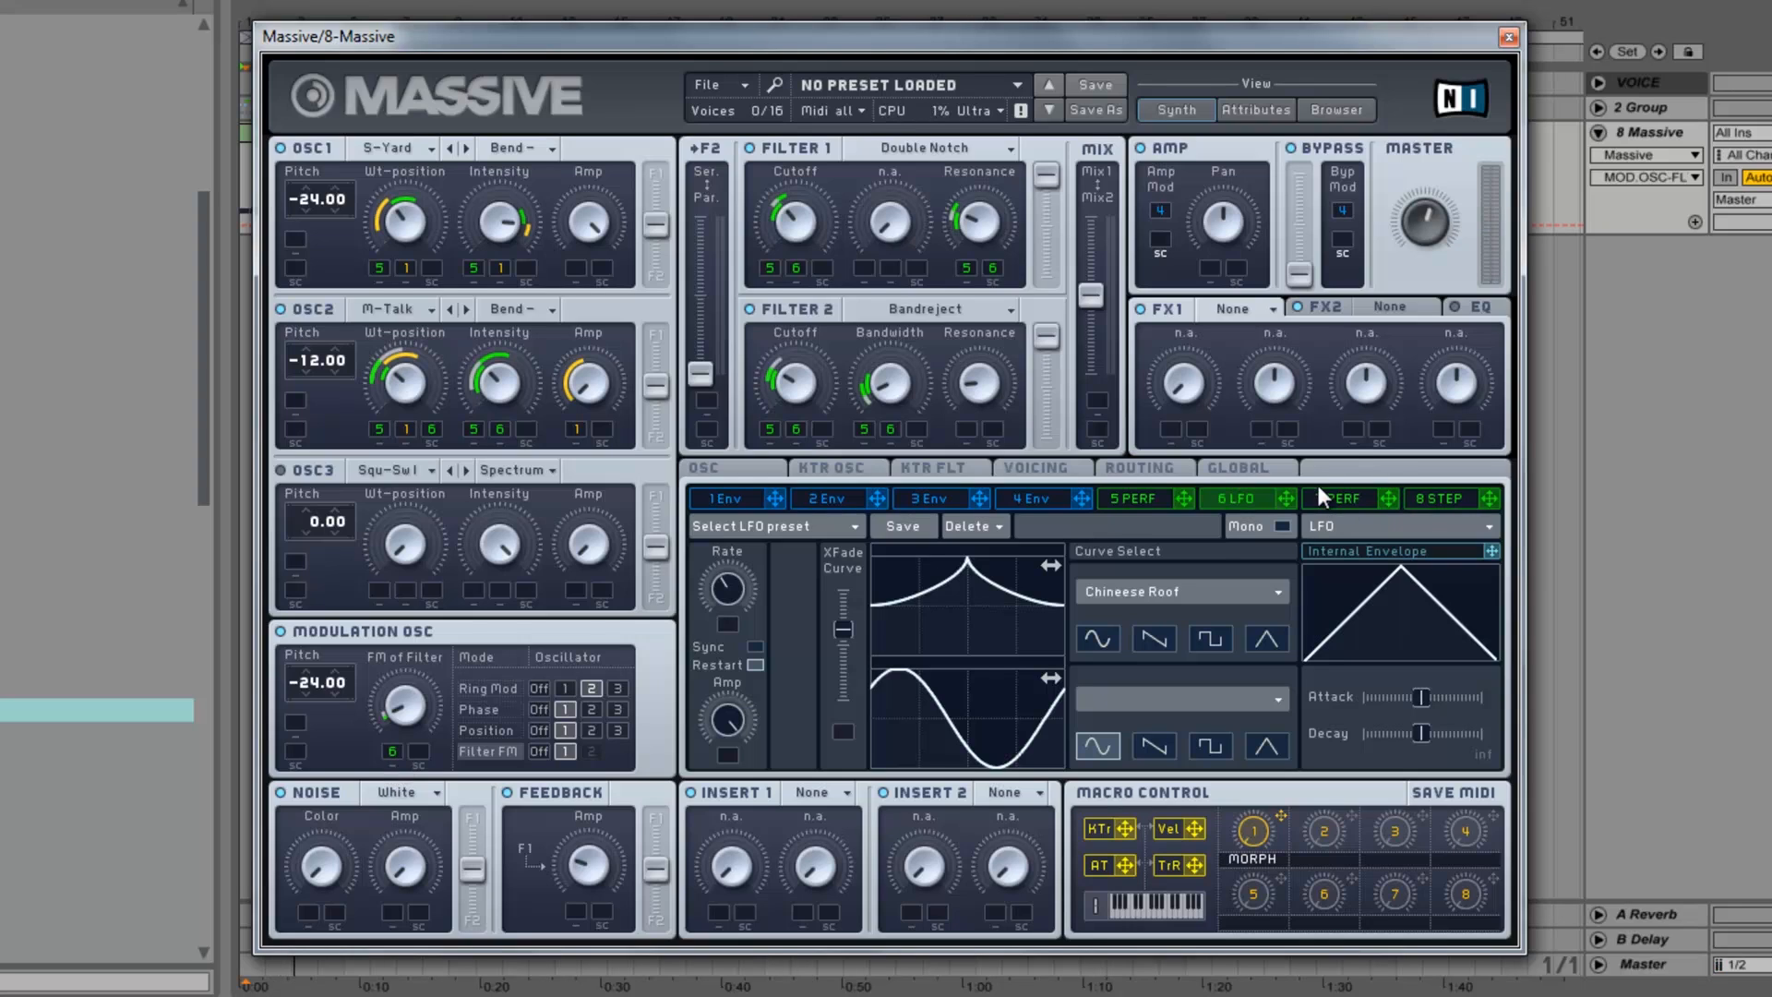
key(space)
drag(1268, 821, 1293, 650)
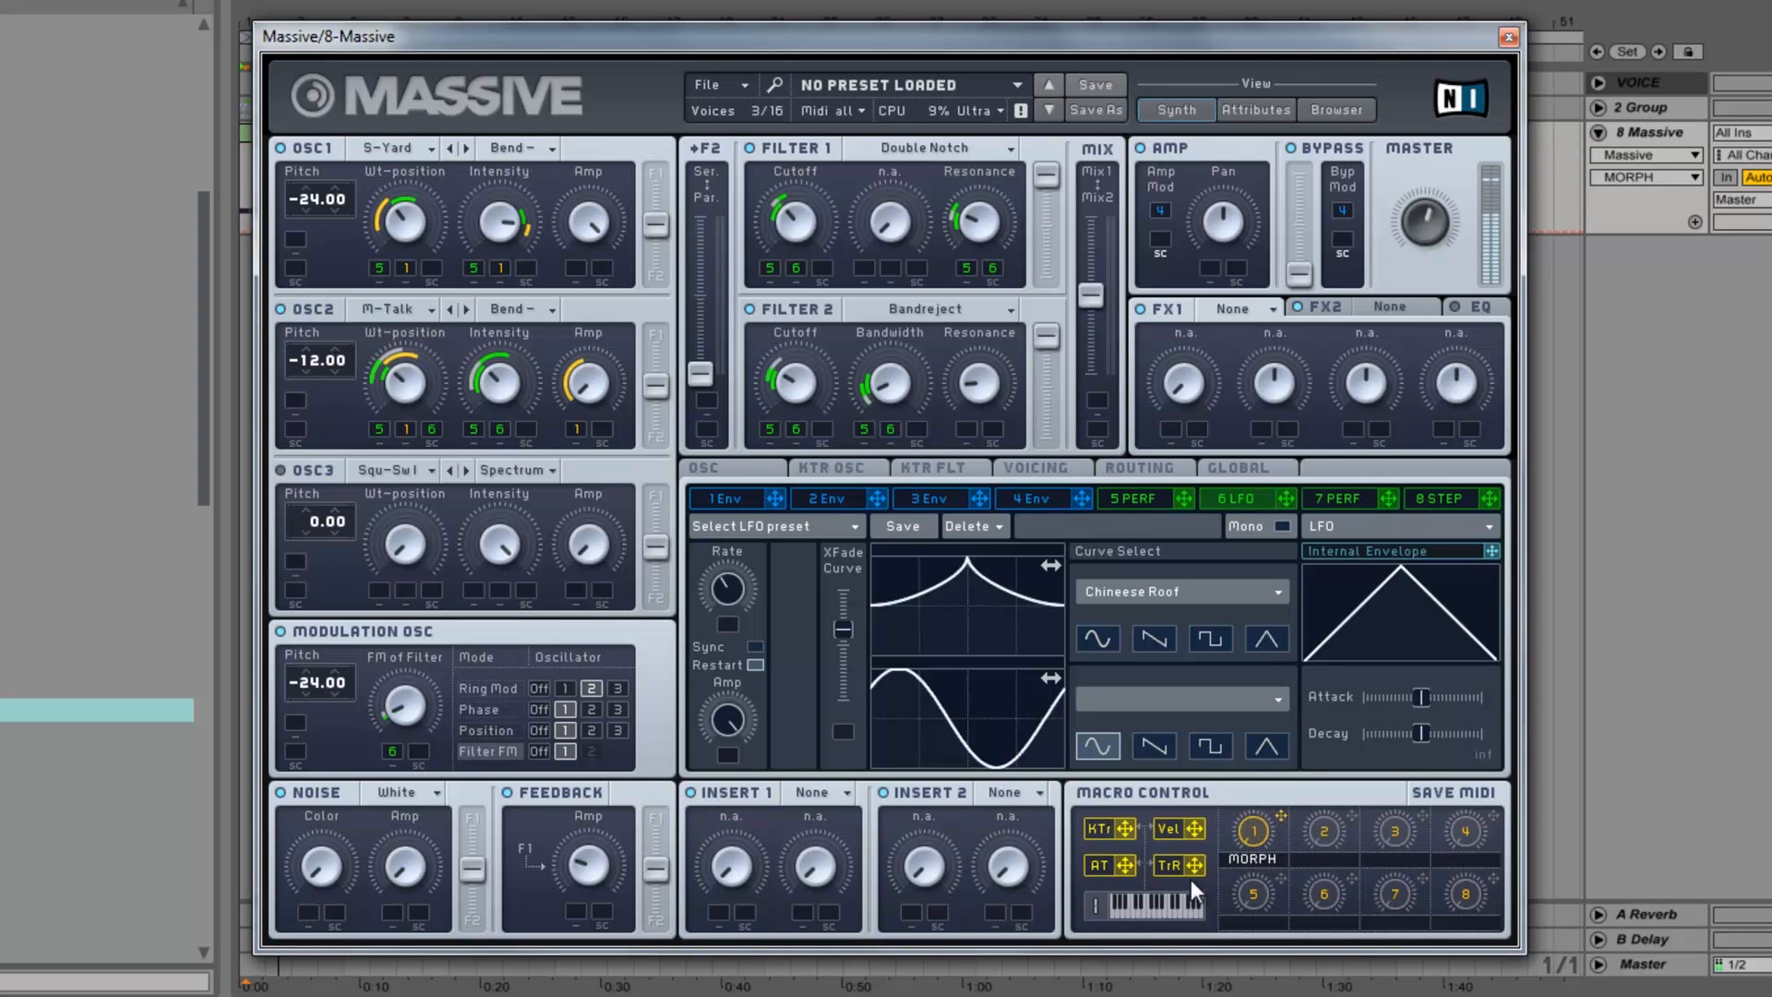
Turn on Restart via Gate for the oscillator phases and lower the master volume.
click(748, 467)
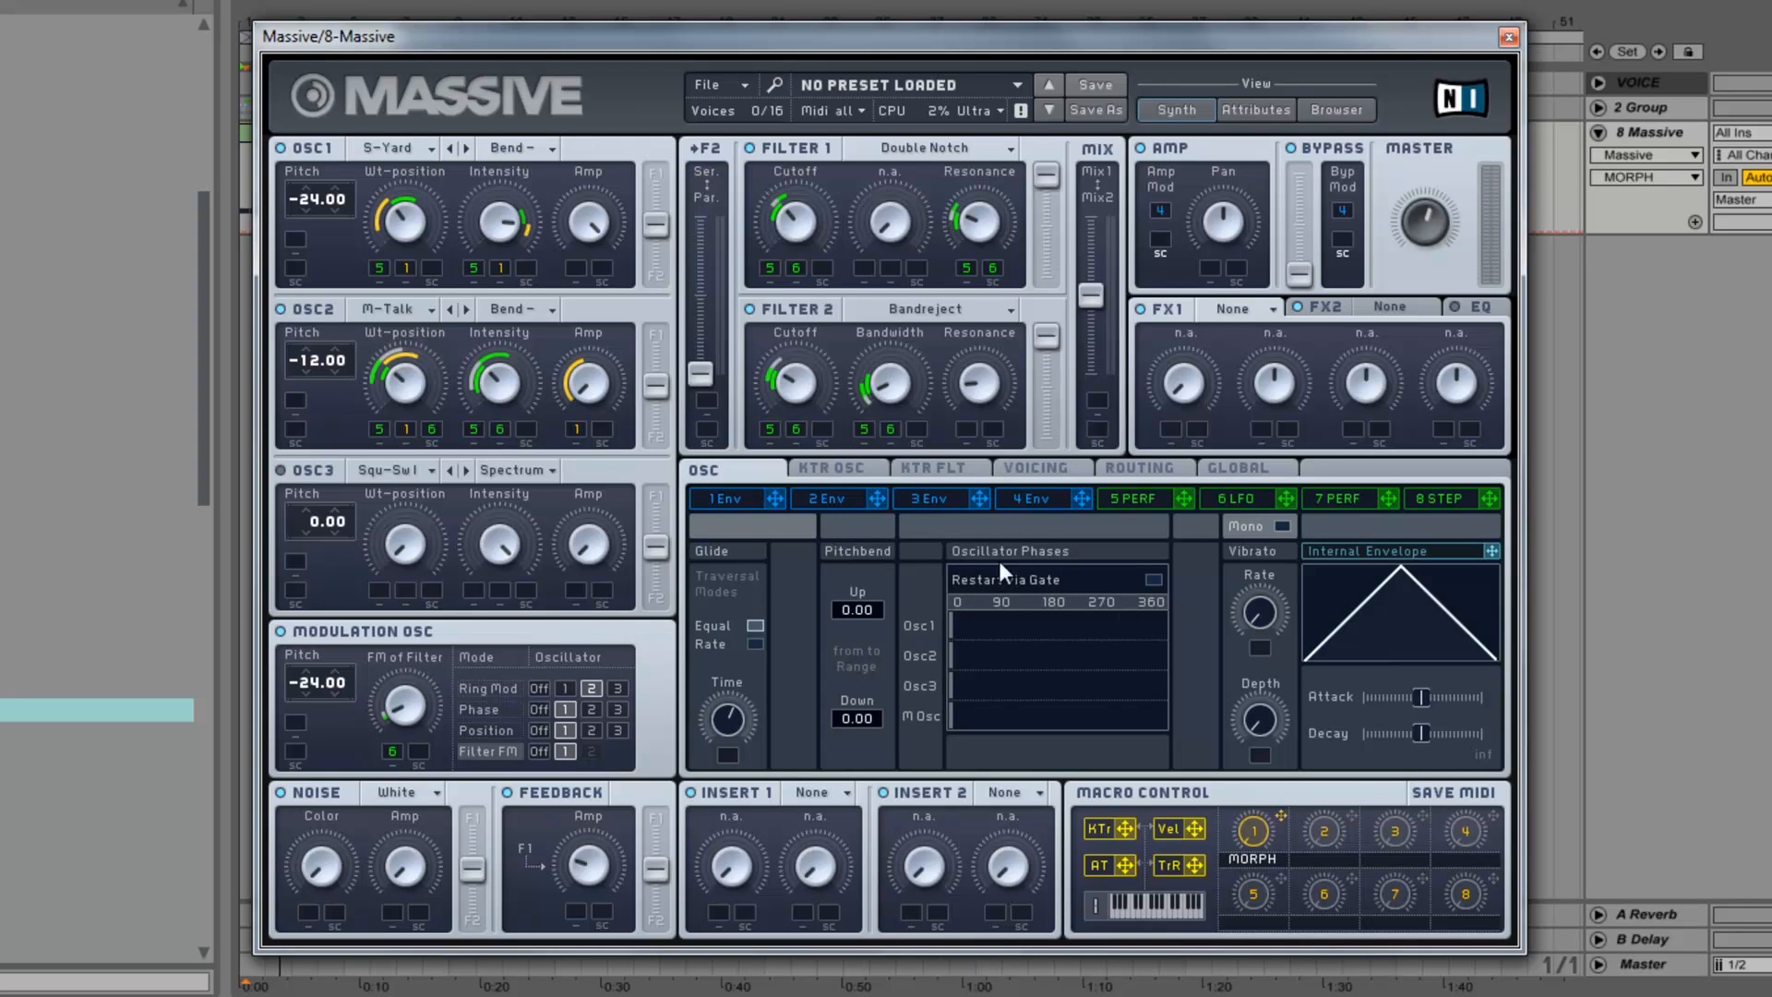
click(1152, 579)
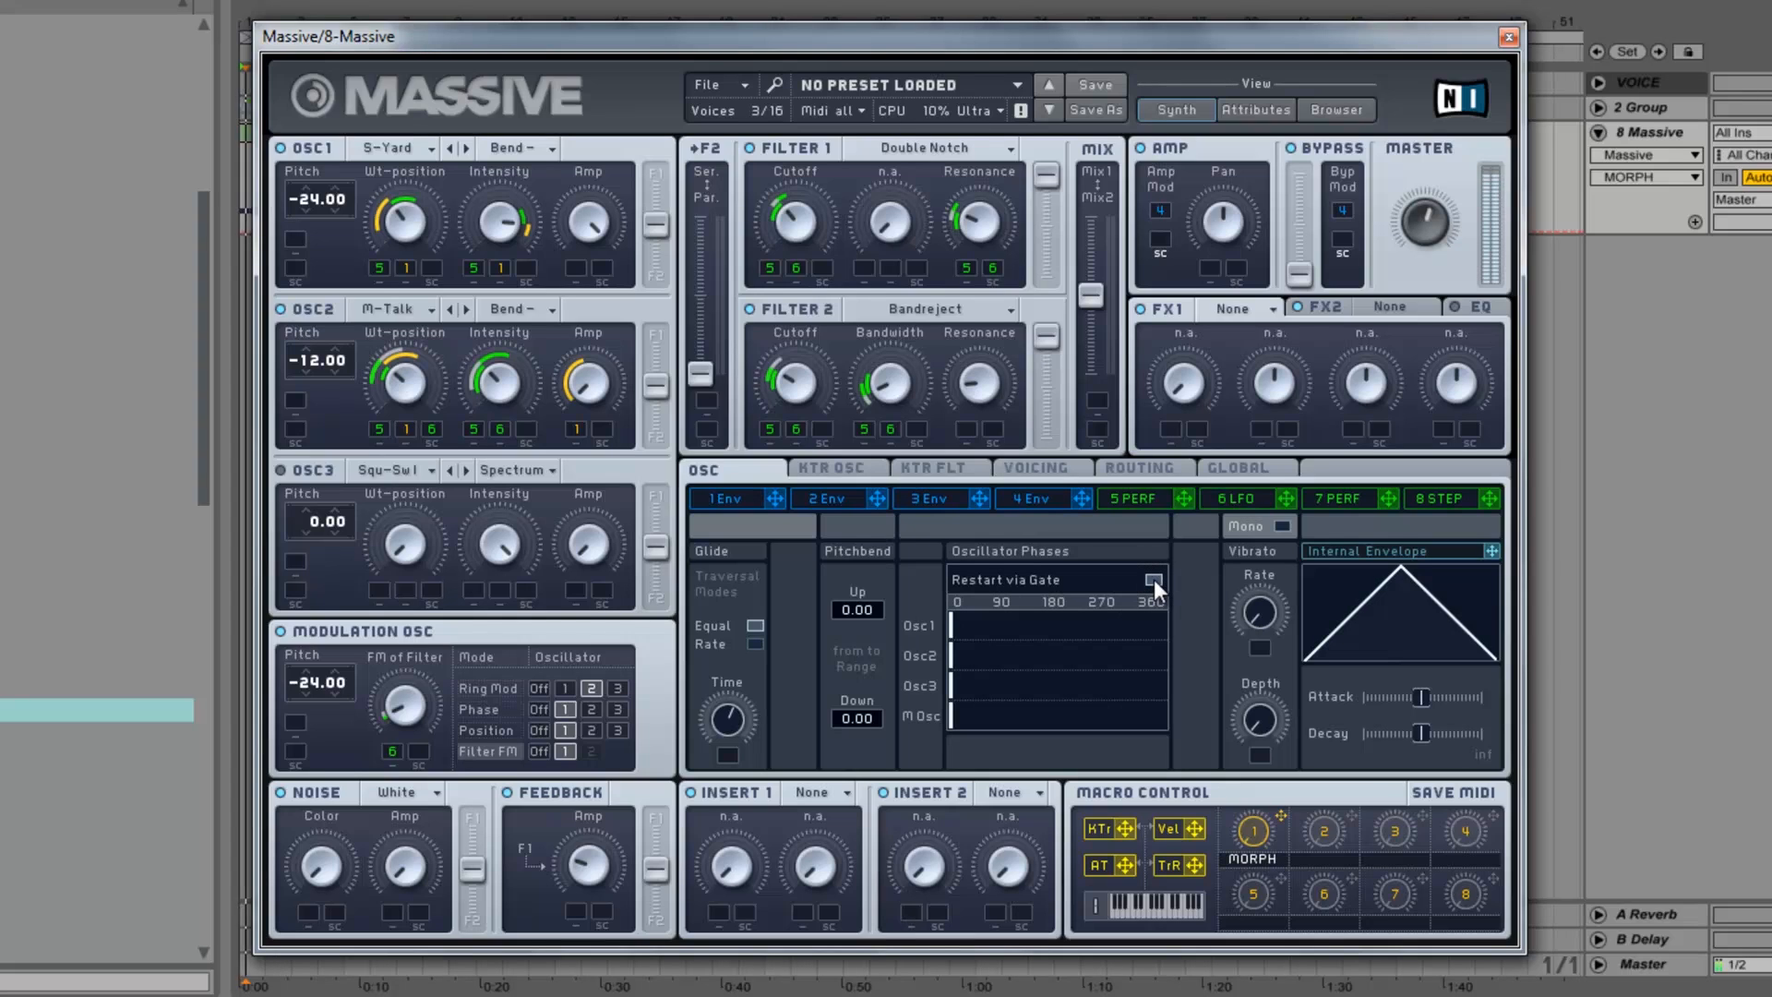
drag(1419, 198, 1419, 251)
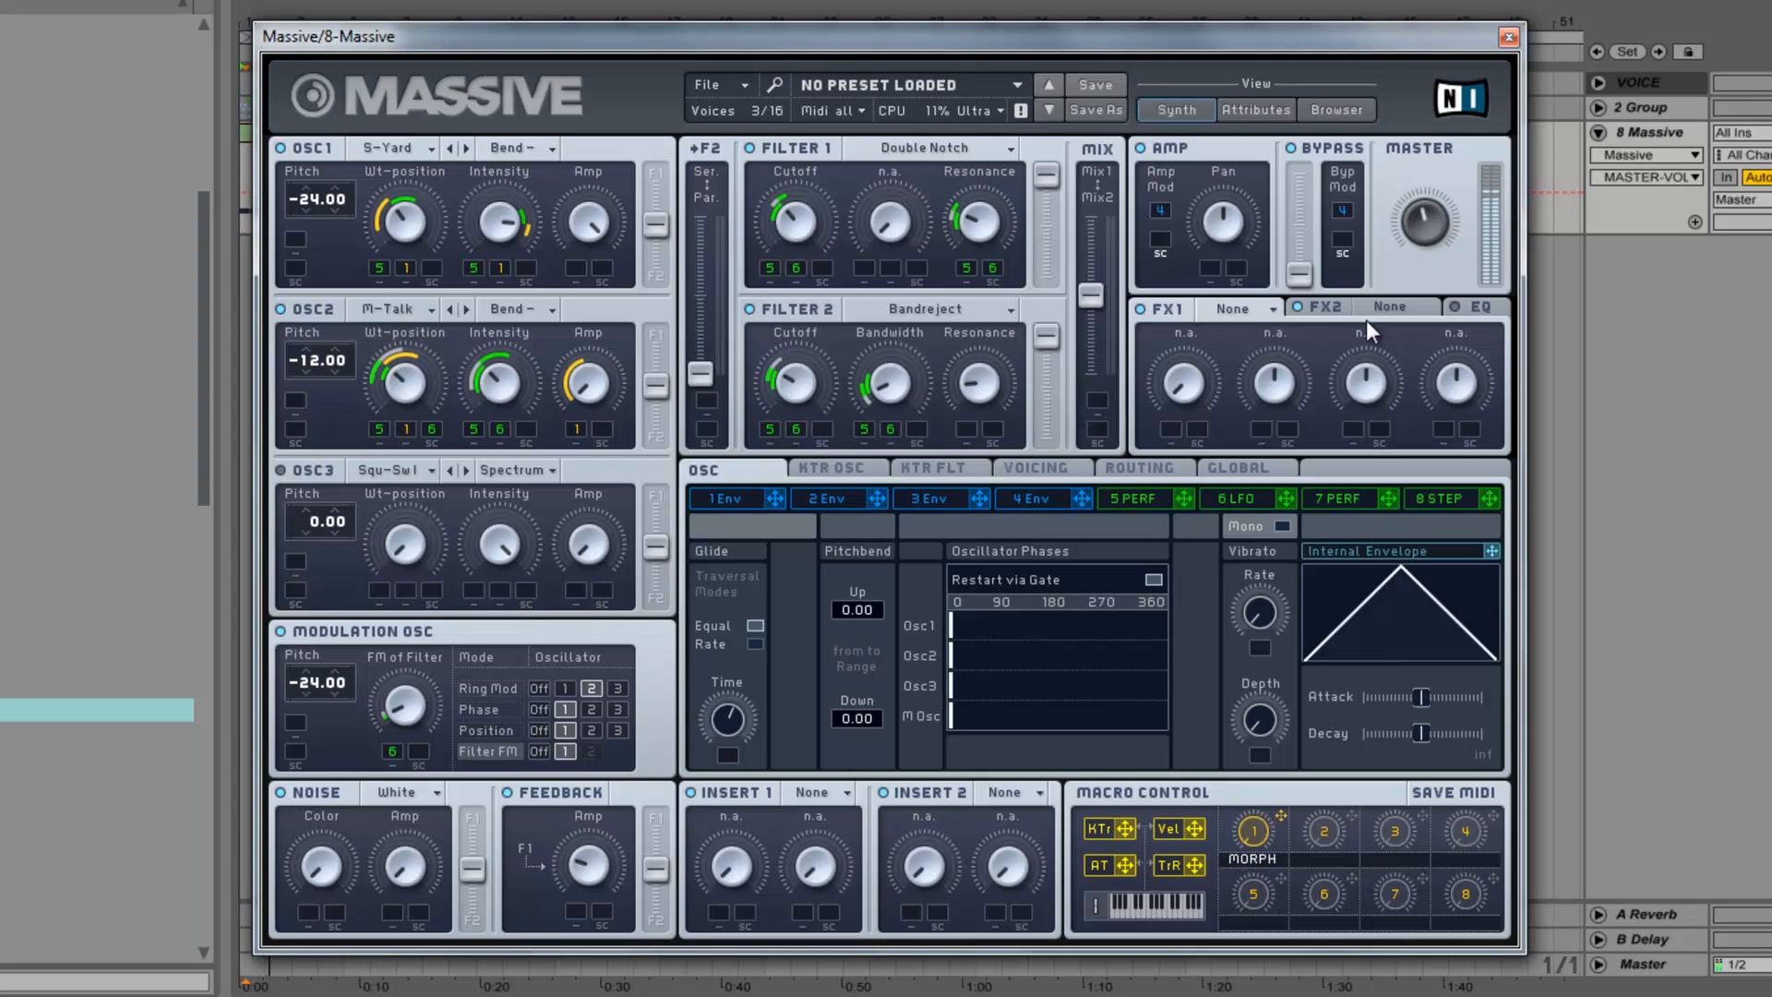
click(1253, 831)
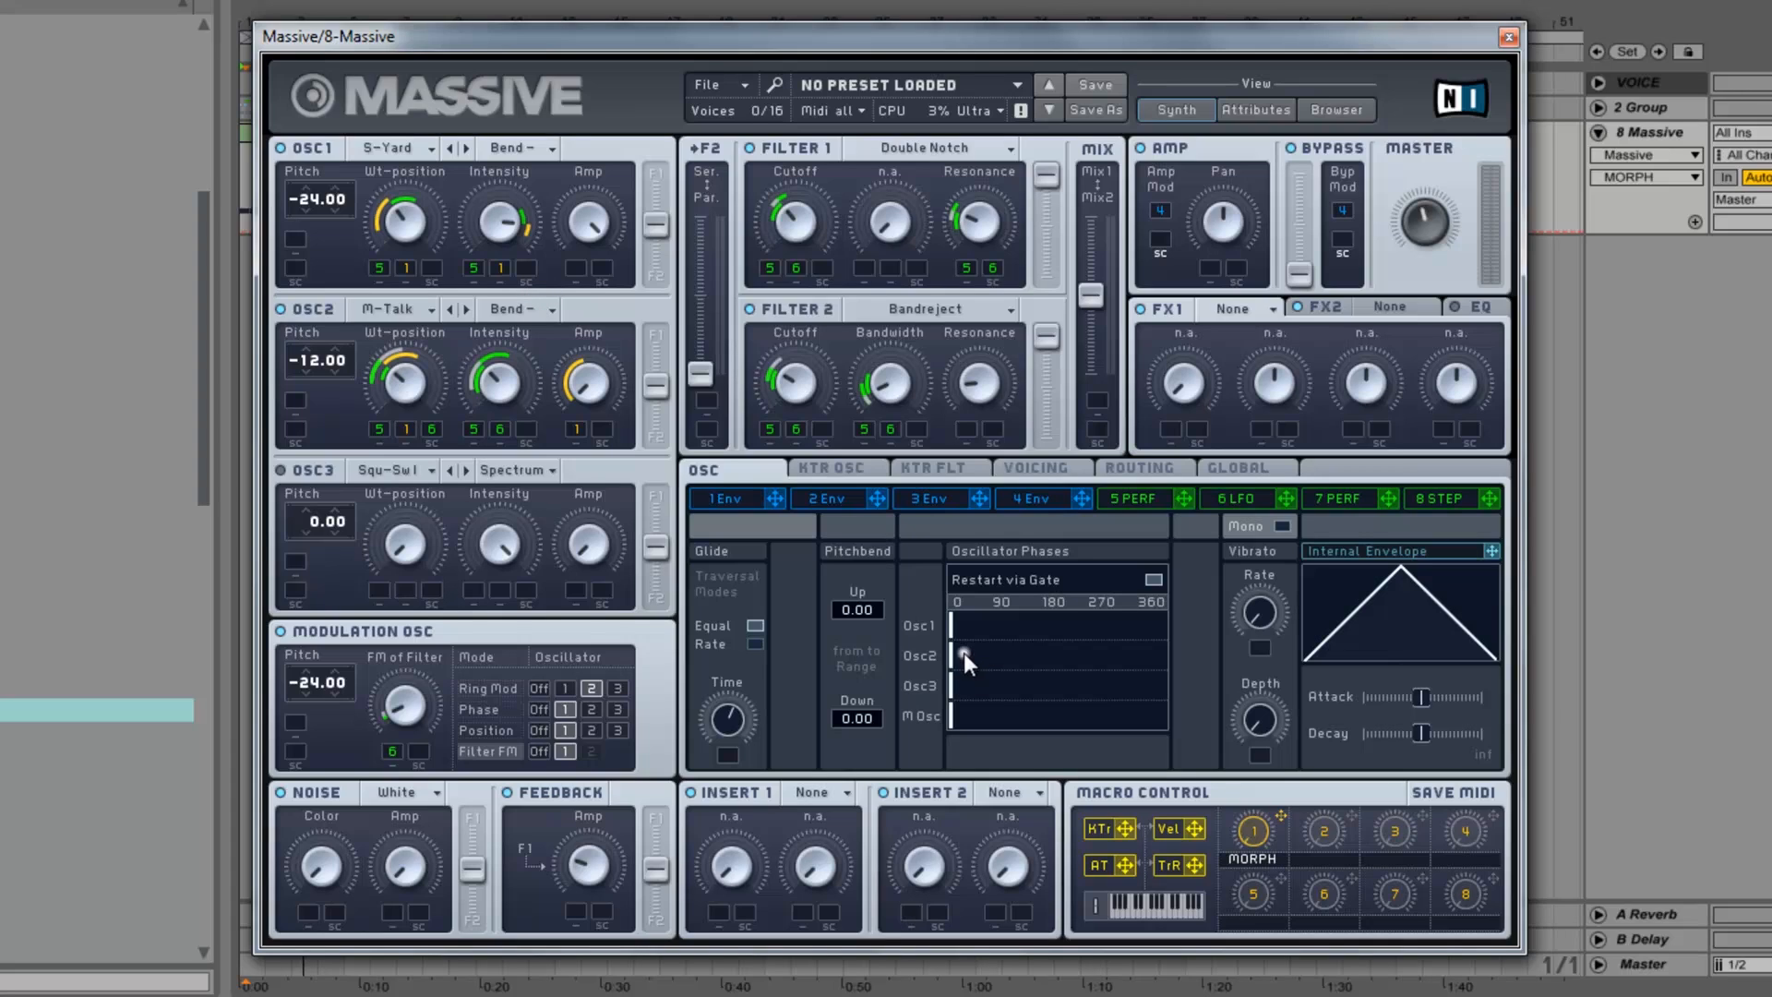
Set oscillator 2's start phase just below 180 degrees and the modulation oscillator's between 90 and 180 while auditioning MORPH.
mouse_move(946, 655)
mouse_down()
mouse_move(1134, 636)
mouse_move(1107, 641)
mouse_move(1107, 662)
mouse_move(1046, 654)
mouse_up()
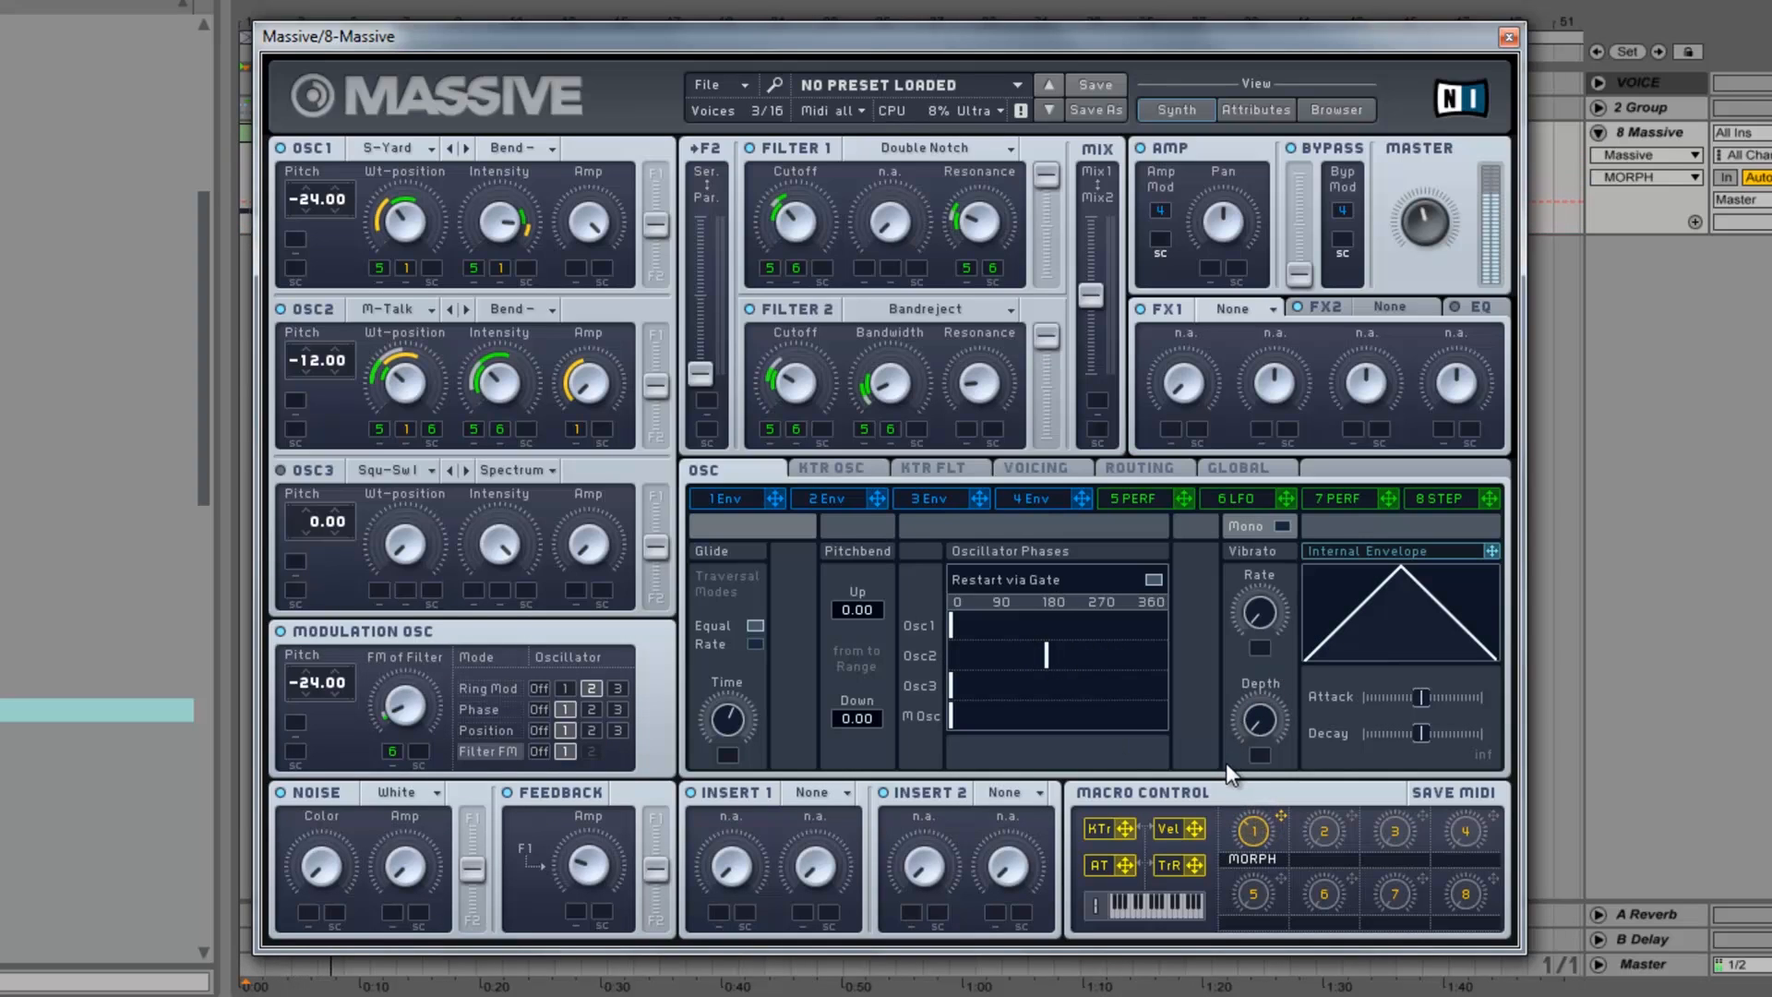
mouse_move(969, 711)
mouse_down()
mouse_move(1058, 704)
mouse_move(1041, 711)
mouse_up()
drag(1259, 834, 1229, 906)
drag(1037, 716, 1110, 718)
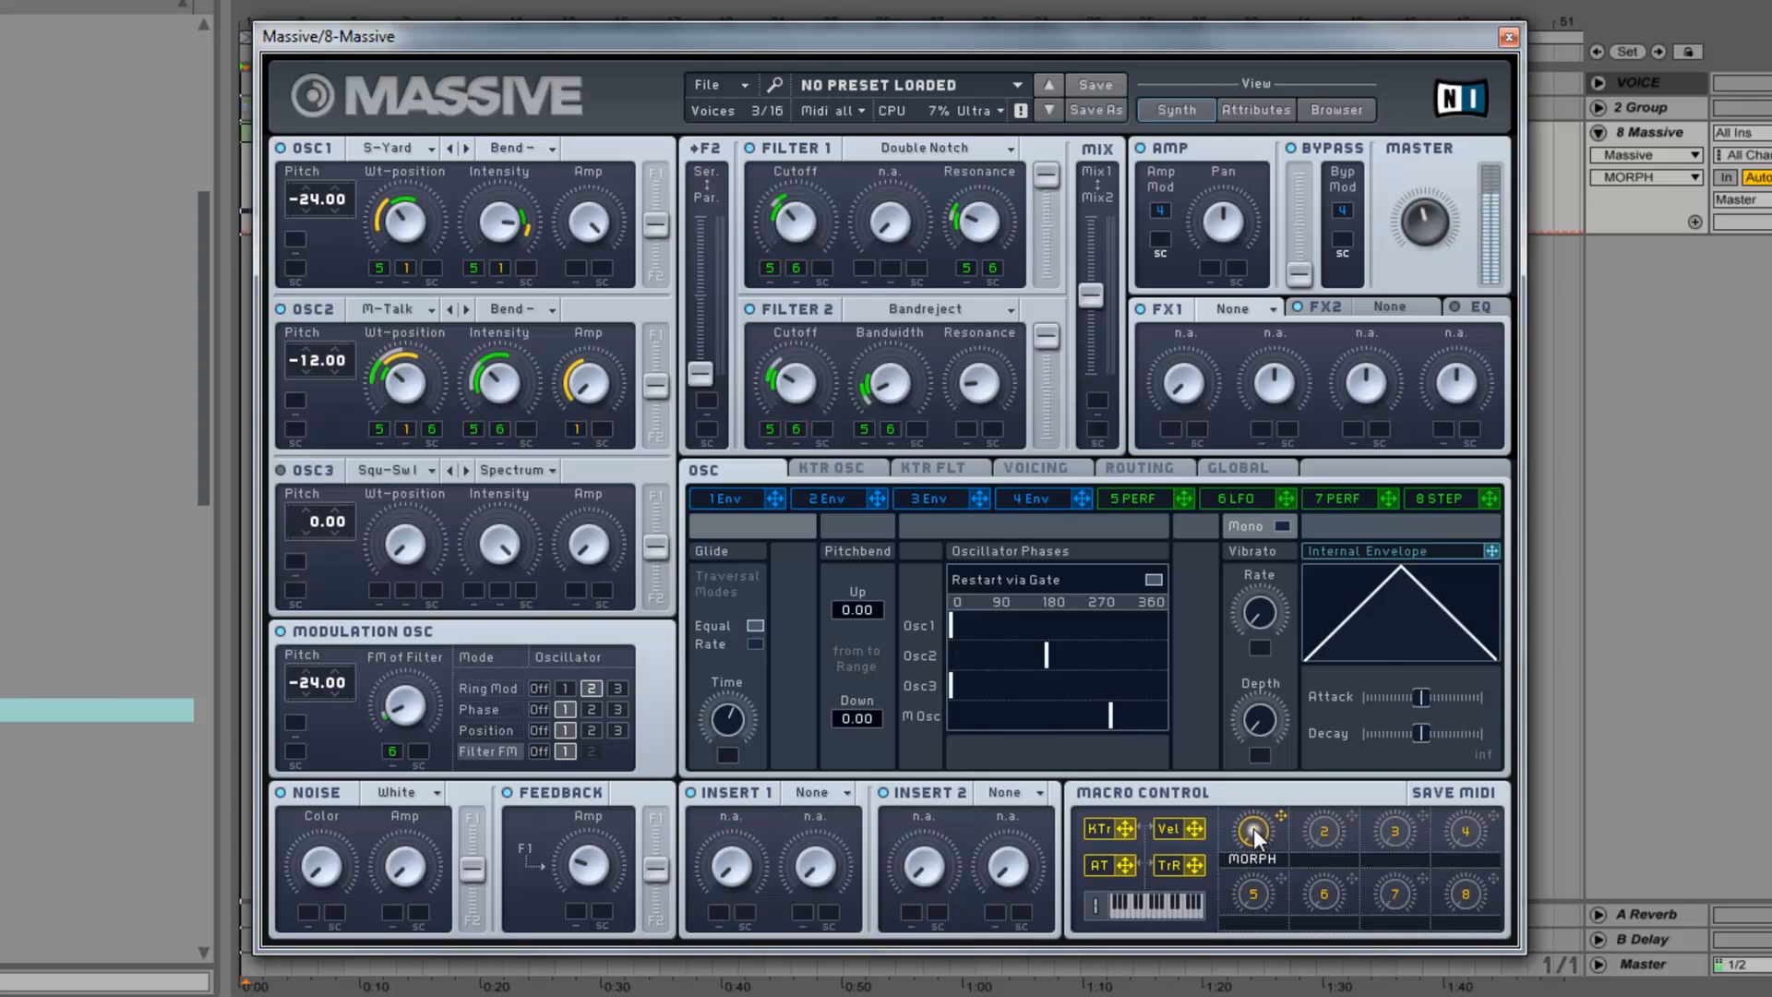
mouse_move(1110, 716)
mouse_down()
mouse_move(1093, 722)
mouse_move(1145, 716)
mouse_move(1041, 699)
mouse_up()
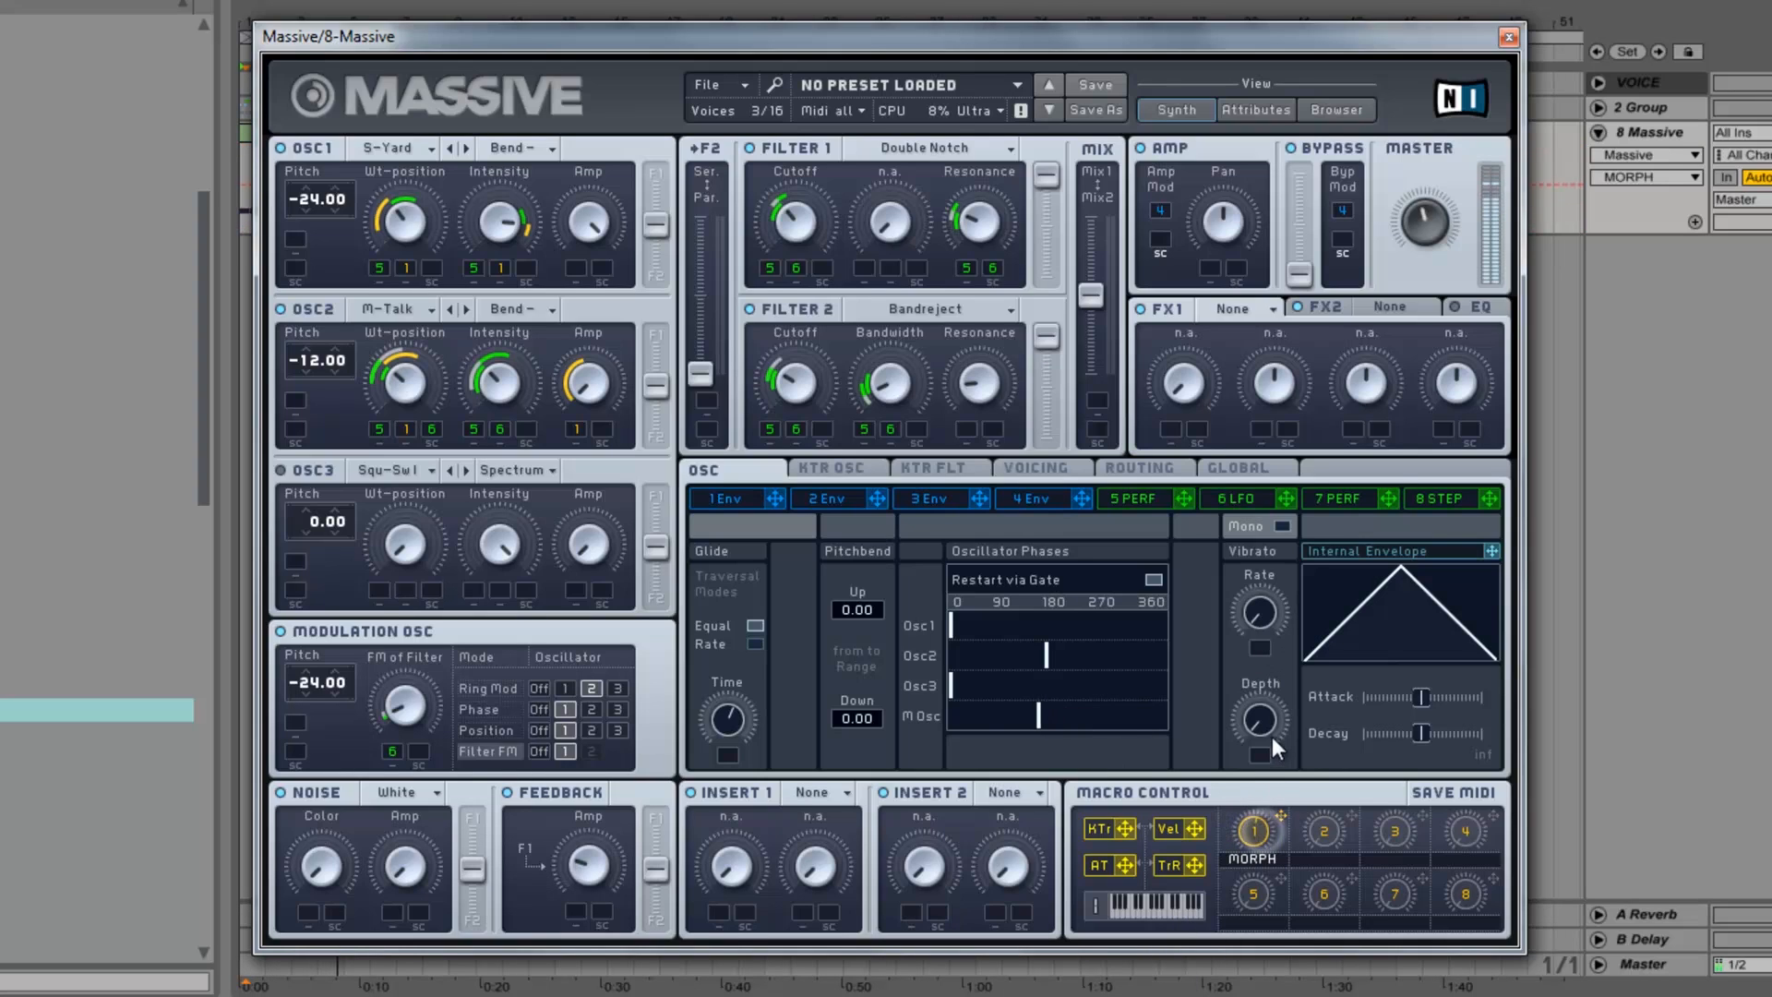
mouse_move(1028, 717)
mouse_down()
mouse_move(1013, 715)
mouse_move(1030, 716)
mouse_up()
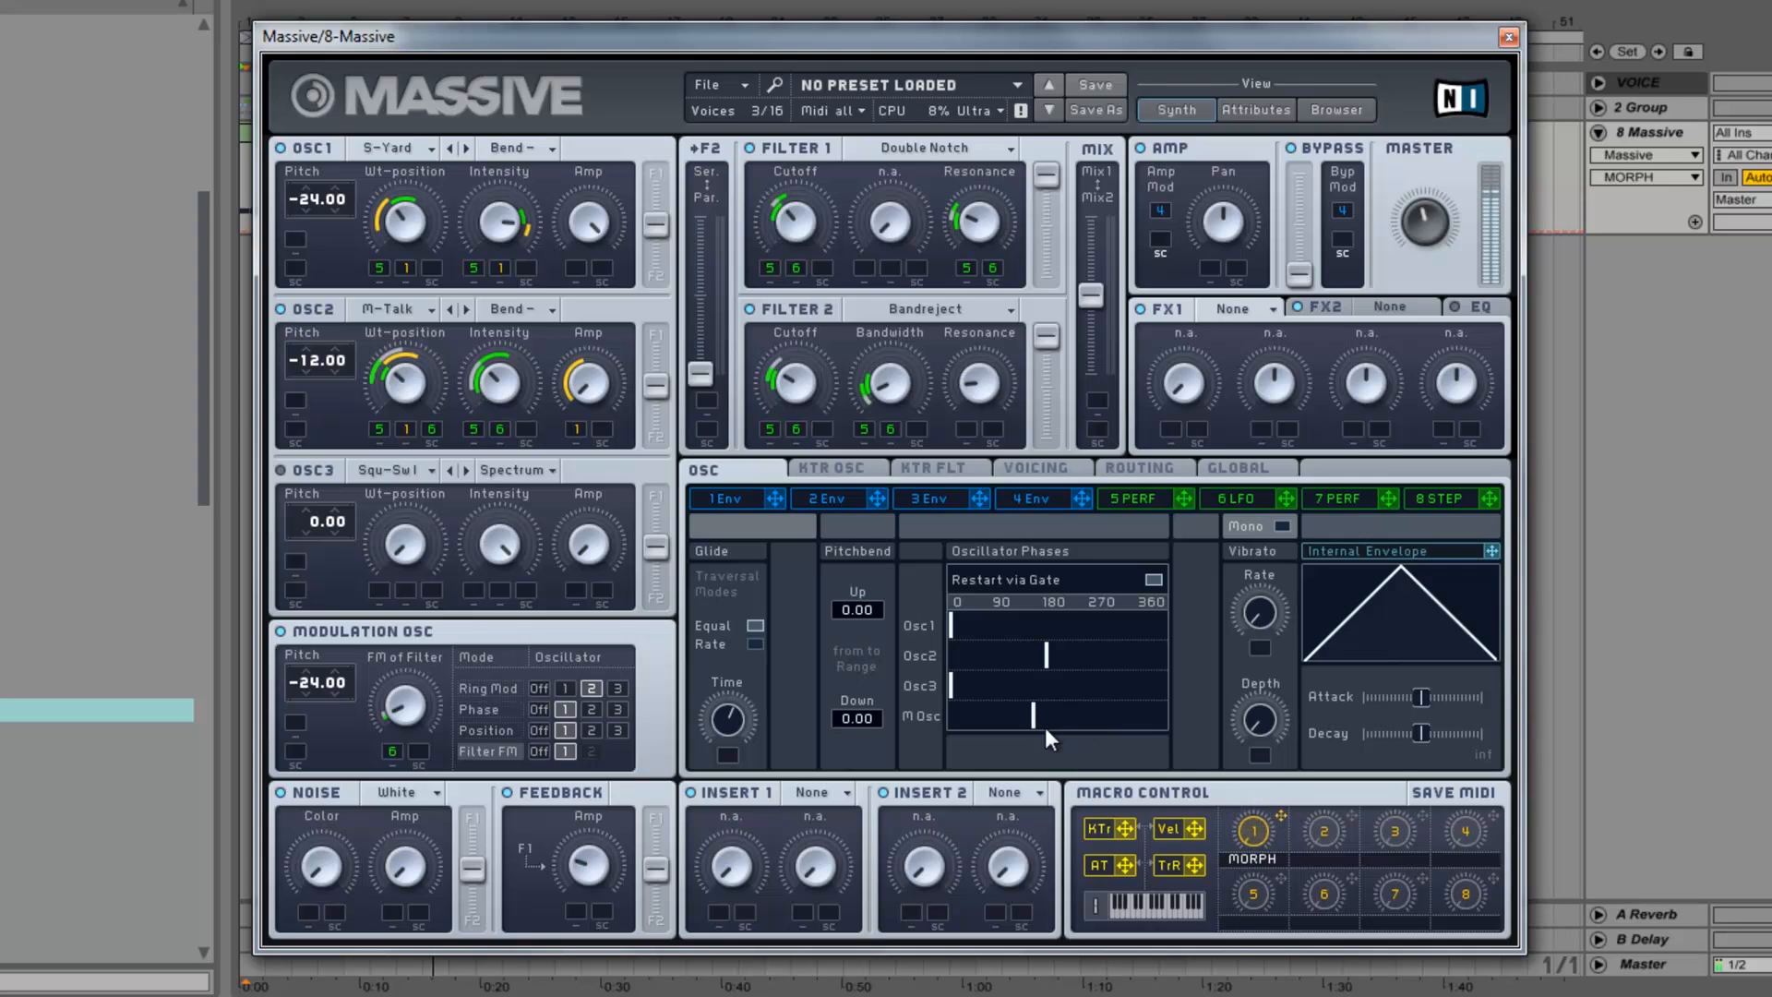
Enable the unisono pan position spread and offset it partway from Mono toward Full Inv.
click(1046, 469)
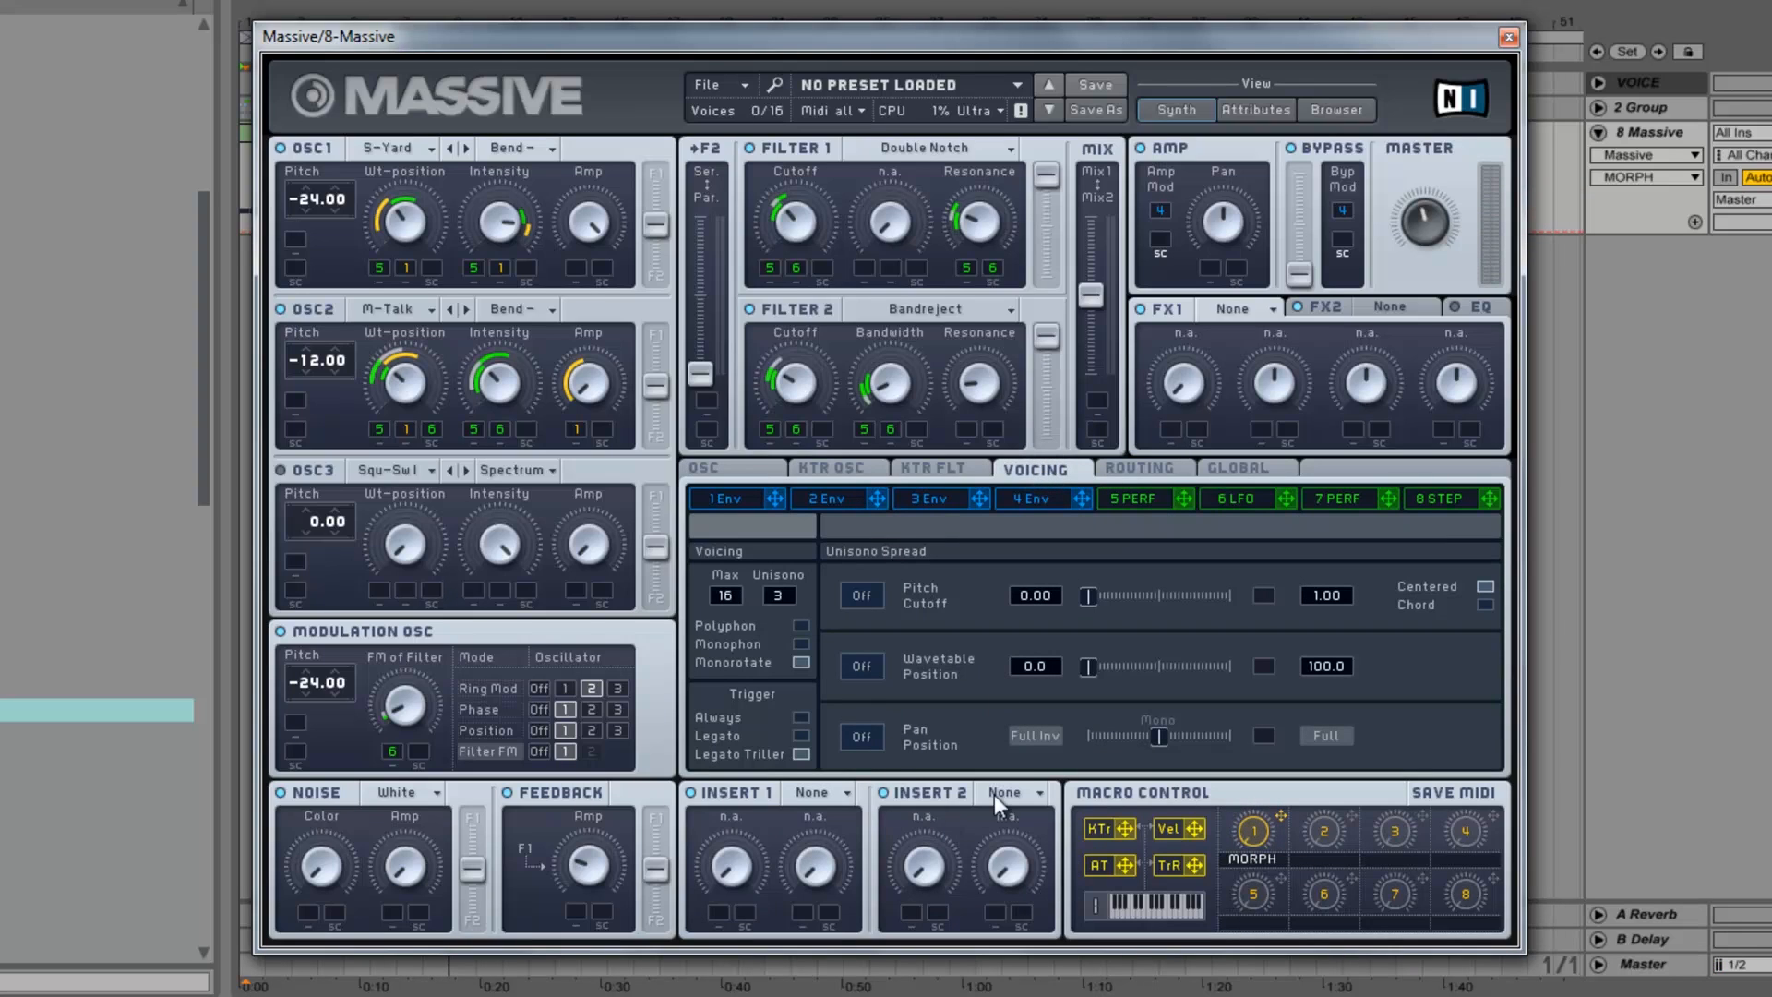
click(870, 739)
drag(1161, 742, 1145, 743)
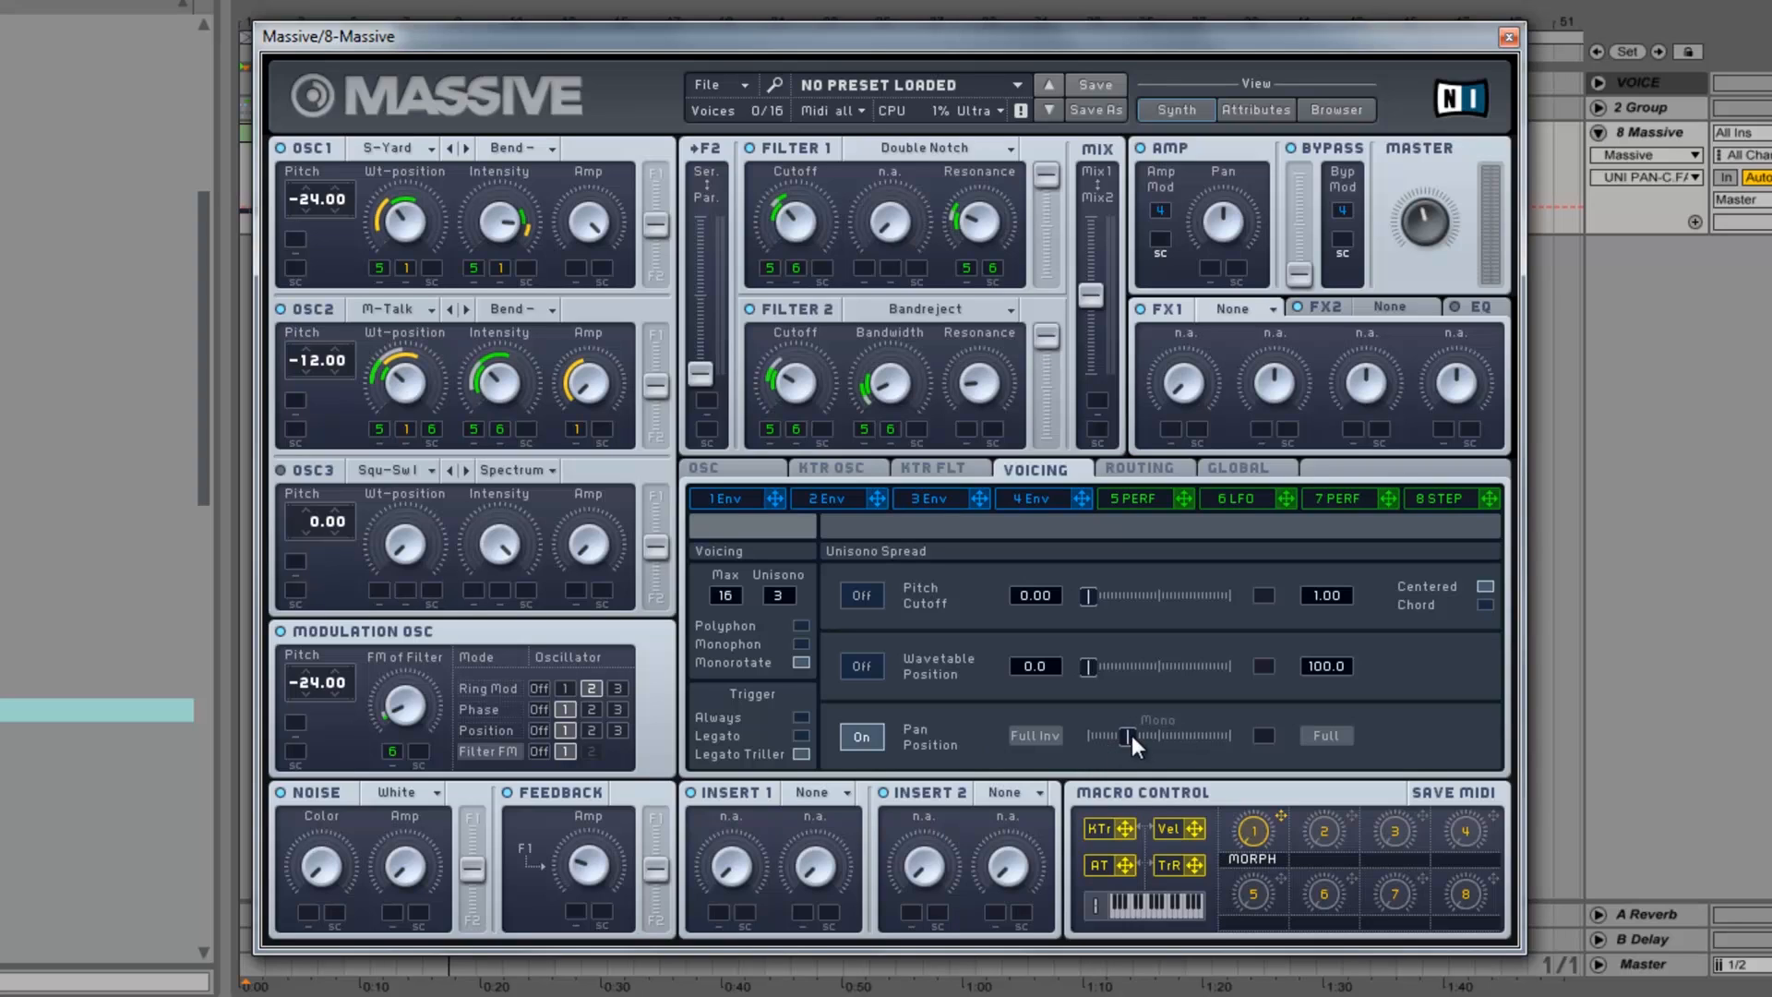
key(space)
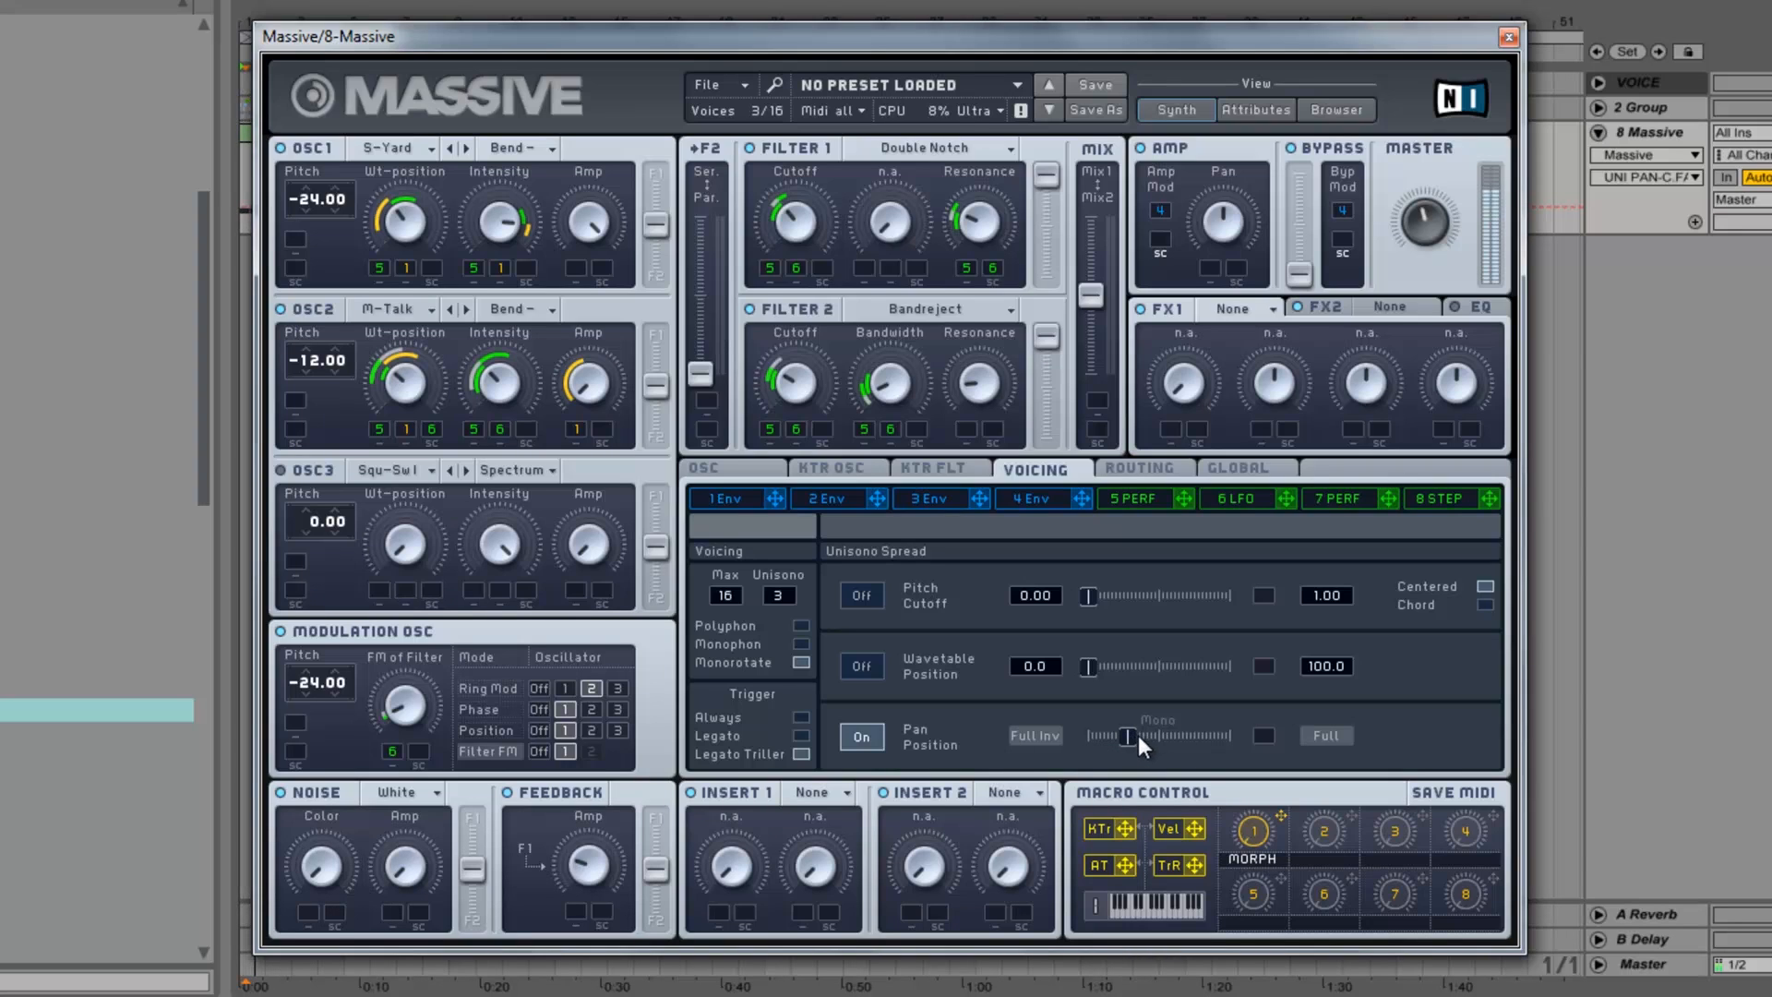
Assign MORPH to the unisono pan position and set its modulation range toward Full Inv.
drag(1262, 833, 1220, 800)
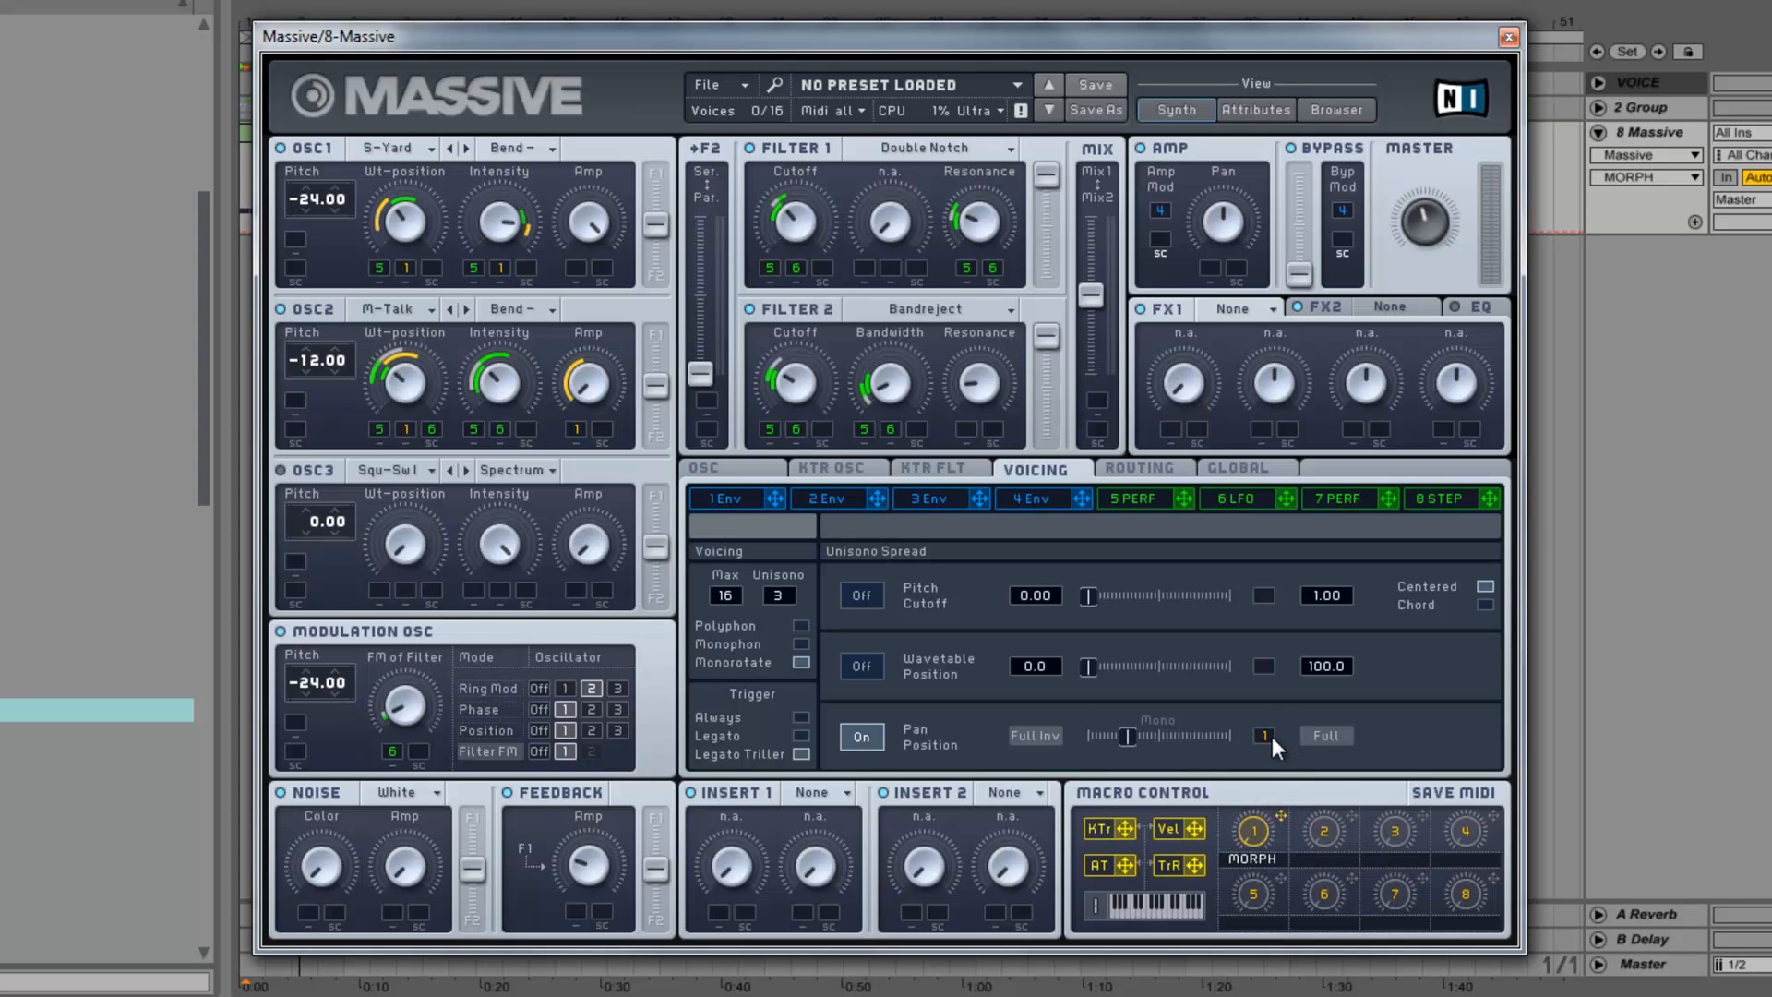
drag(1265, 733, 1263, 749)
key(space)
Enable the unisono wavetable position spread and set it to about a quarter of its range.
click(1092, 671)
mouse_move(1121, 674)
mouse_down()
mouse_move(1155, 666)
mouse_move(1138, 667)
mouse_up()
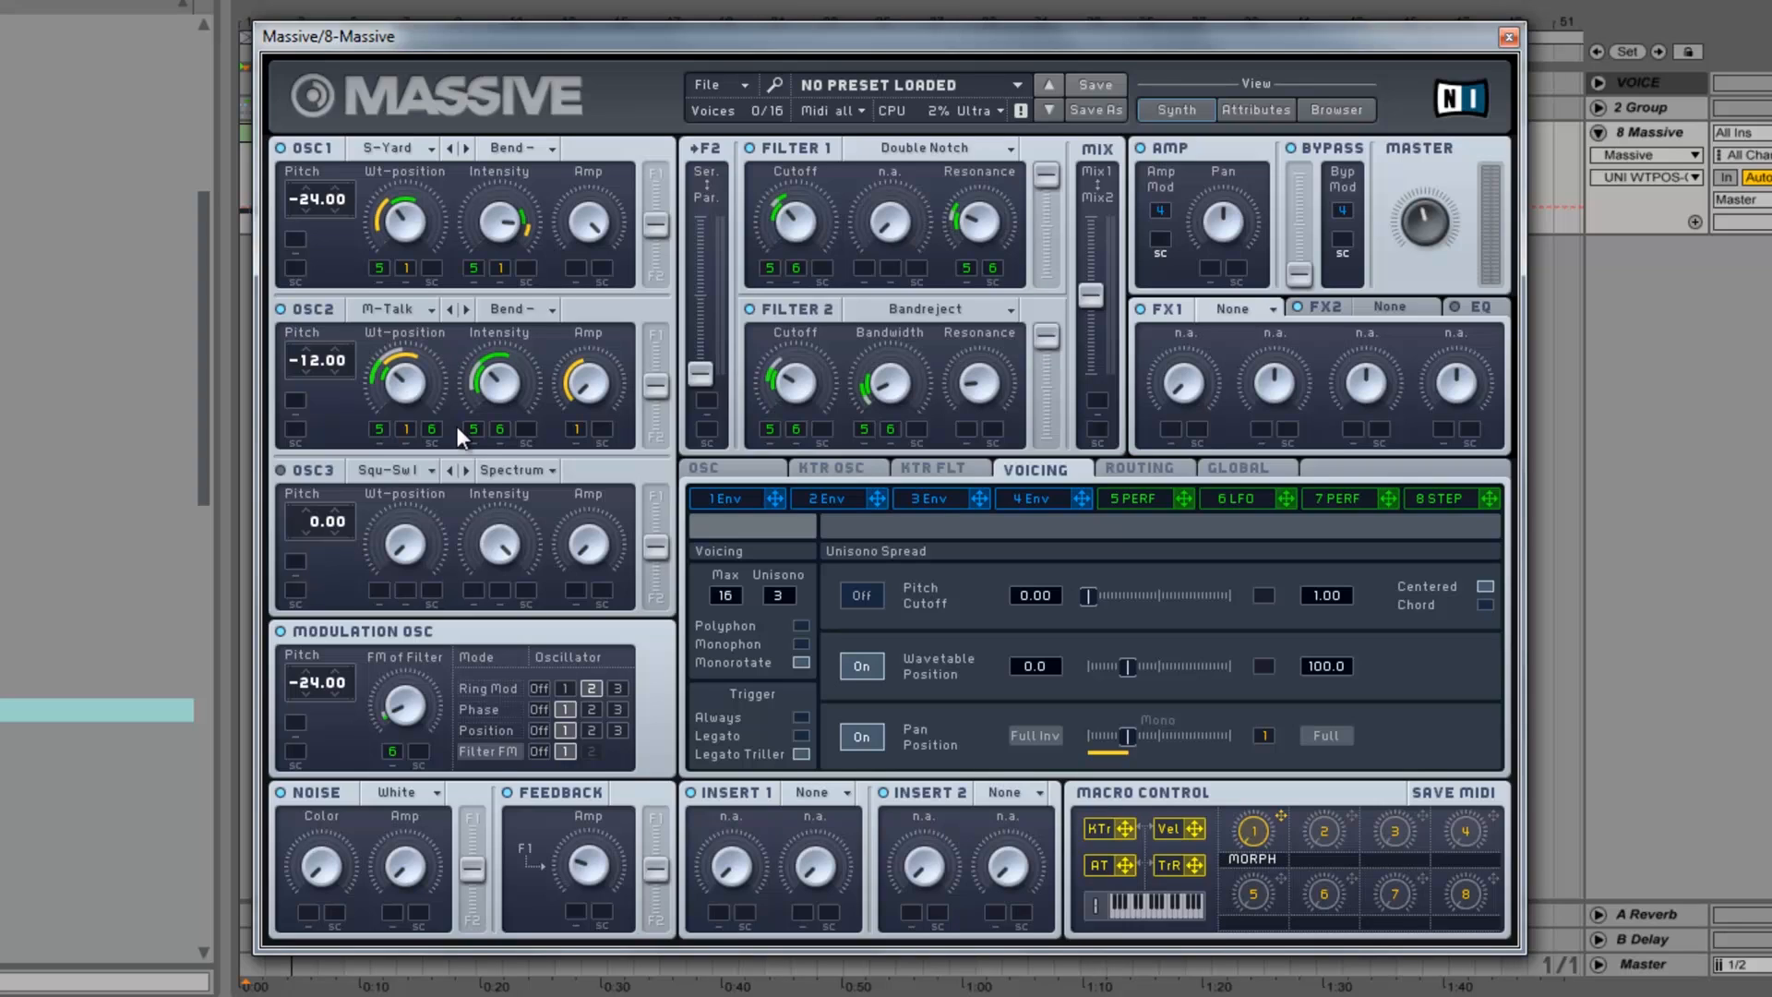
key(space)
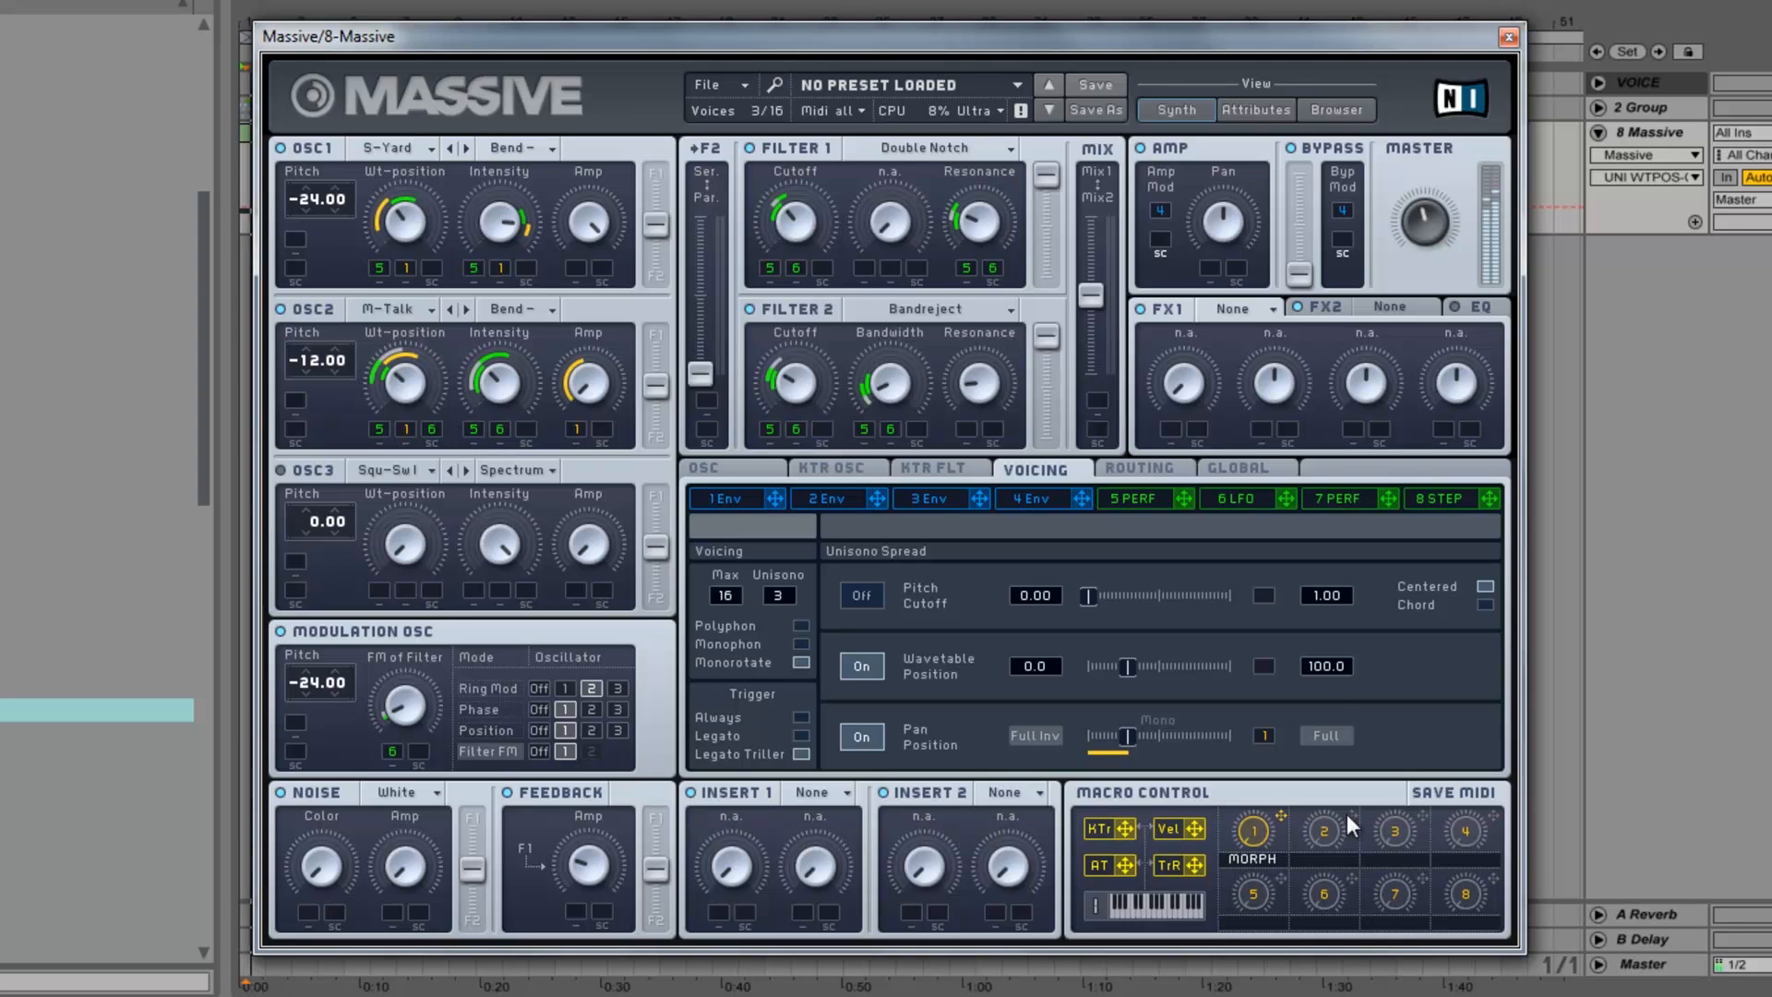
Assign MORPH to filter 2's cutoff with a wide upward range and audition the sweep.
click(1250, 838)
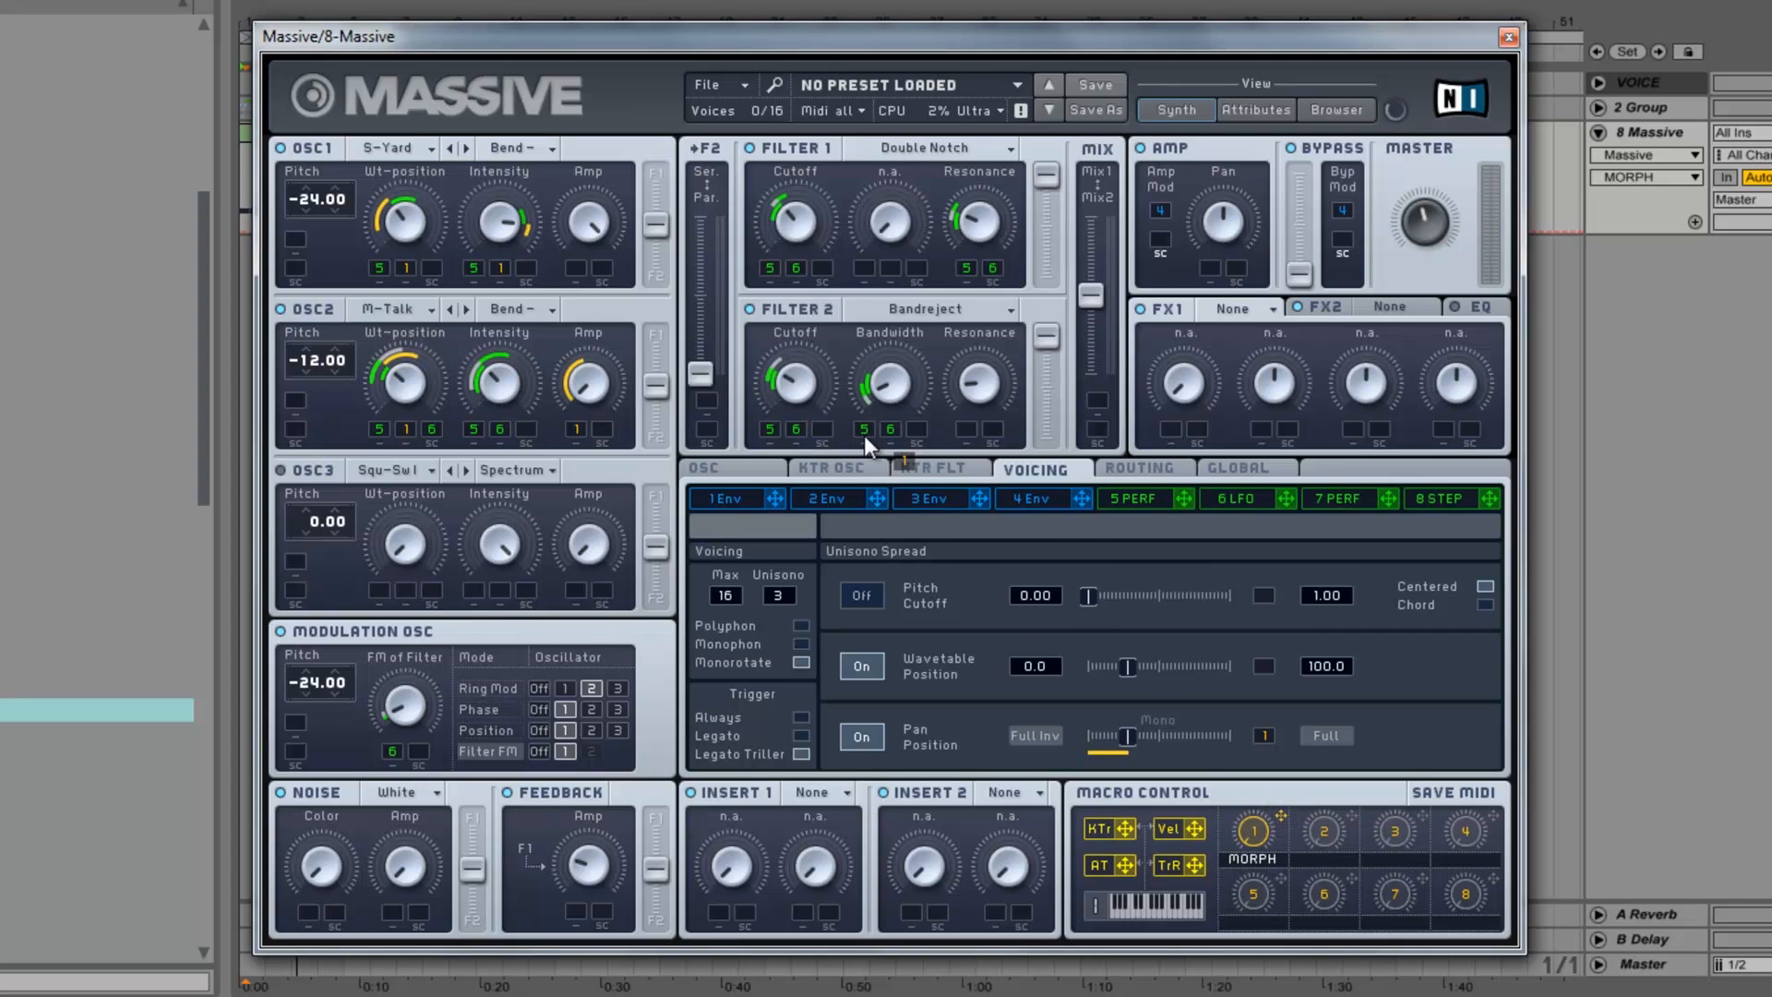
drag(823, 432, 827, 413)
key(space)
drag(1254, 834, 1230, 602)
drag(823, 429, 824, 389)
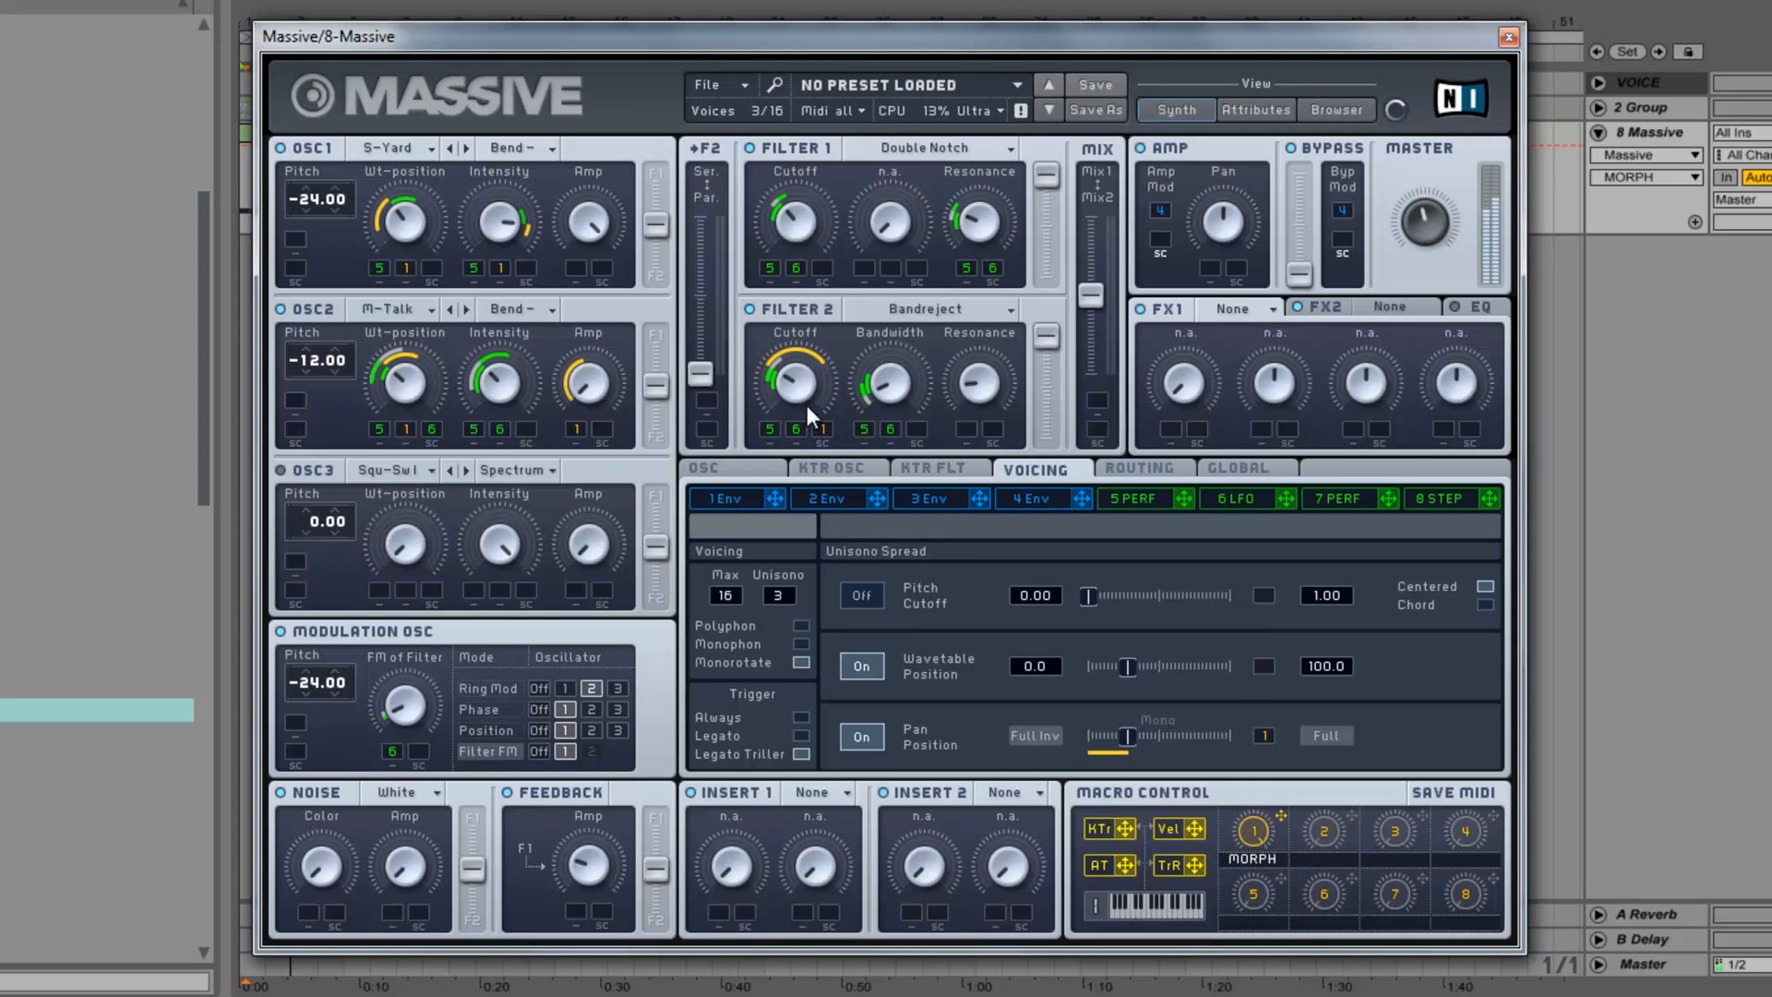
Assign MORPH to filter 2's bandwidth with a short range and to filter 1's cutoff with an upward range.
drag(1281, 815, 916, 430)
mouse_move(919, 428)
mouse_down()
mouse_move(936, 364)
mouse_move(890, 428)
mouse_up()
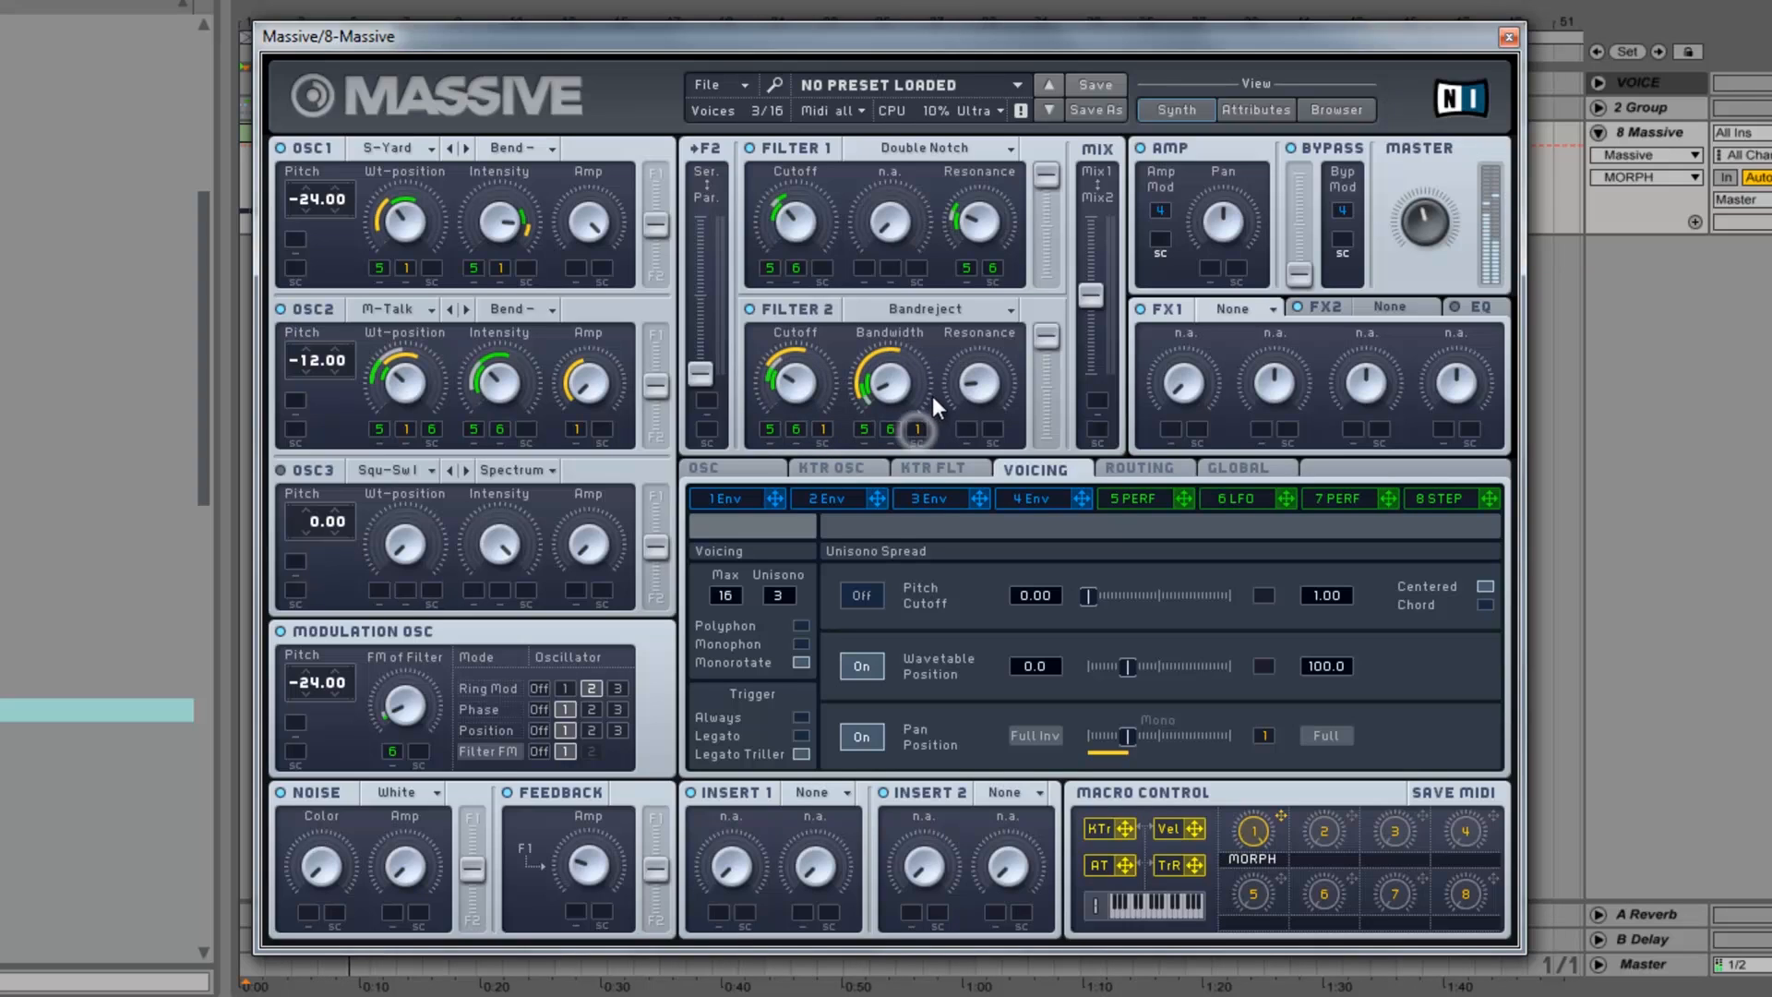
drag(918, 417, 900, 448)
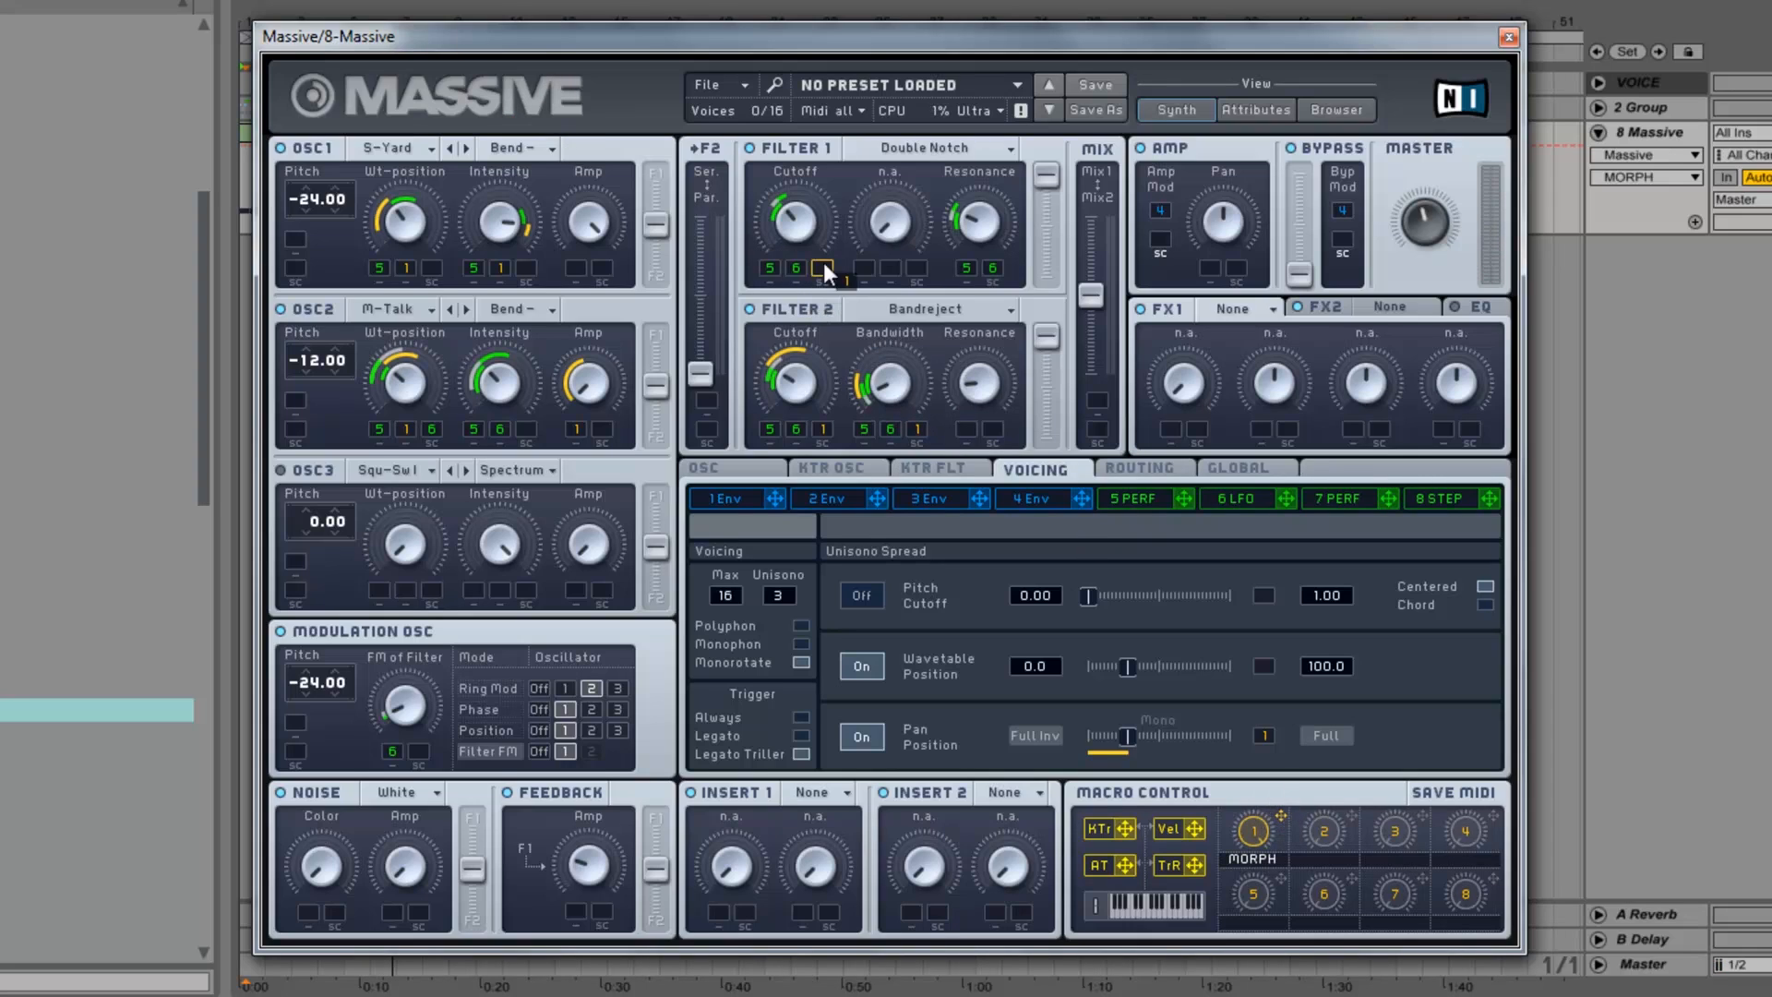
drag(827, 268, 833, 244)
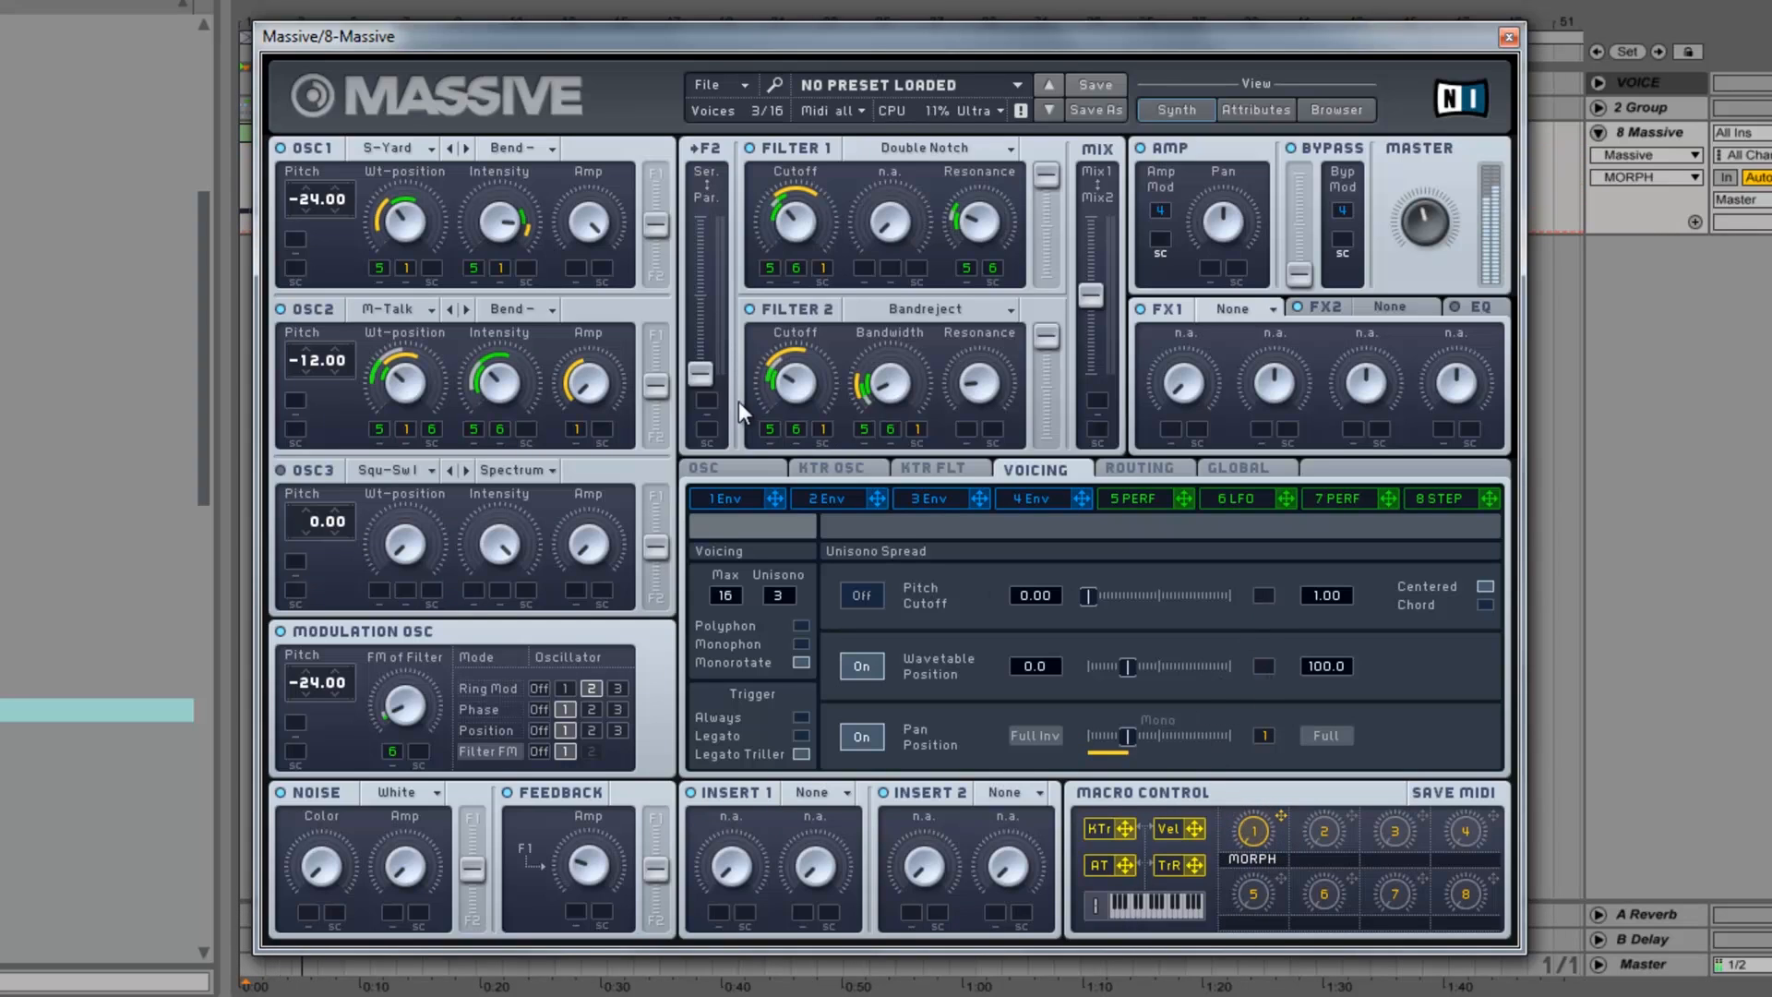
Widen MORPH's range on oscillator 2's amp and readjust oscillator 2's wavetable position.
drag(579, 428, 579, 406)
drag(575, 430, 579, 342)
click(408, 429)
drag(417, 373, 391, 414)
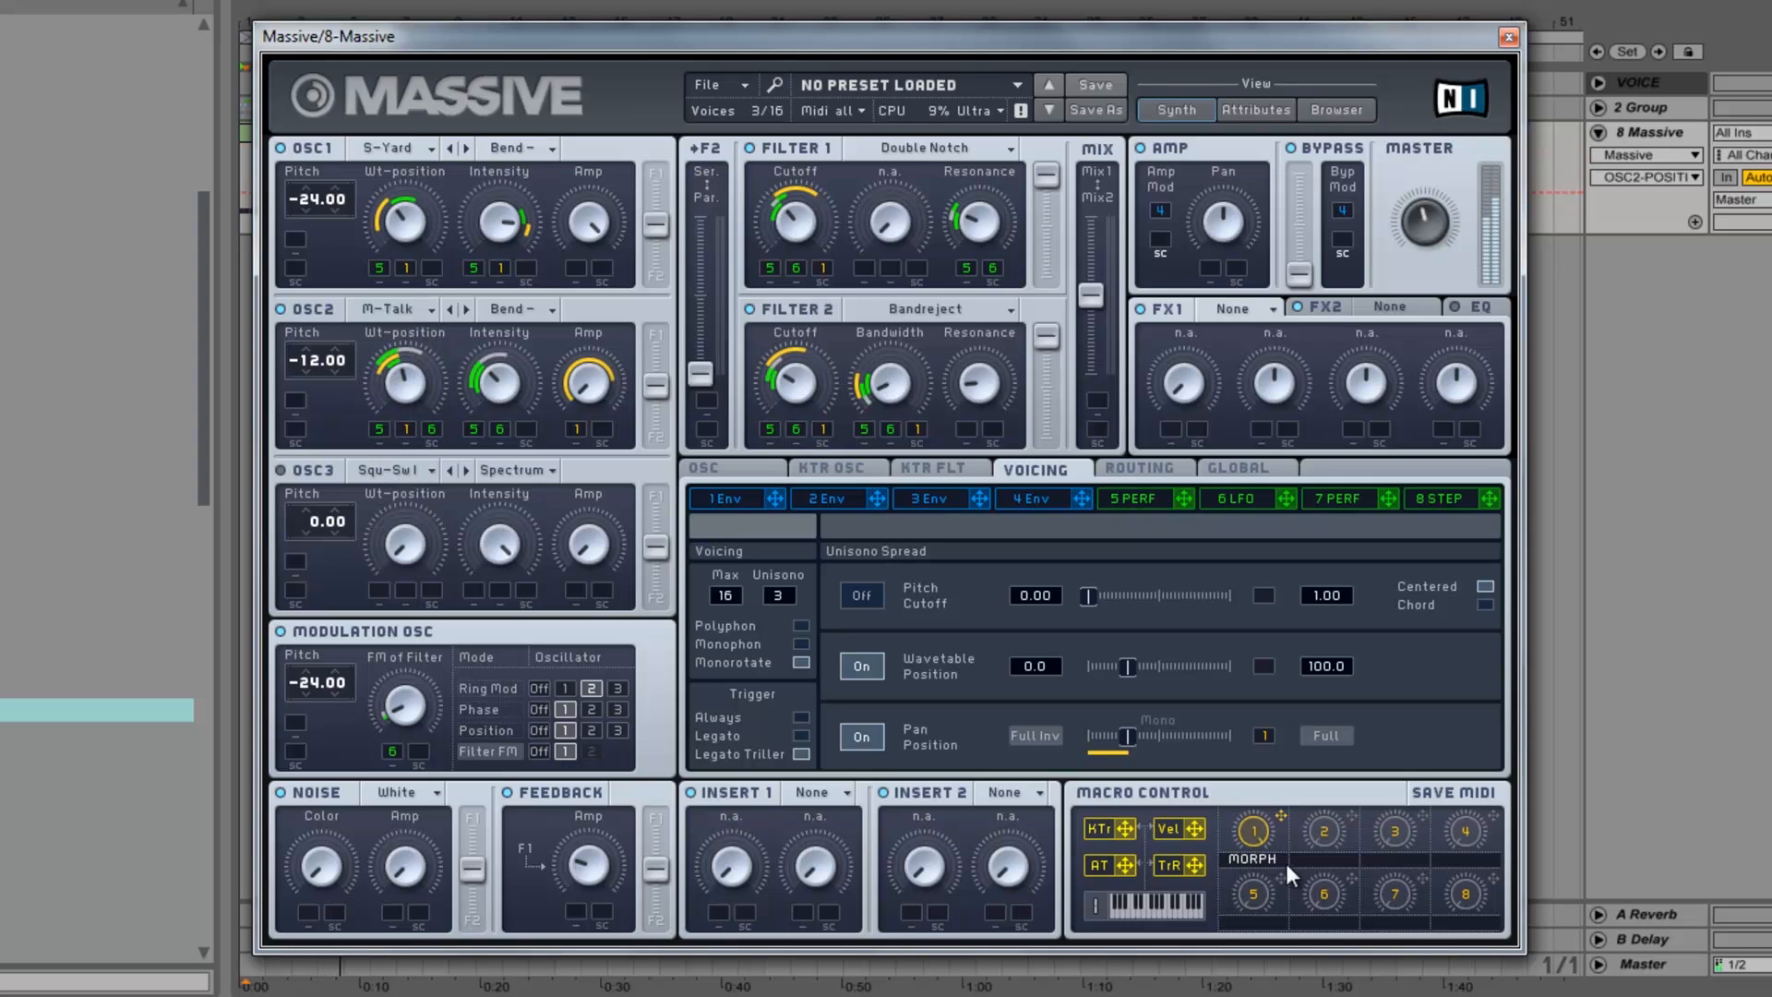
Try the Bend -/+ and Bend + modes on oscillator 2 and return it to Bend -.
drag(508, 387, 516, 323)
click(515, 311)
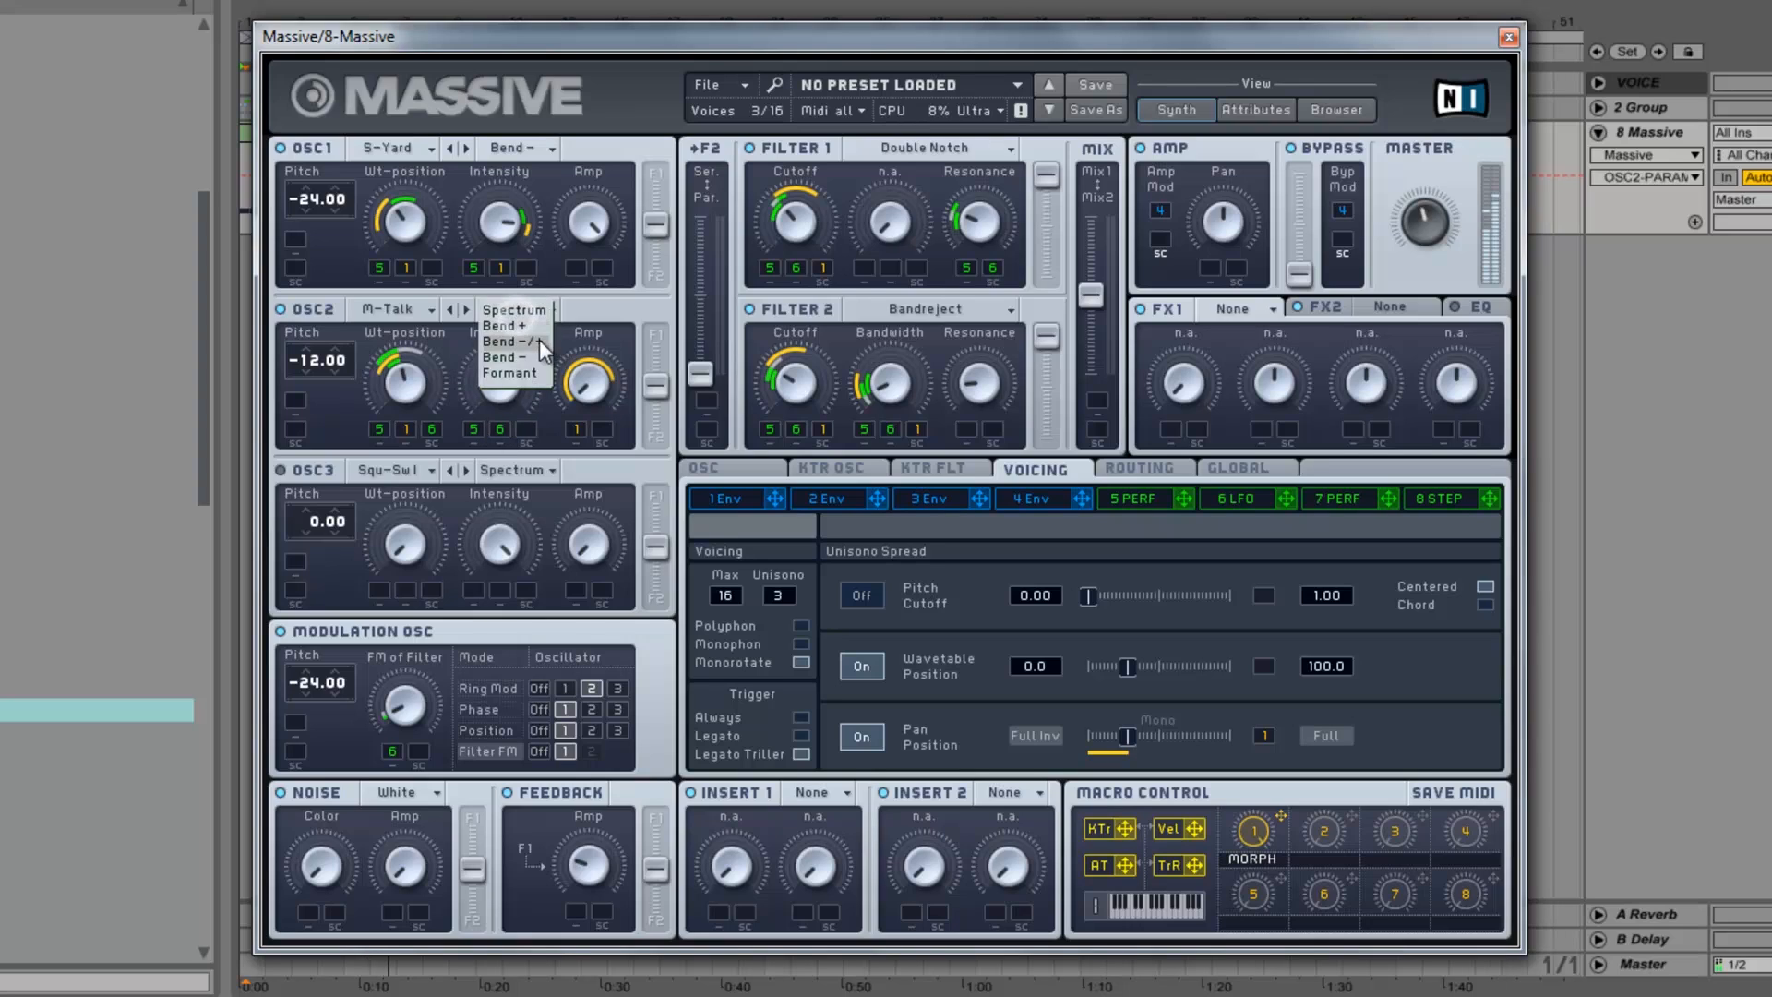
click(539, 339)
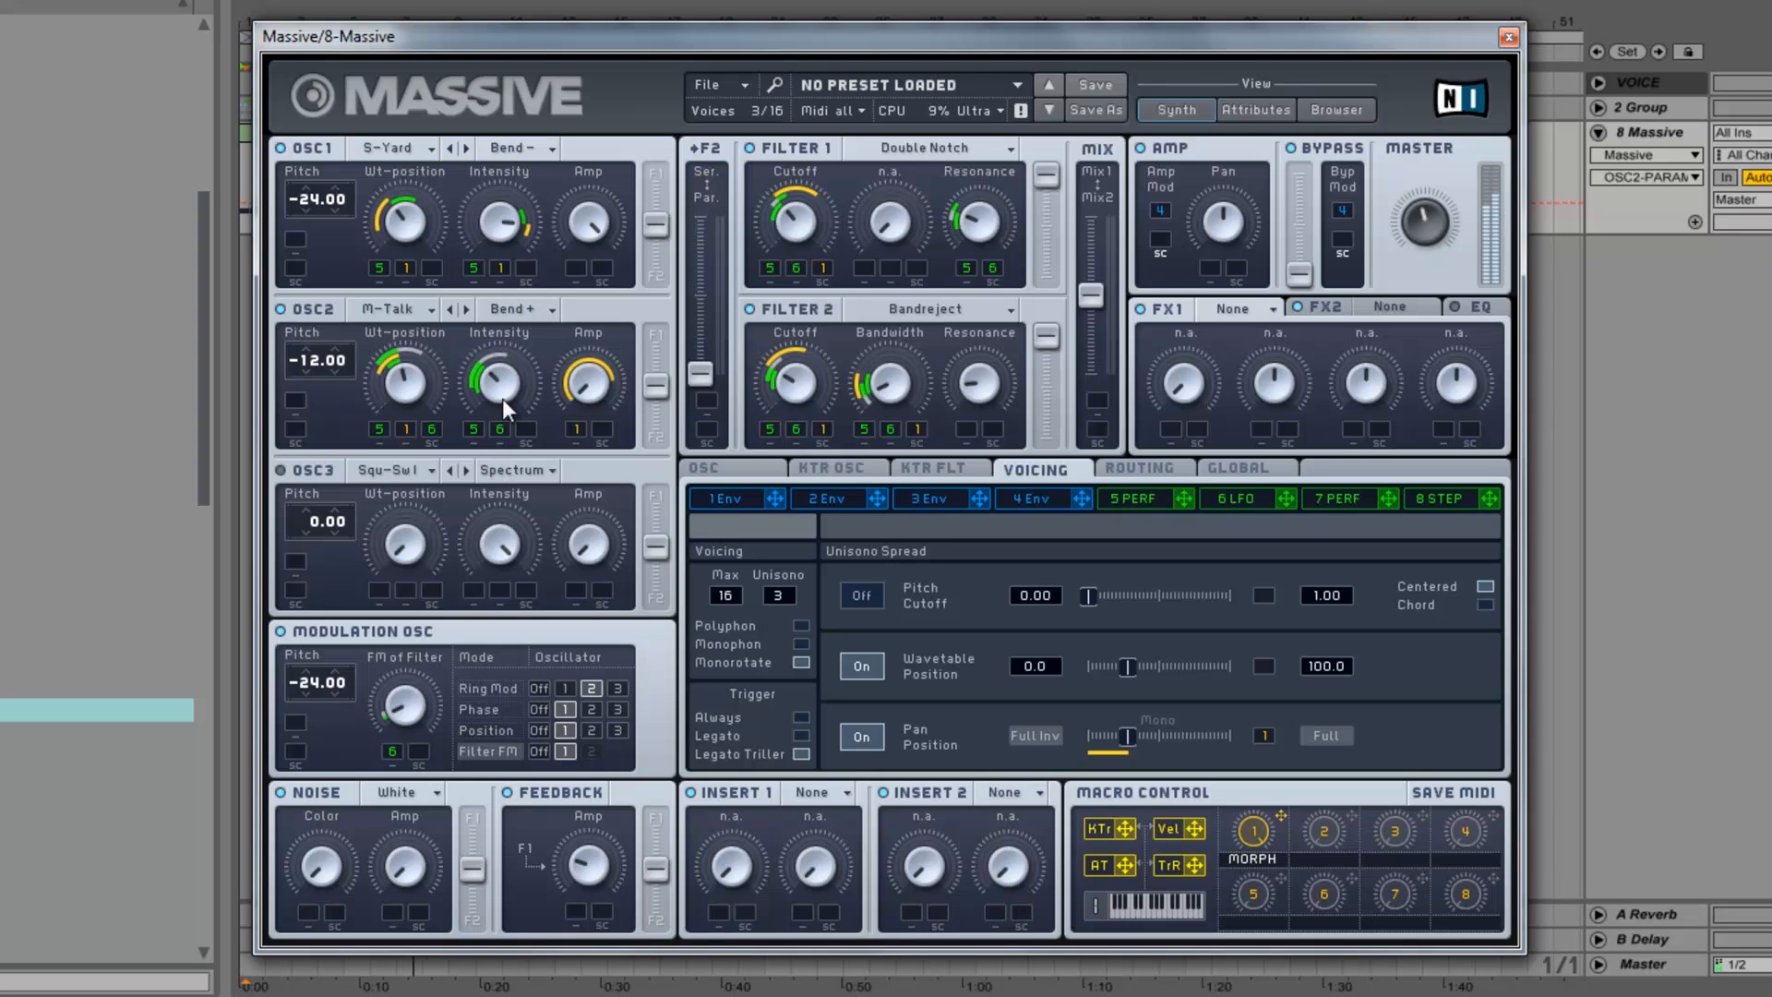
click(517, 307)
click(529, 327)
click(524, 311)
click(519, 360)
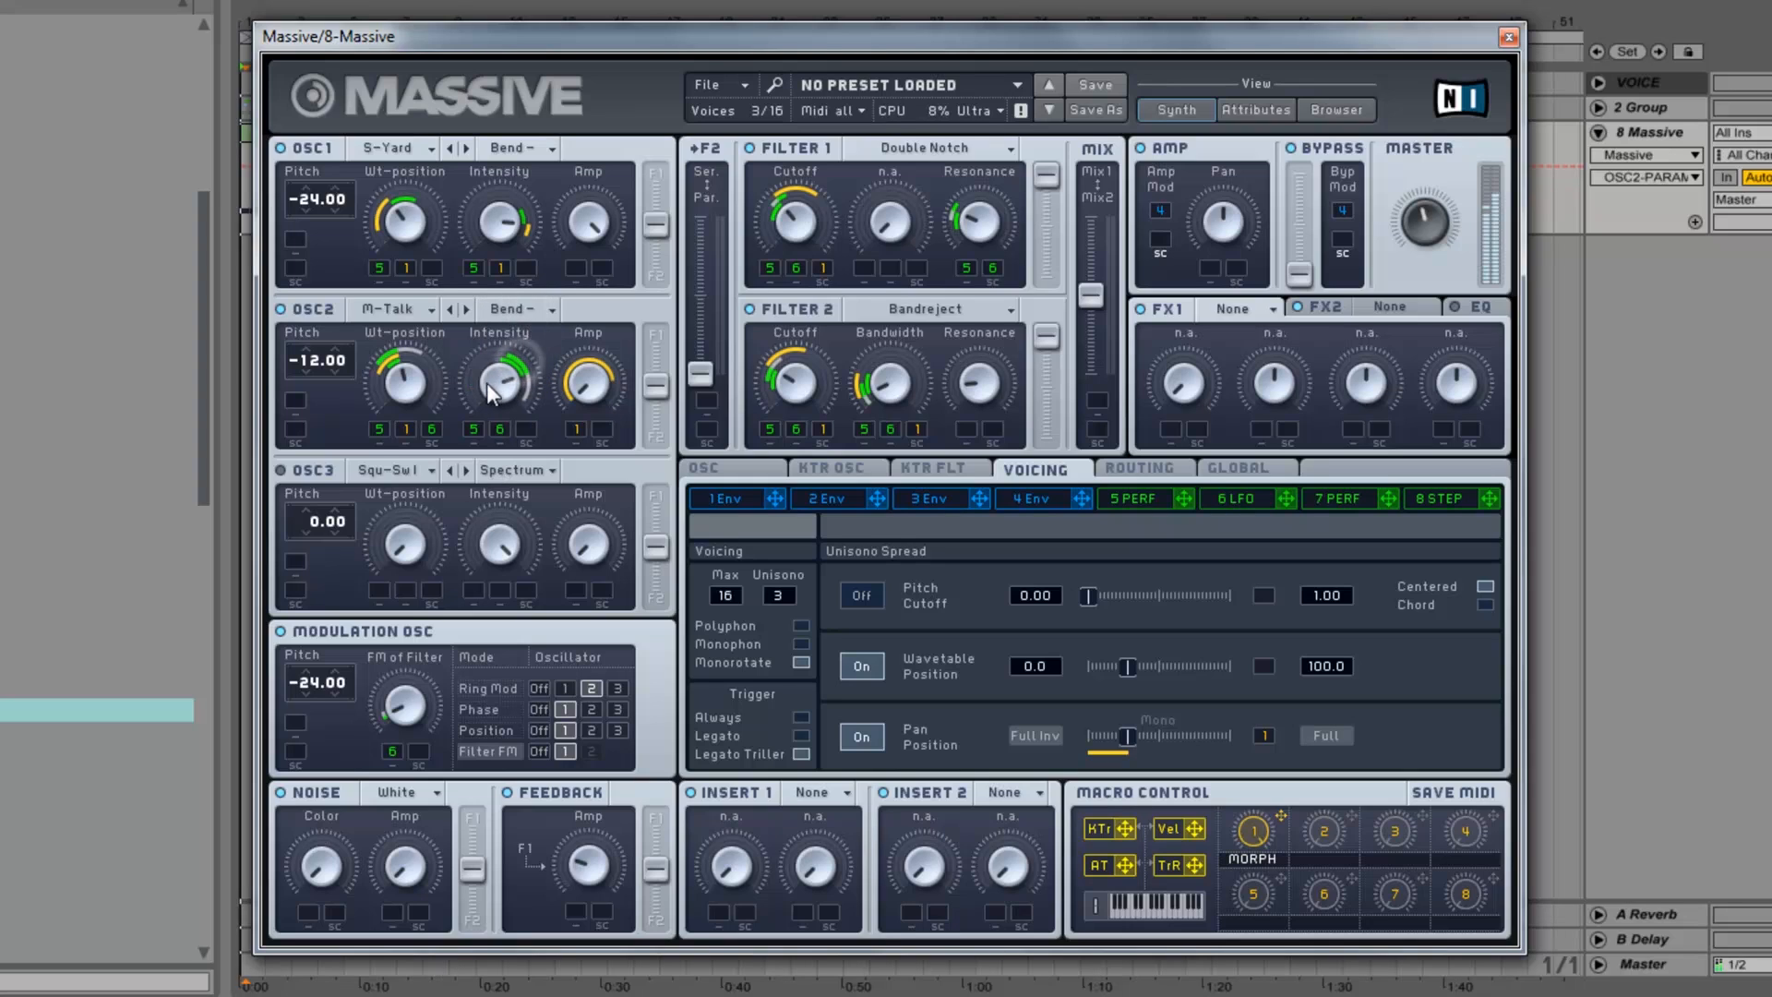
Raise oscillator 2's pitch to 0.00 and explore different wavetable position and intensity settings for it.
drag(409, 389, 434, 312)
drag(317, 366, 314, 335)
drag(403, 387, 379, 434)
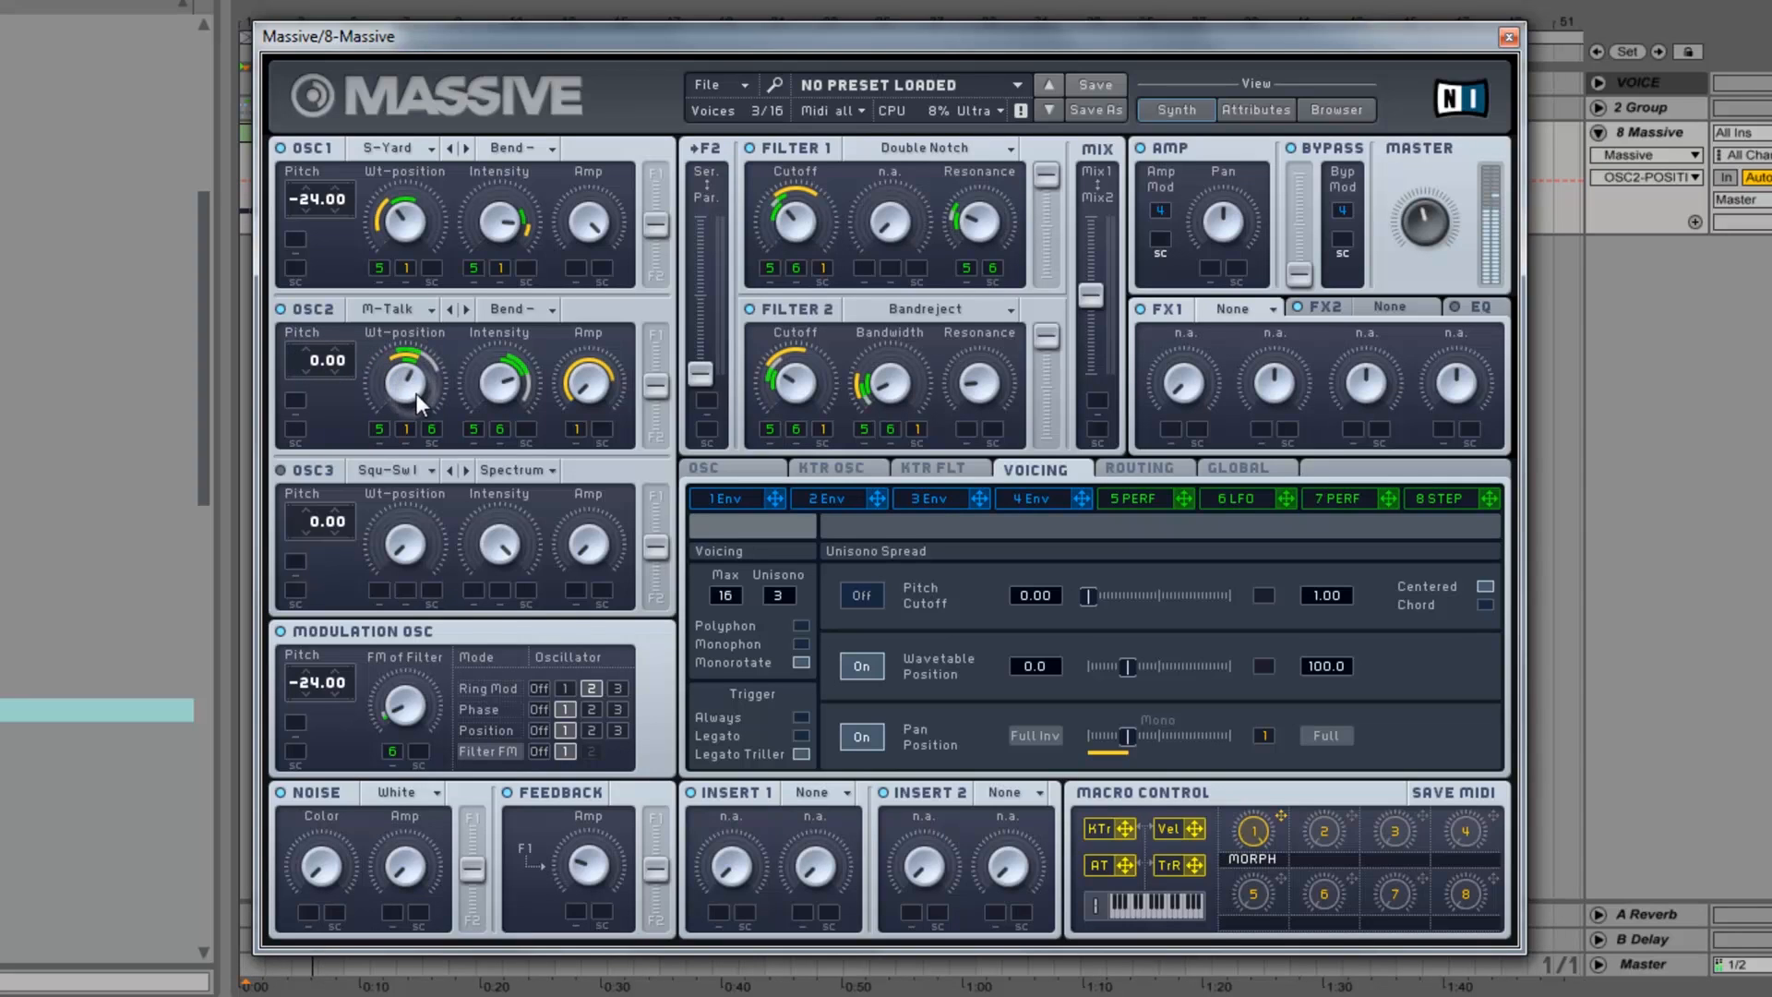
drag(463, 404, 464, 201)
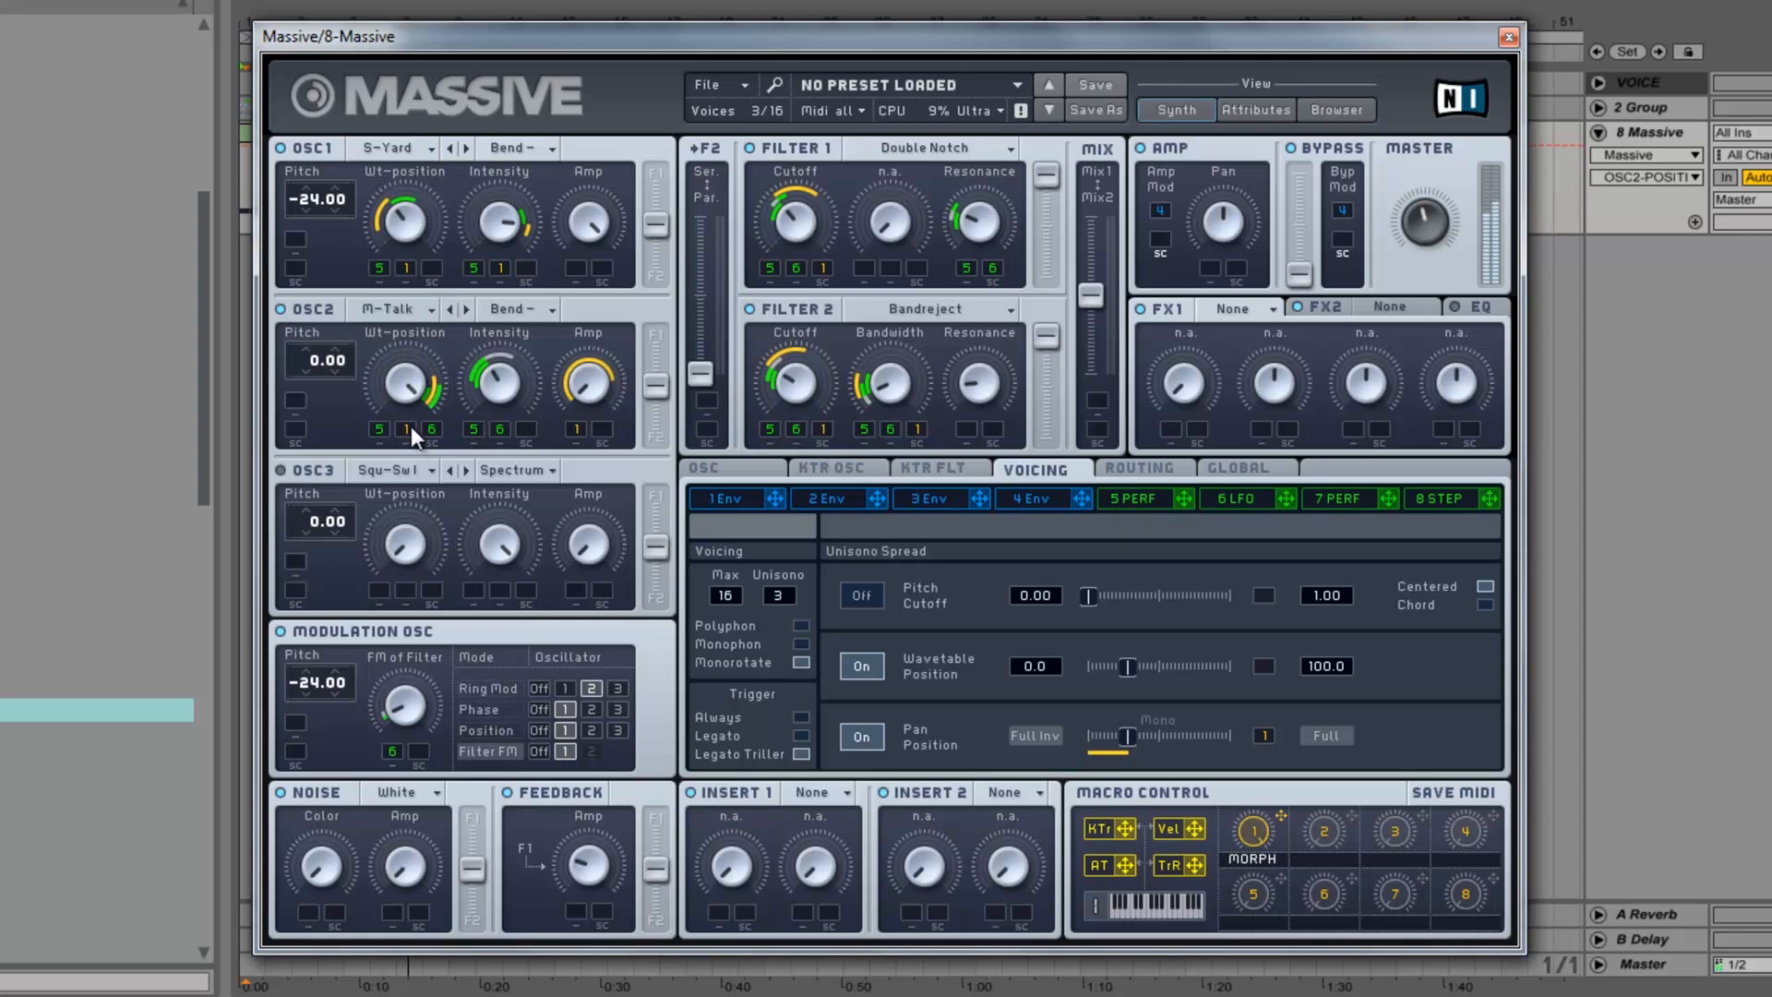
drag(498, 395, 486, 306)
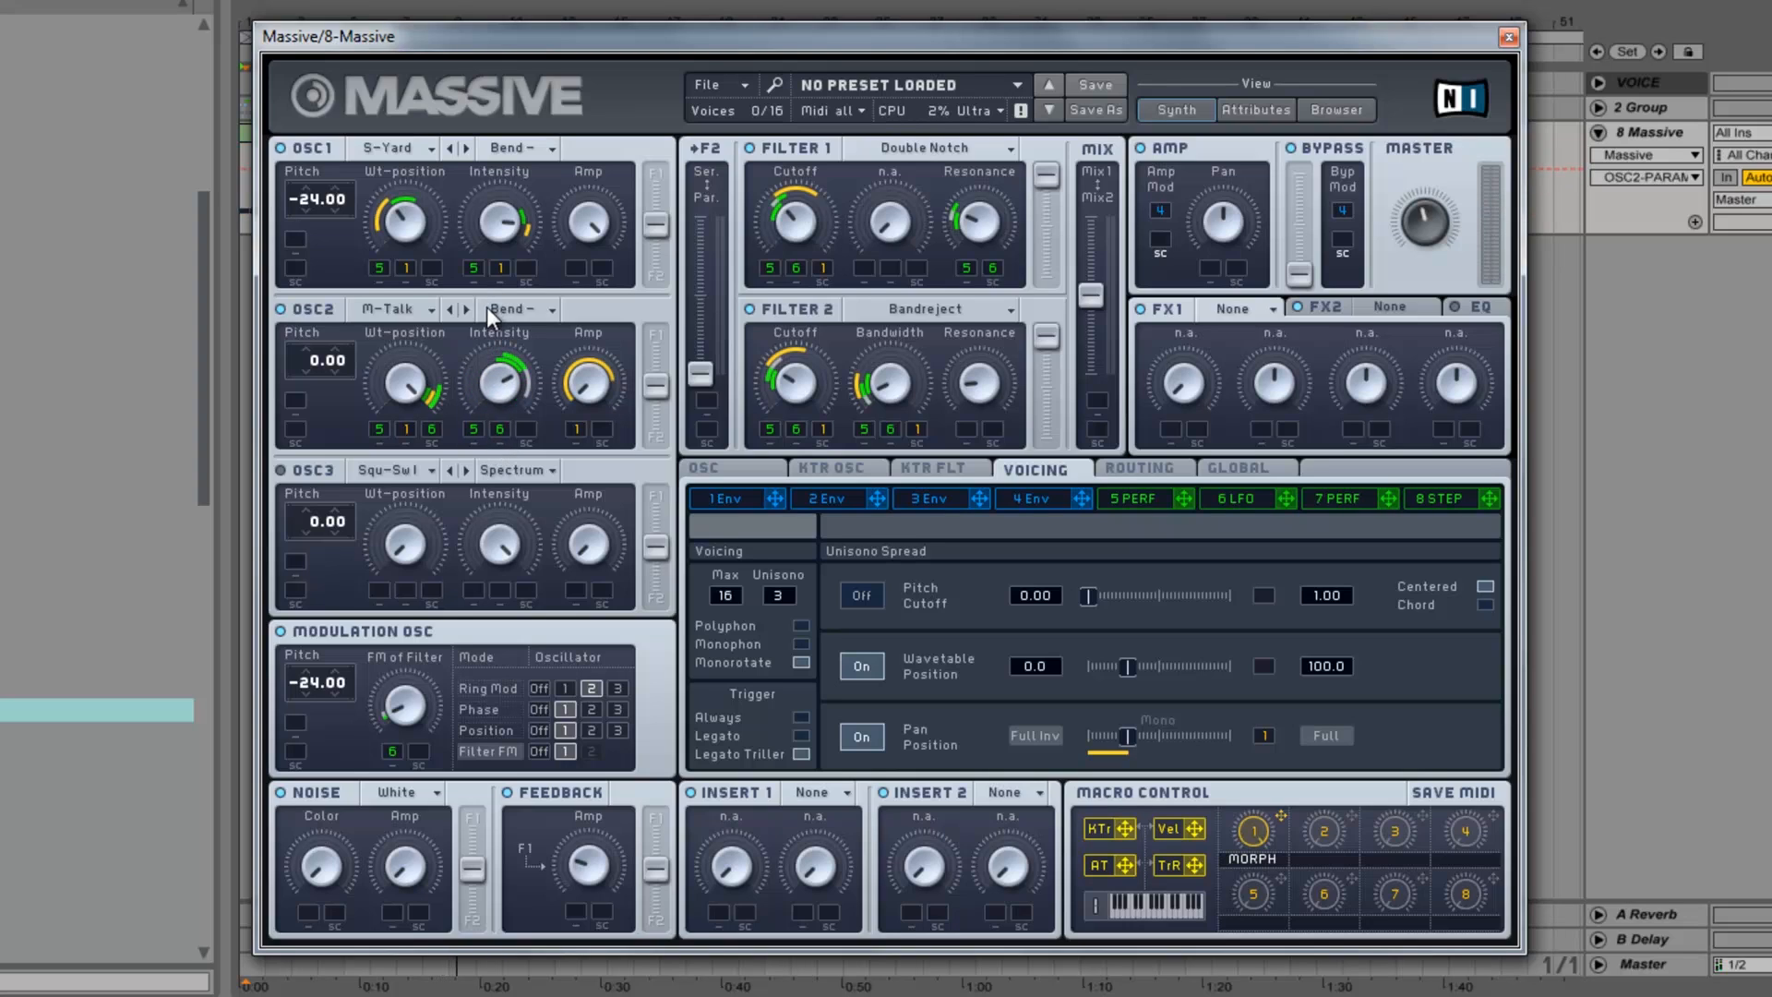
Lower oscillator 2's wavetable position to about a third, slightly readjust oscillator 1's, and audition both with MORPH.
click(1253, 831)
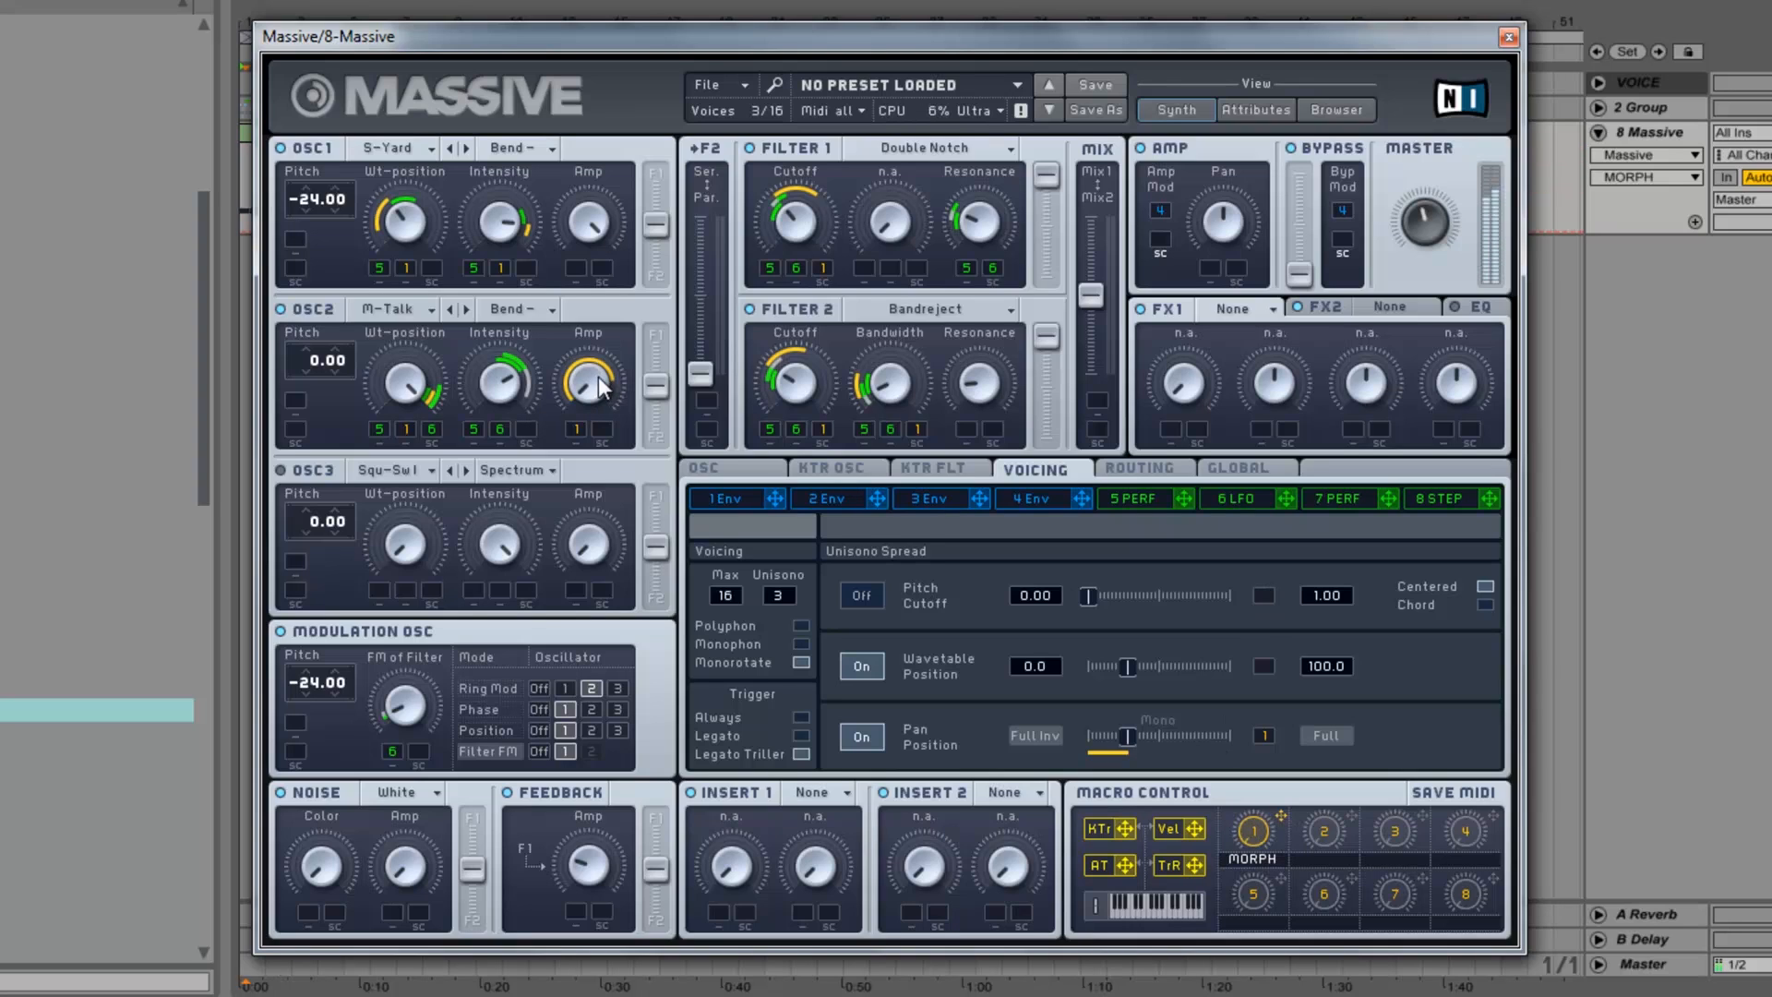
click(386, 384)
drag(461, 474, 461, 468)
drag(394, 381, 377, 430)
click(413, 222)
drag(412, 240, 412, 231)
click(412, 404)
click(1257, 839)
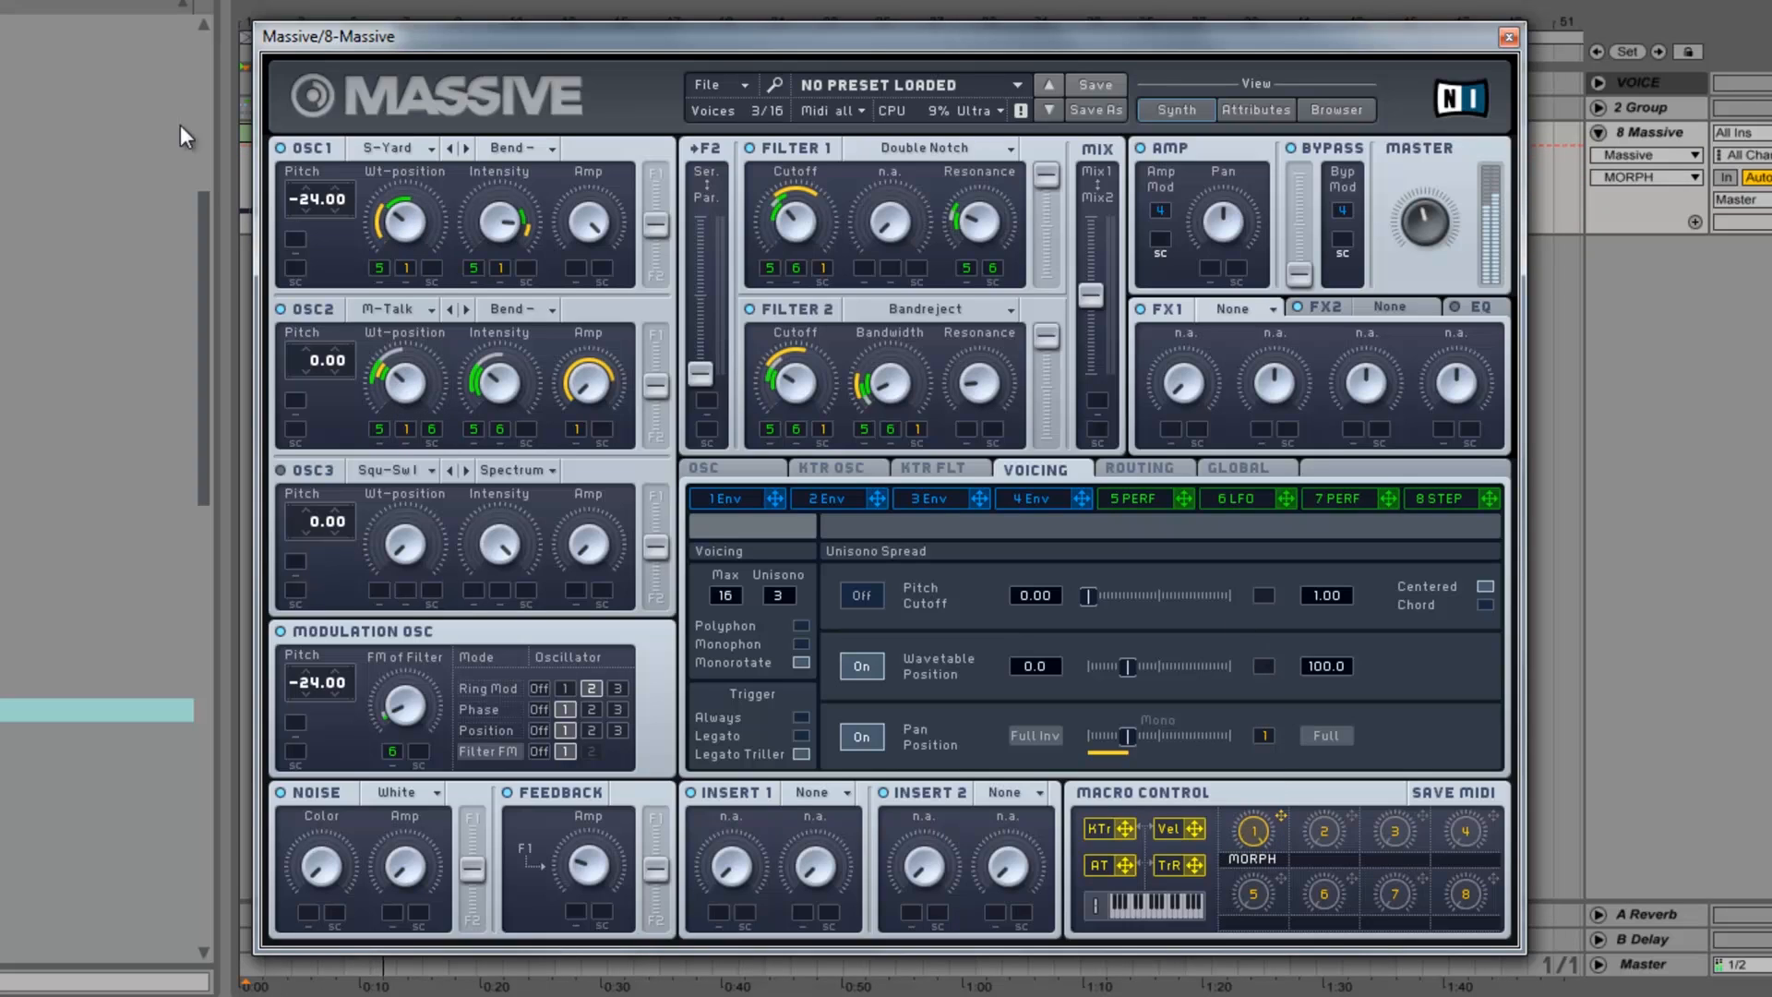
Widen the 6 LFO range on oscillator 2's wavetable position, keep its intensity above the middle, and audition the MORPH sweep.
click(412, 221)
click(504, 384)
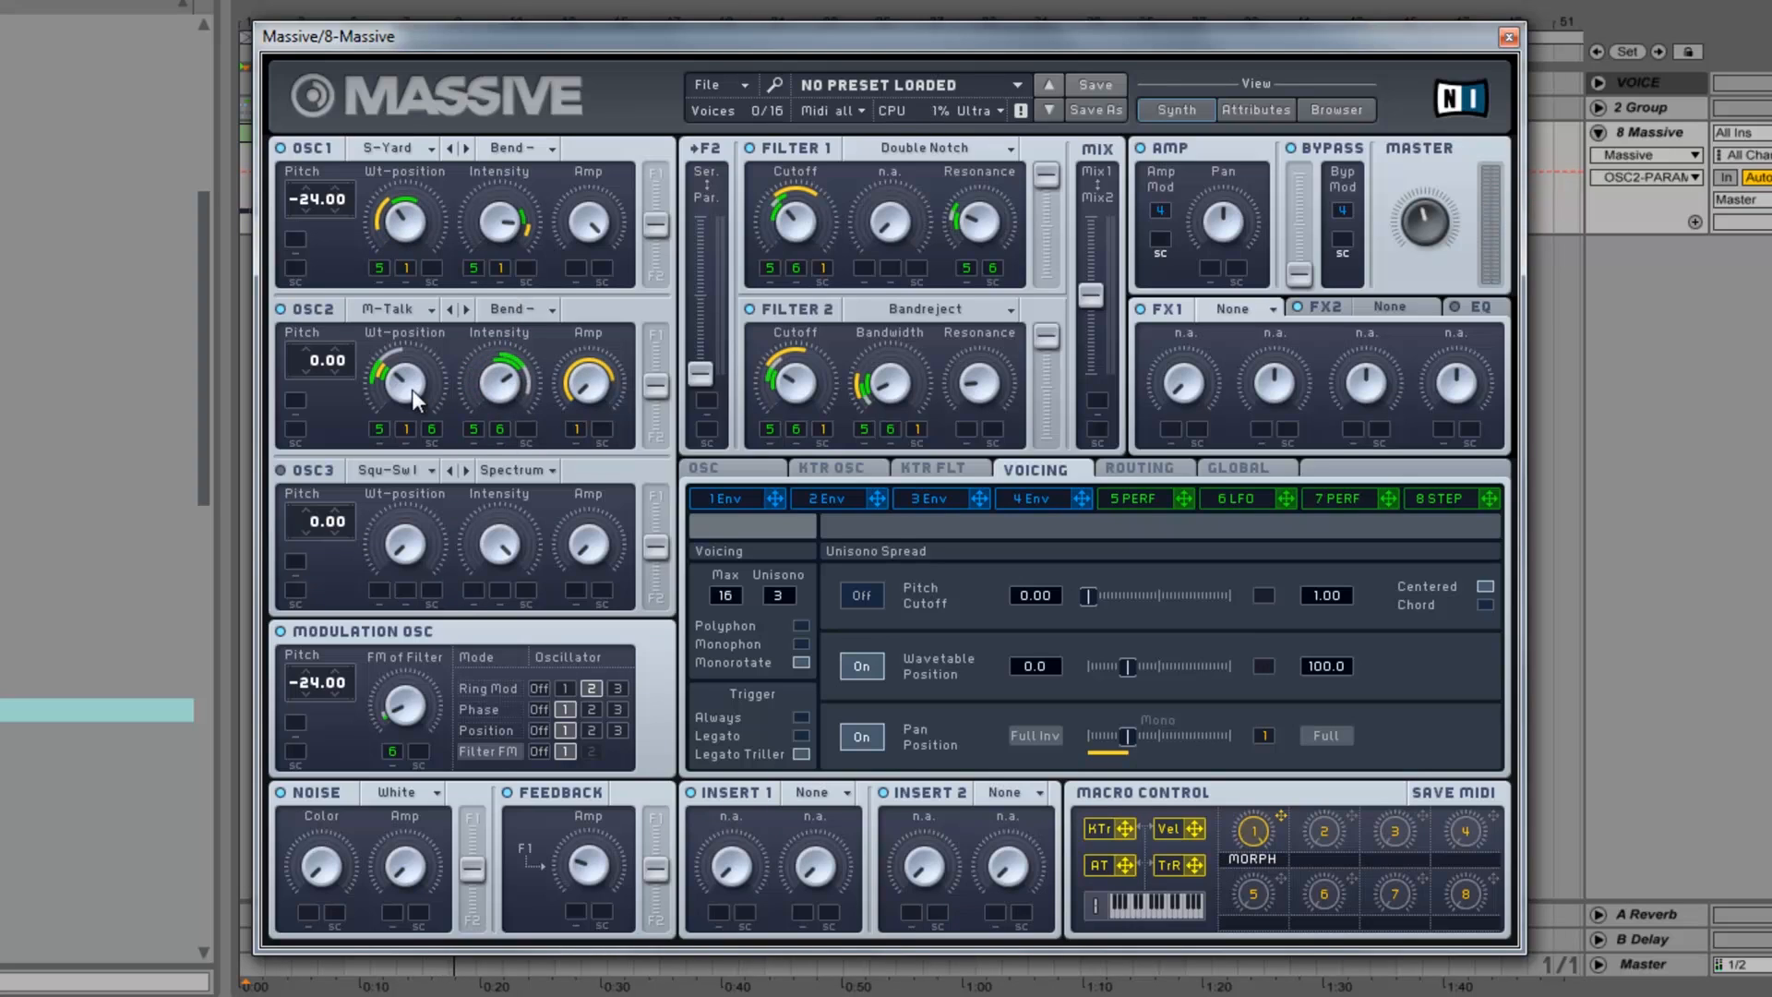
drag(434, 429, 511, 363)
click(1246, 832)
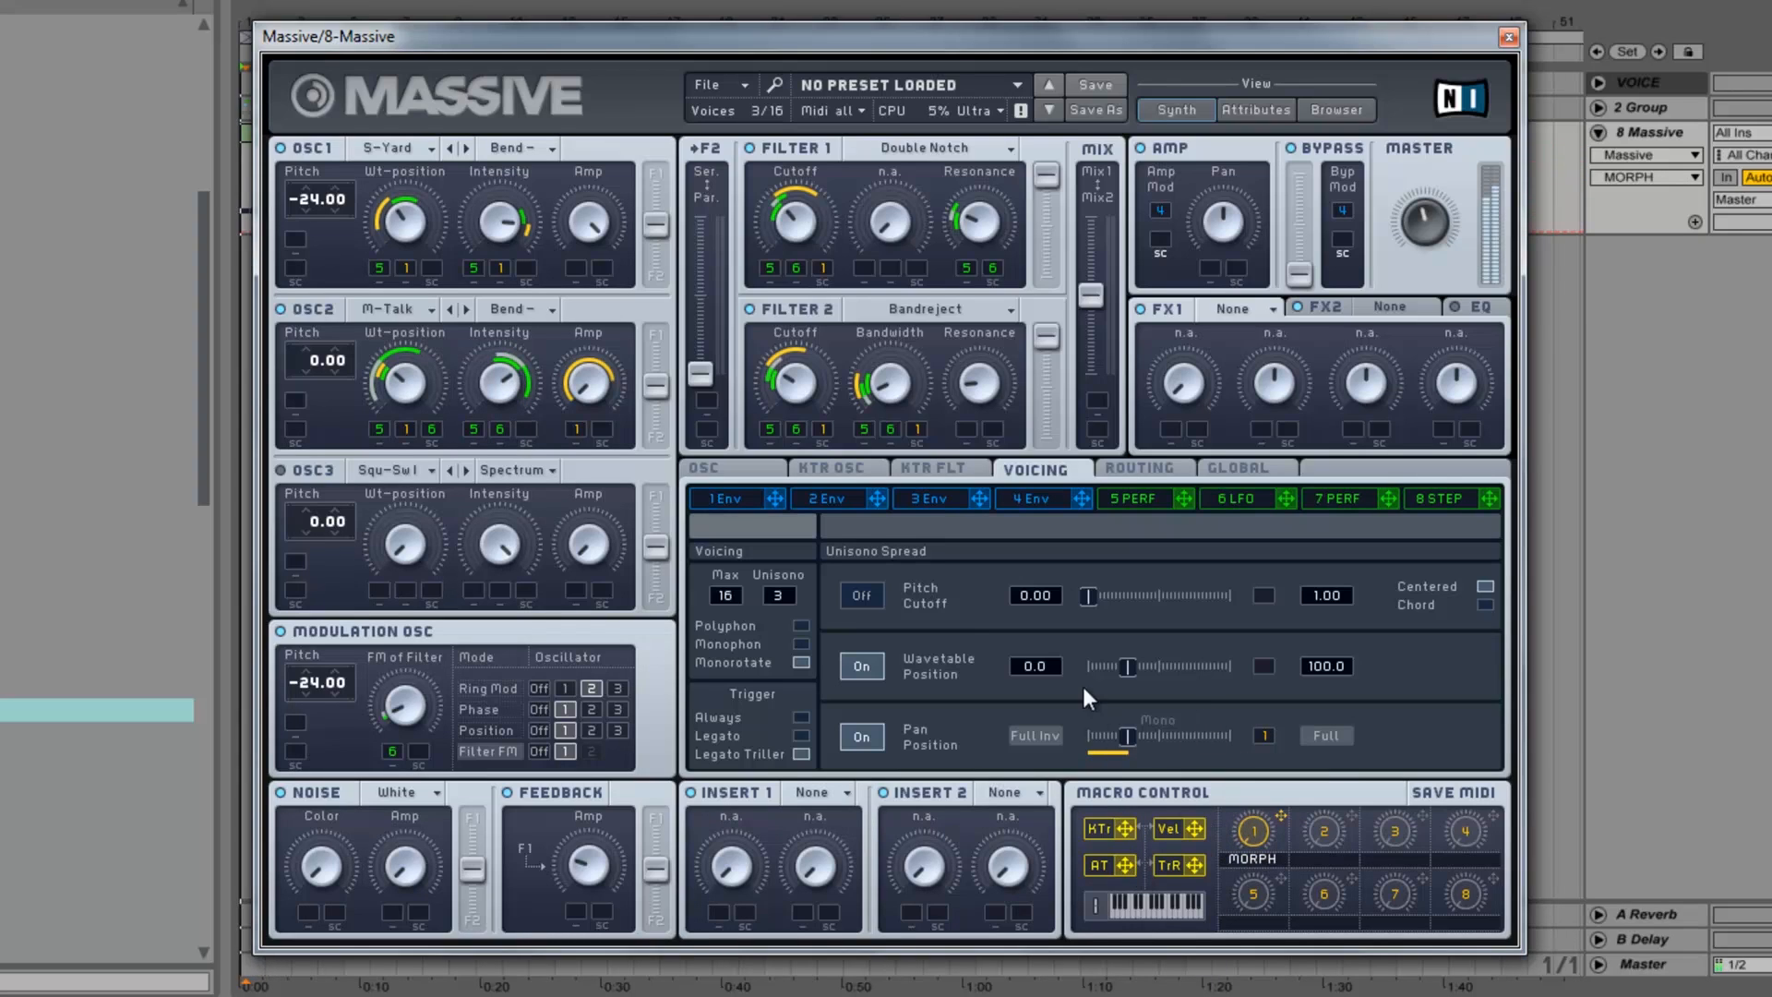
drag(1260, 844, 1265, 679)
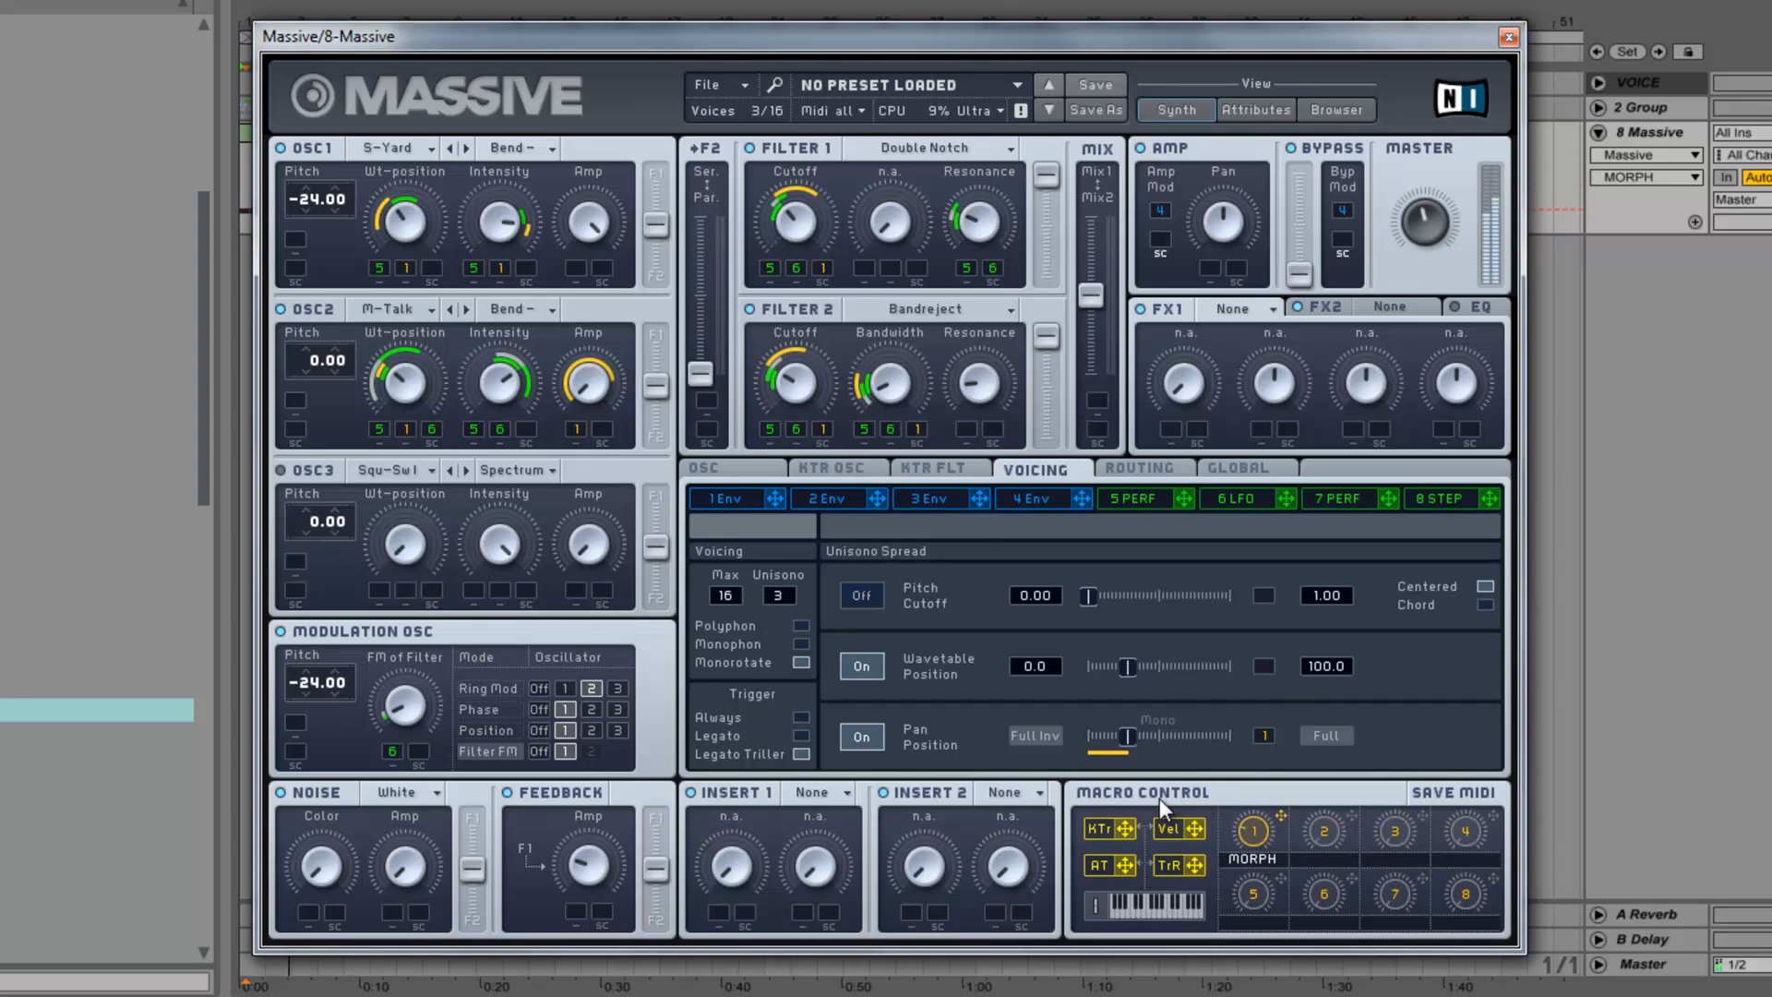
Lower oscillator 1's wavetable position slightly and audition the MORPH sweep.
key(space)
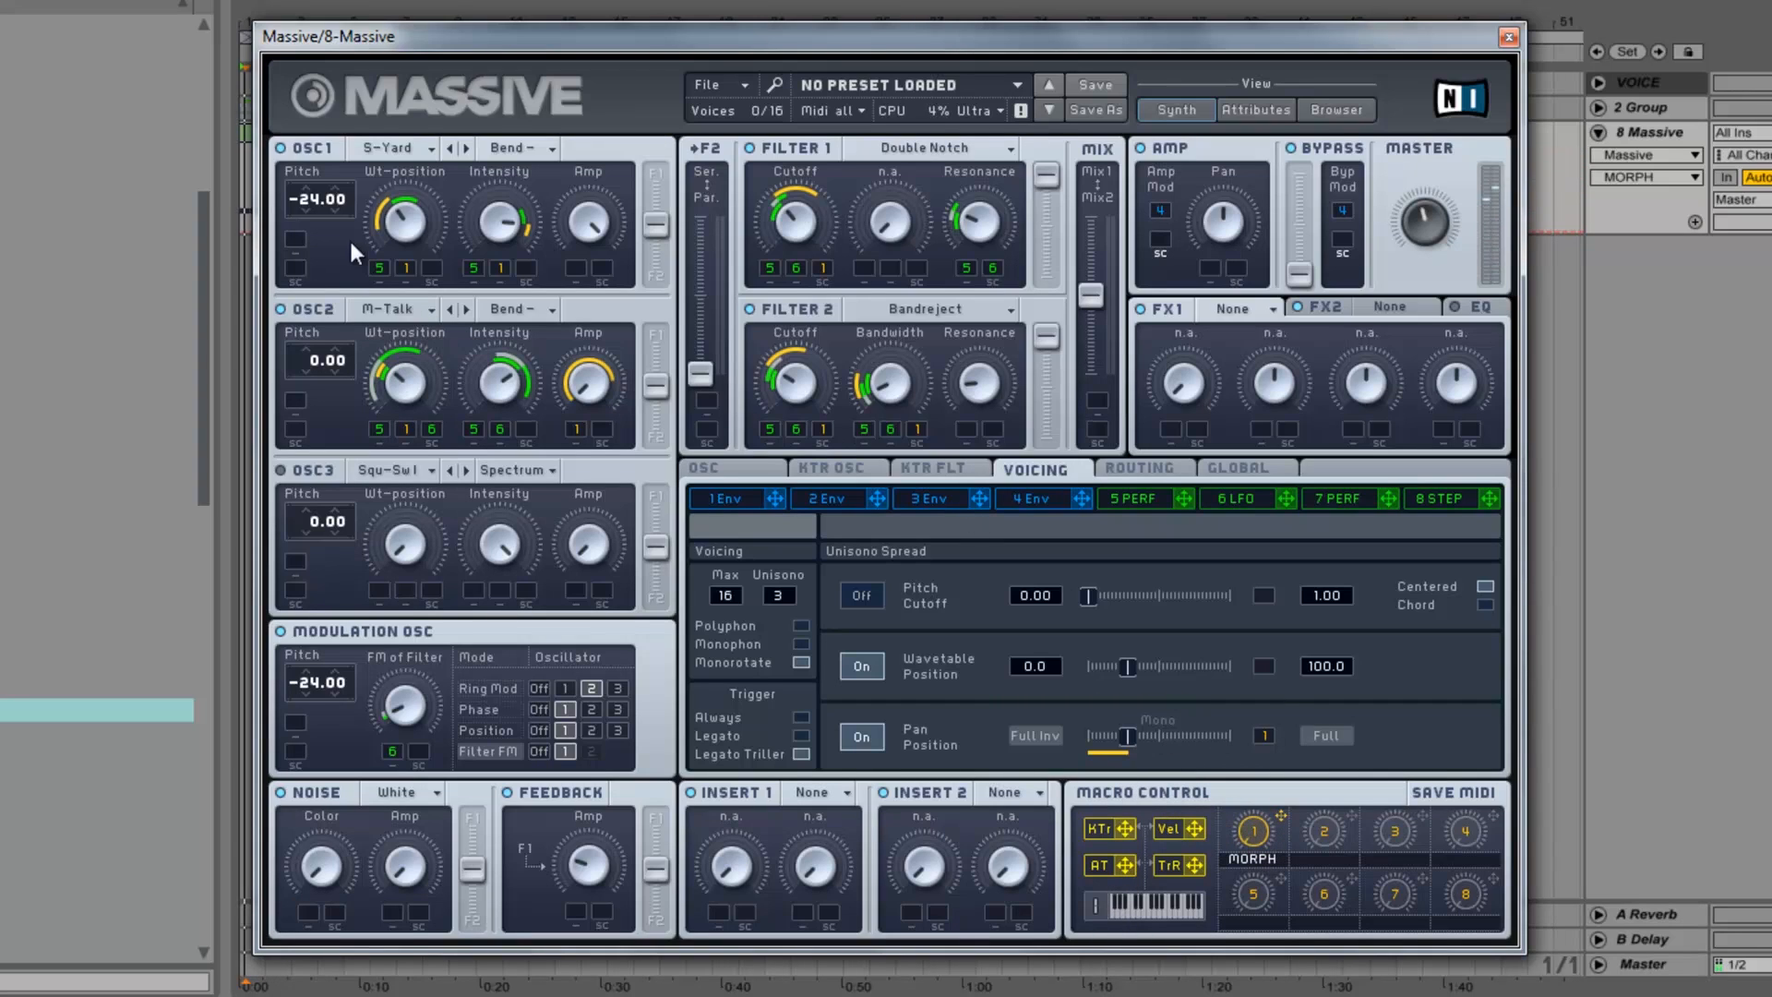
click(411, 213)
key(space)
click(1253, 832)
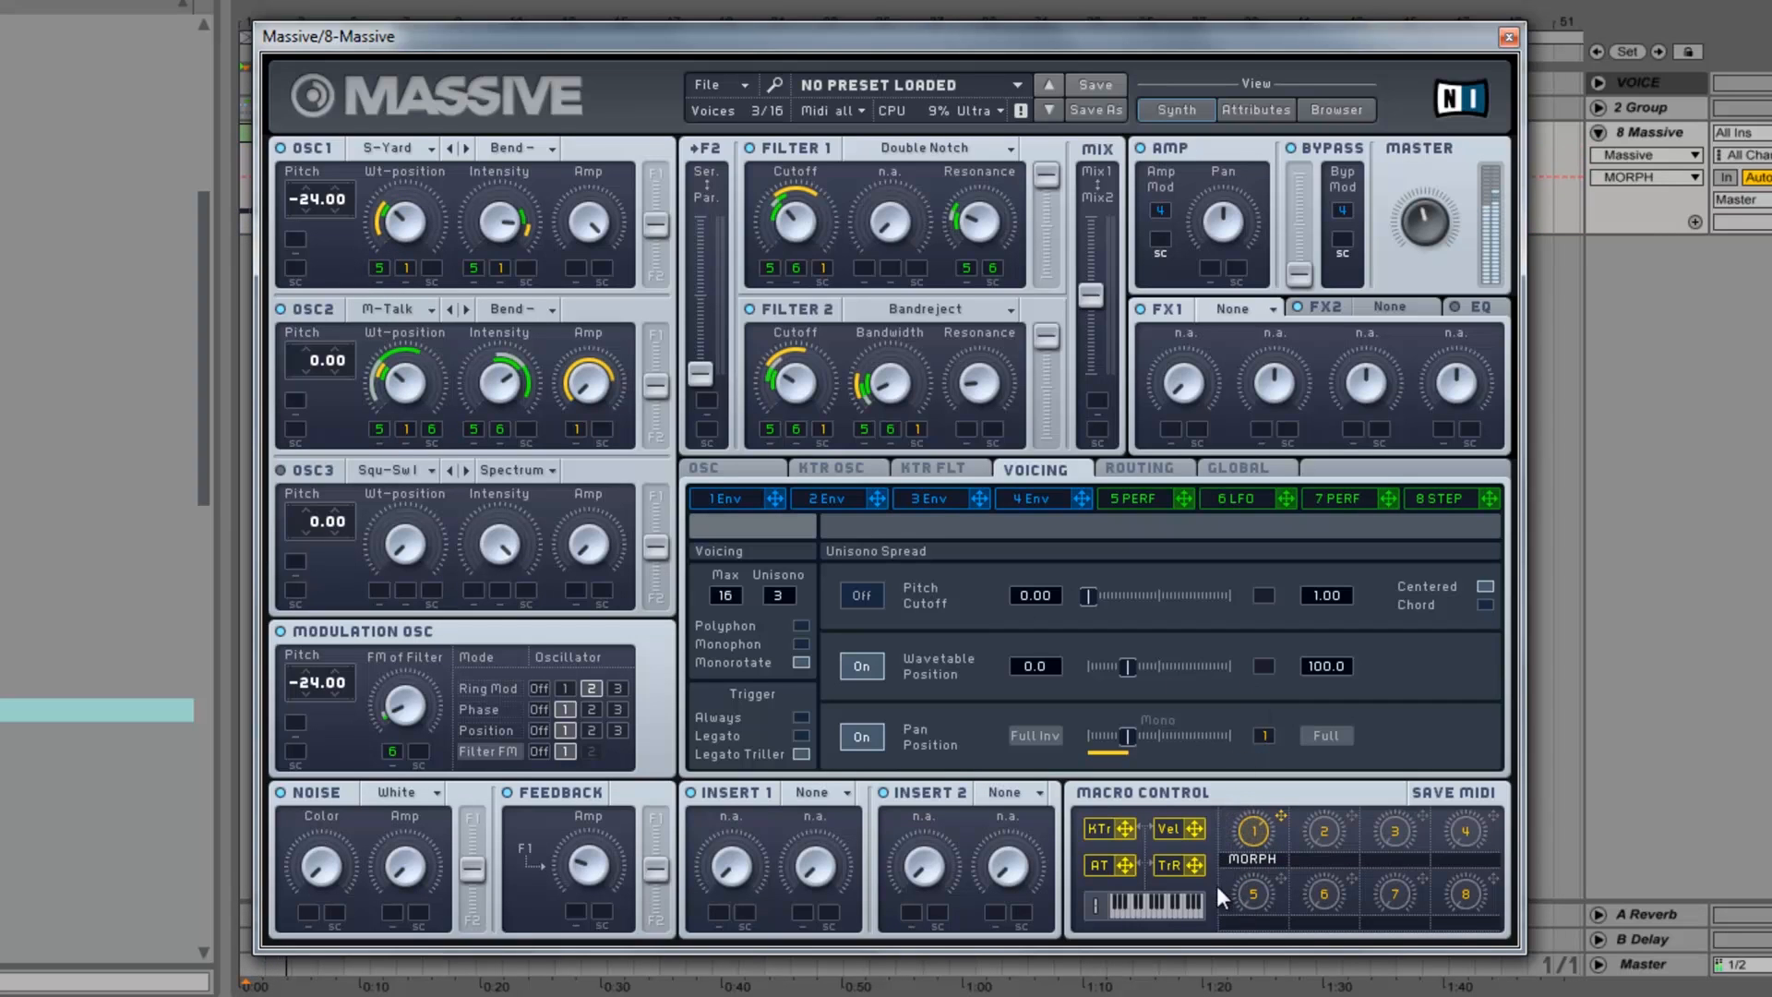
key(space)
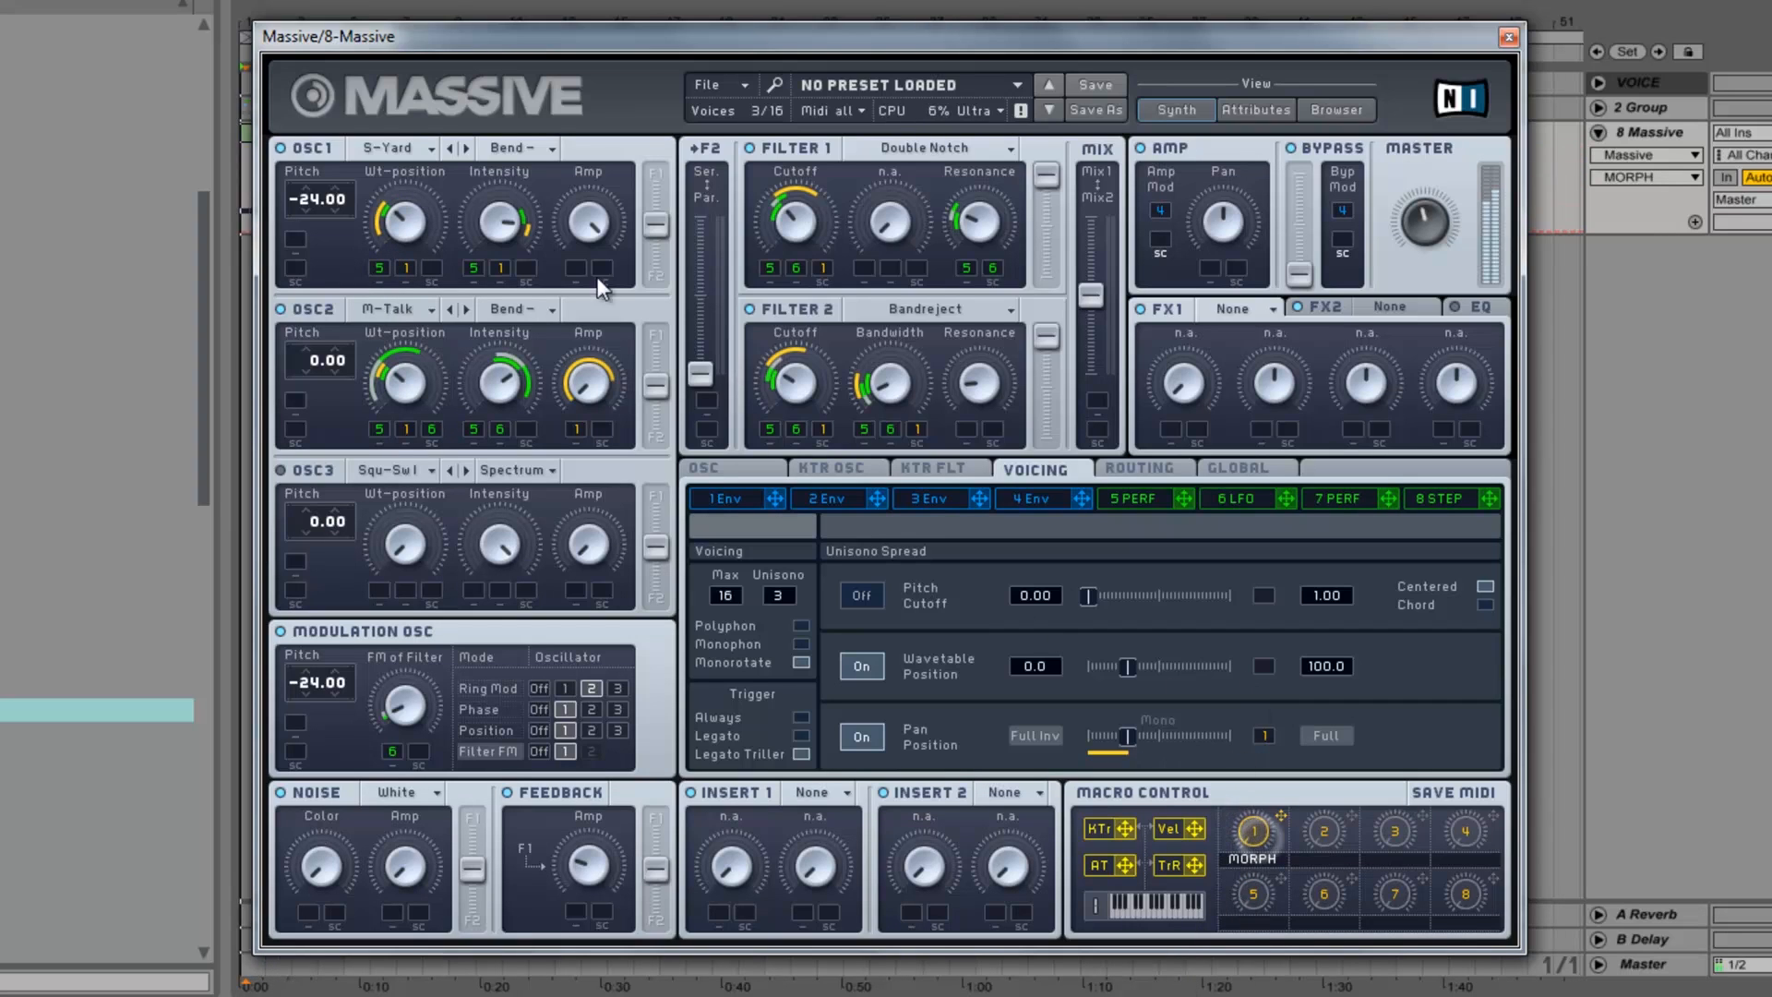
Lower oscillator 1's intensity to just below the middle and audition it with MORPH.
click(517, 231)
key(space)
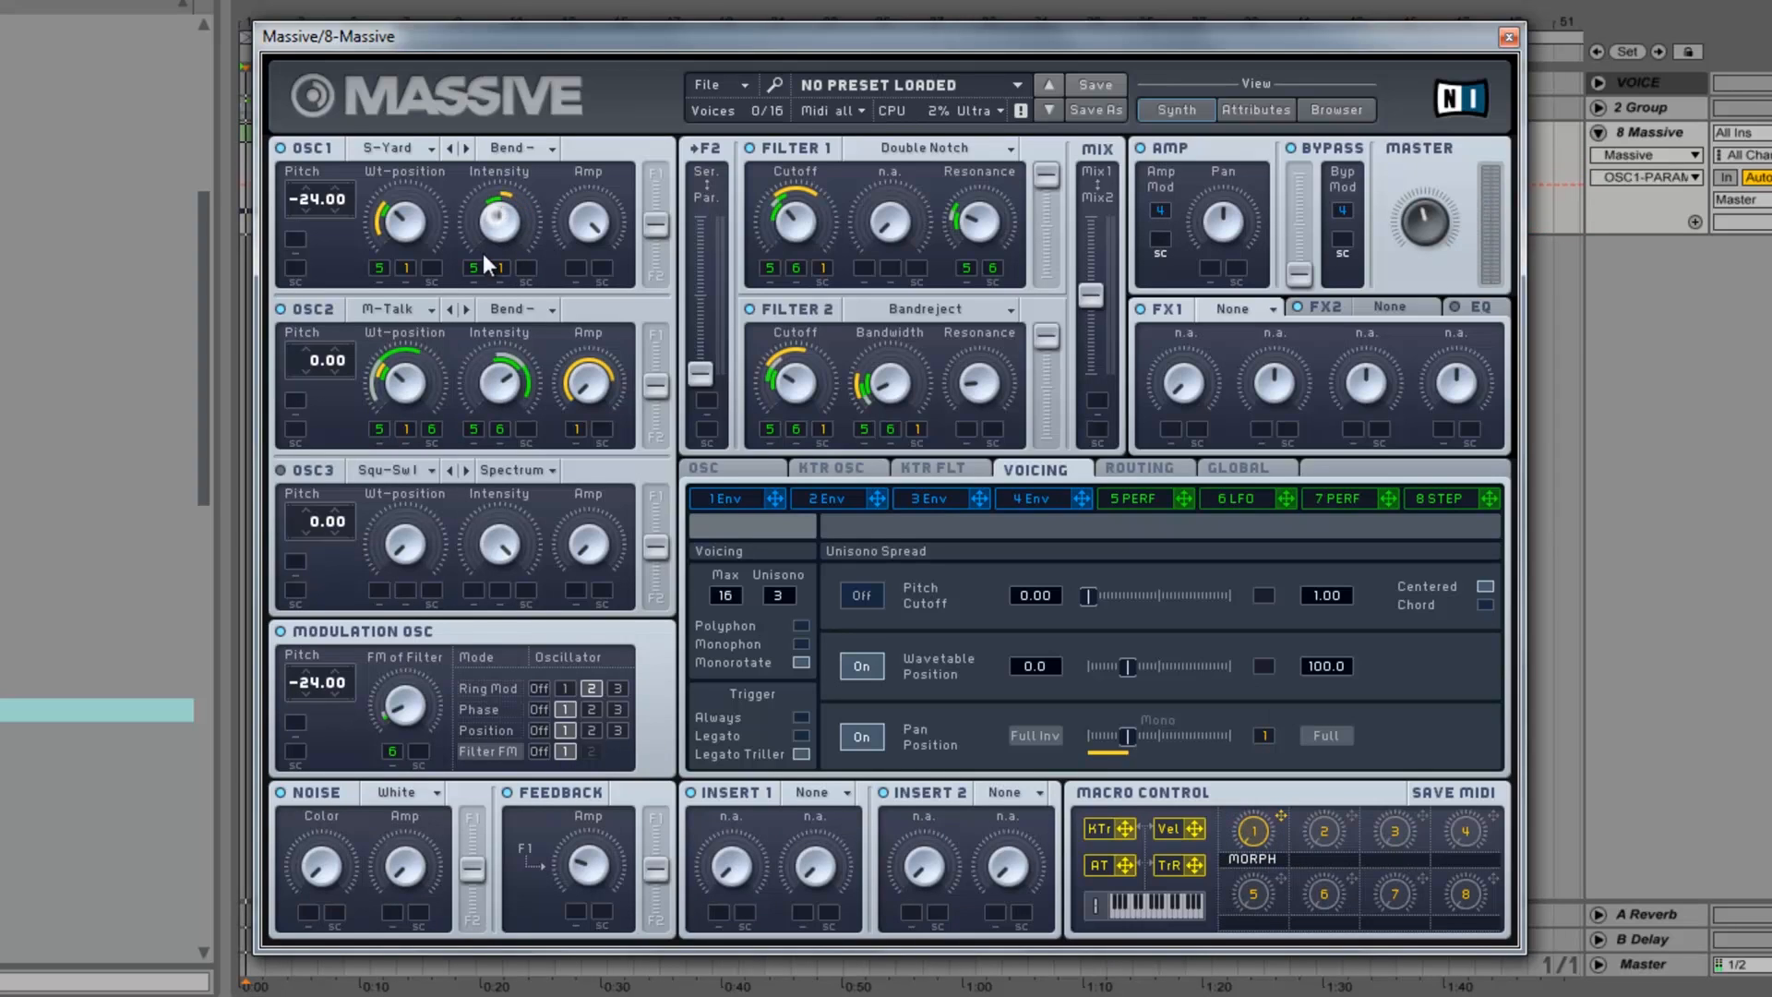
drag(498, 197, 506, 237)
click(1257, 834)
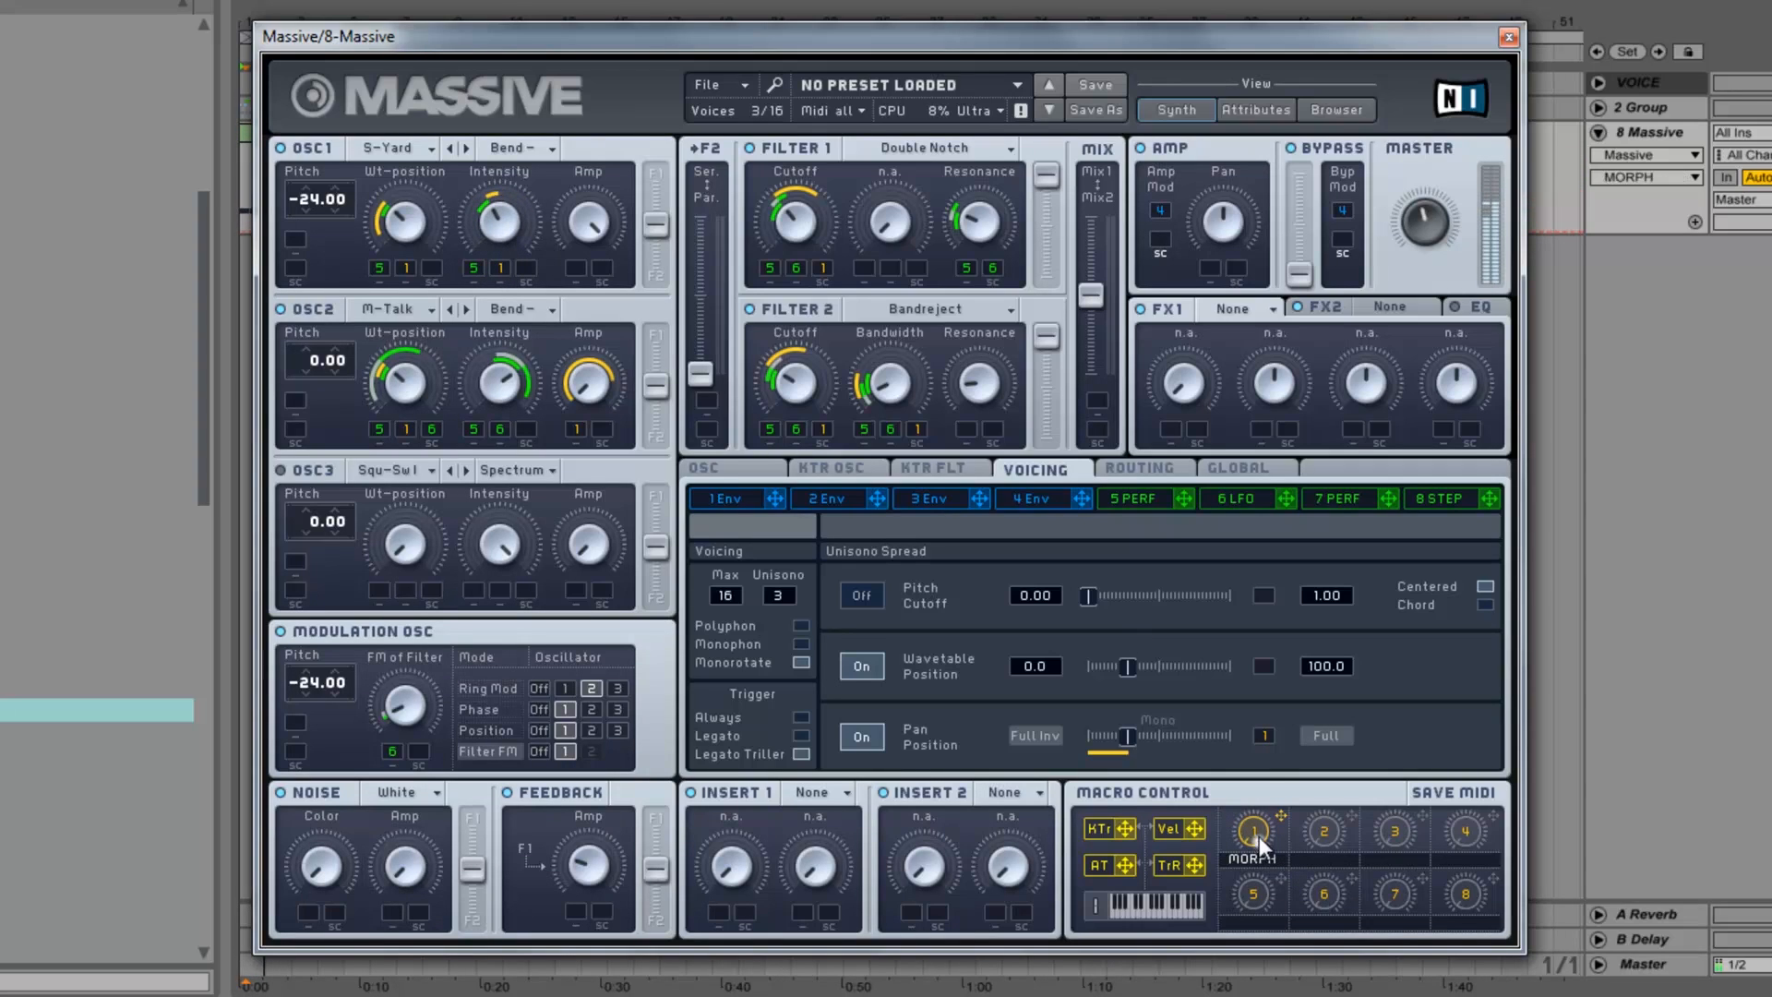
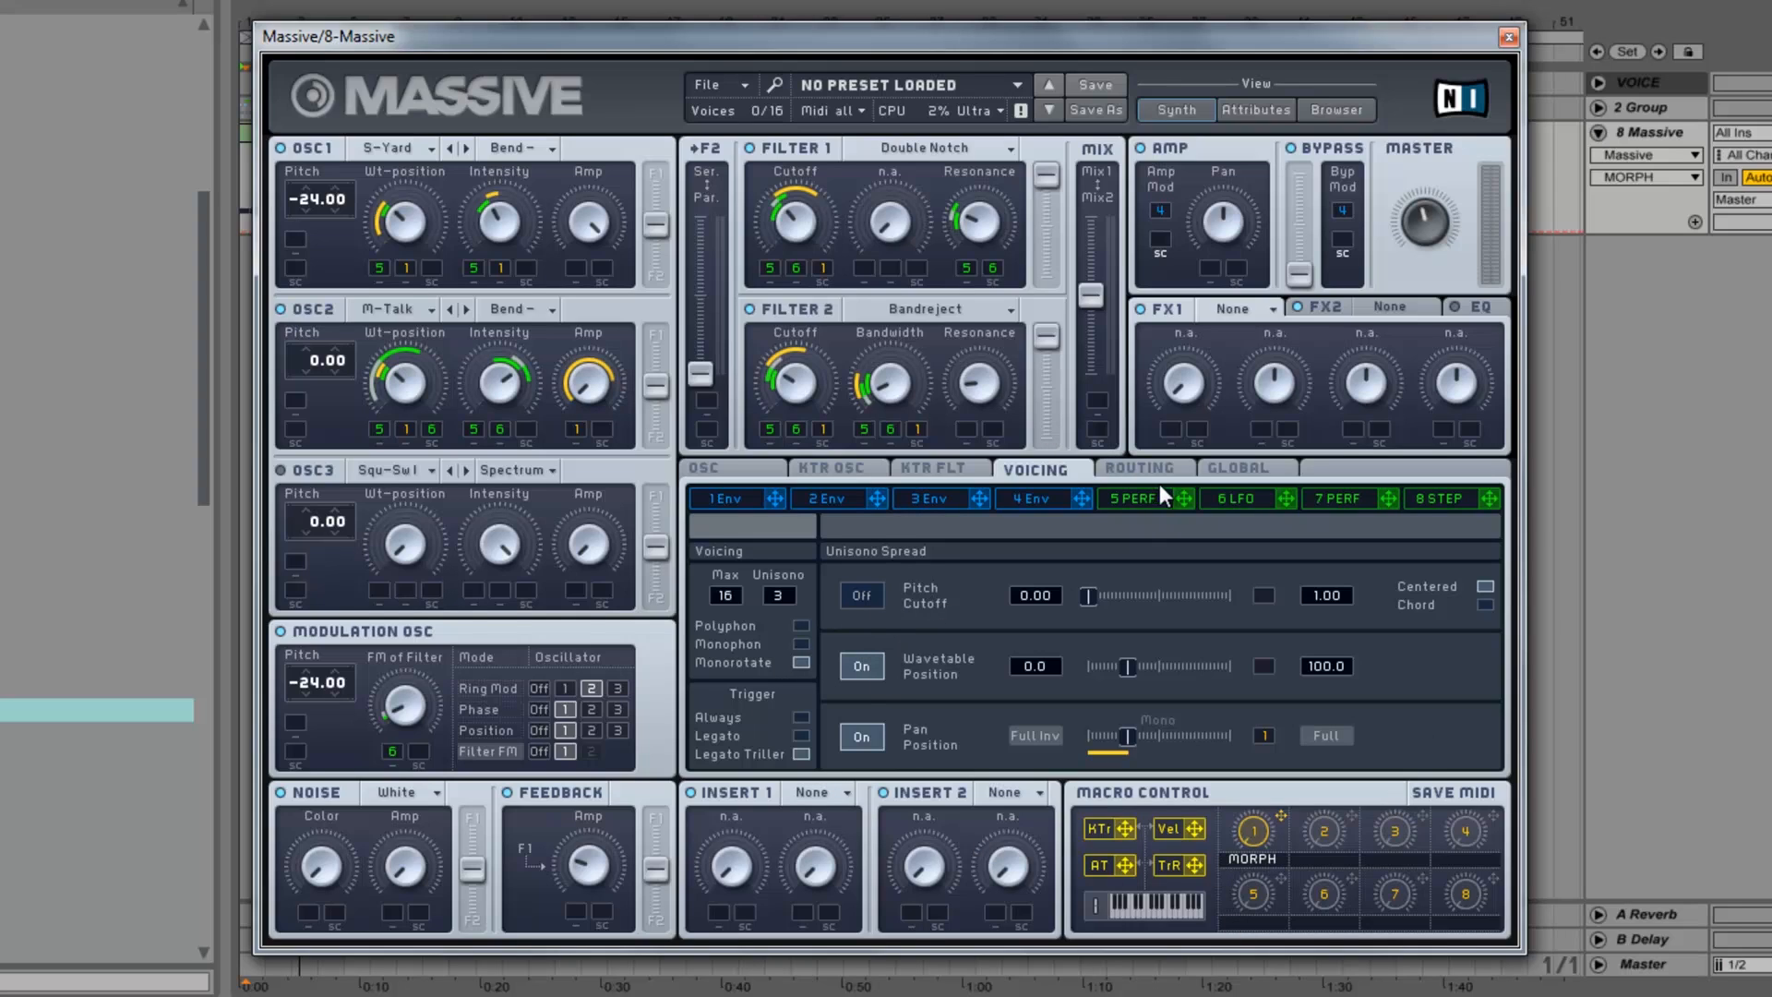
Assign 6 LFO to the unisono wavetable position spread and widen its modulation range.
drag(1182, 499, 1272, 666)
drag(1285, 500, 1264, 664)
key(space)
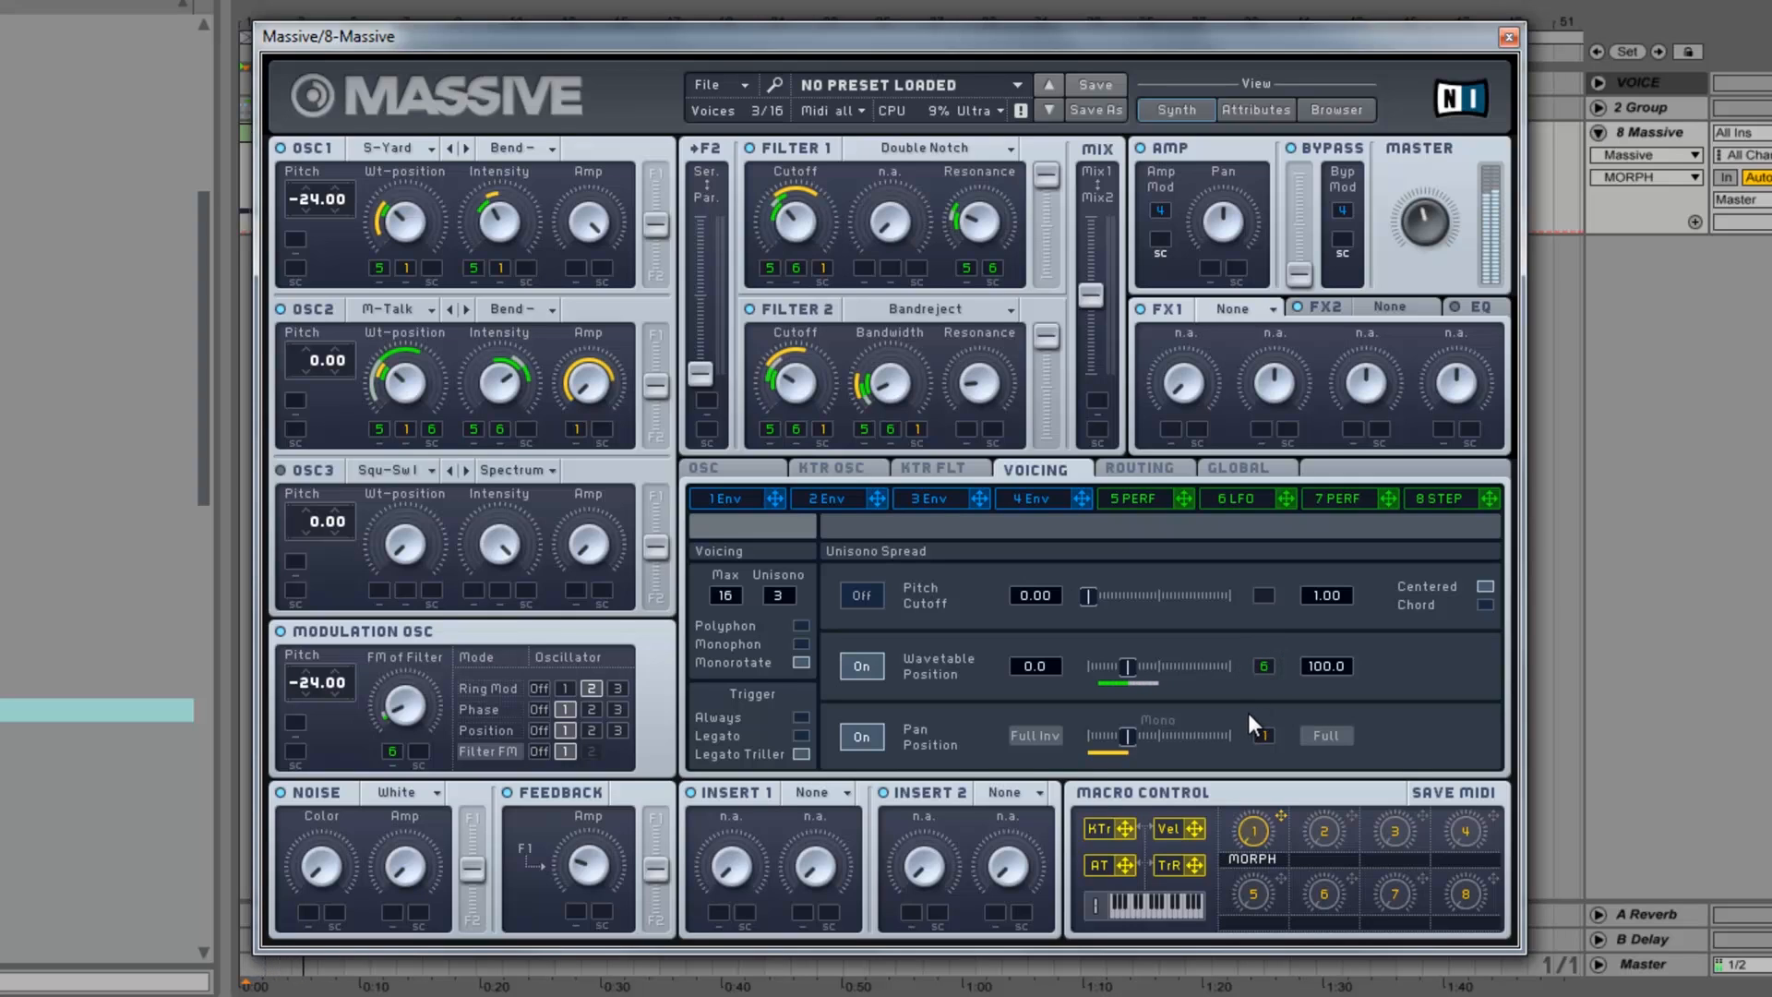
drag(1265, 668, 1259, 677)
key(space)
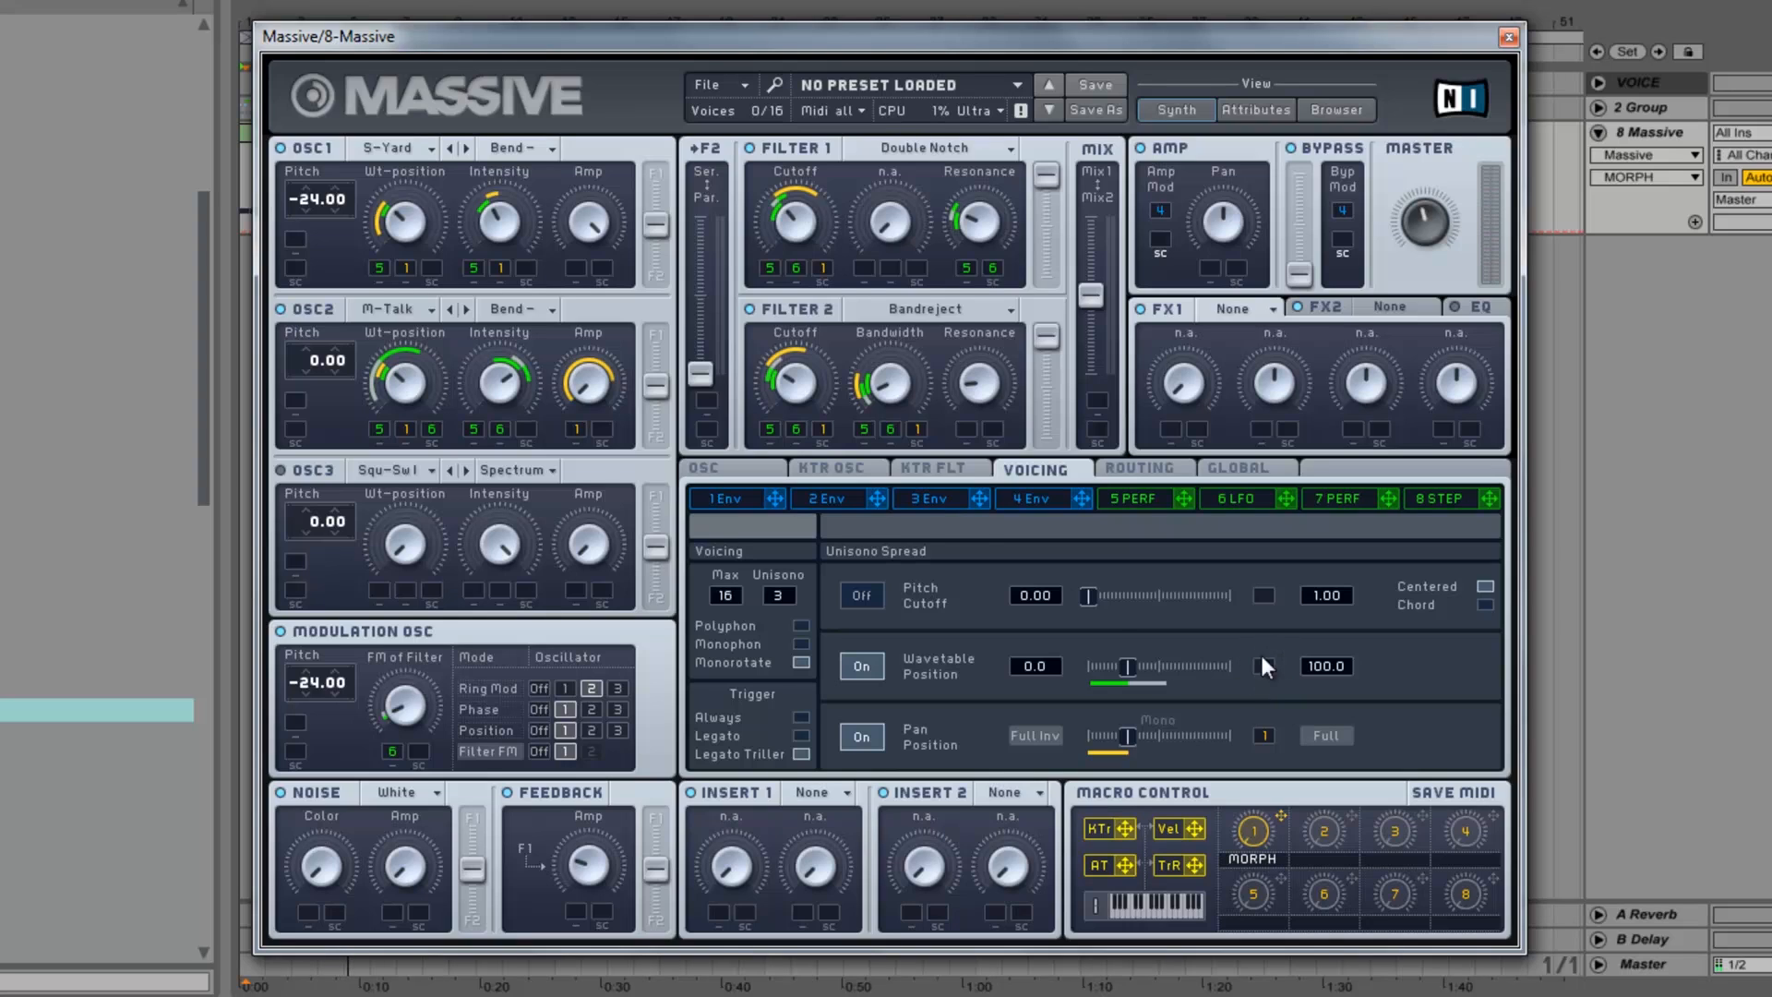
Enable the unisono pitch cutoff spread with a -0.06 value and minimal amount, and assign MORPH to it with a short range.
click(868, 595)
click(1138, 503)
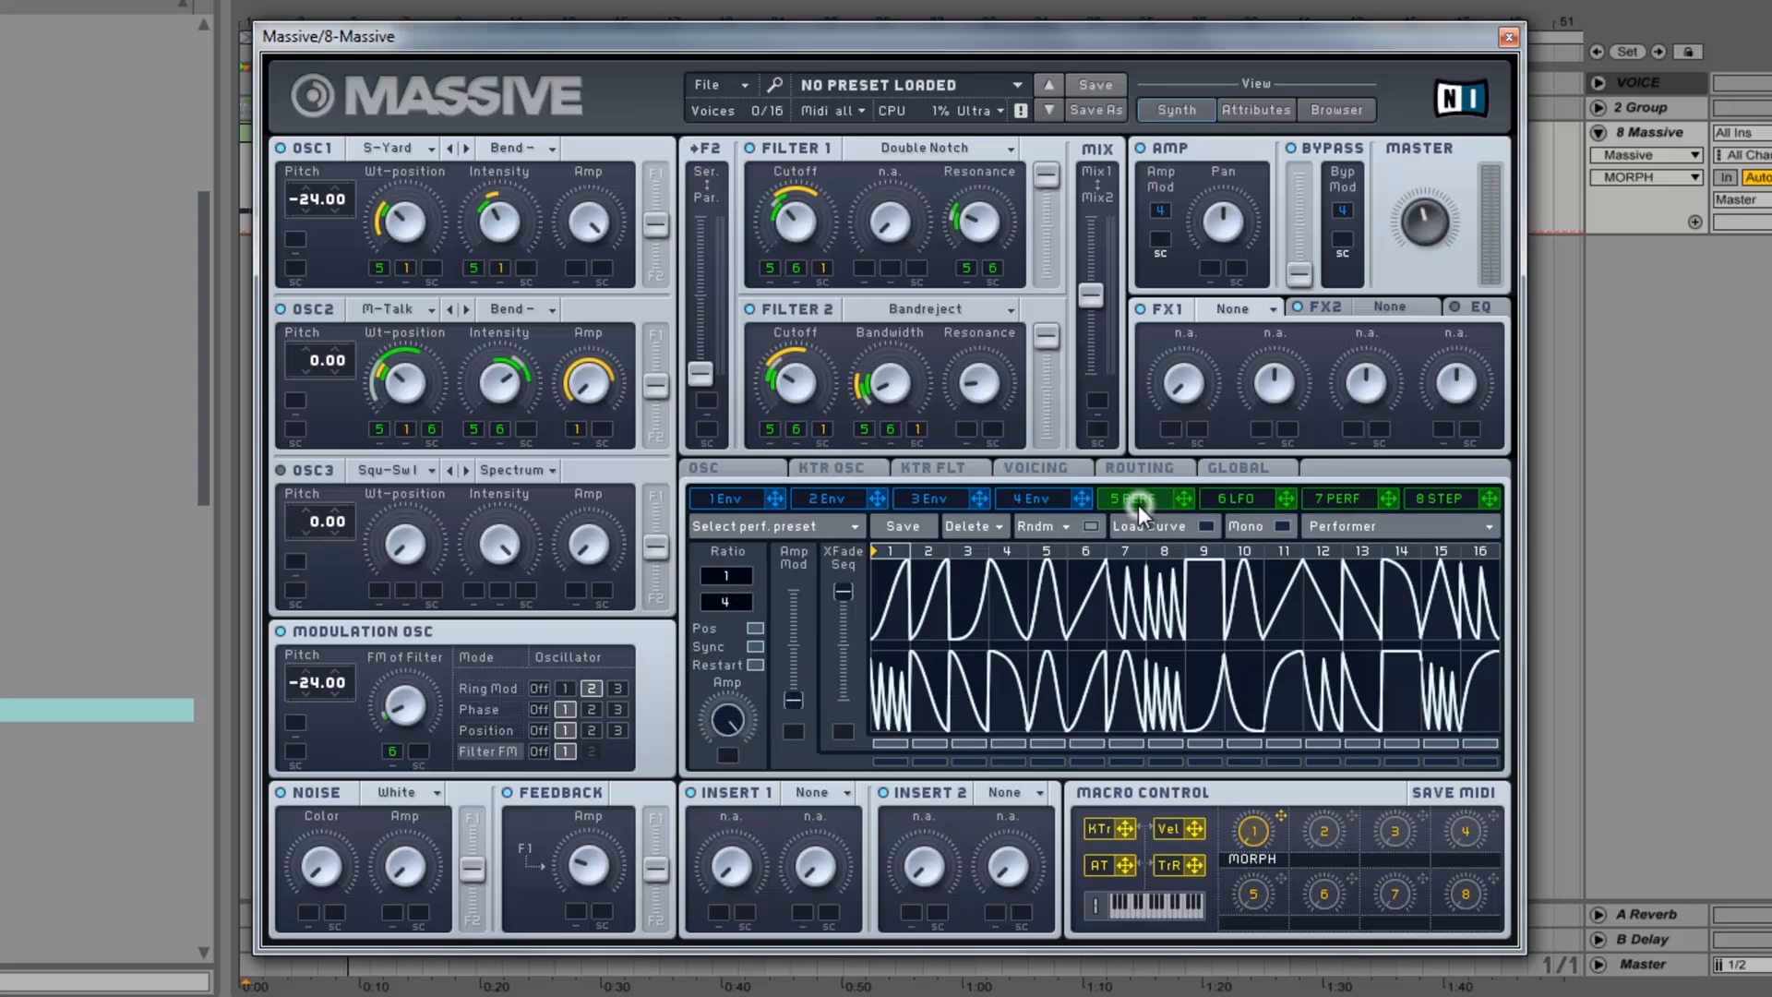
click(1242, 505)
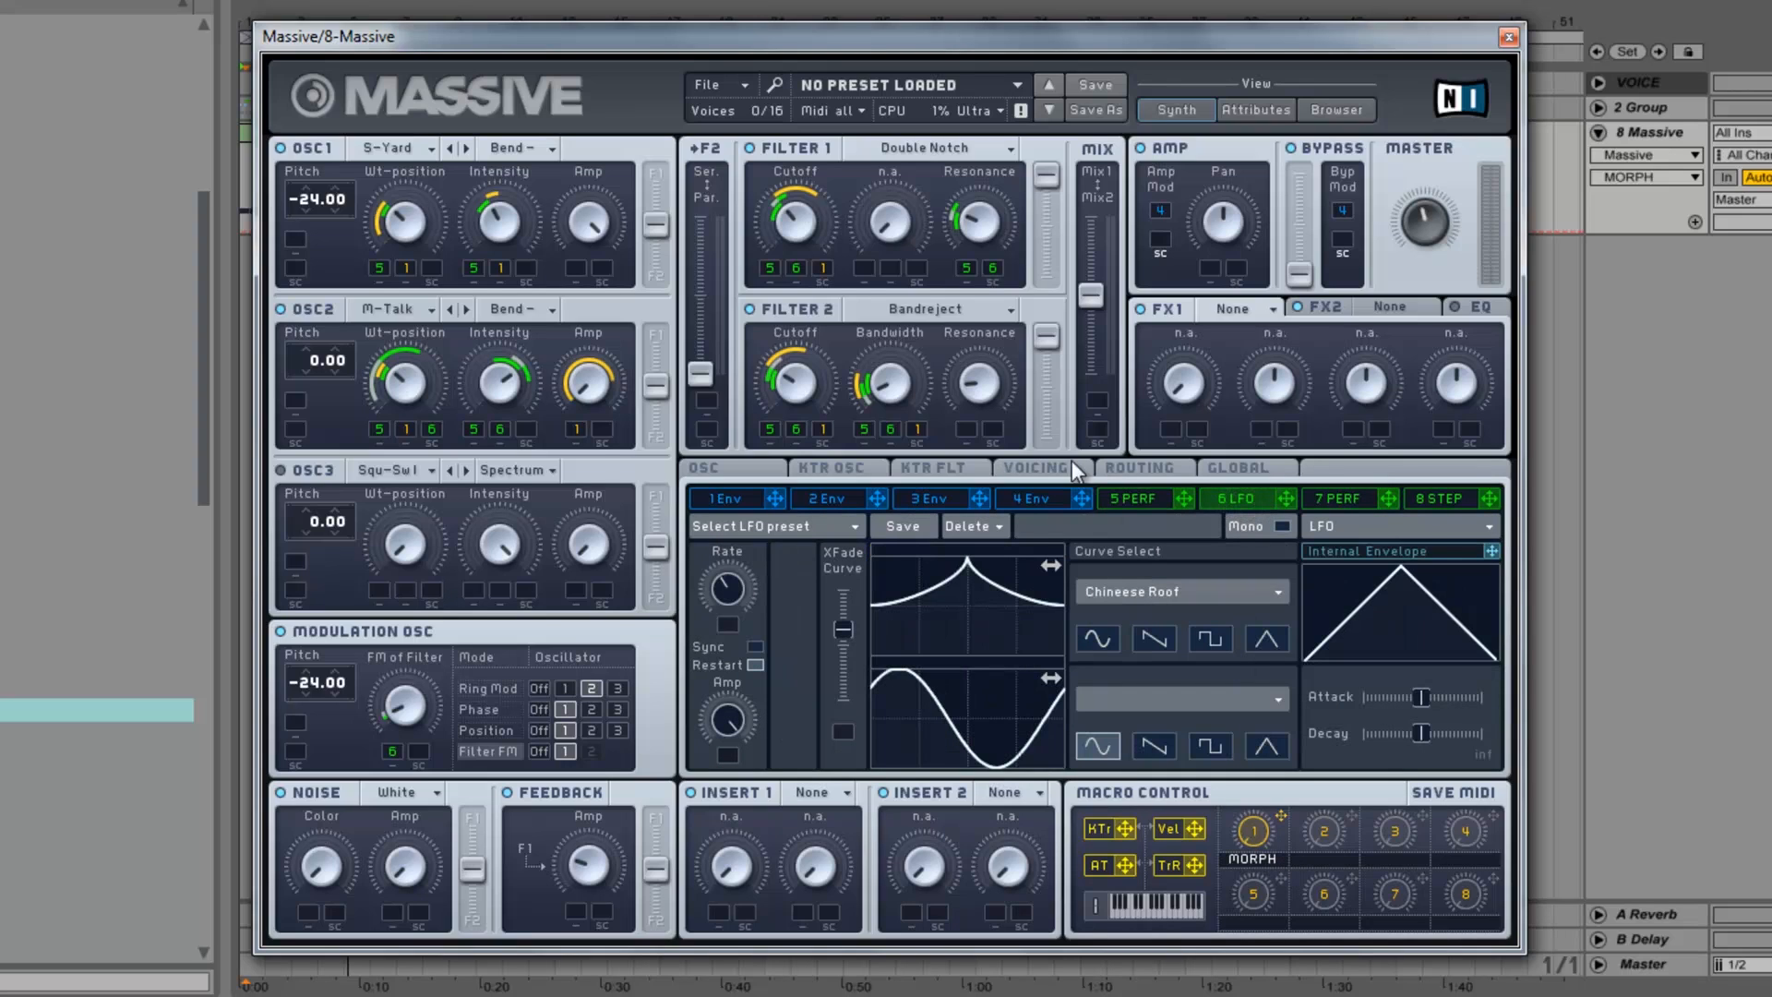
click(1128, 498)
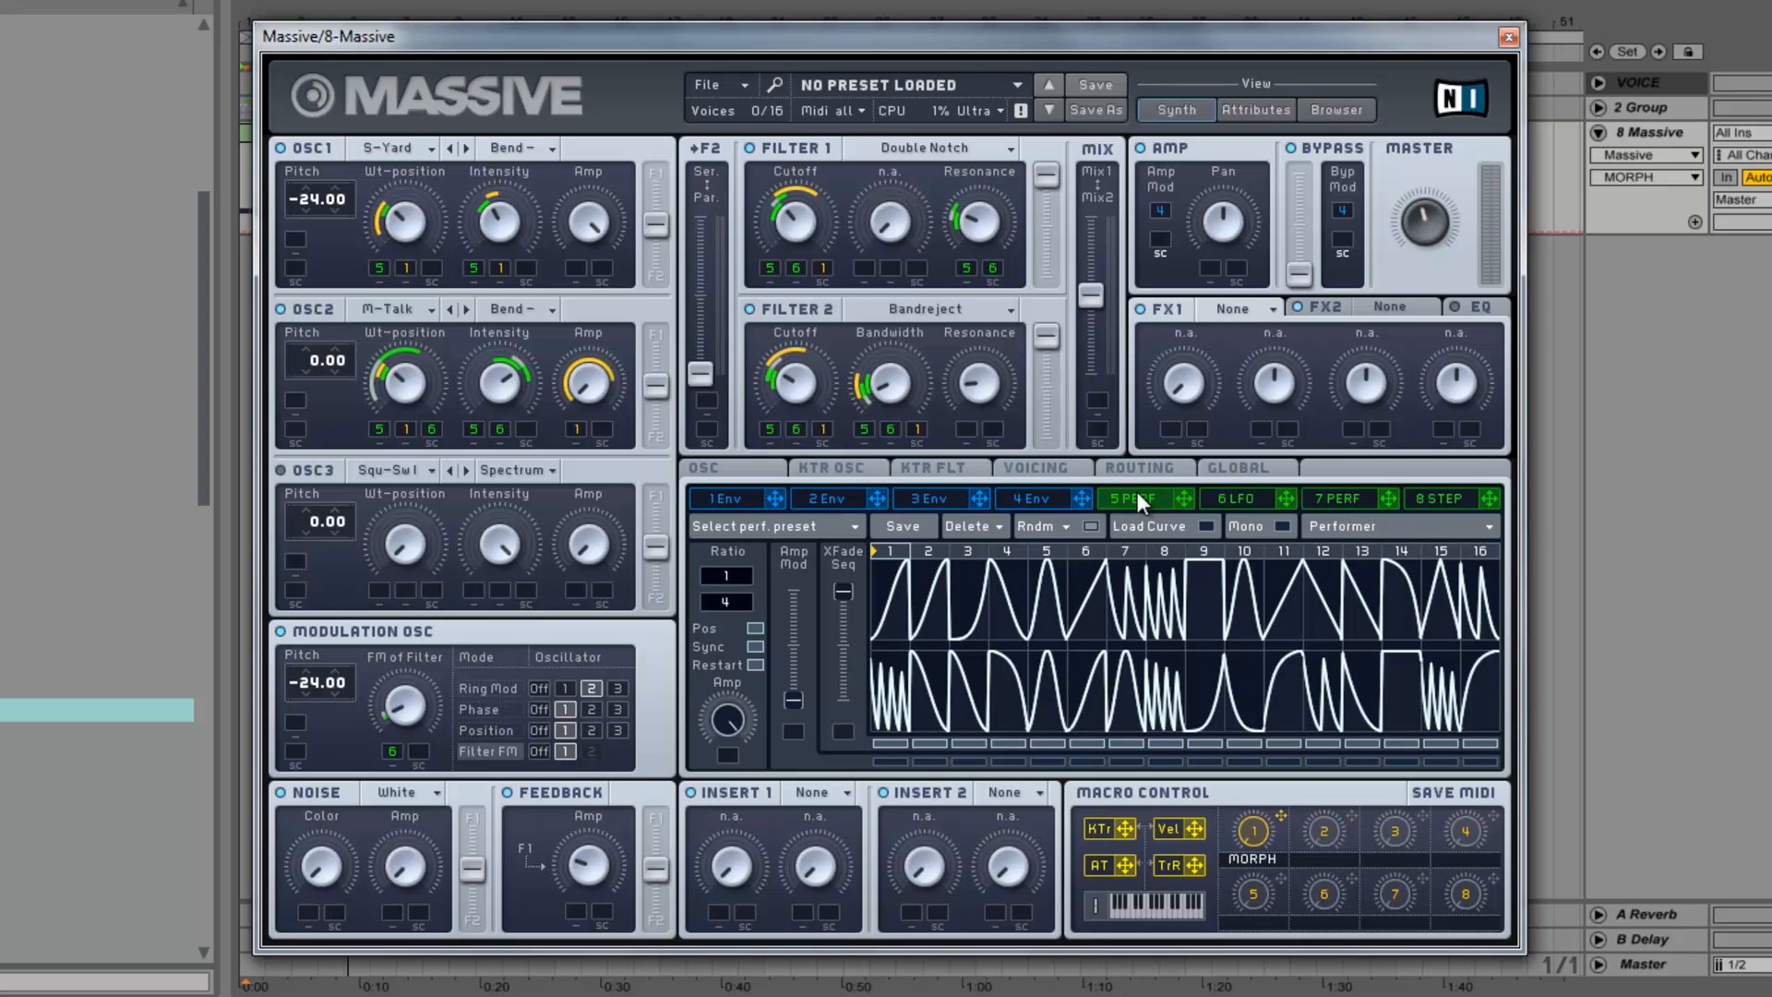
click(1015, 471)
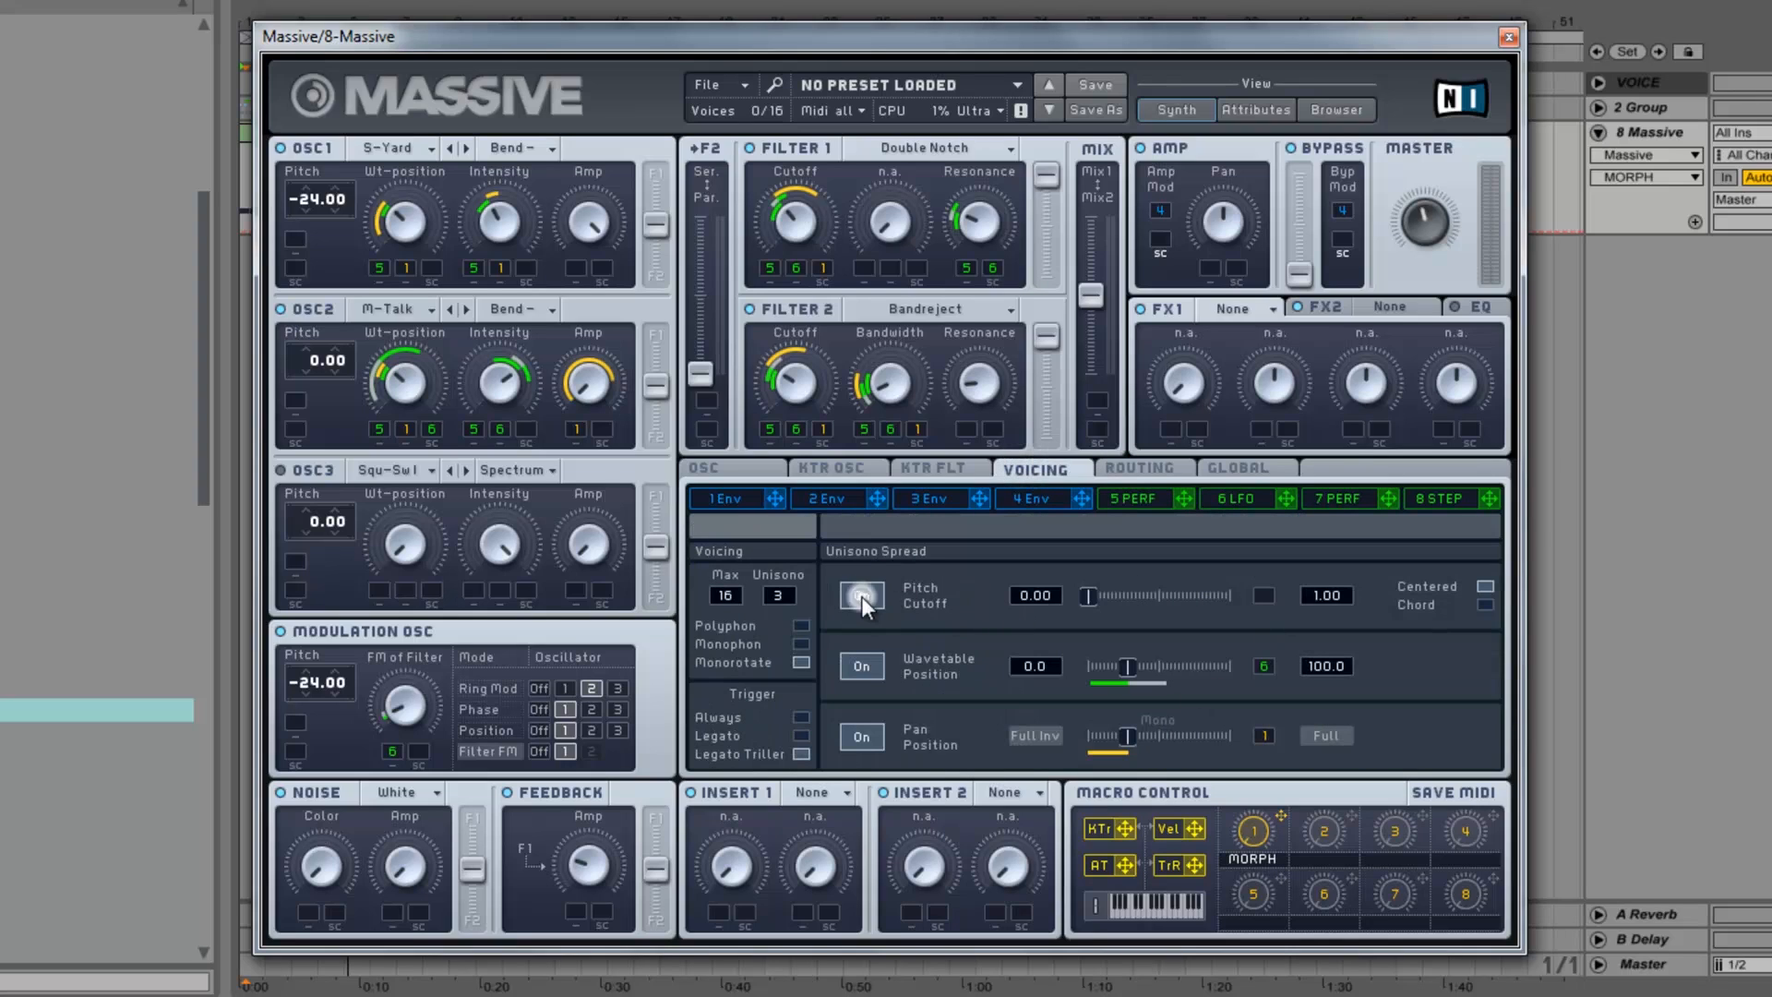
click(1100, 594)
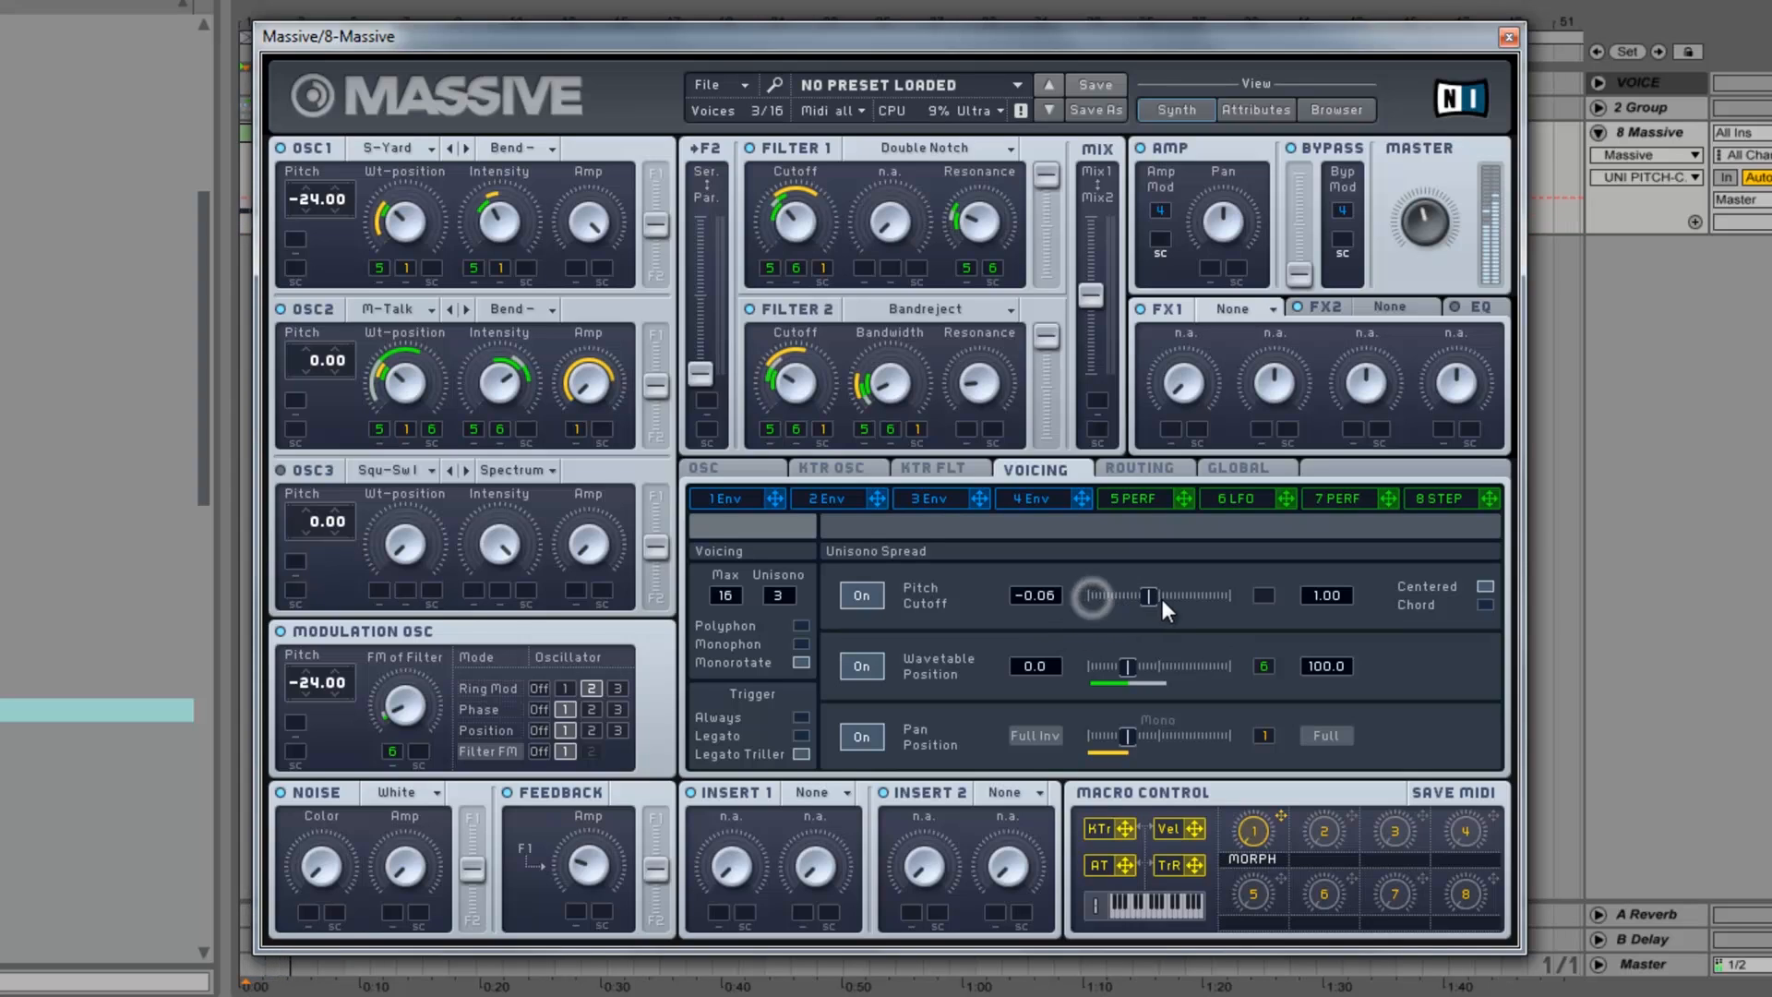
mouse_move(1089, 595)
mouse_down()
mouse_move(1117, 594)
mouse_move(1093, 596)
mouse_up()
drag(1279, 812, 1260, 594)
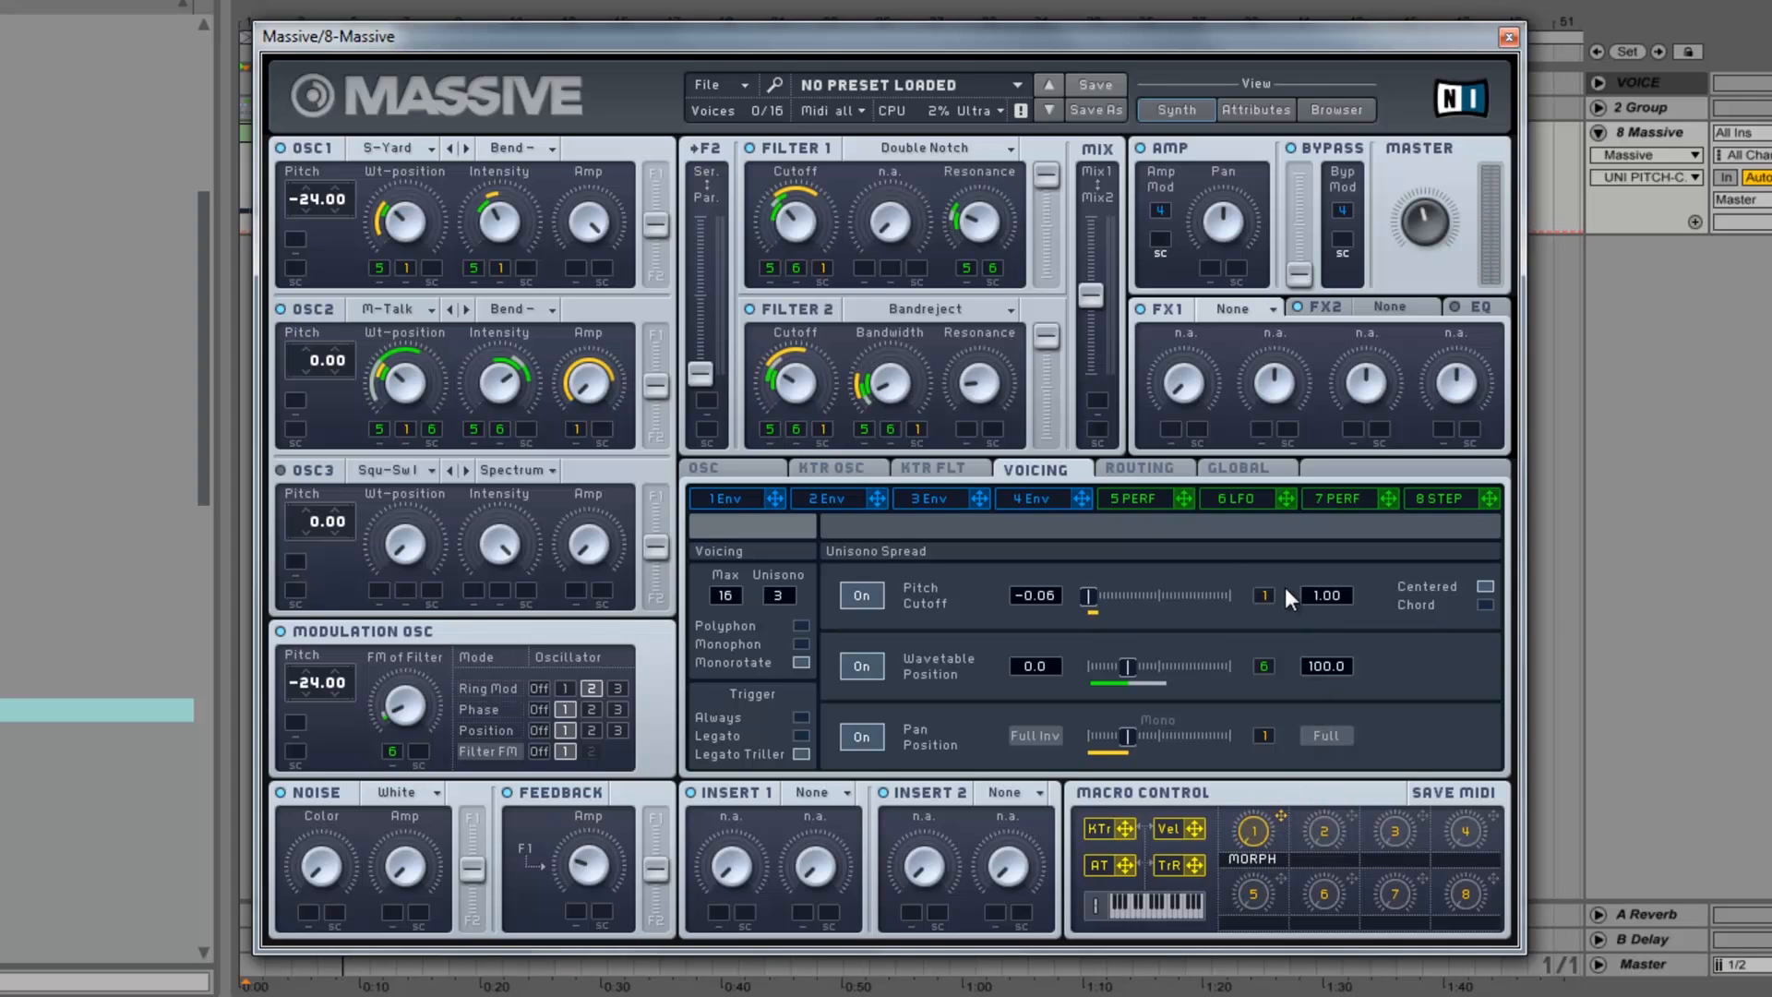
key(space)
Shift the filter mix toward Mix1 and assign MORPH to it with a short range toward Mix2.
drag(1095, 296, 1100, 258)
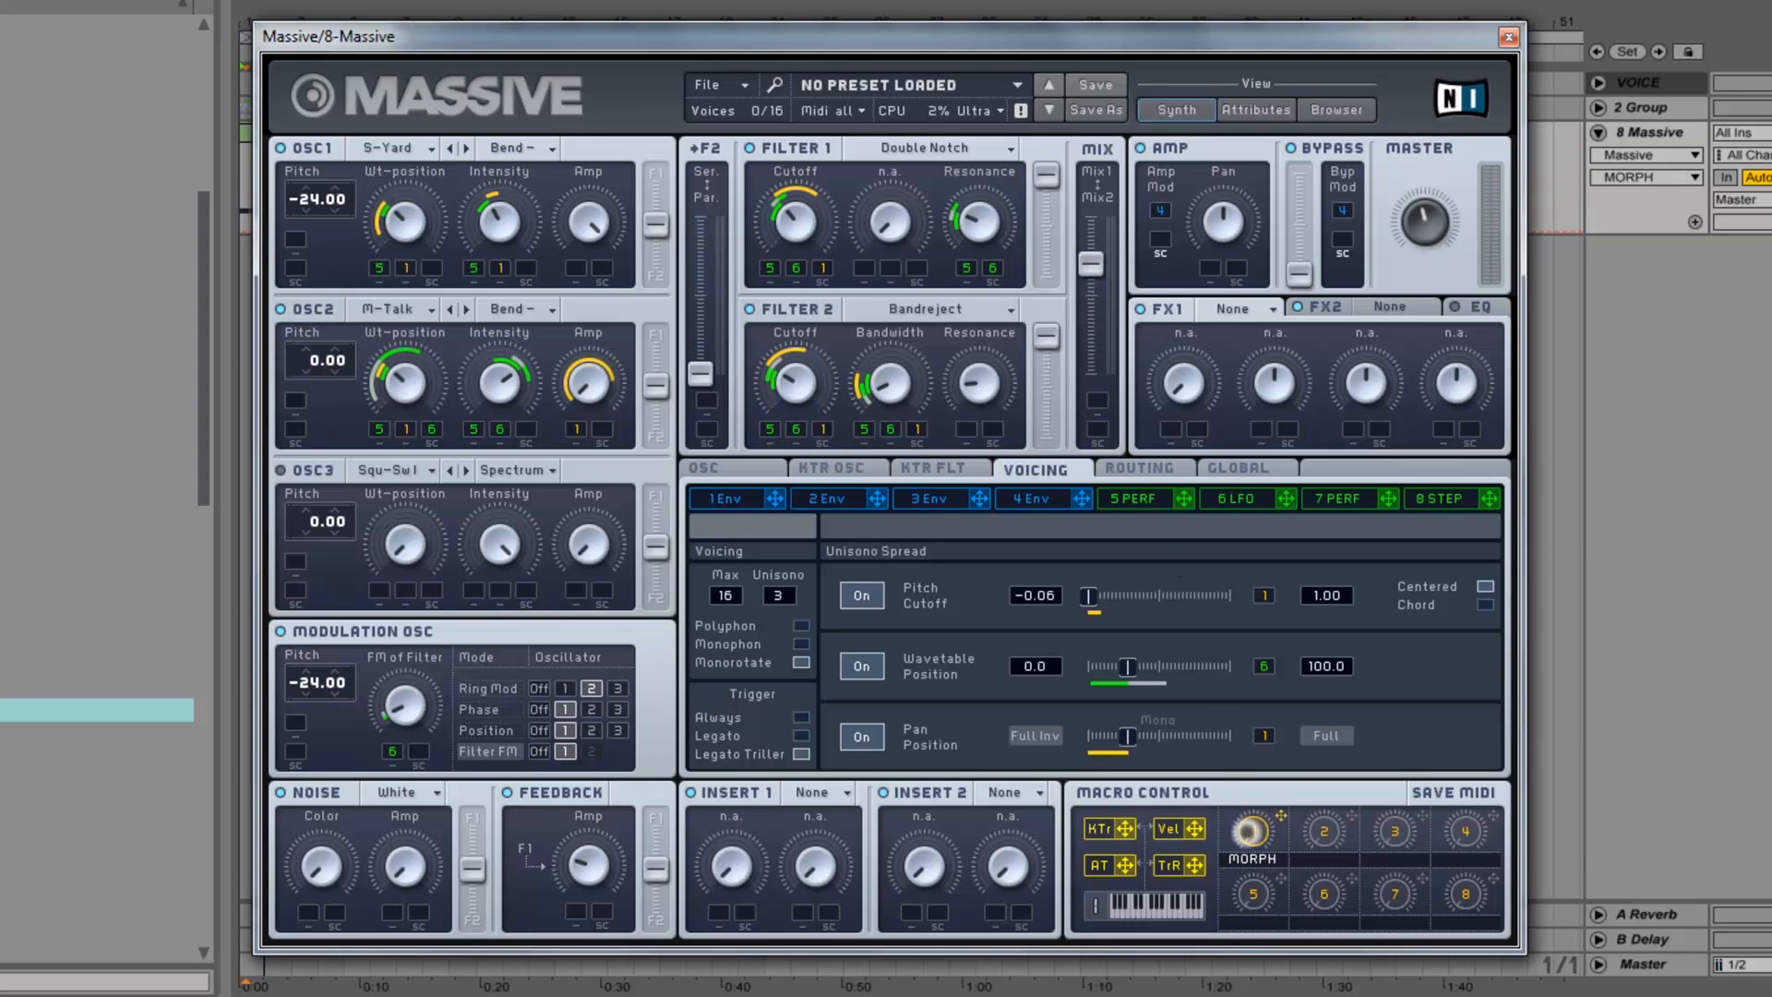
drag(1098, 266, 1159, 219)
drag(1281, 814, 1098, 404)
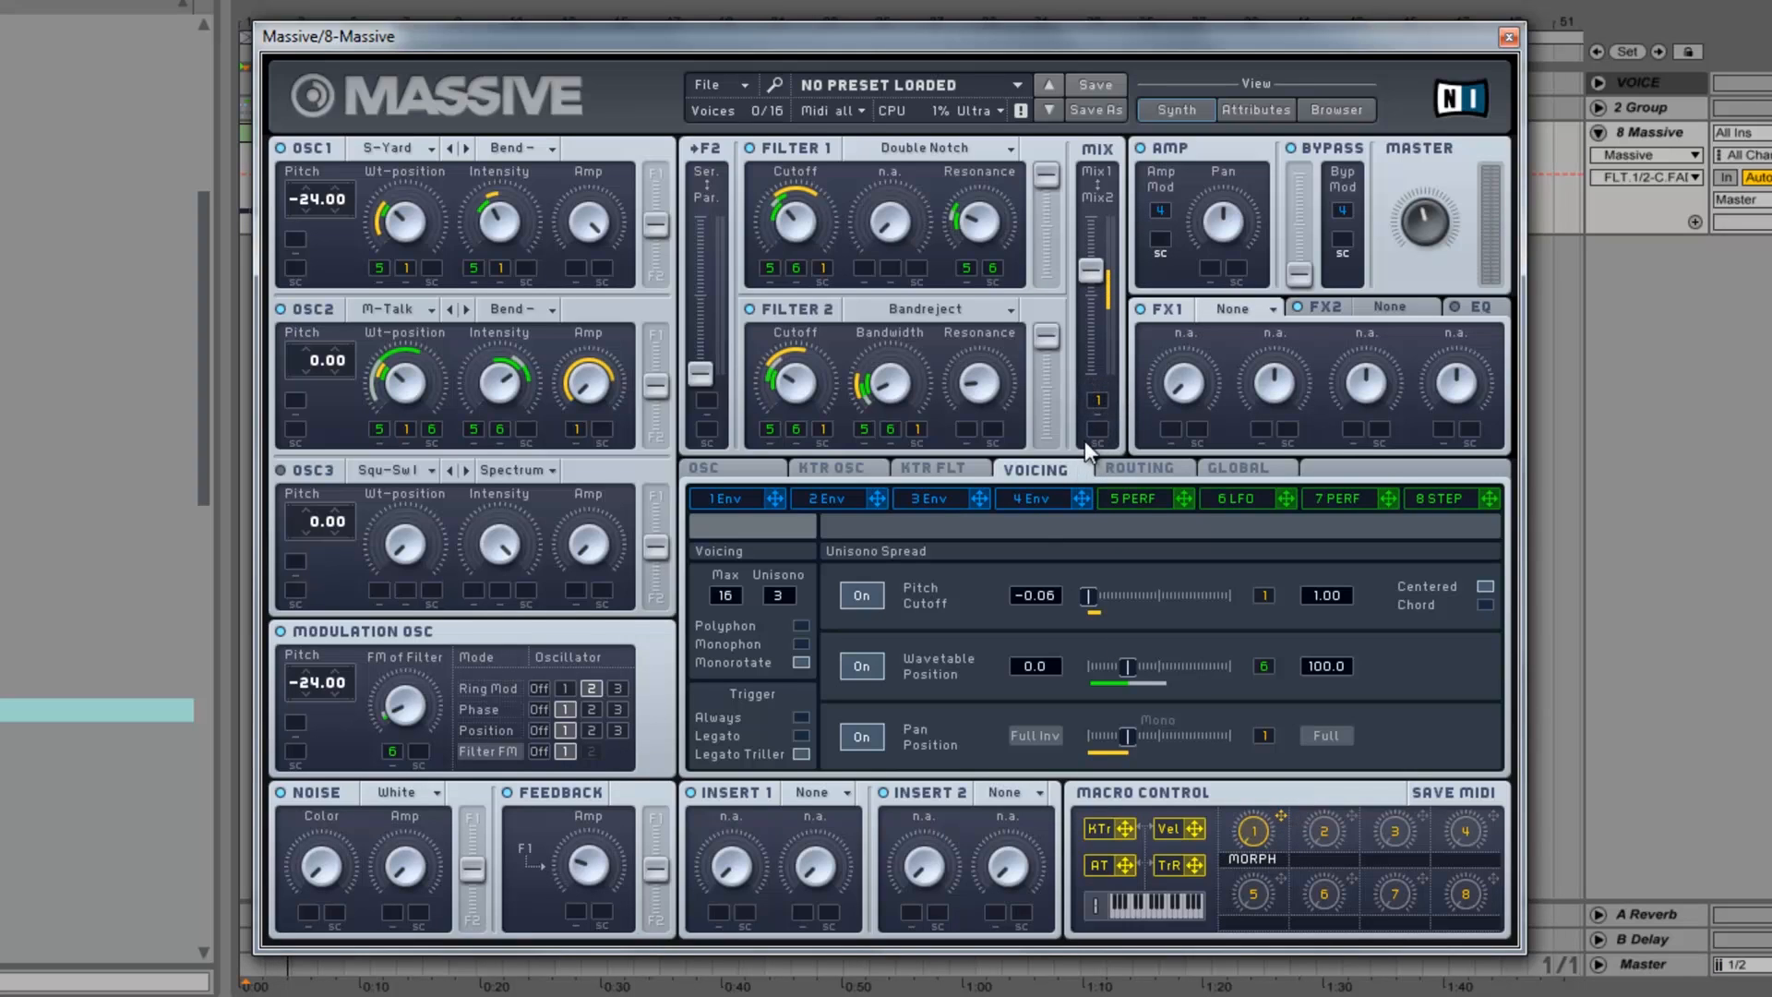
click(1257, 834)
Load the B Tube effect in FX1 with dry/wet at about a quarter and drive at about a third.
click(1229, 316)
click(1245, 578)
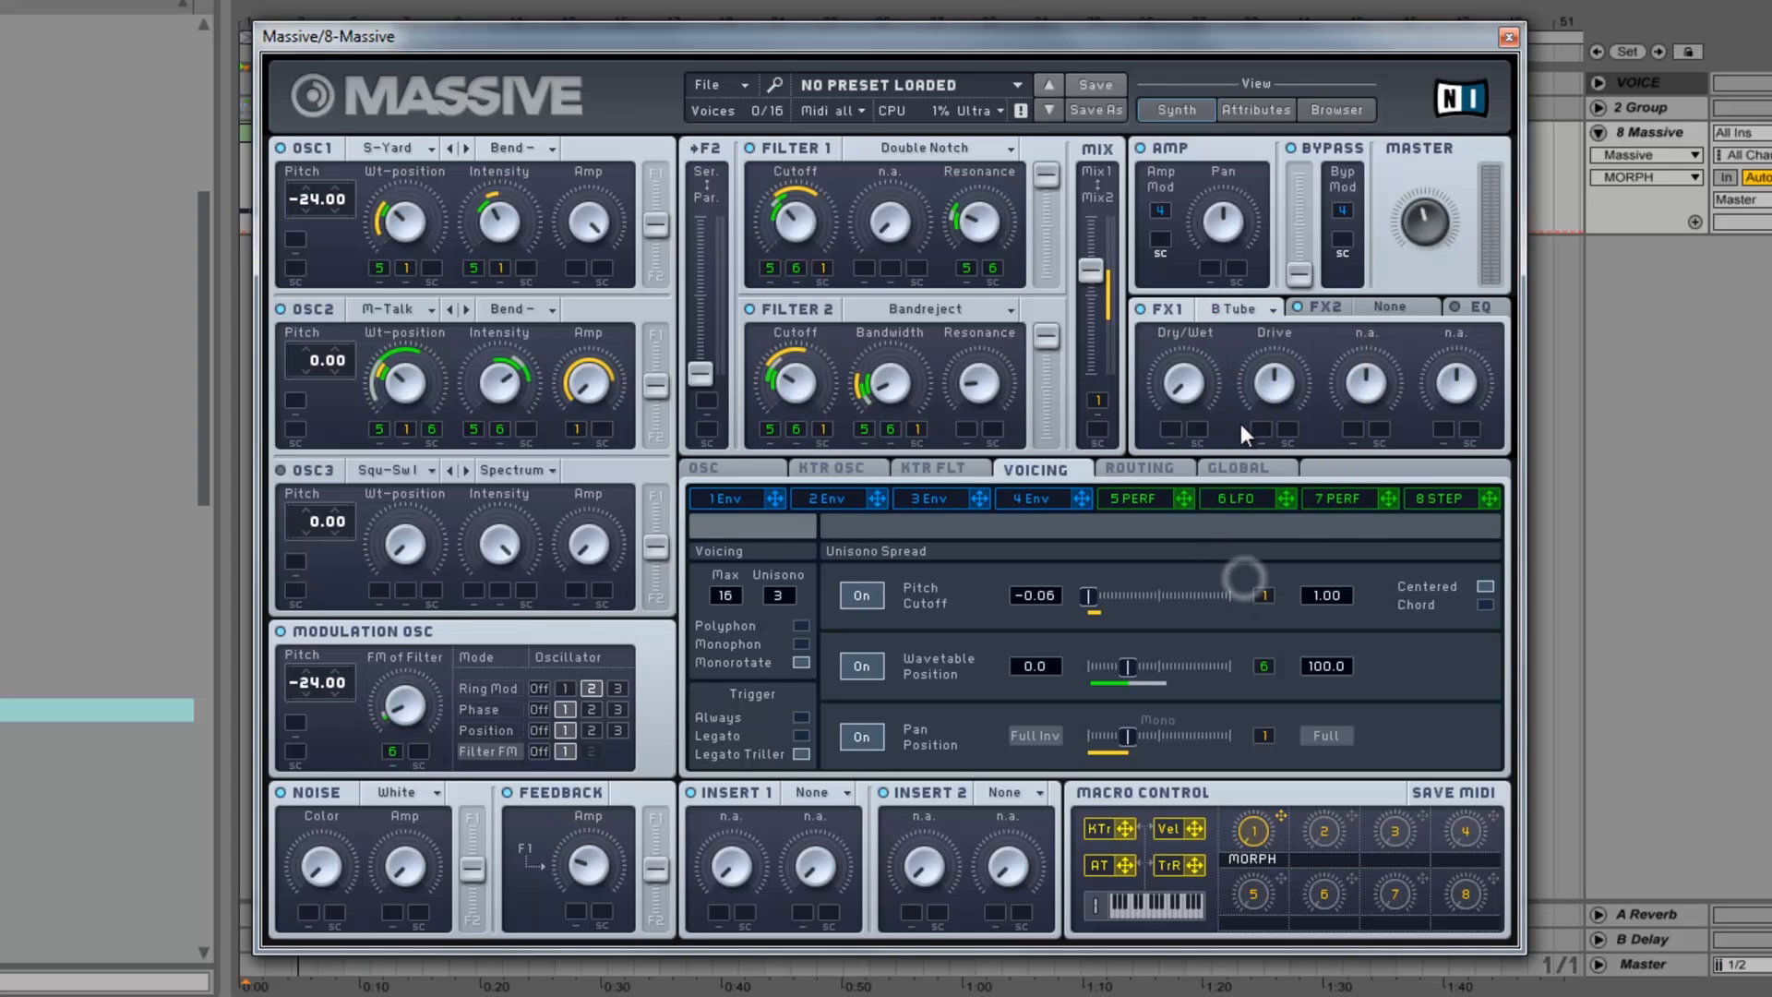
drag(1281, 380, 1189, 413)
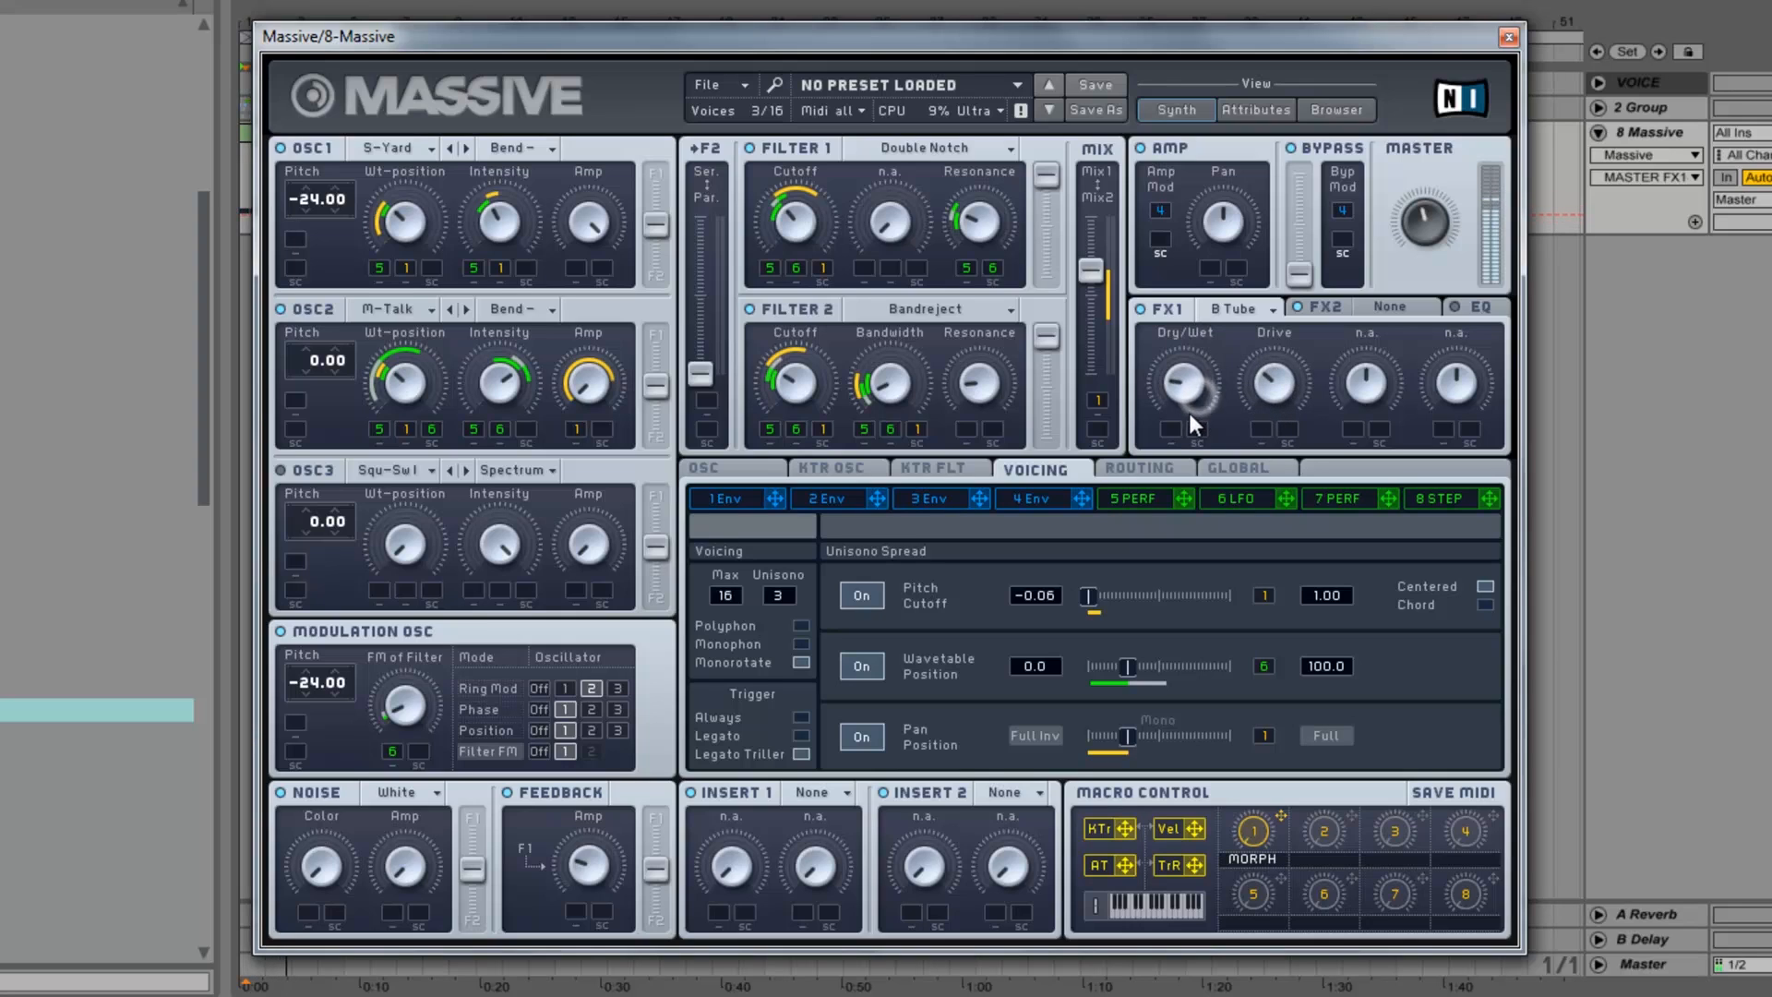
Assign 5 PERF to the tube effect's dry/wet and drive with short upward ranges and audition MORPH.
click(1141, 496)
drag(1185, 499, 1172, 425)
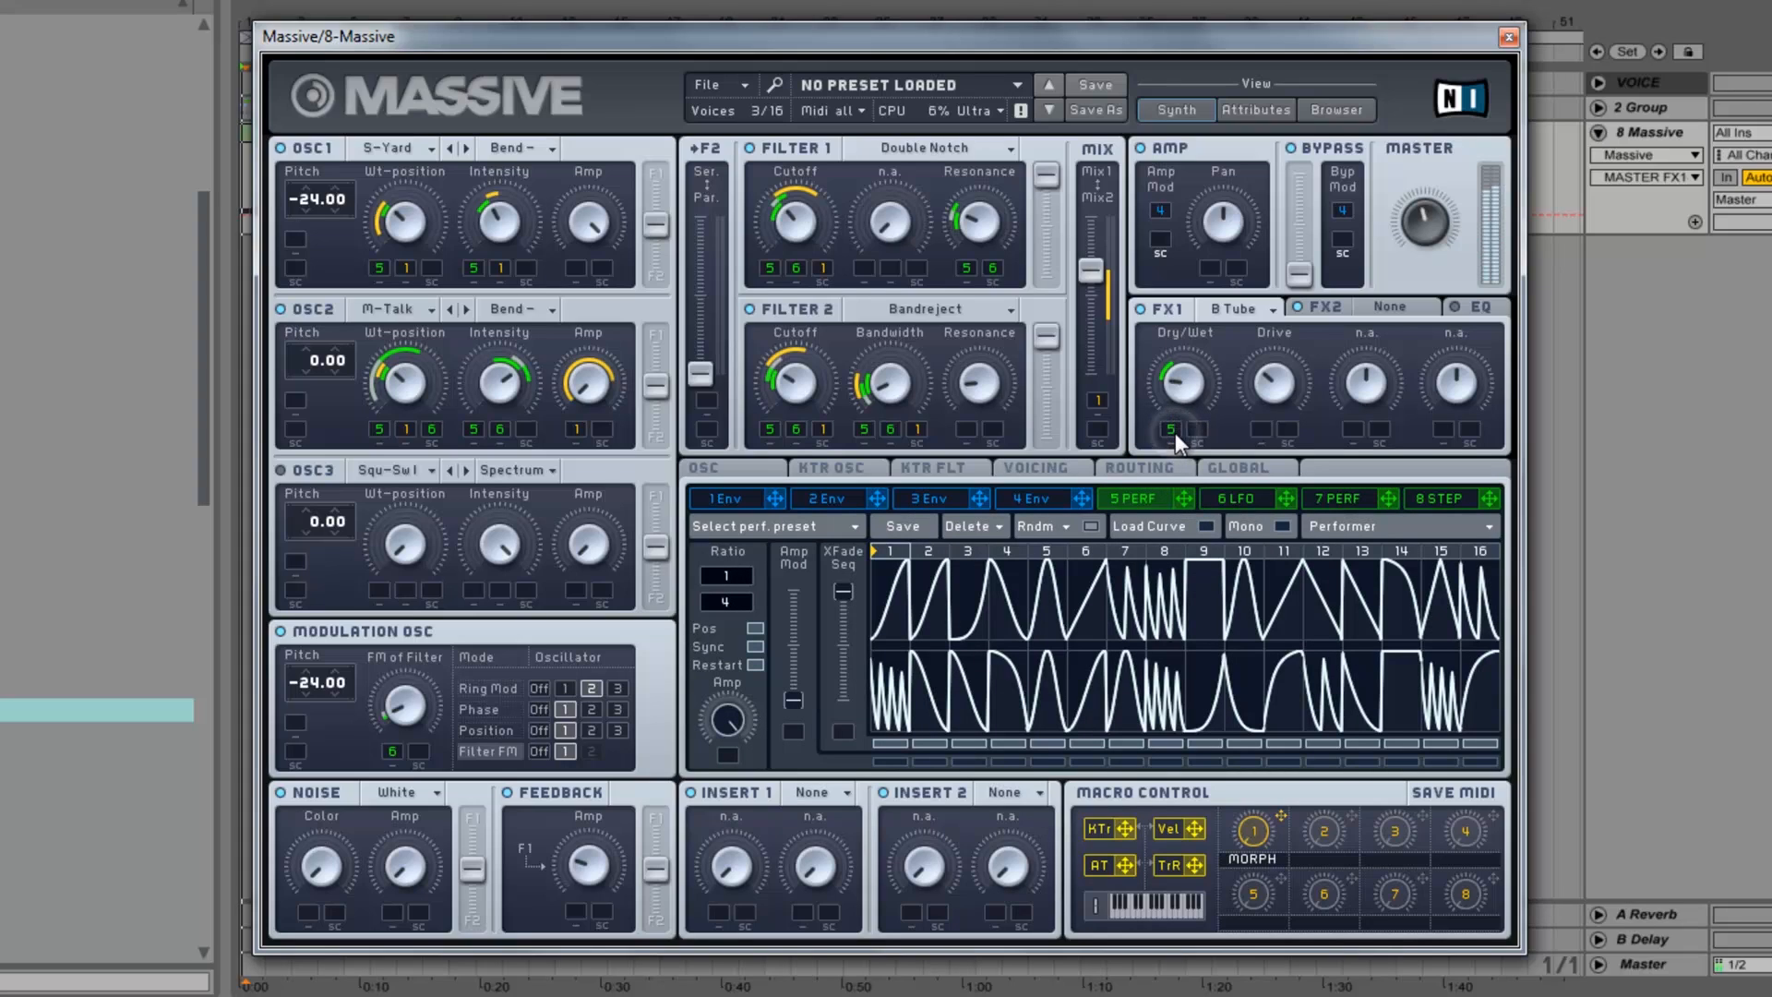
drag(1170, 430, 1165, 439)
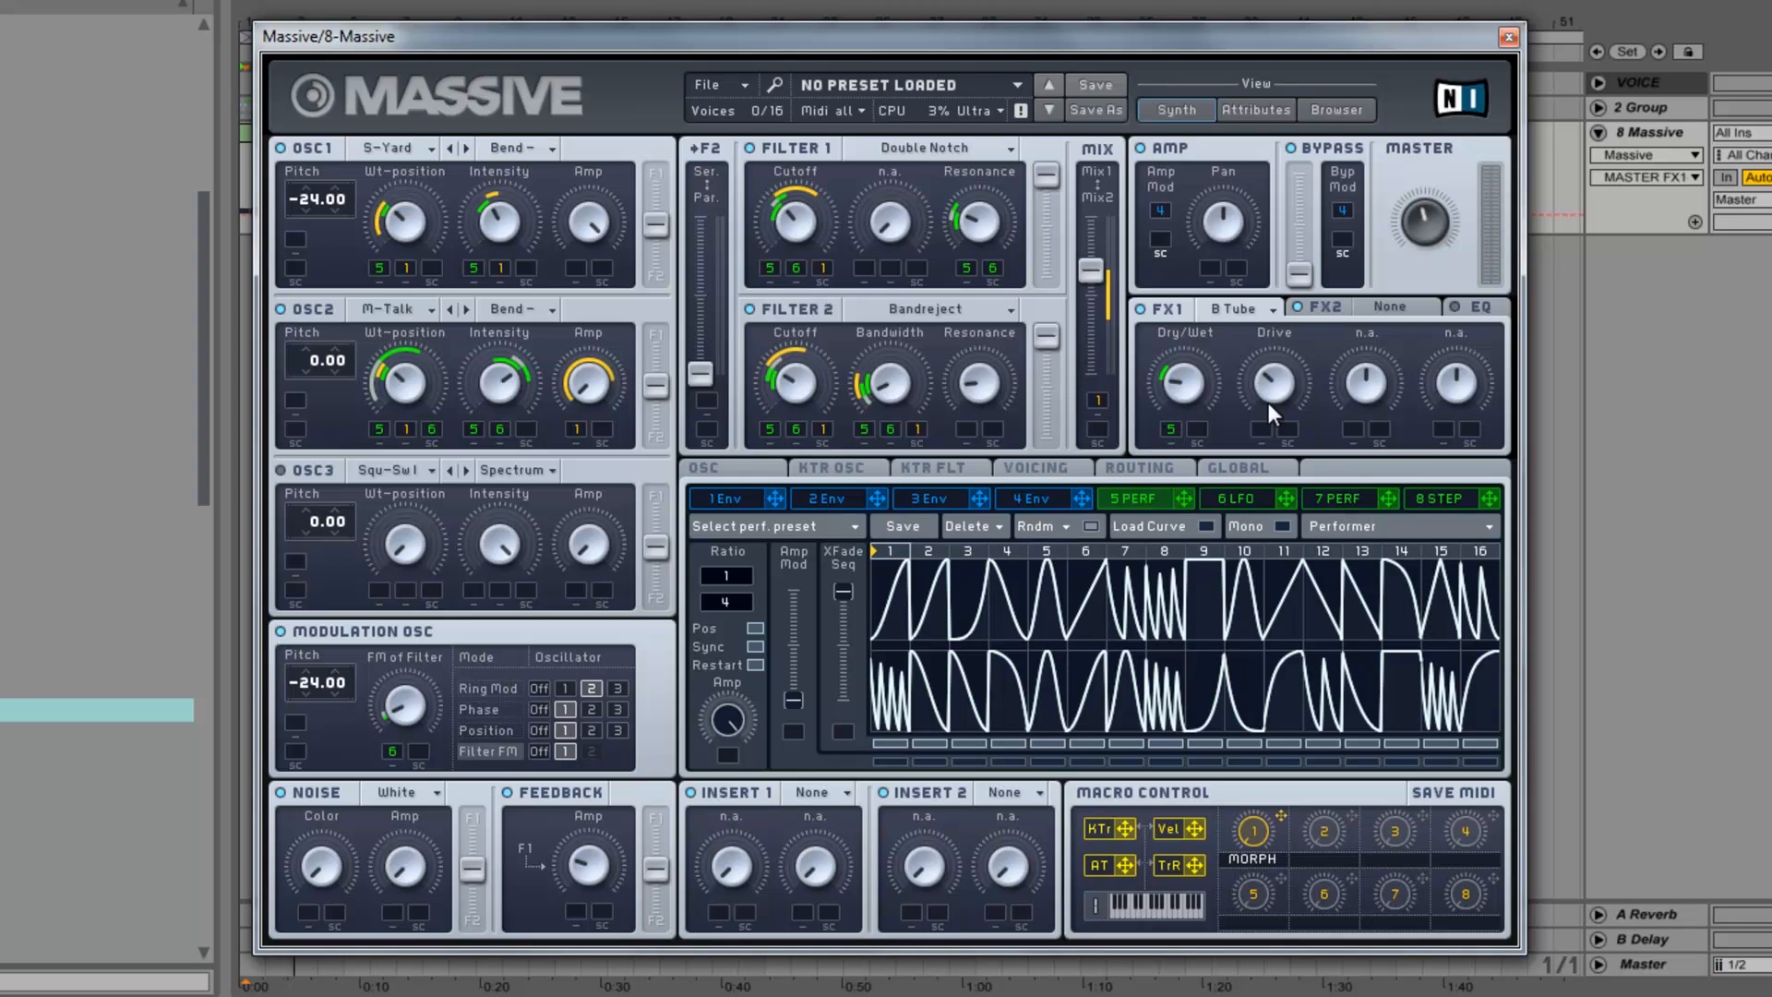
drag(1188, 505, 1264, 431)
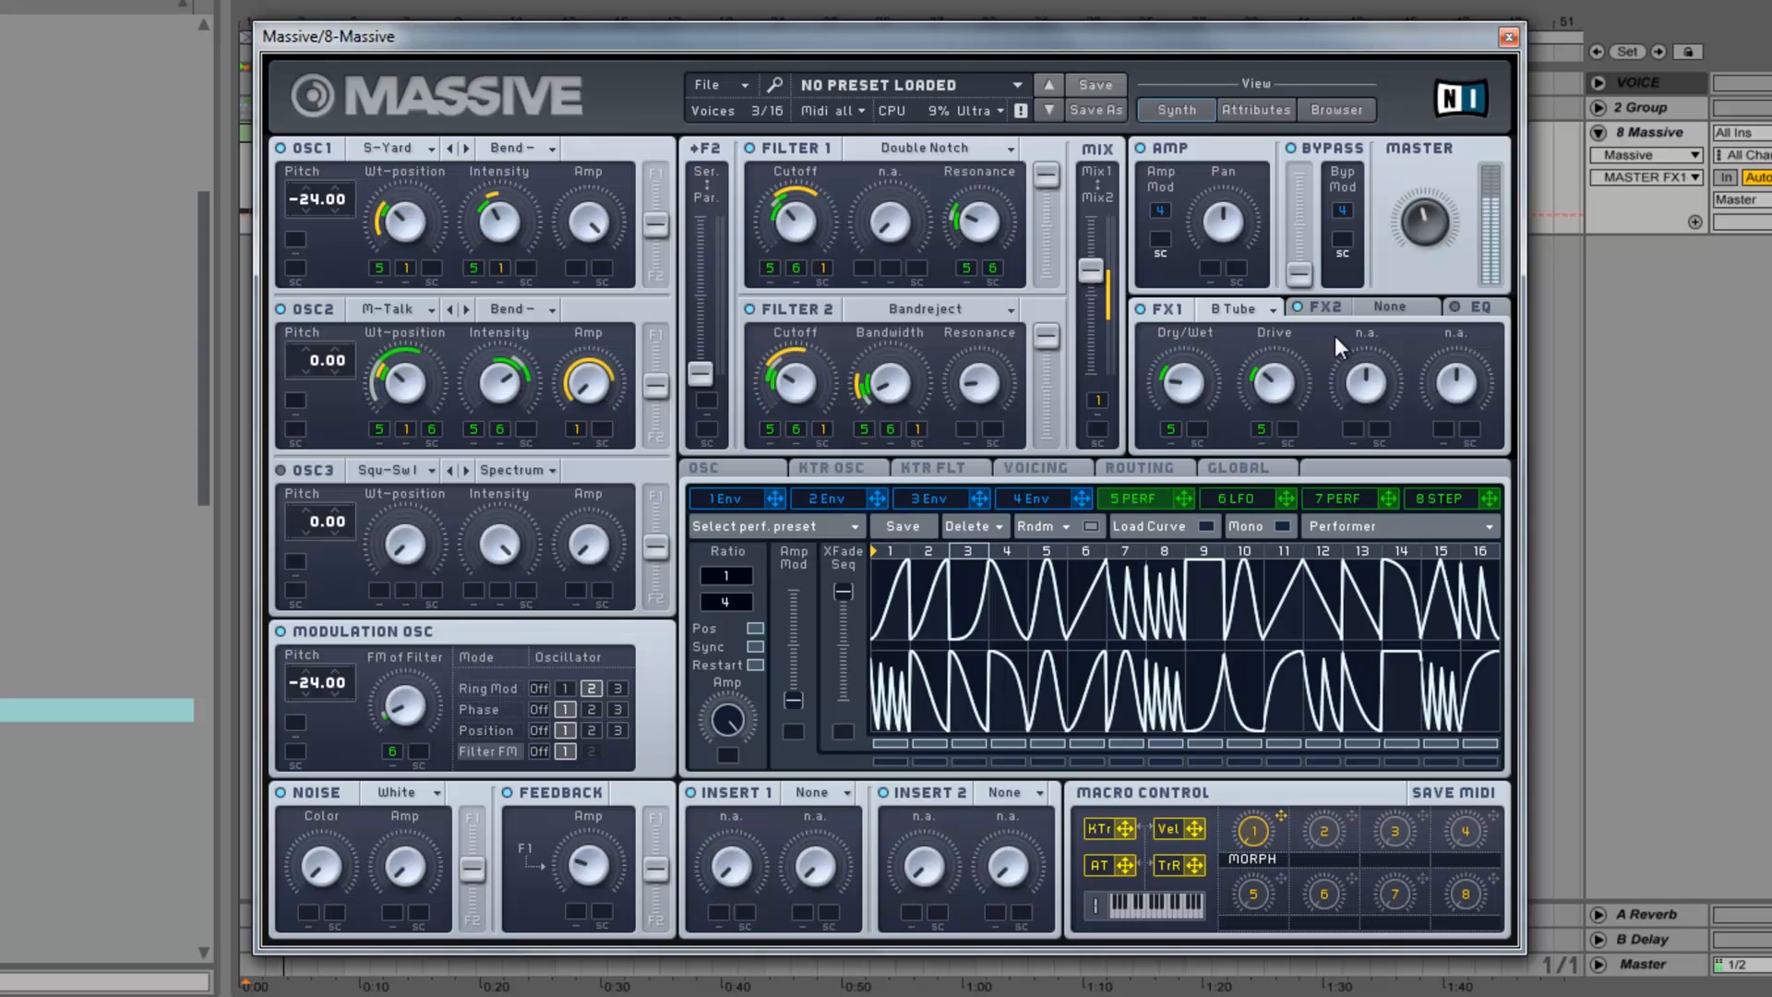
click(1250, 838)
Load Dimension Expander in FX2 with dry/wet at about a third and a small size, and readjust the master volume.
click(1390, 305)
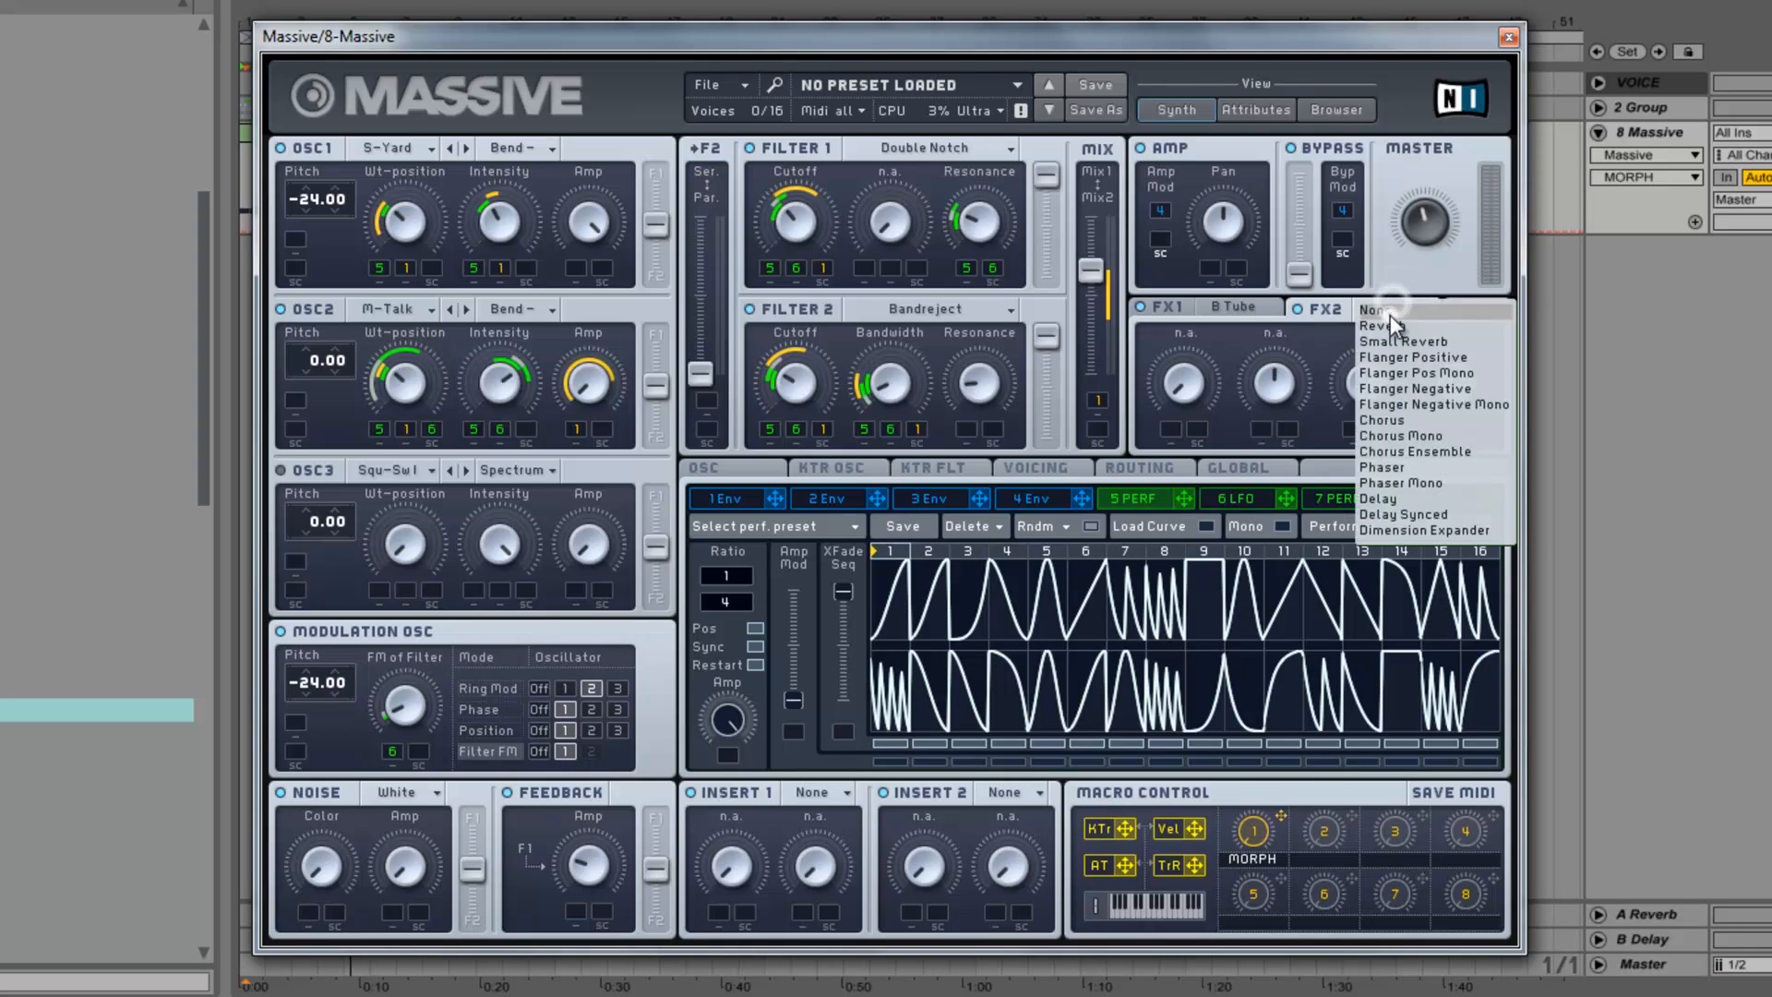
click(1393, 534)
drag(1261, 406, 1263, 478)
mouse_move(1174, 388)
mouse_down()
mouse_move(1200, 288)
mouse_move(1174, 404)
mouse_up()
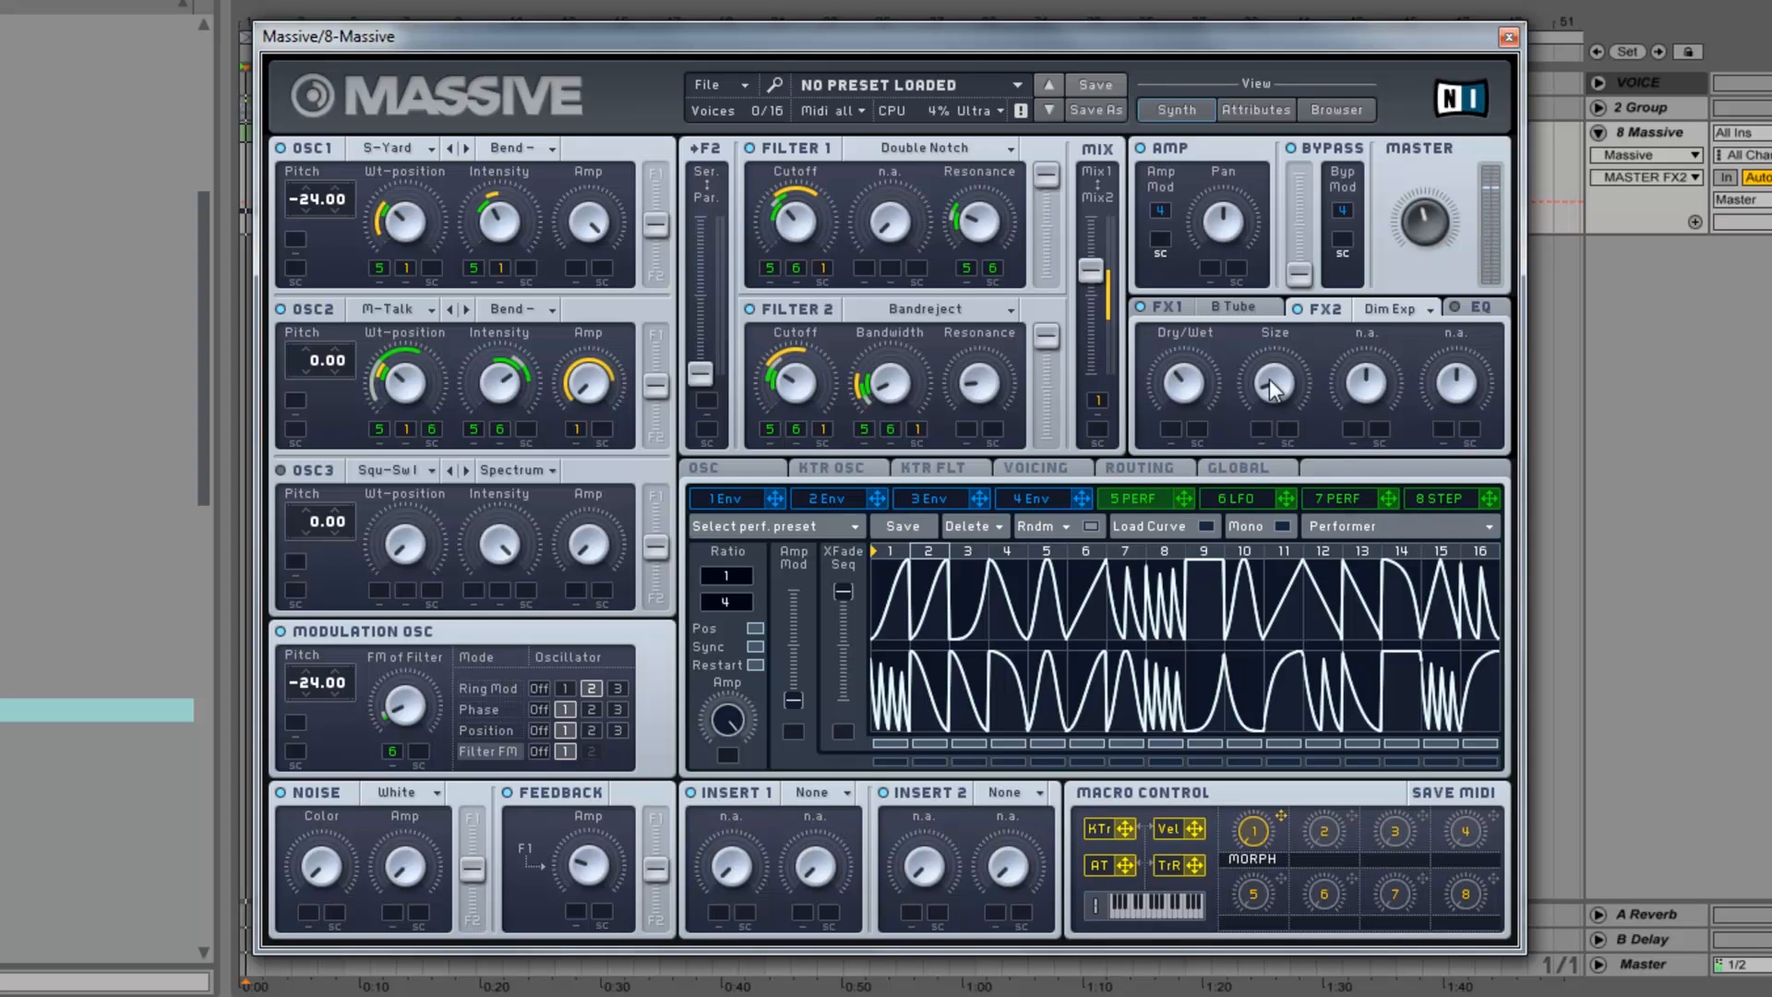
mouse_move(1421, 236)
mouse_down()
mouse_move(1420, 277)
mouse_move(1425, 218)
mouse_up()
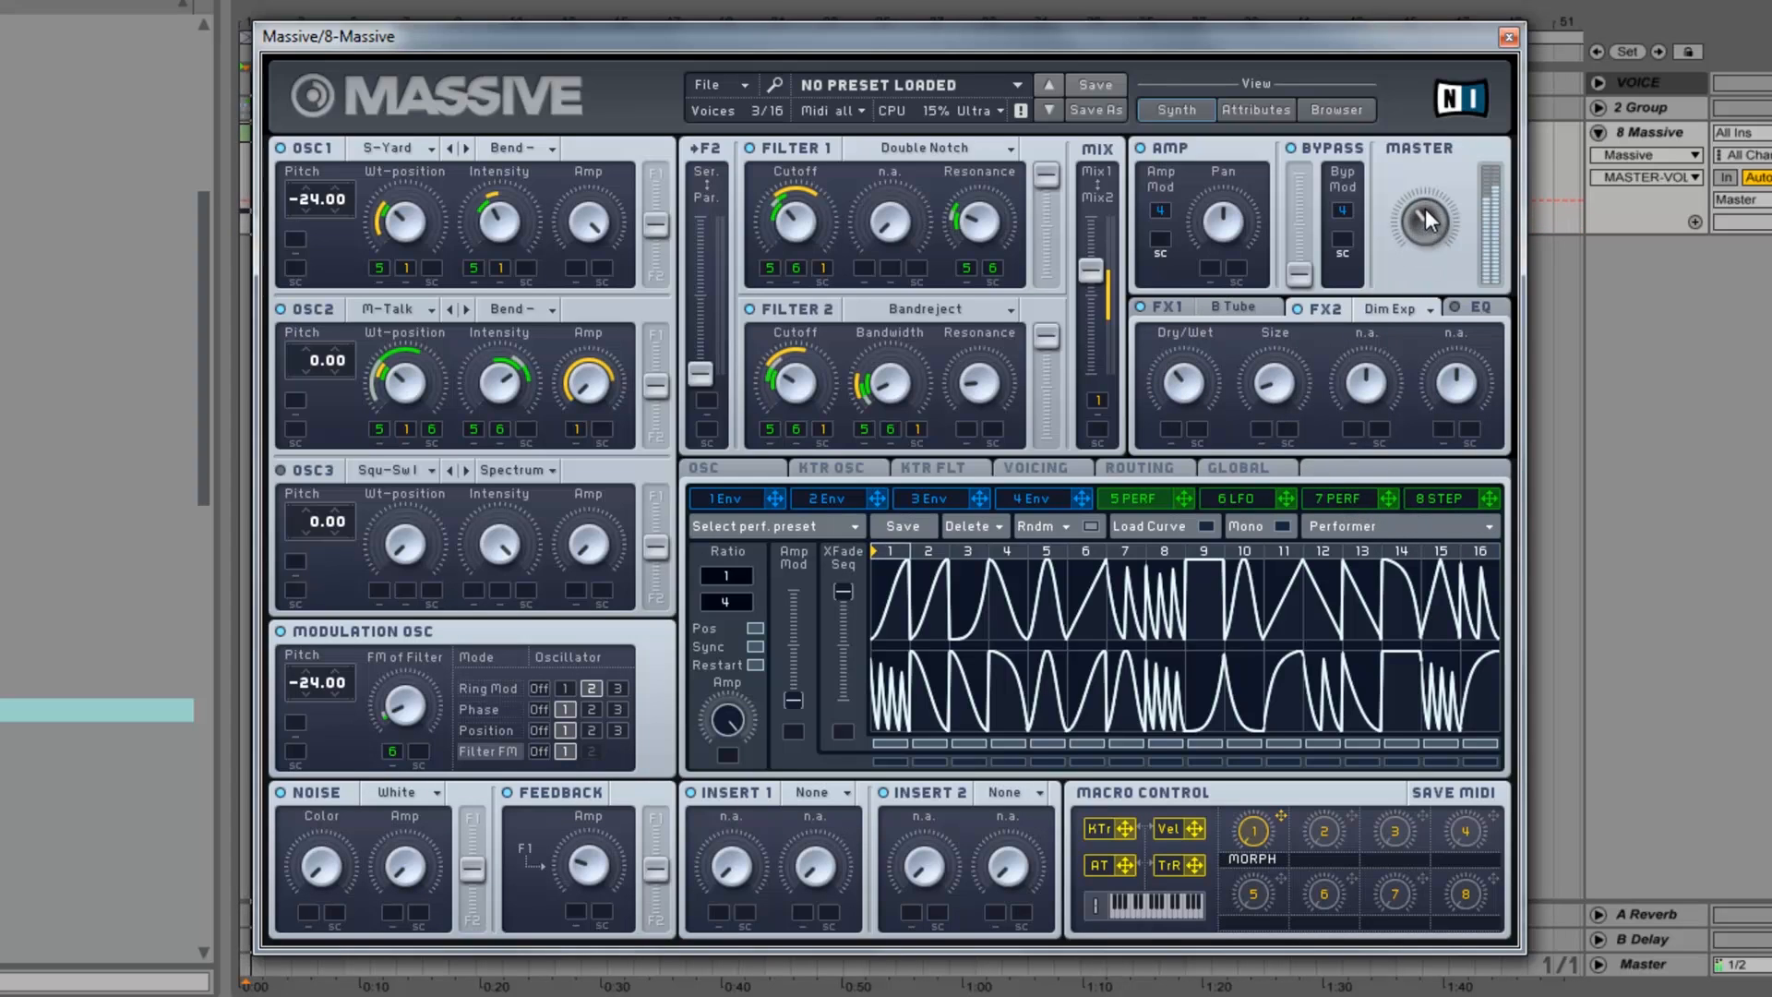
Audition MORPH, enable the EQ, raise its low shelf slightly, and lower the peak boost and frequency.
click(1254, 851)
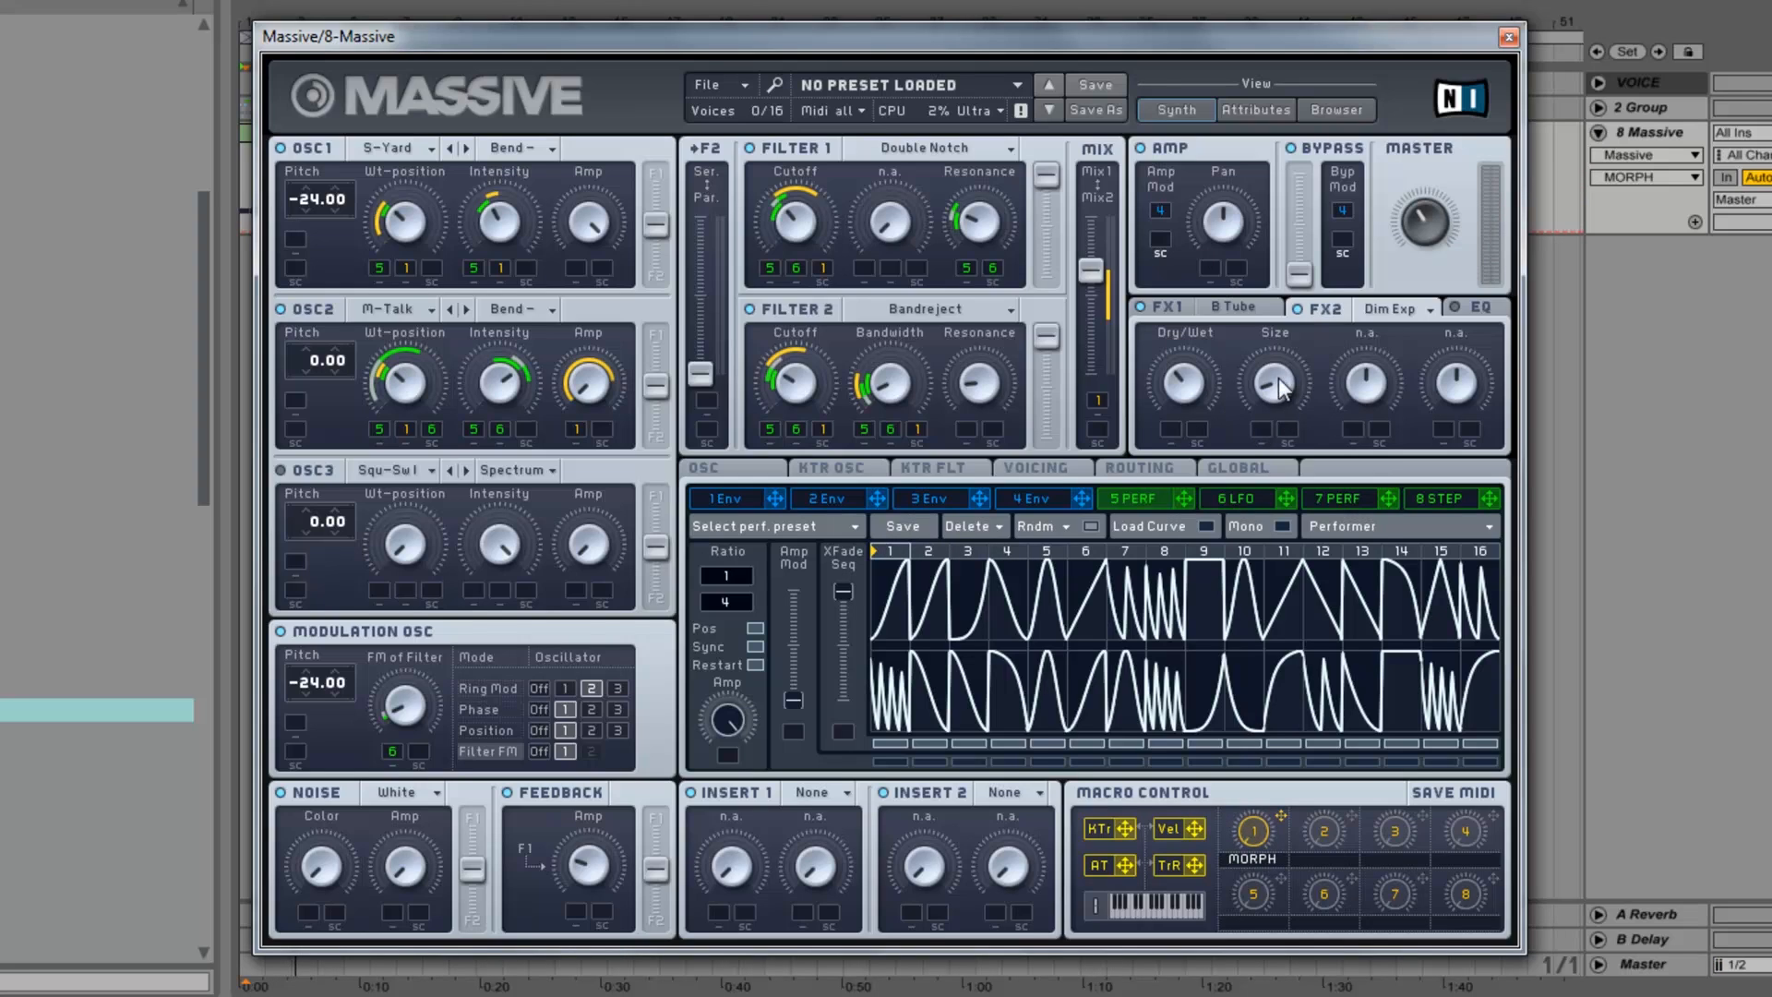
click(1482, 306)
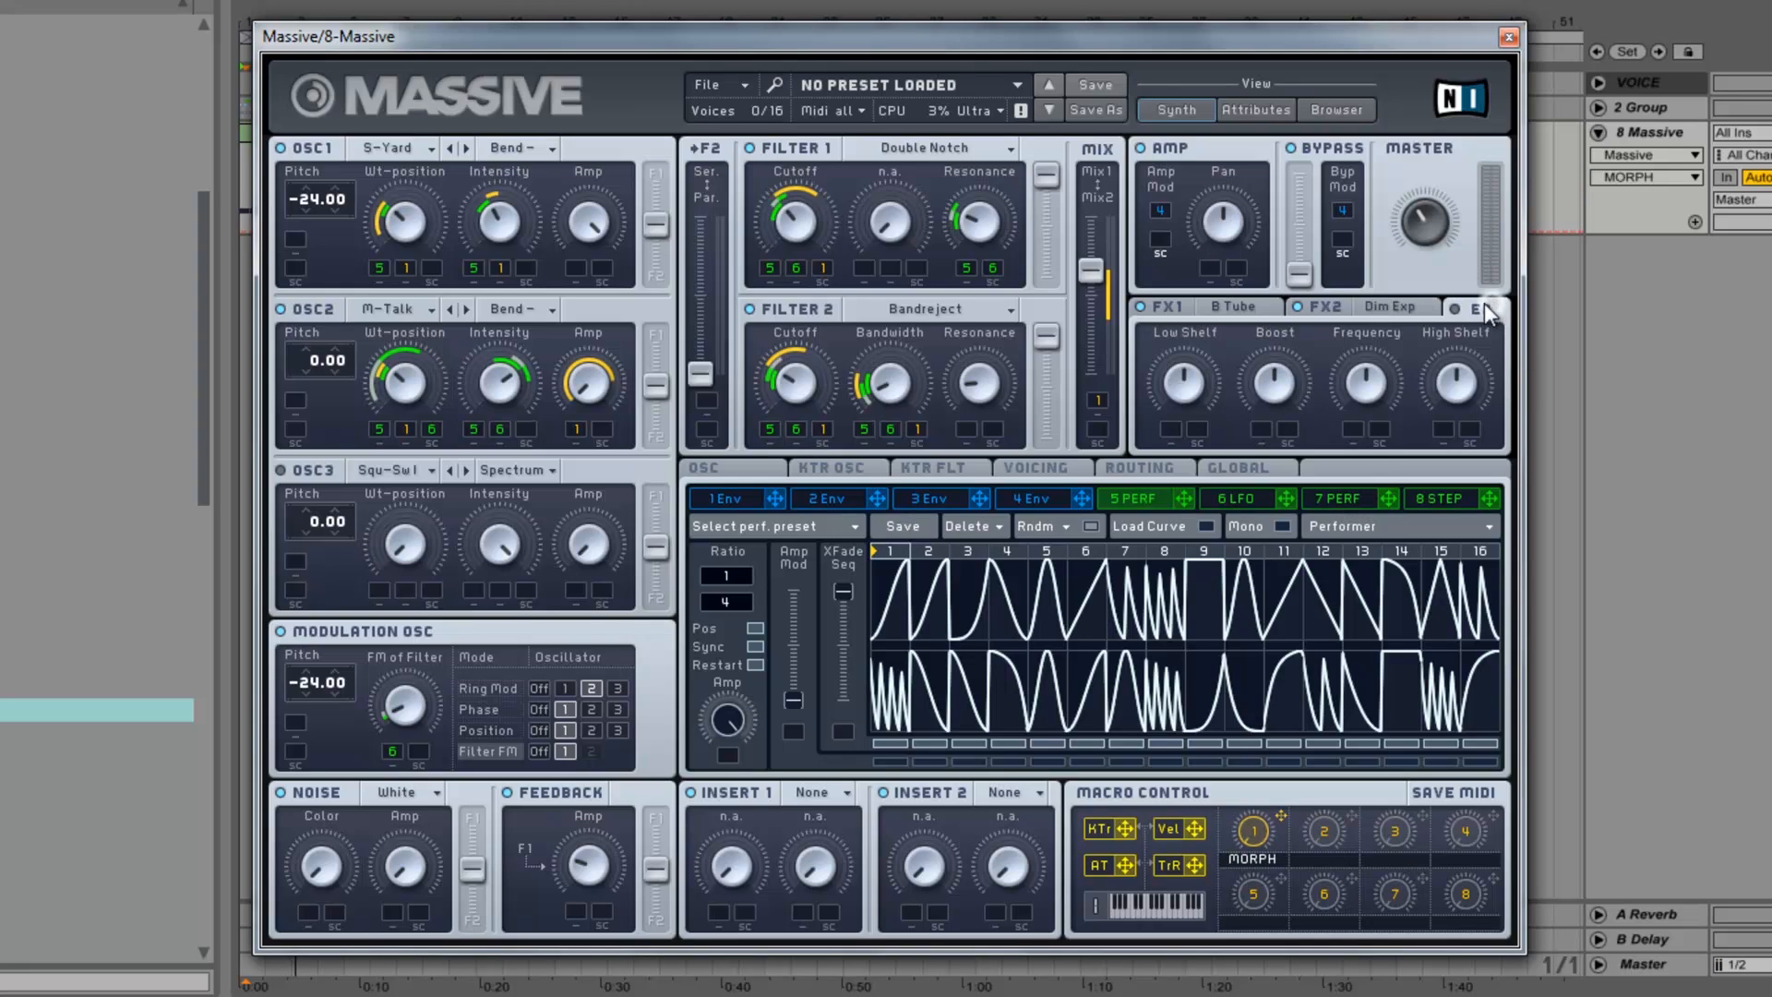
click(1200, 374)
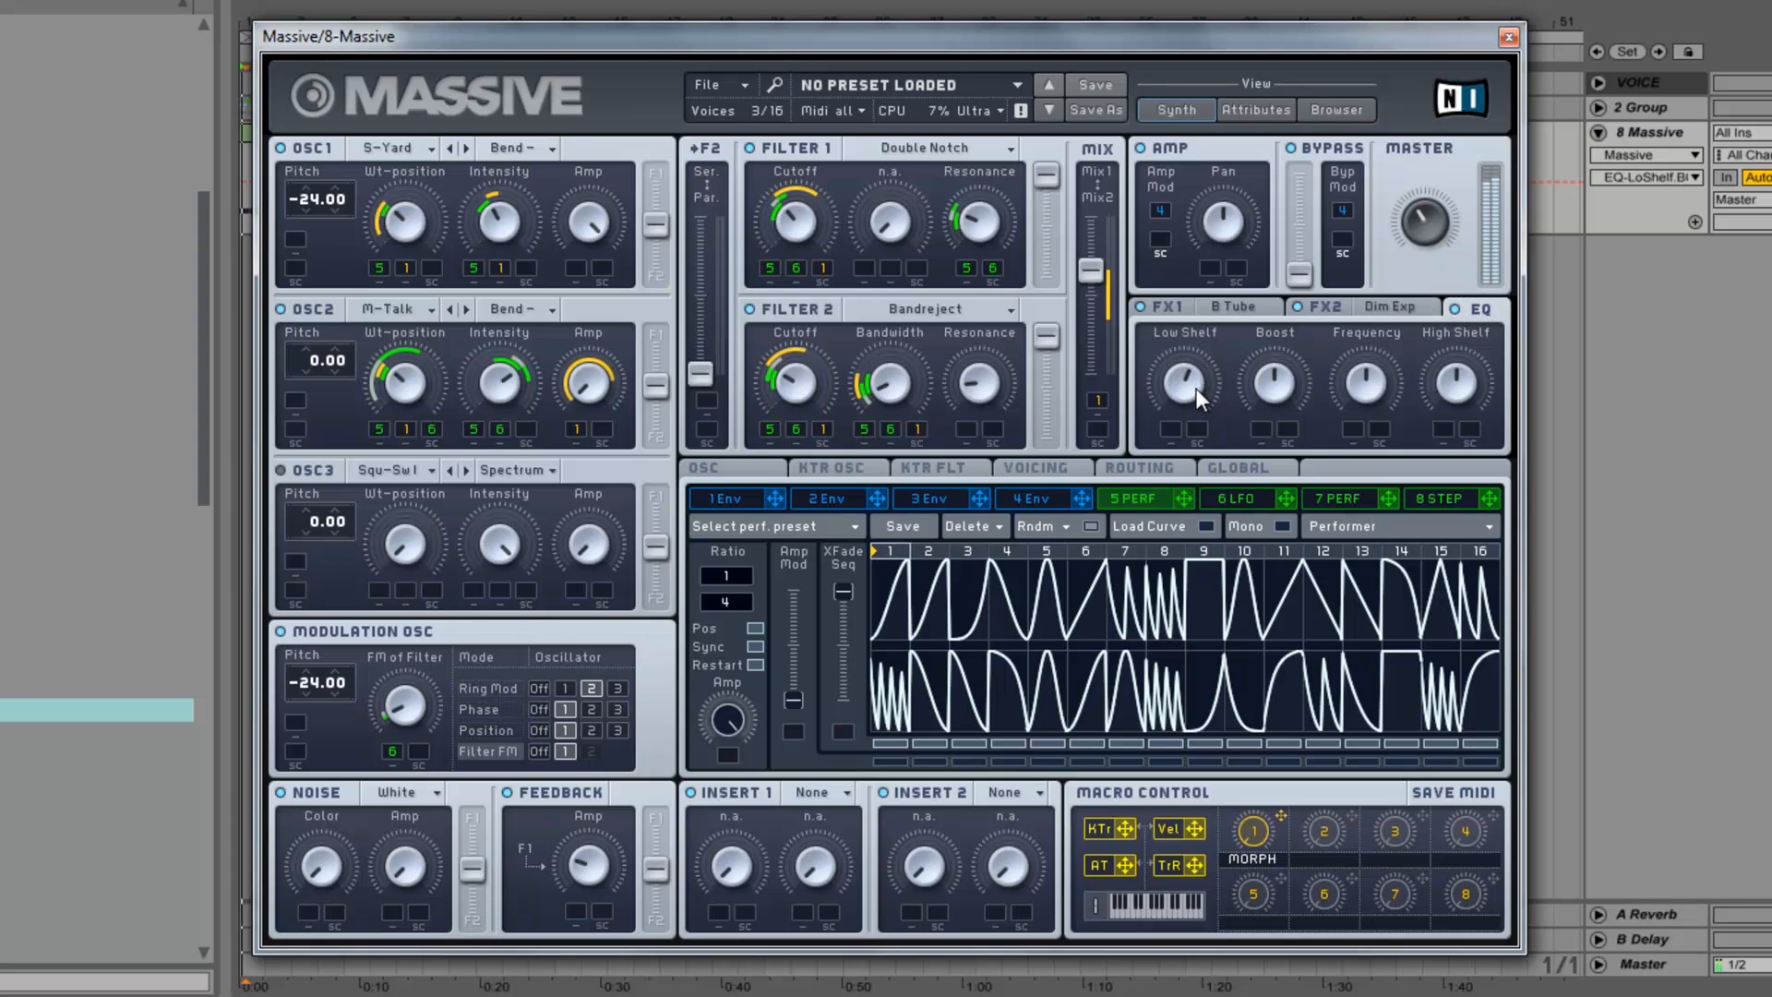
click(1271, 381)
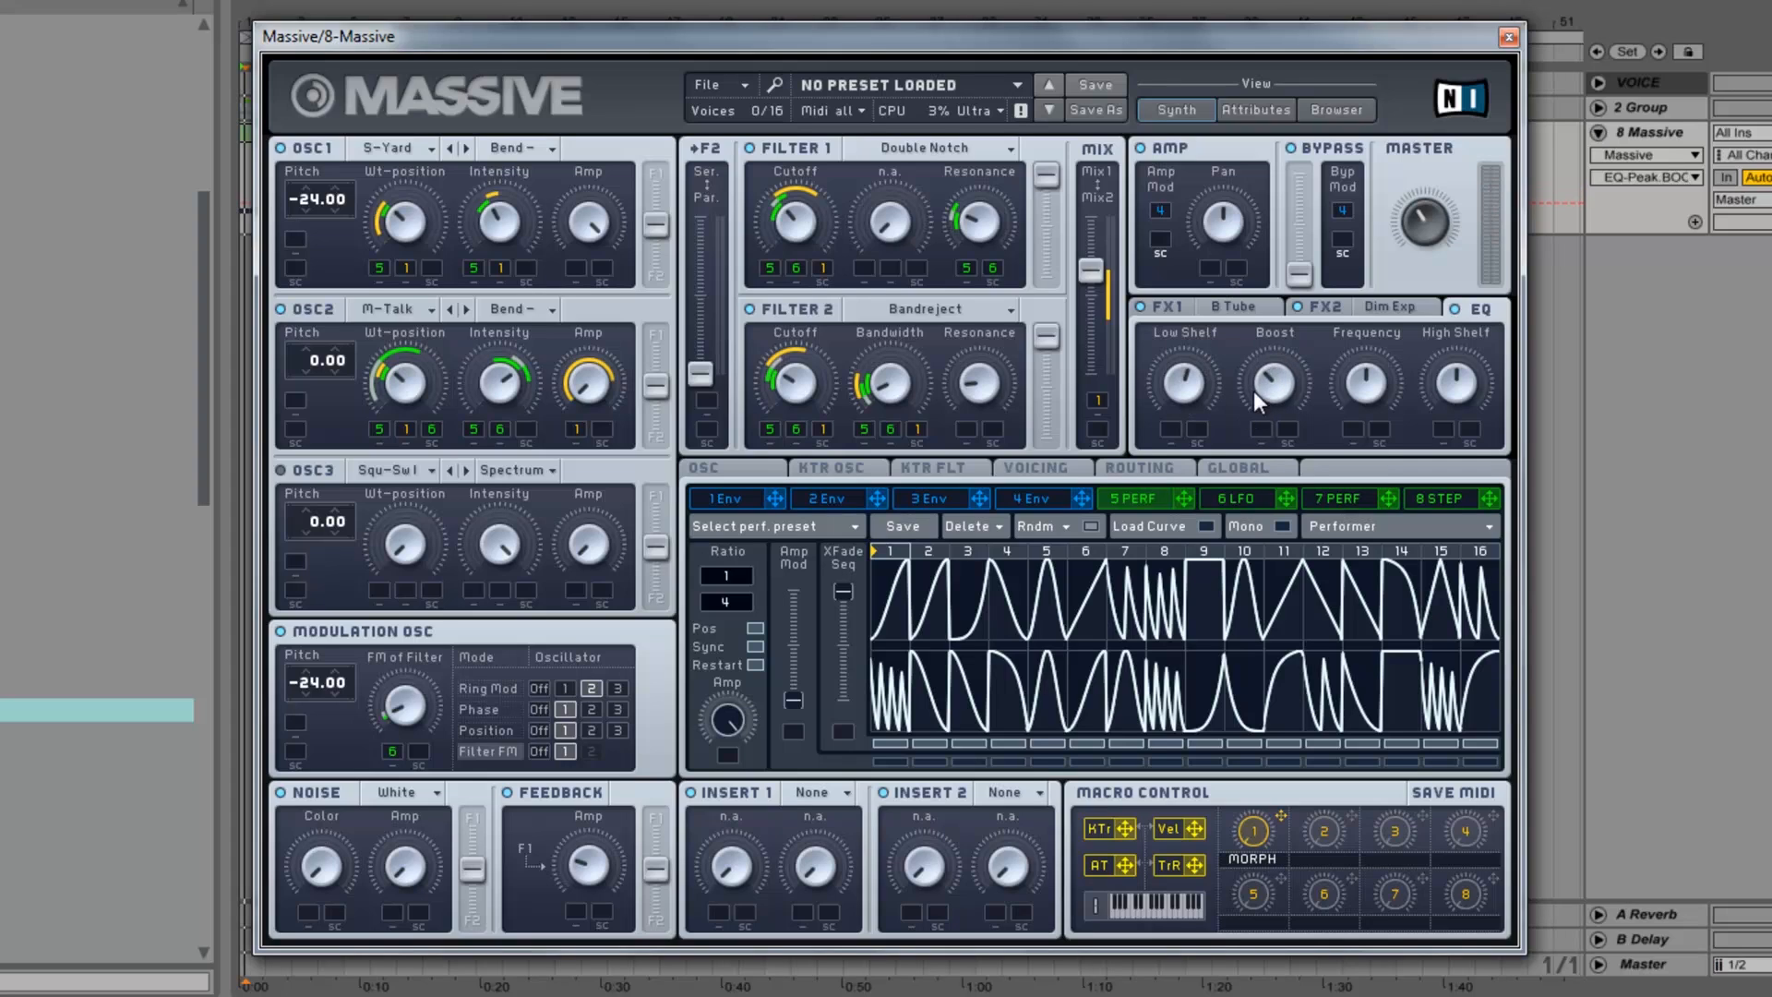
drag(1388, 369, 1327, 467)
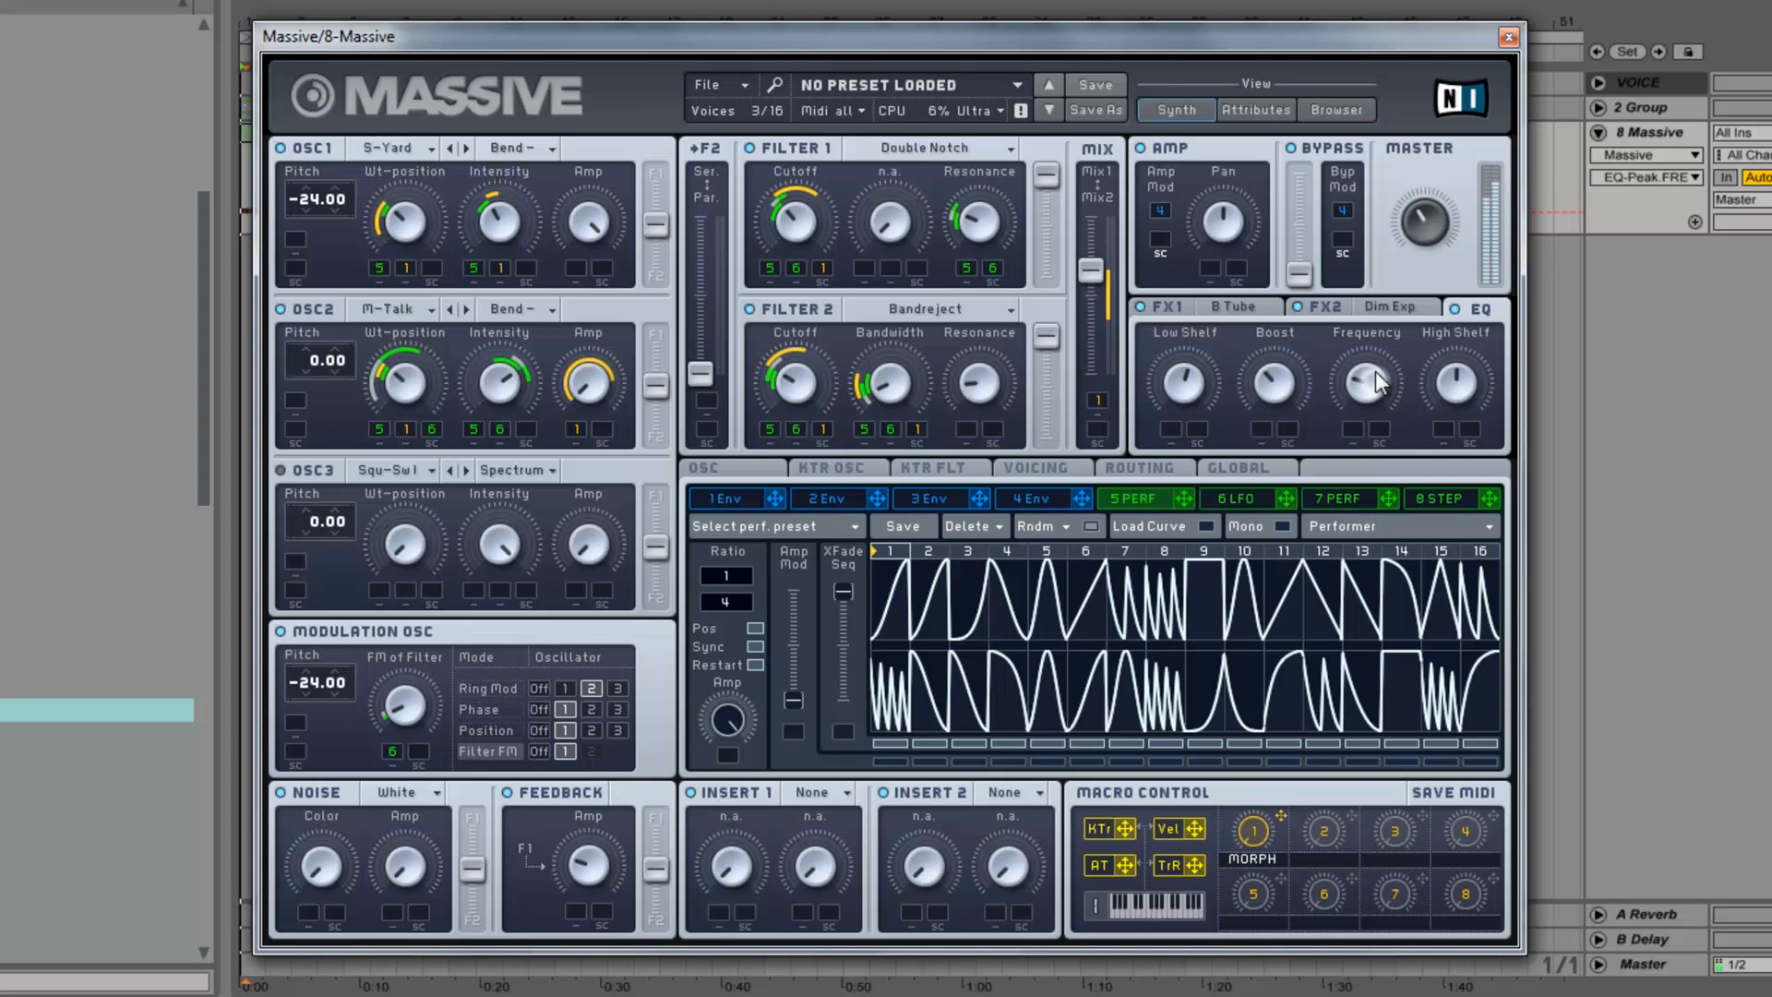
Assign 5 PERF and 6 LFO to the EQ frequency with short upward ranges and raise the high shelf slightly.
drag(1181, 496, 1366, 397)
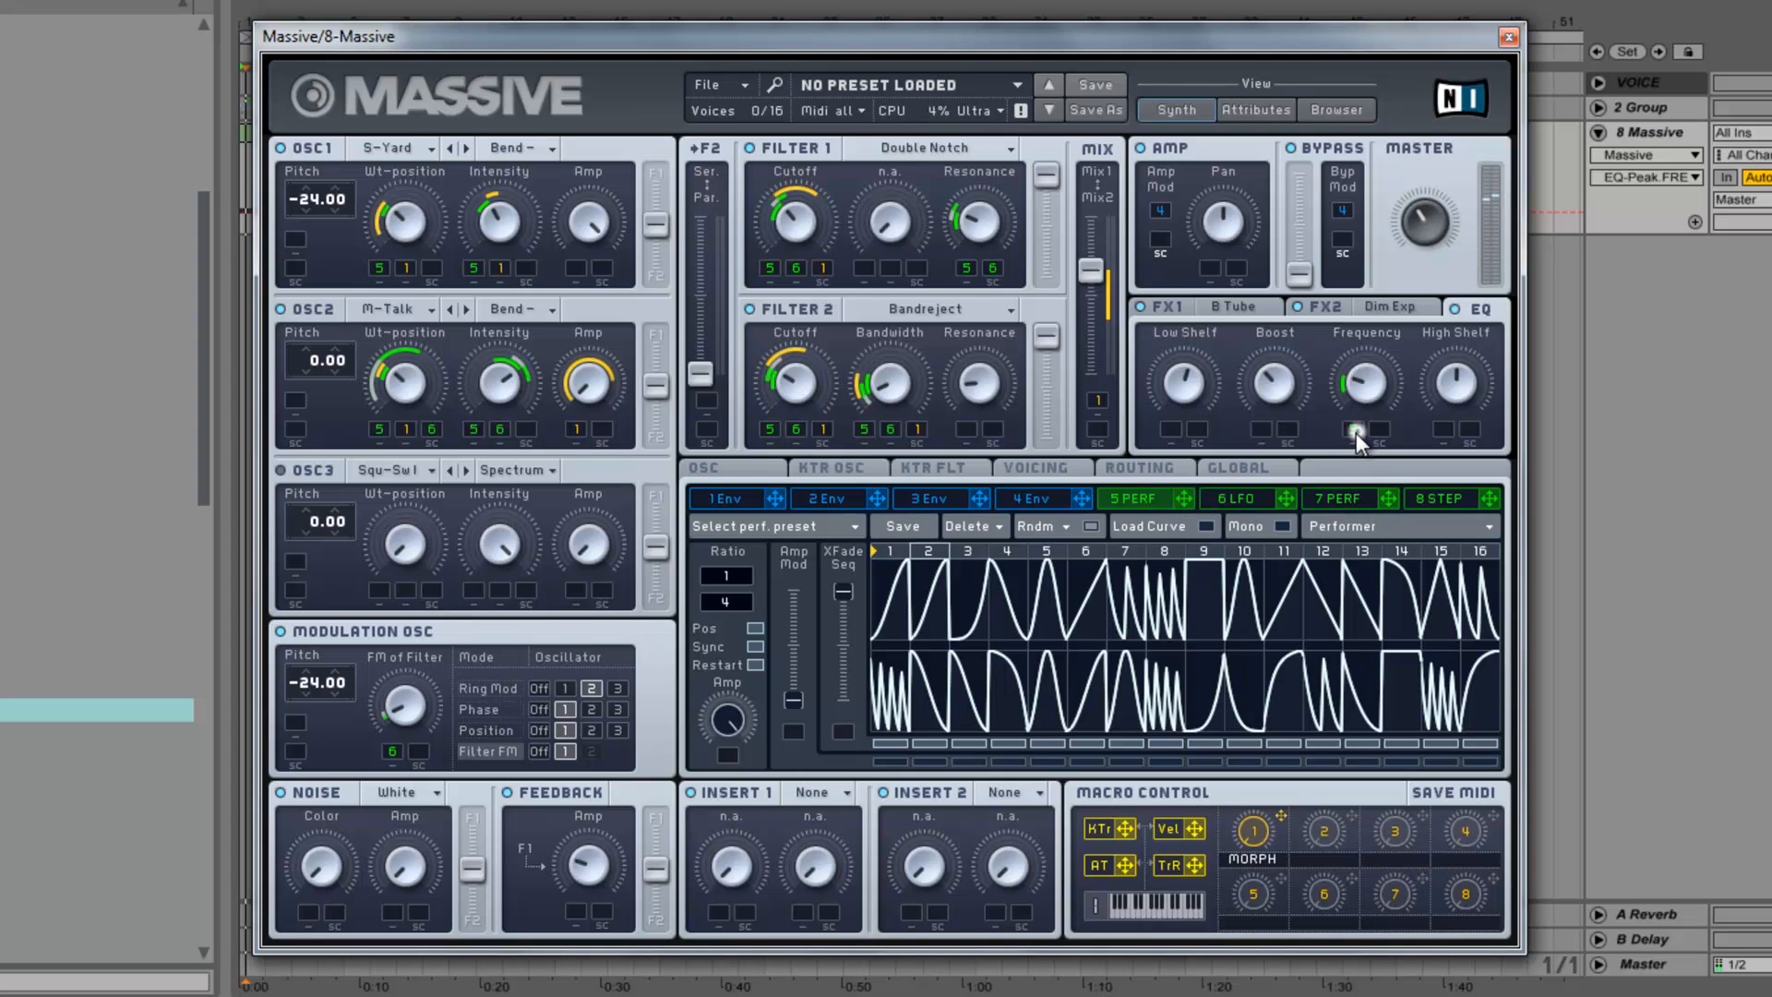
click(1252, 497)
drag(1285, 499, 1382, 427)
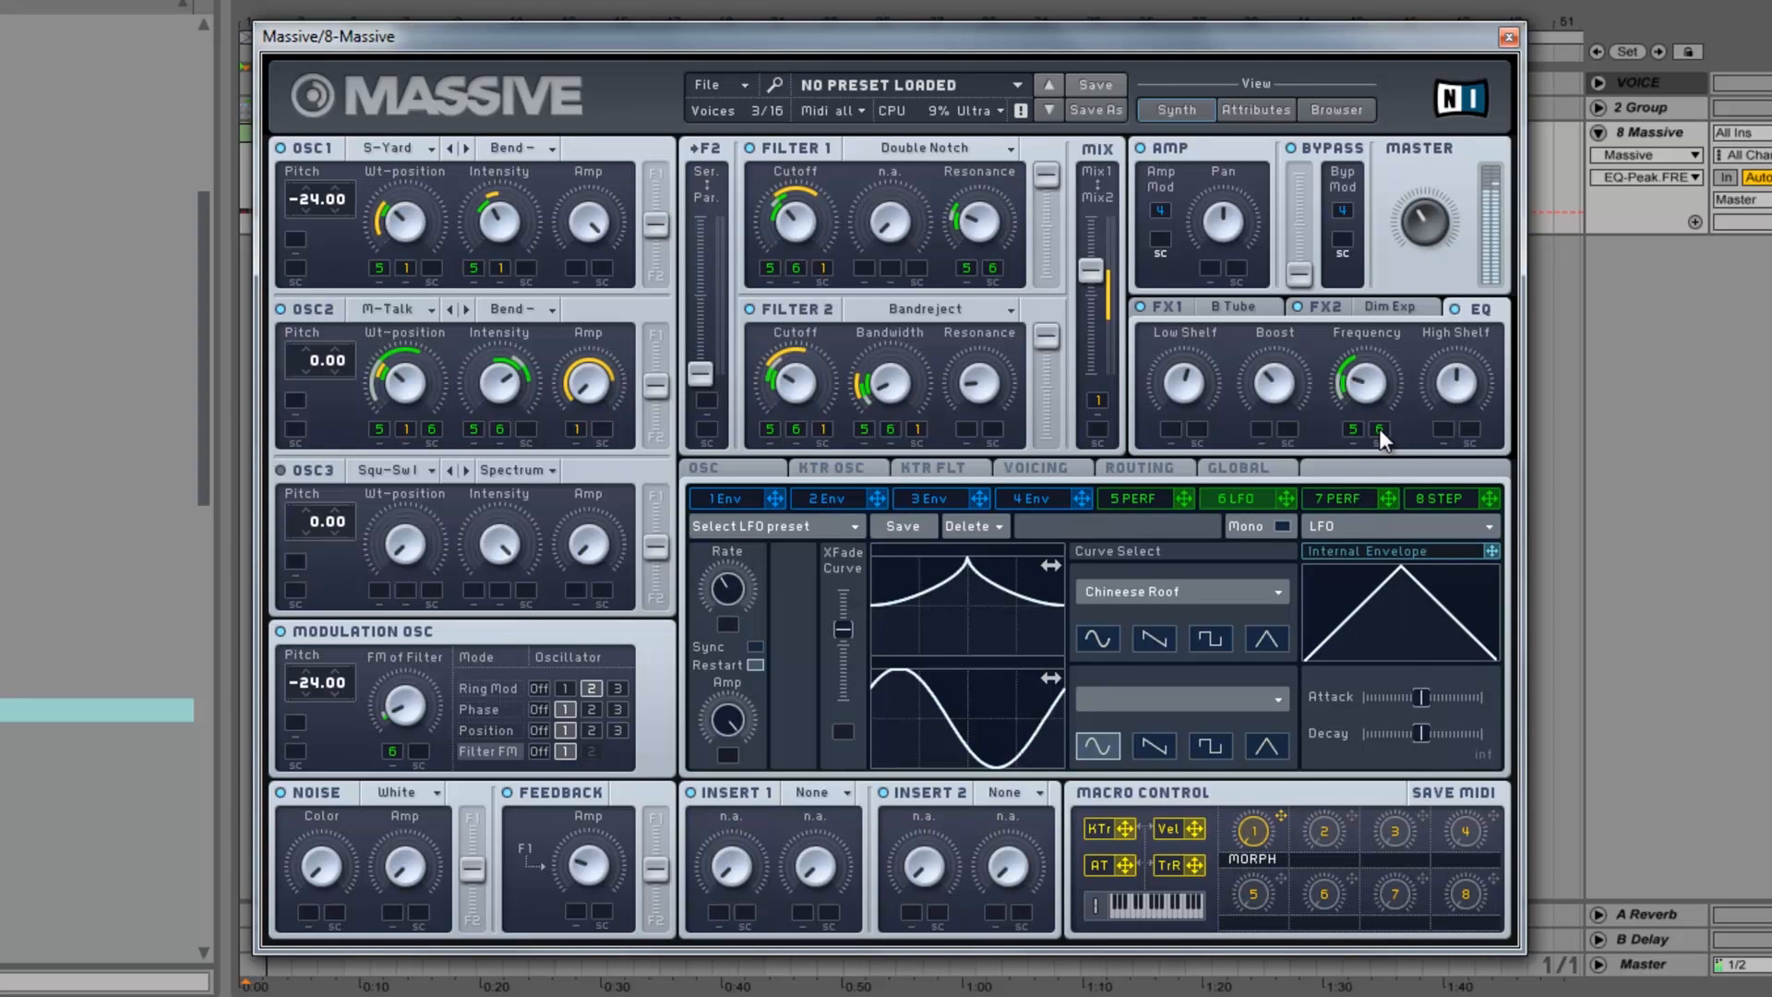
drag(1371, 391, 1368, 480)
click(1455, 383)
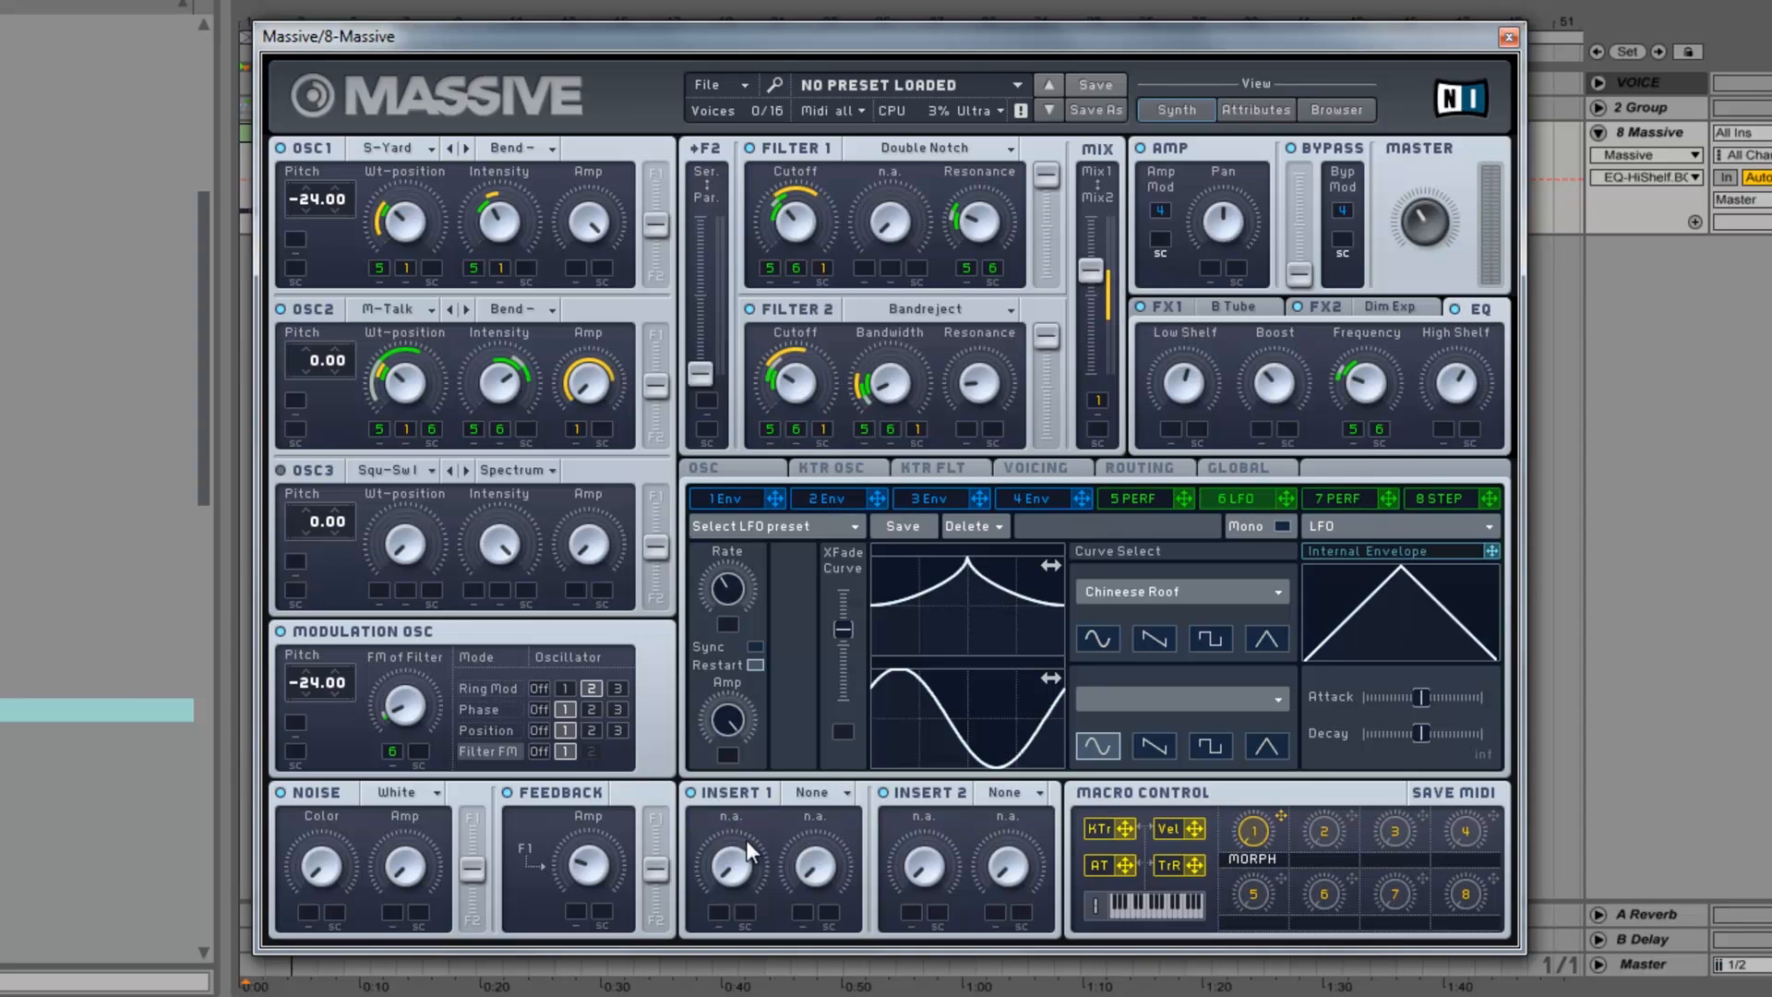
Load the Parabolic Shaper in Insert 1 with dry/wet and drive each at about a quarter.
click(739, 796)
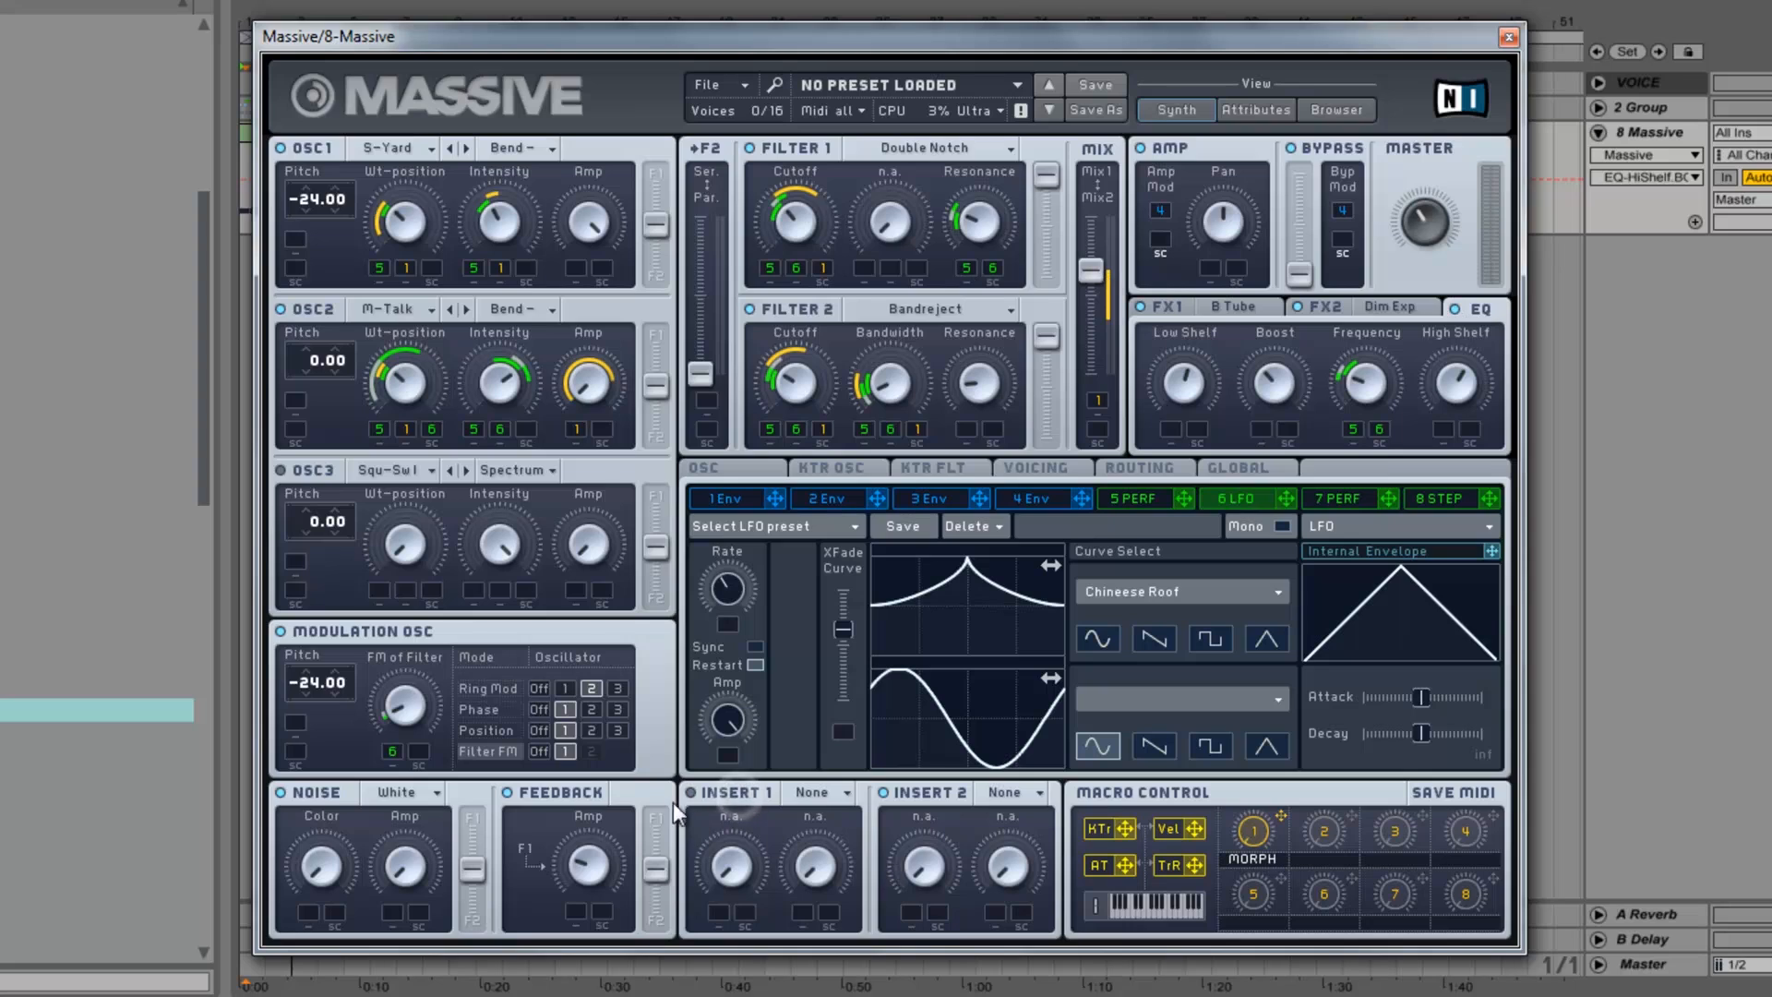
click(822, 795)
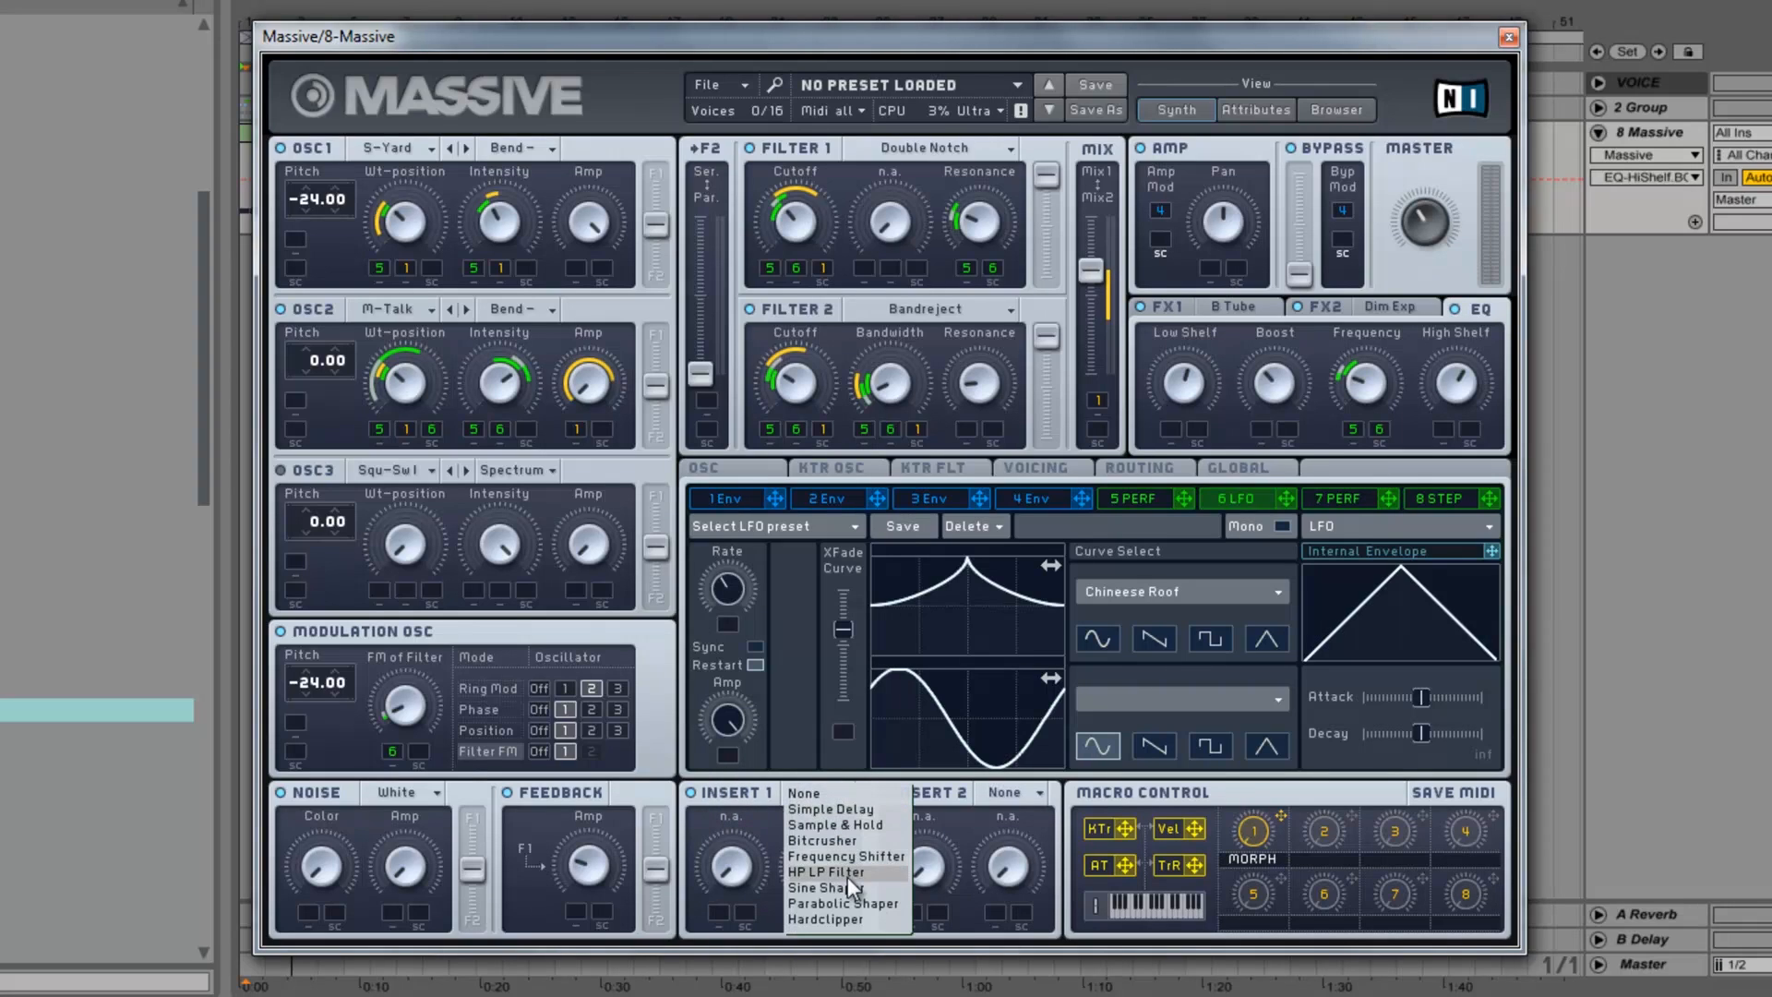
click(839, 902)
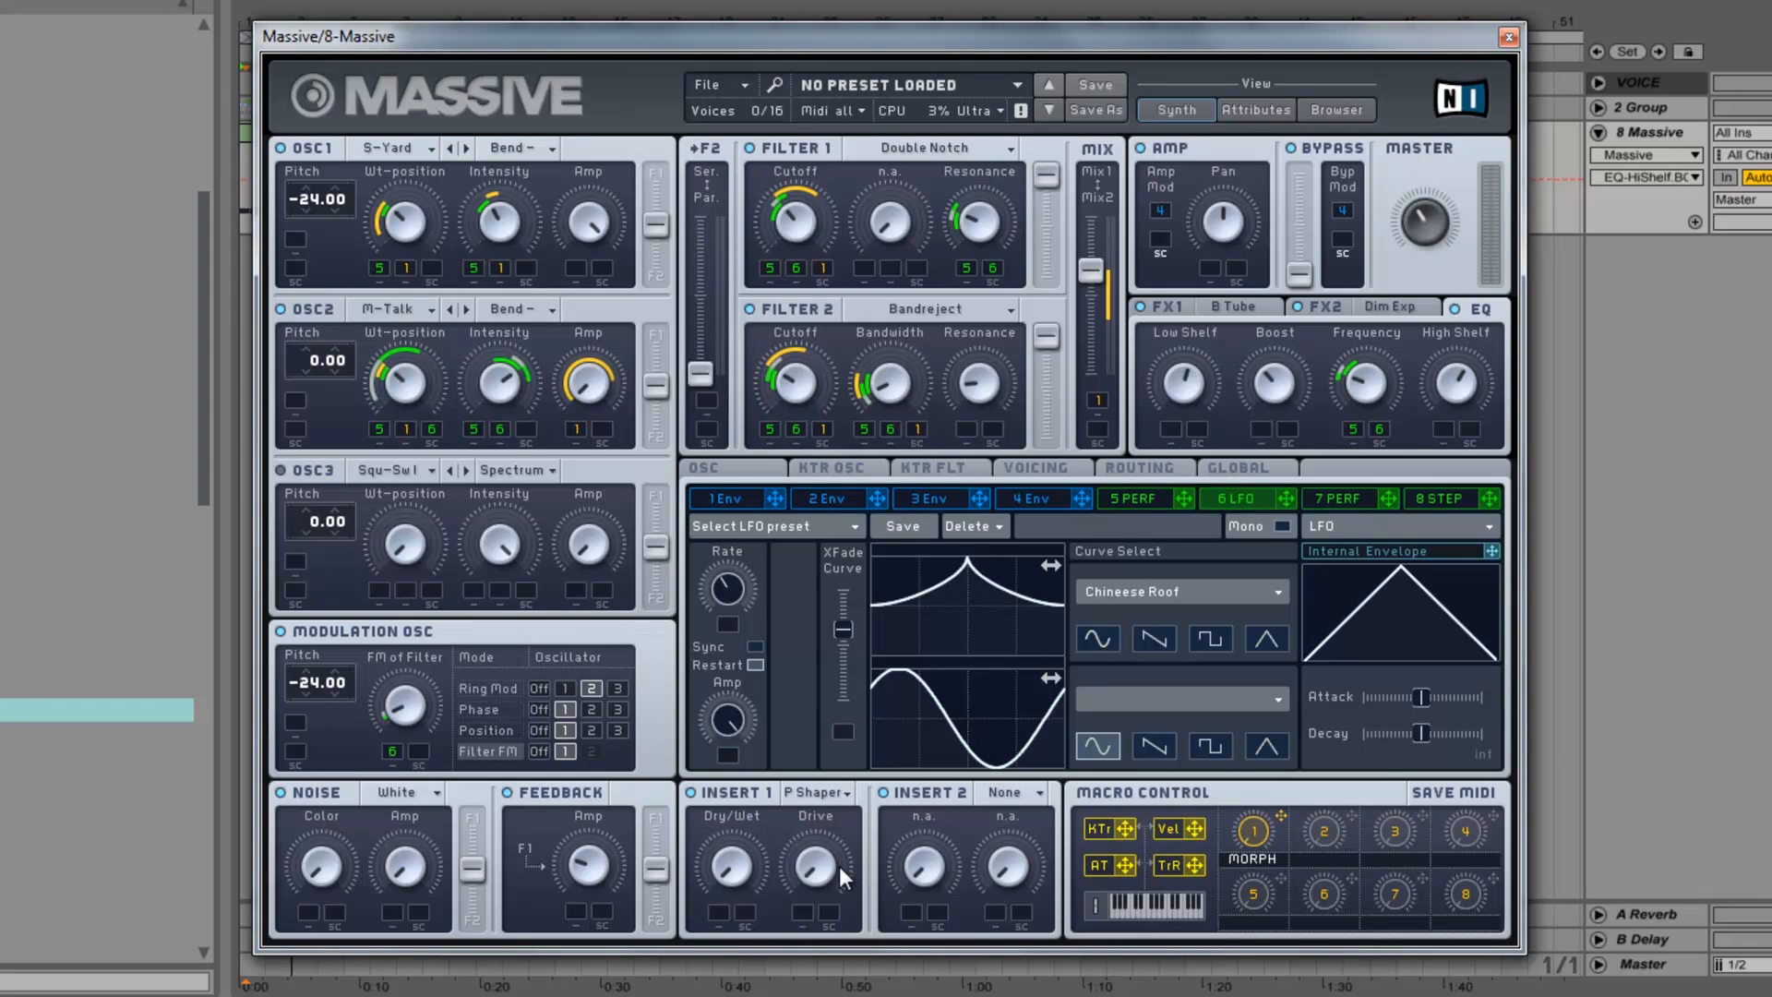
drag(738, 871, 742, 825)
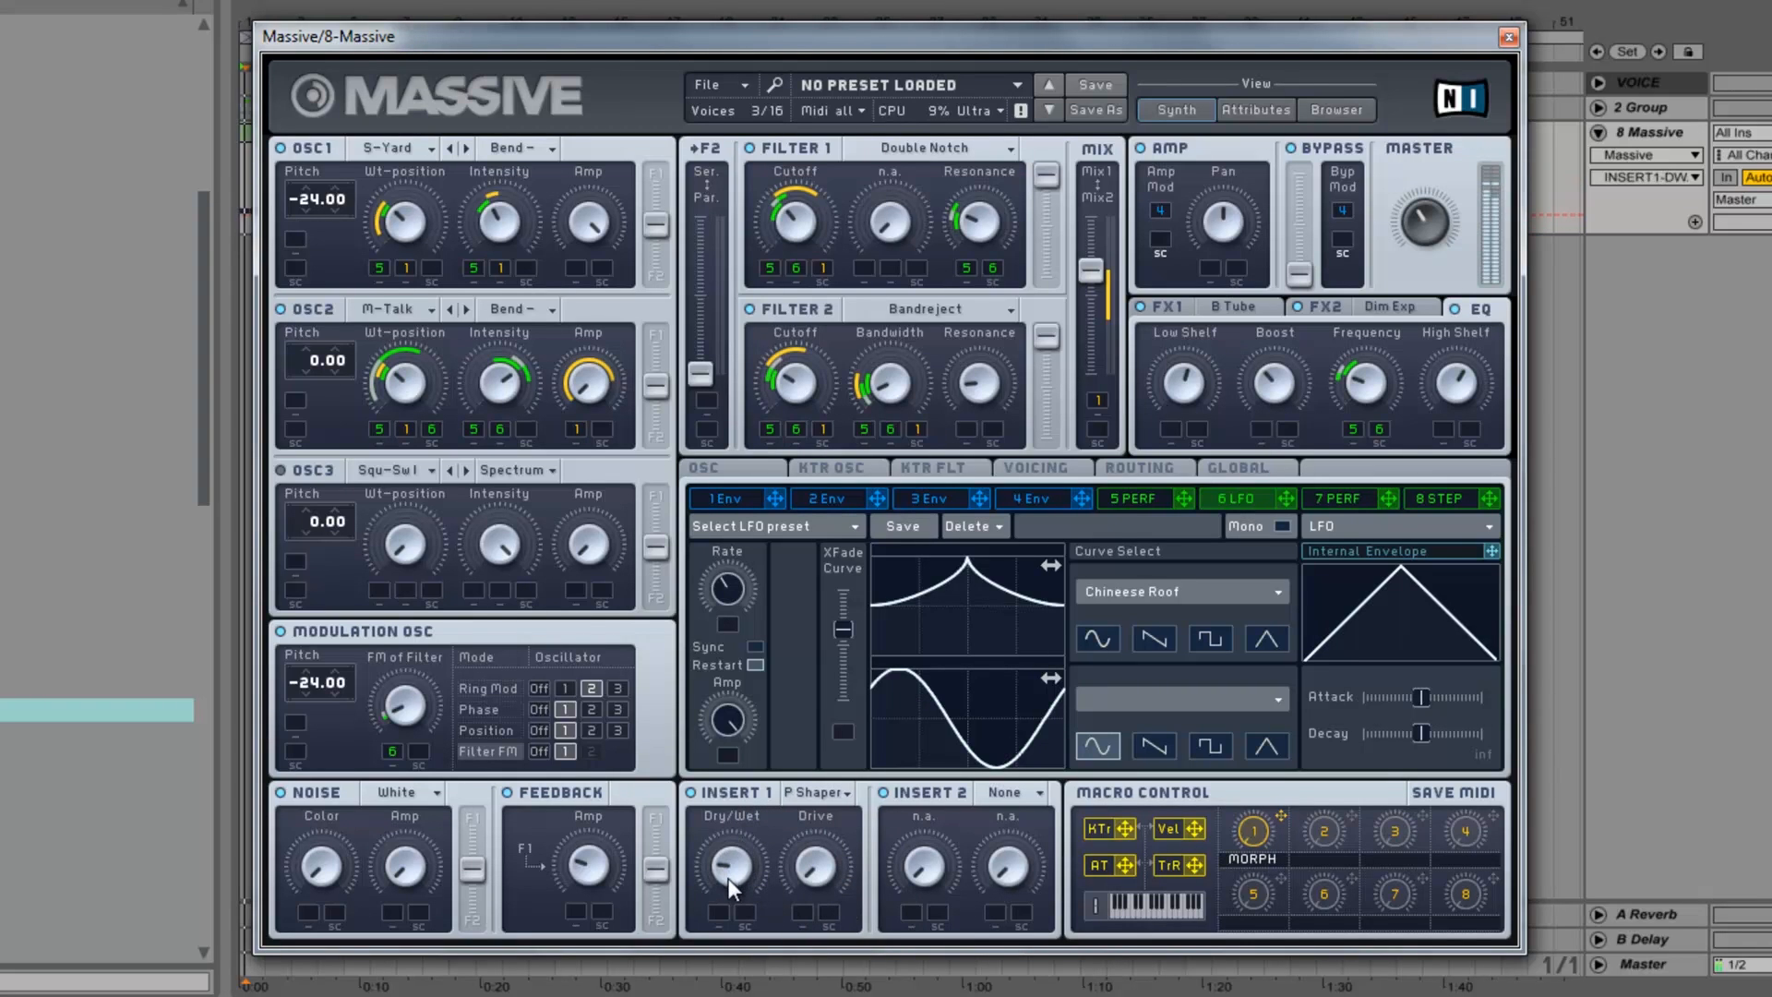
click(816, 832)
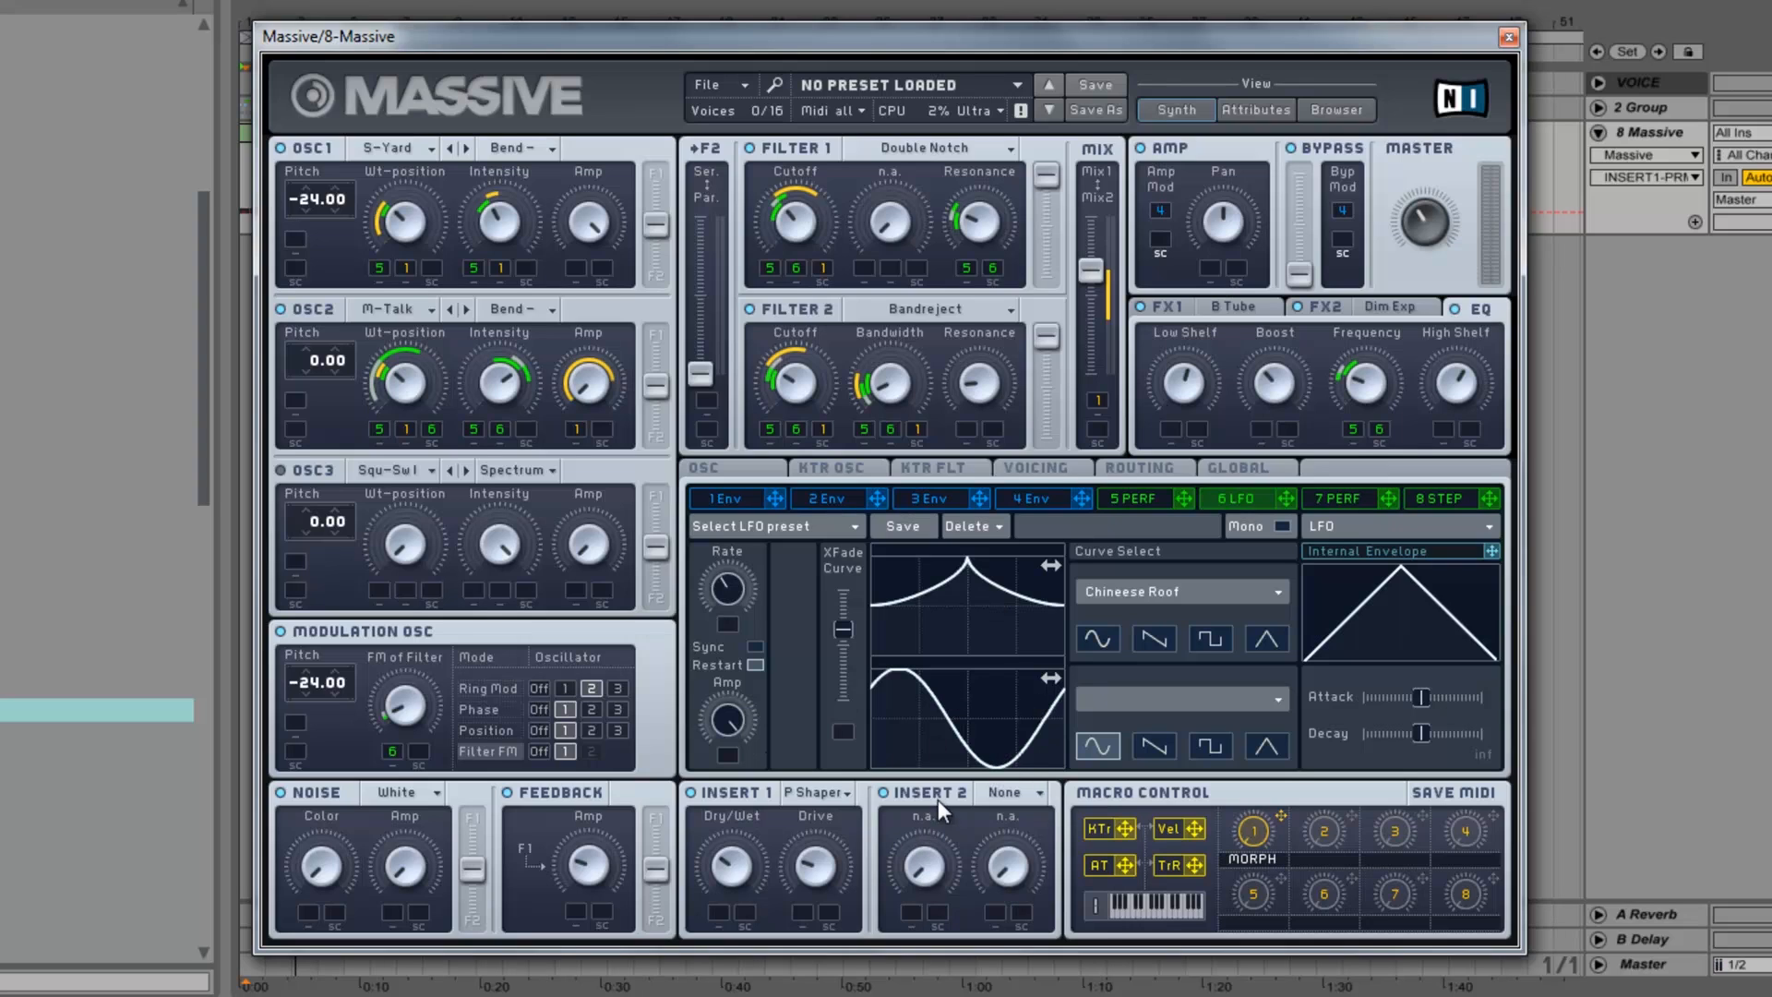
Load the Sine Shaper in Insert 2 with dry/wet at about a quarter and drive slightly higher, and audition MORPH.
click(1022, 791)
click(1011, 888)
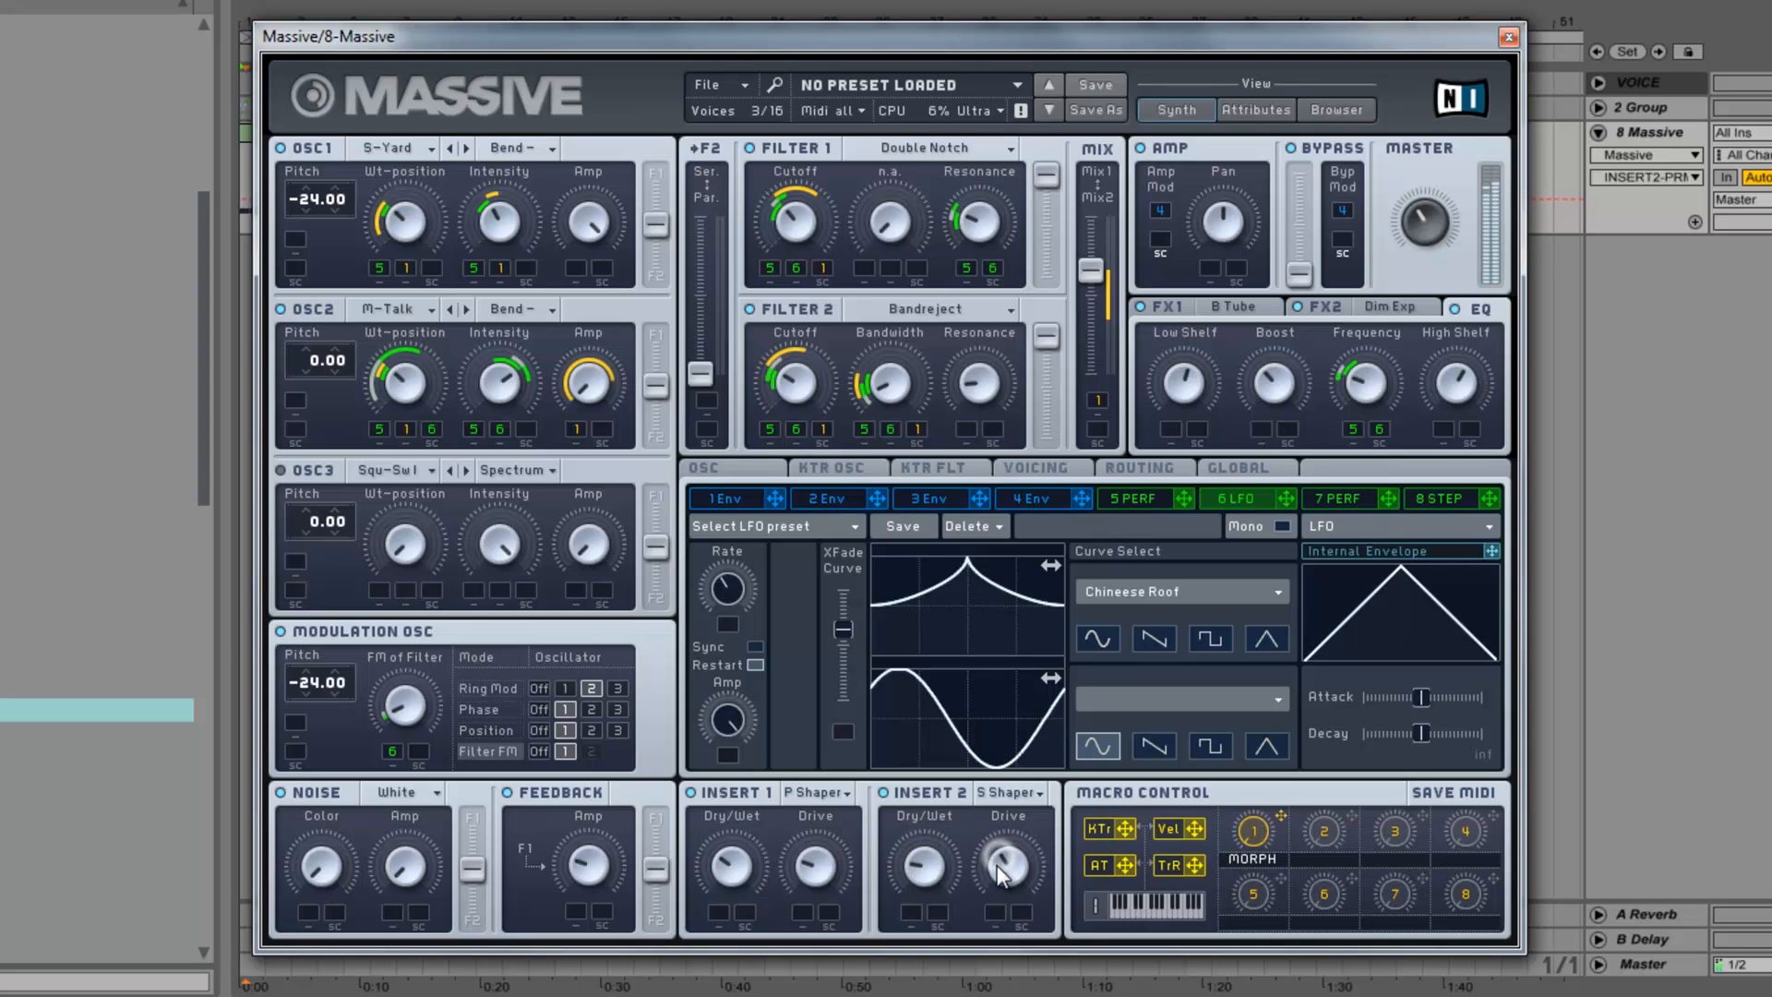
click(926, 865)
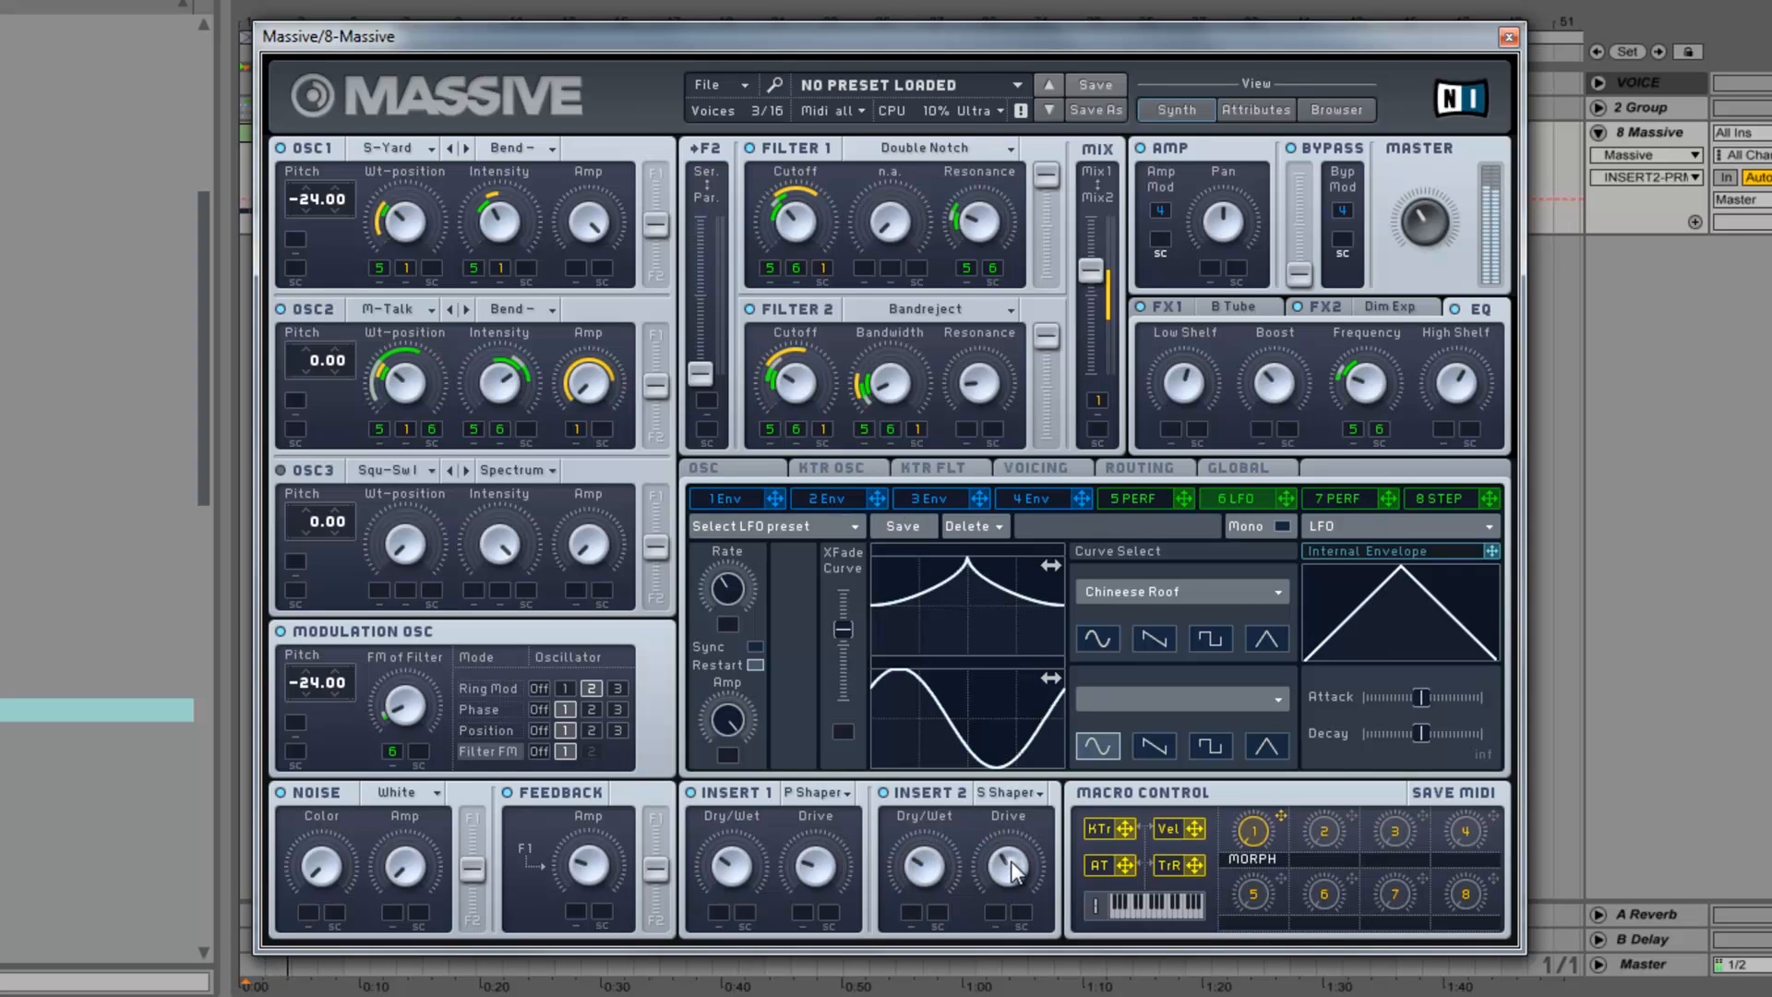
click(1251, 836)
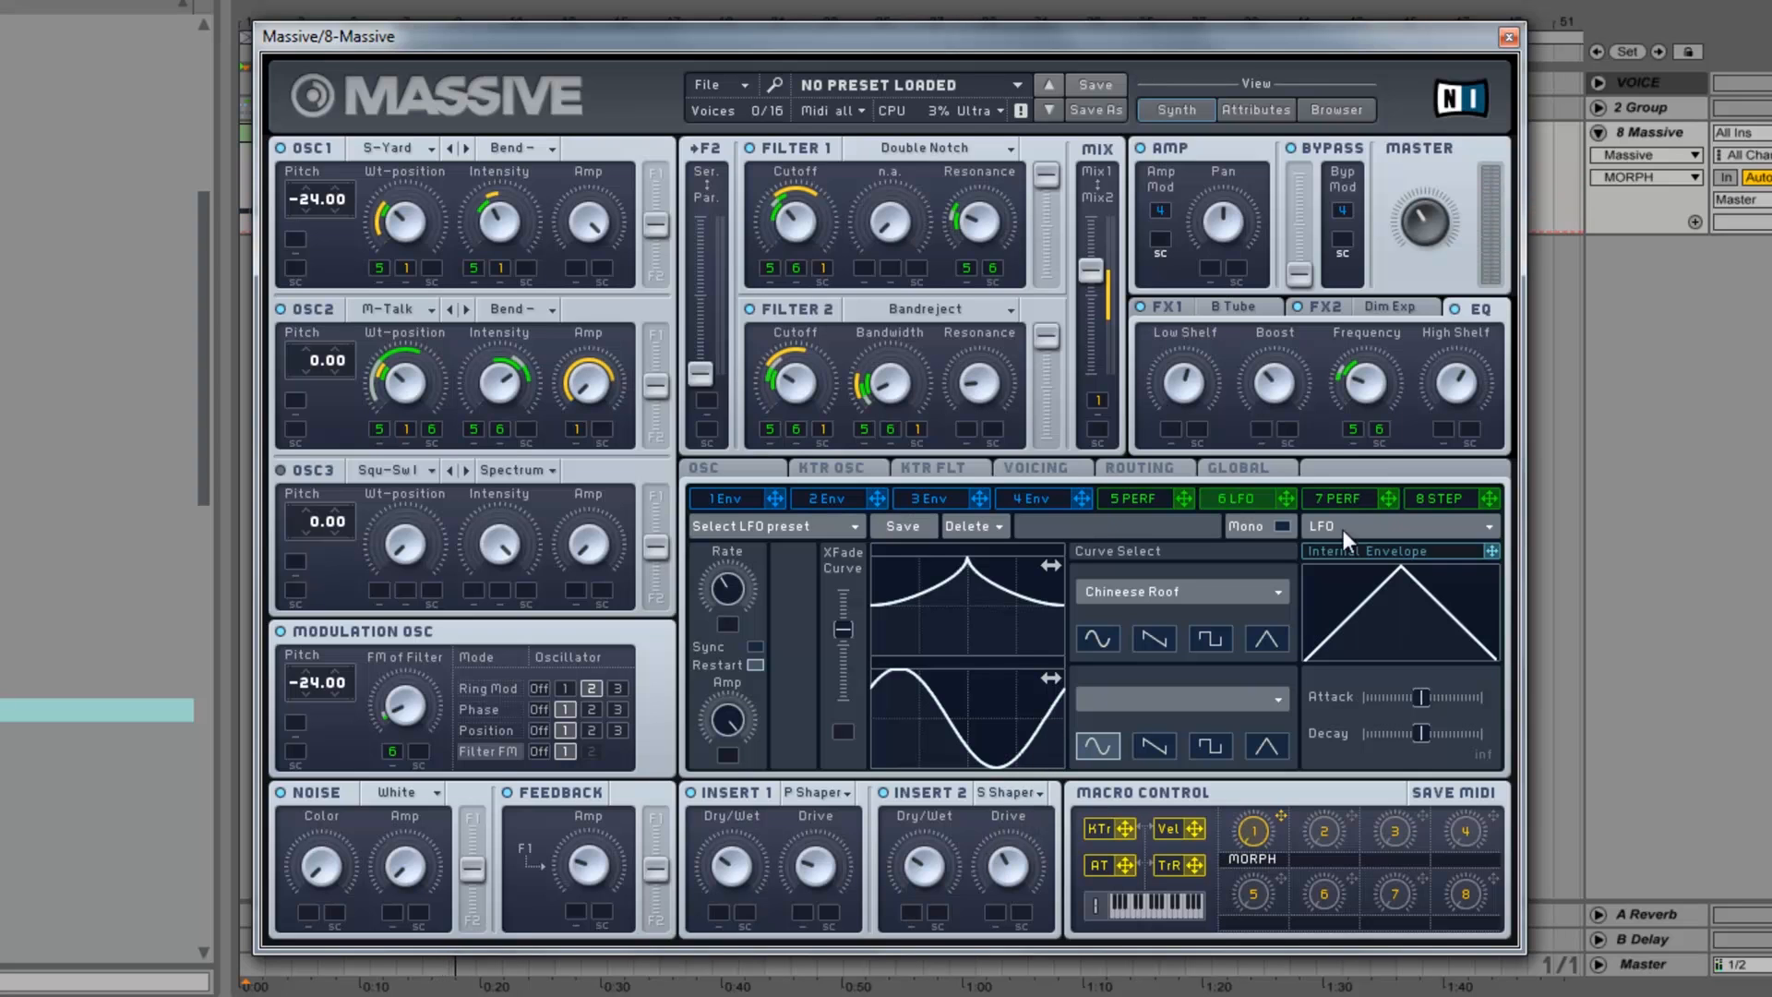
Close the Massive window and loop the eight-bar MIDI clip from bar 1 to bar 9.
click(1508, 39)
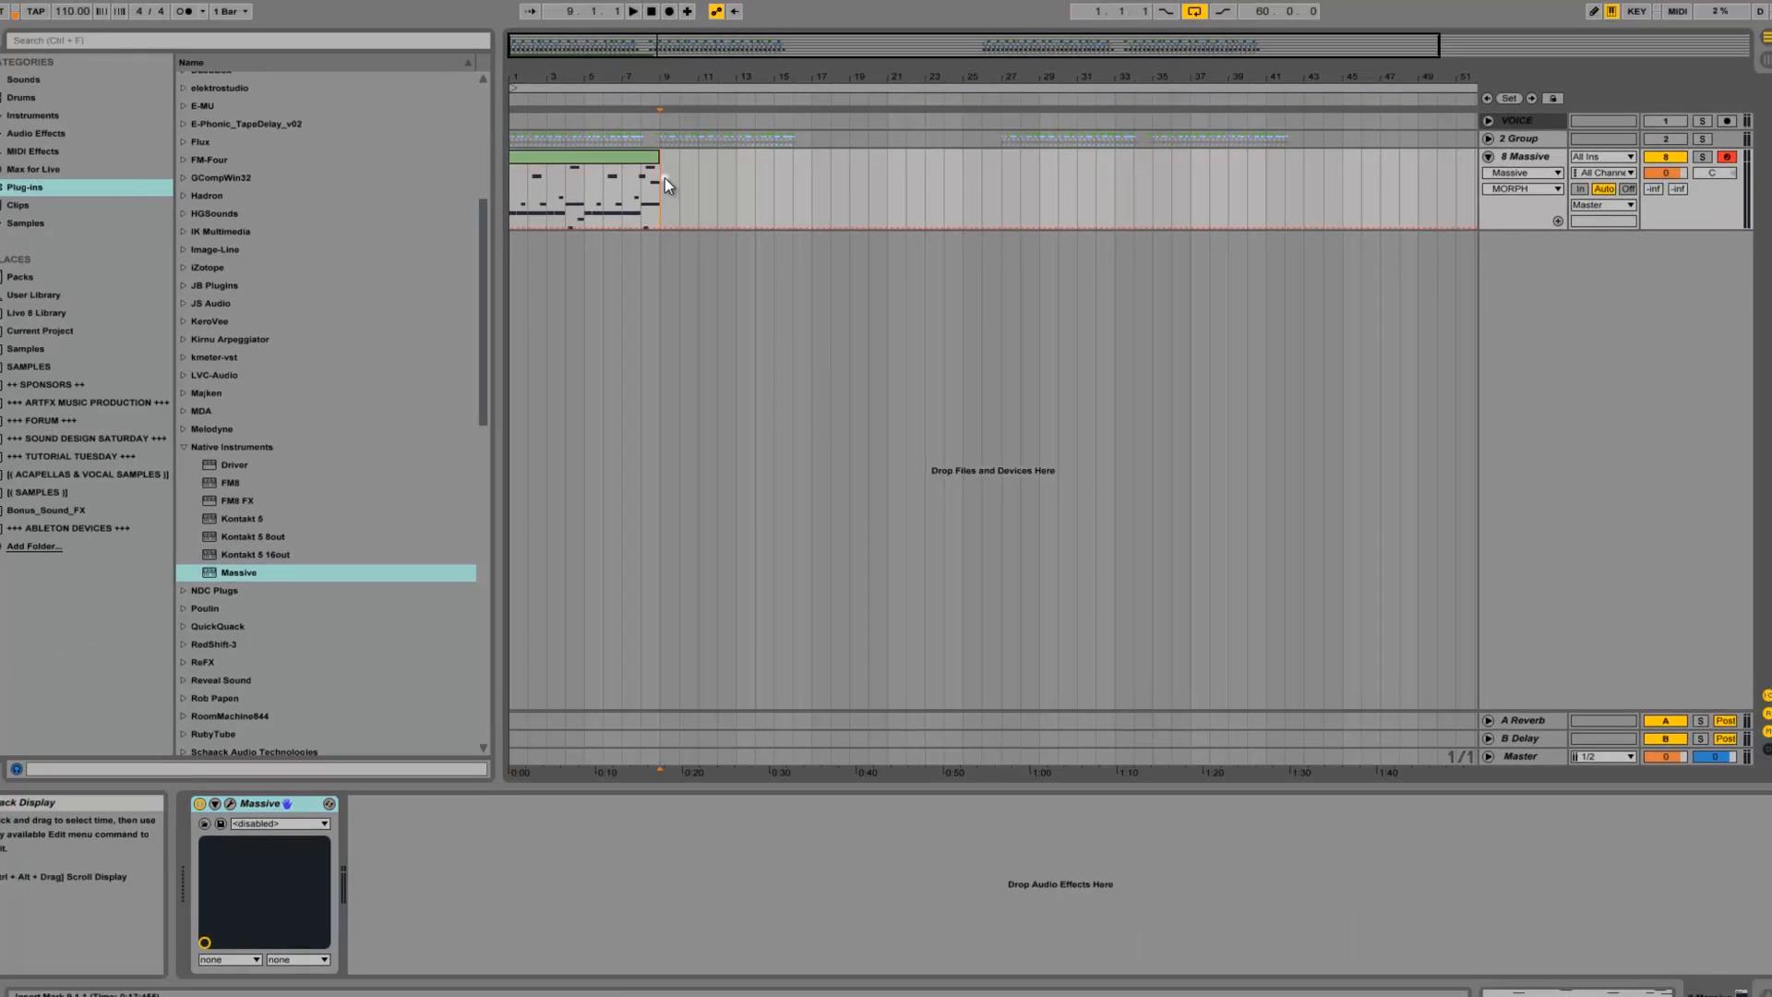
drag(491, 161, 294, 177)
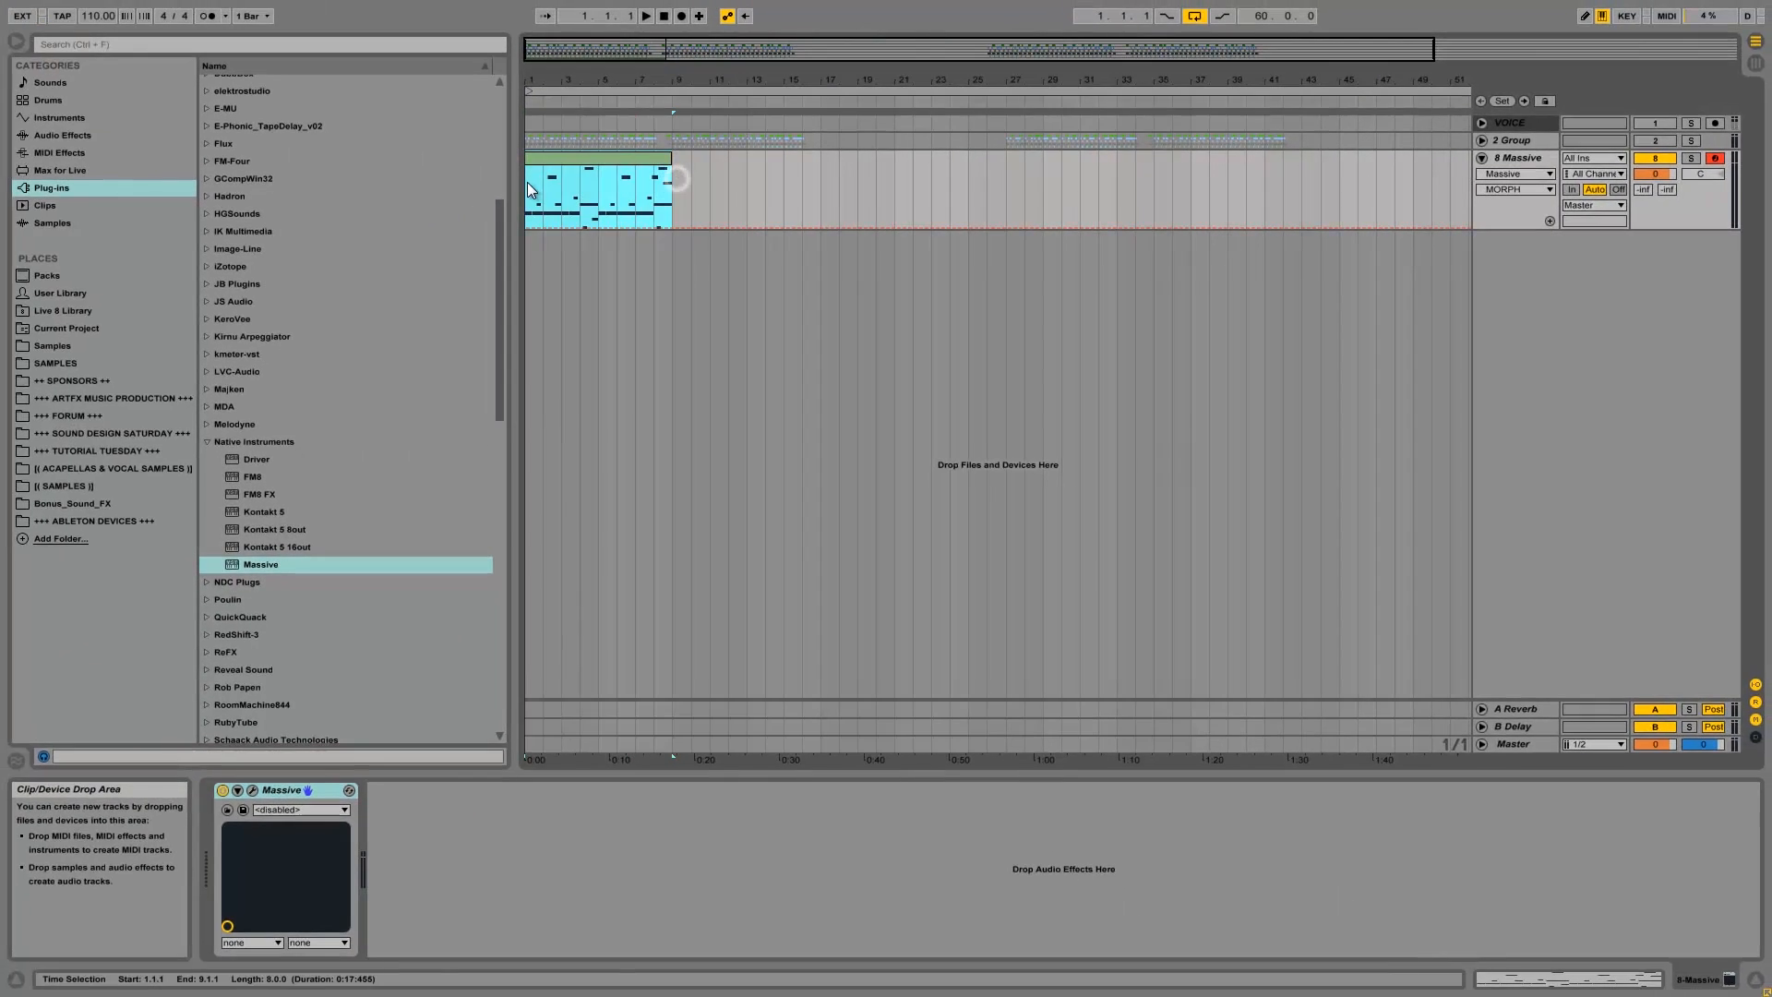
key(ctrl+l)
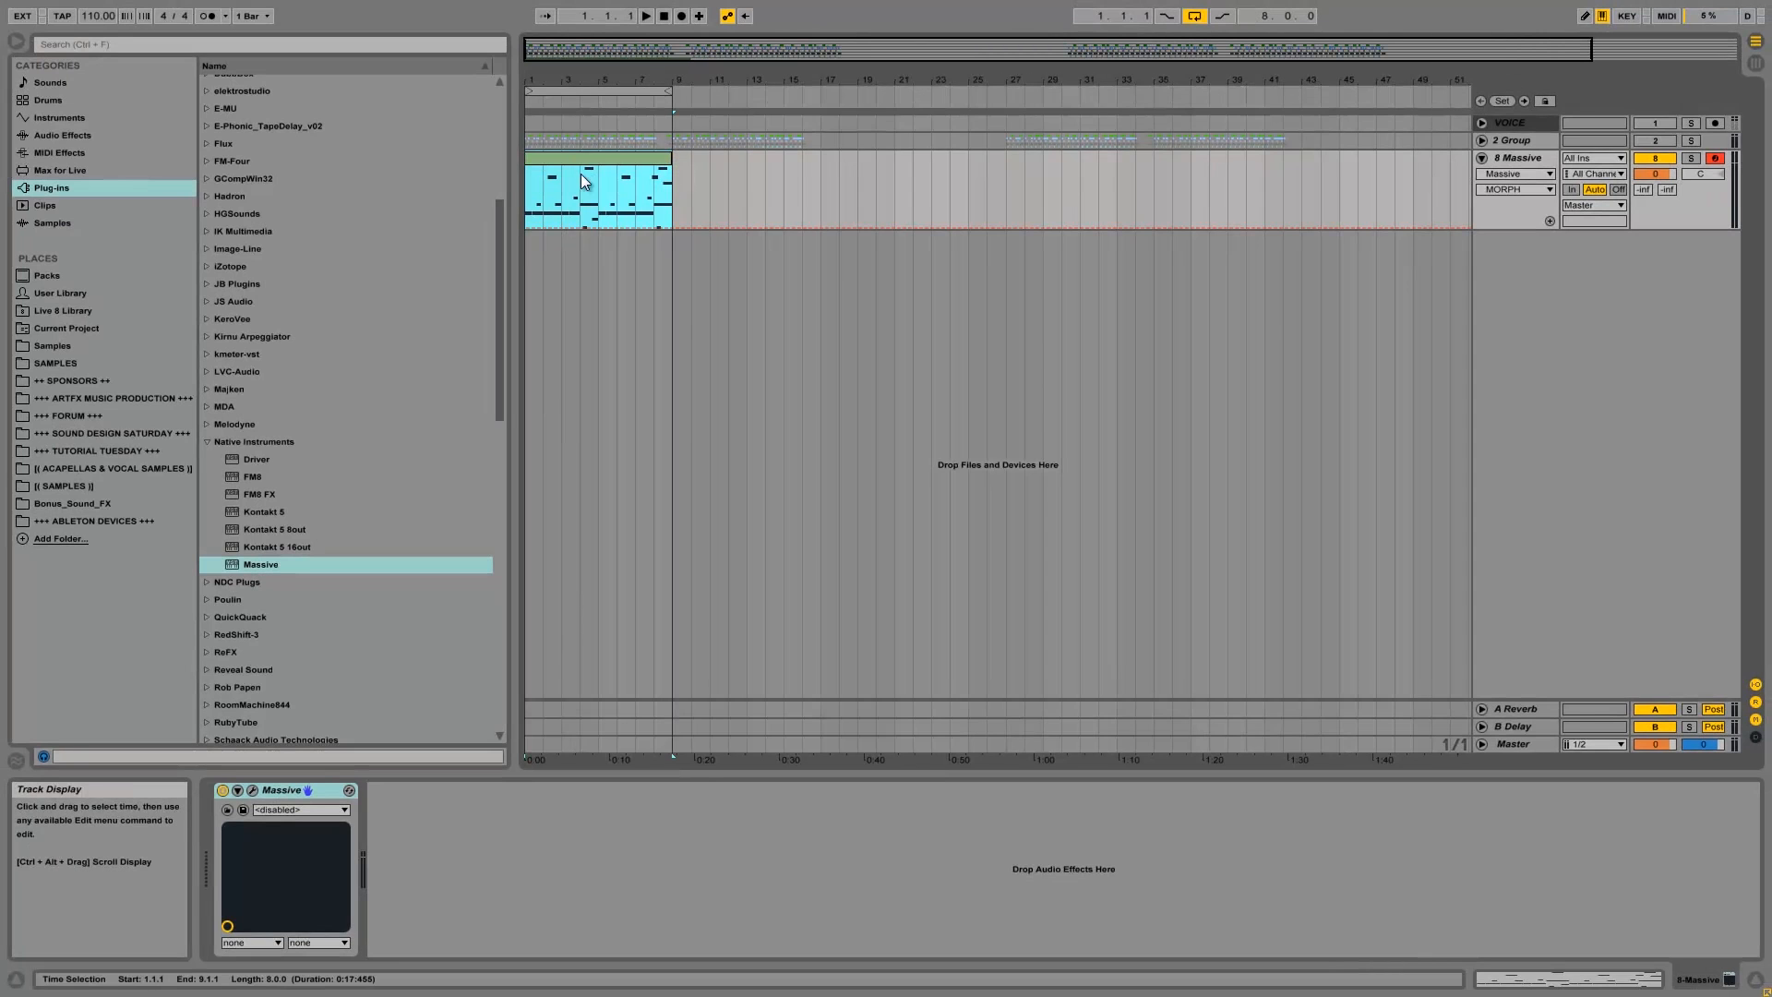
Group Massive into an Instrument Rack and show the rack's chain list.
click(284, 792)
key(ctrl+g)
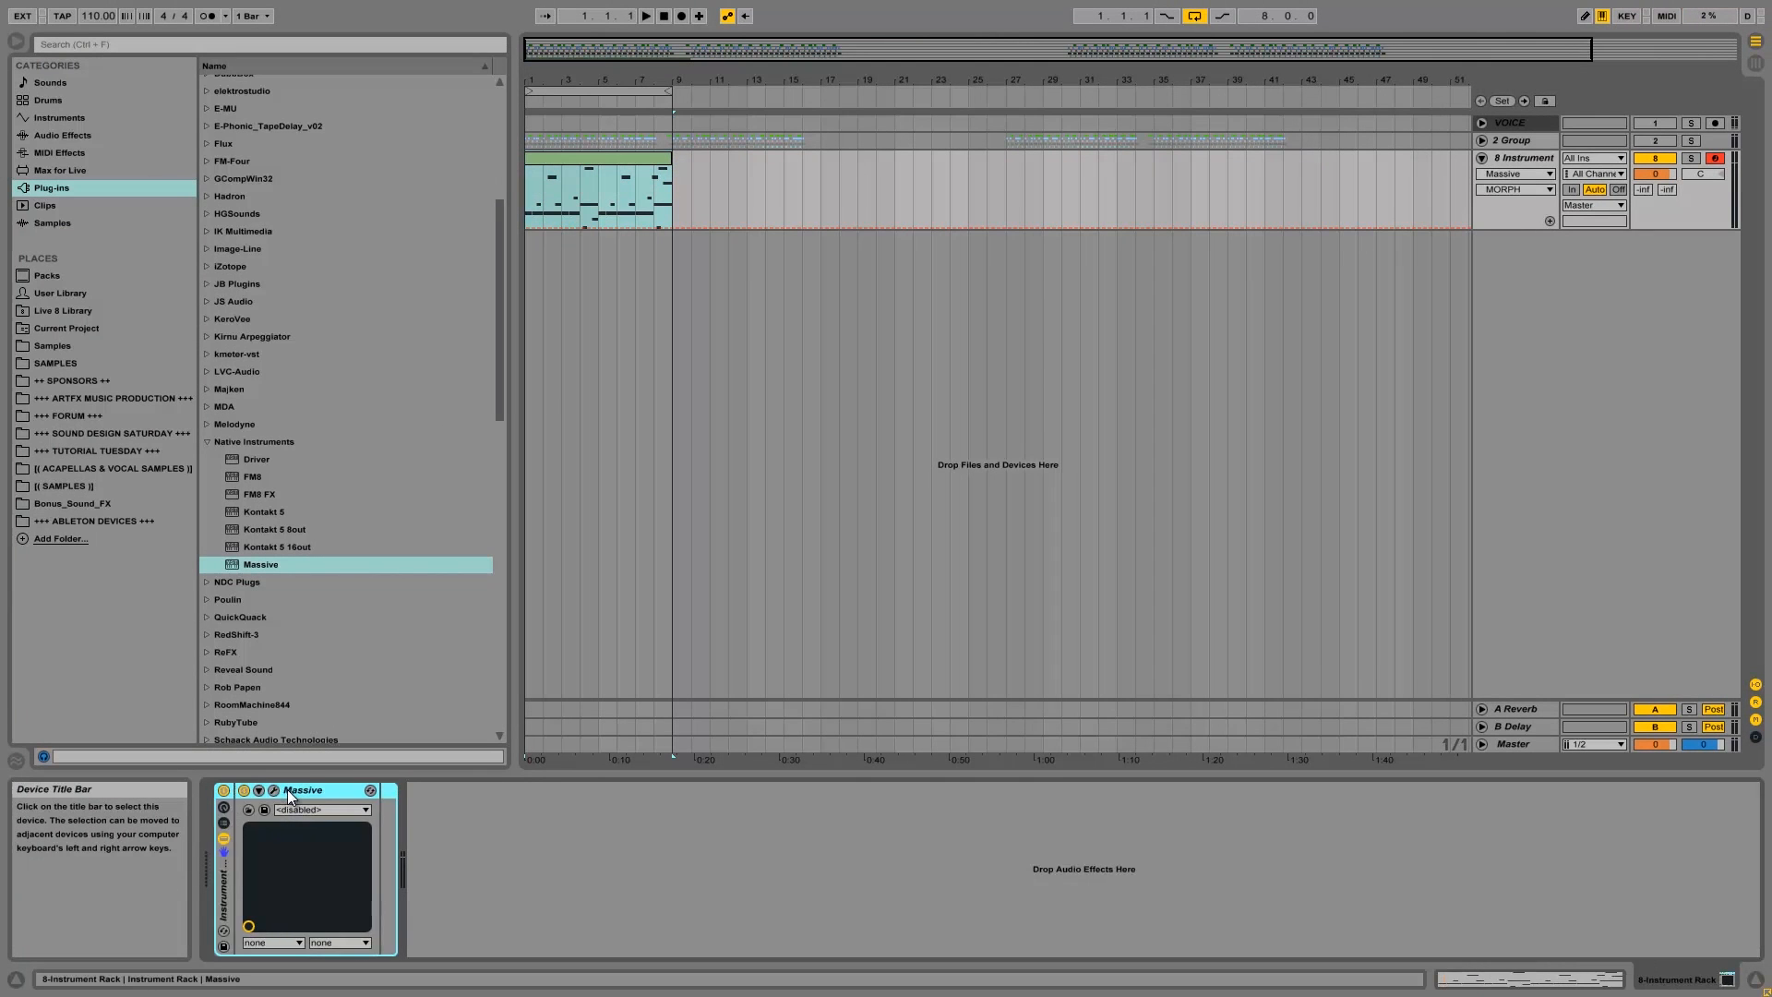
click(225, 822)
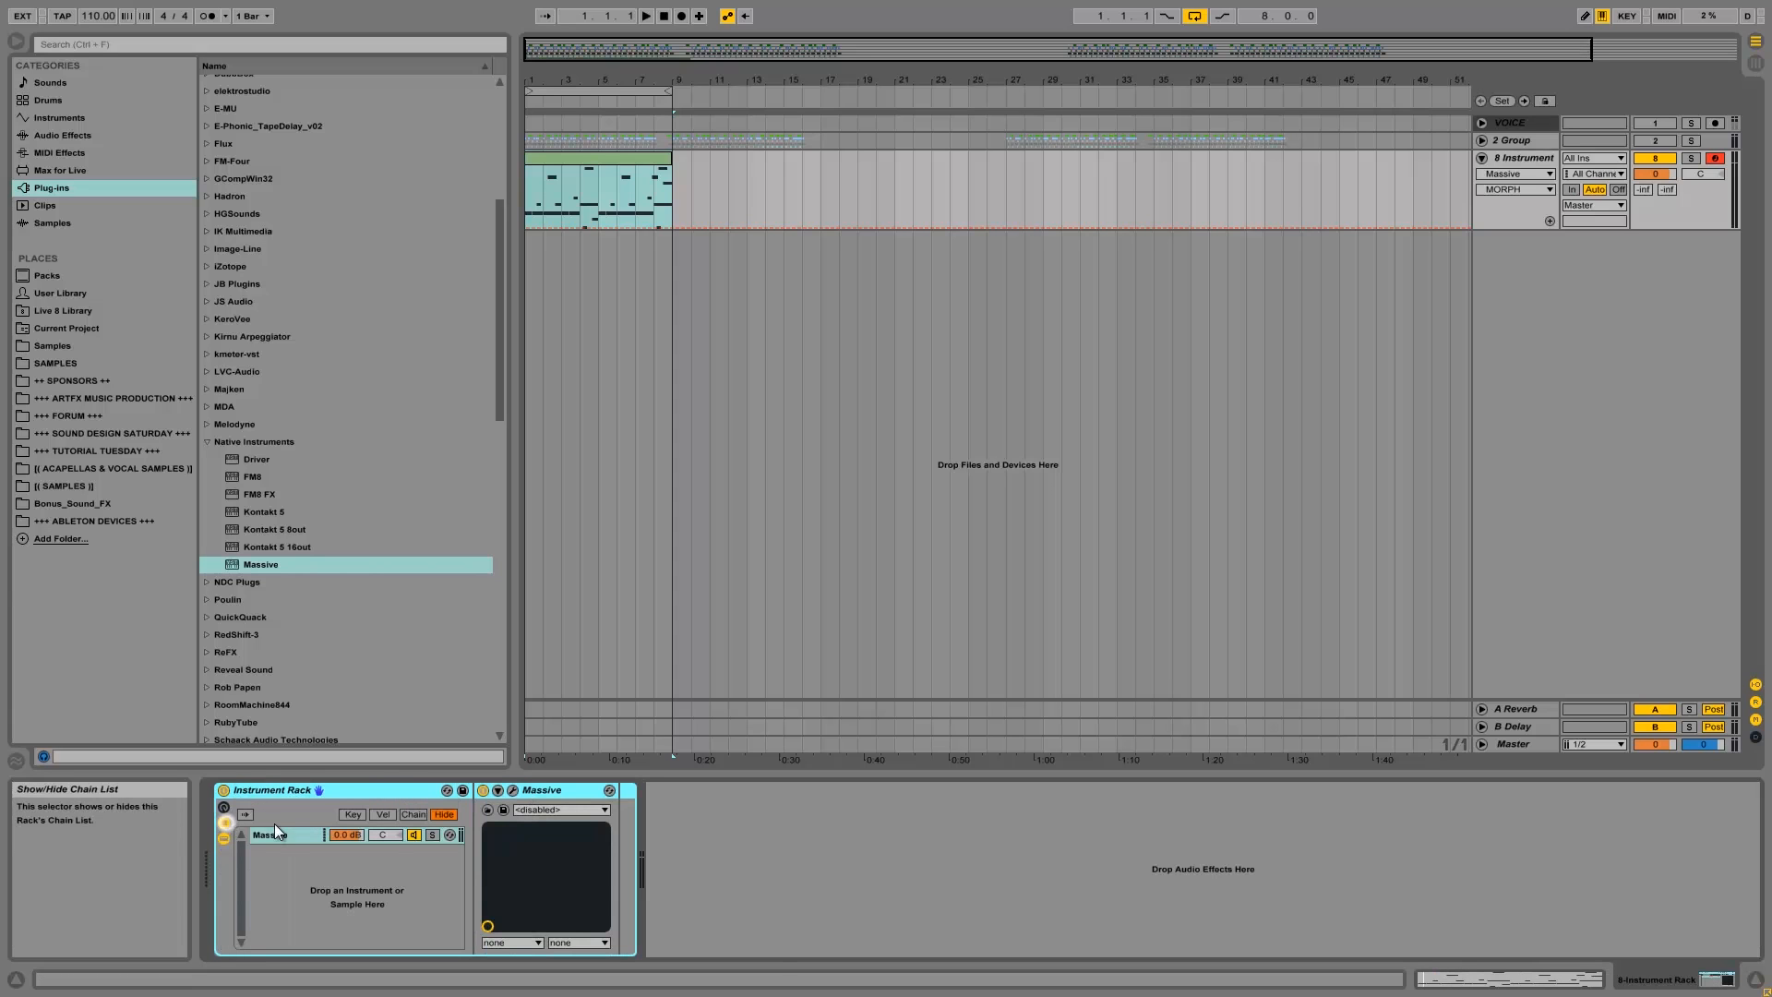
Add EQ Eight after Massive and make band 1 a high-pass filter at about 224 Hz while the loop plays.
click(63, 135)
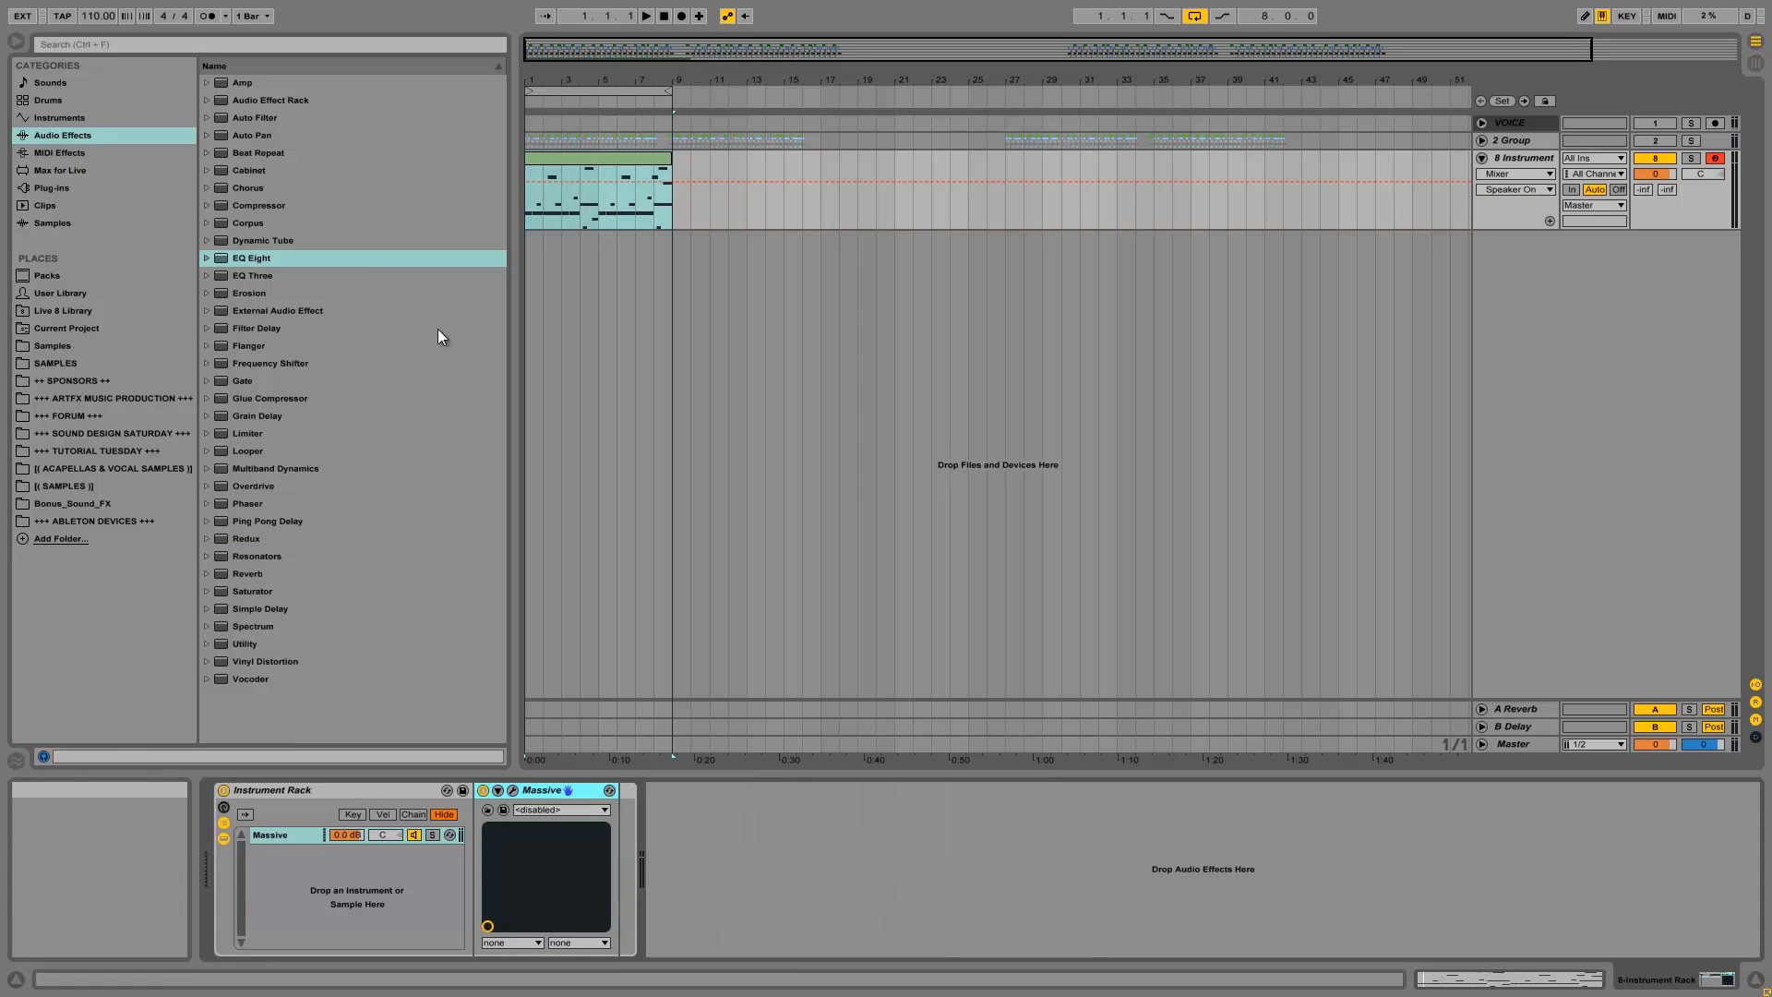
drag(249, 259, 618, 840)
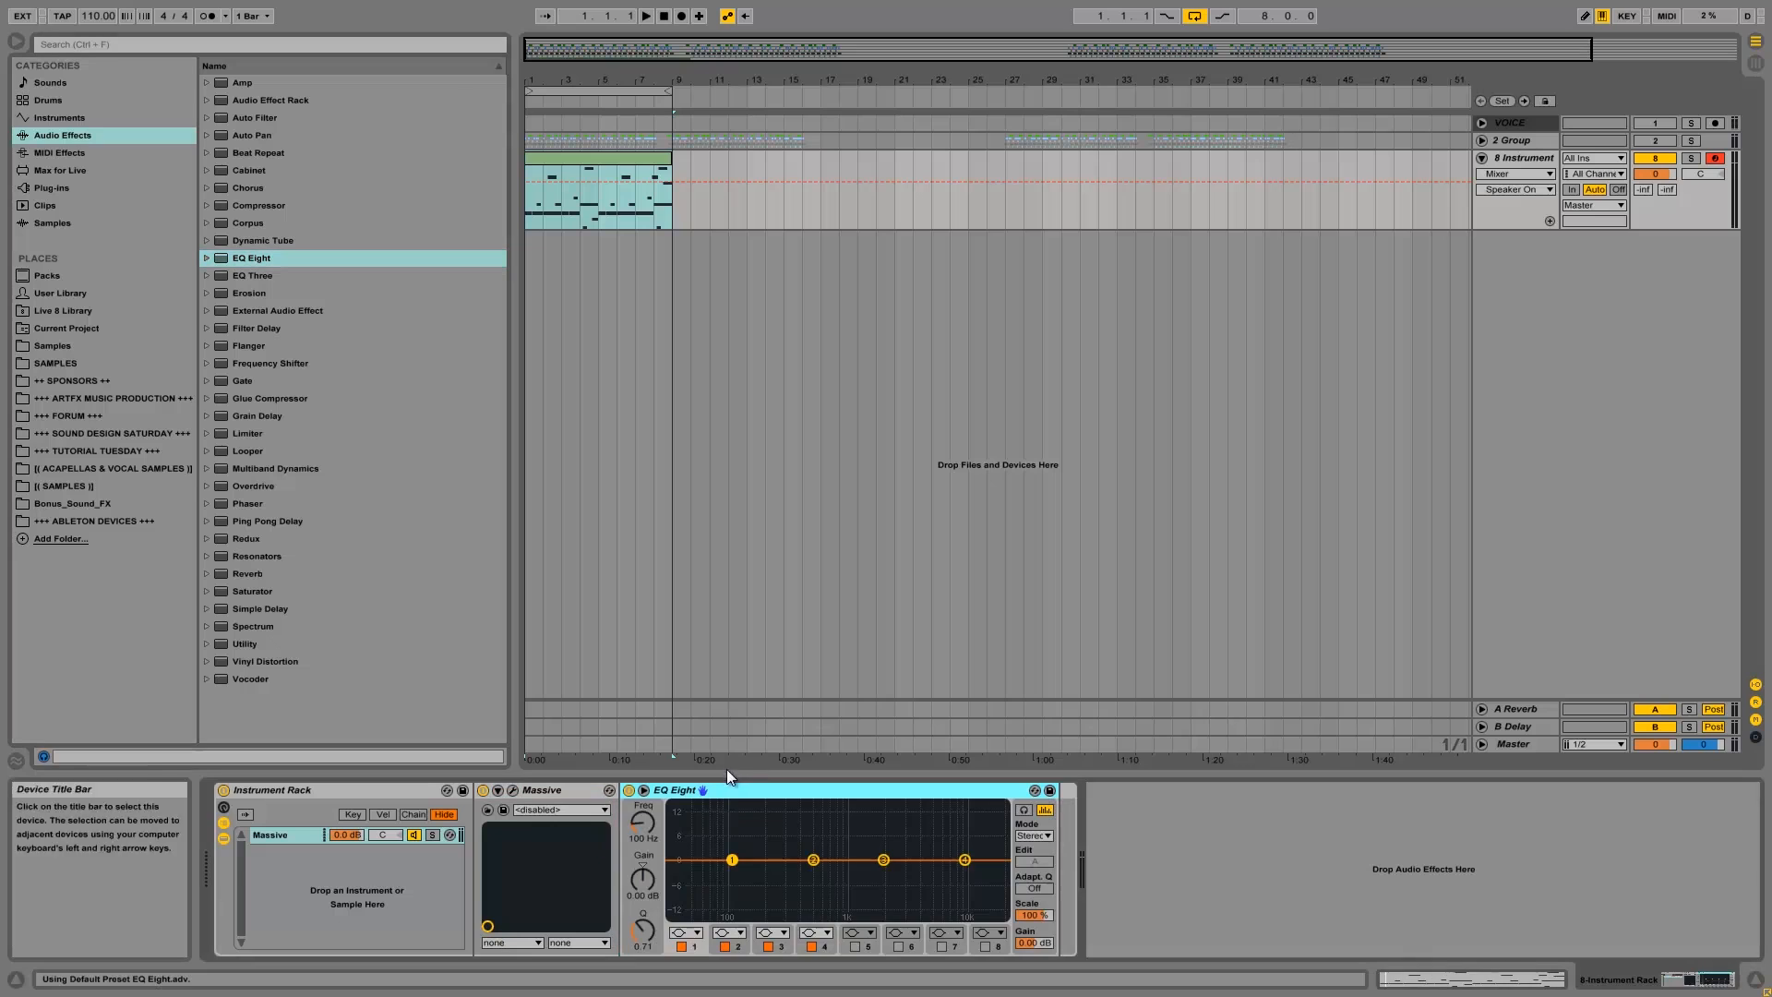
click(685, 934)
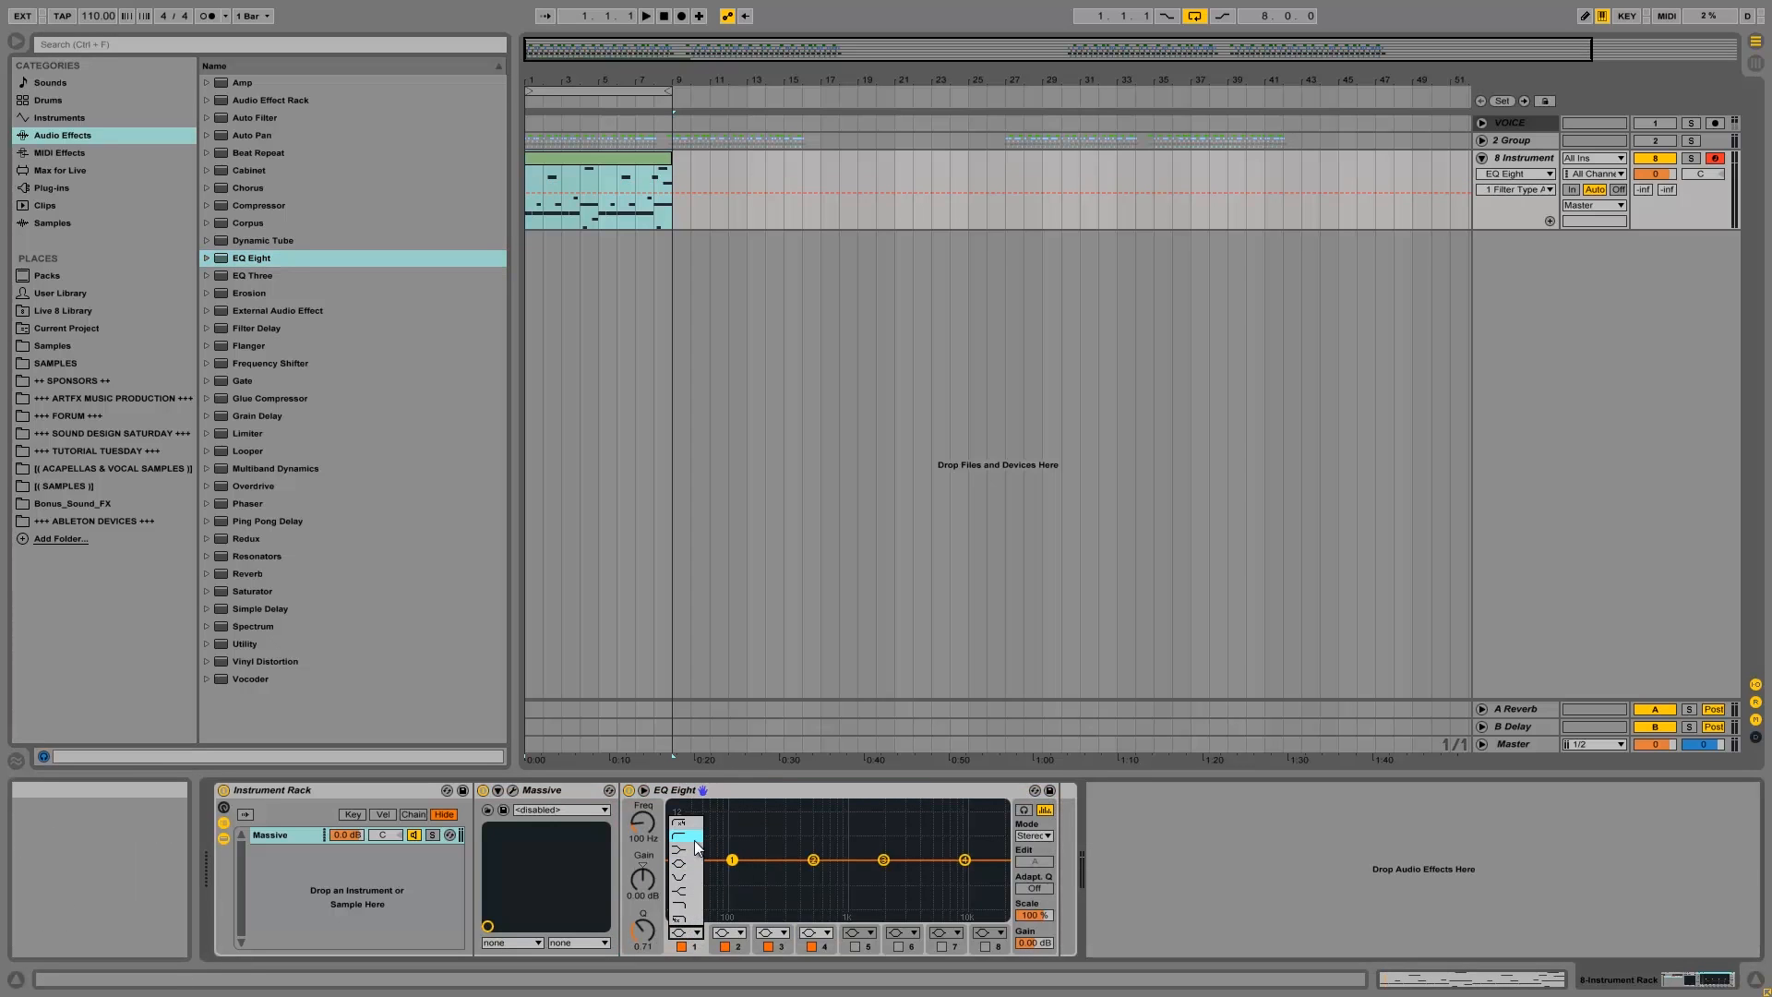
click(694, 842)
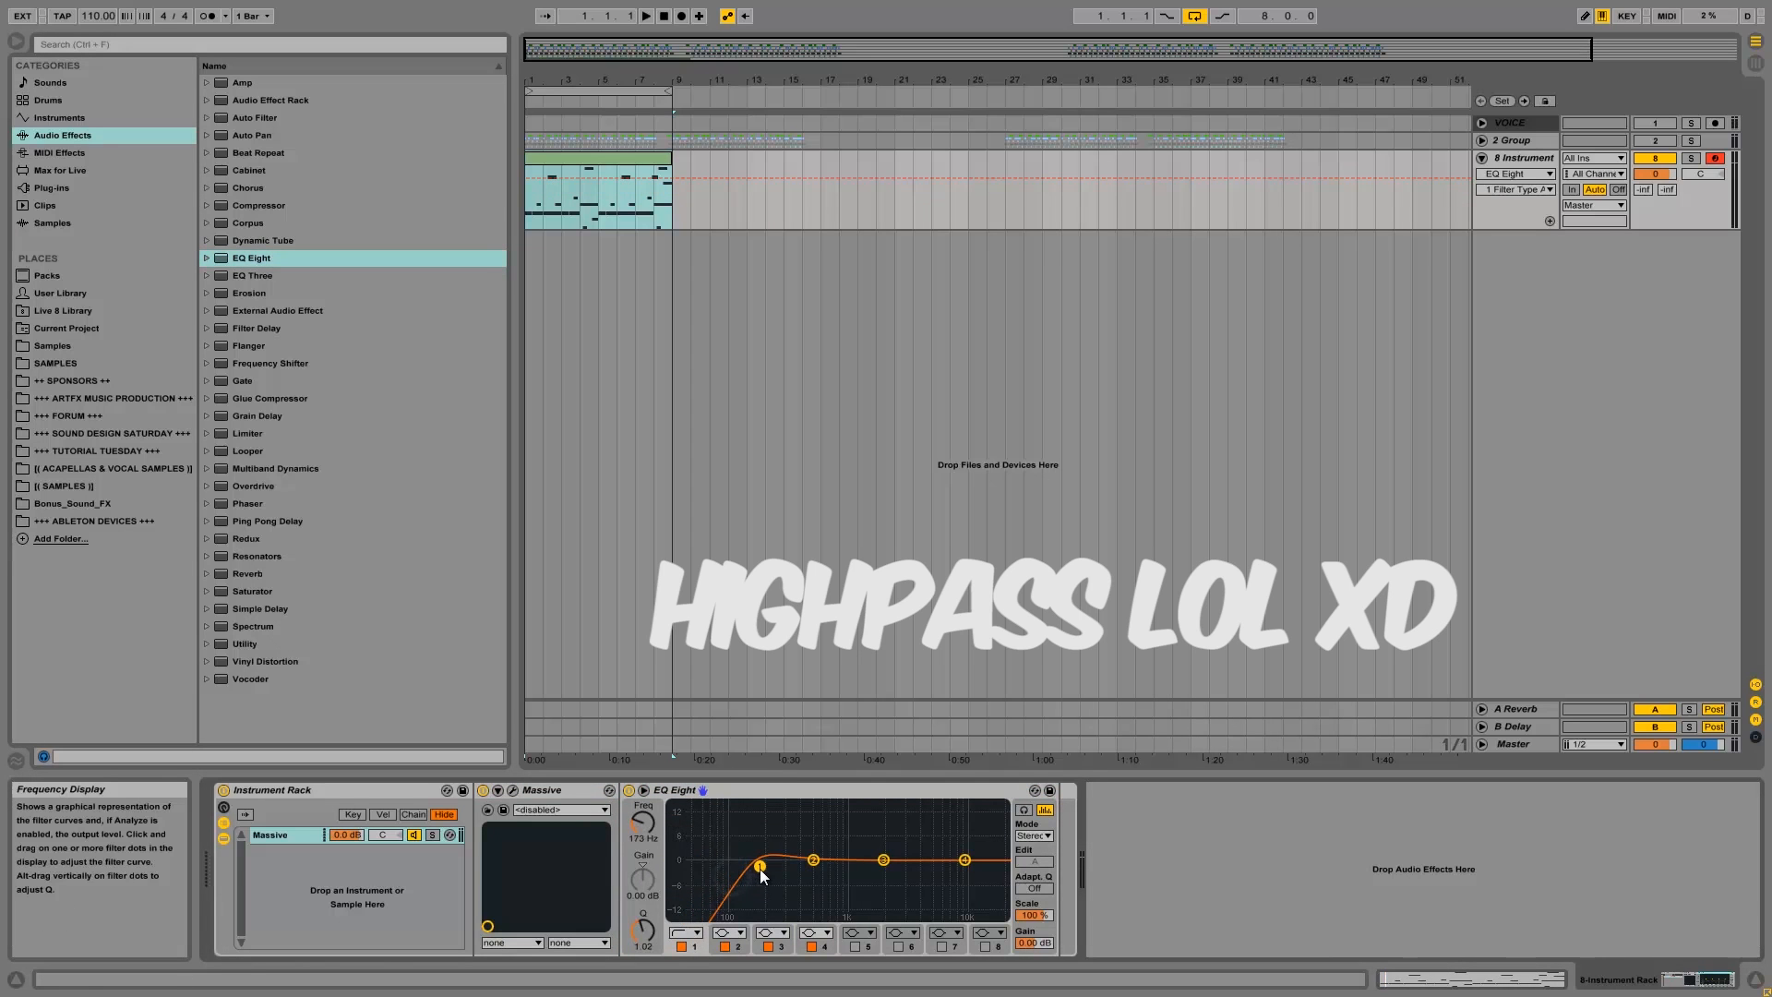
key(space)
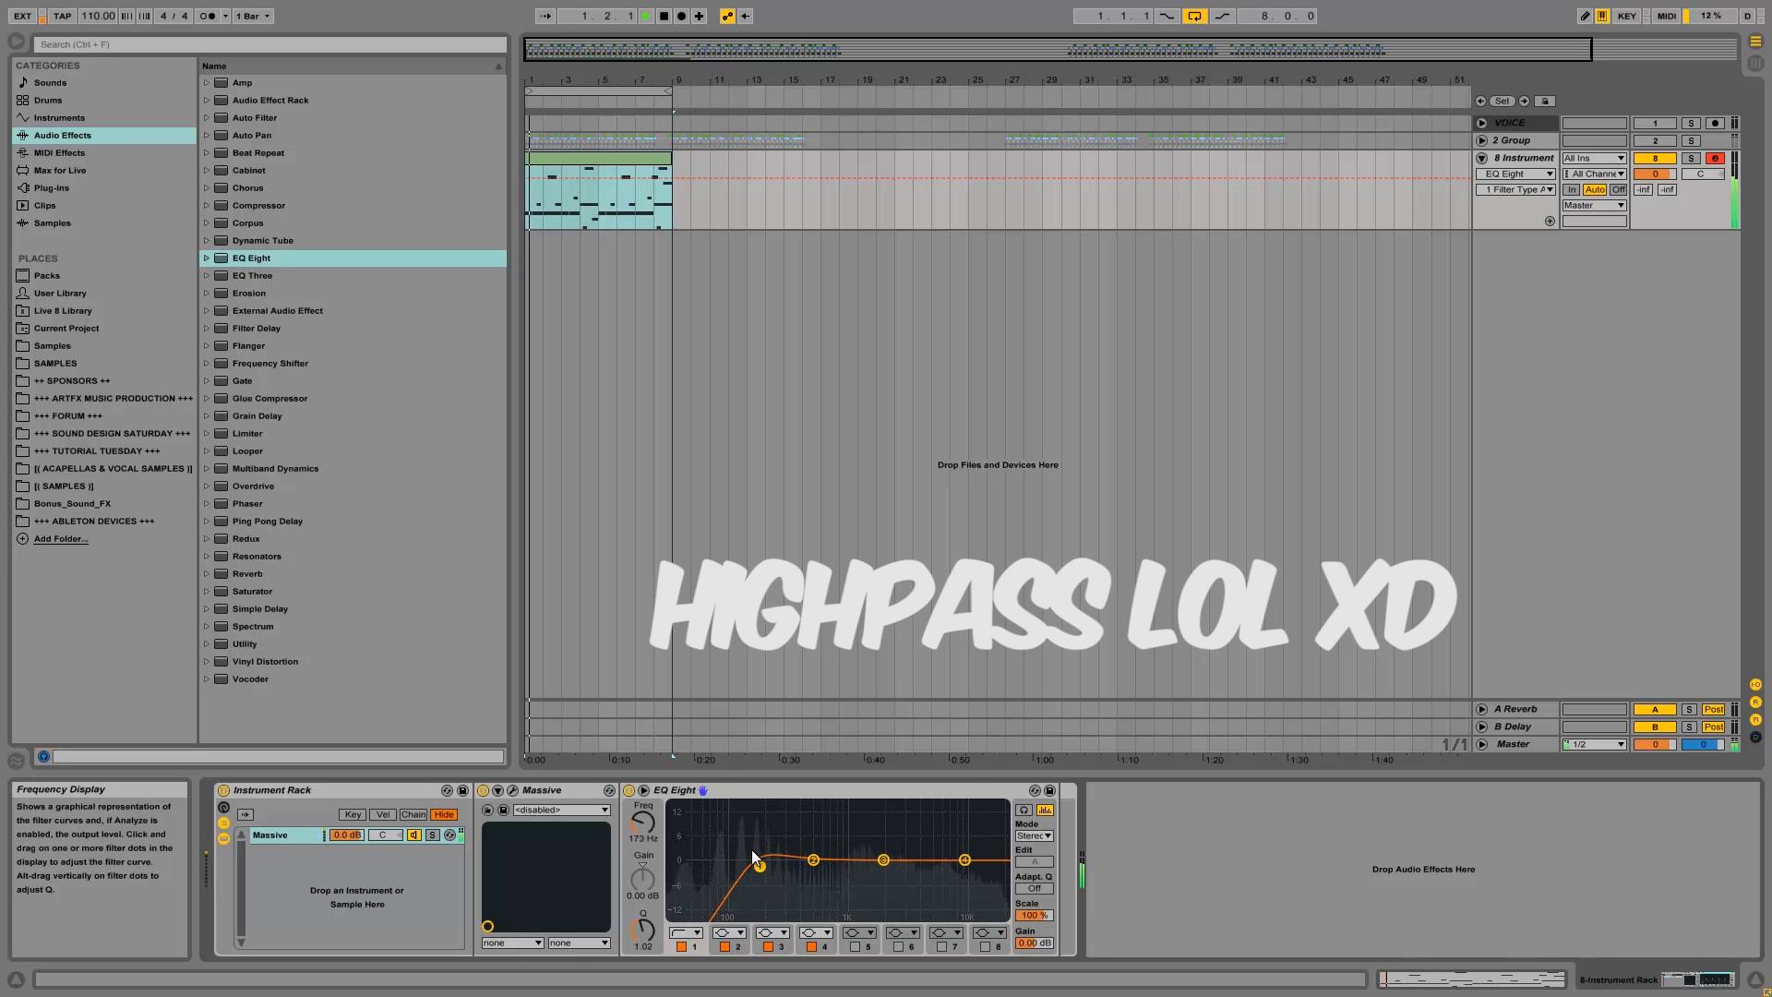
drag(756, 862, 771, 864)
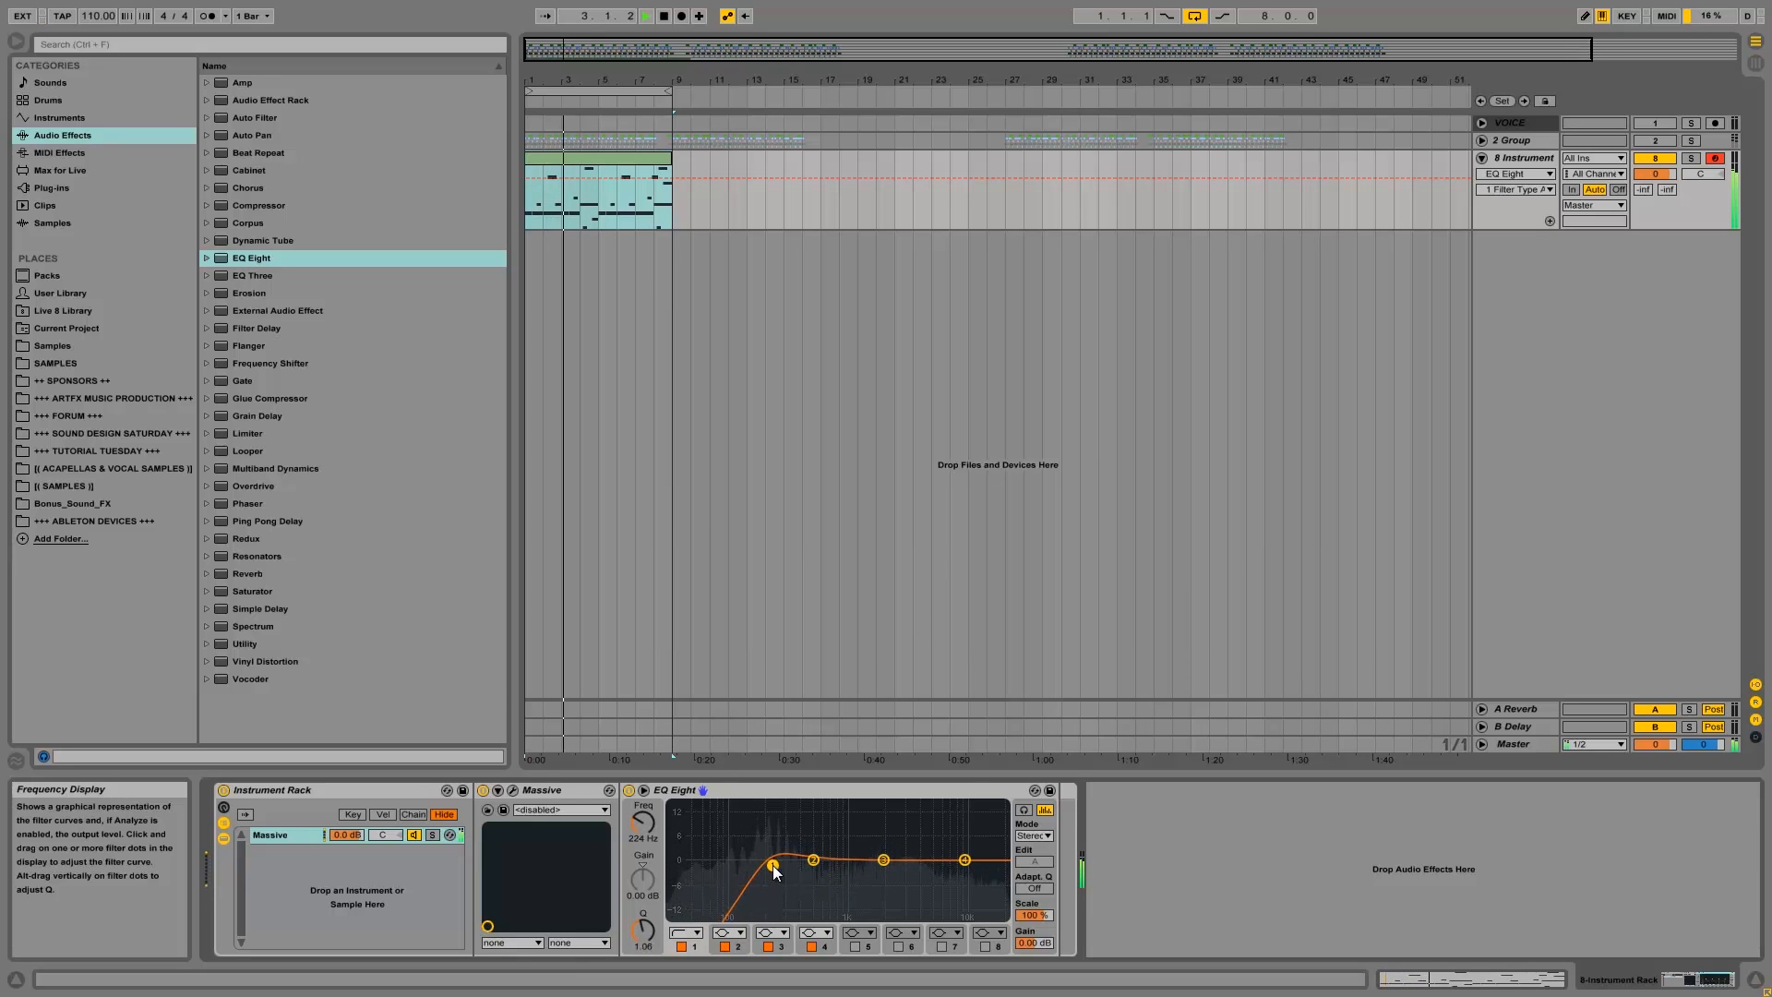
Cut EQ Eight band 3 by about 3 dB near 1.5 kHz and band 4 by about 4 dB at 14.7 kHz.
mouse_move(882, 864)
mouse_down()
mouse_move(837, 882)
mouse_move(866, 872)
mouse_up()
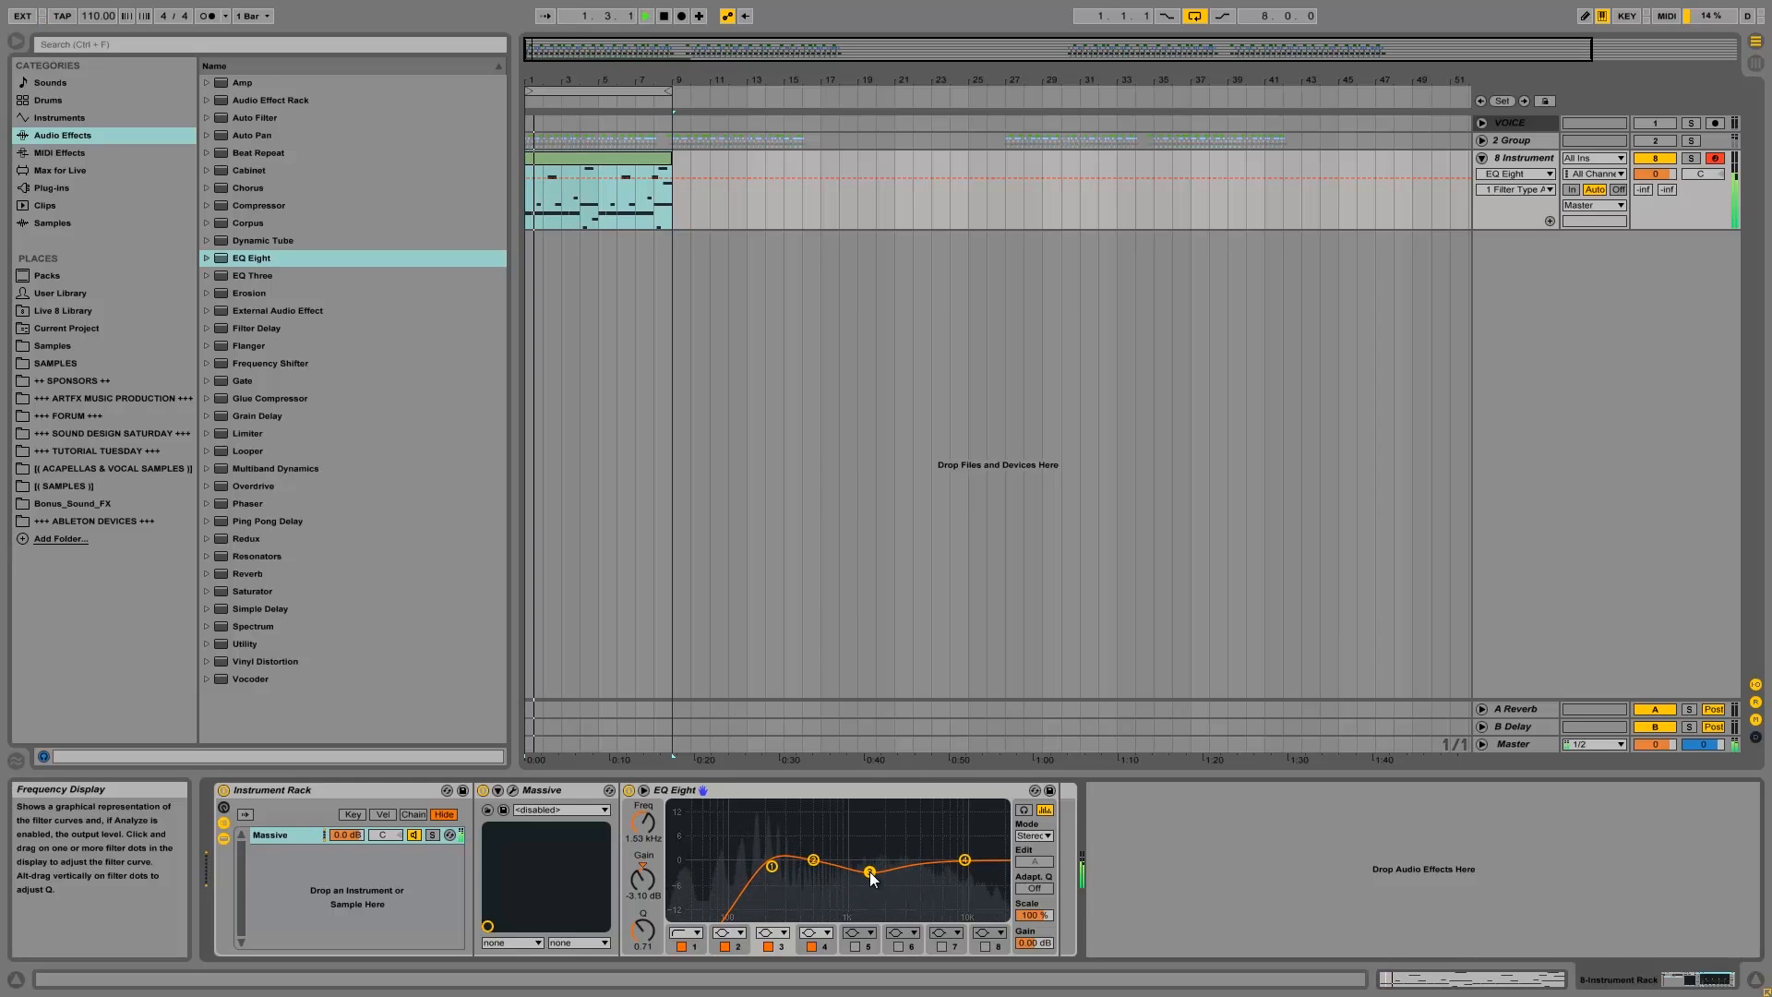
mouse_move(967, 860)
mouse_down()
mouse_move(999, 872)
mouse_move(969, 883)
mouse_move(985, 879)
mouse_up()
key(space)
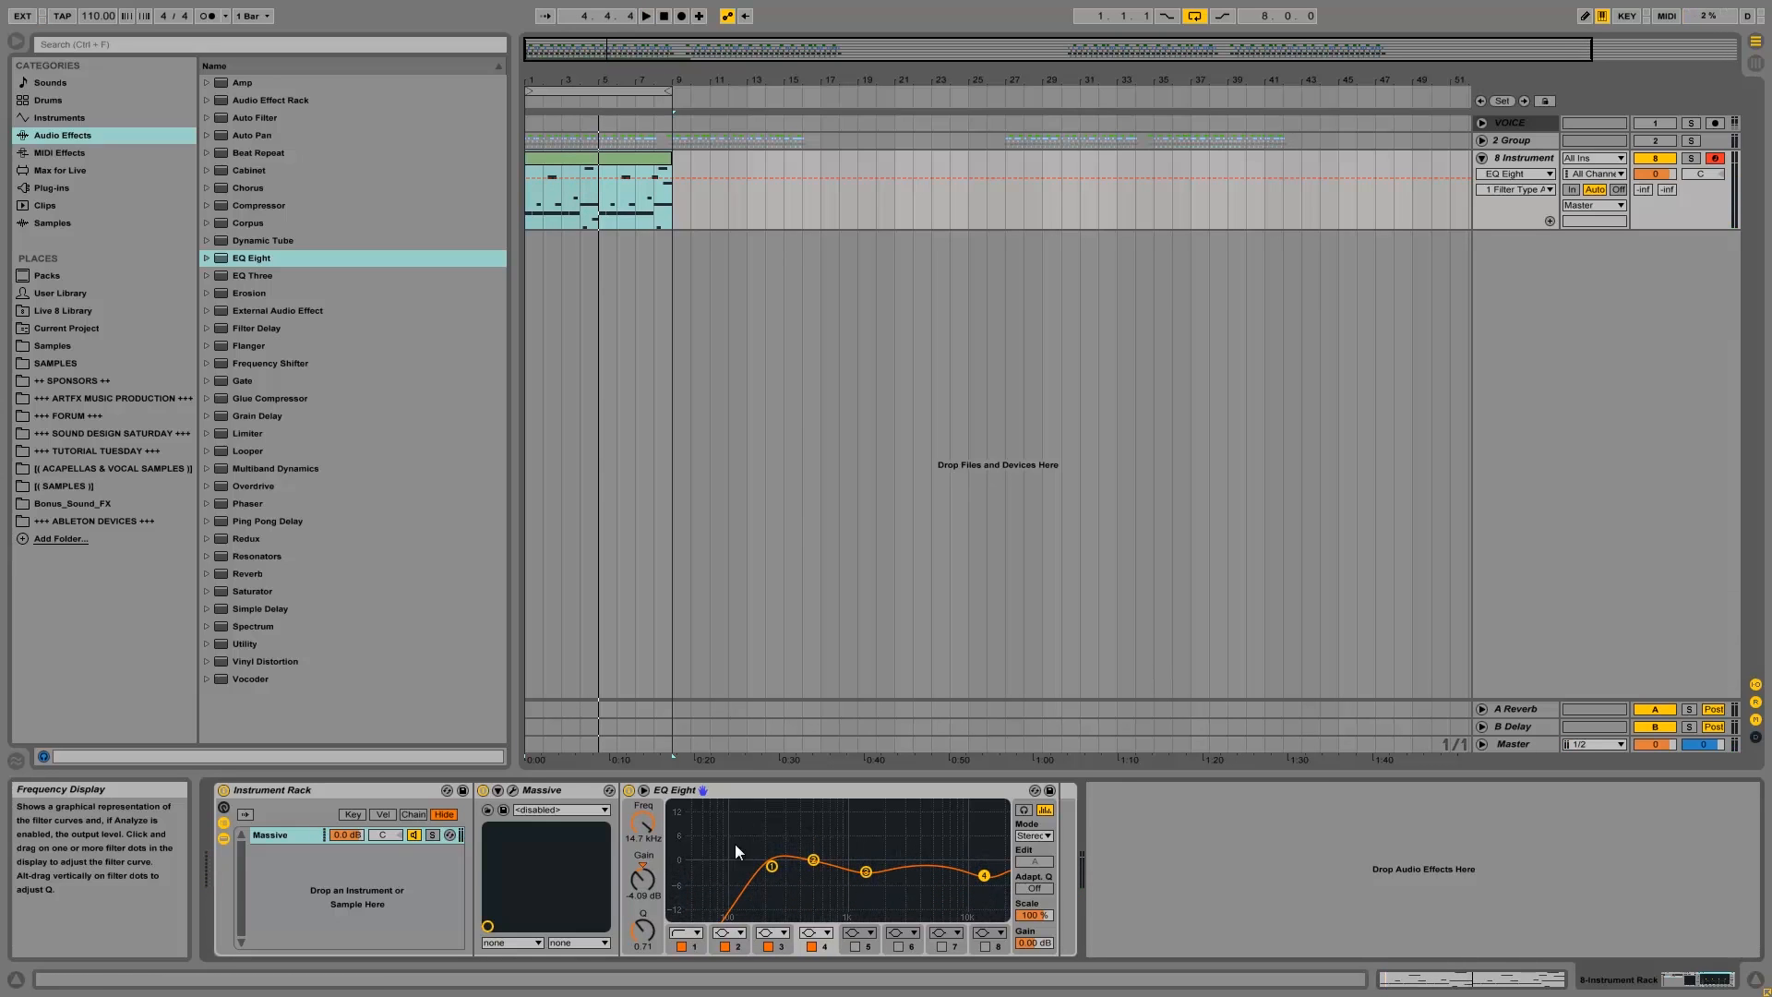
Duplicate the Massive chain in the Instrument Rack.
click(273, 838)
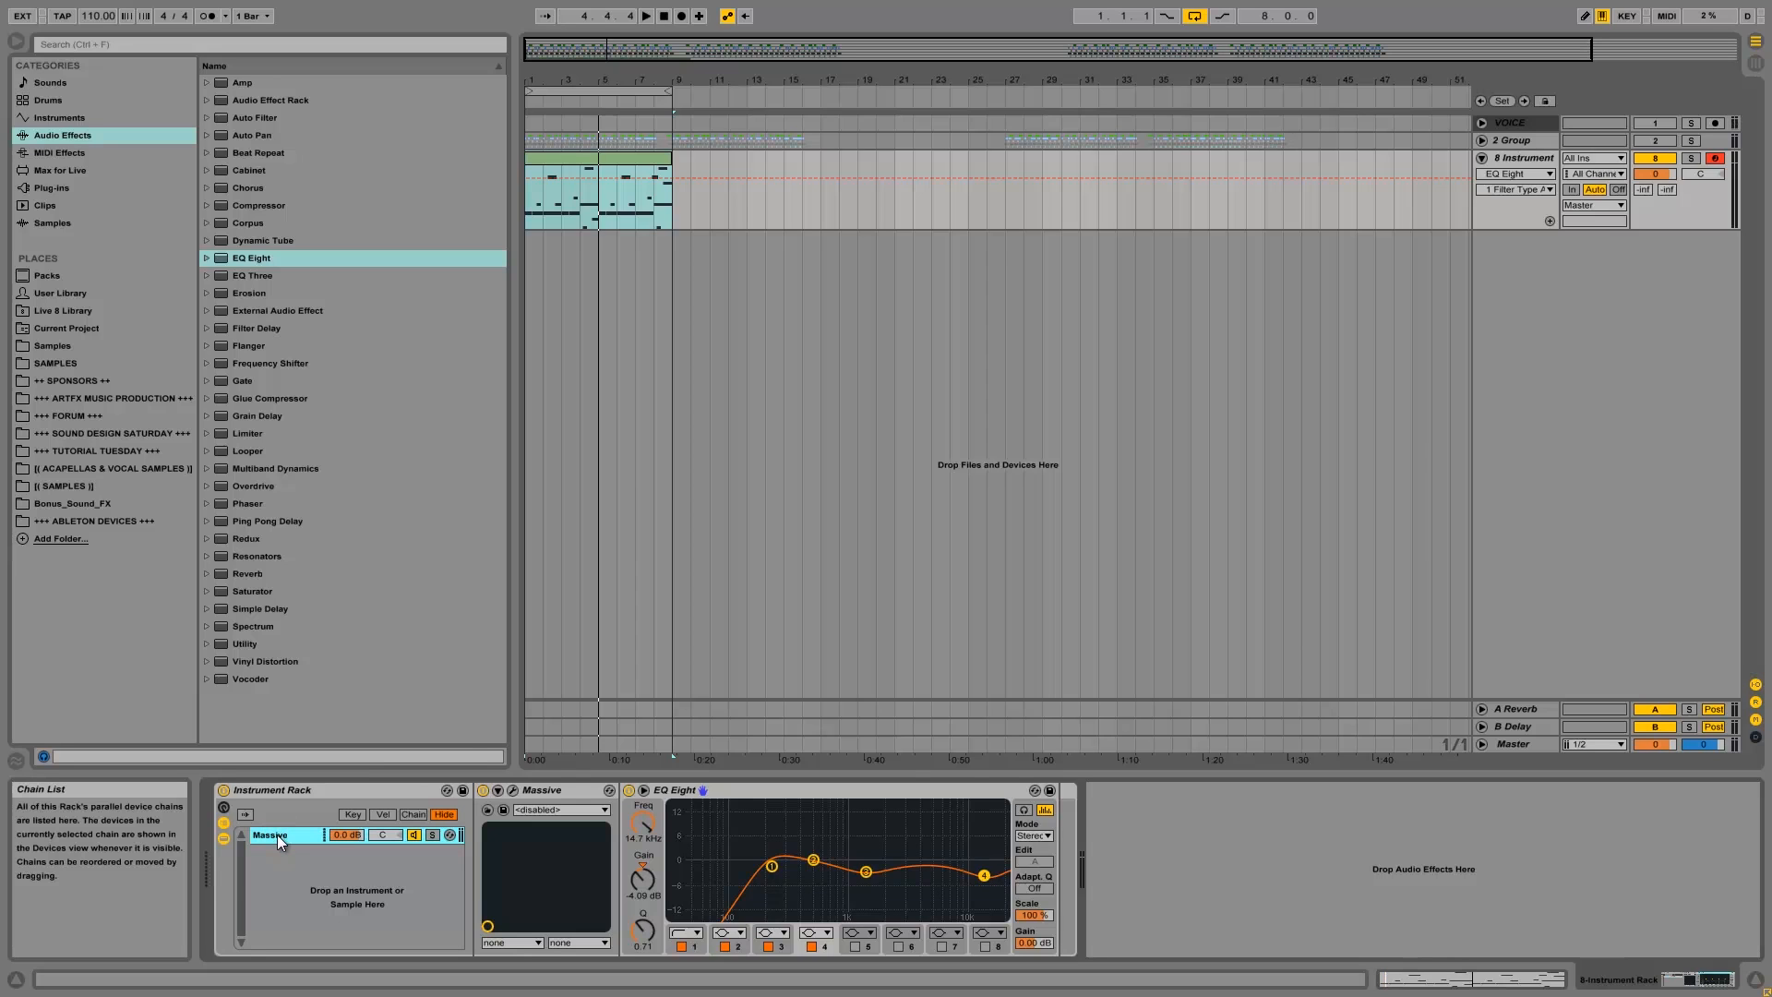
right_click(277, 834)
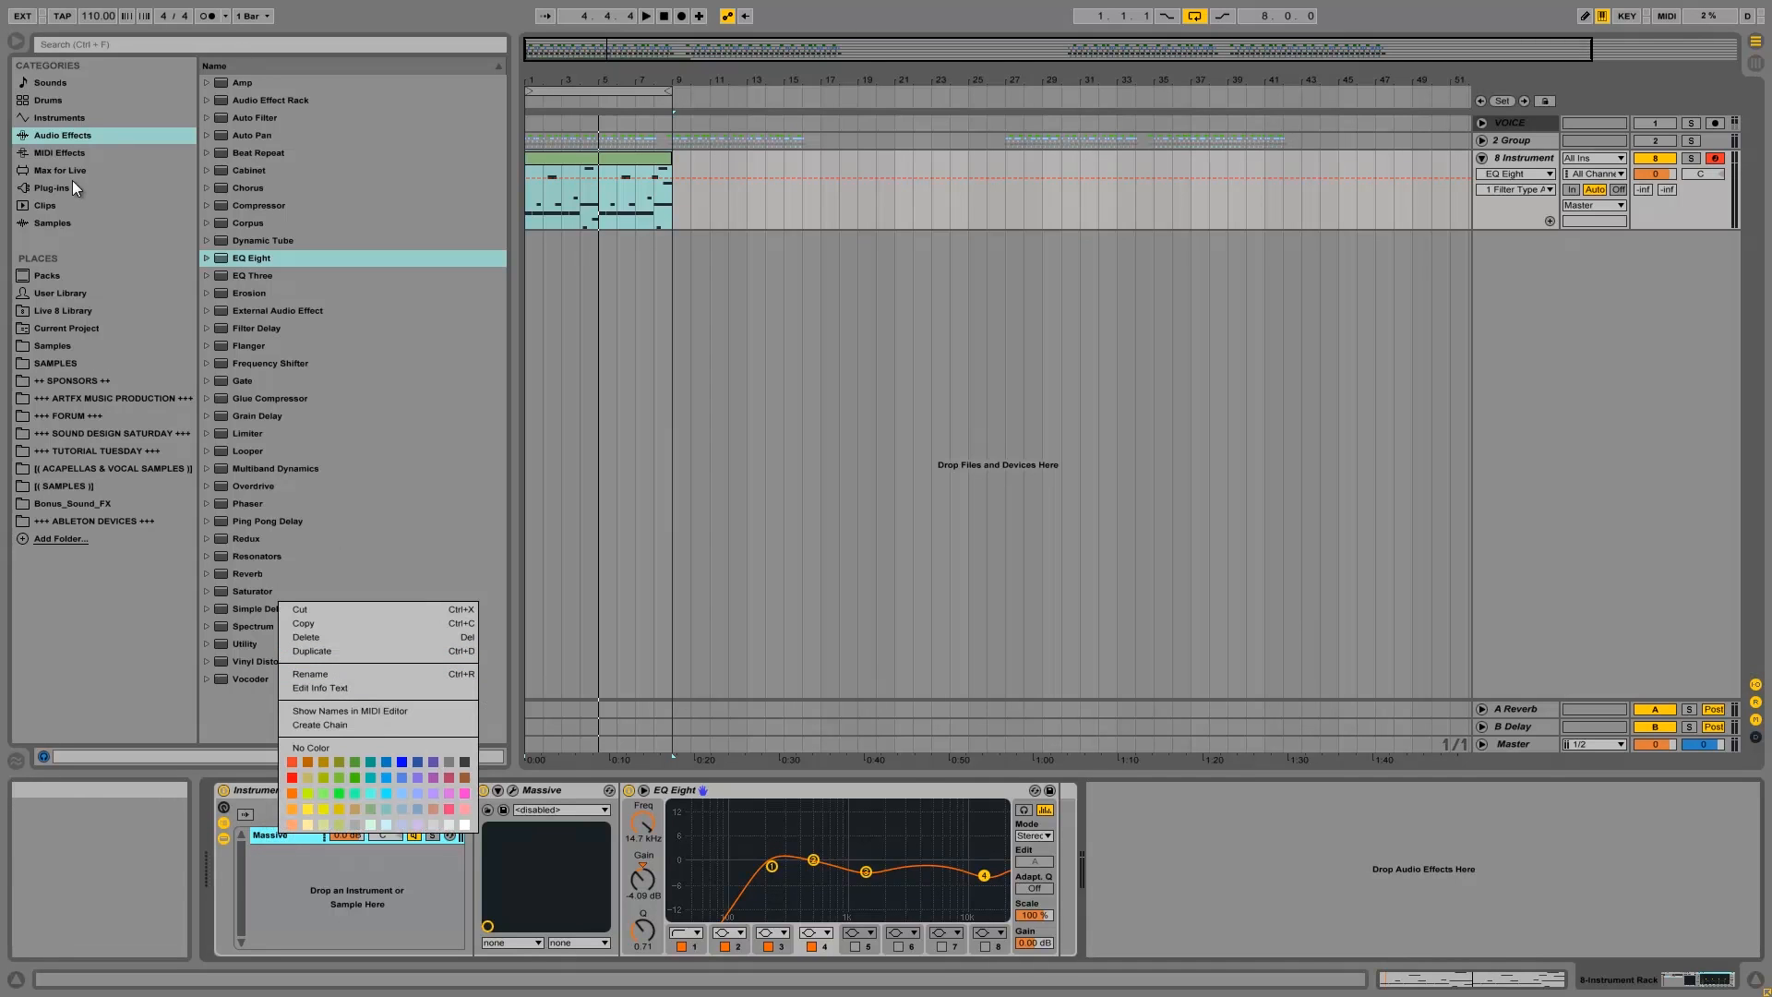
click(72, 189)
click(57, 190)
click(266, 562)
click(281, 831)
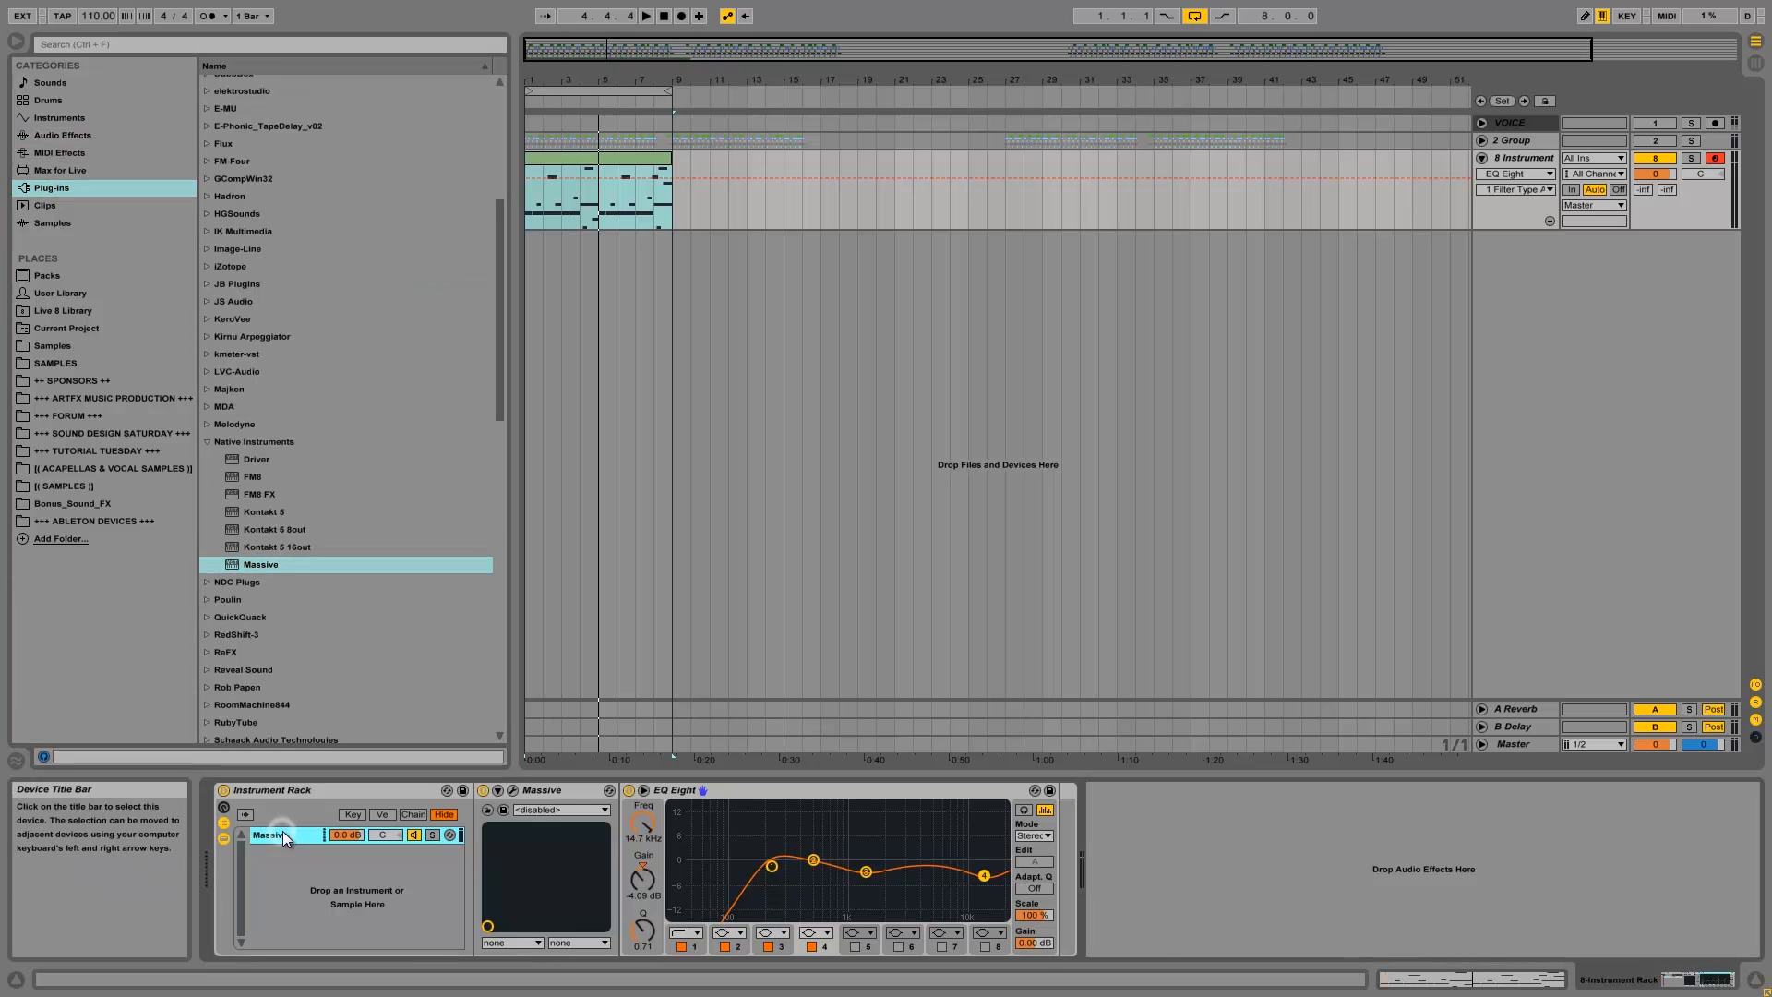
key(ctrl+d)
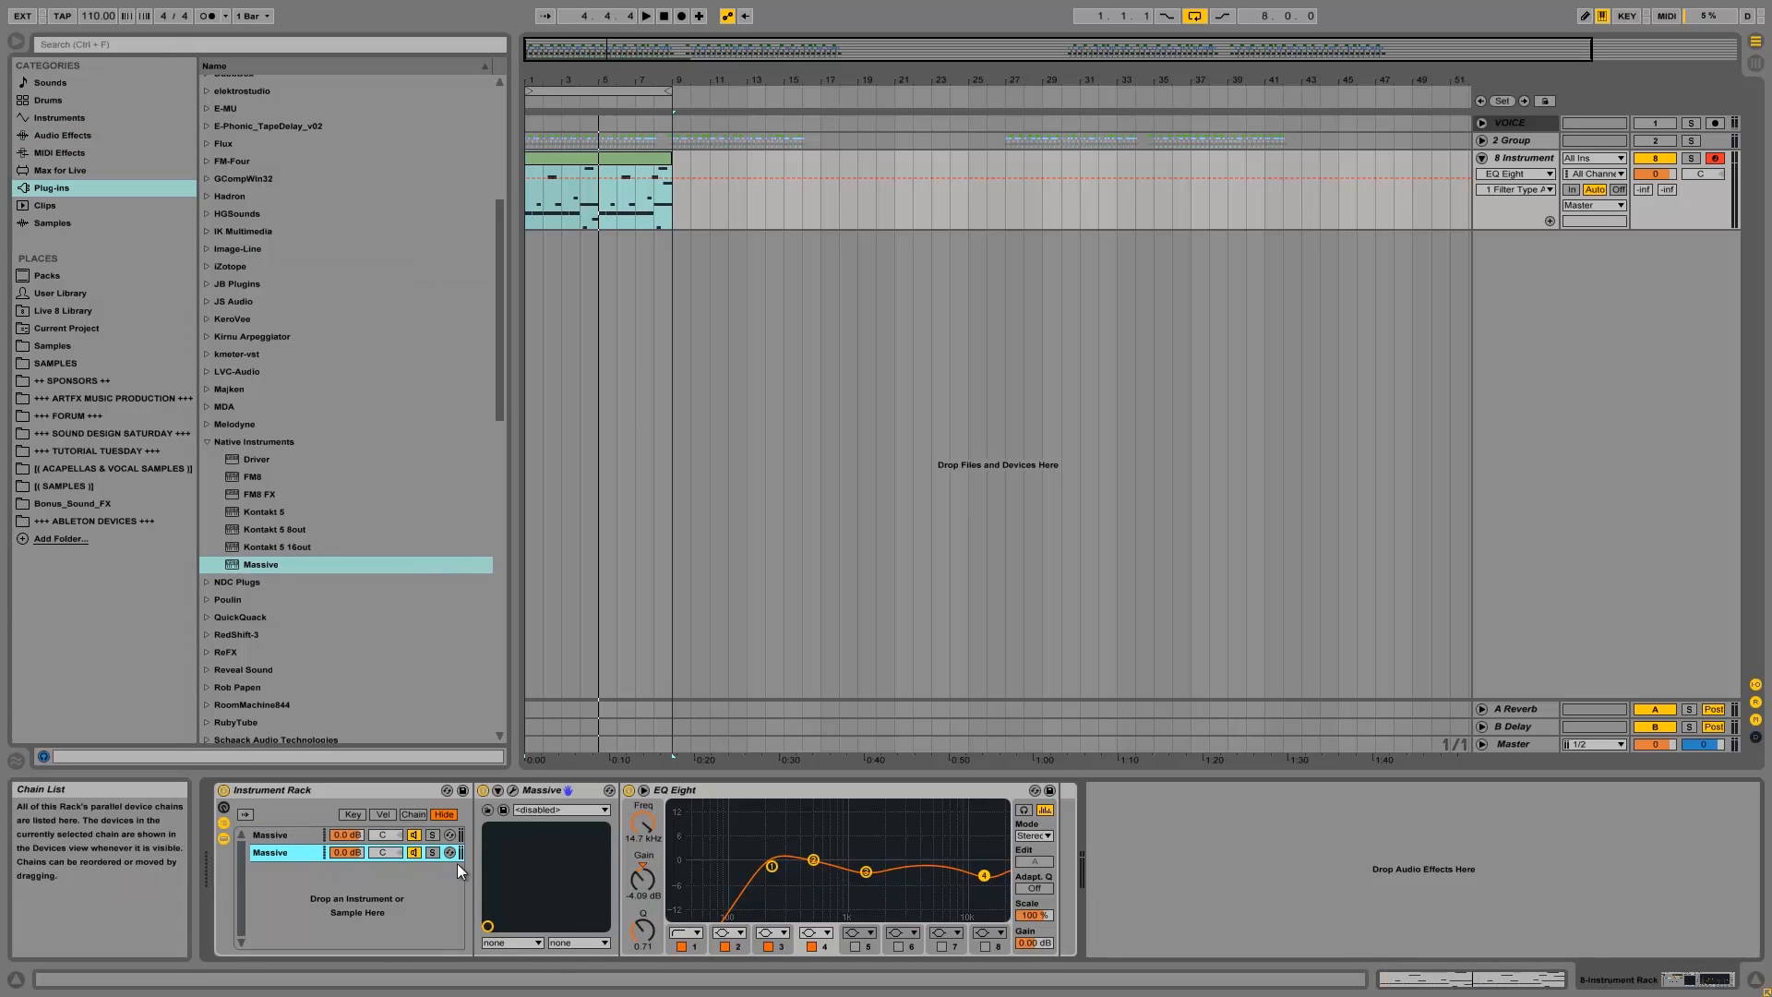
Solo the duplicated Massive chain and delete its EQ Eight.
click(431, 851)
click(674, 789)
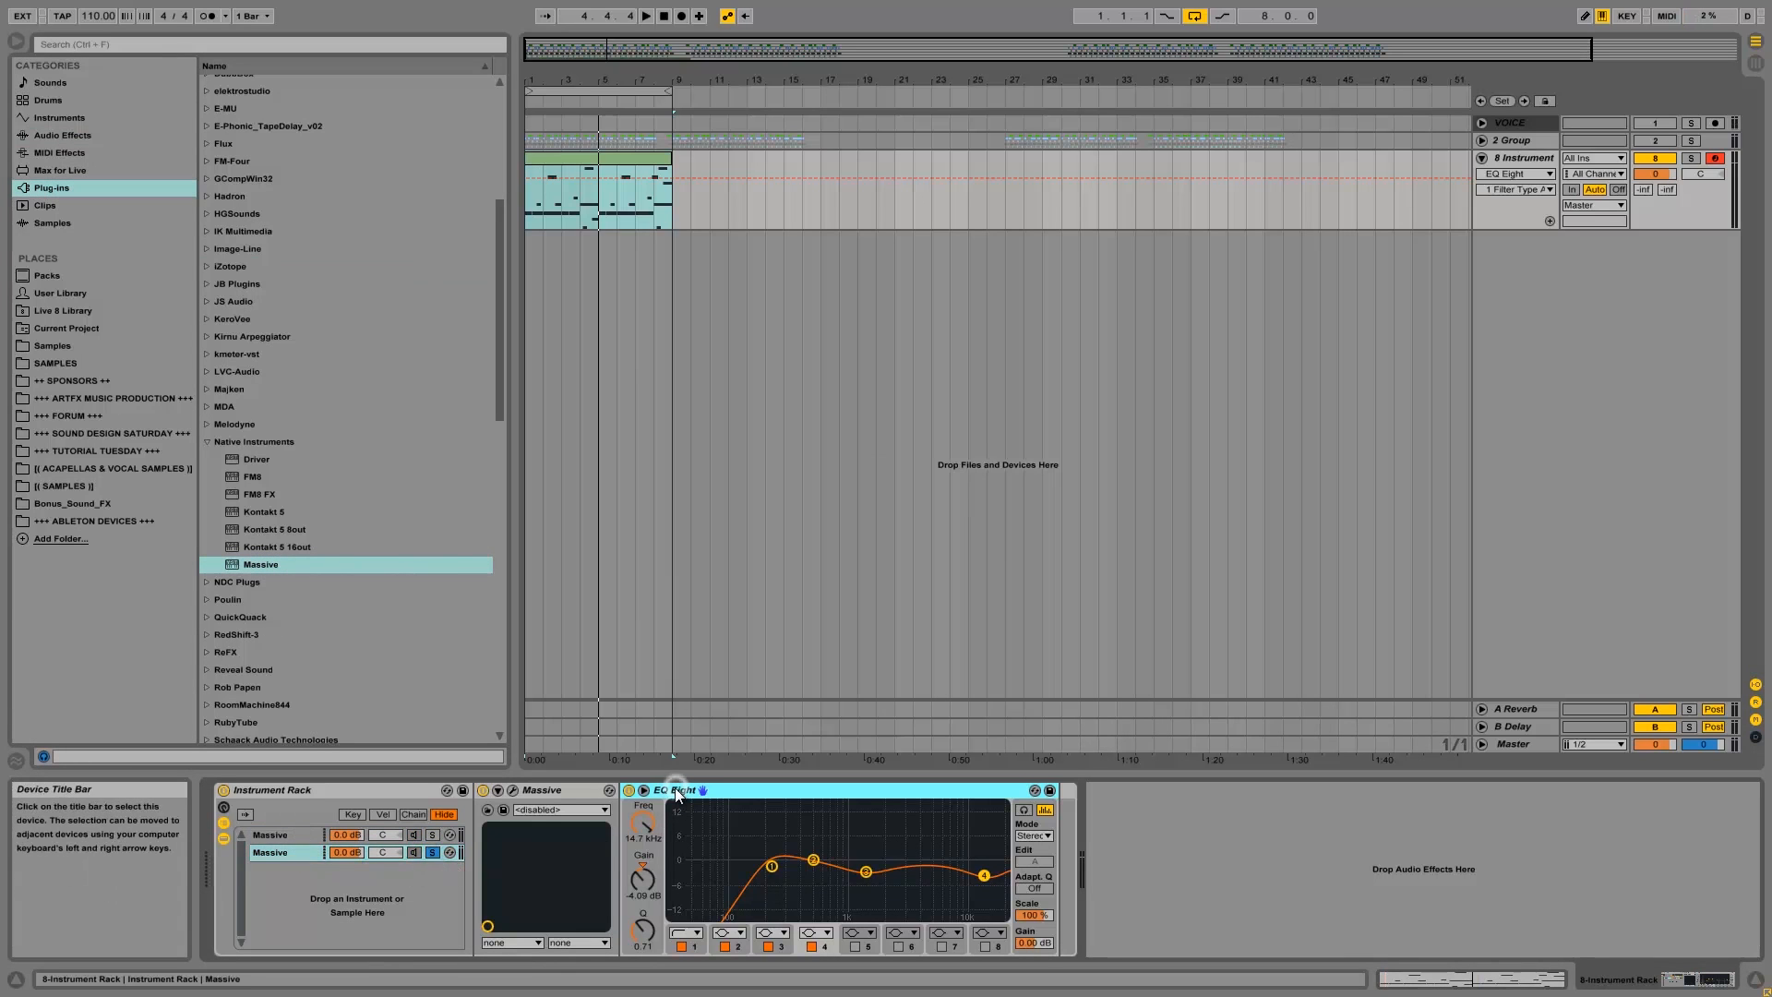
key(Delete)
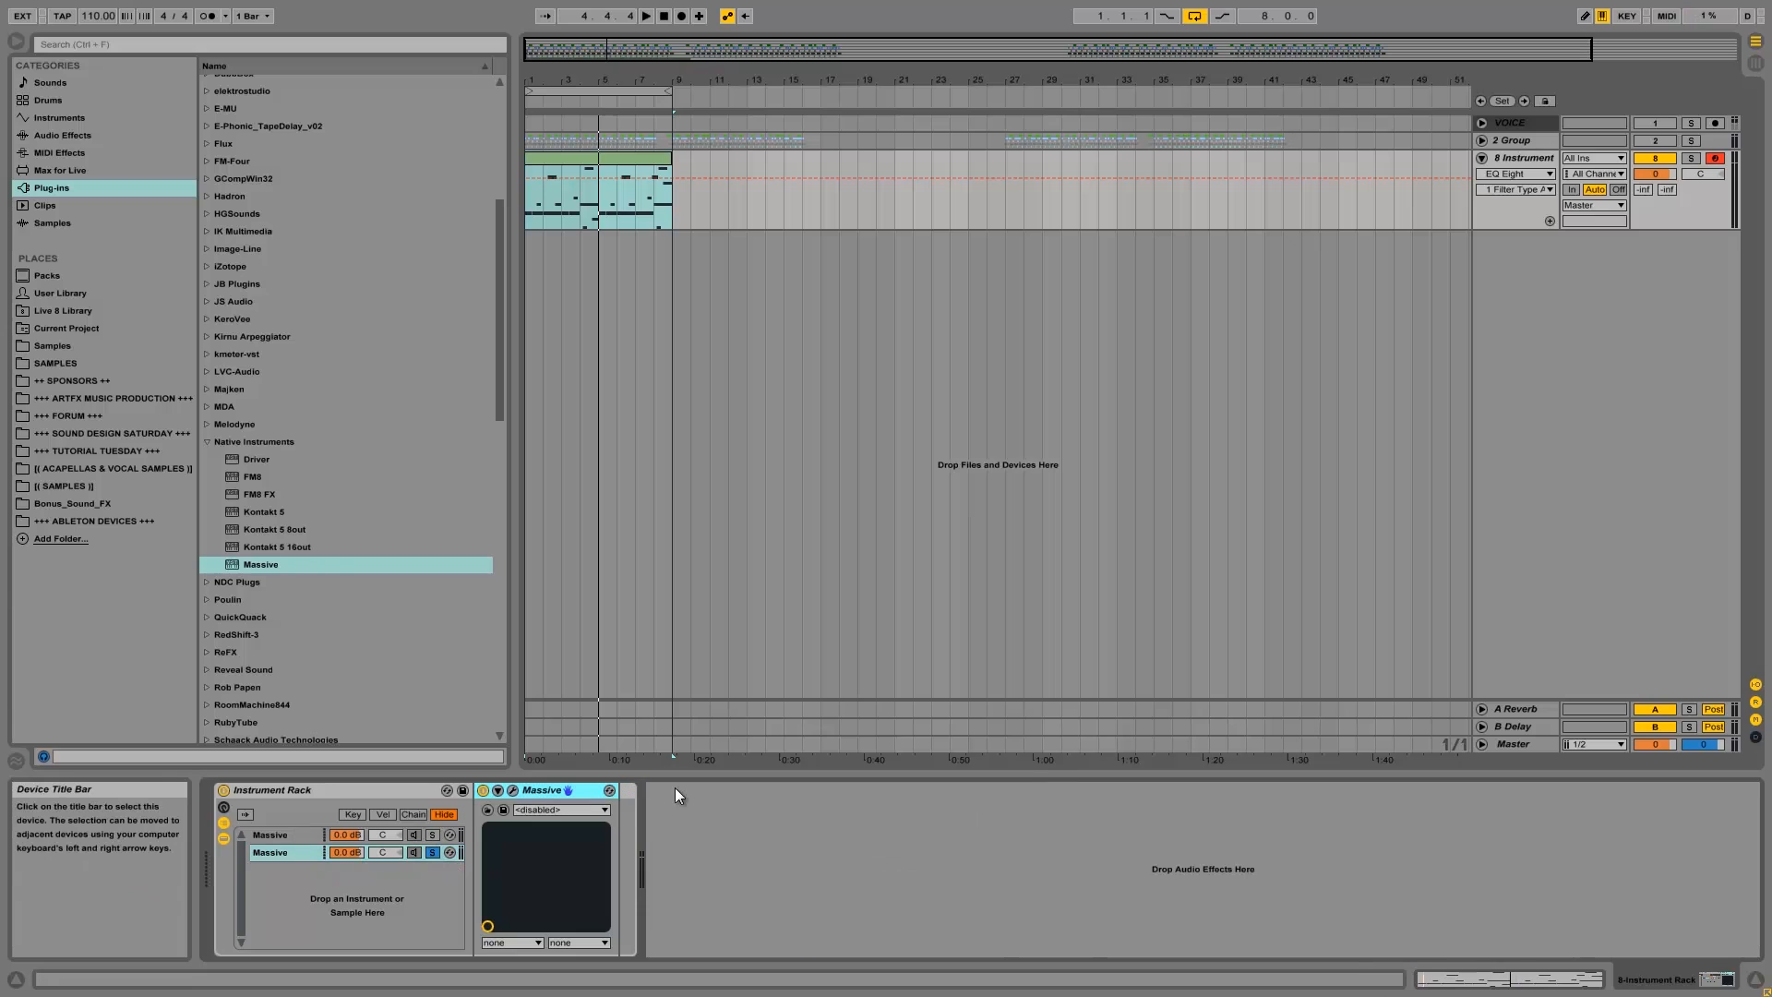
Reset the duplicated Massive to a new empty sound and set OSC1's wavetable to Sin-Square.
click(512, 791)
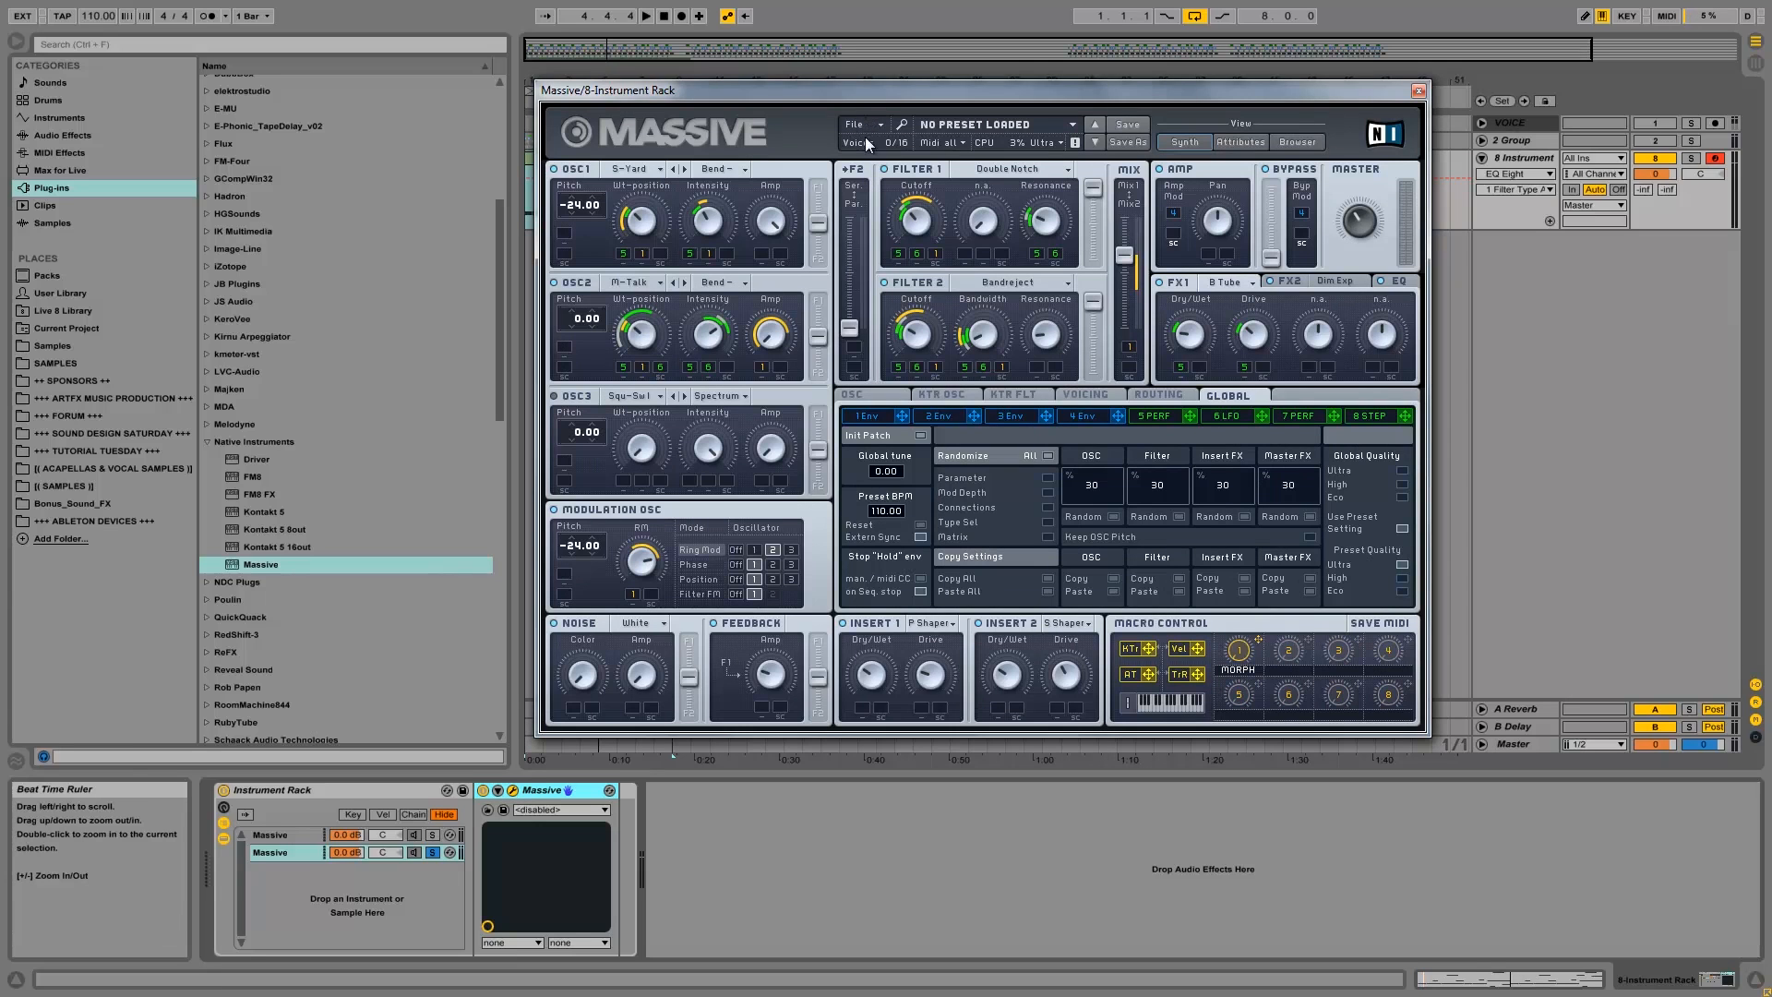
click(877, 395)
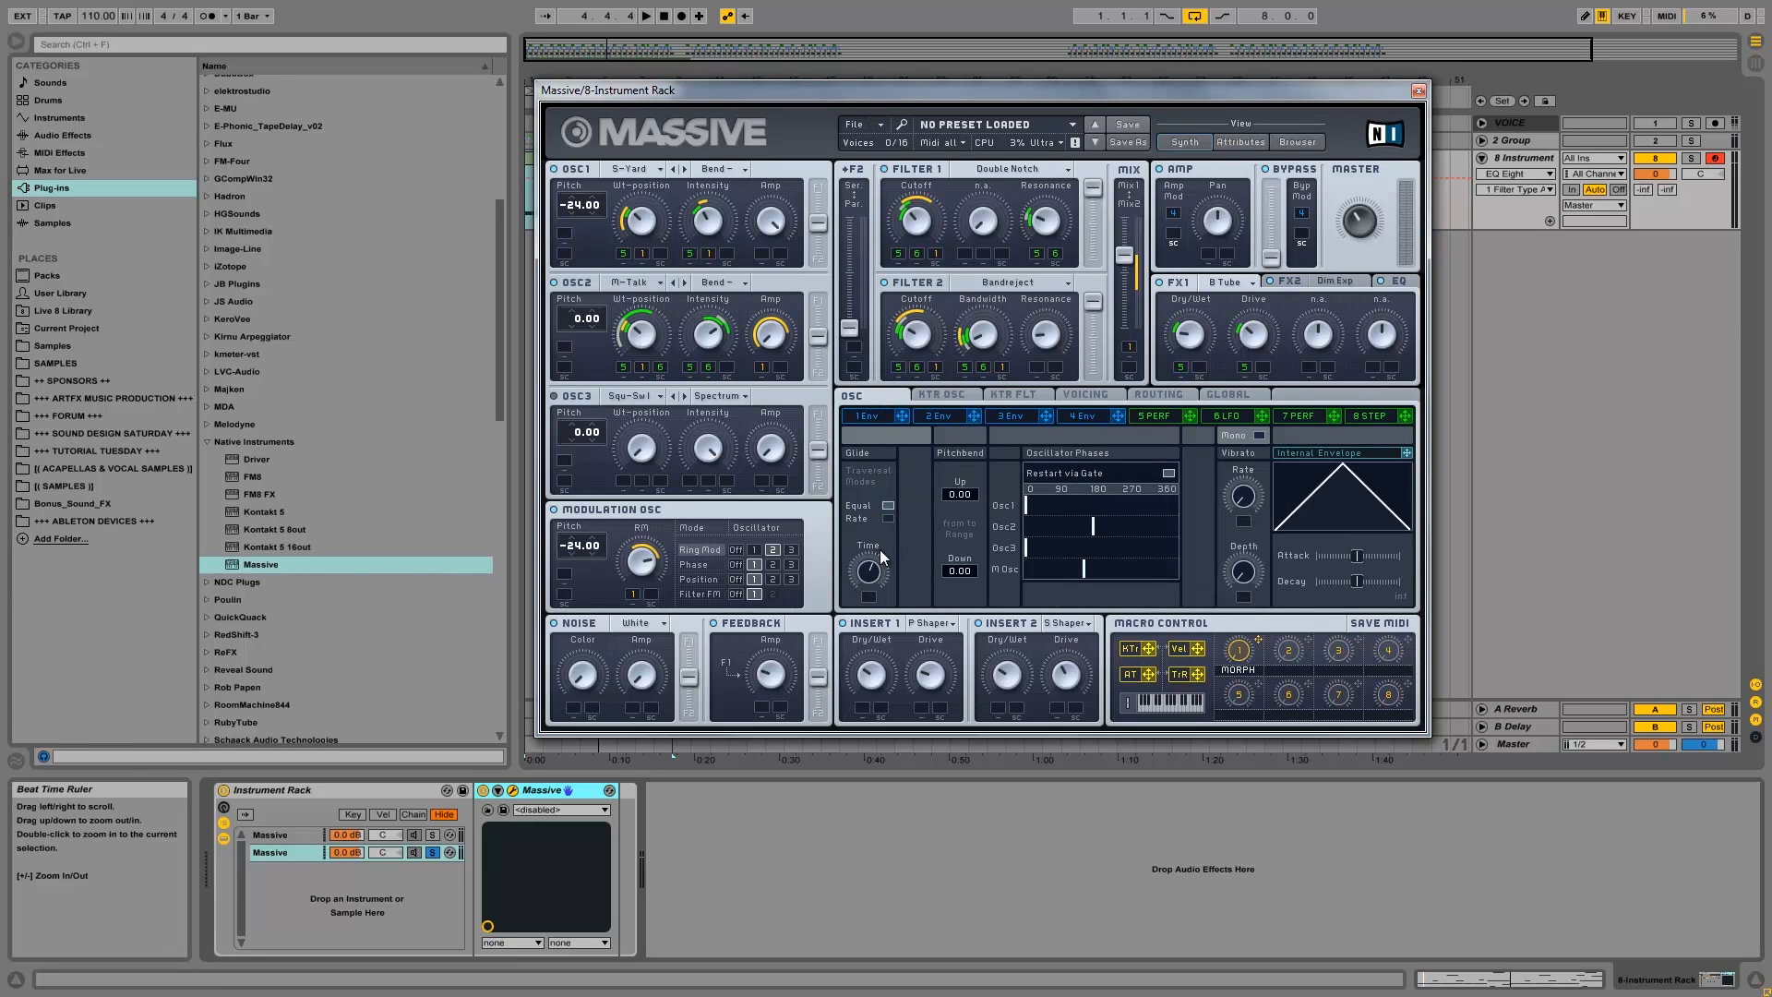
click(877, 118)
click(872, 136)
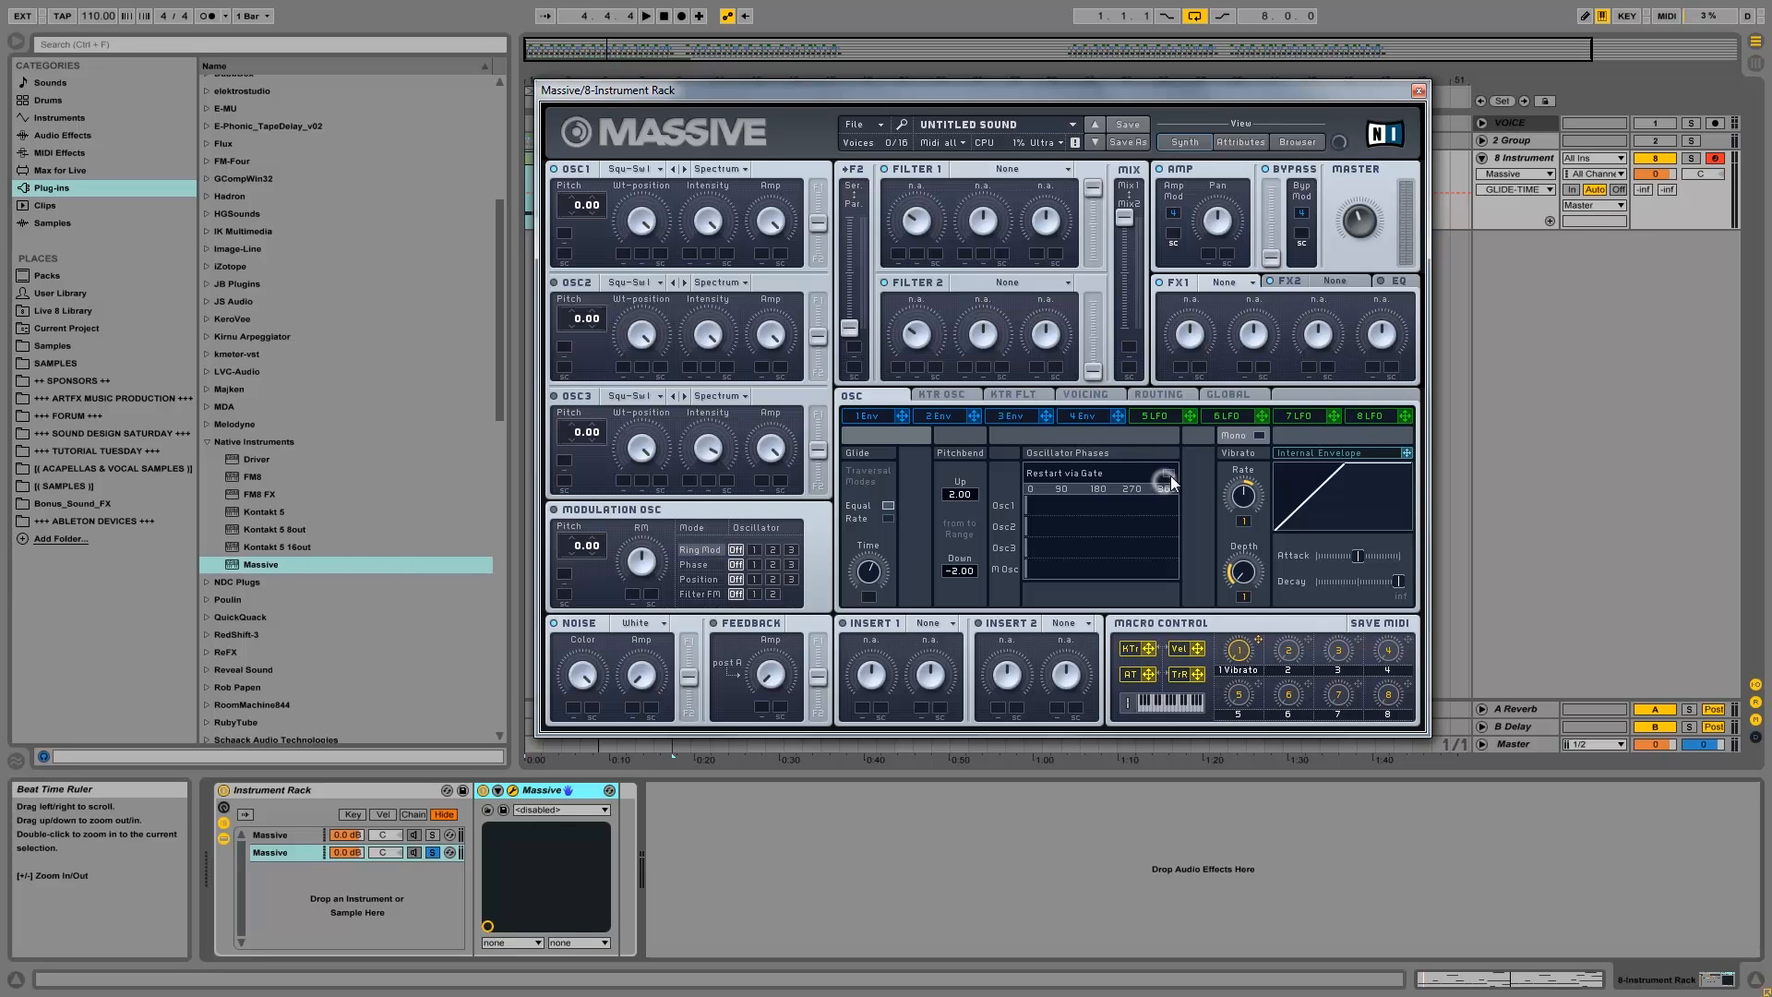
click(628, 169)
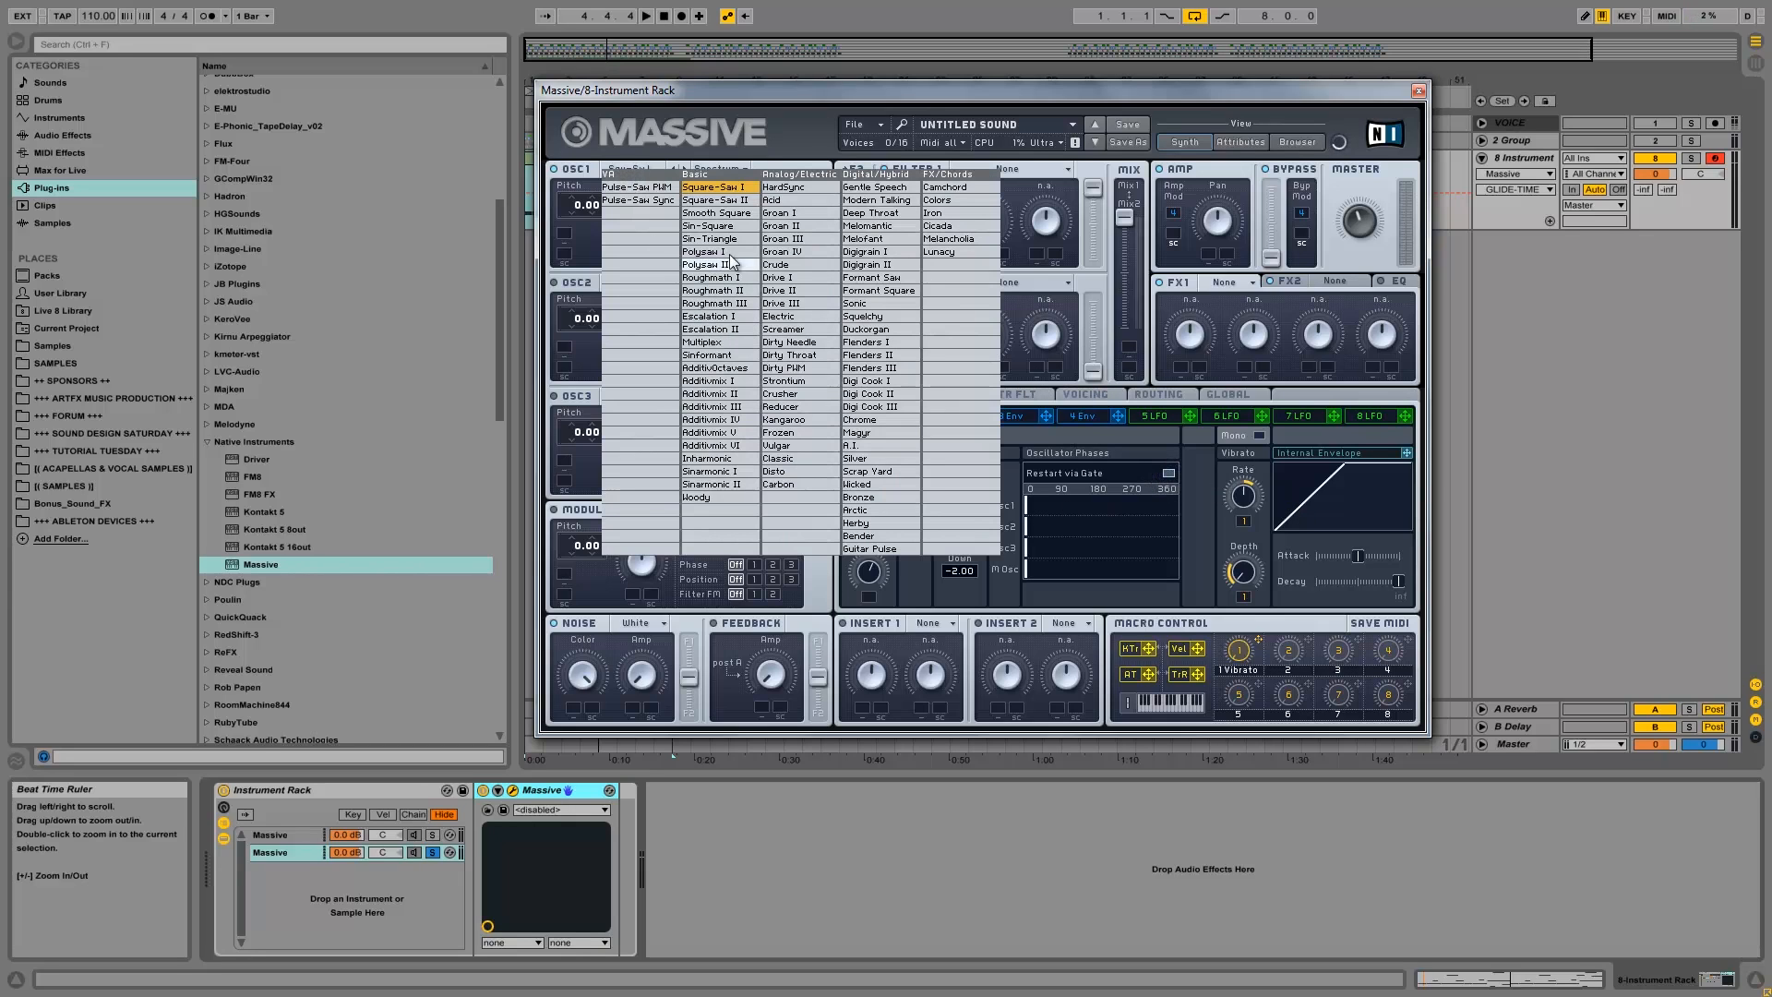
click(707, 225)
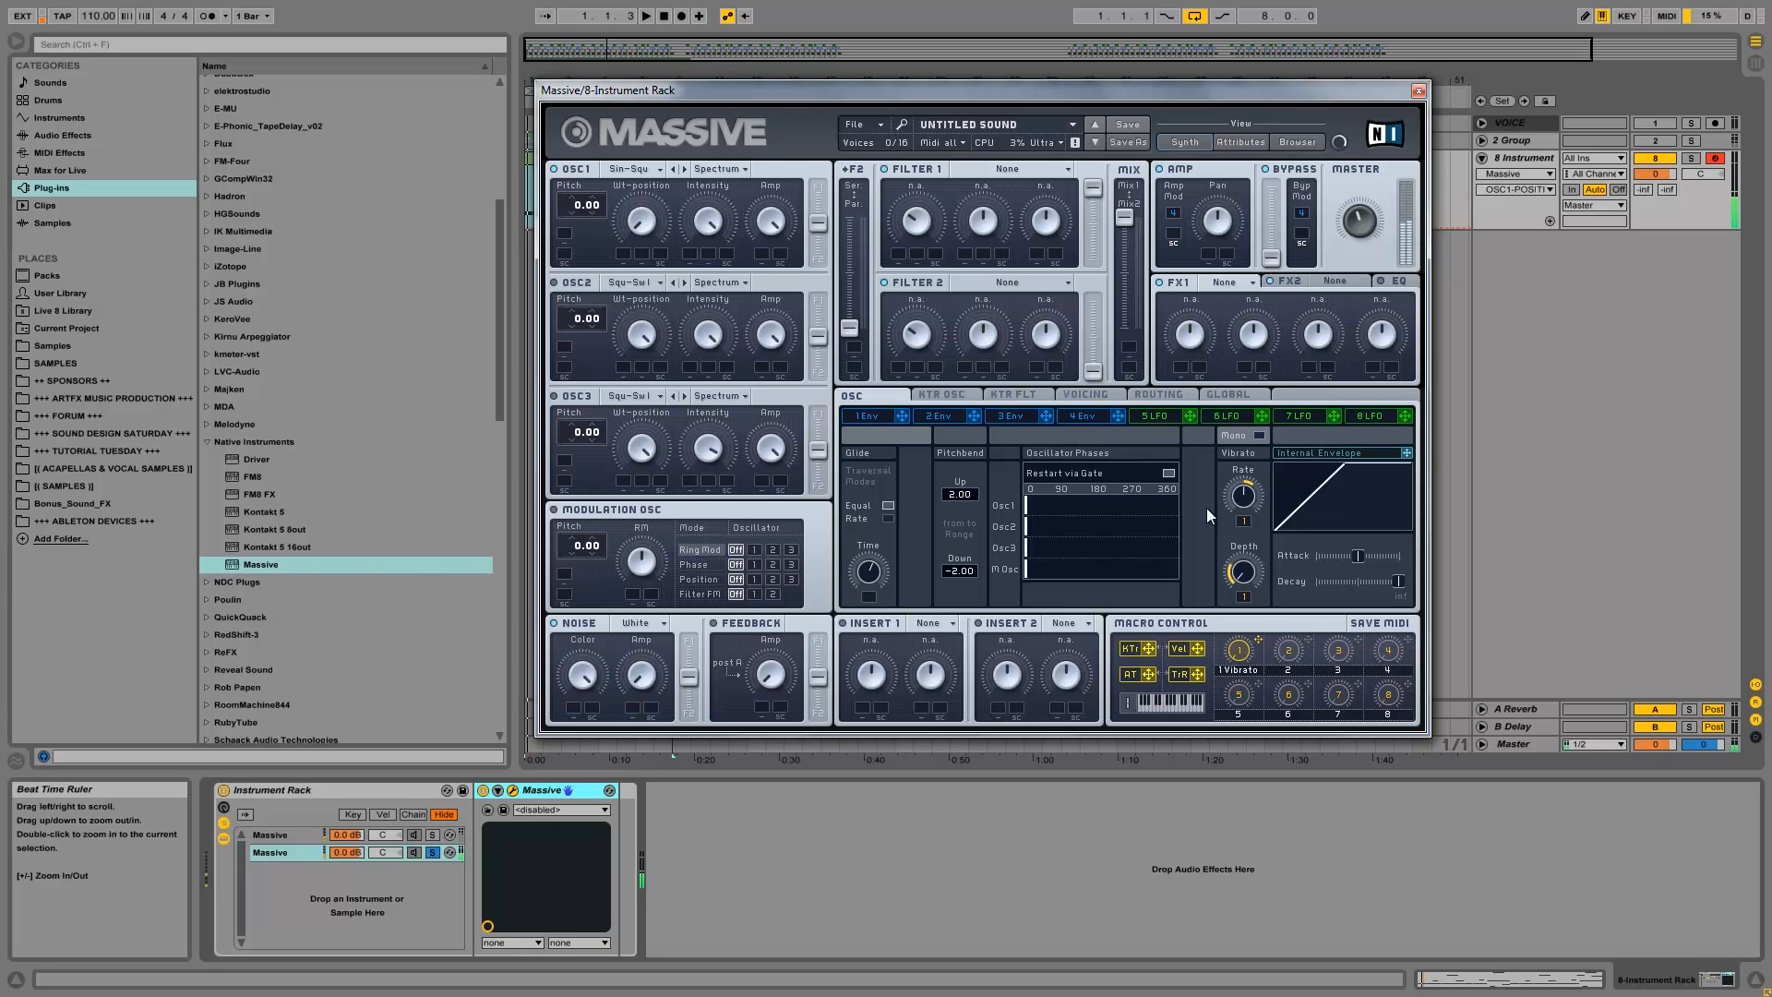
Set Massive's voicing to Monorotate with Legato Triller and lower OSC1's pitch to -24.00, auditioning the loop.
click(1088, 394)
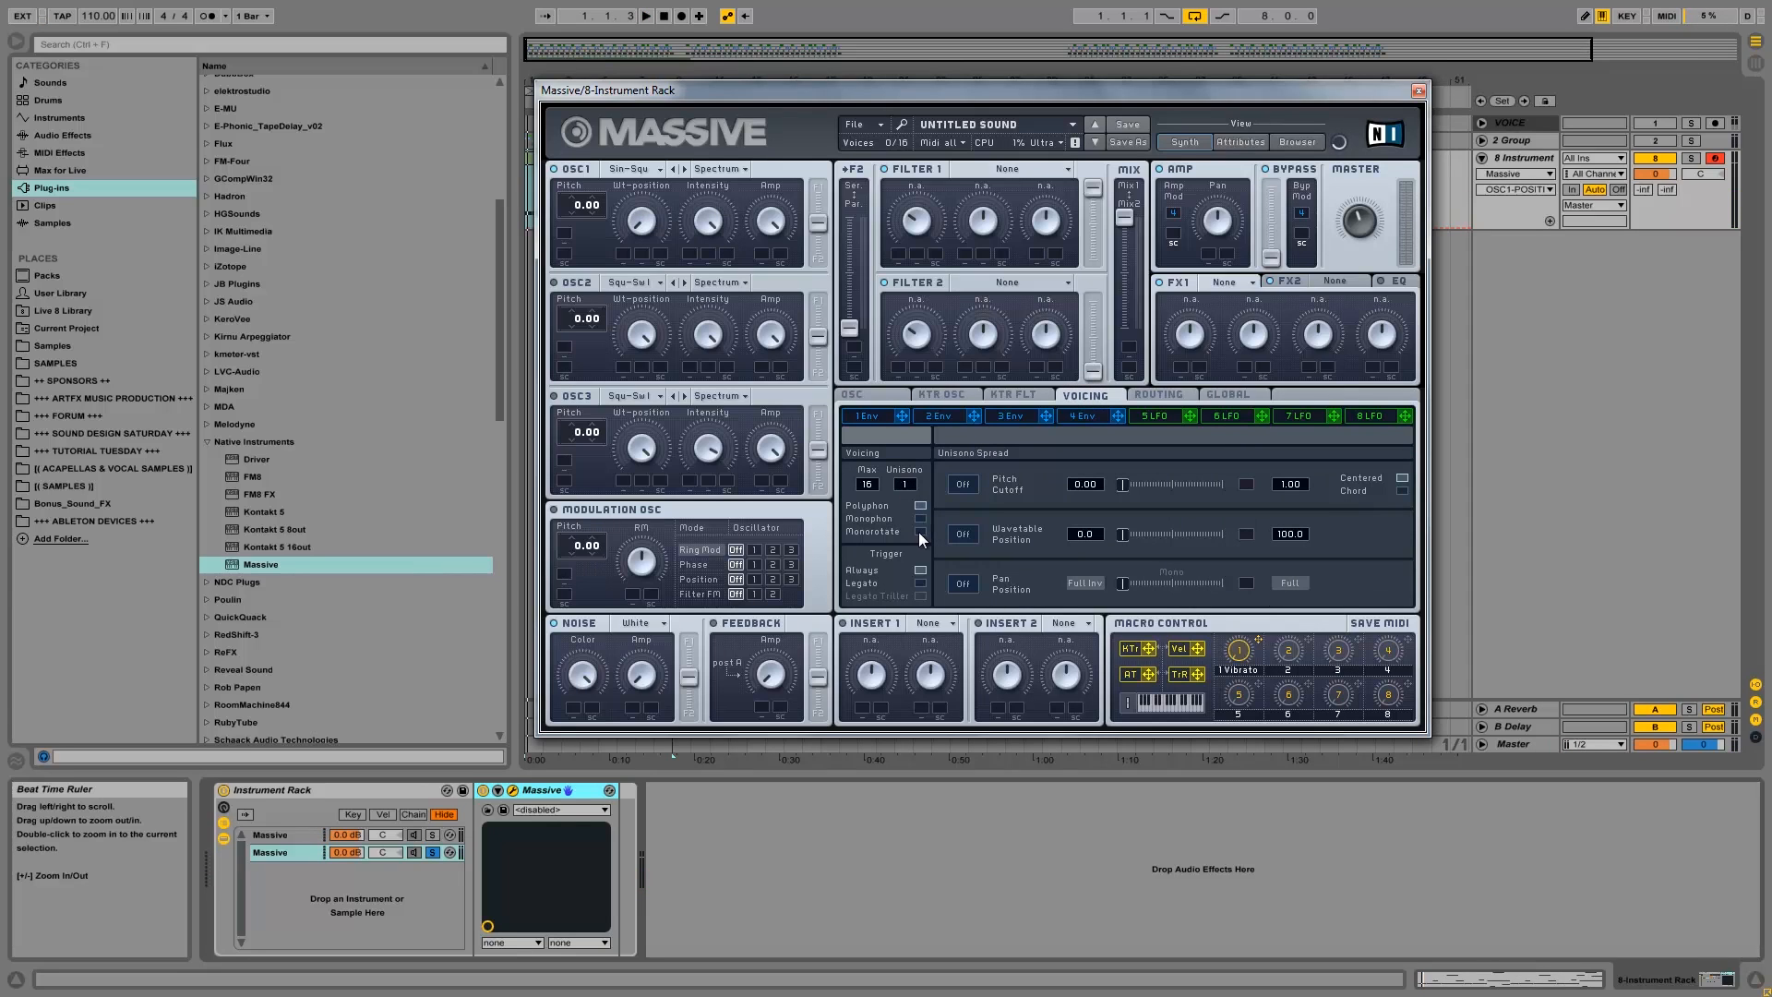
click(921, 594)
key(space)
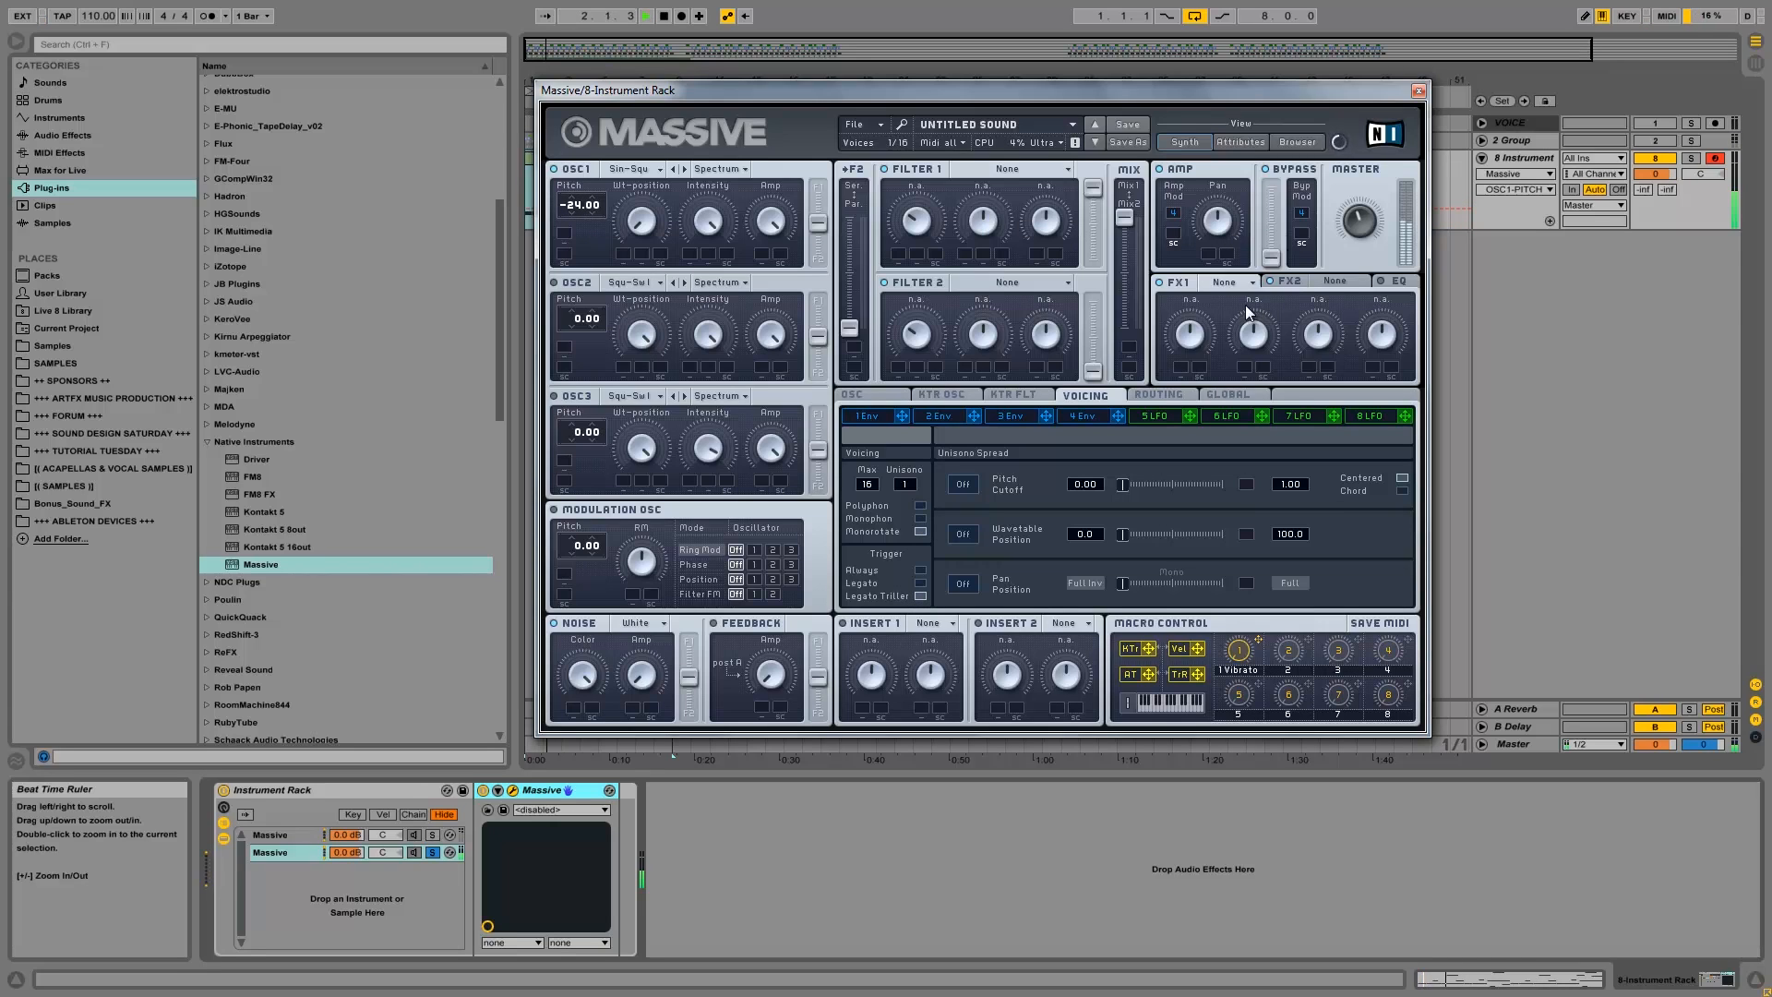
key(space)
Lengthen the attack and release of Massive's envelope 4 slightly while the loop plays.
click(1085, 416)
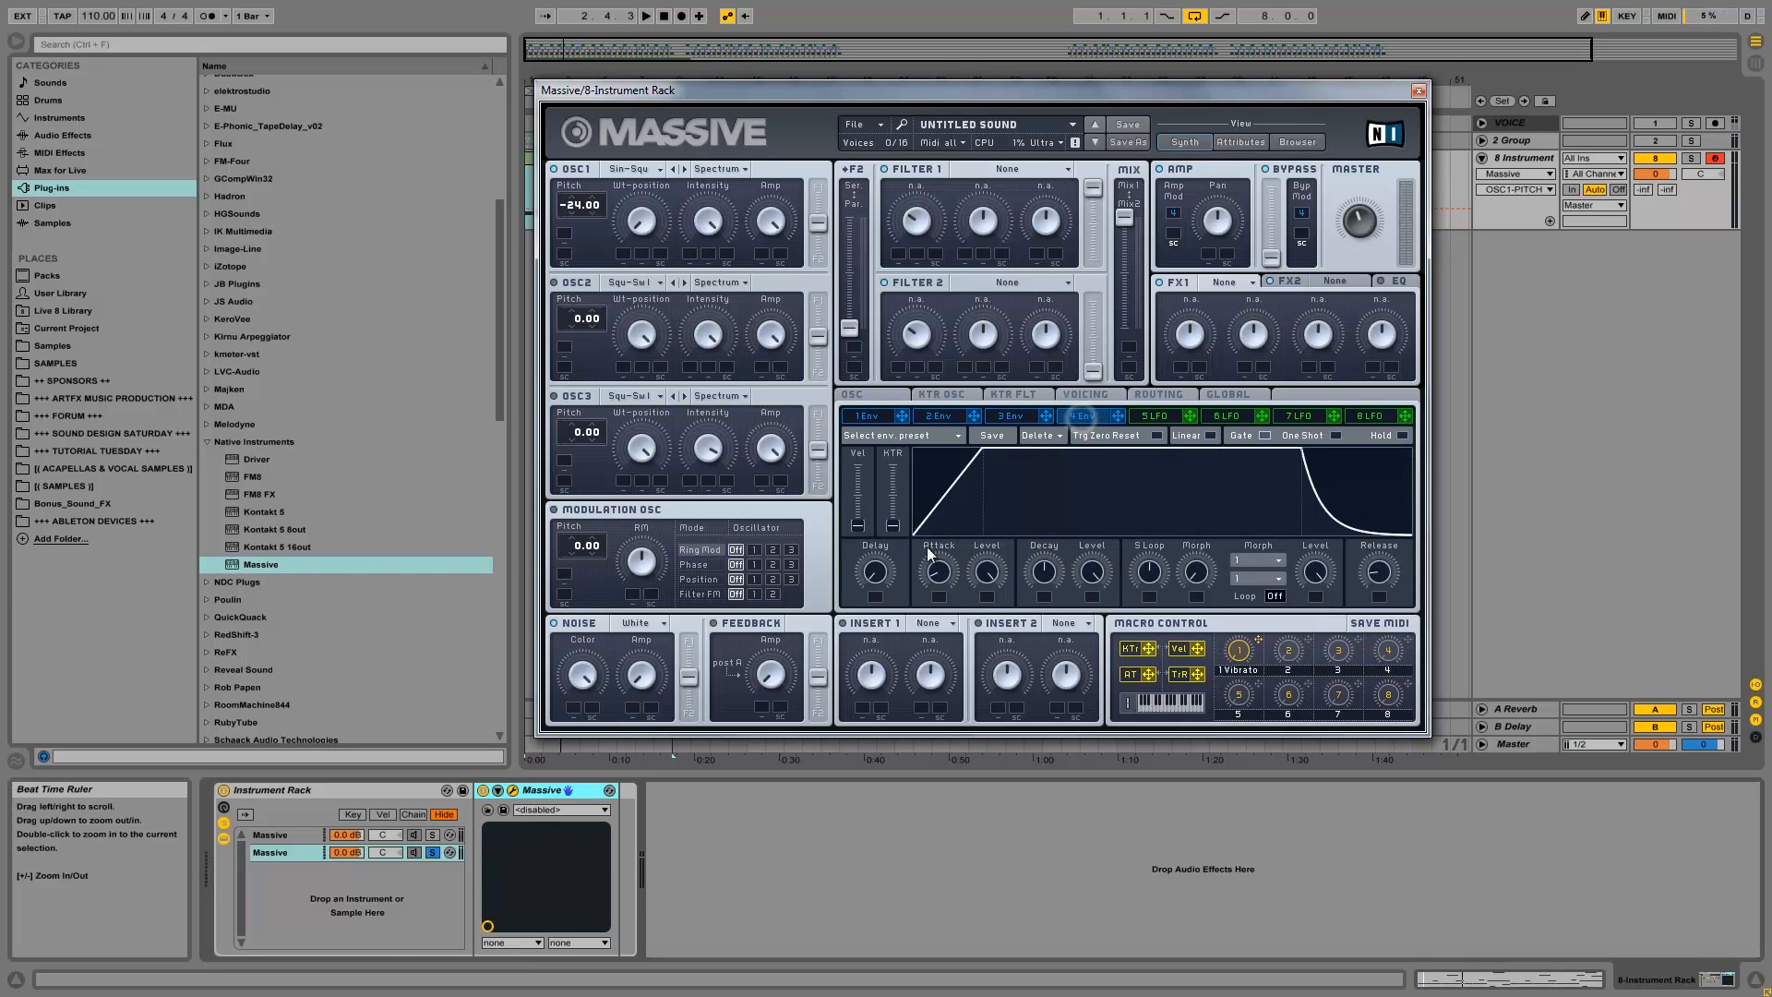
click(943, 572)
drag(946, 574, 946, 554)
click(1378, 573)
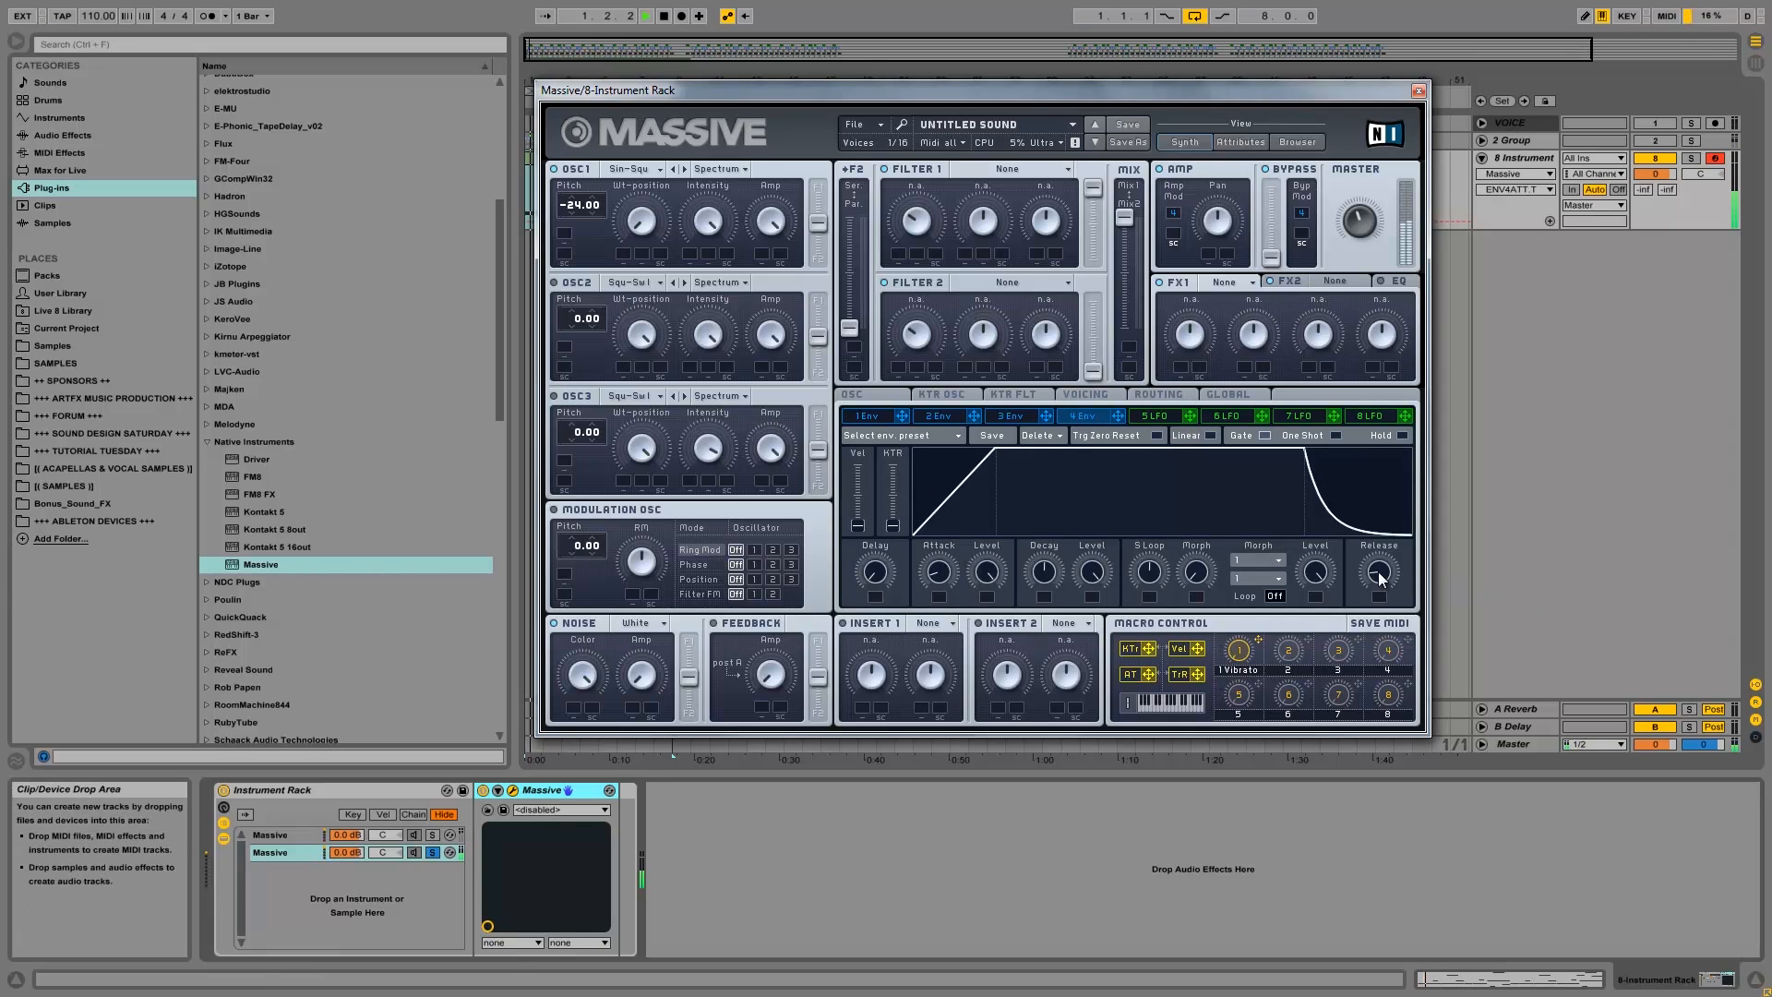
drag(1378, 573, 1384, 591)
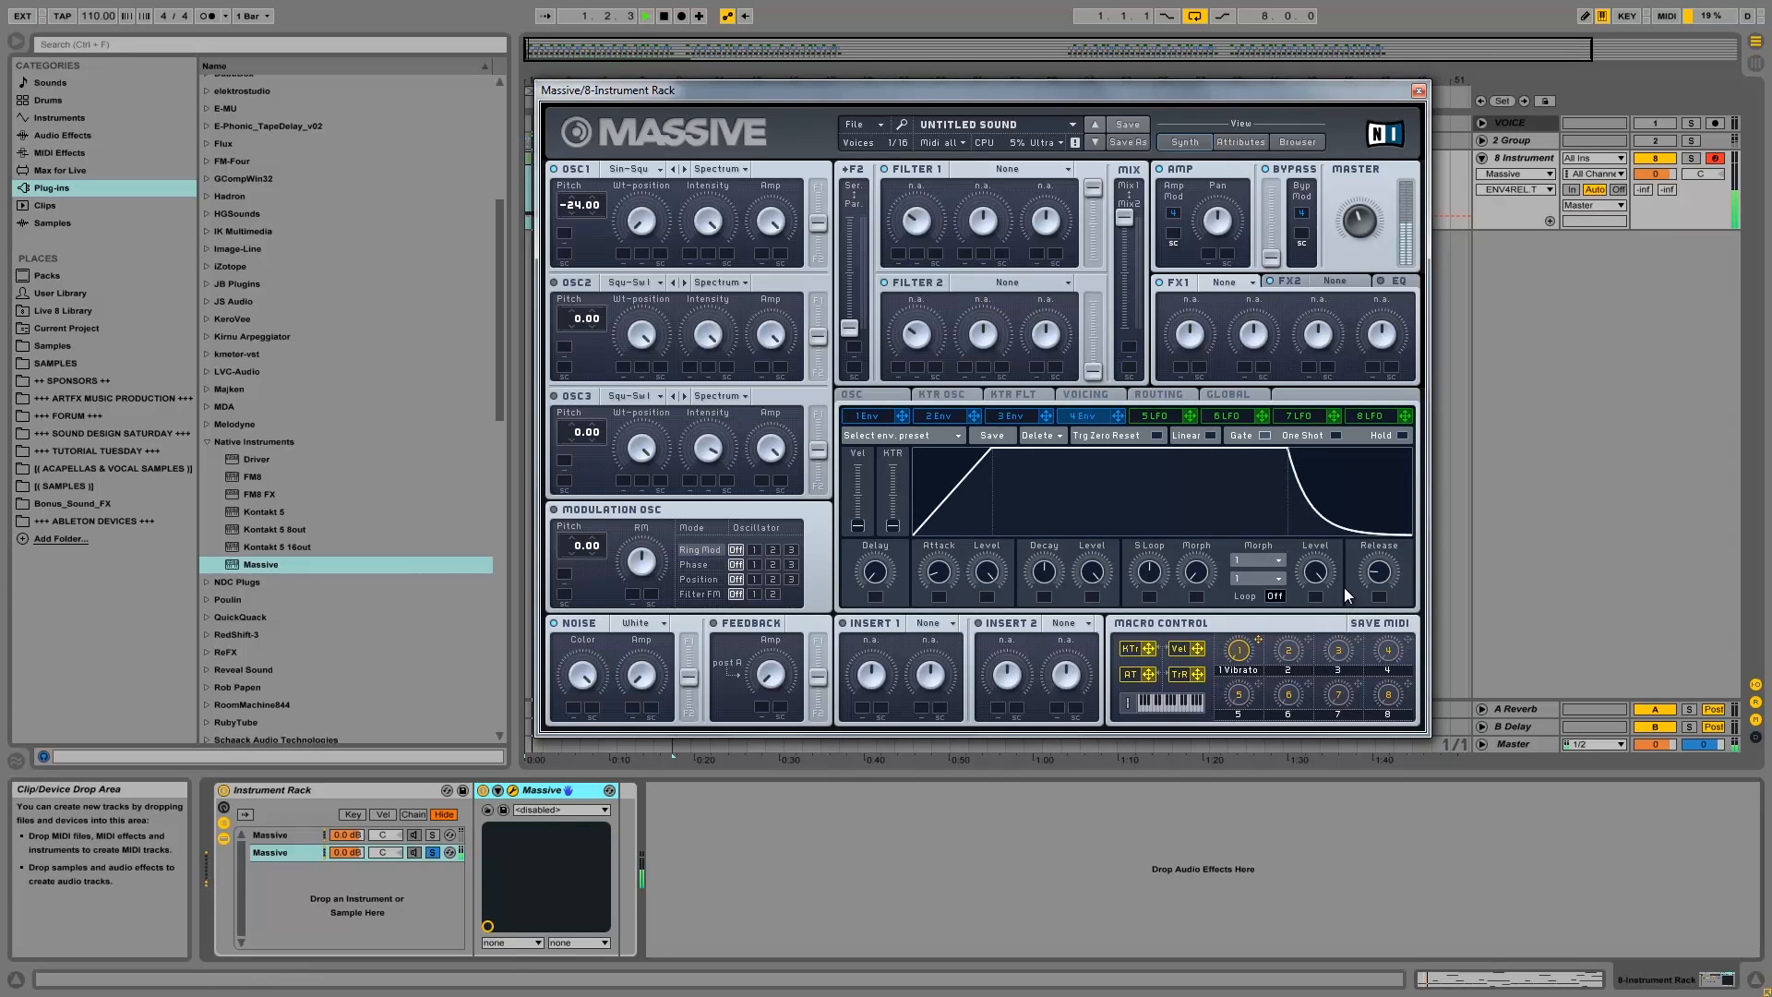
drag(930, 573, 941, 574)
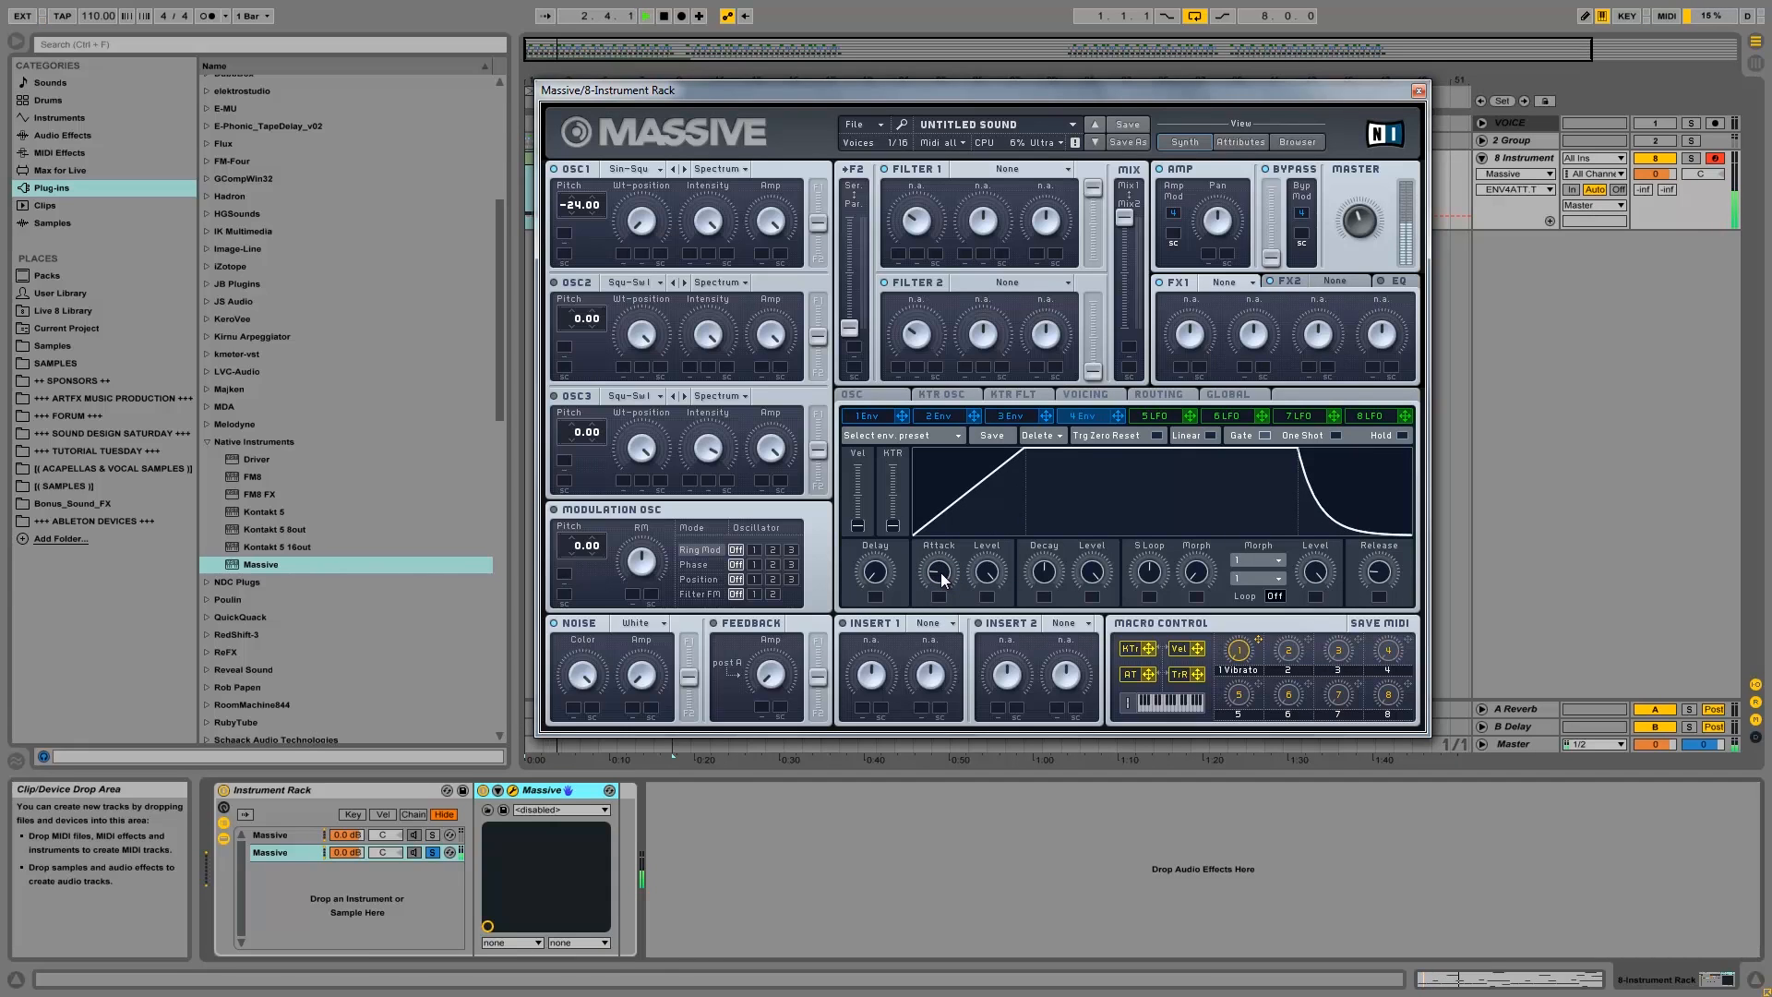
drag(941, 579, 942, 596)
mouse_move(1377, 578)
mouse_down()
mouse_move(1378, 559)
mouse_move(1379, 584)
mouse_up()
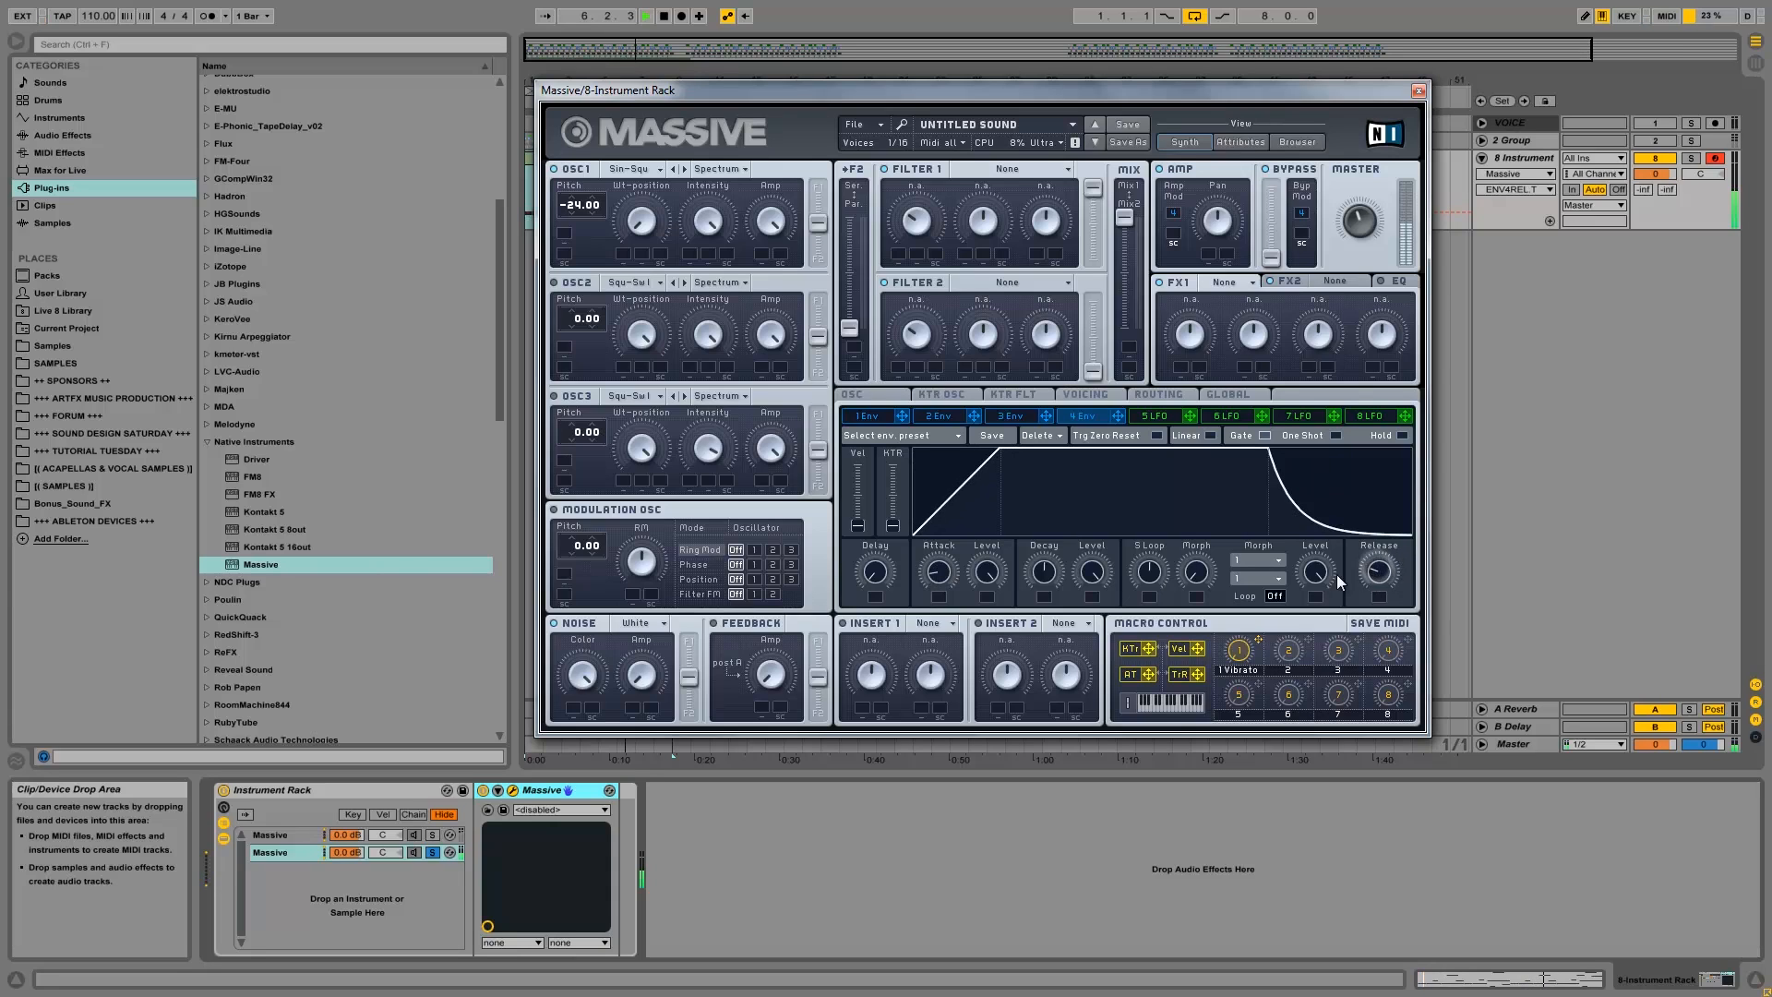
drag(940, 579, 943, 556)
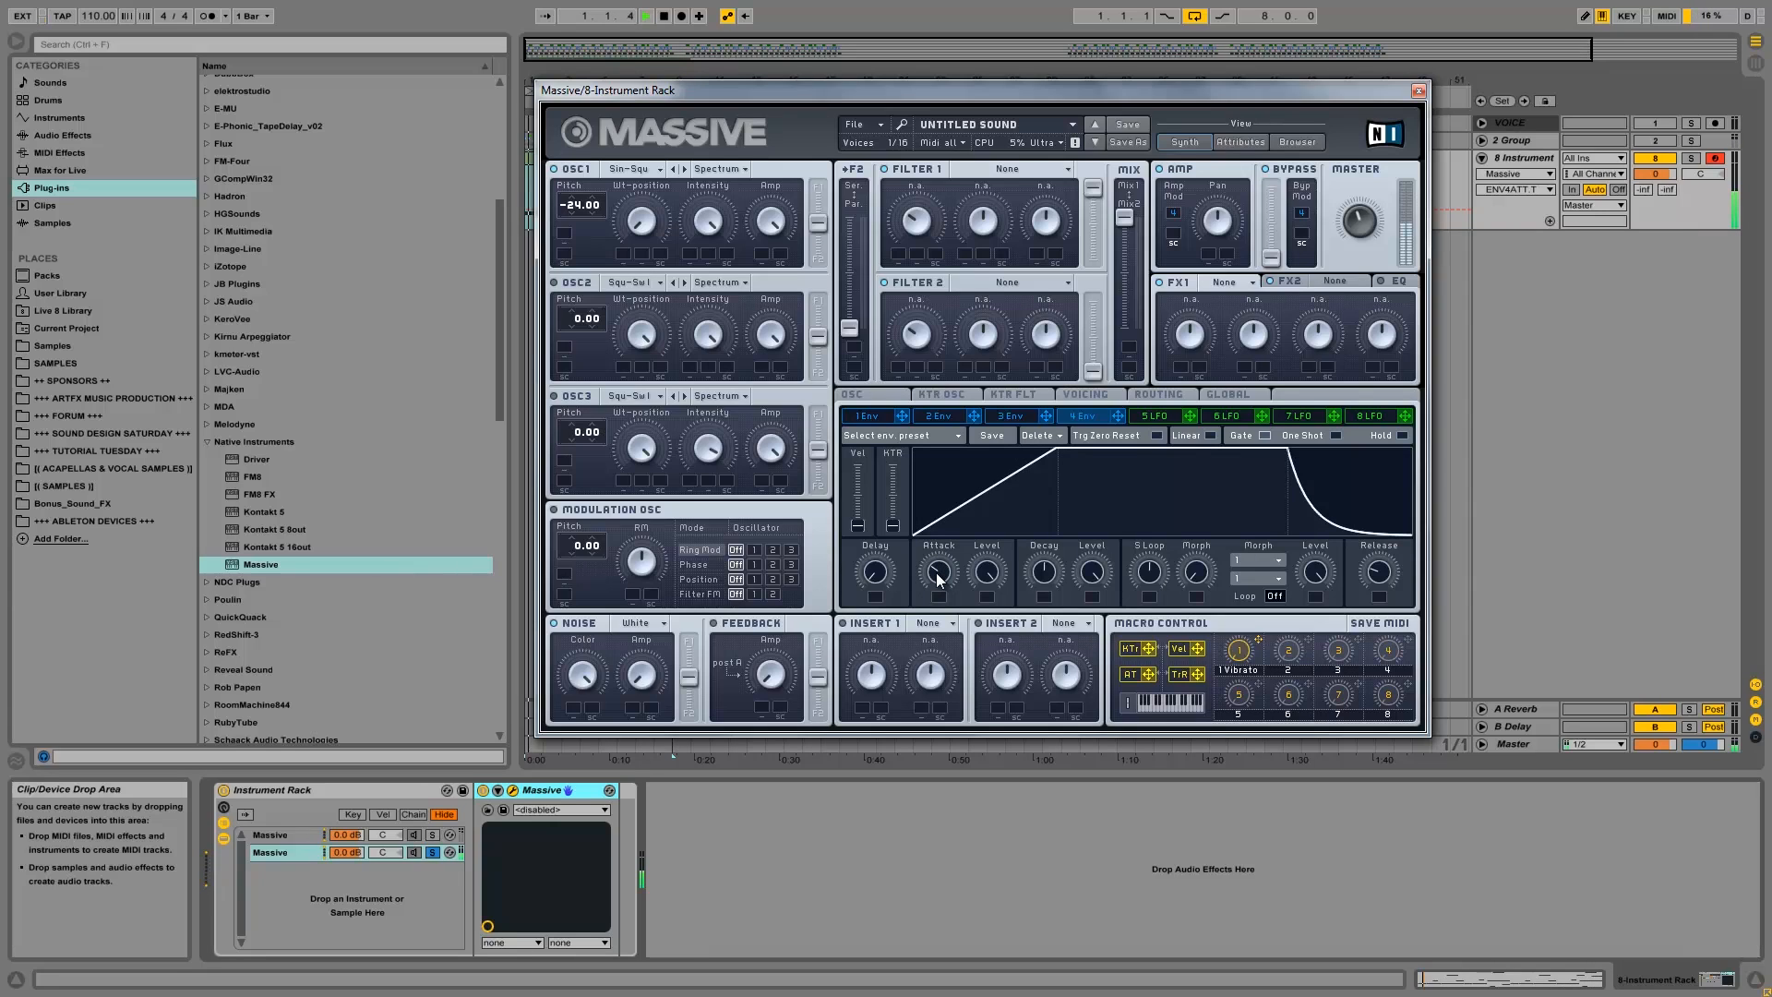
drag(938, 579, 939, 582)
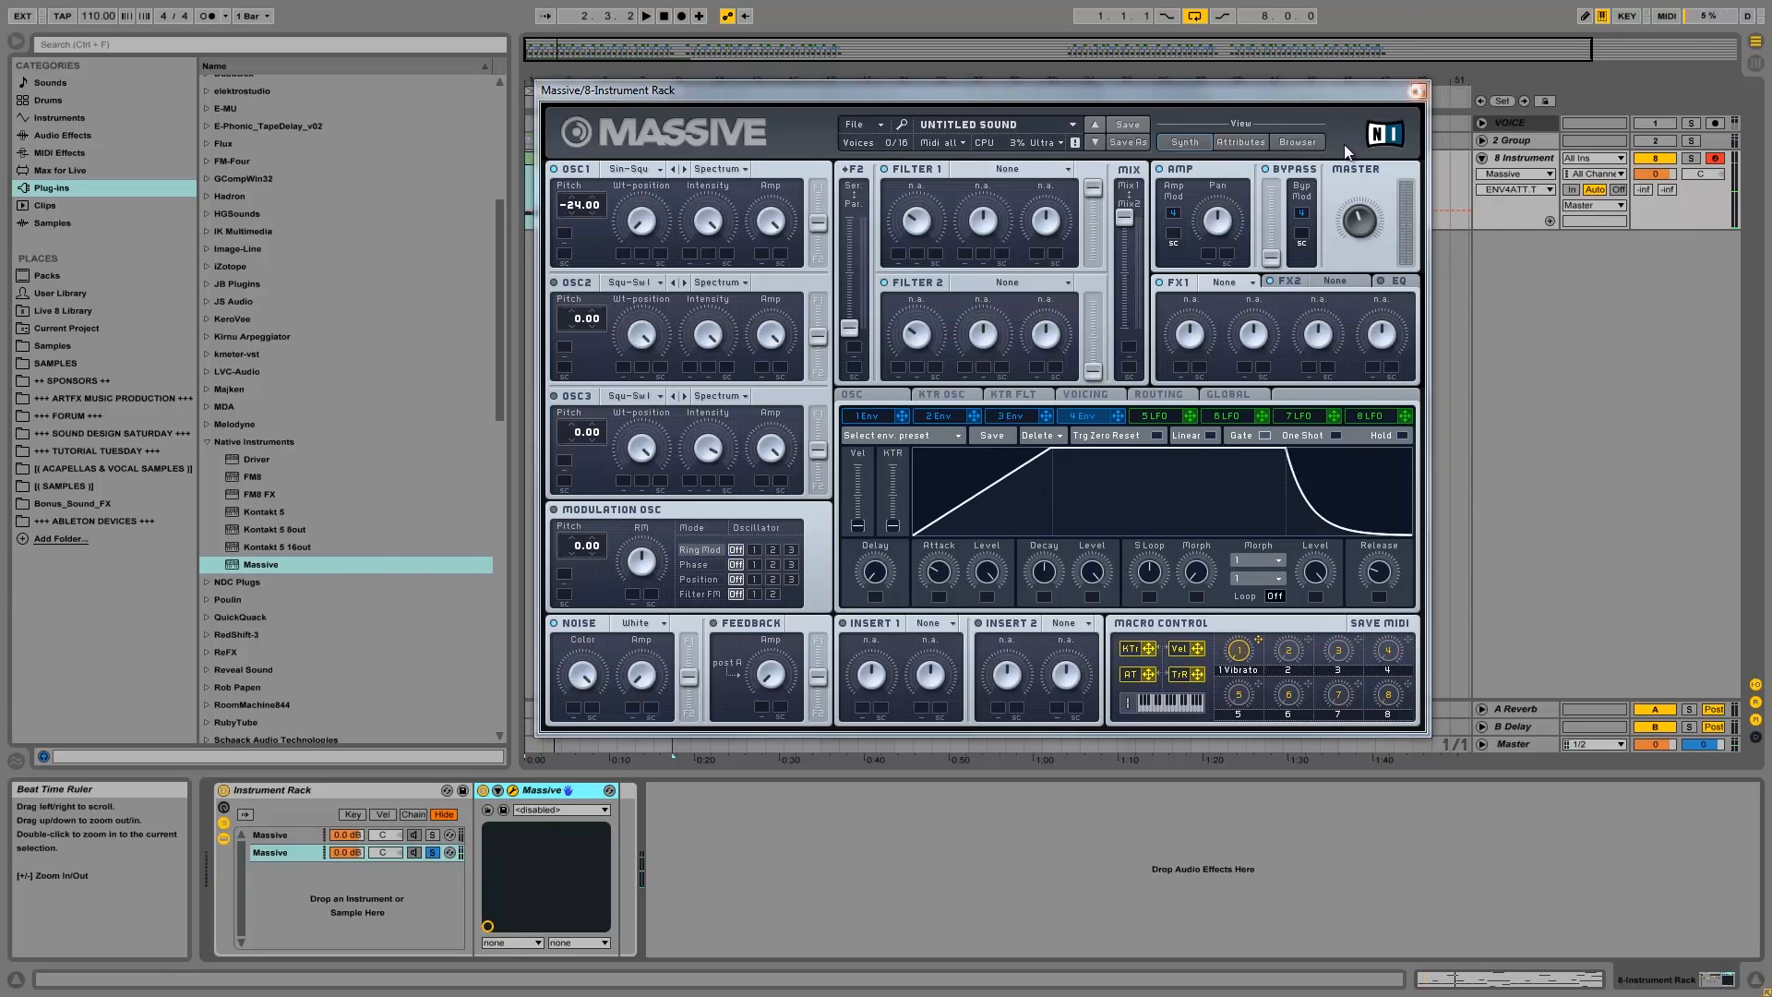
Close Massive, unsolo the duplicated chain and set the volume of both rack chains to -12.0 dB.
click(1419, 89)
click(432, 852)
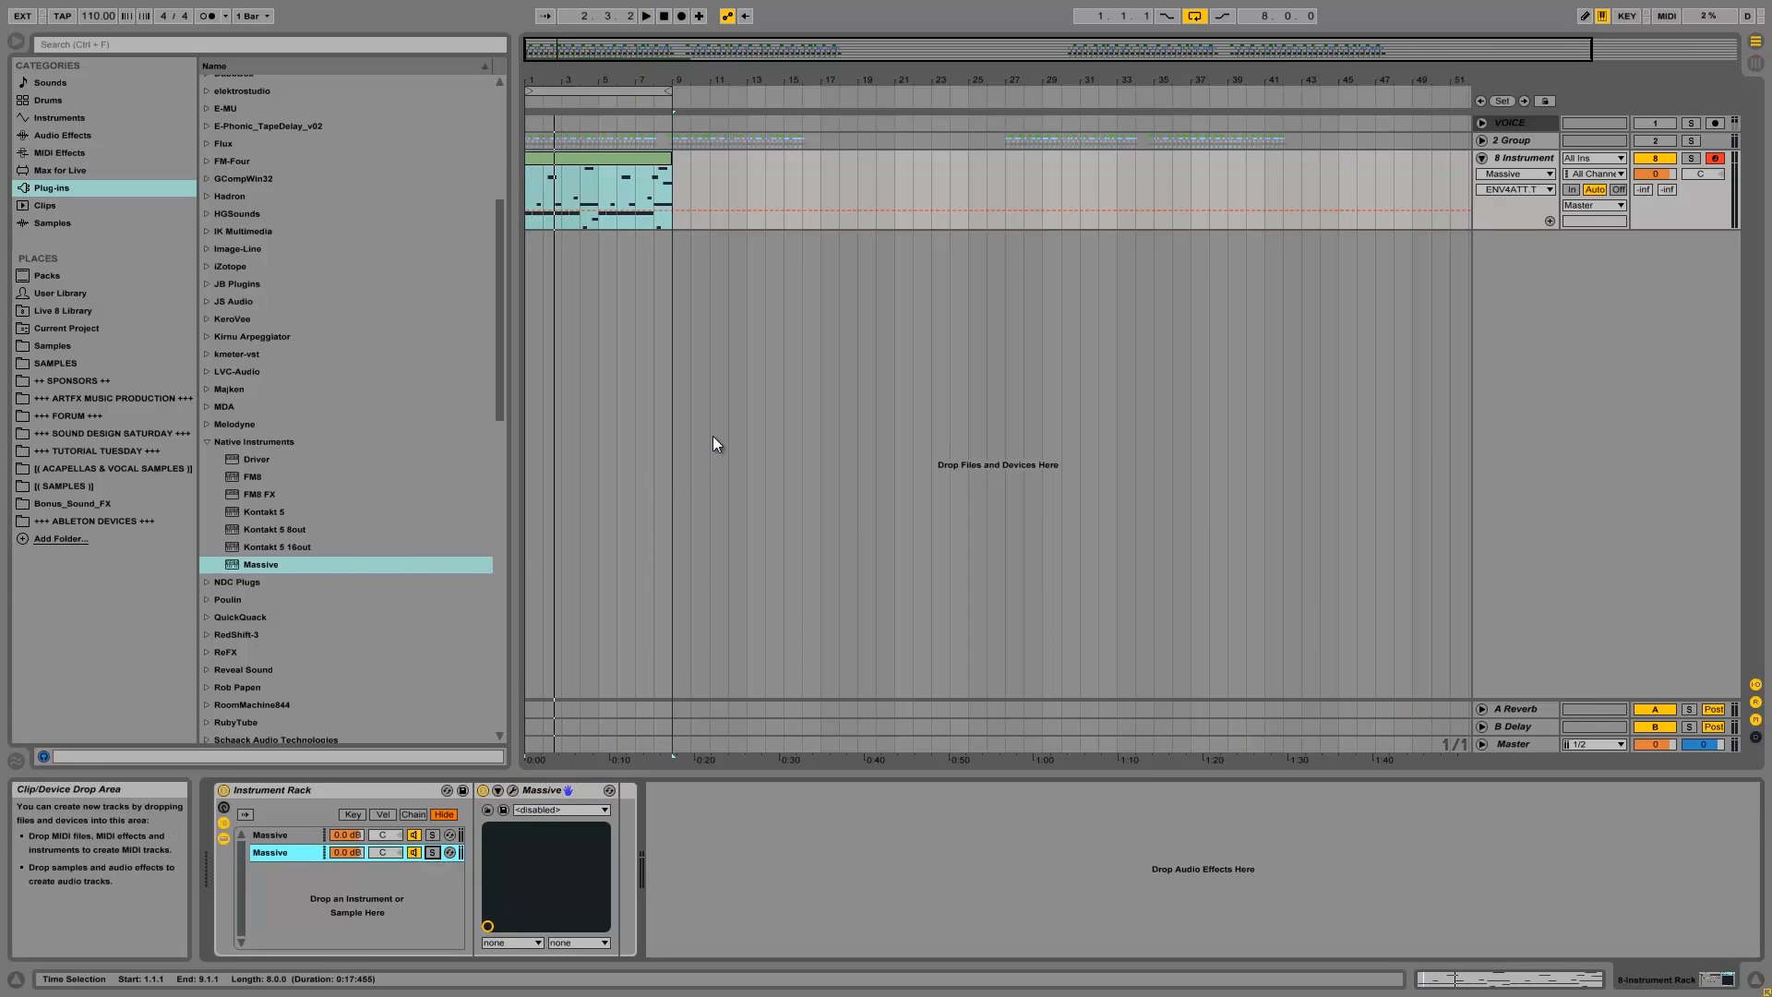
drag(351, 834, 350, 855)
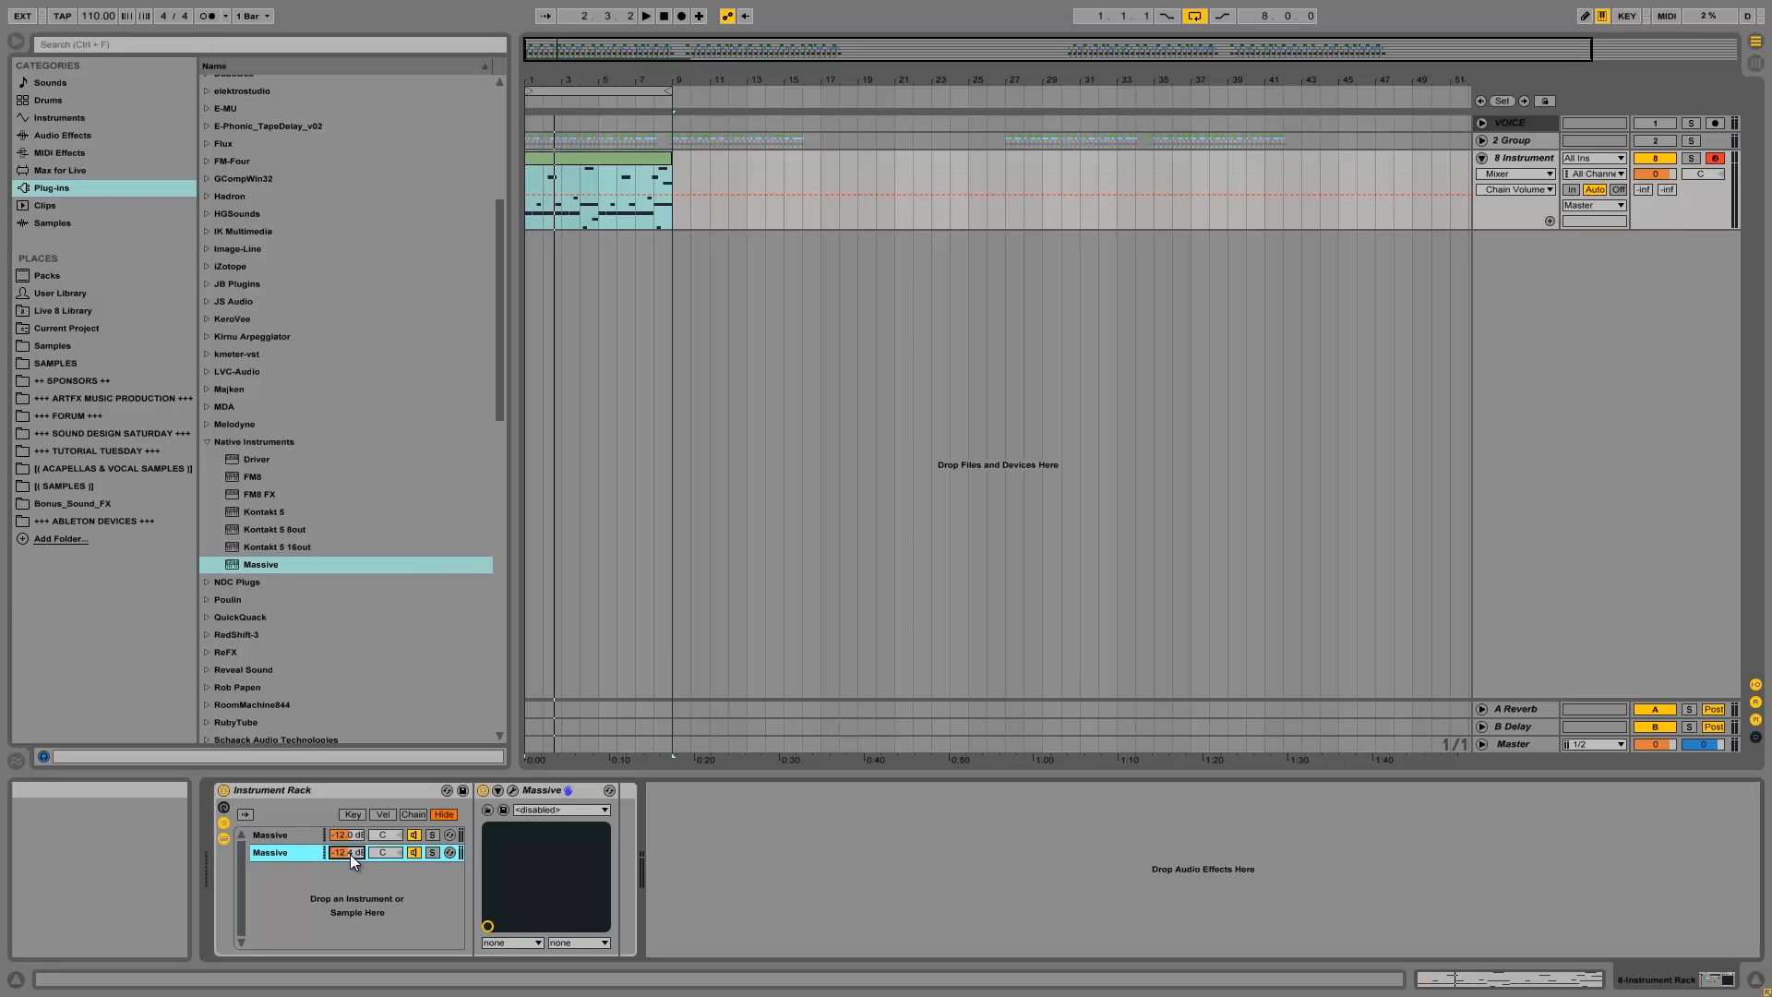
key(Return)
key(space)
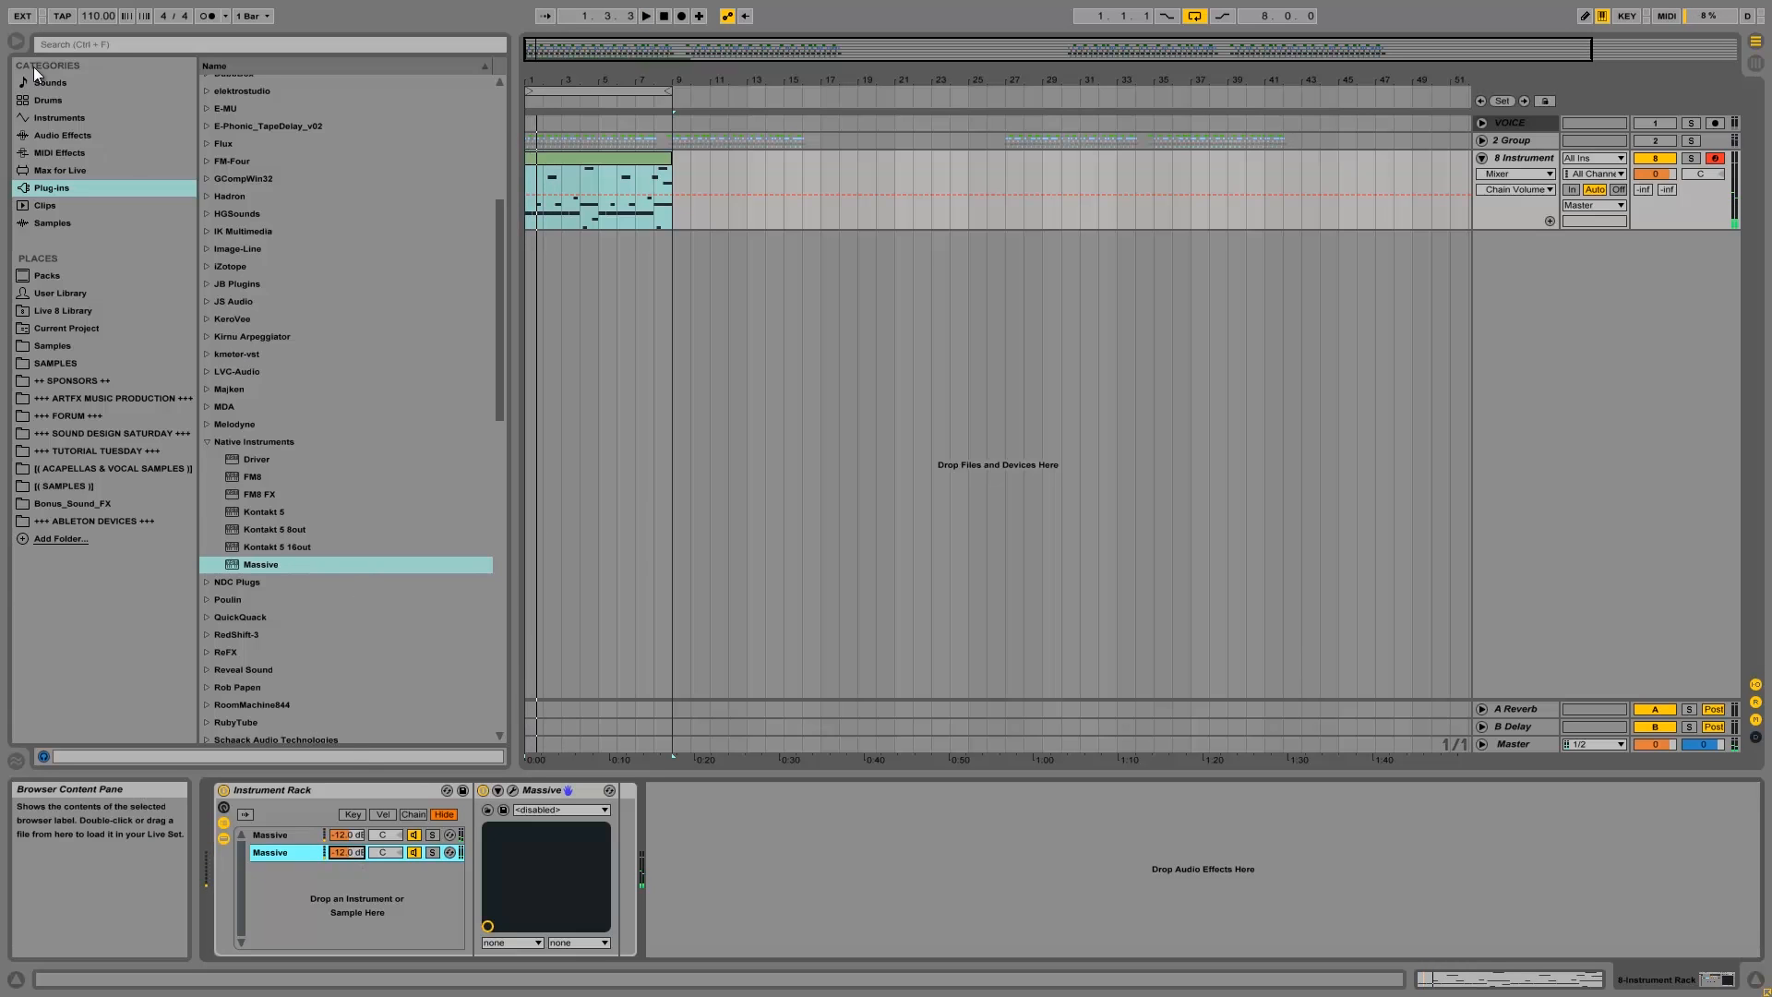
Add a Glue Compressor after the Instrument Rack, enable Soft clipping and raise Makeup to about 13.7 dB during playback.
click(70, 138)
drag(251, 398, 812, 866)
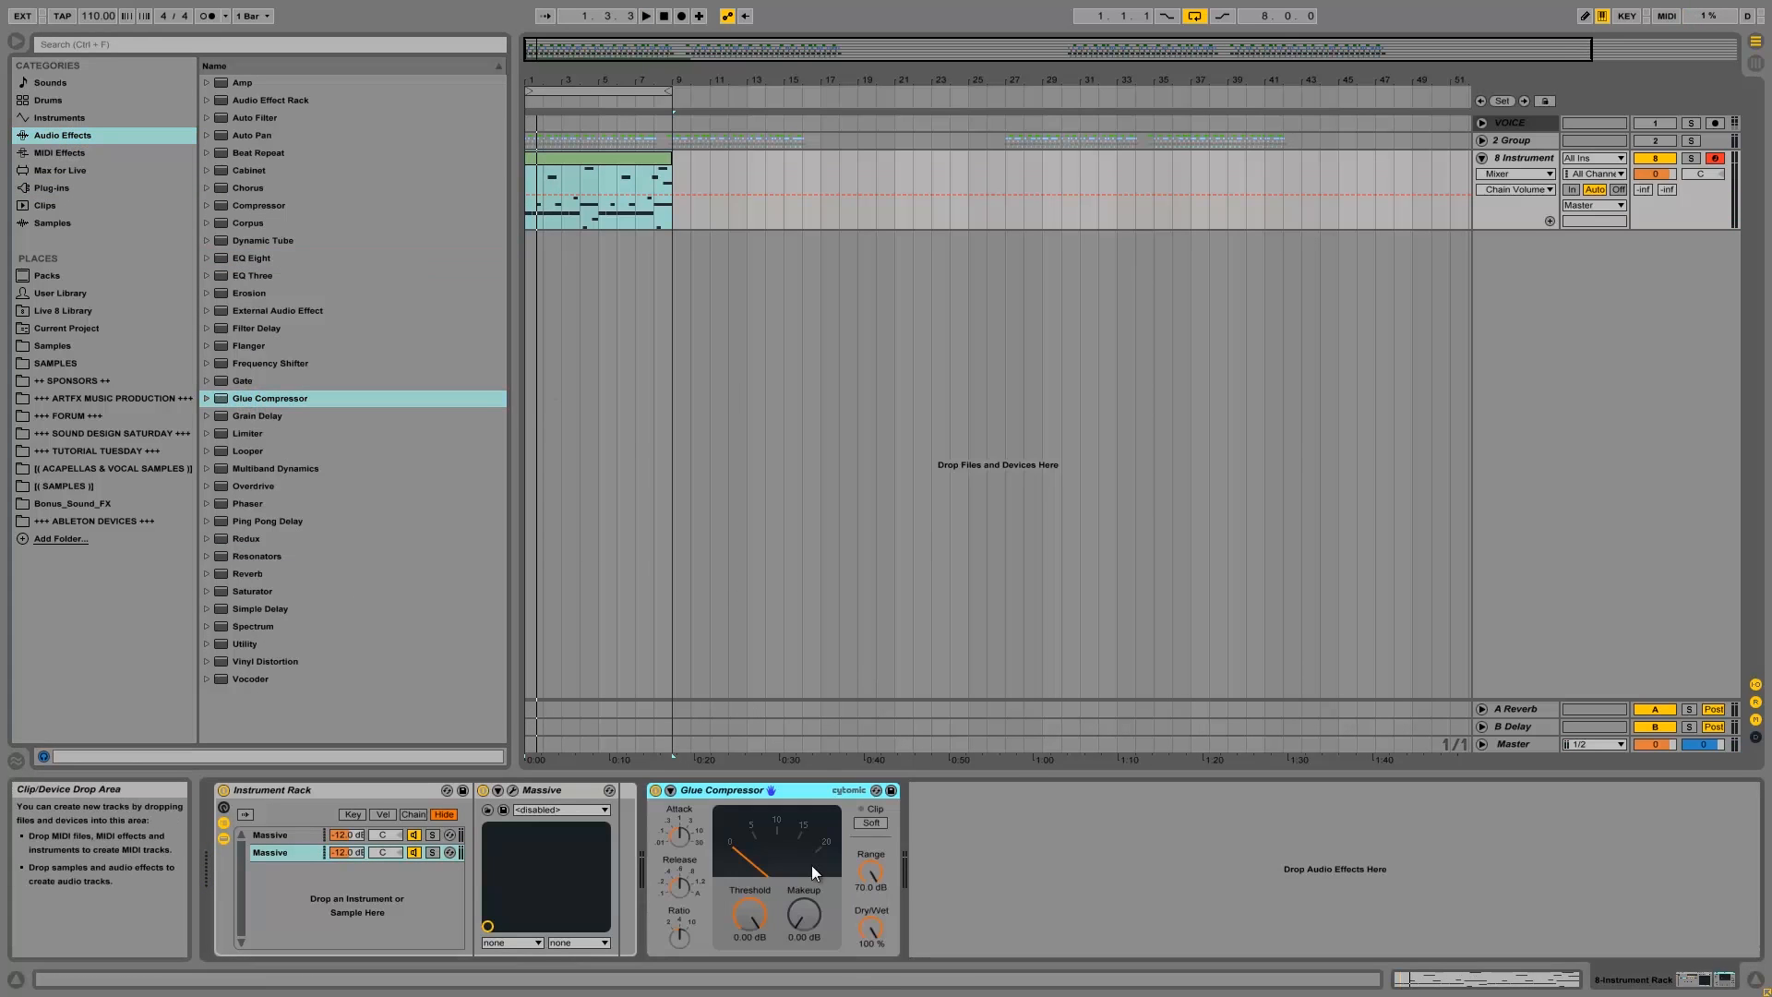
click(870, 823)
key(space)
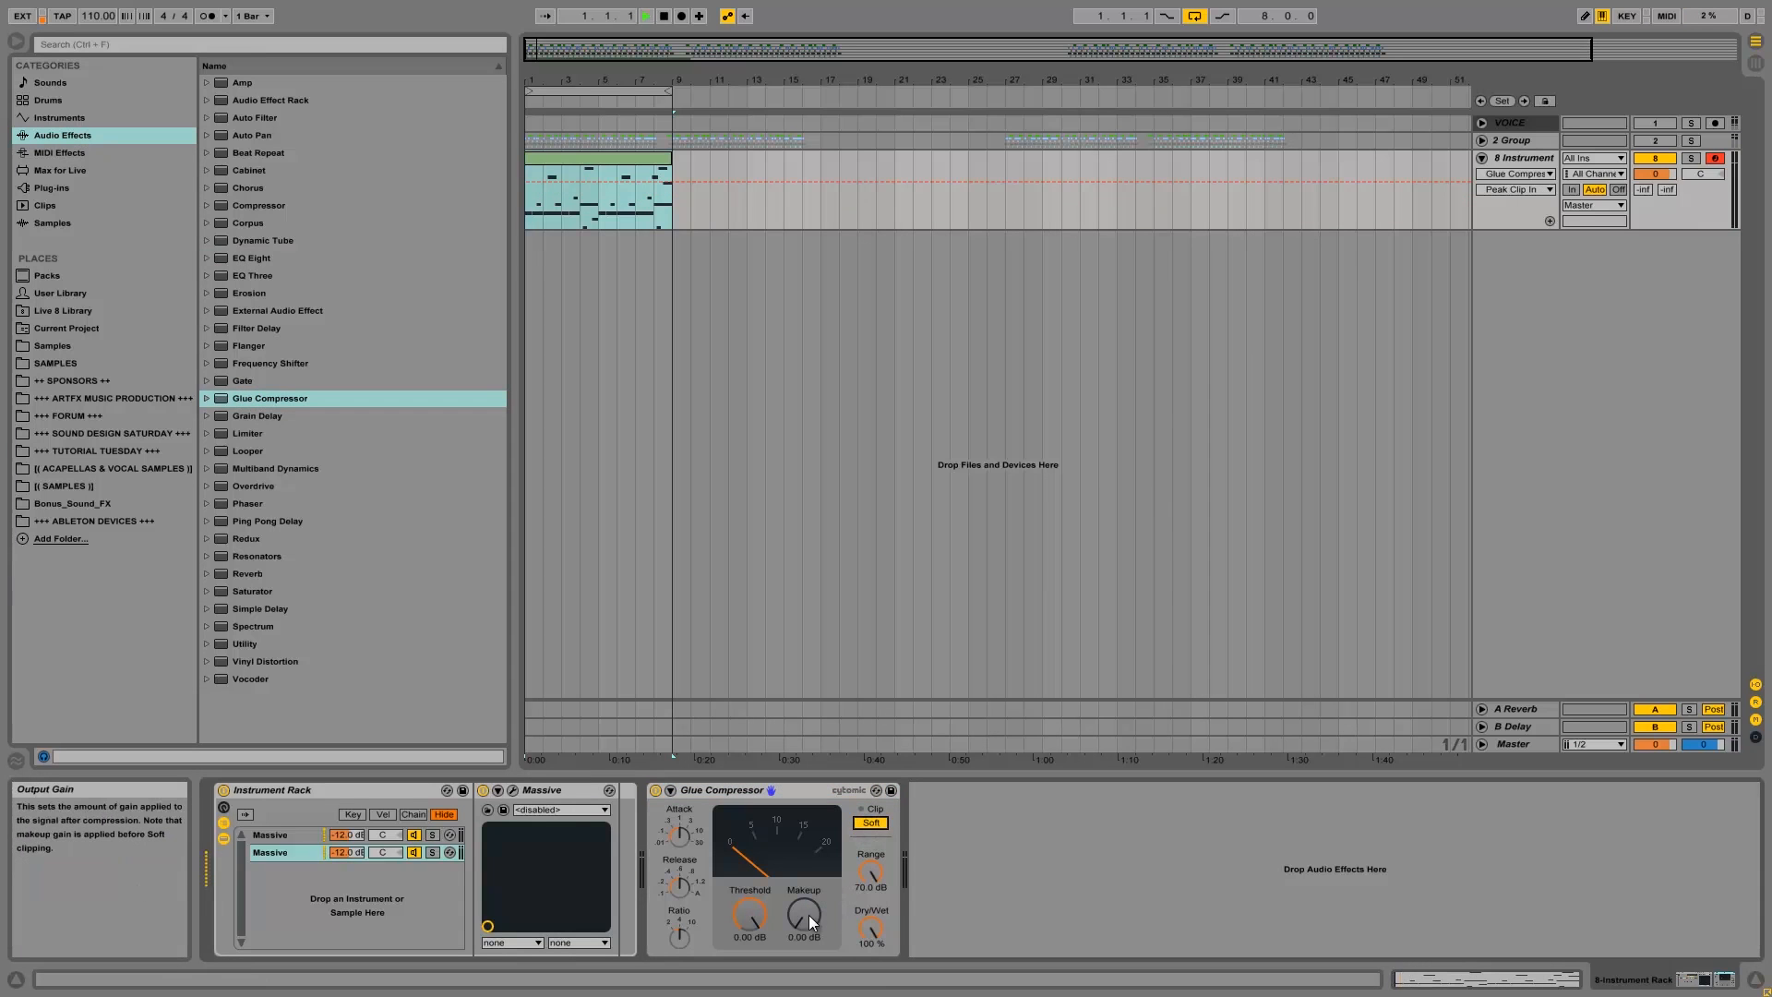
drag(808, 915, 806, 916)
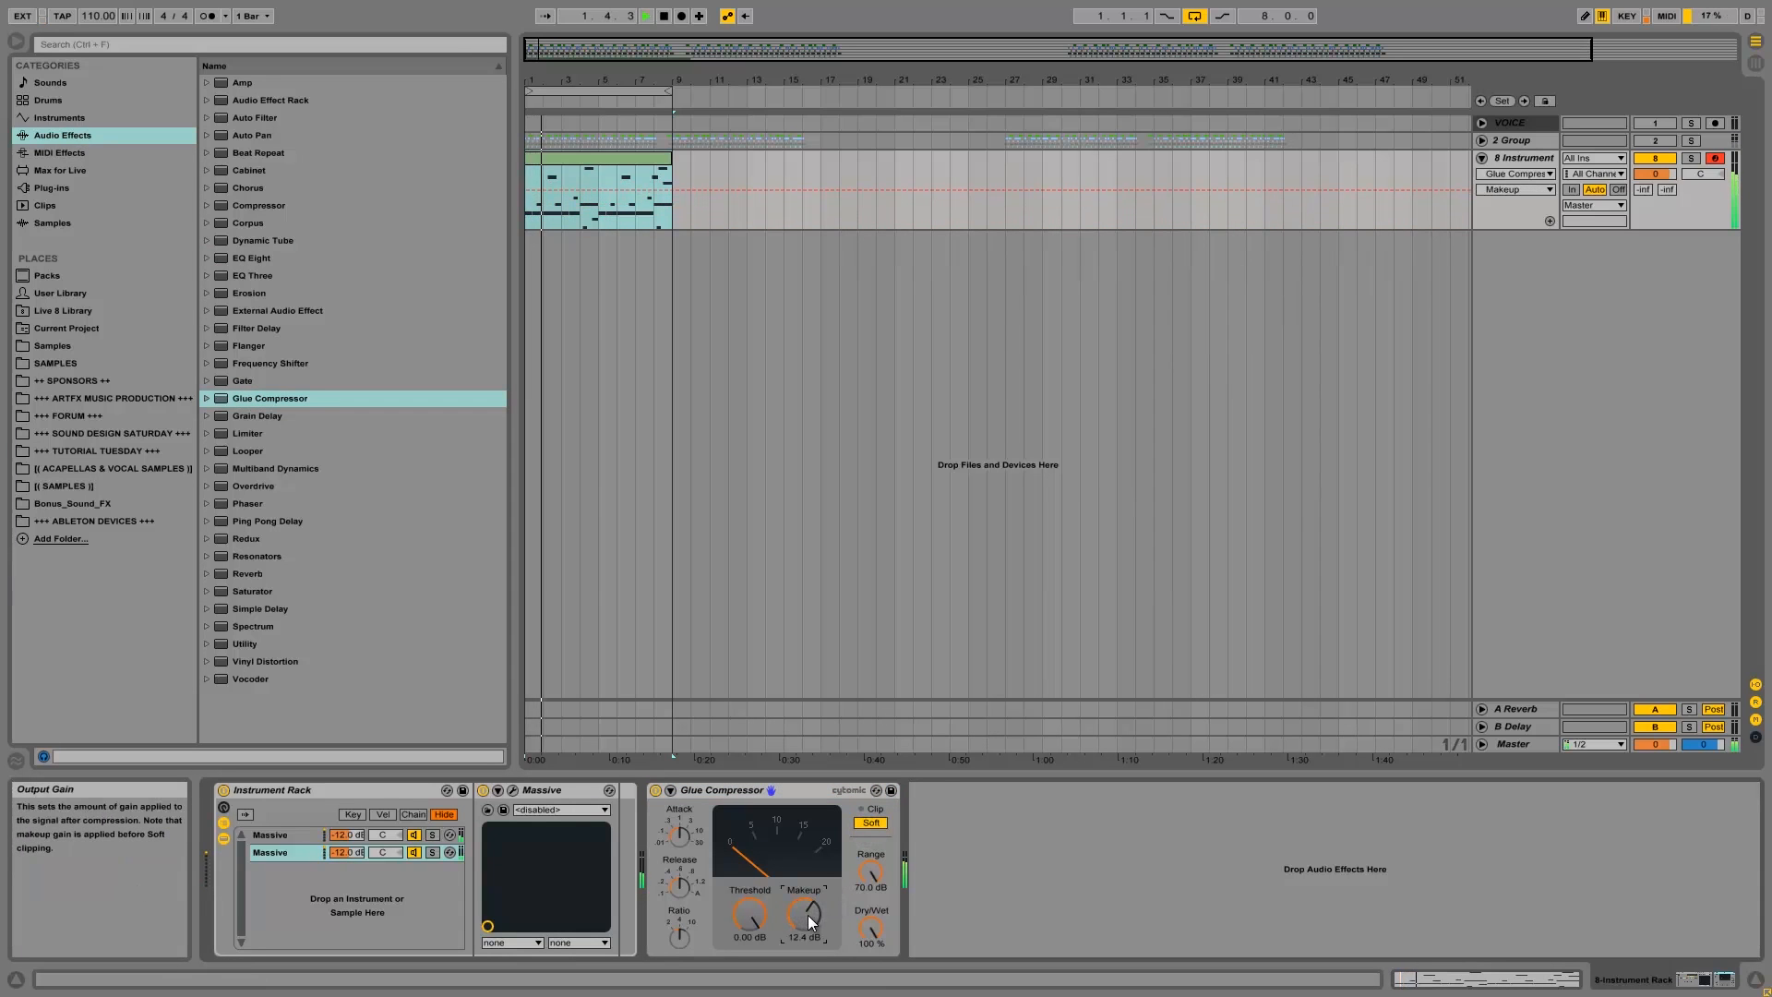
drag(806, 916, 810, 912)
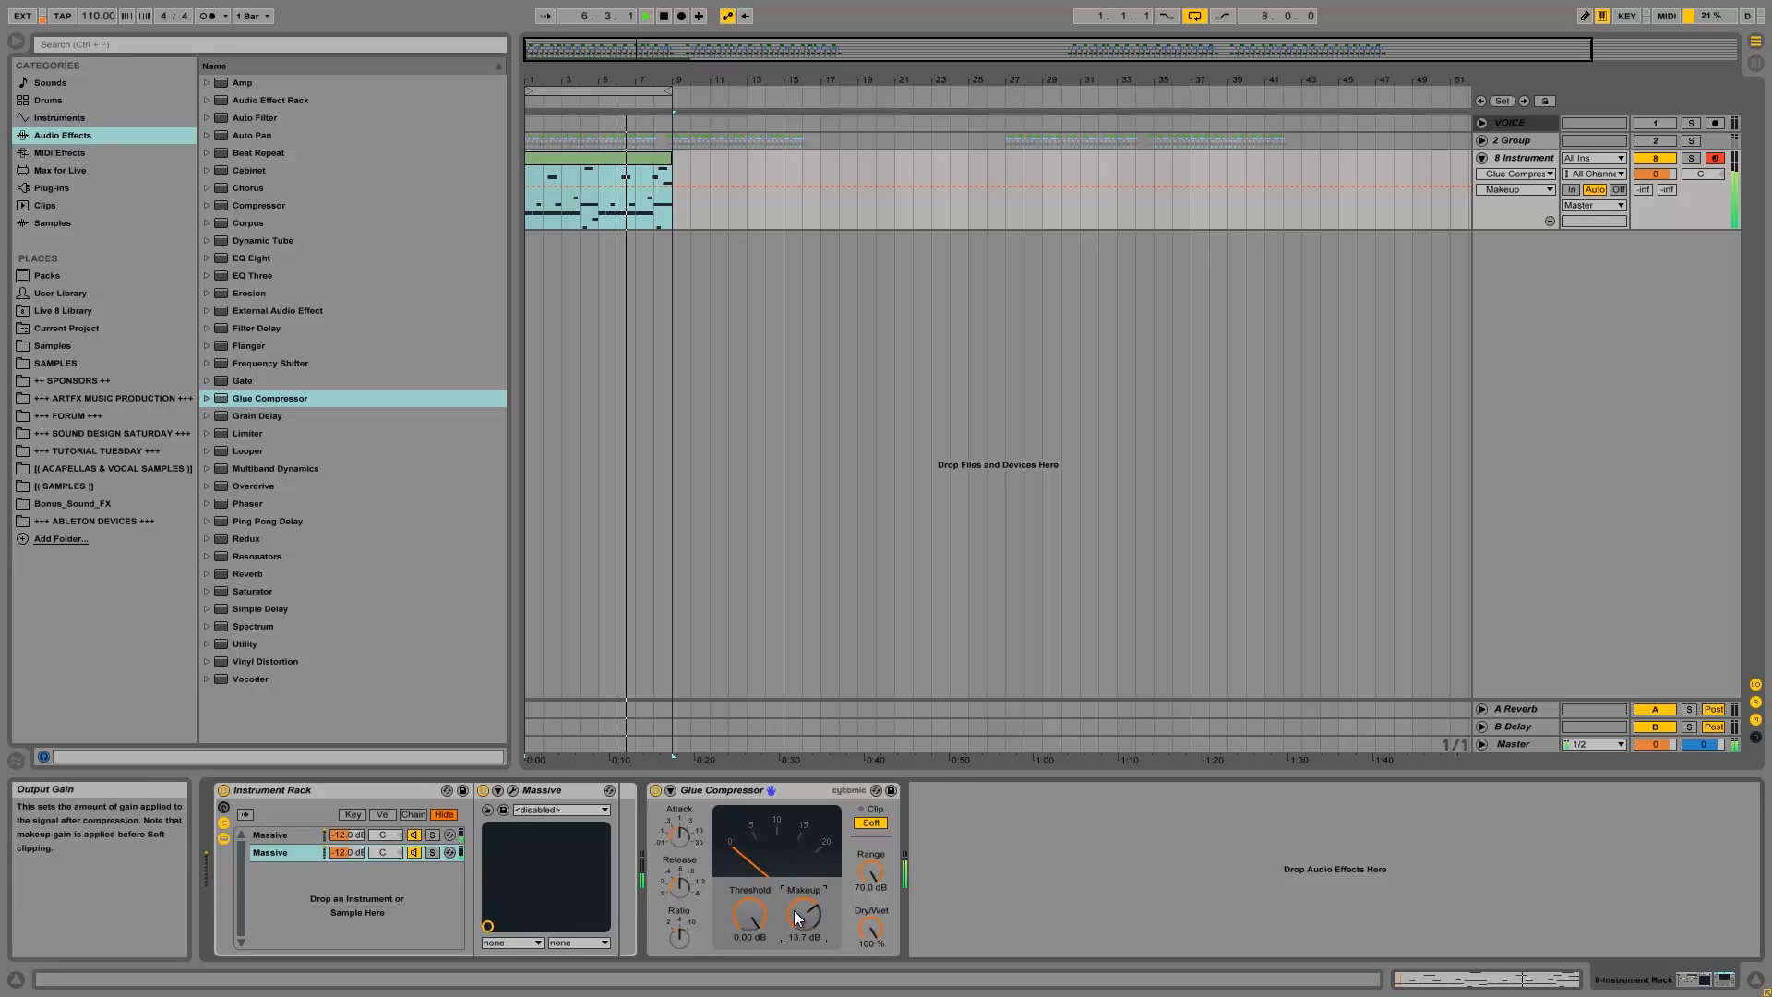
Show the rack's macro controls and rename the first chain MID and the duplicated chain SUB.
click(512, 790)
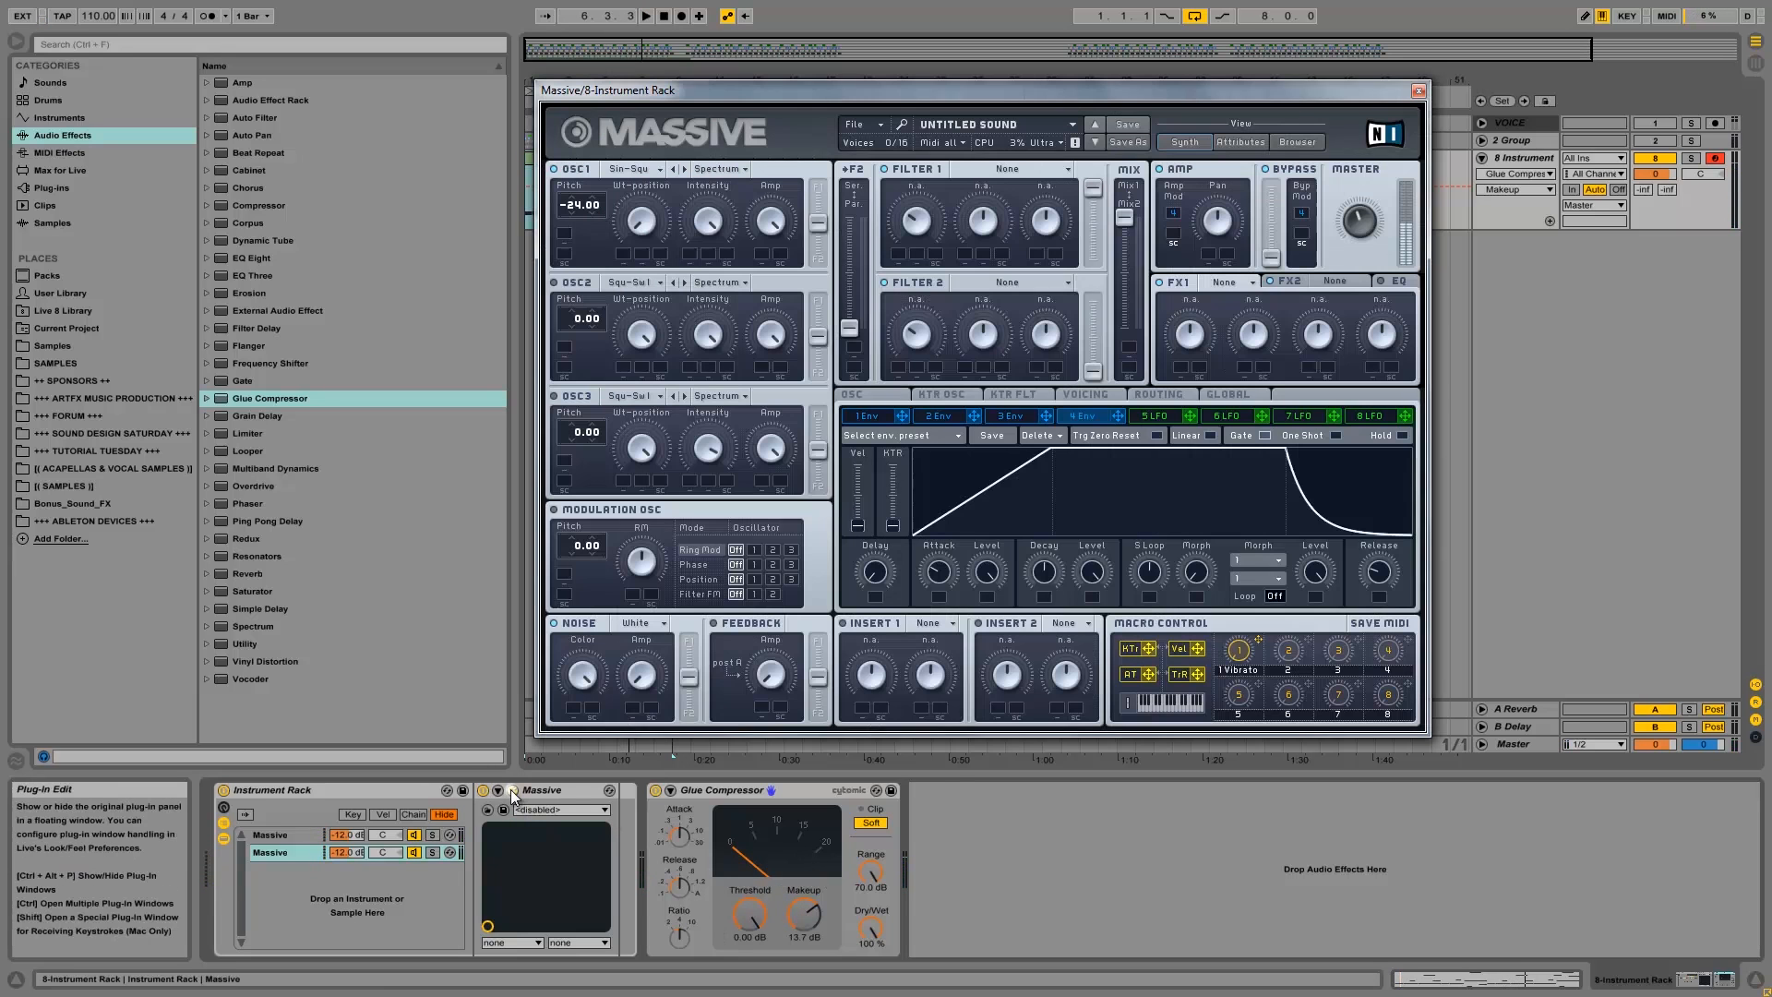
click(223, 808)
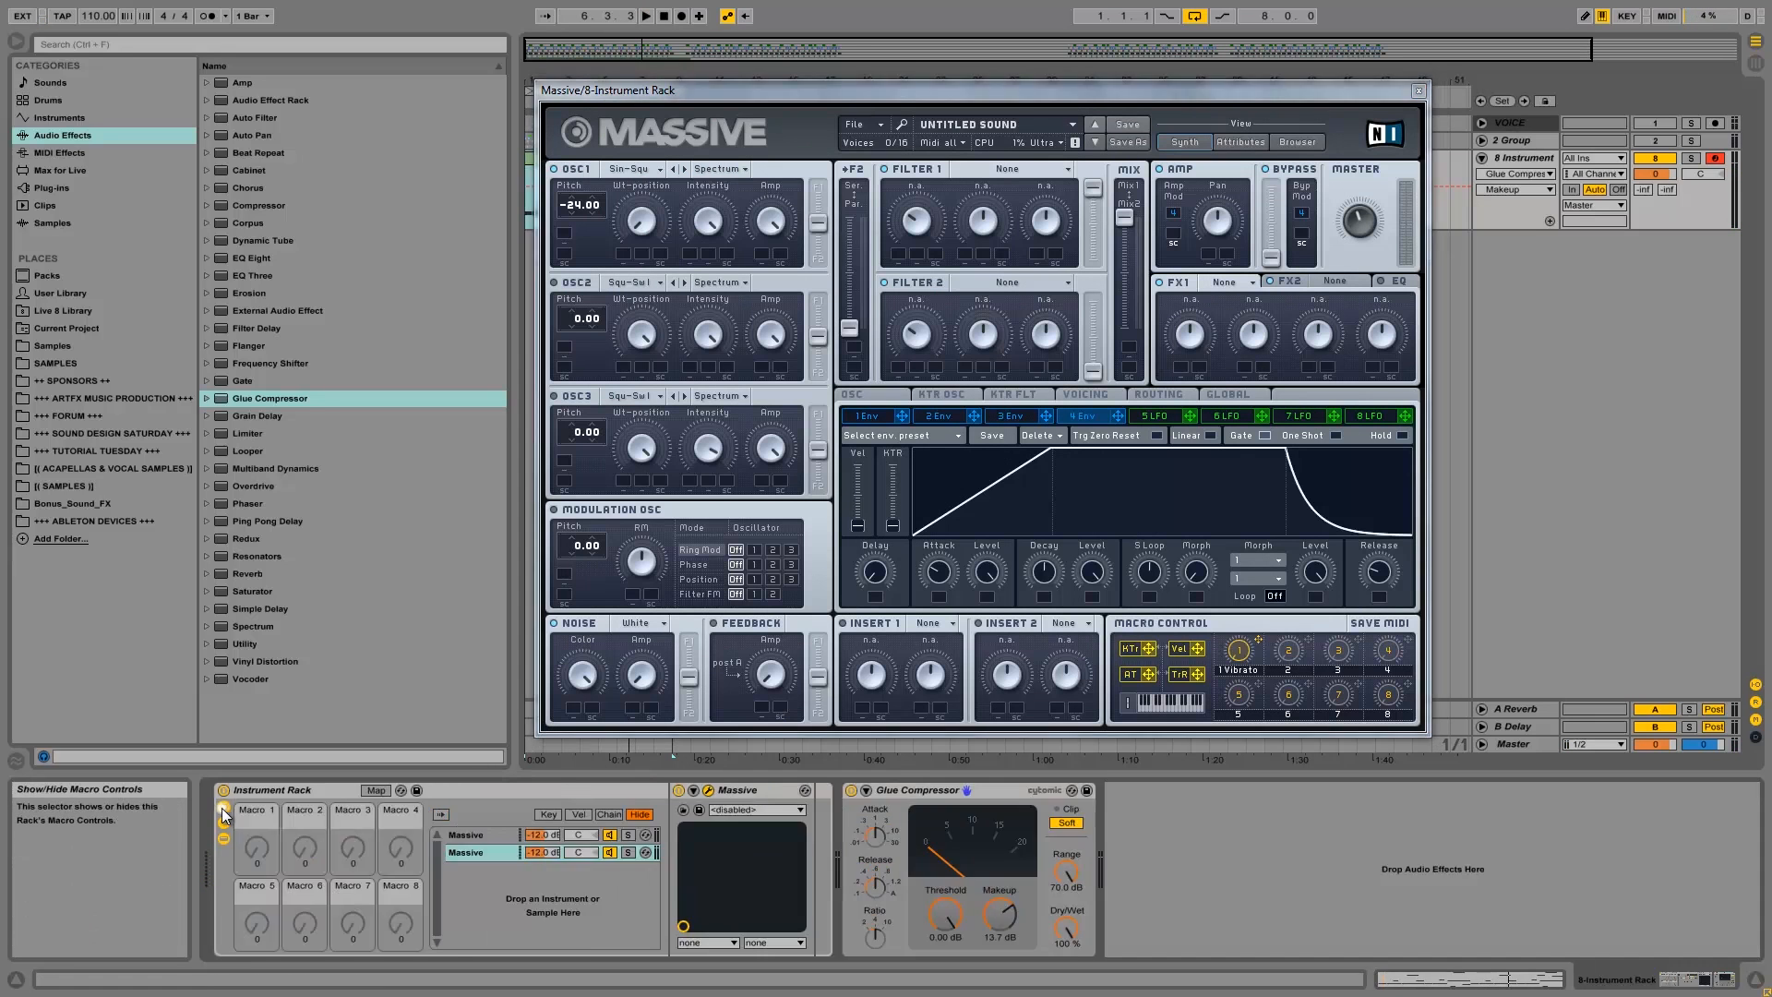
click(694, 790)
click(694, 790)
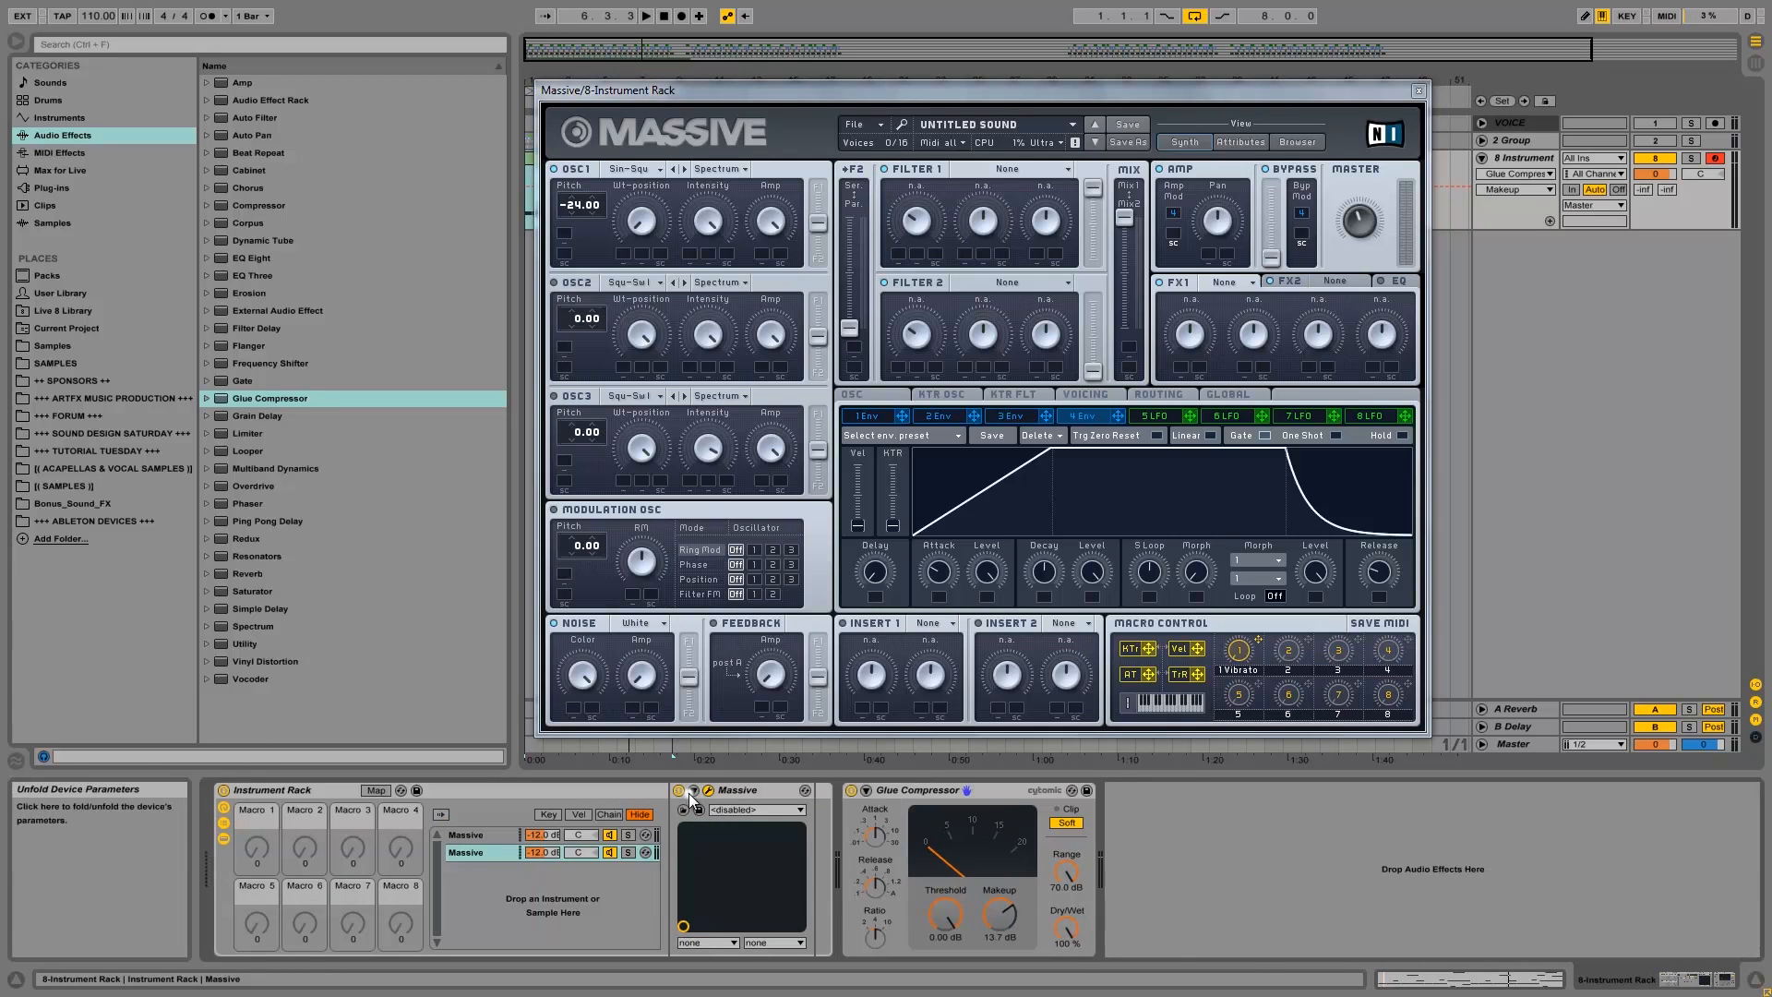
click(478, 836)
key(ctrl+r)
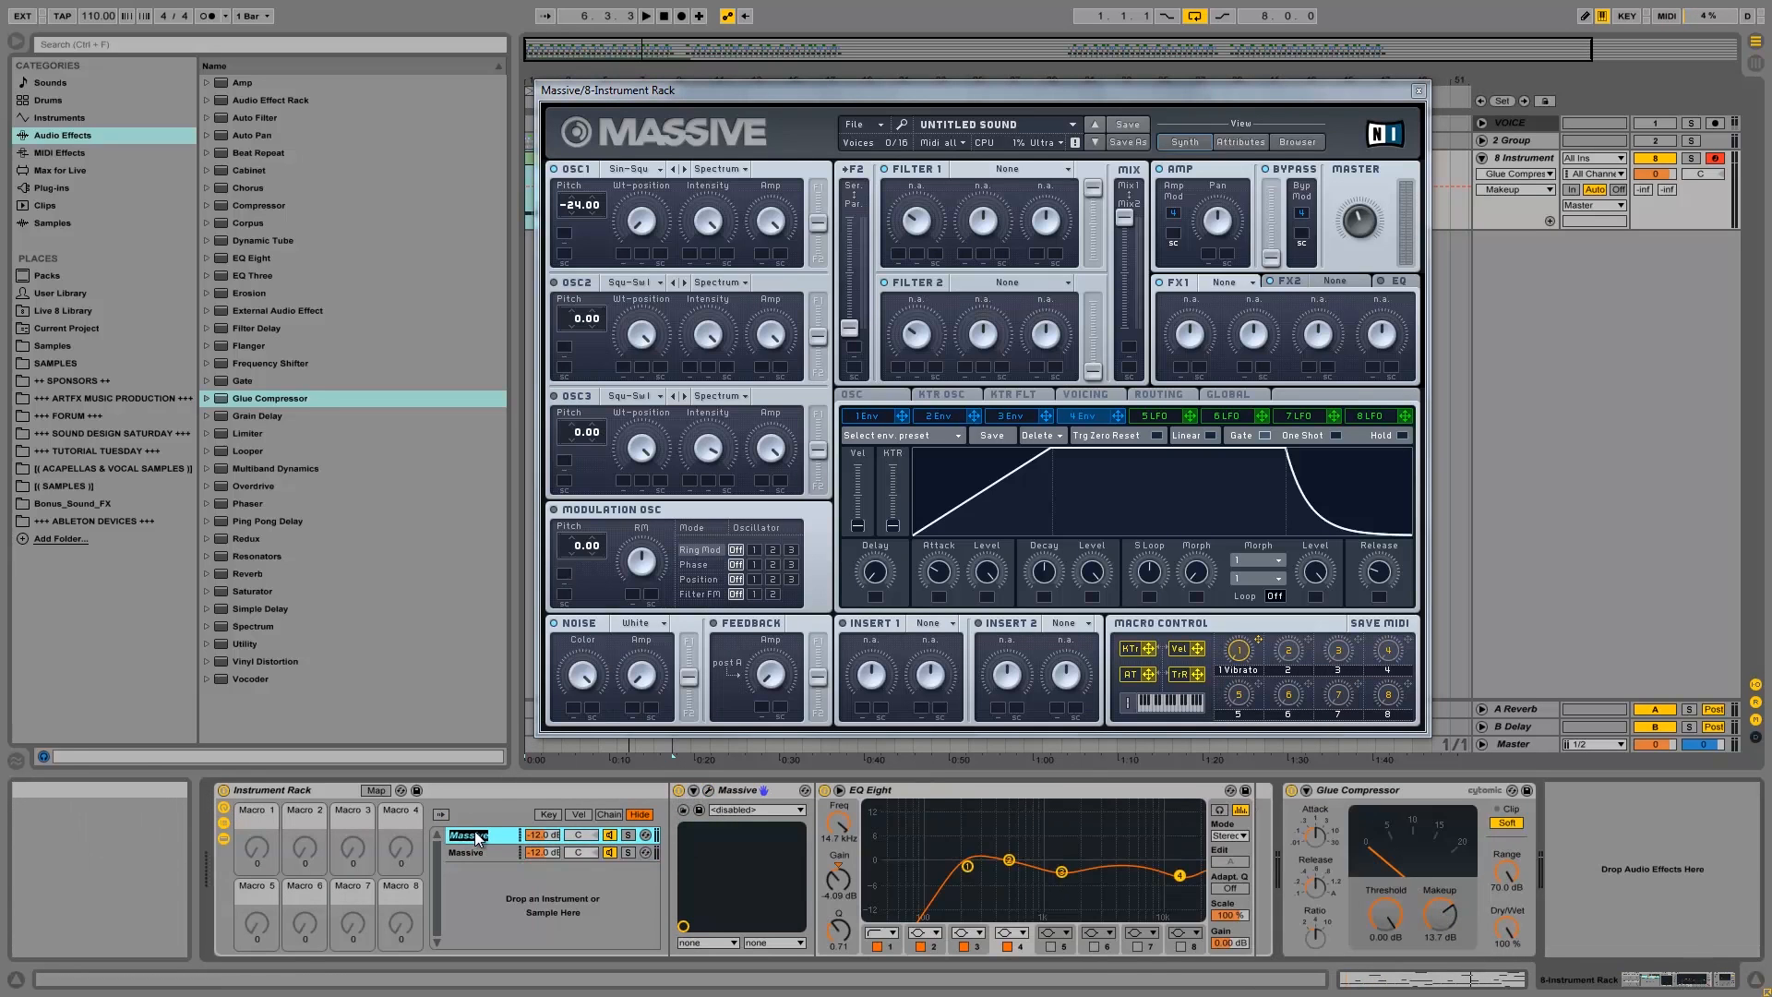
text(M)
click(474, 855)
key(ctrl+r)
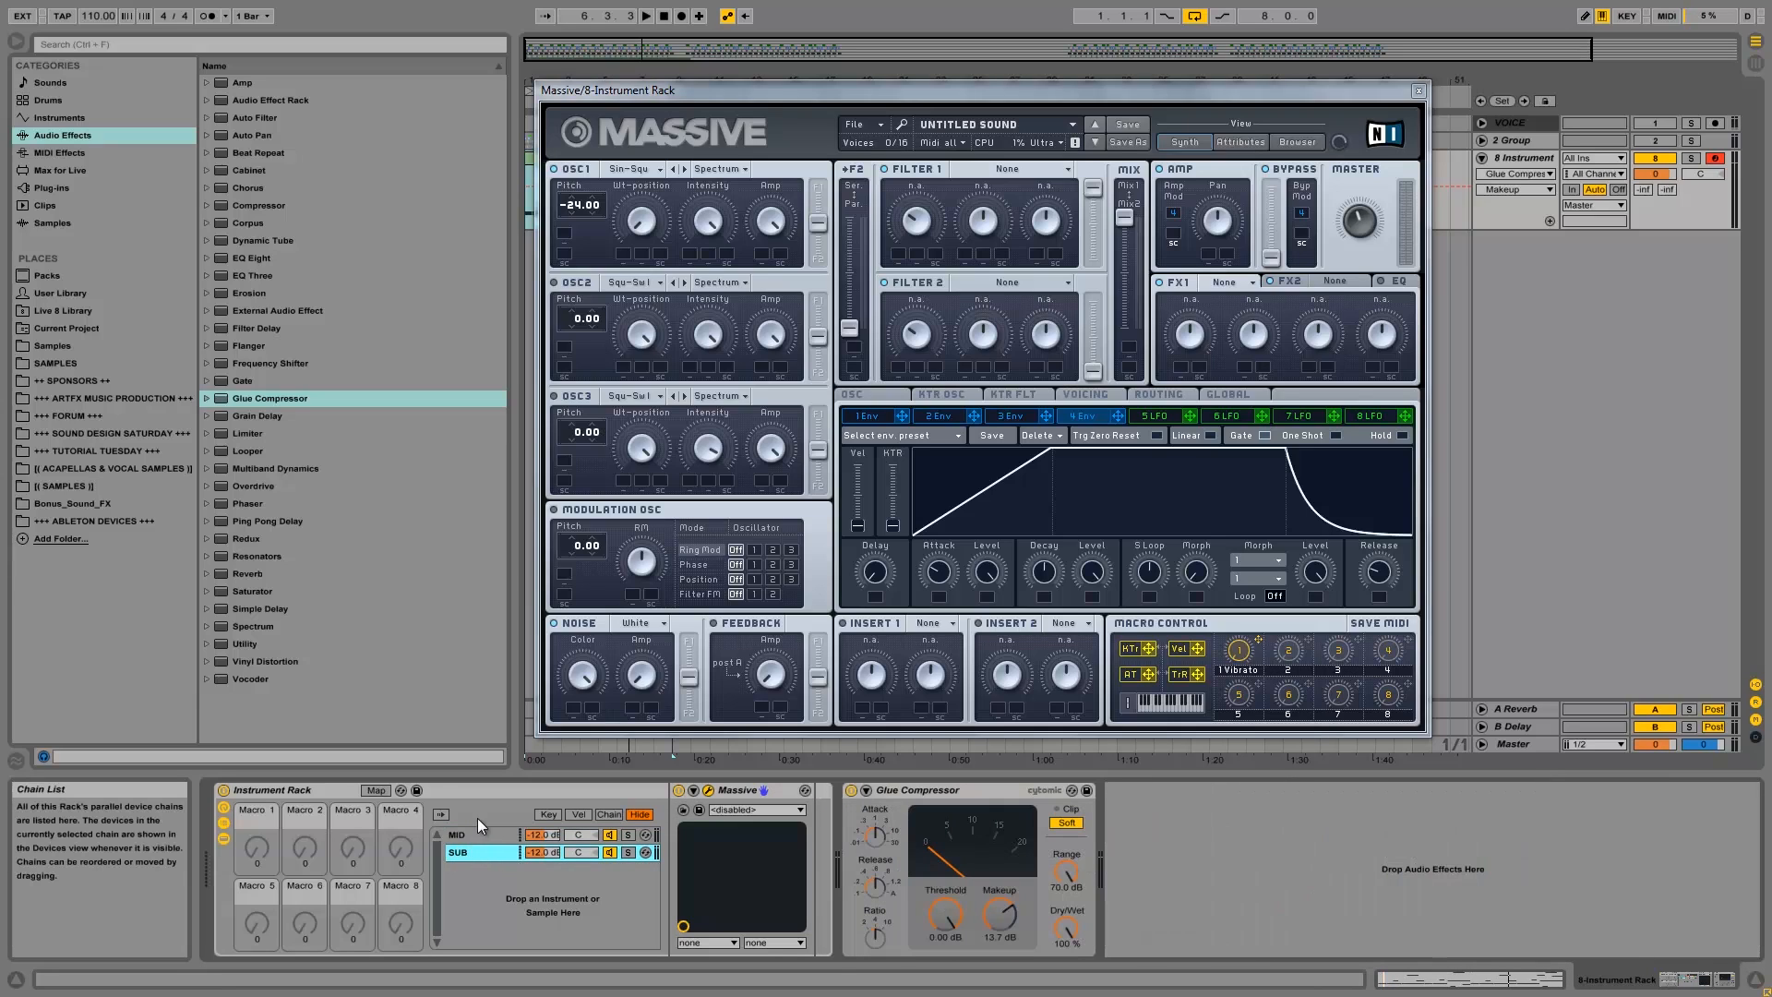
Expose the MORPH macro of the MID chain's Massive as a configured device parameter, then close the plug-in windows.
click(480, 835)
click(695, 789)
click(695, 789)
click(695, 789)
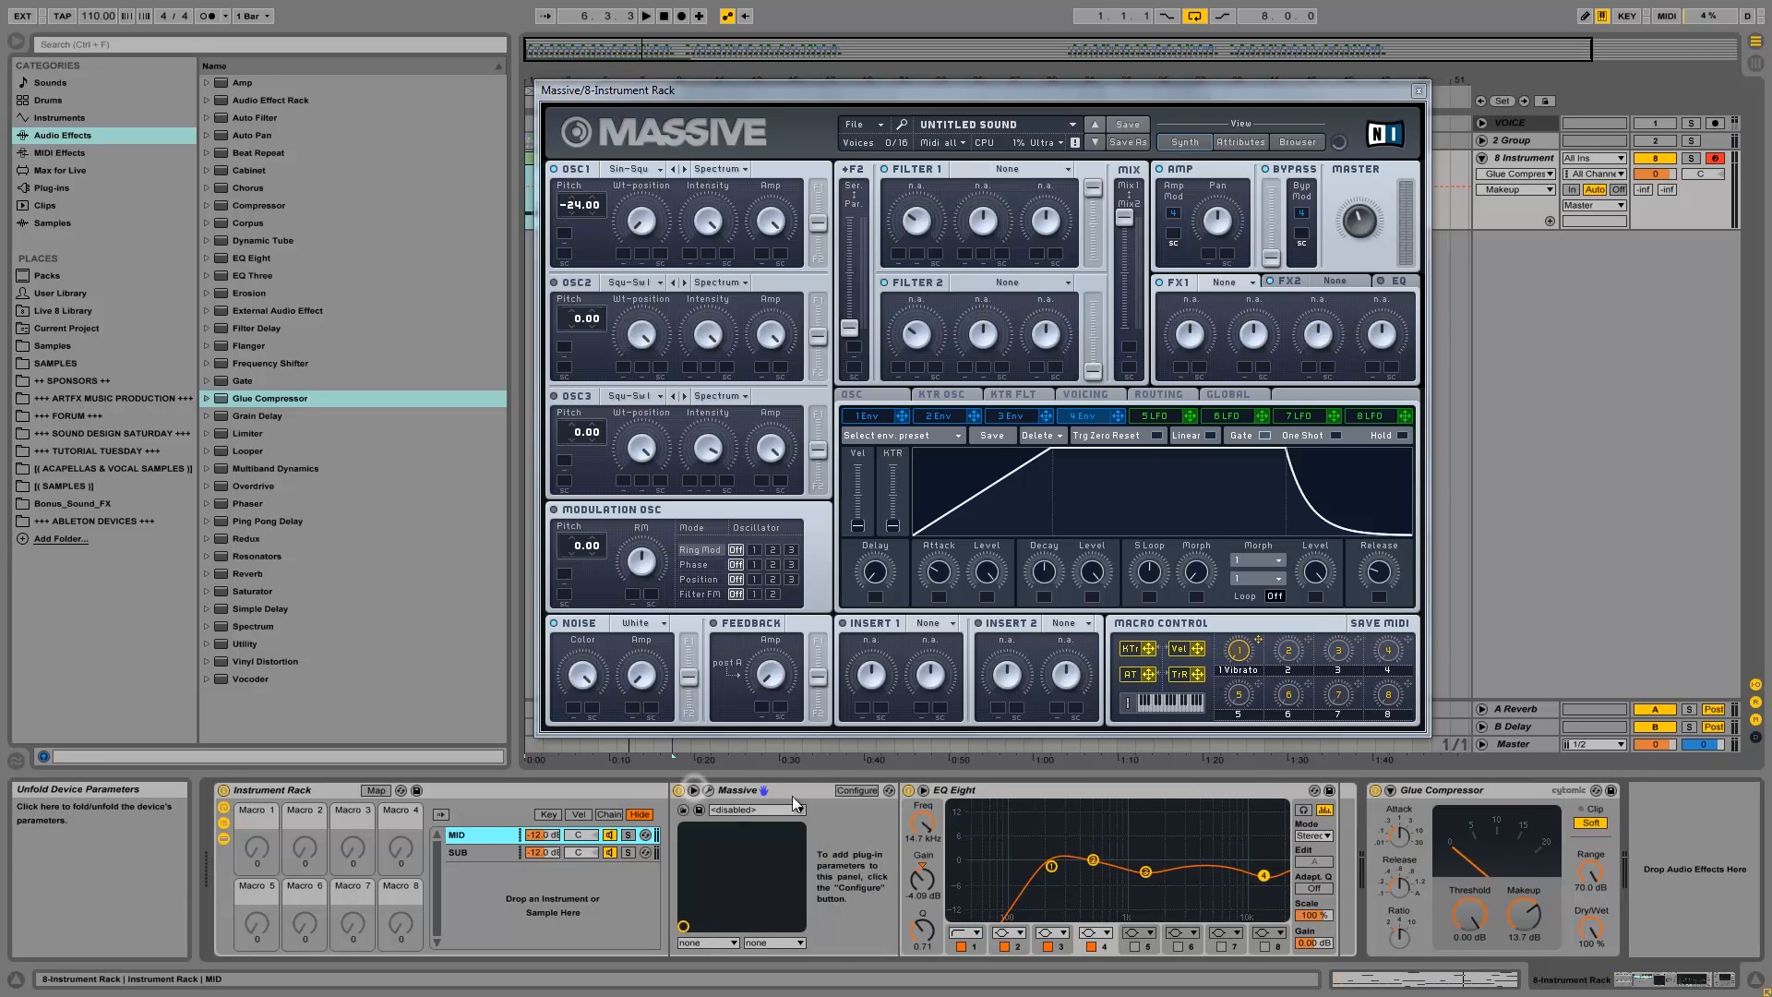
click(875, 790)
click(1238, 673)
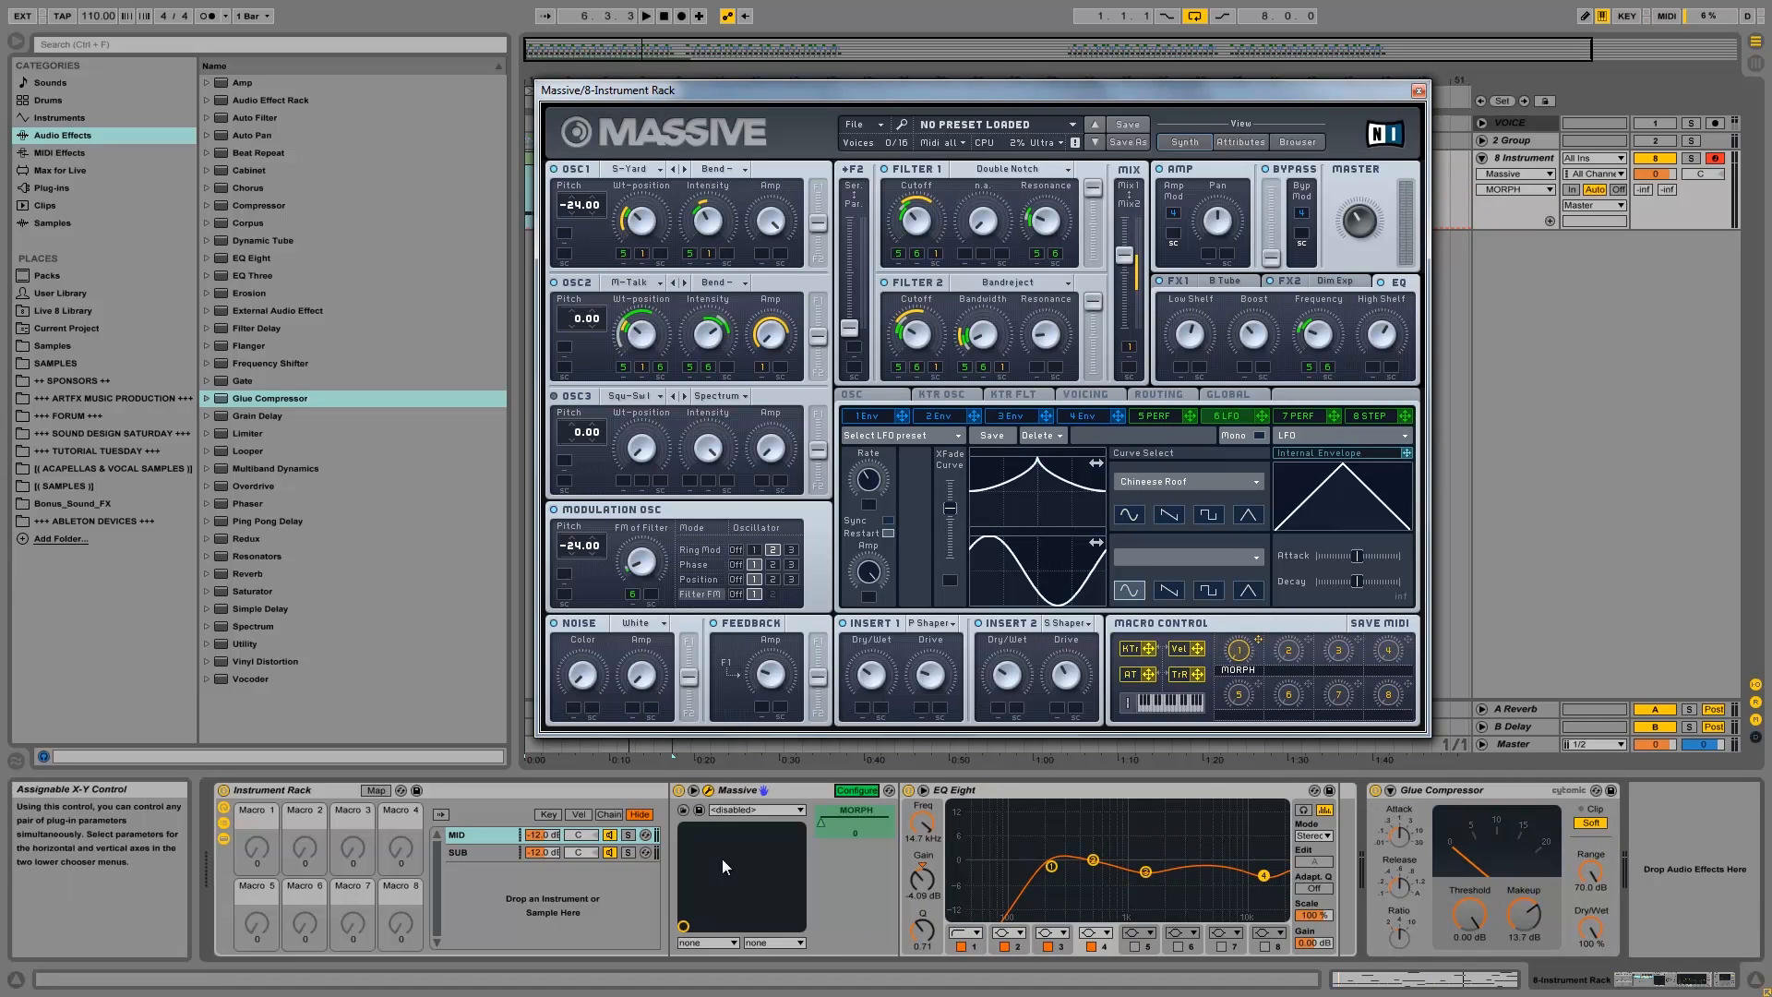
click(863, 795)
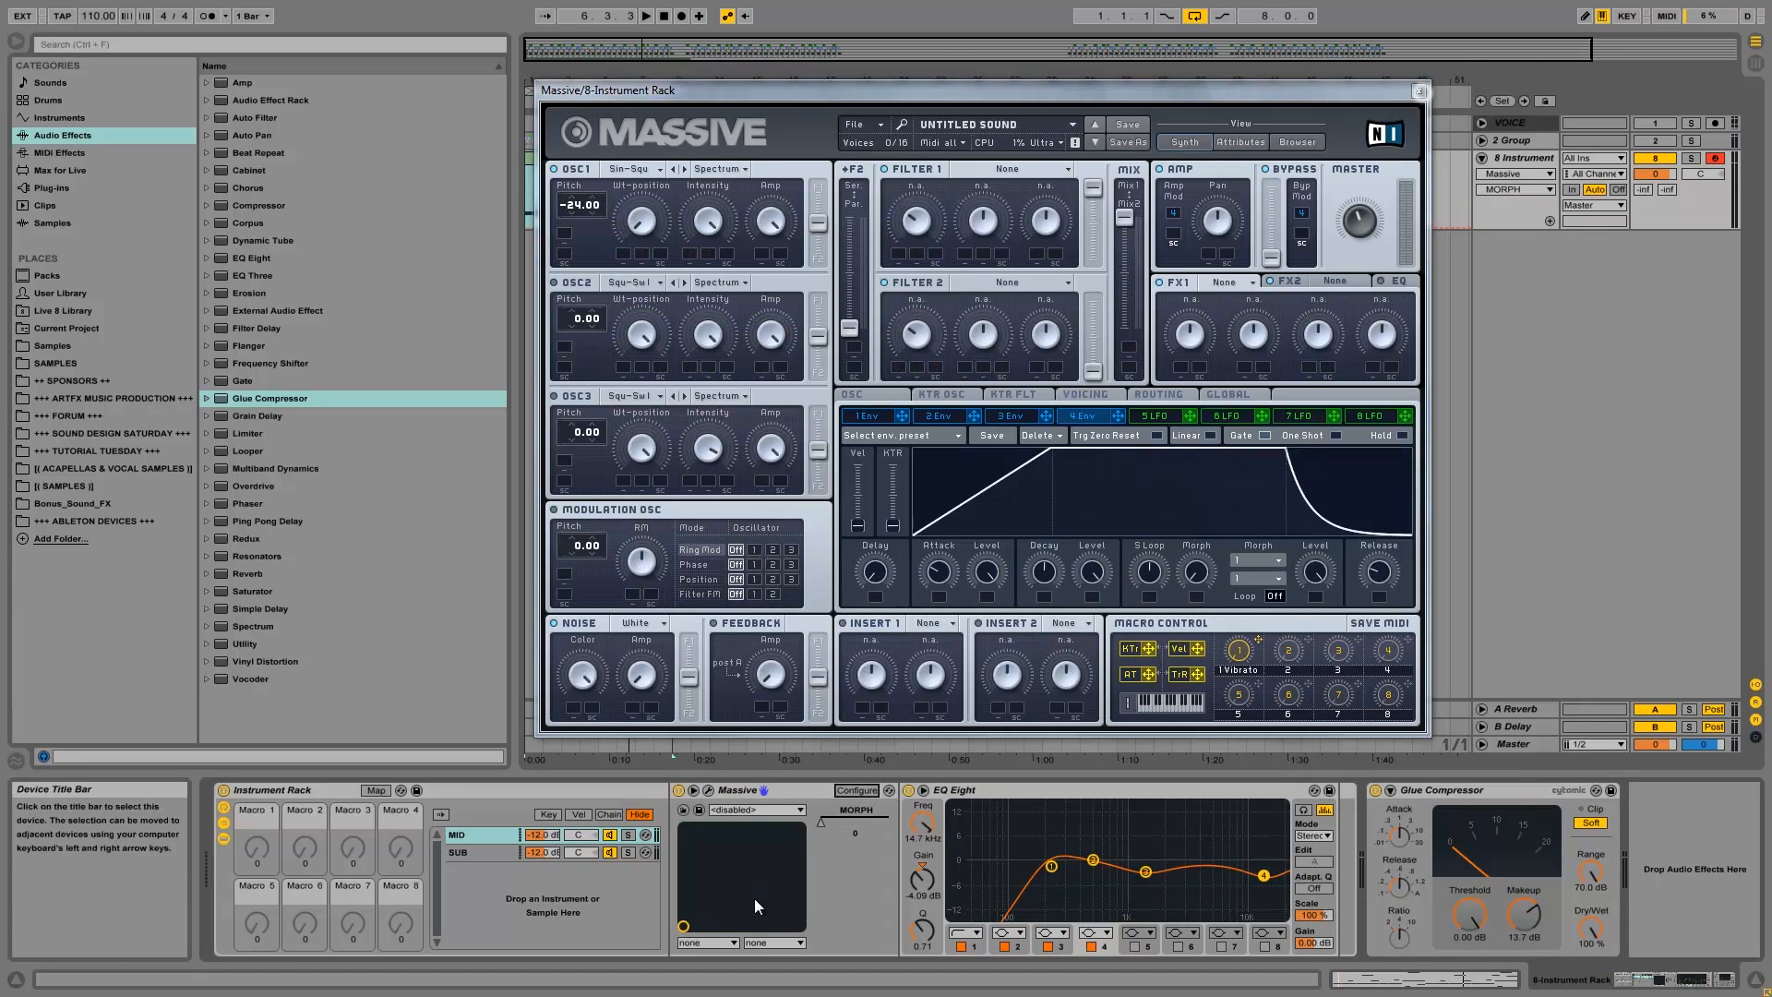
click(1418, 91)
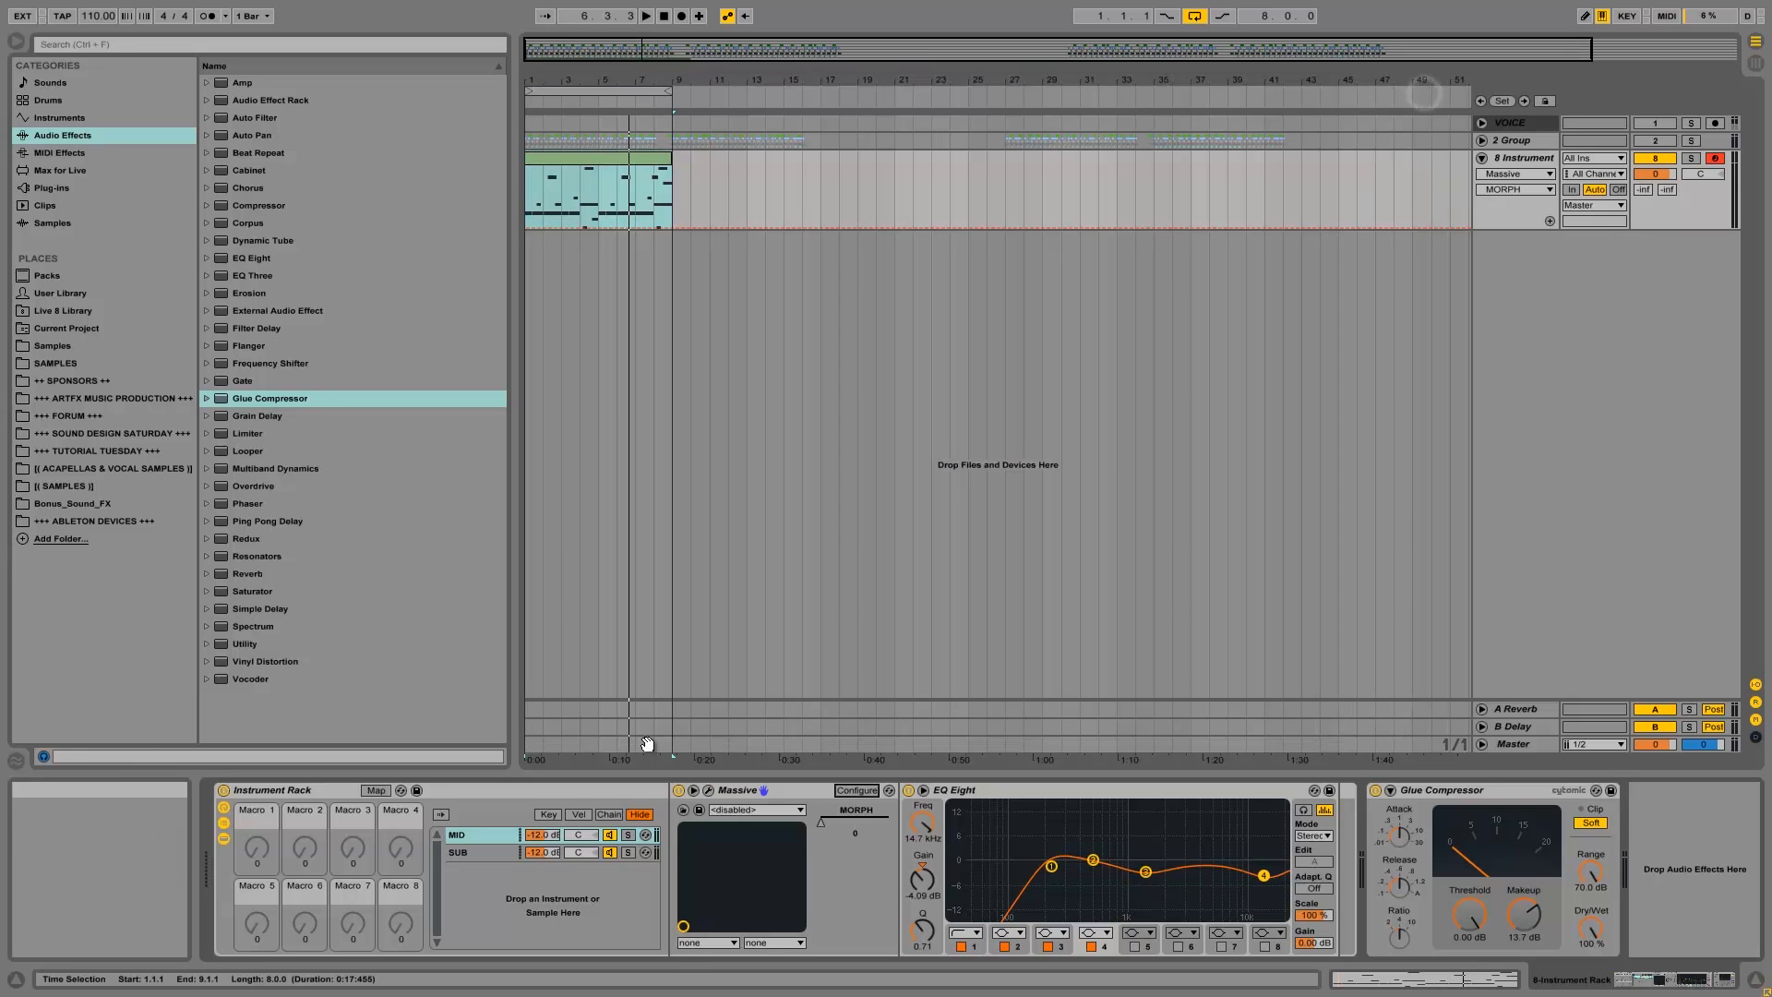
Map Massive's MORPH parameter to Macro 1 of the Instrument Rack and test the macro, leaving it at 0.
right_click(820, 825)
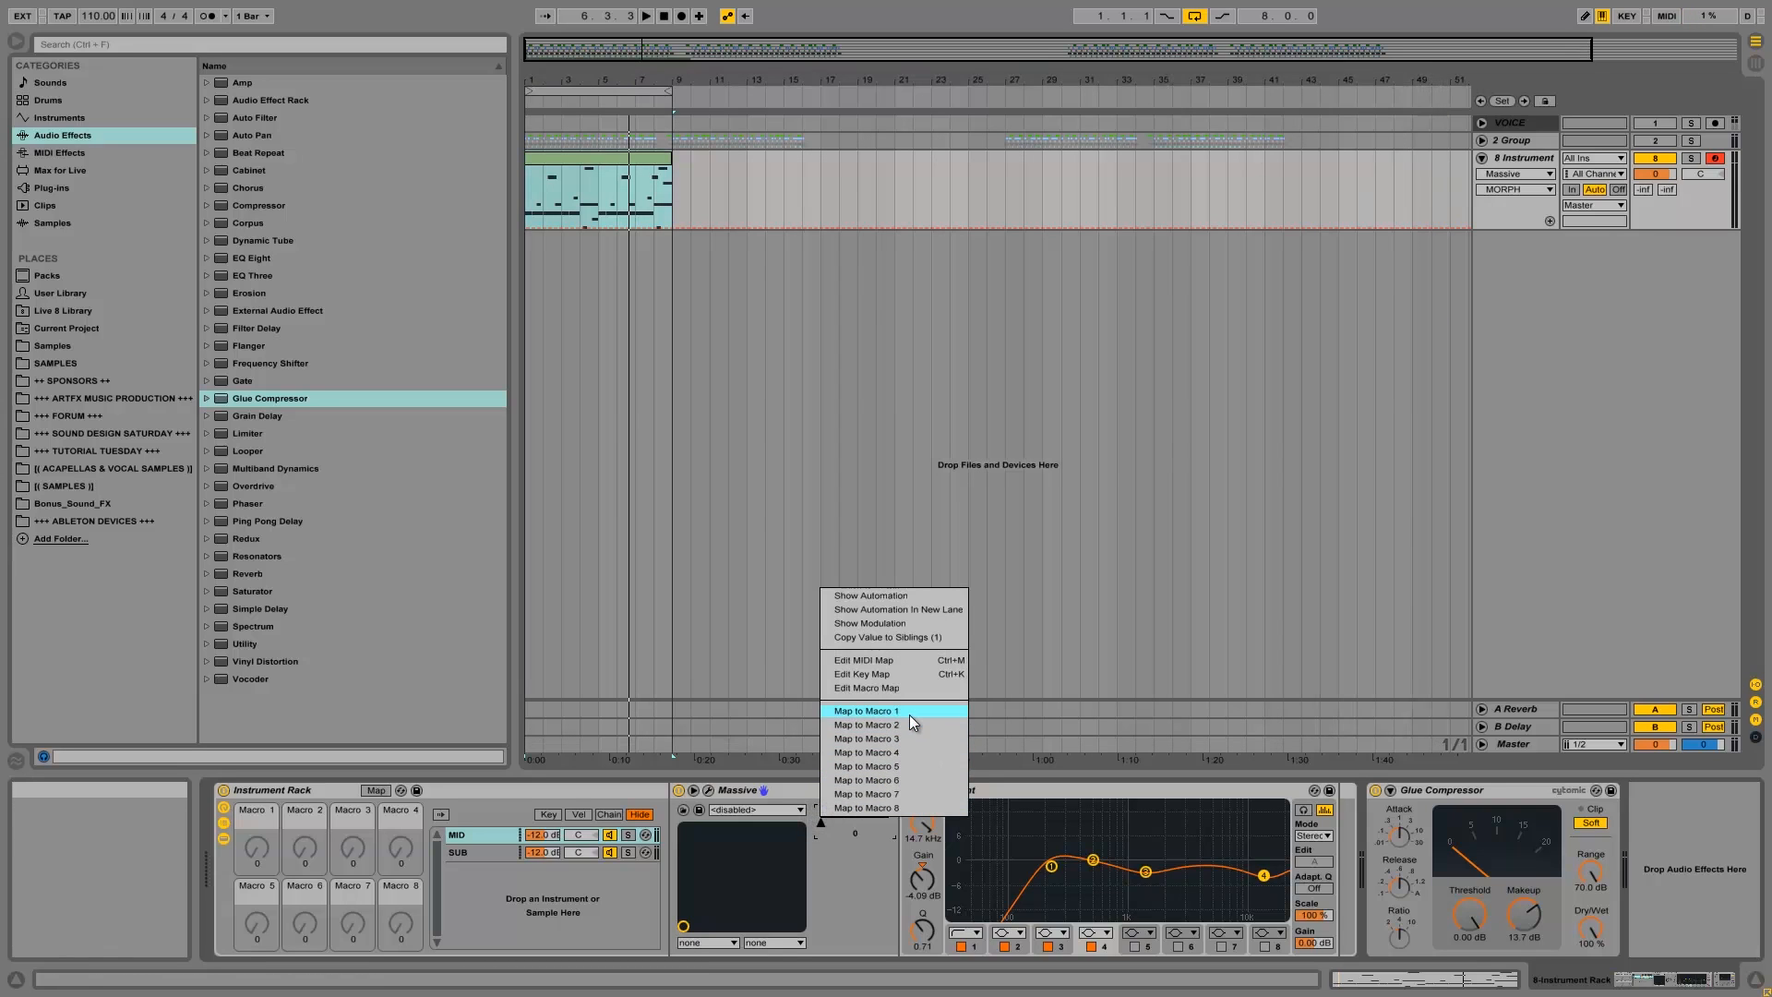
click(910, 714)
drag(258, 850, 251, 849)
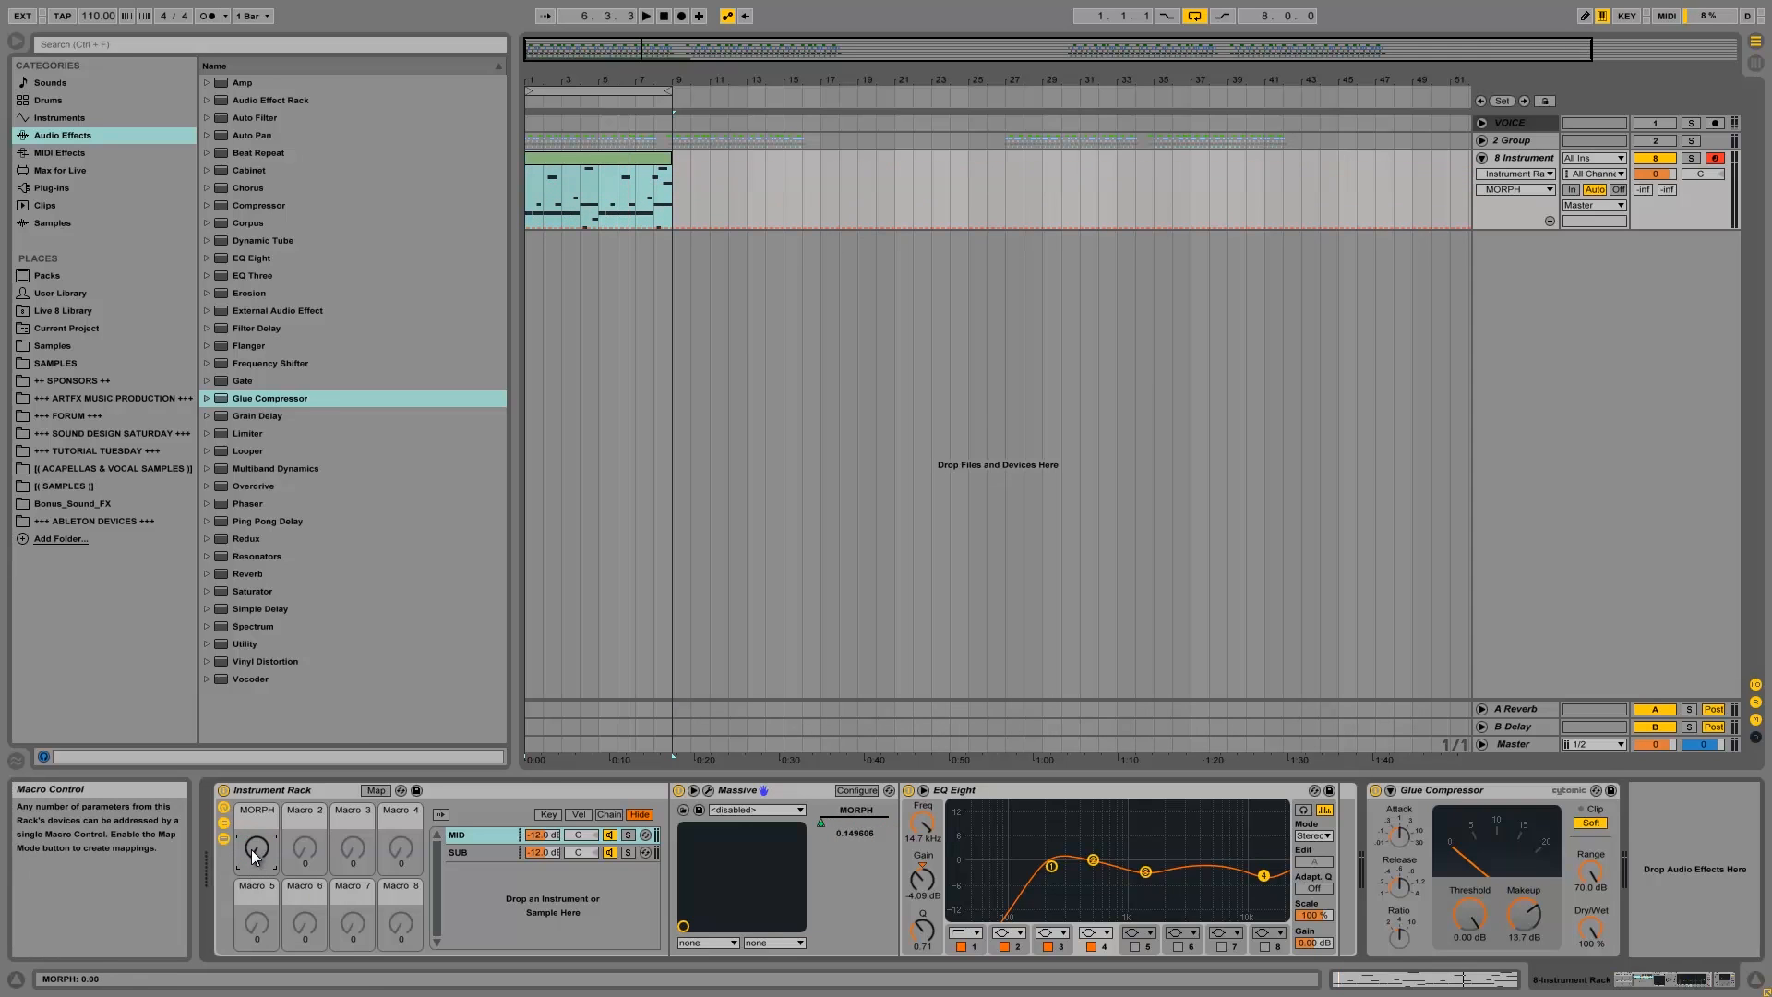
Draw a curved MORPH automation hump from beat 1.3 to bar 2 on the instrument track.
drag(538, 77, 540, 139)
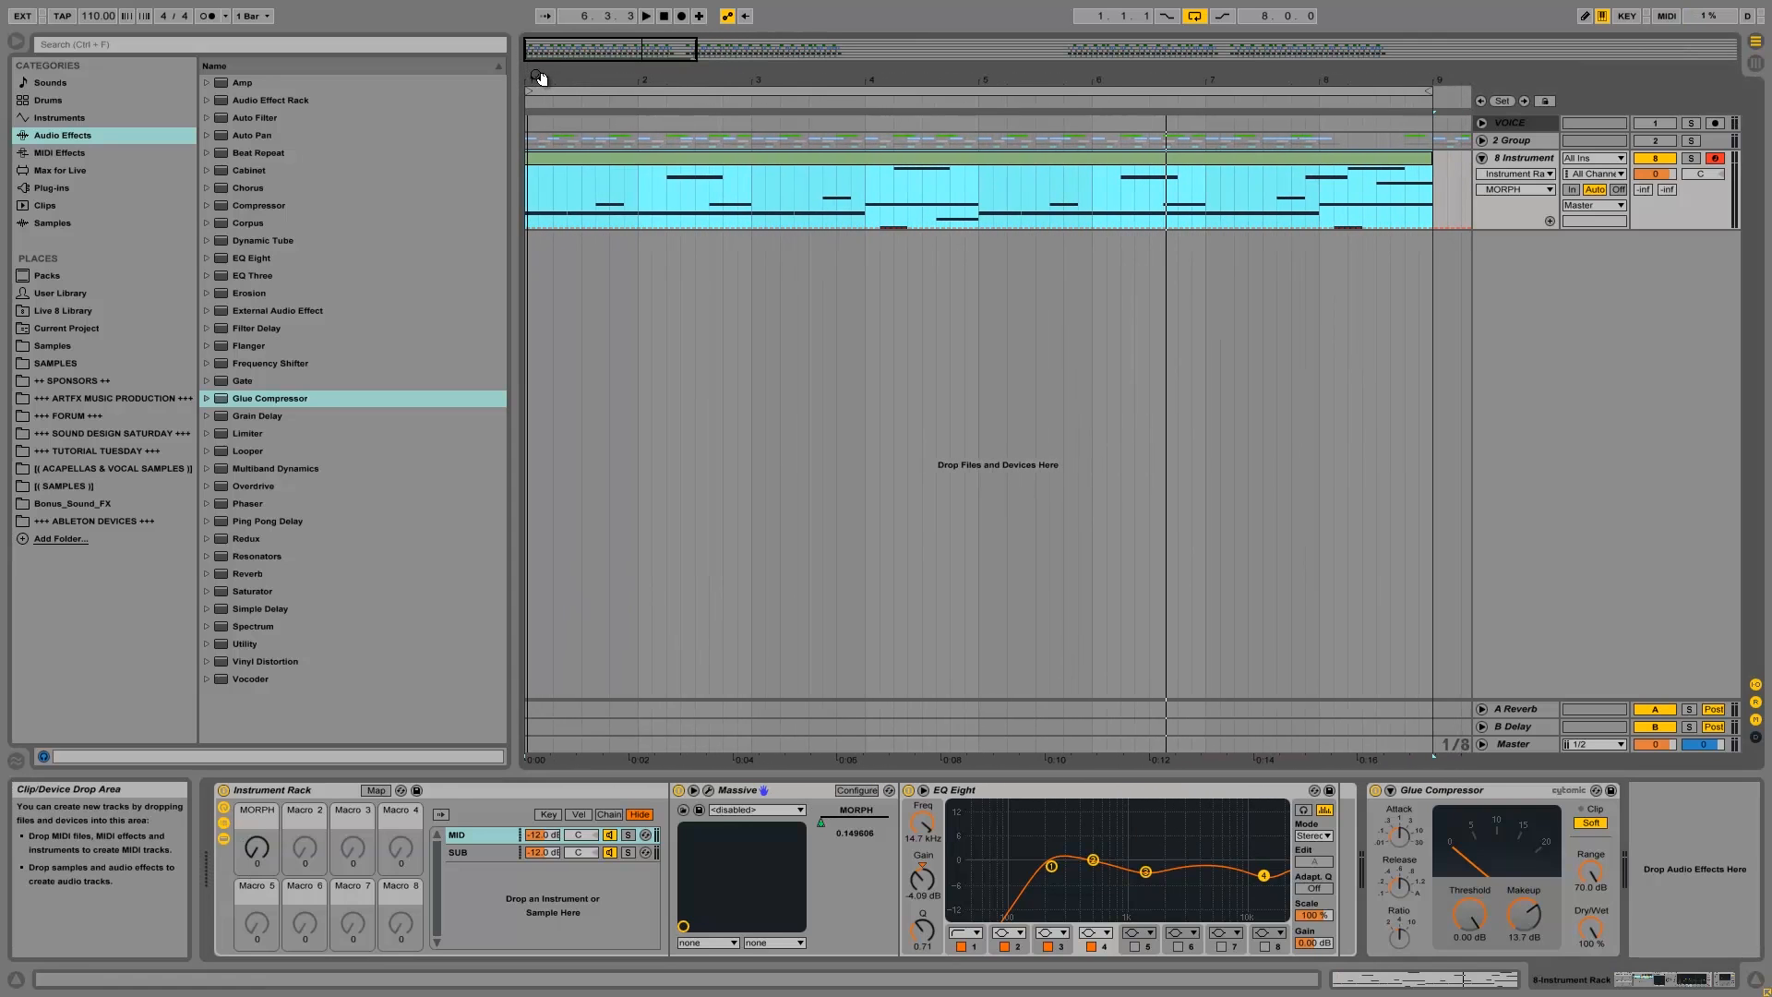
click(617, 170)
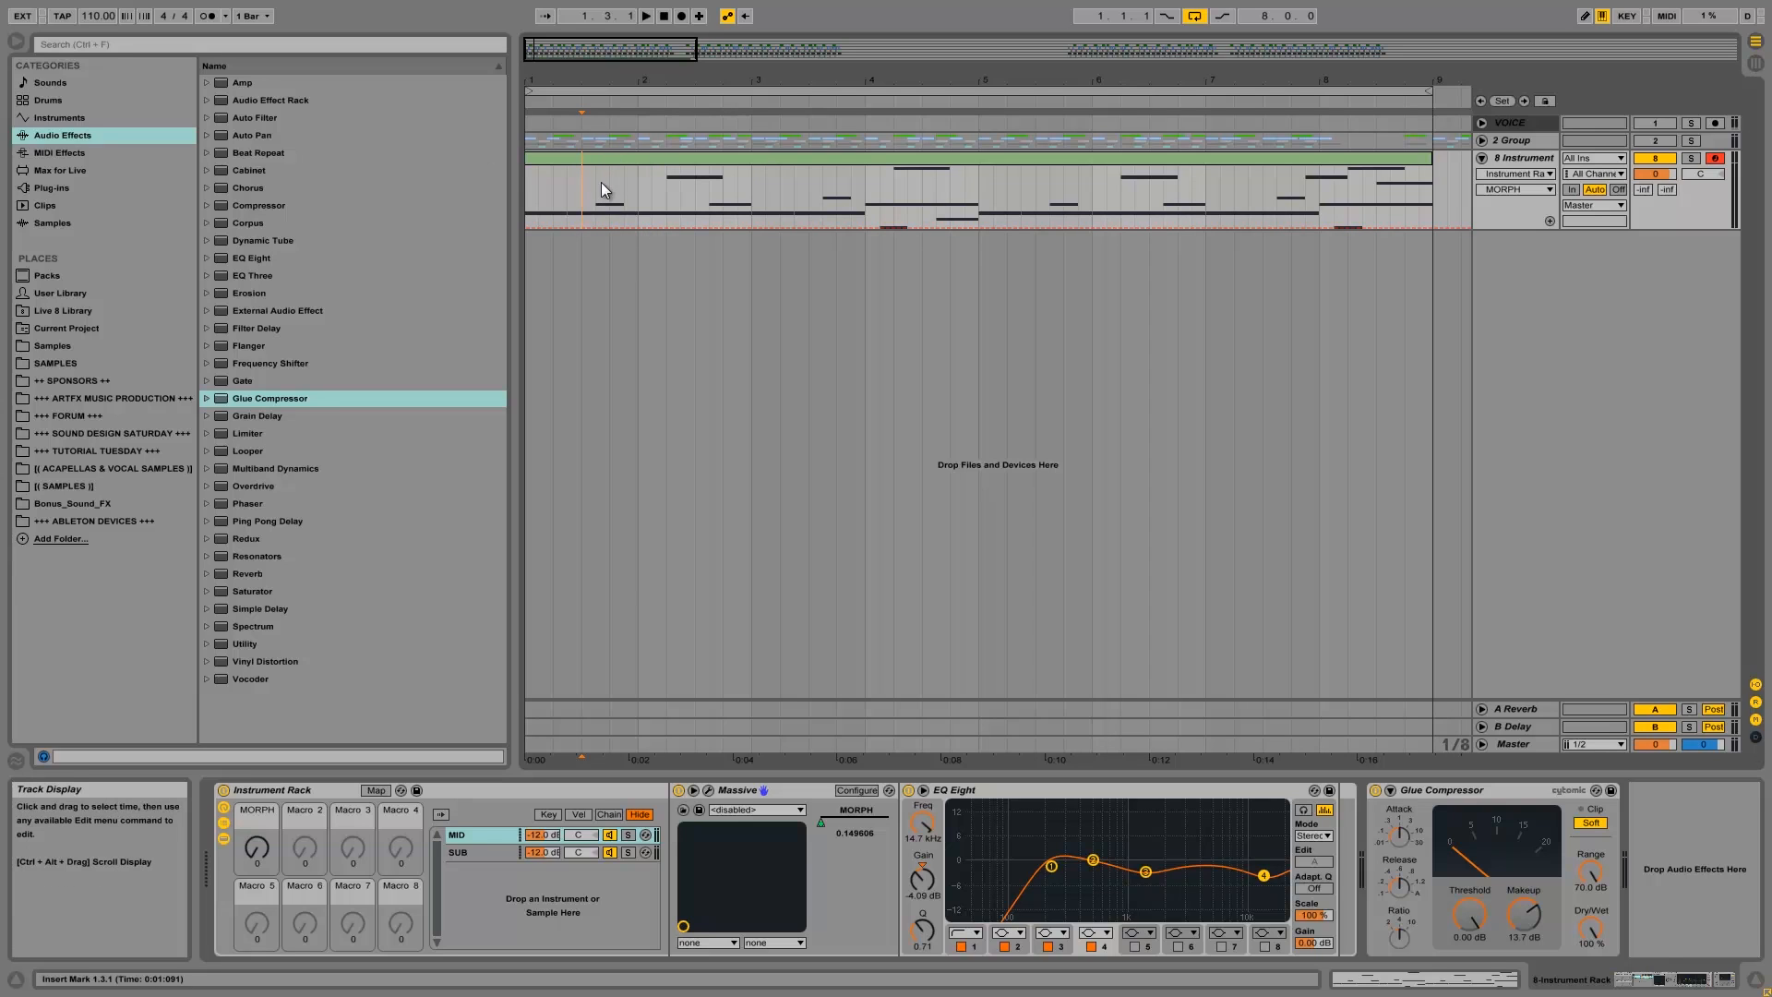
drag(594, 179, 619, 181)
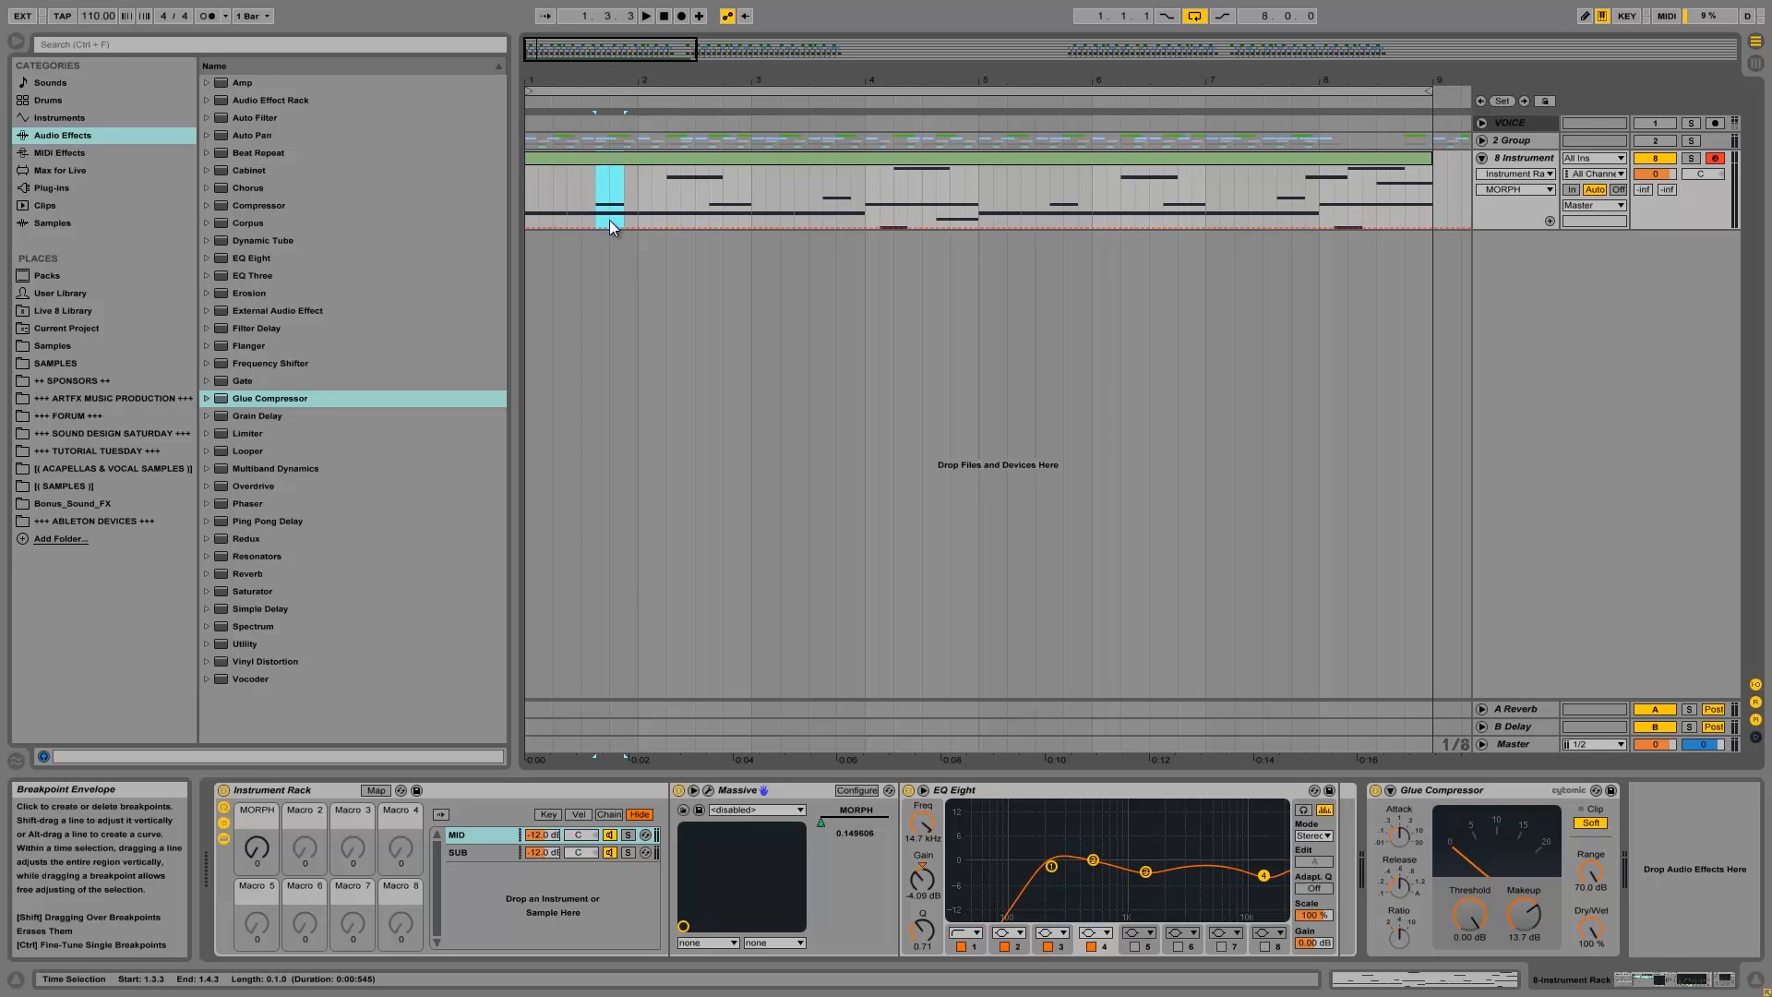
click(602, 190)
drag(600, 187, 637, 206)
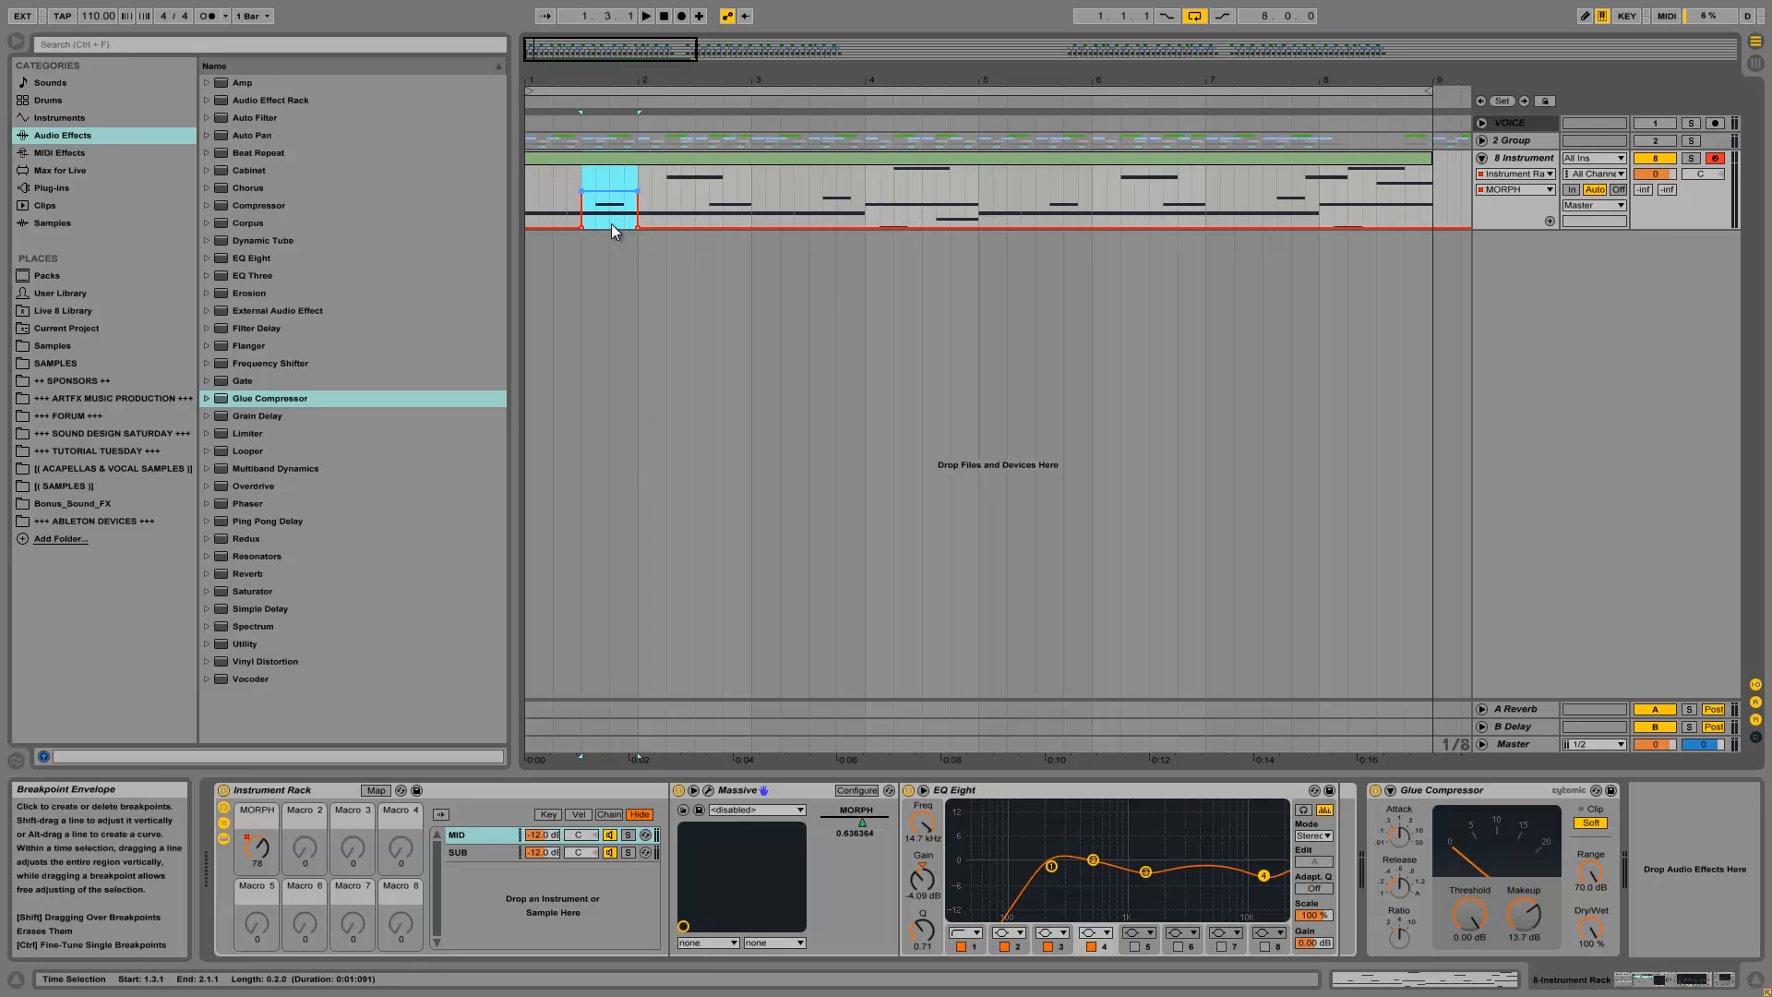
click(595, 186)
drag(580, 195, 609, 197)
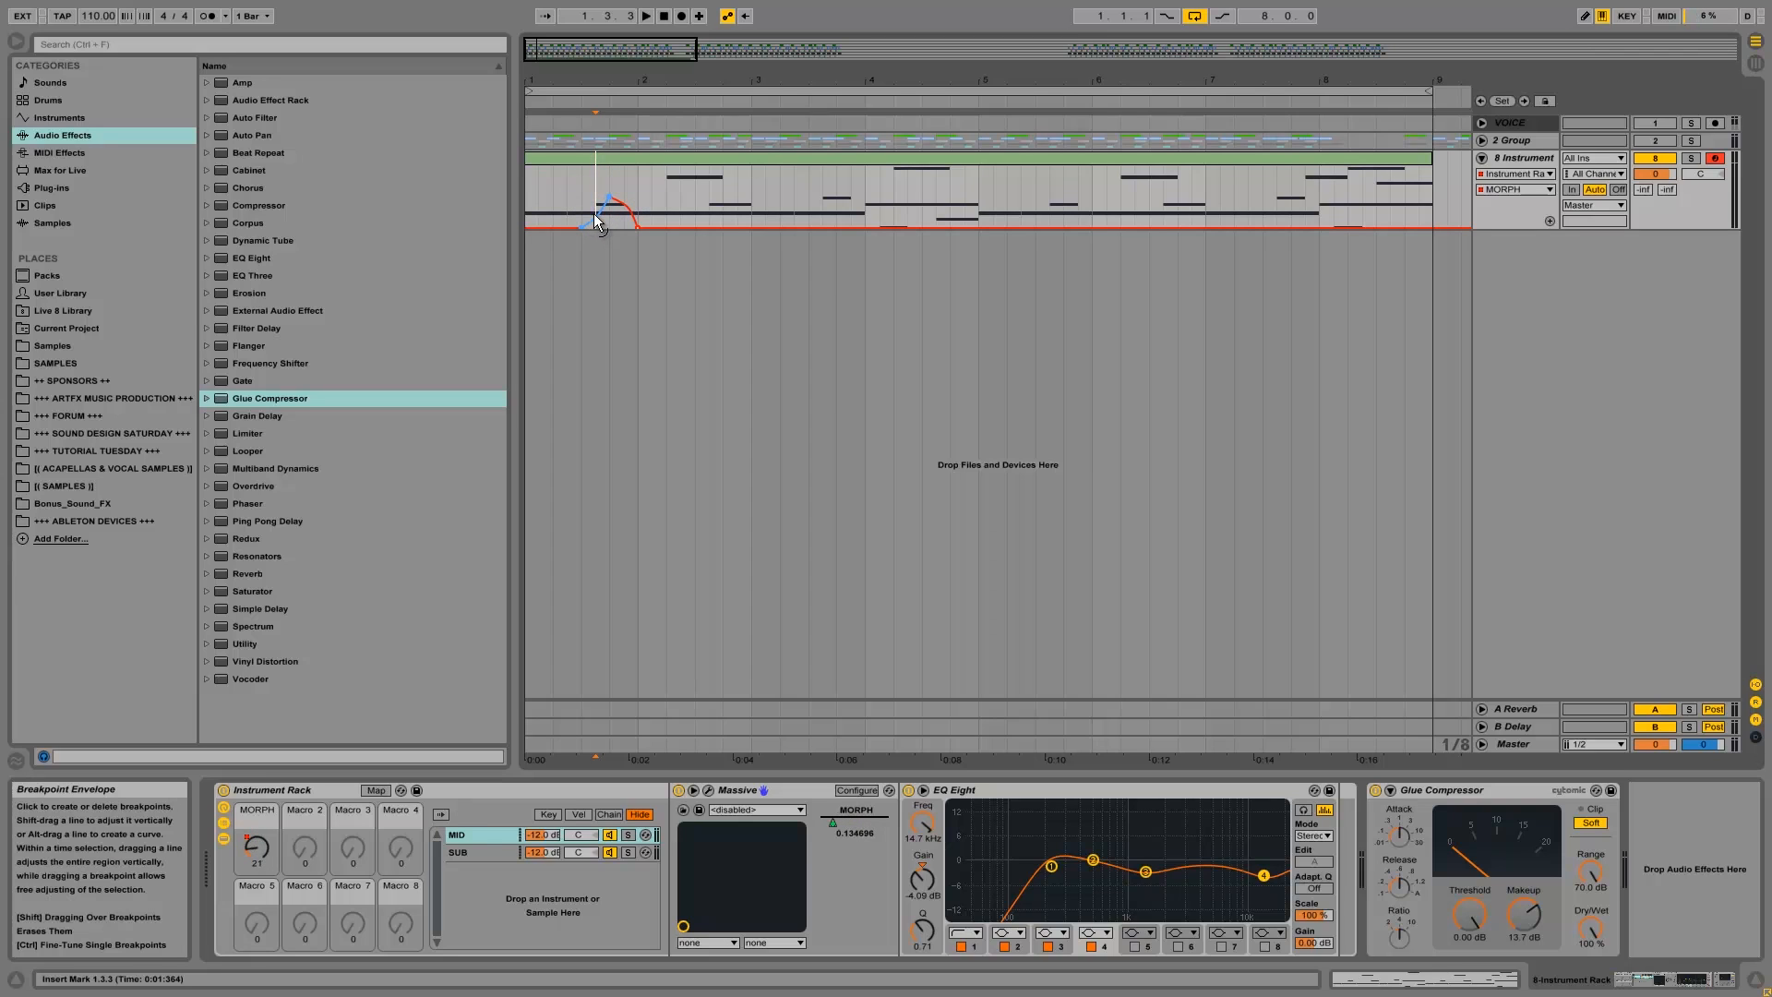
Draw a two-peaked MORPH automation shape from beat 2.2 to bar 3, with a first peak of 127 and a lower, curved second peak.
drag(670, 198, 703, 168)
click(684, 201)
click(667, 167)
drag(681, 188, 681, 168)
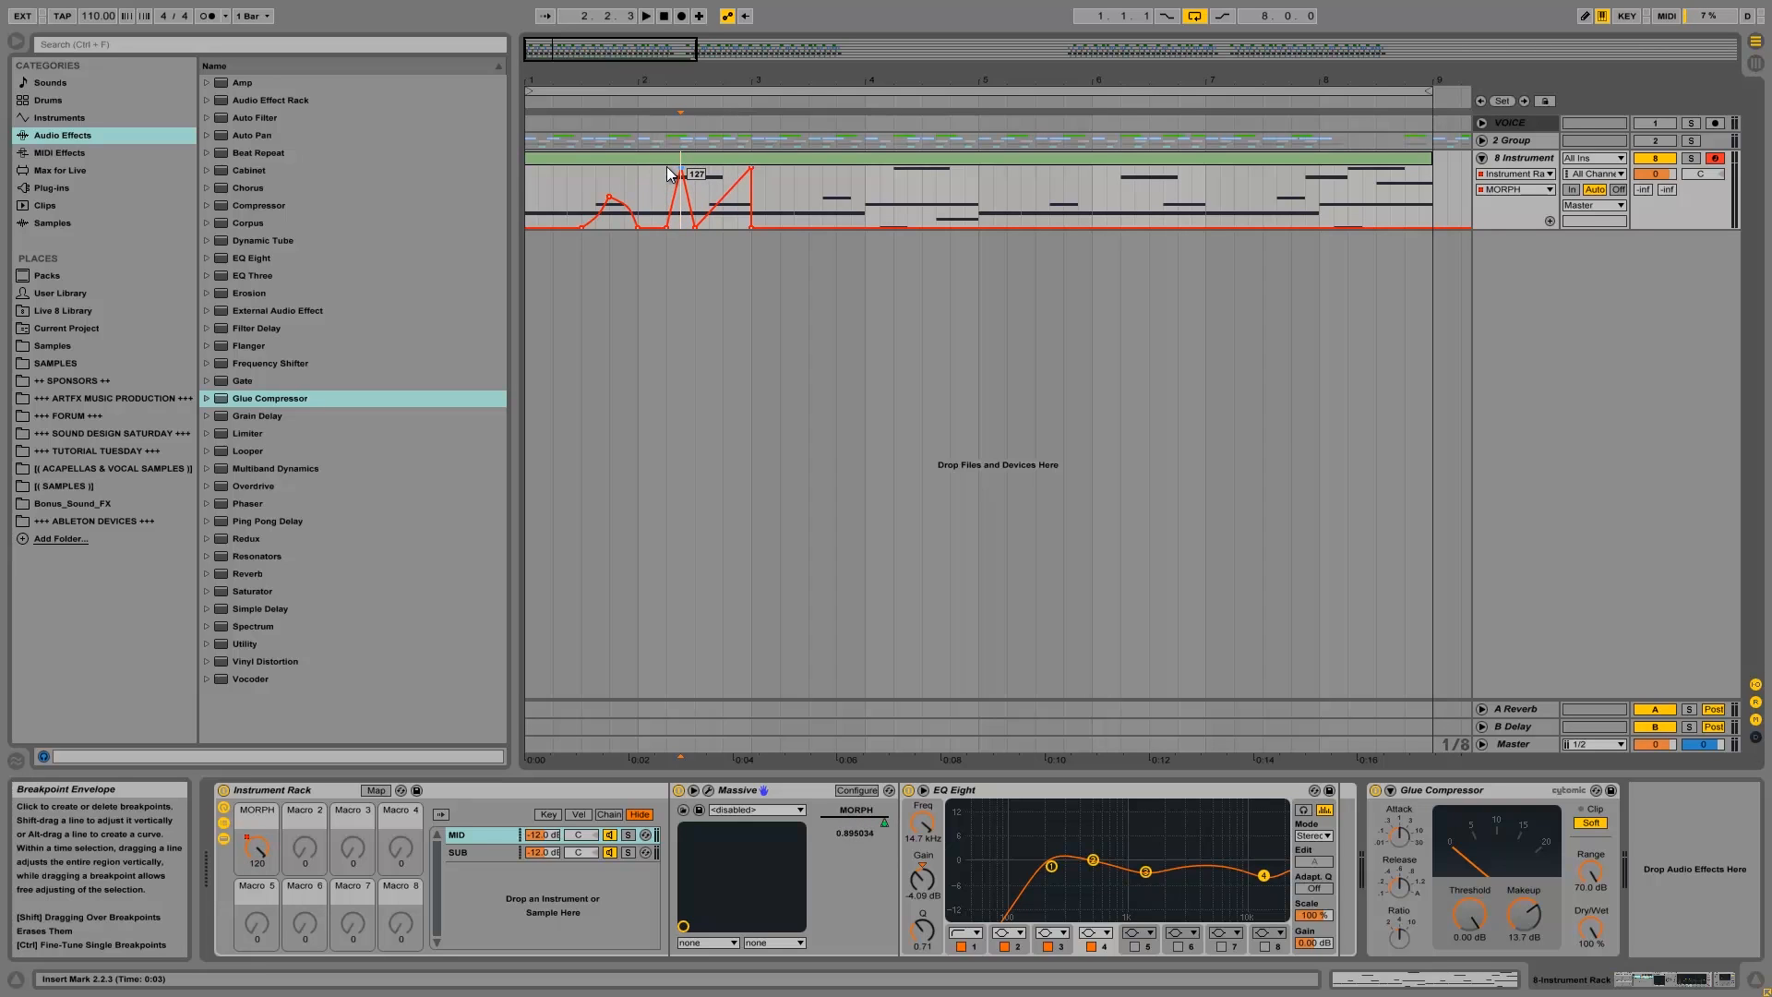
click(751, 163)
click(766, 178)
drag(694, 227, 694, 200)
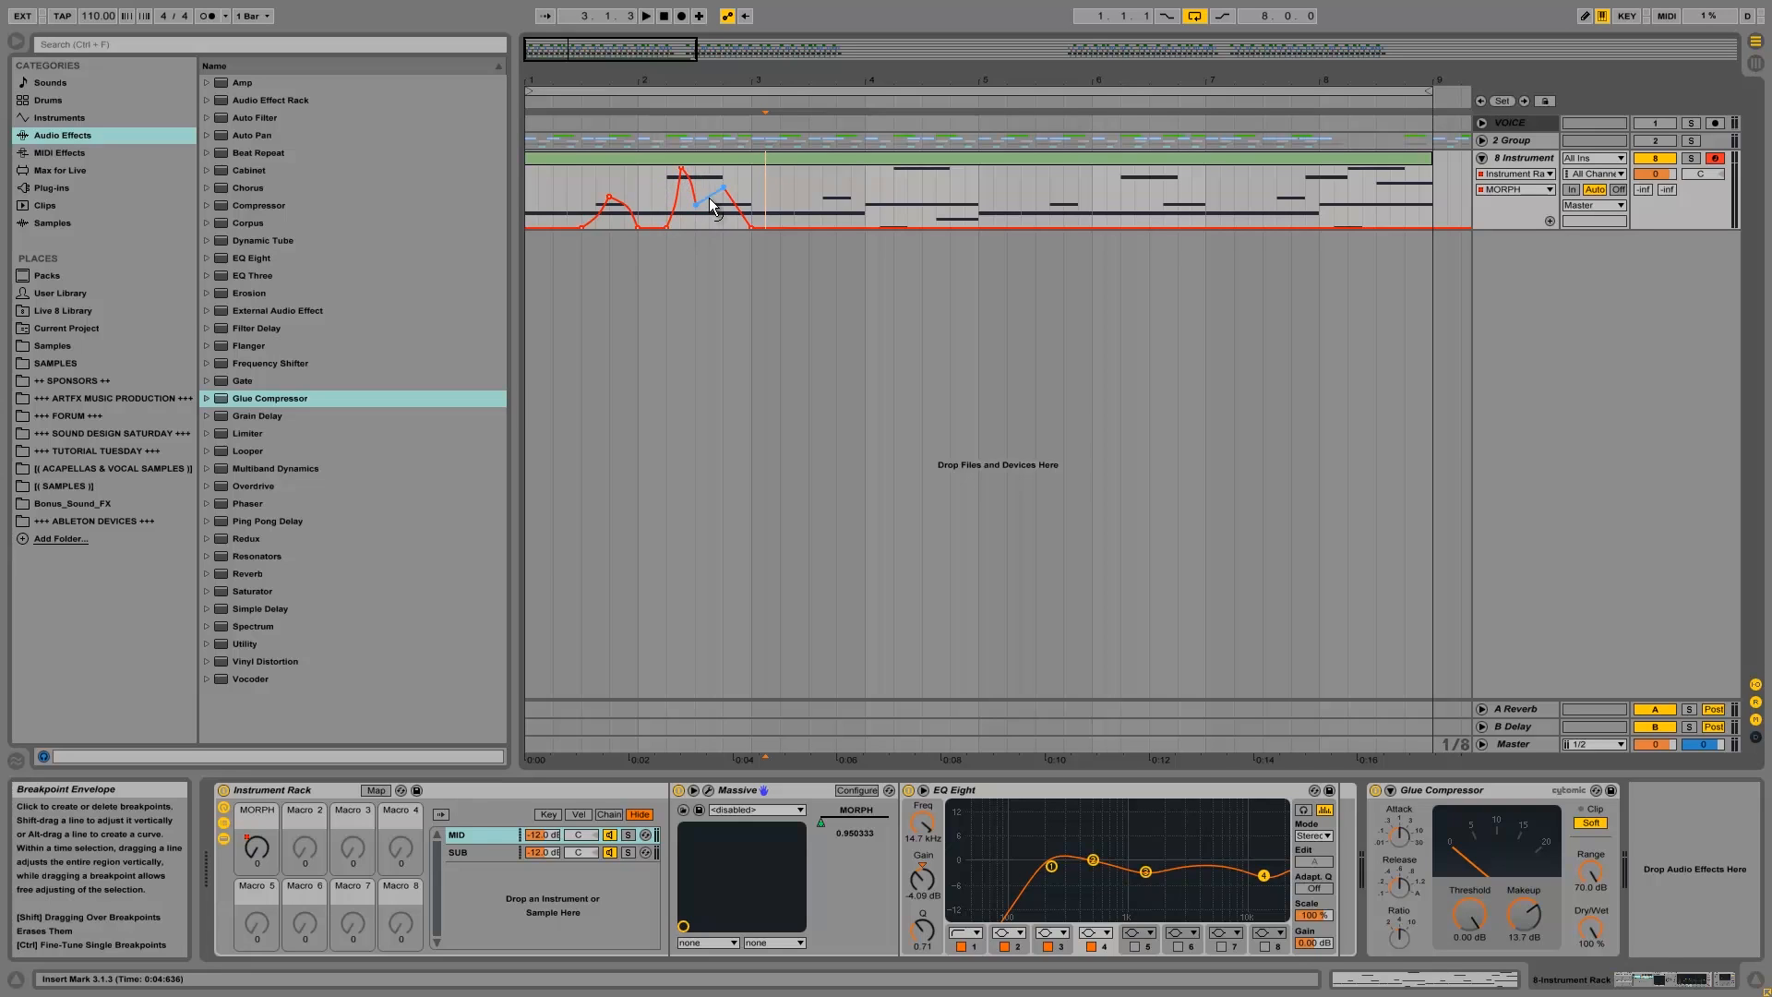
drag(709, 199, 709, 189)
Add a curved MORPH automation hump from beat 3.3 to bar 4.
drag(737, 213, 837, 222)
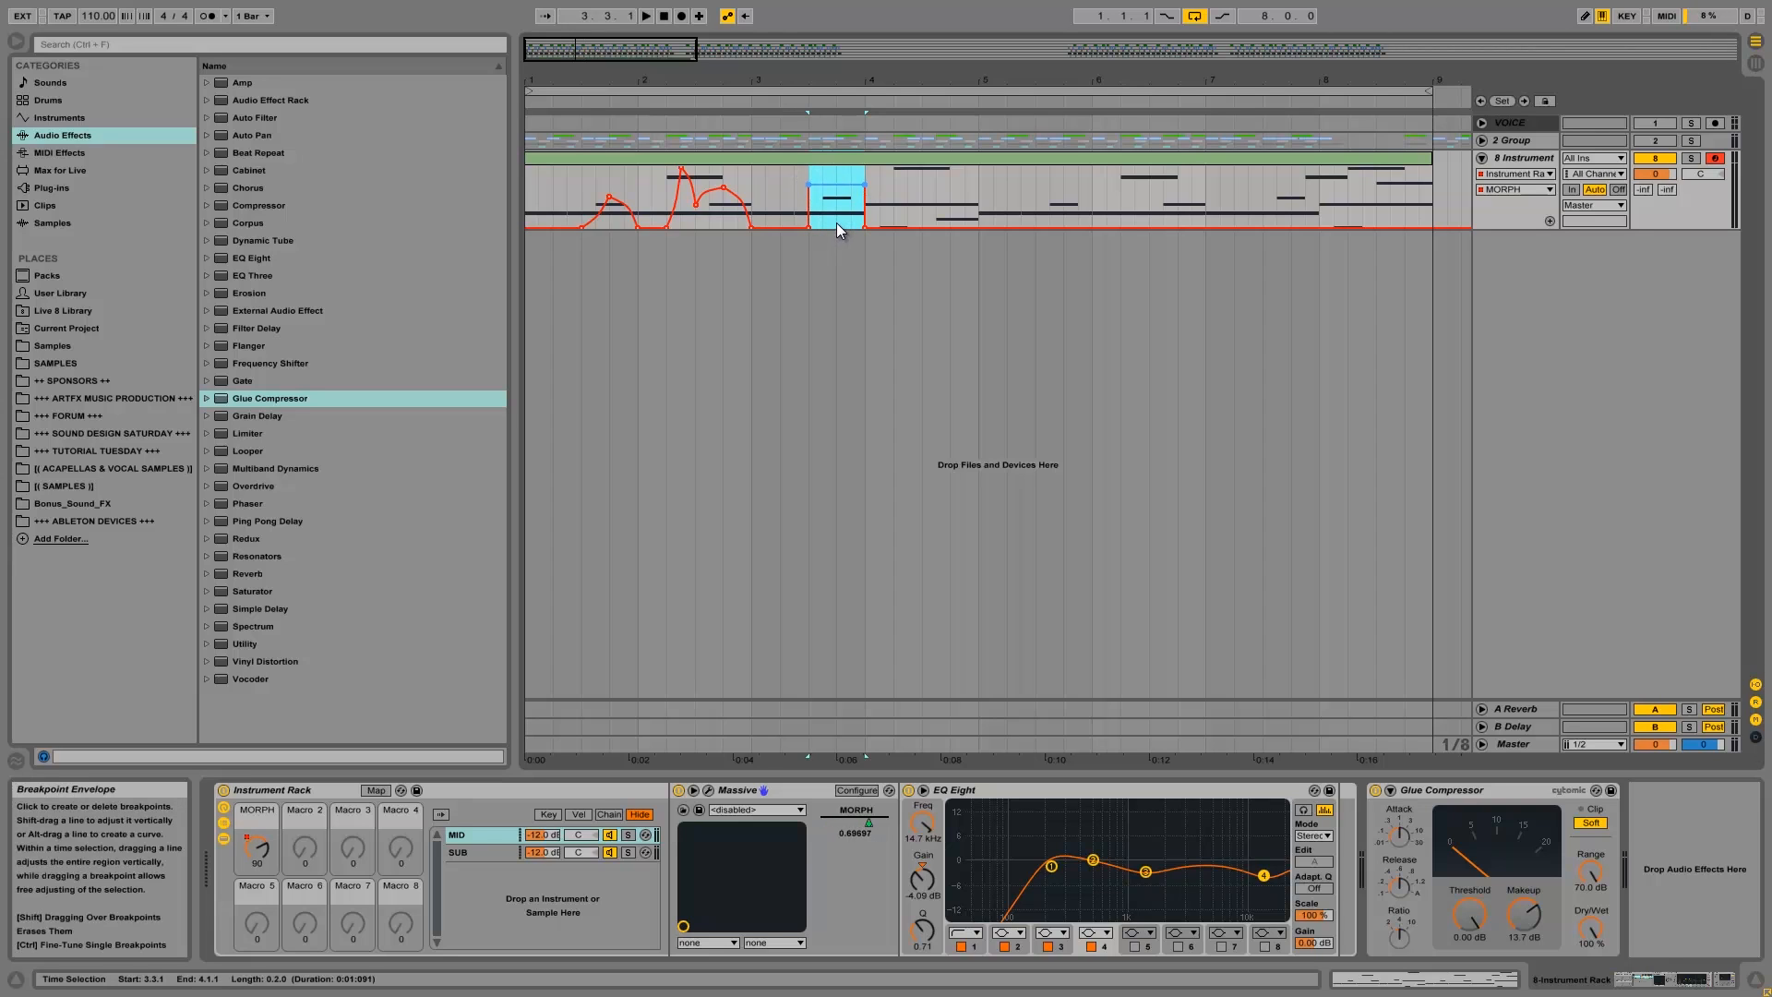
click(822, 190)
drag(809, 186, 862, 186)
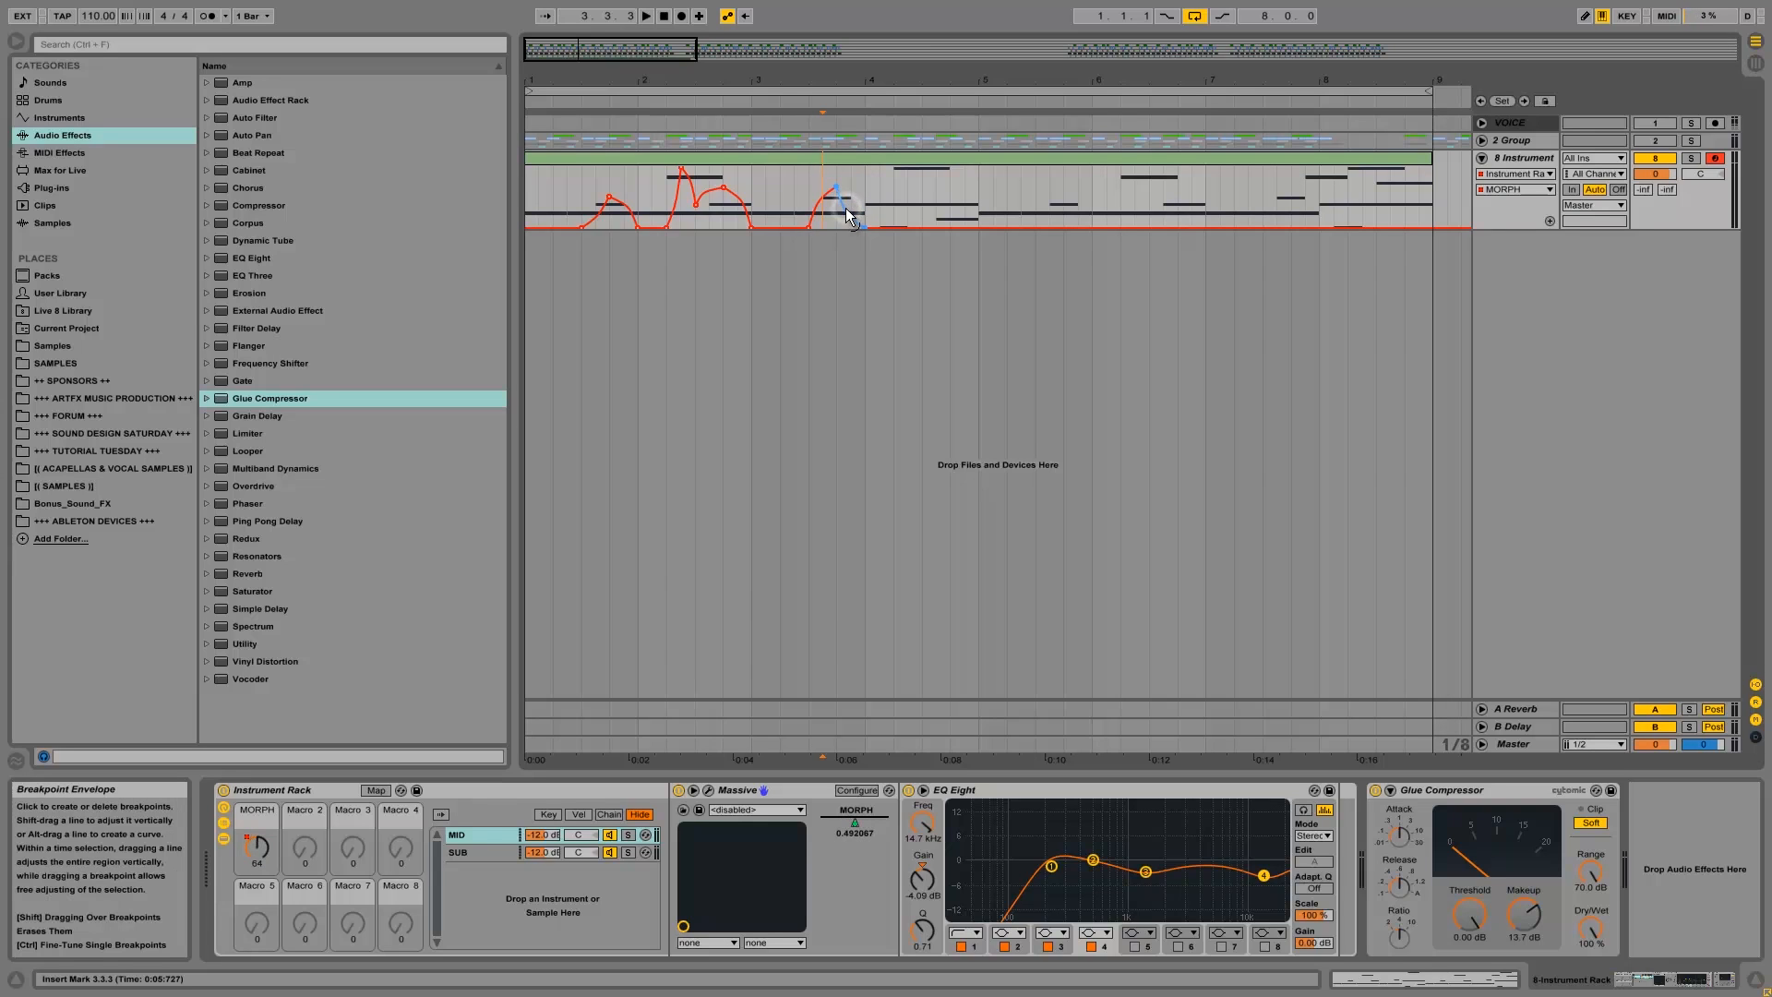
Draw a two-stage MORPH rise in bar 4 that dips briefly, peaks at 127 and curves down to zero at bar 5.
mouse_move(894, 192)
mouse_down()
mouse_move(971, 194)
mouse_move(909, 219)
mouse_up()
click(908, 223)
drag(921, 227, 921, 205)
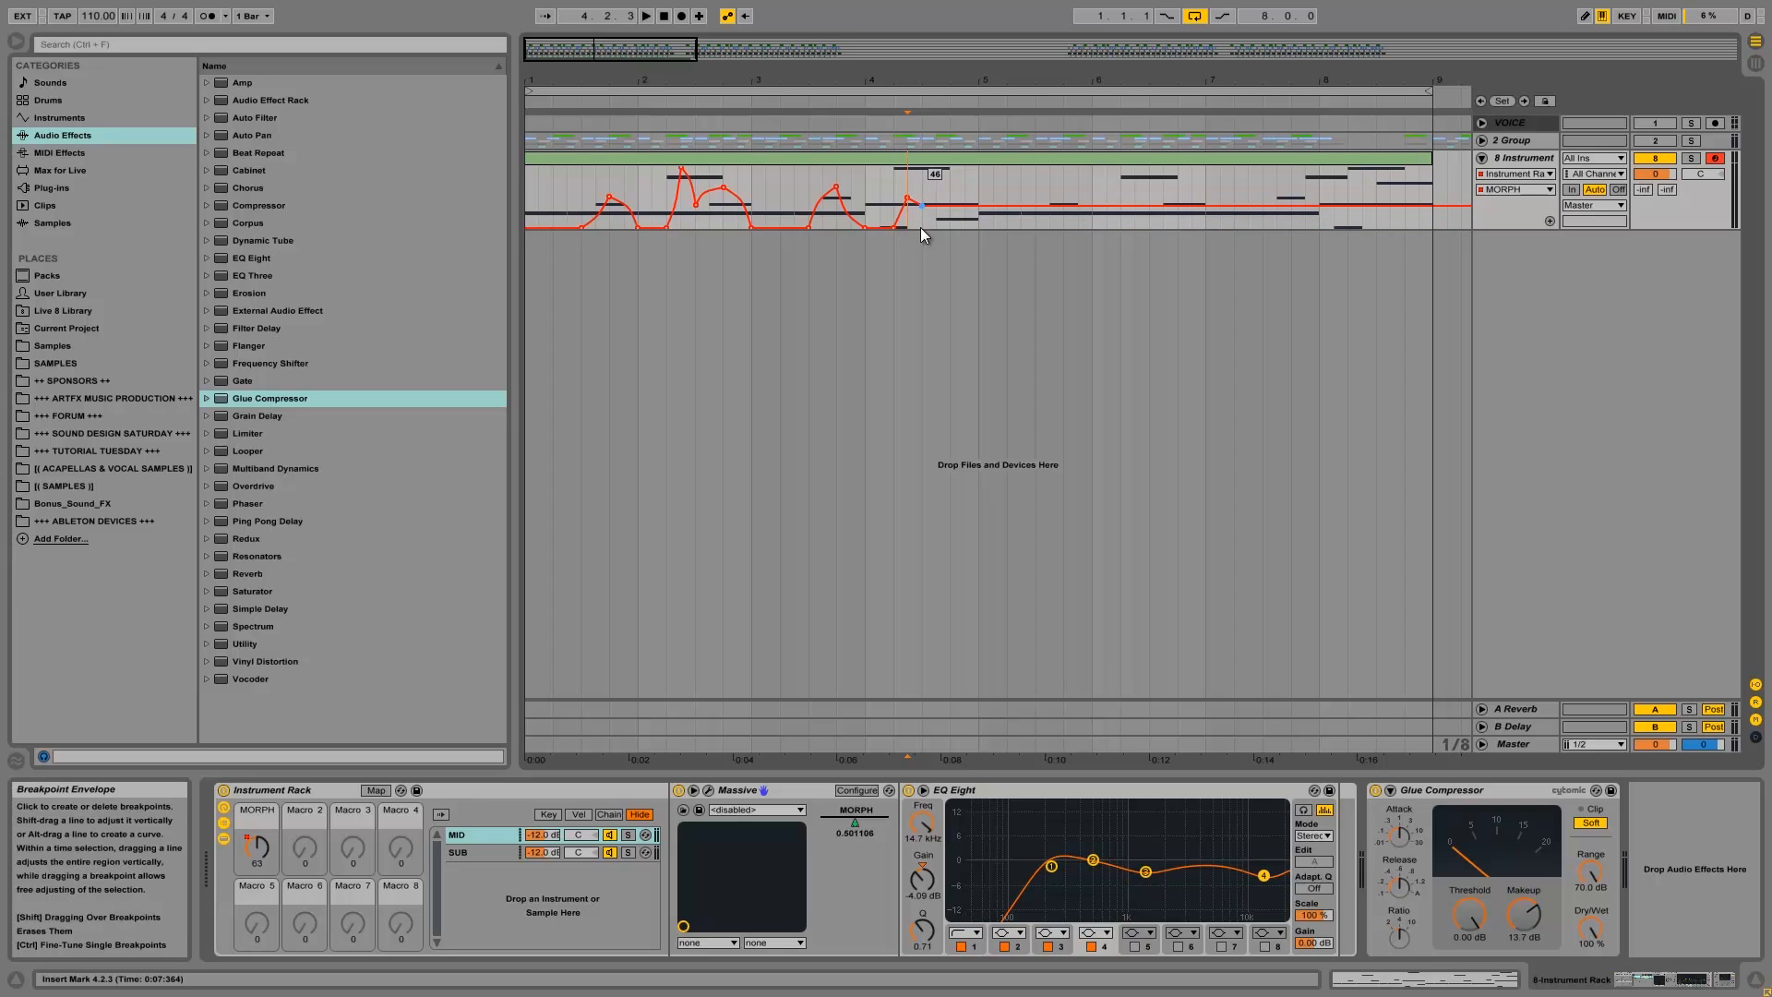
drag(945, 207, 946, 211)
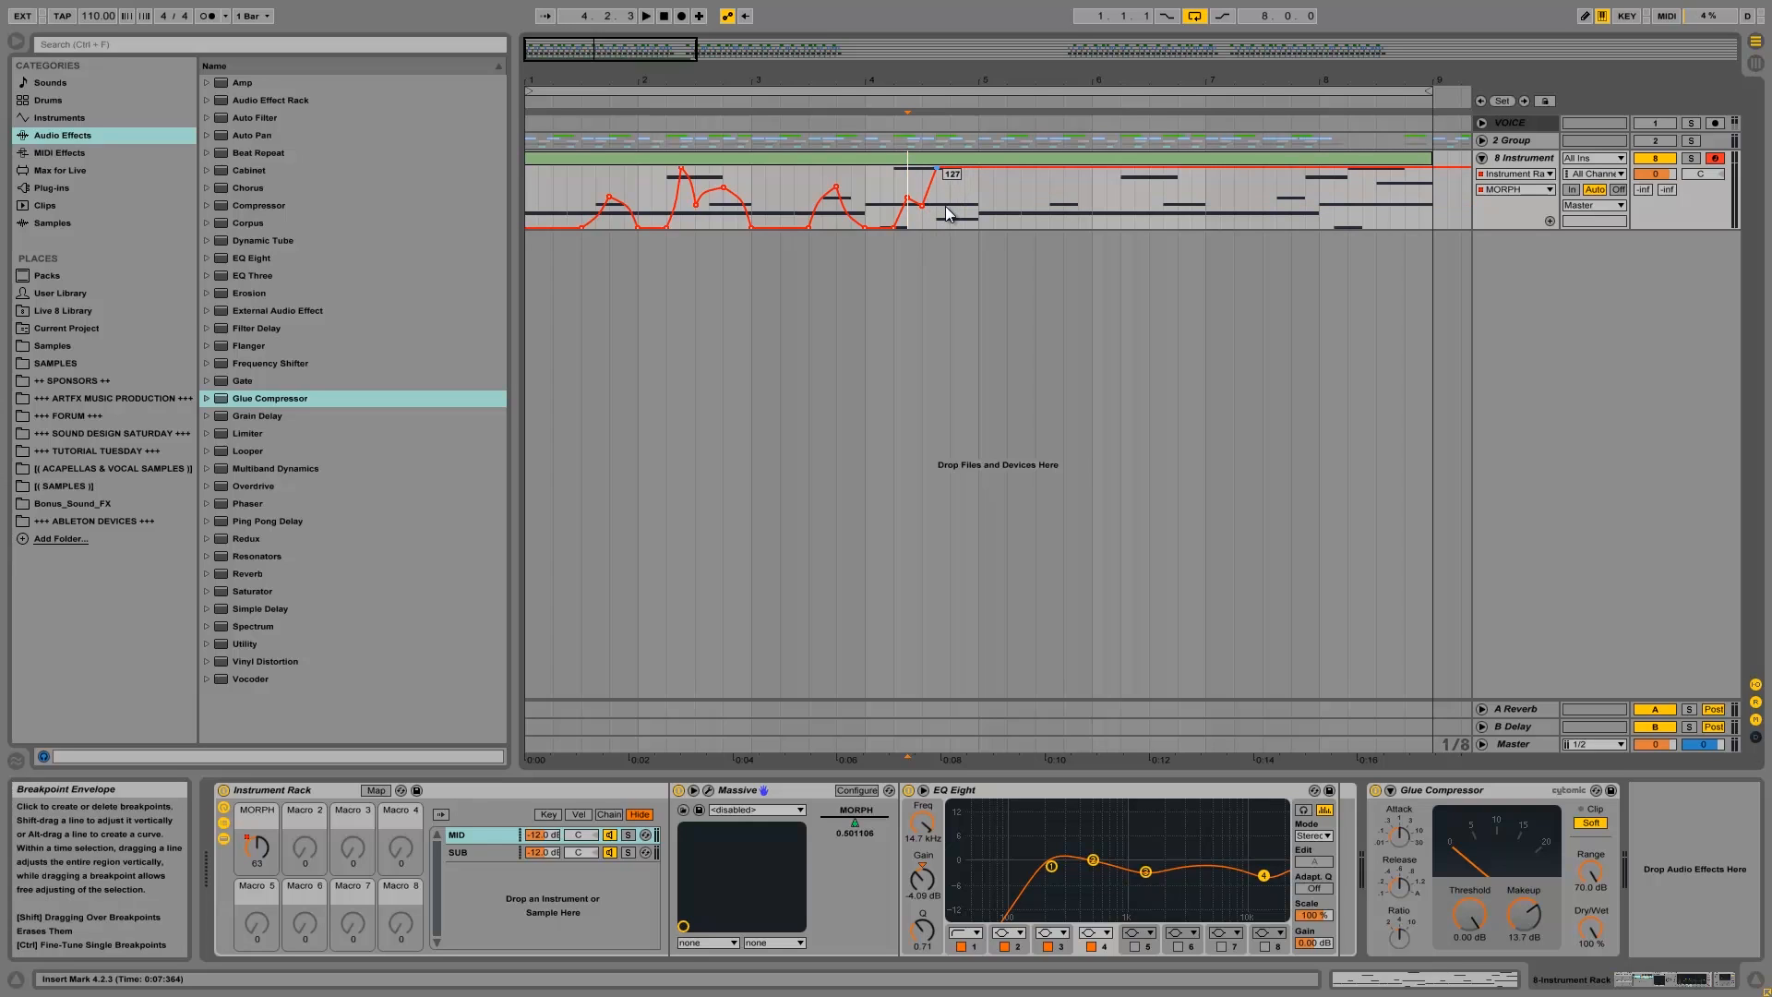
drag(966, 169, 977, 169)
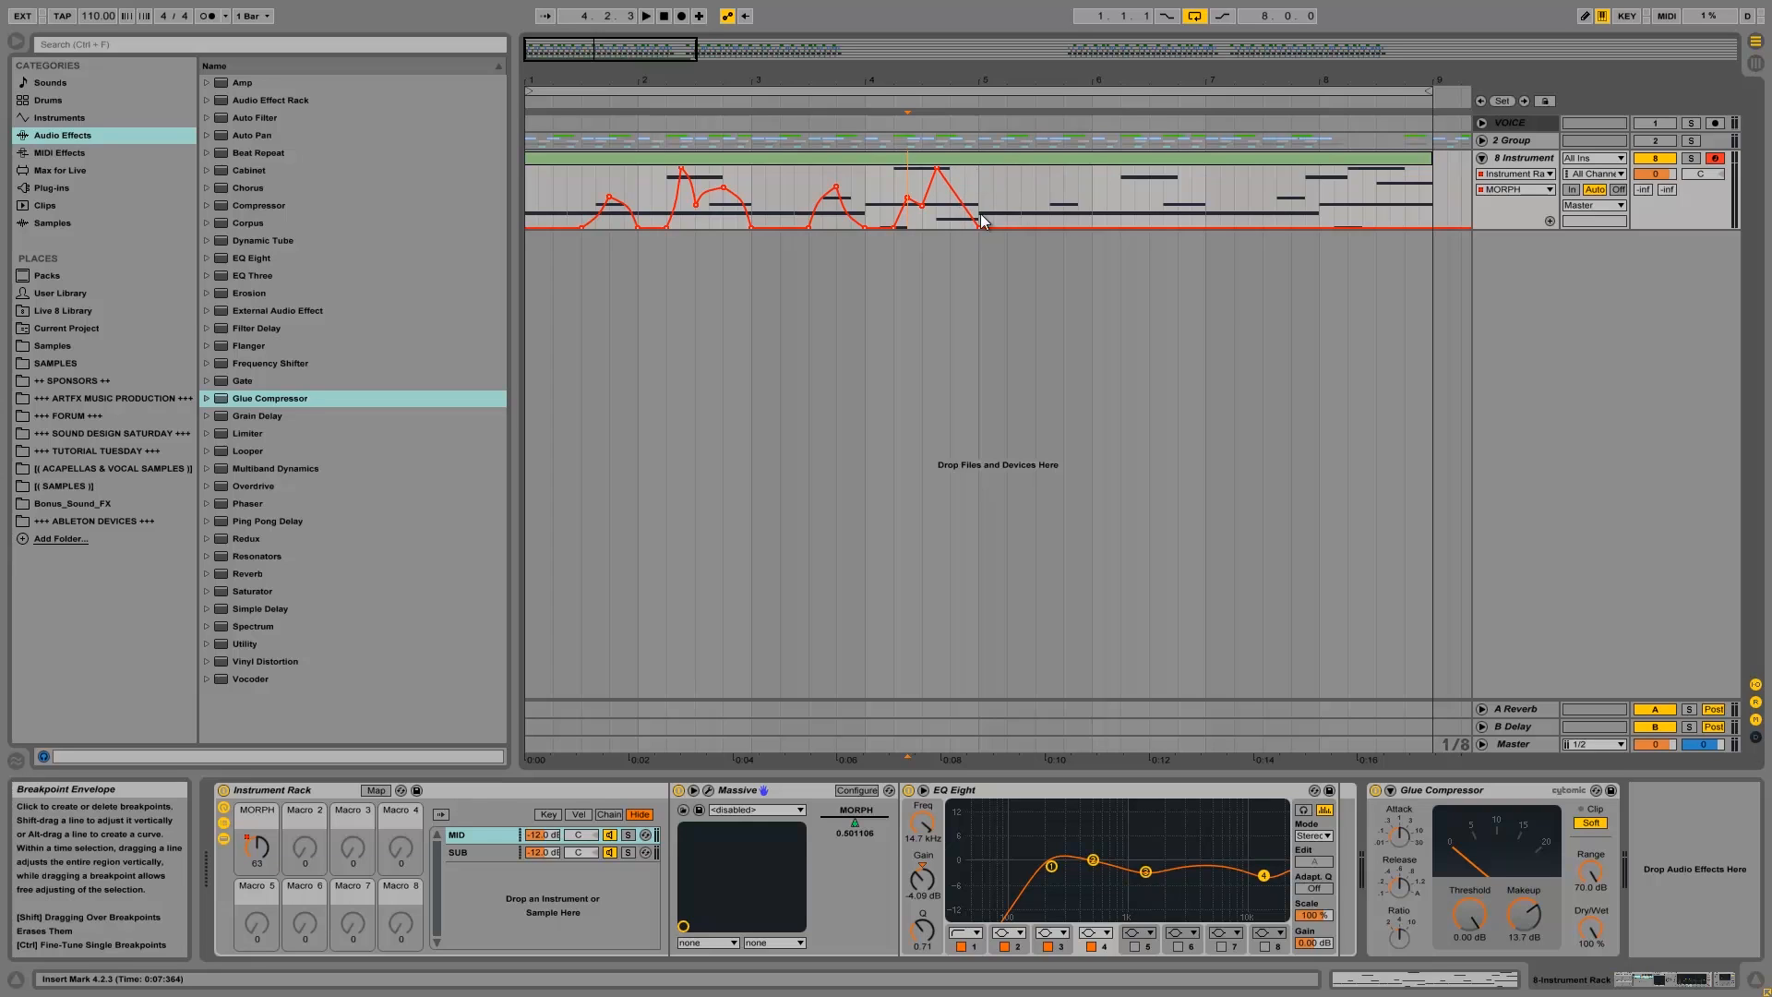
drag(956, 198, 930, 186)
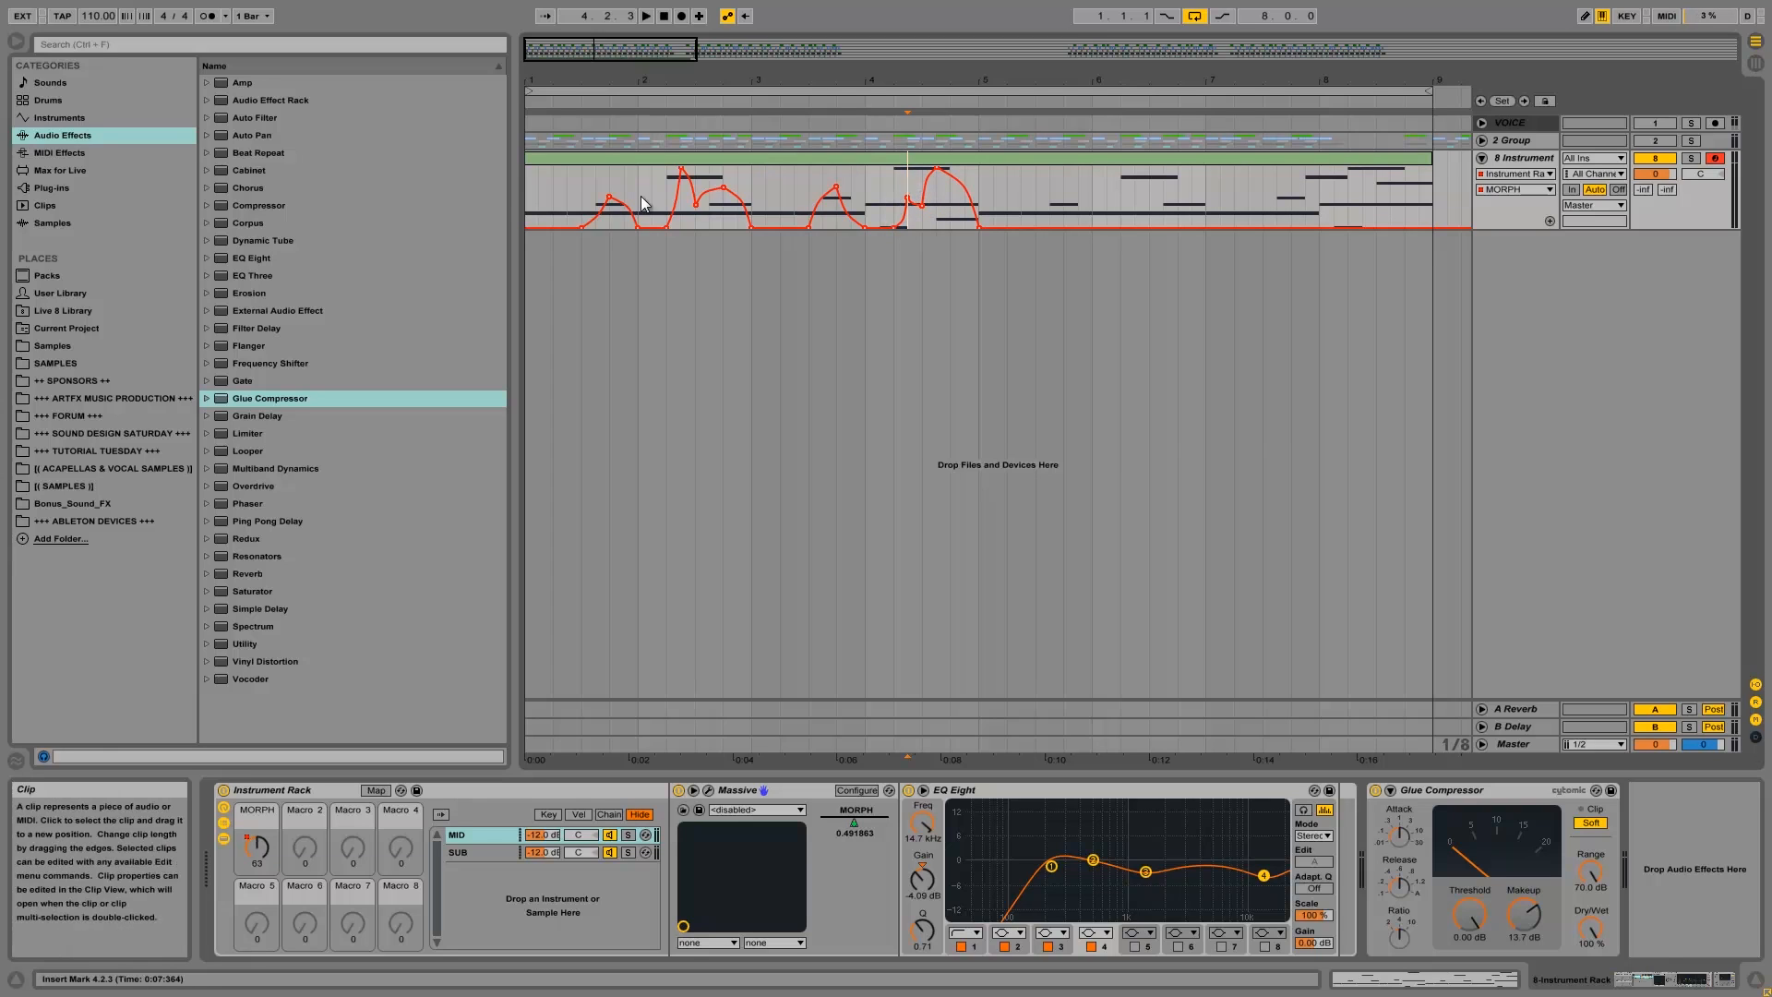
Duplicate bars 1–4 with their MORPH automation into bars 5–8 and audition the whole clip.
drag(524, 181, 978, 218)
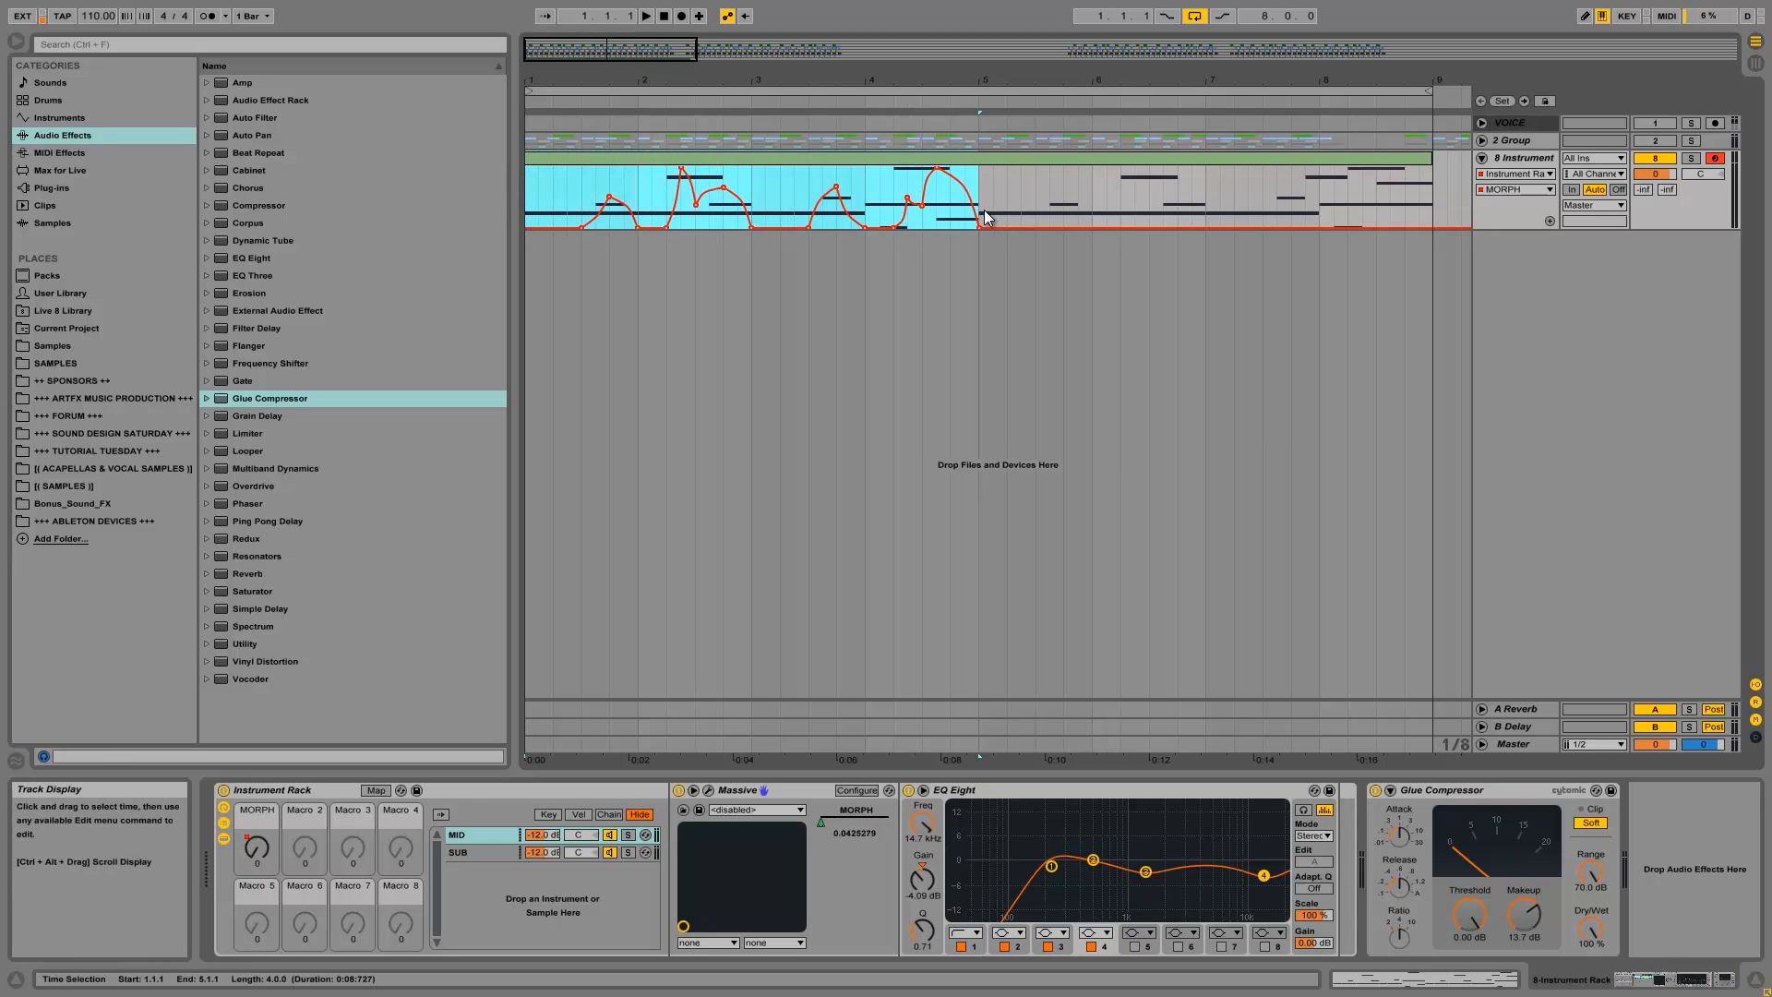
key(ctrl+d)
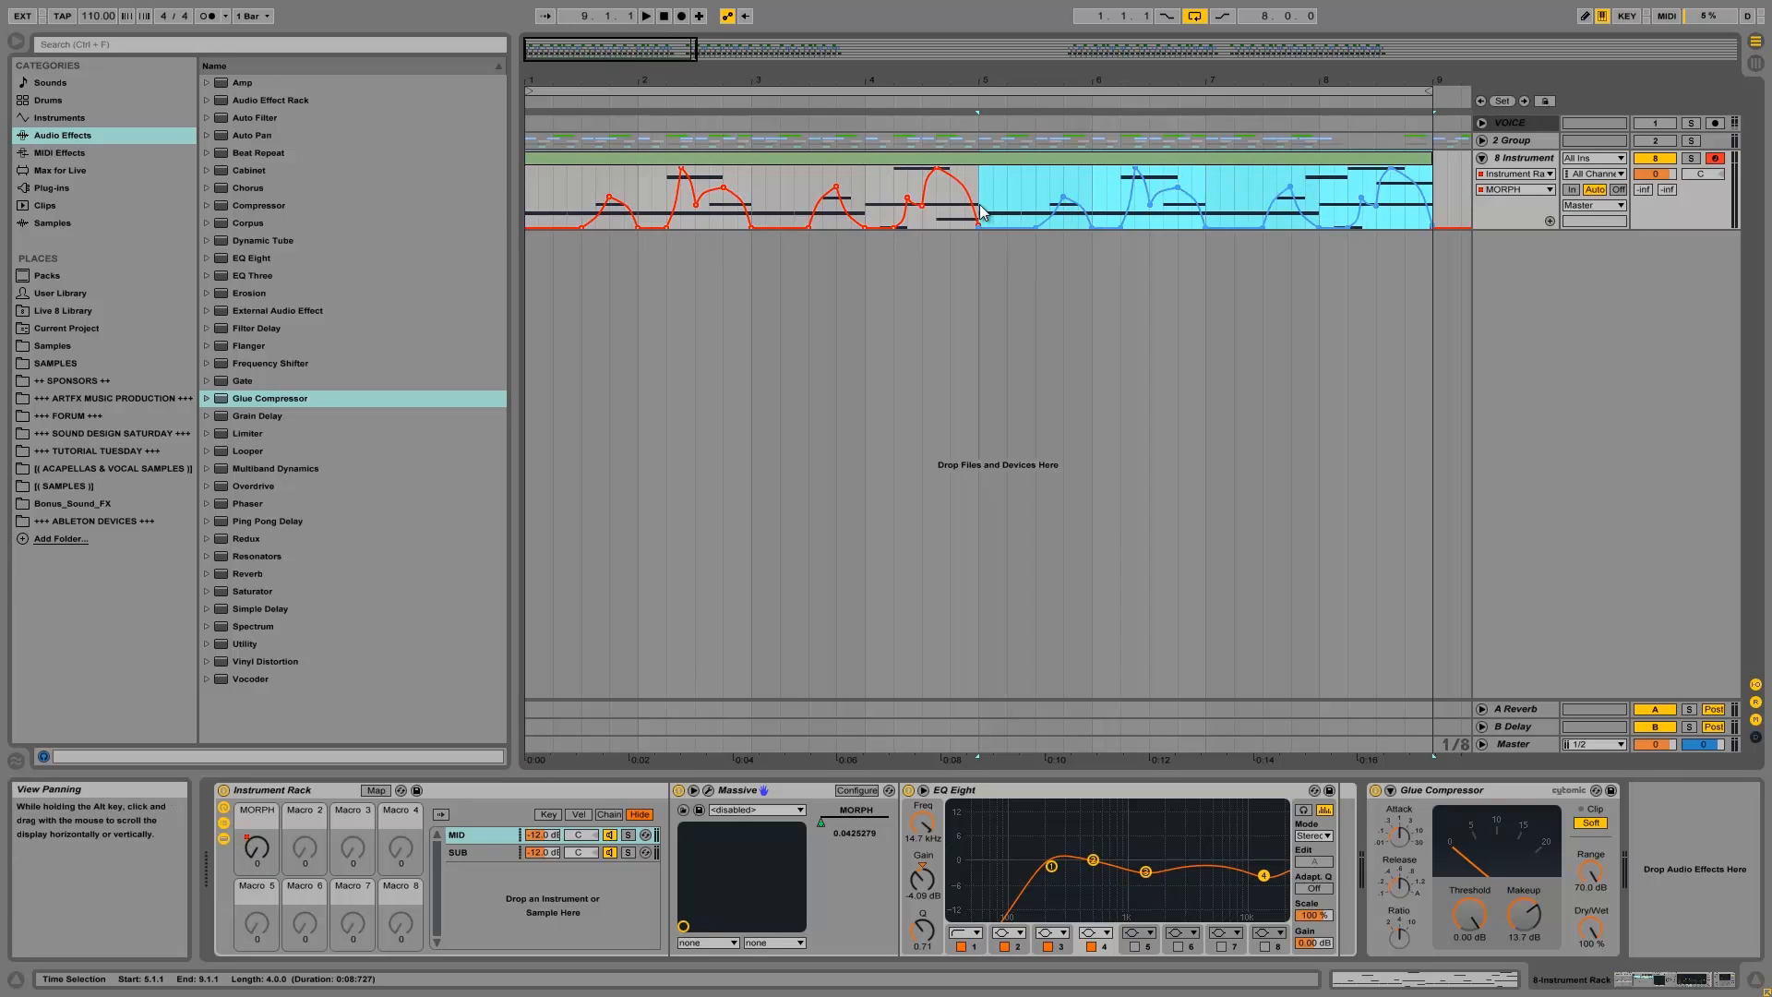
click(551, 156)
key(space)
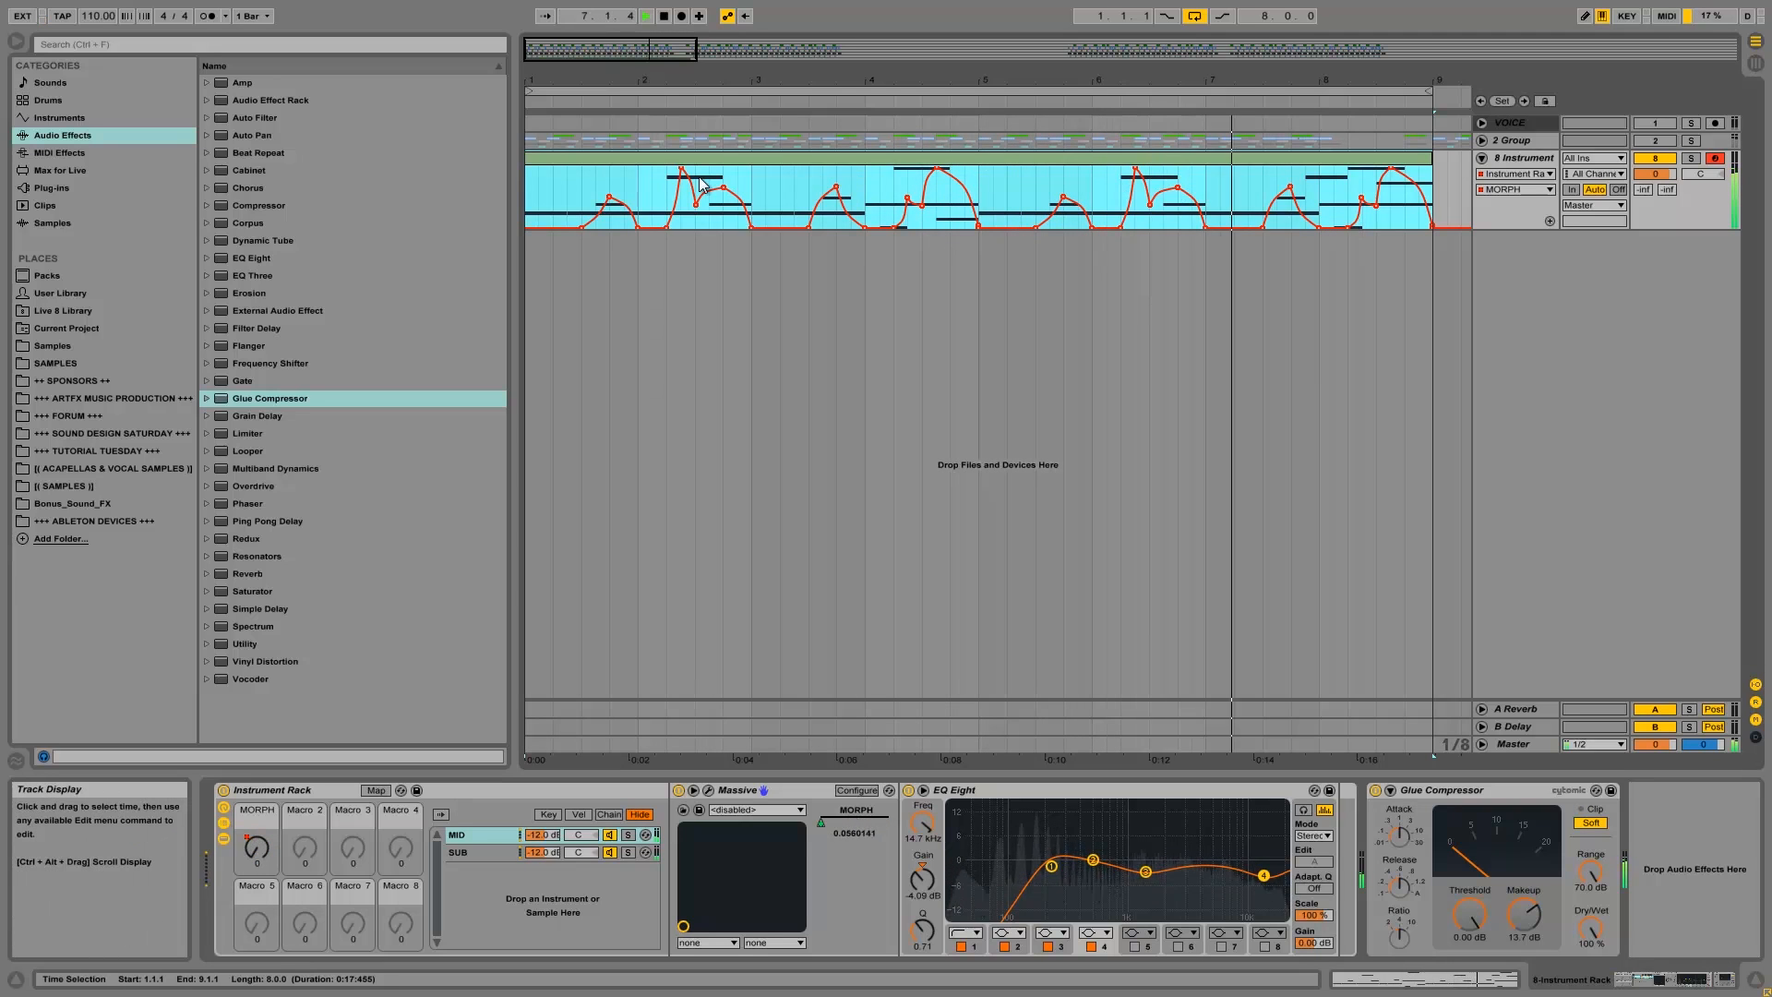
key(space)
Reshape the MORPH automation of bars 7–8 into one long sustained hump and move the bar 2 peak earlier to beat 2.2.
click(666, 185)
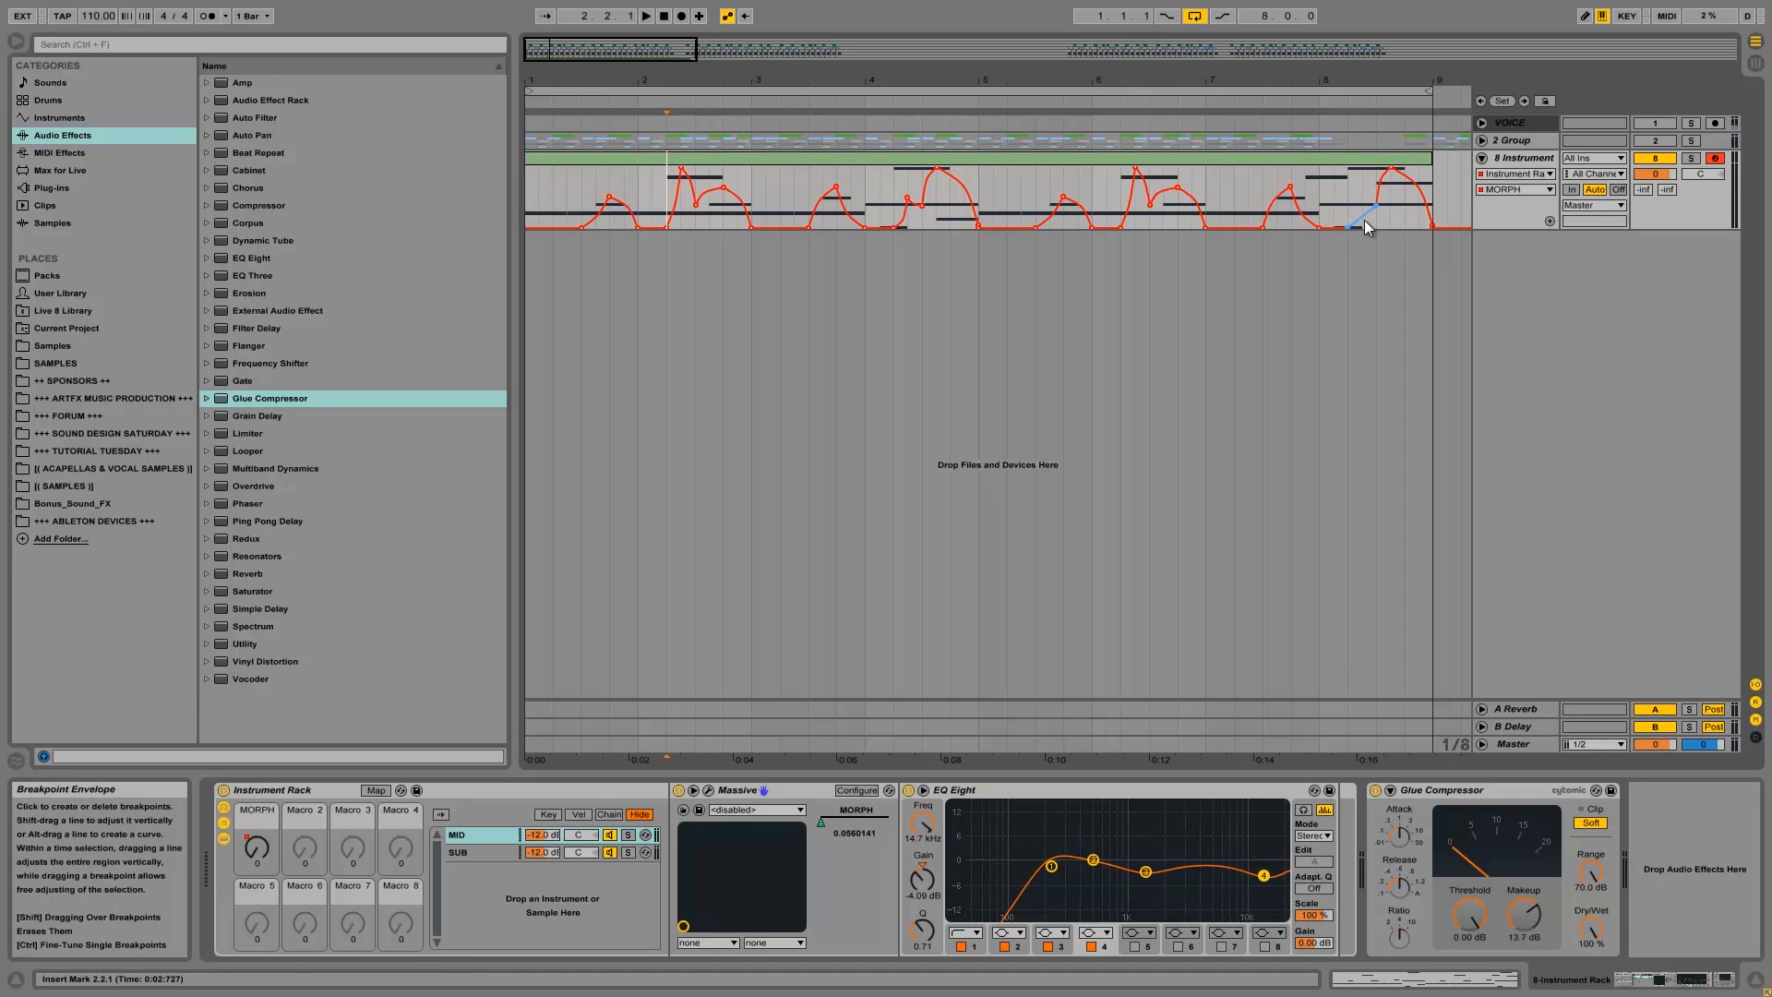
drag(1320, 224, 1324, 194)
mouse_move(1390, 168)
mouse_down()
mouse_move(1411, 185)
mouse_move(1394, 173)
mouse_up()
drag(683, 173, 666, 176)
Audition the MORPH automation of bars 1–3, replaying from the clip start and from just before the bar 2 peak.
key(space)
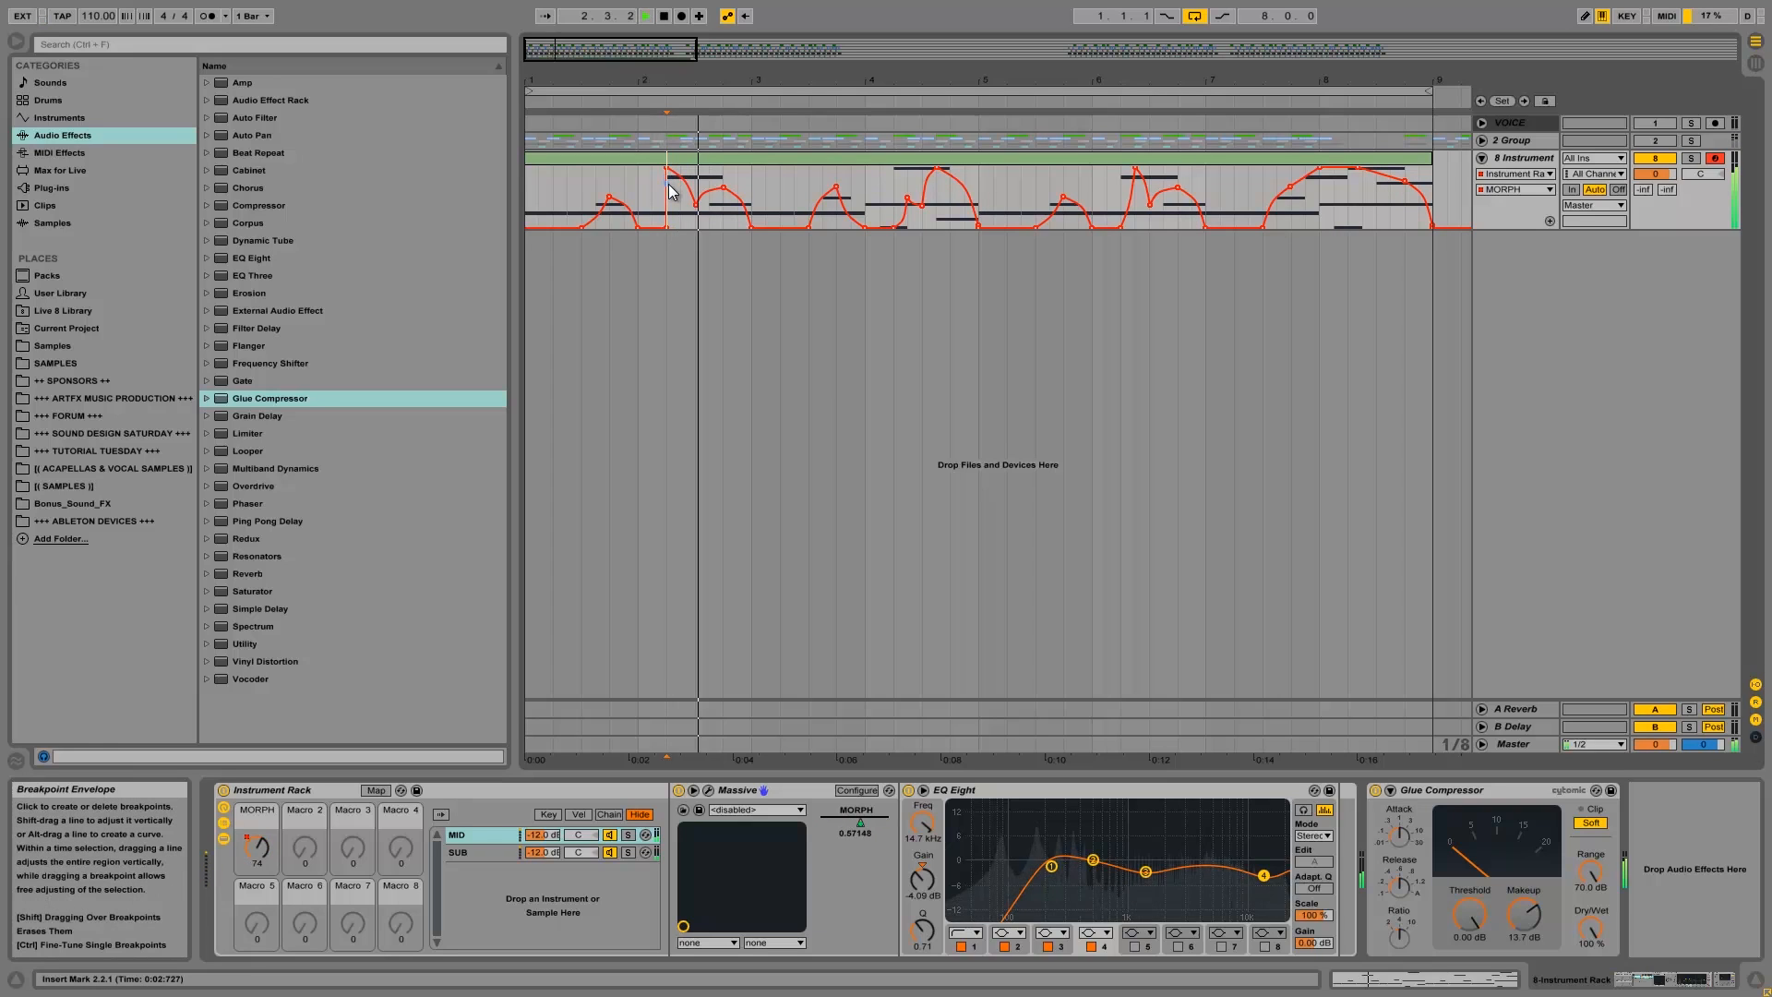
key(space)
click(533, 181)
key(space)
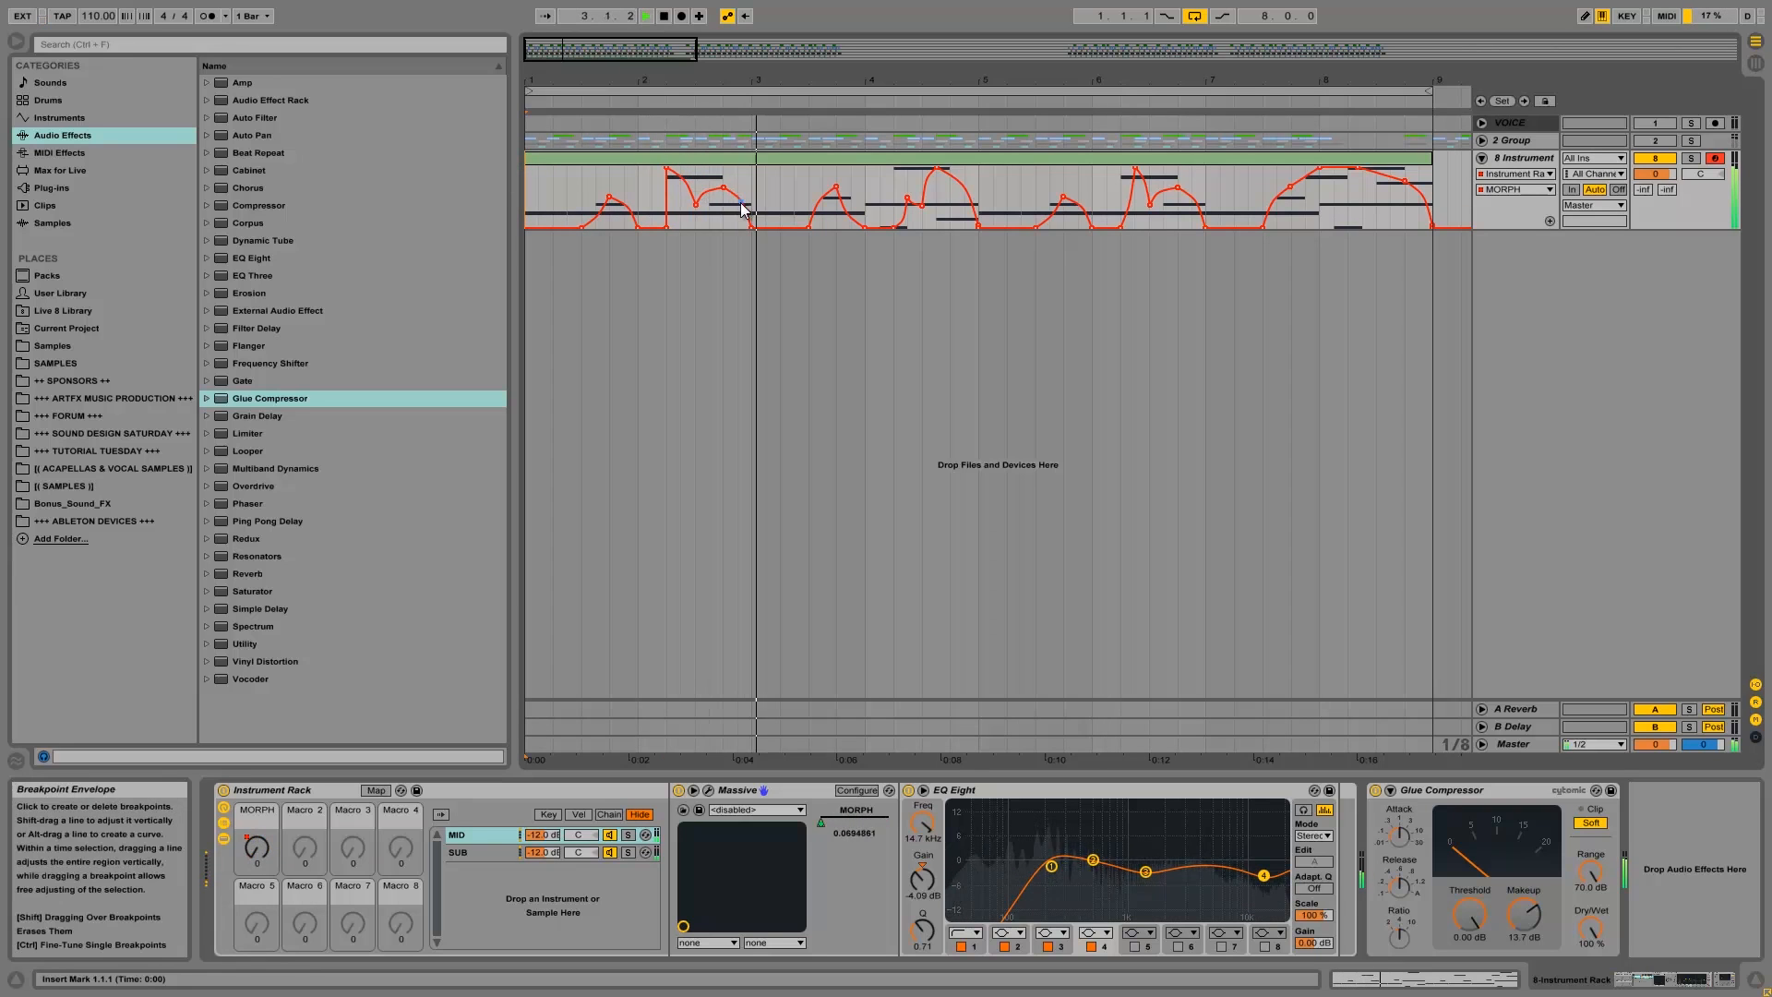
key(space)
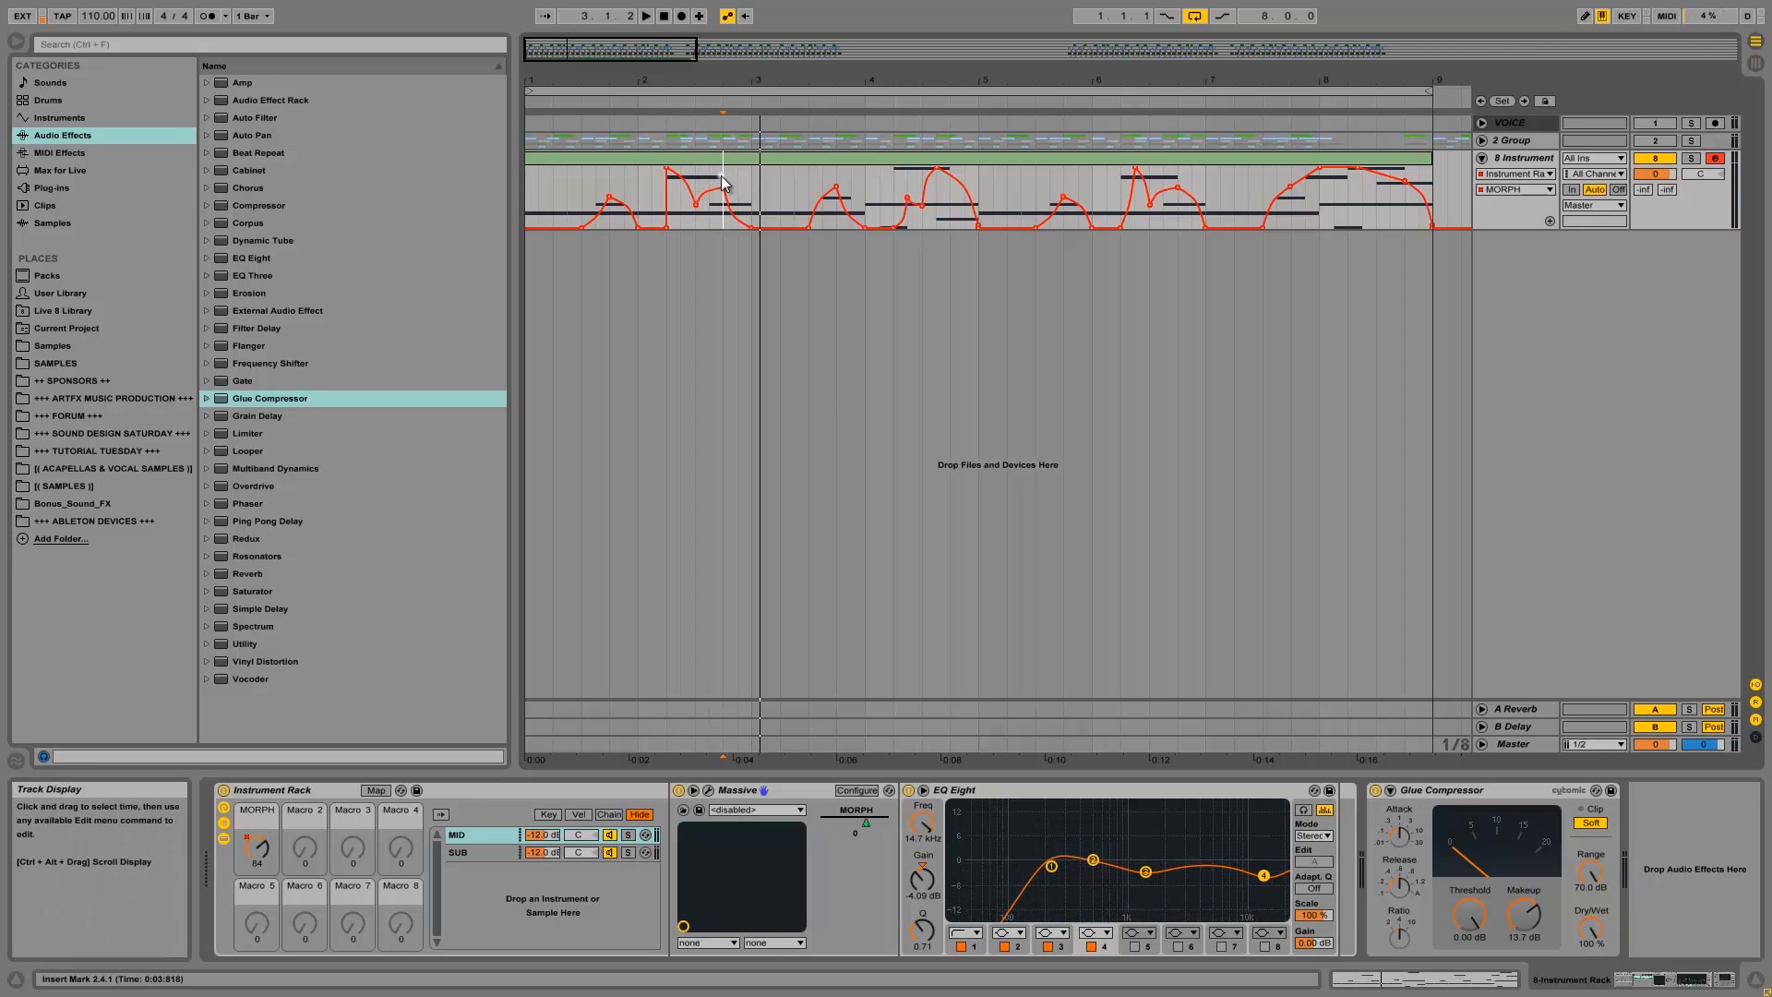
click(656, 175)
key(space)
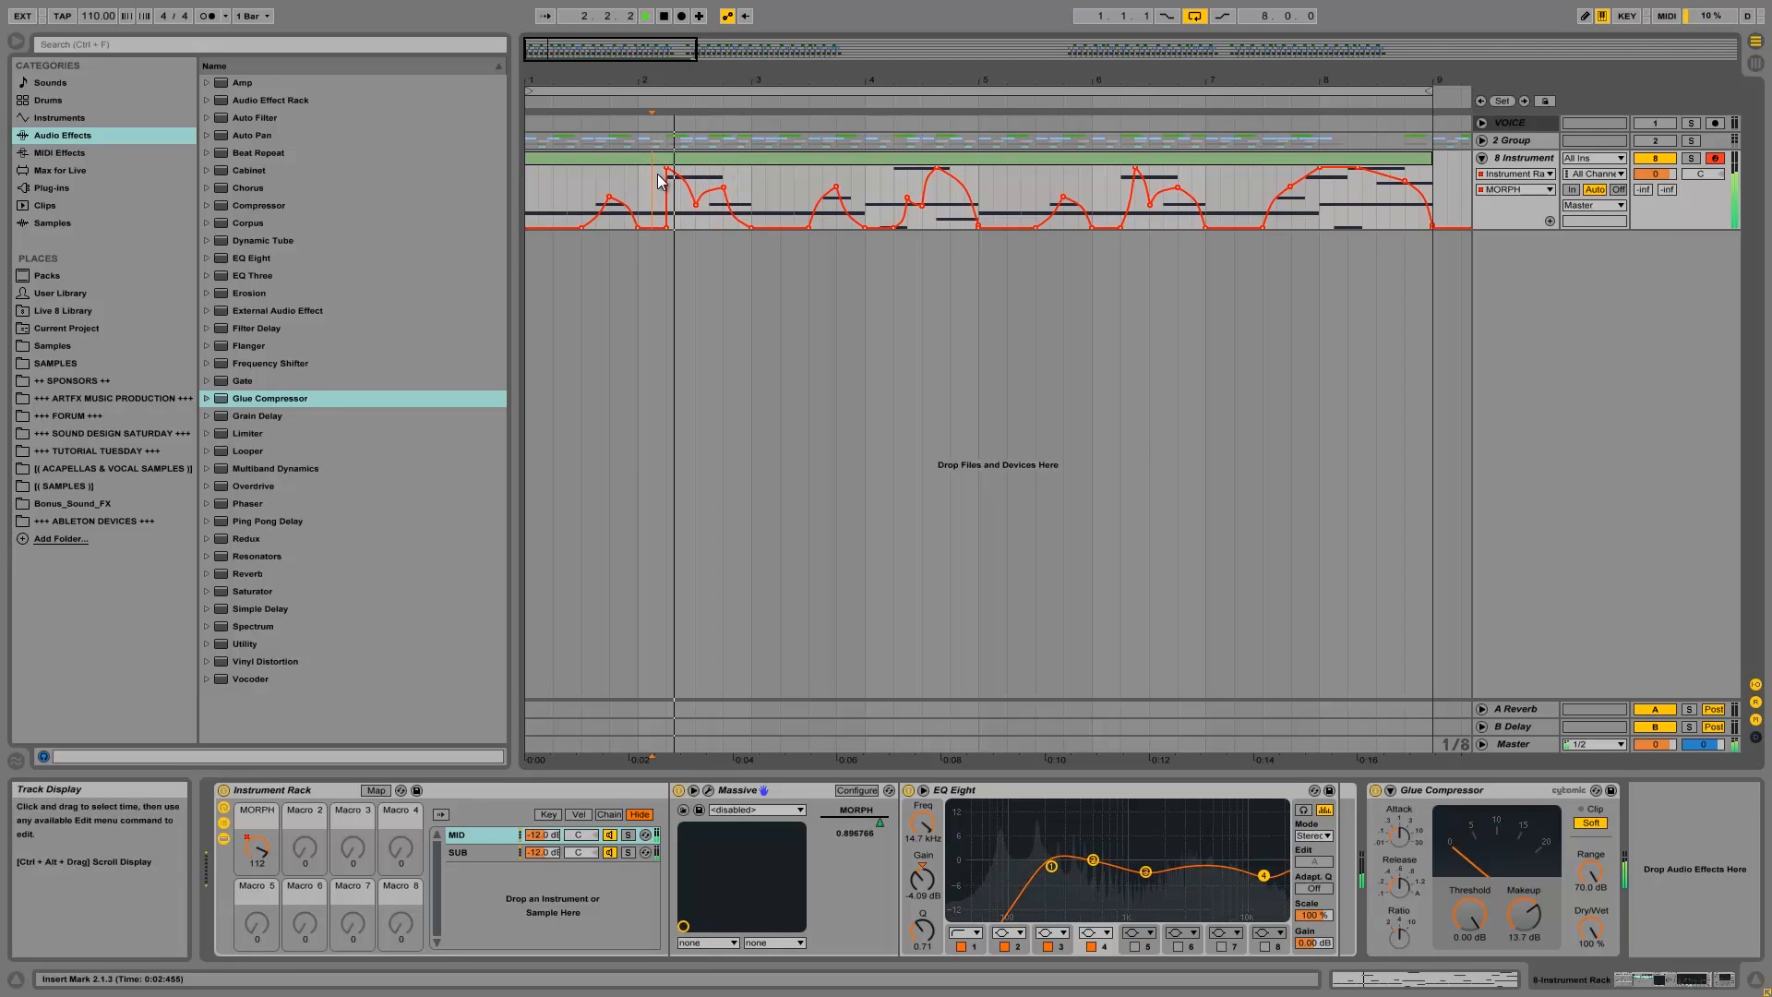
key(space)
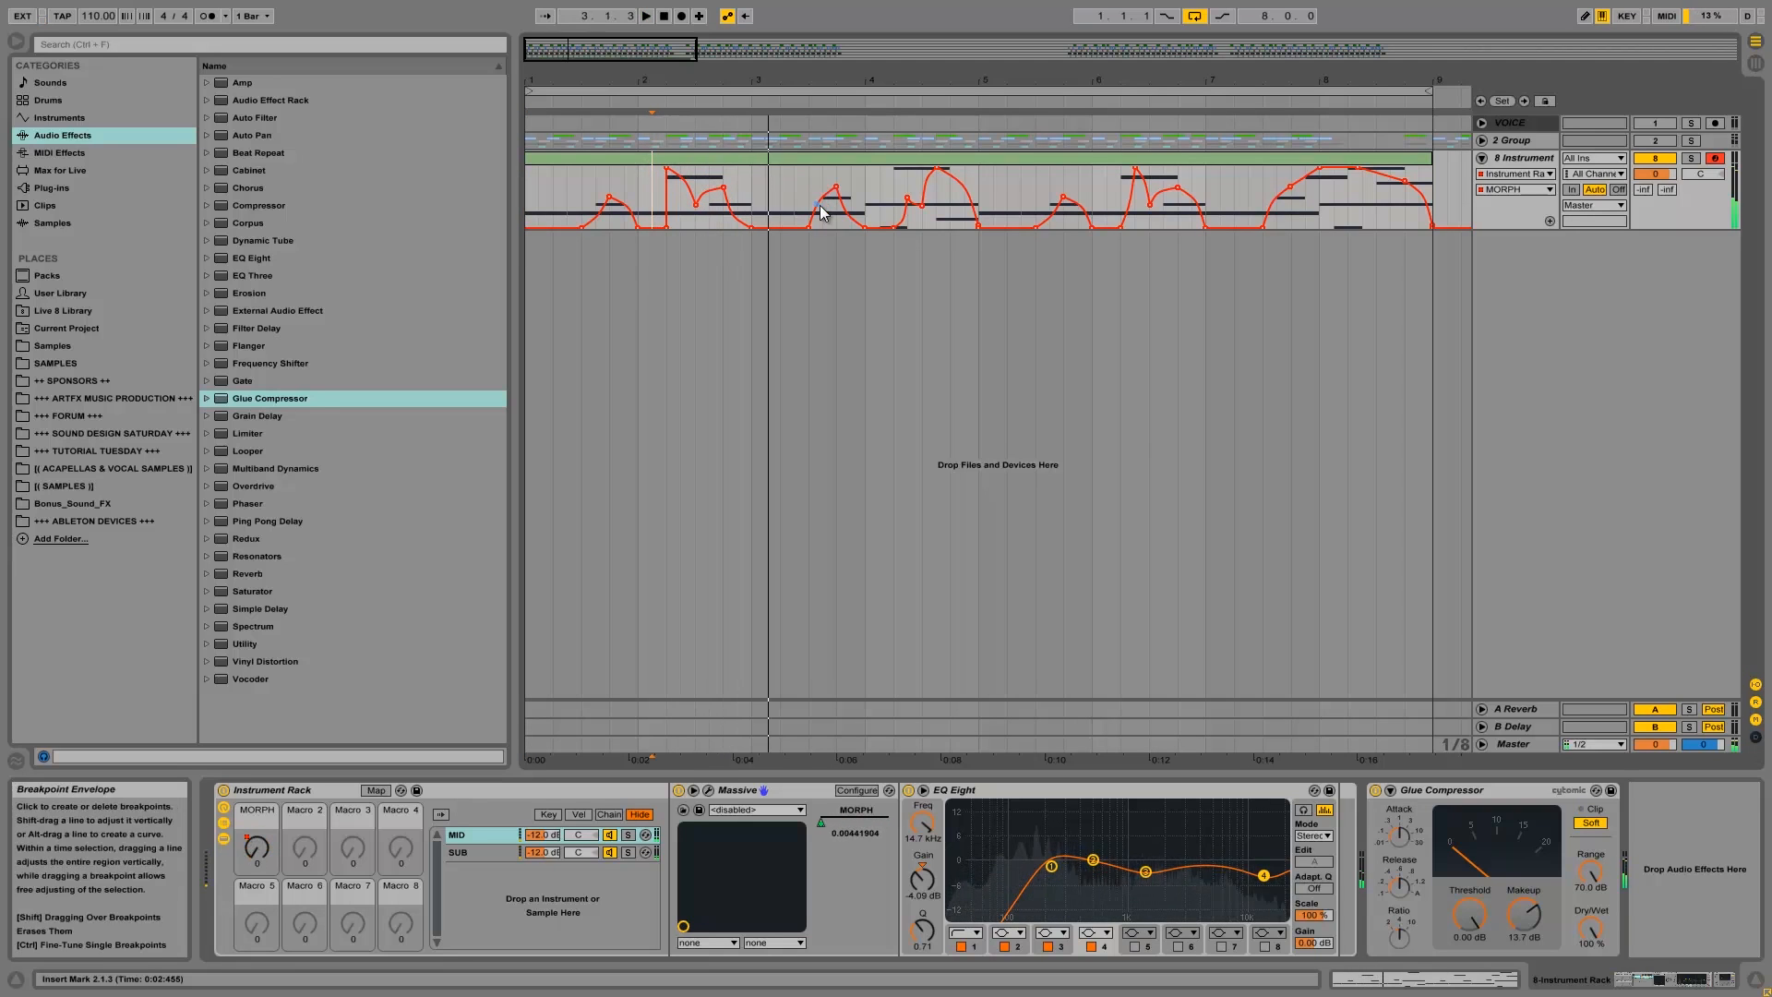
Remove the dip breakpoint from bar 4's MORPH rise, bend the fall into bar 5 inward, and audition the bar.
click(923, 209)
click(862, 177)
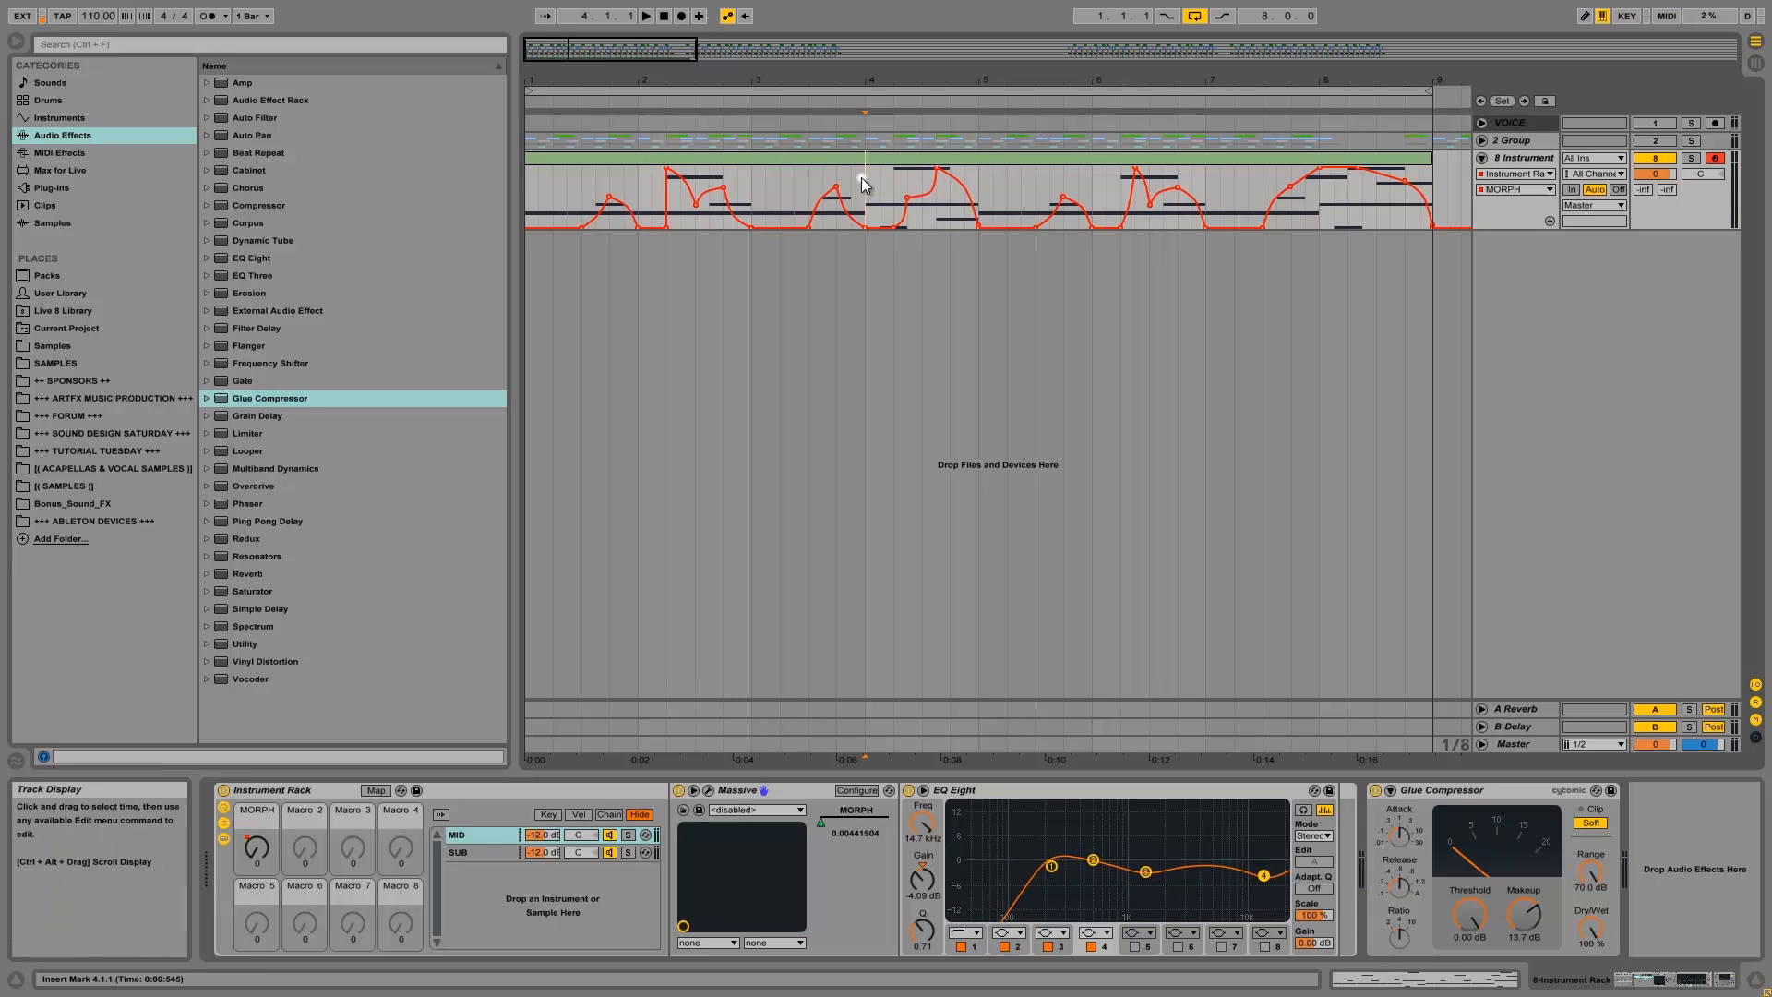
key(space)
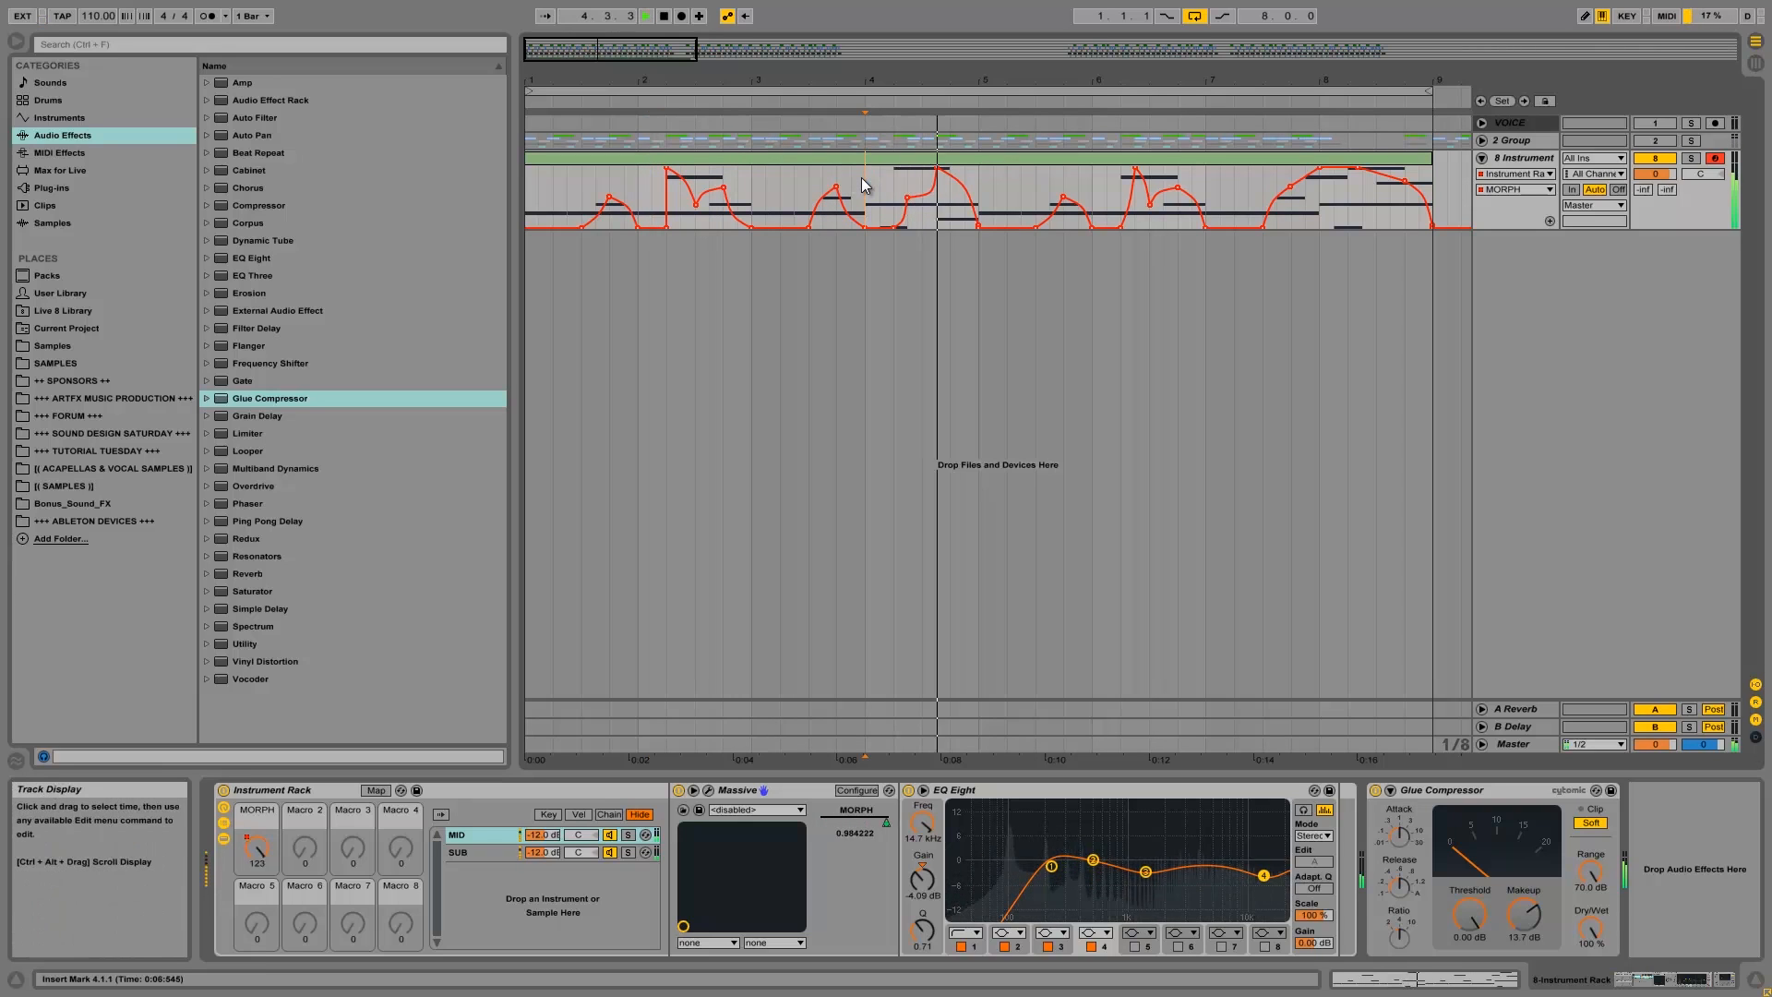
key(space)
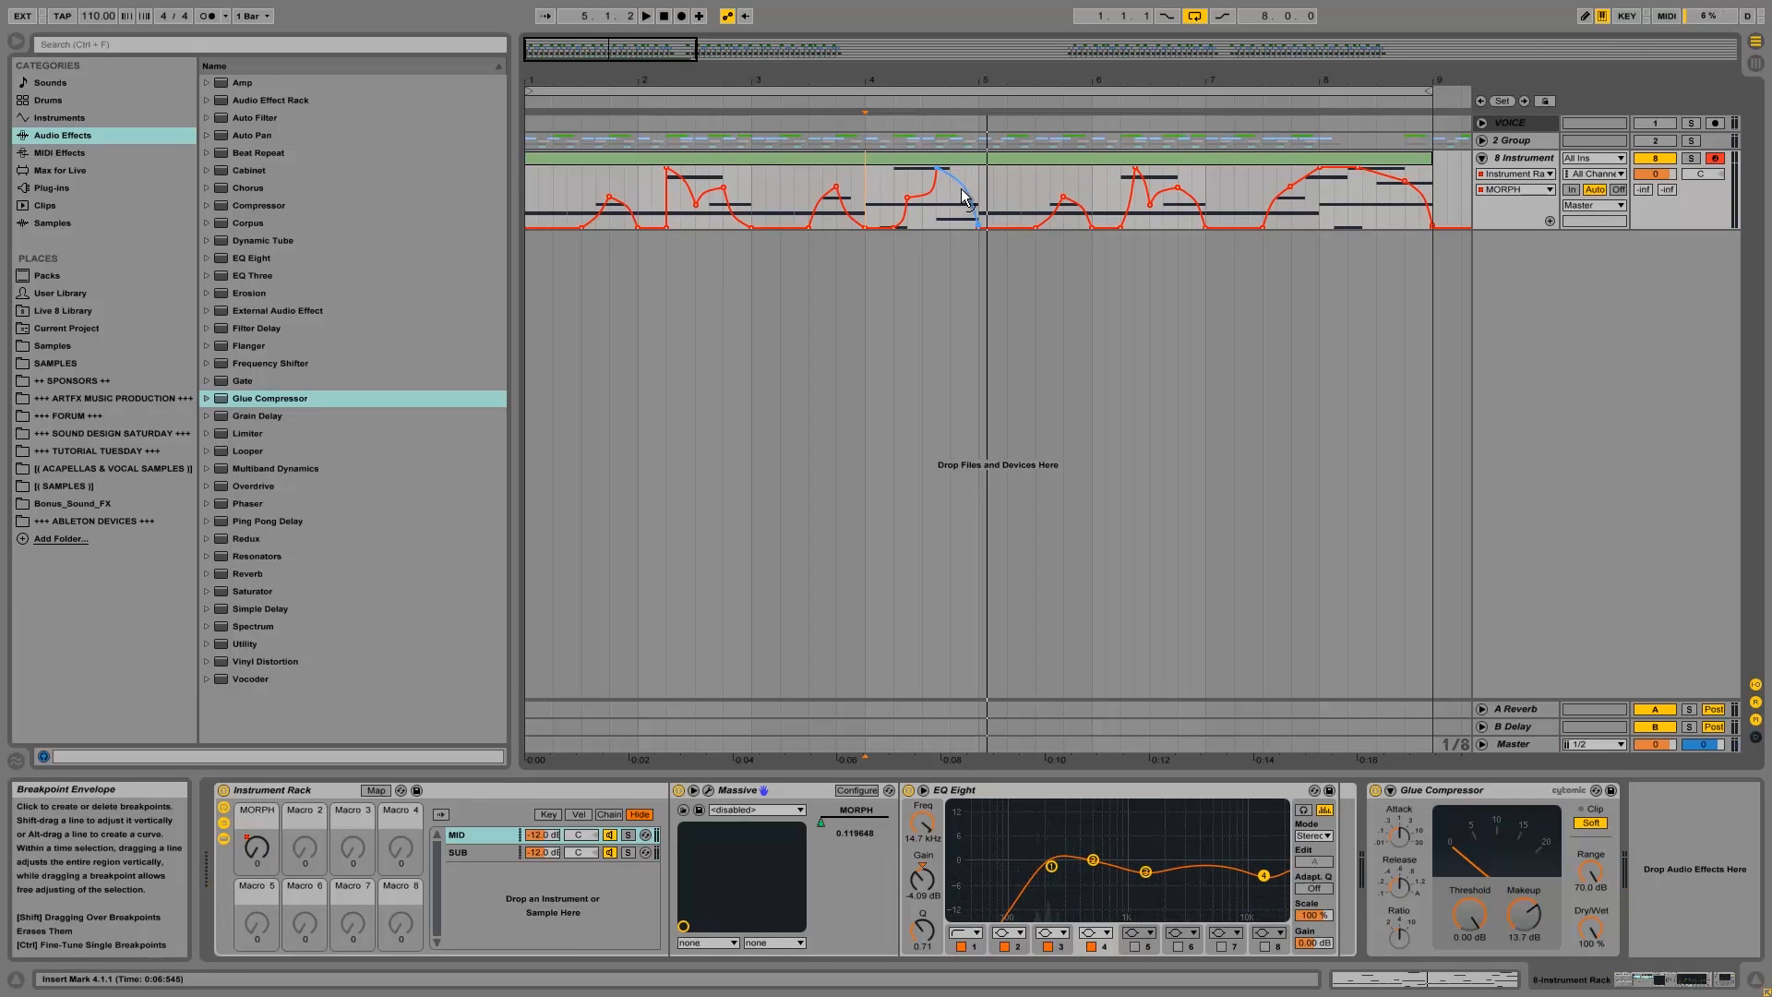
key(space)
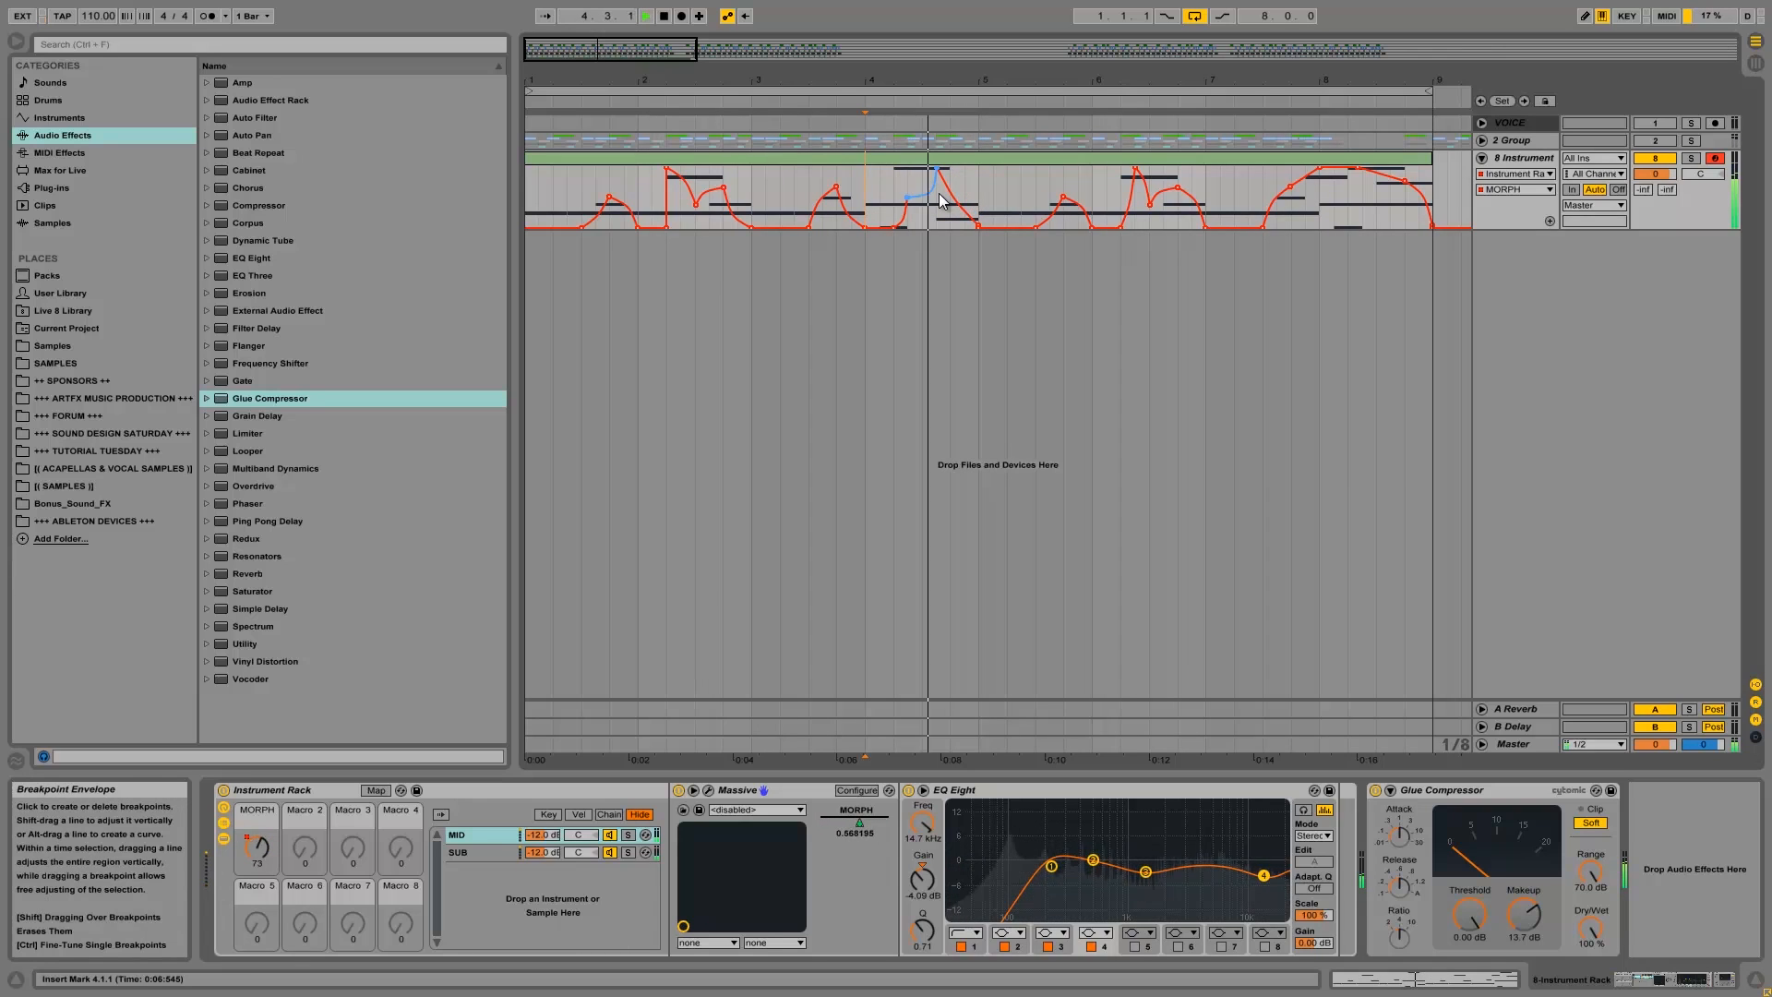
key(space)
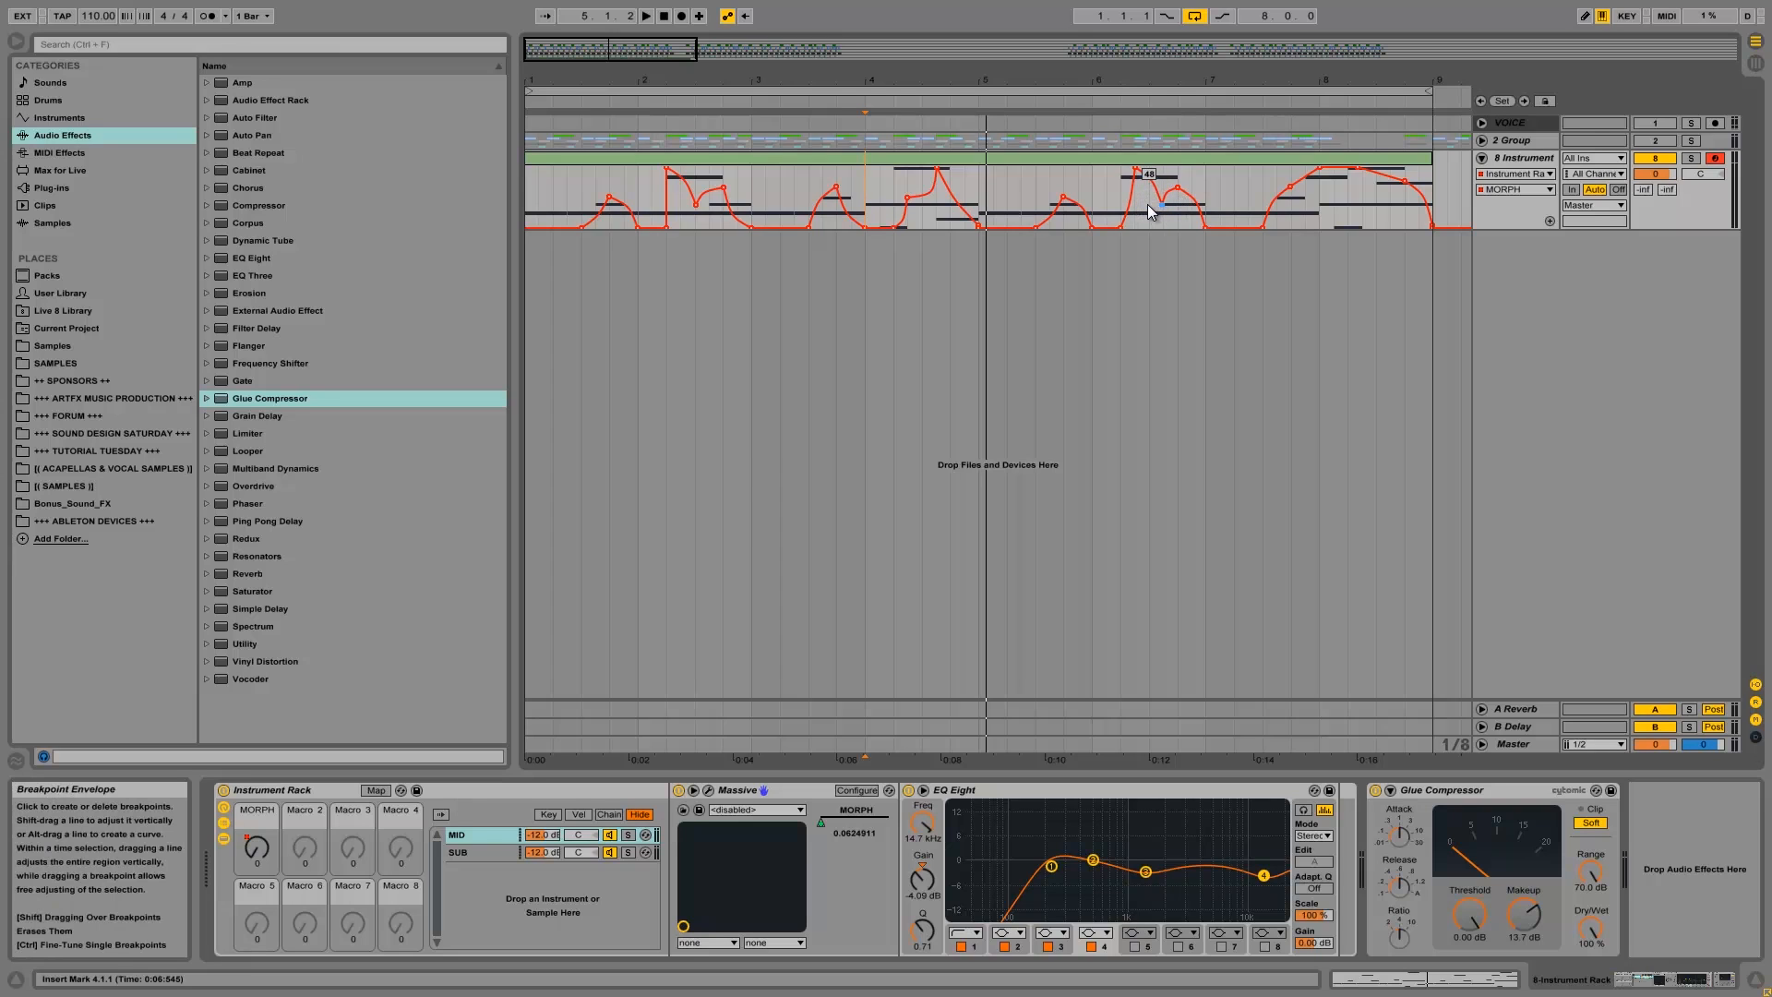
Audition bar 6 and raise the dip between its two MORPH peaks to near the top.
click(1102, 185)
key(space)
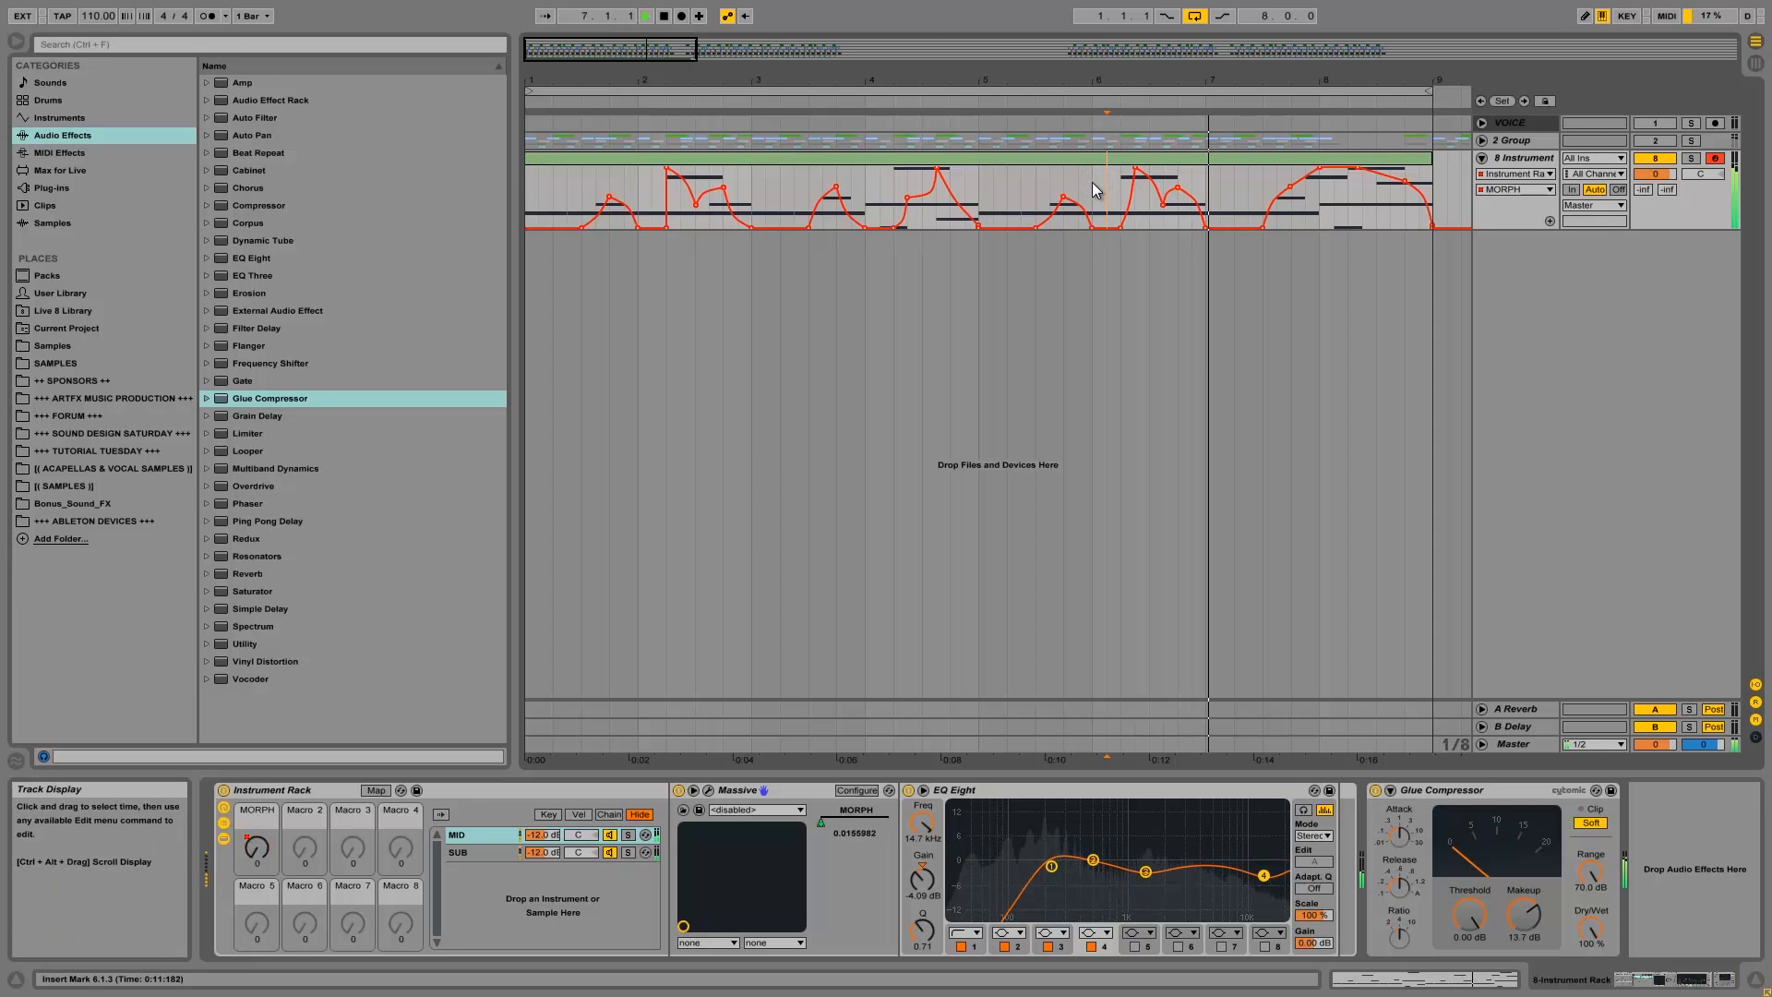
click(1165, 205)
drag(1166, 207, 1164, 174)
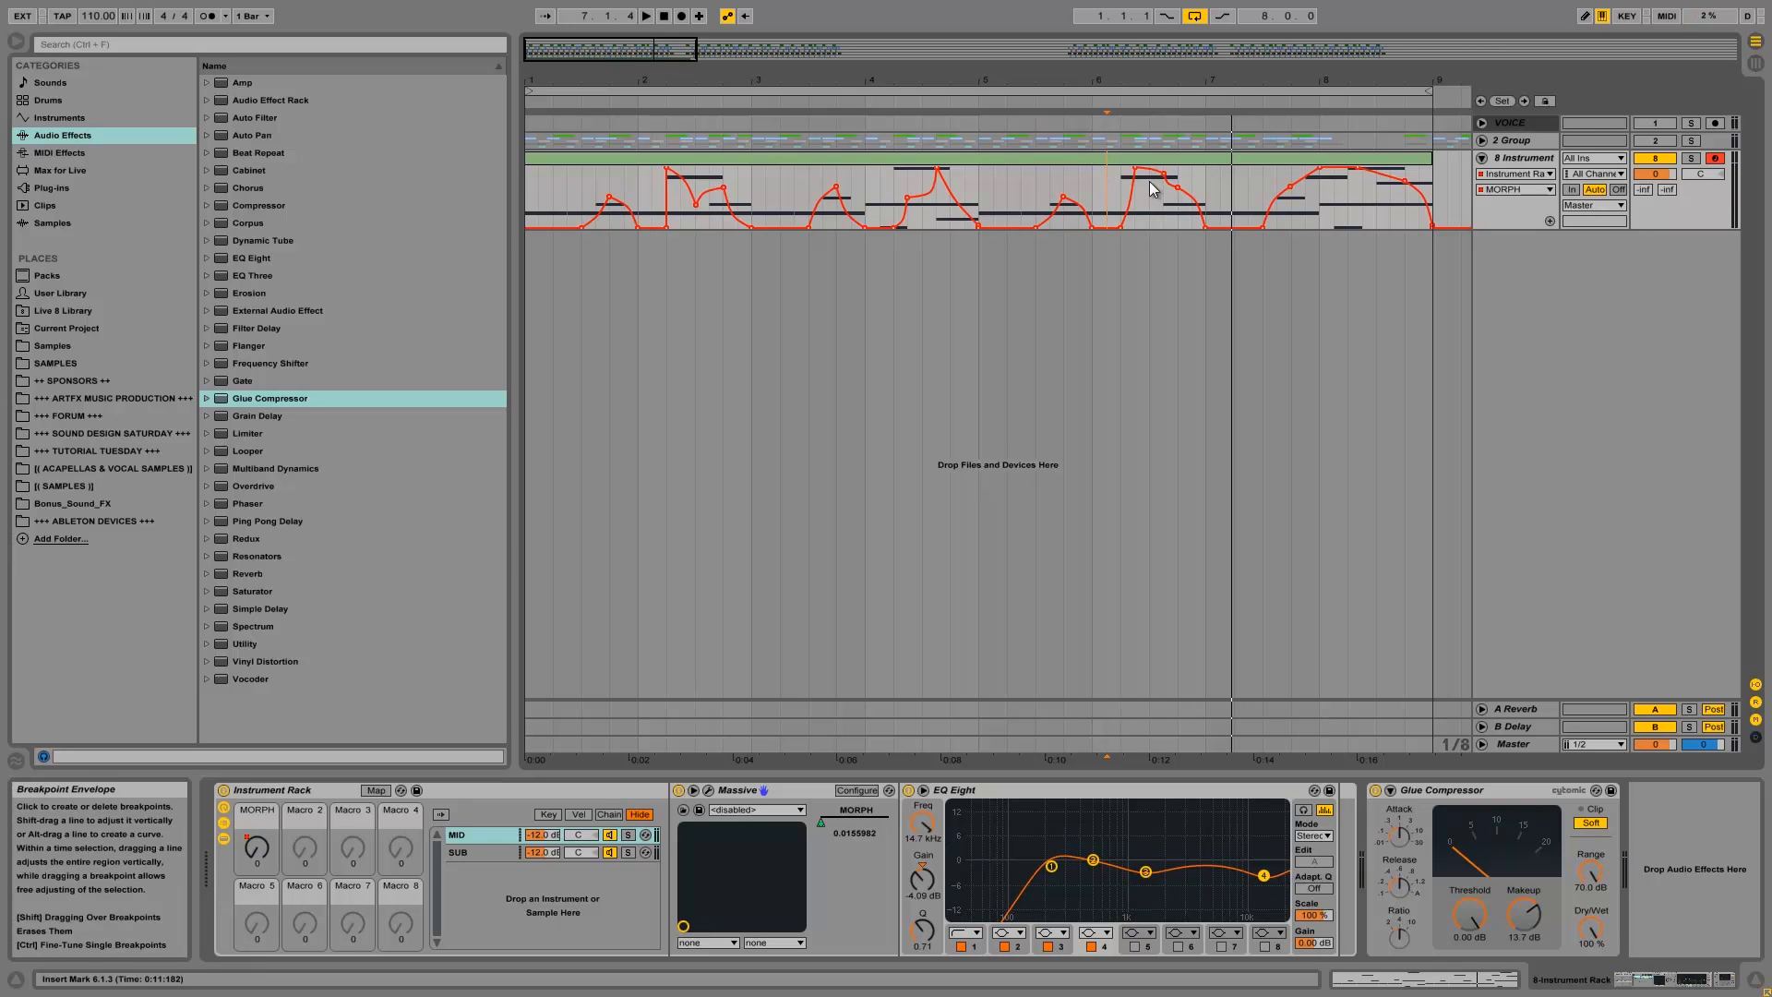
Lower the first MORPH peak in bar 6 below the following breakpoint and audition the bar.
click(1089, 182)
key(space)
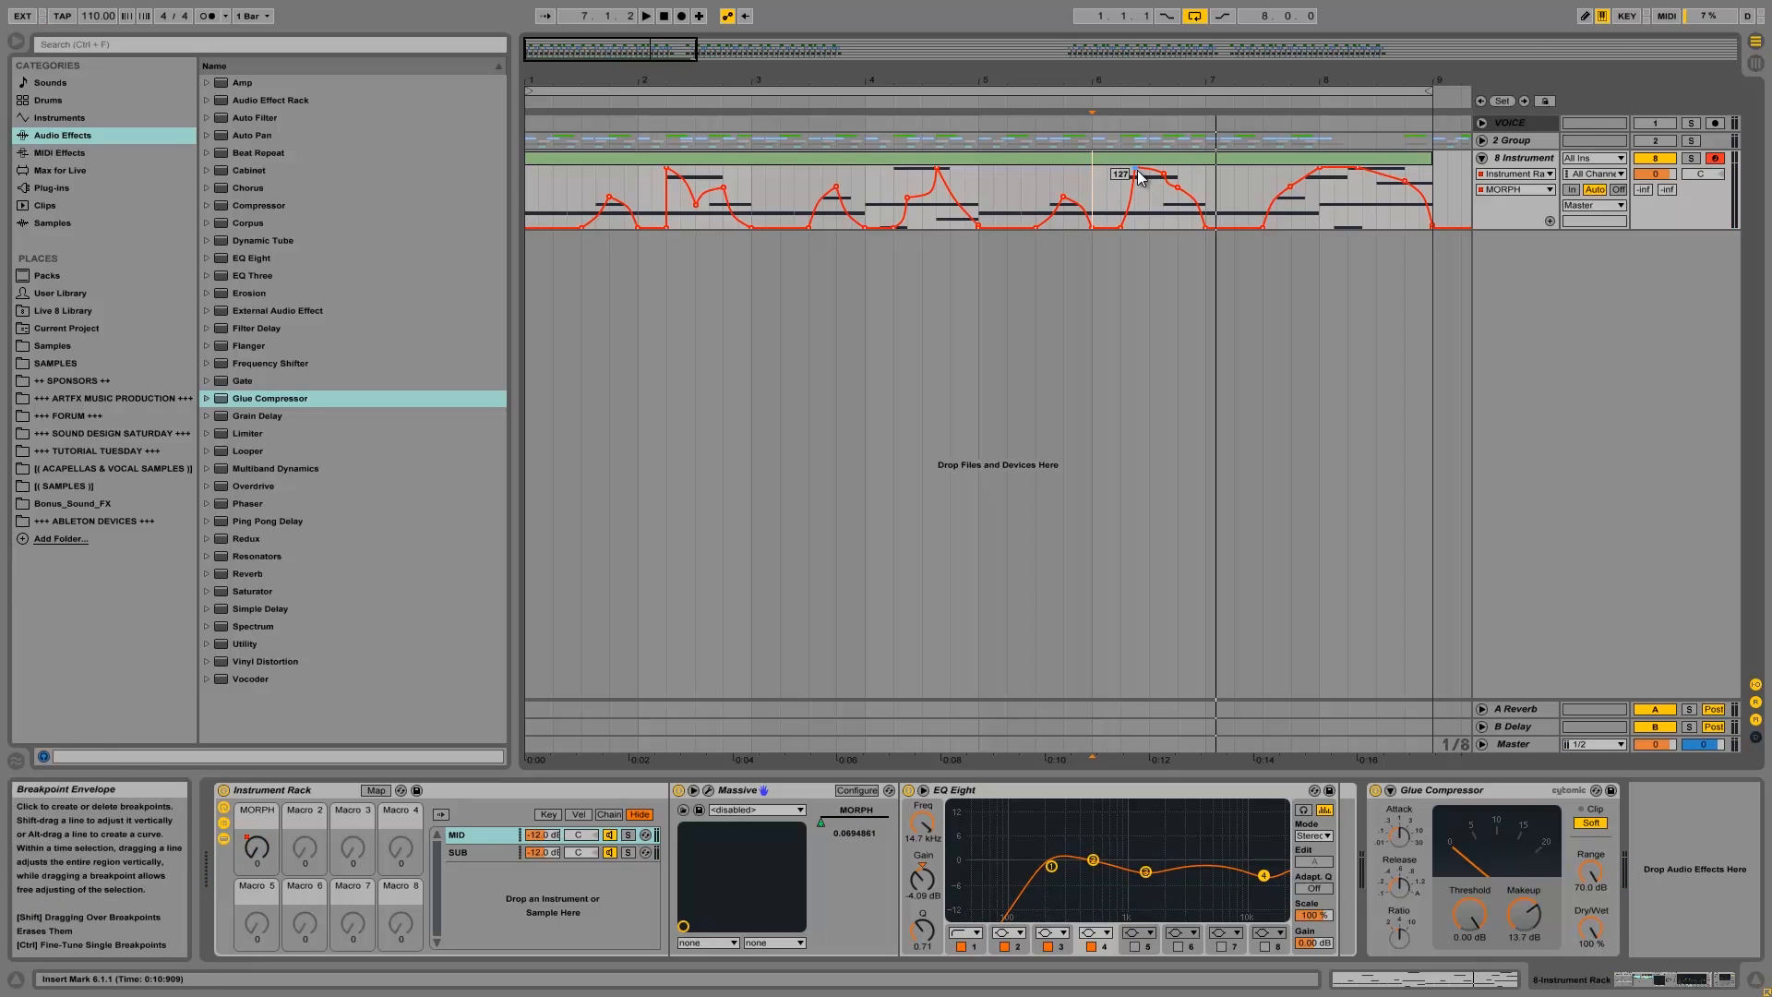
drag(1137, 169, 1143, 175)
key(space)
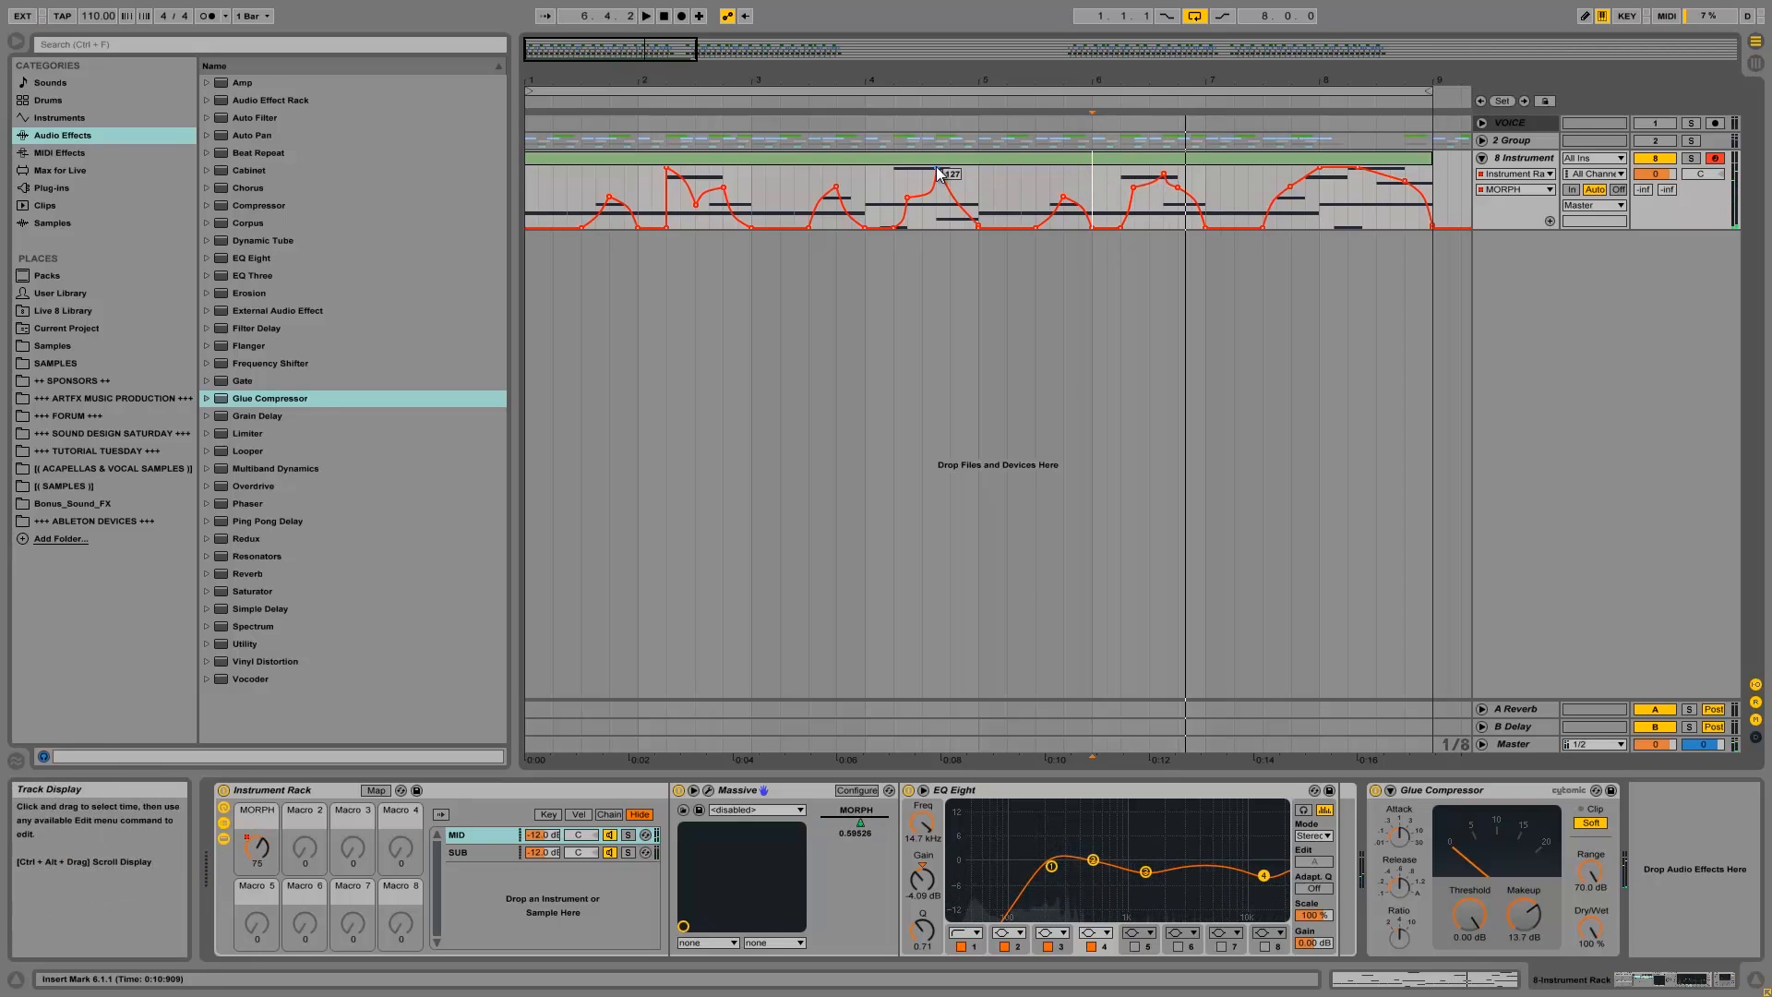
Lower the first MORPH peak in bar 2 to about the height of the second peak and replay bar 6.
drag(667, 168, 666, 185)
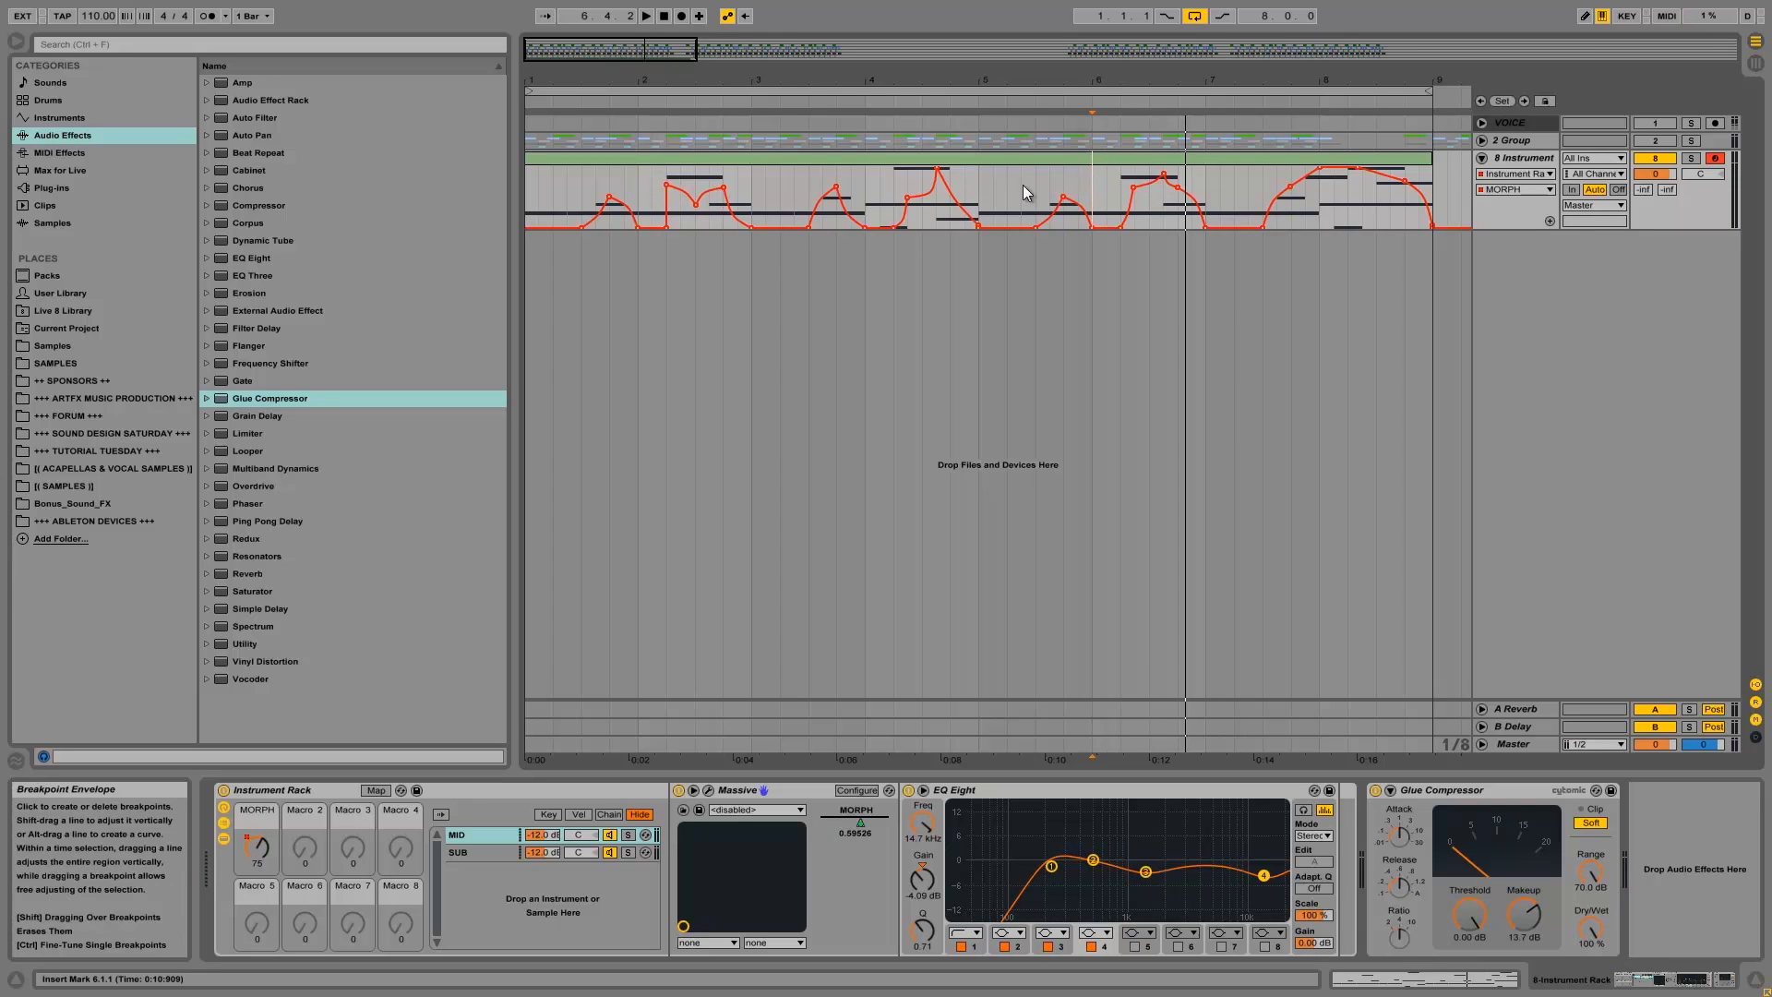
key(space)
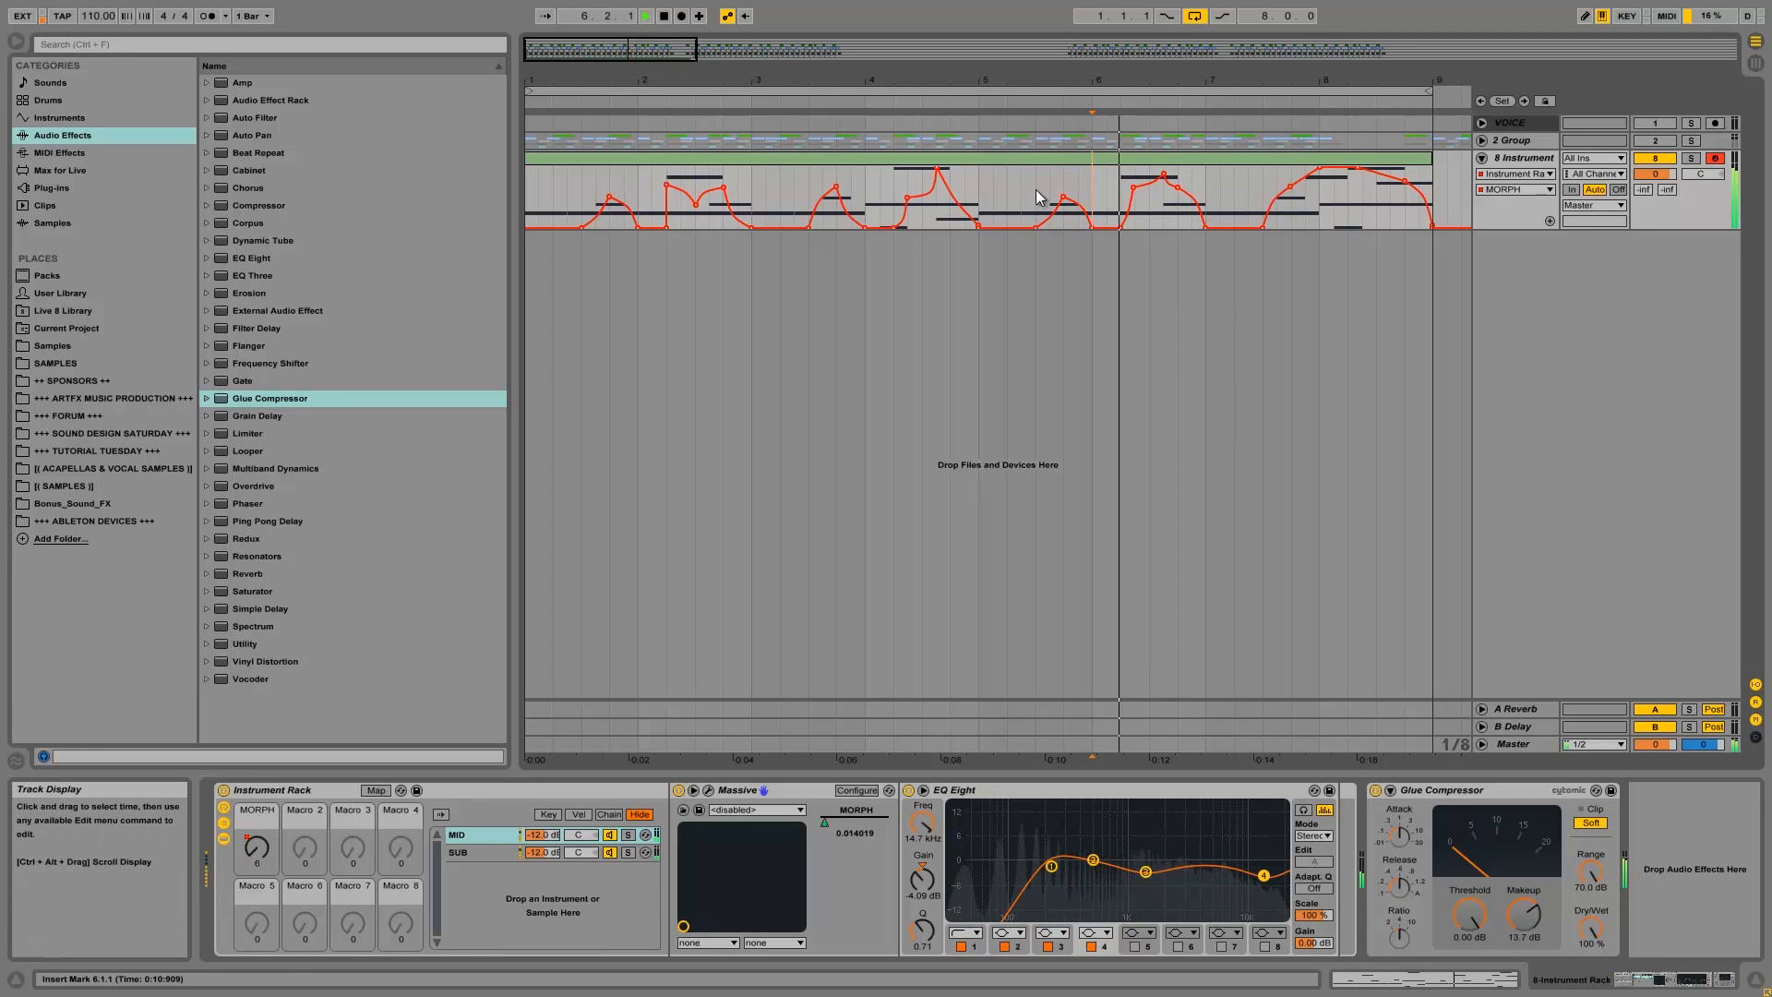
key(space)
Pull the middle MORPH breakpoint in bar 6 down into a dip between the two peaks and replay the bar.
mouse_move(1134, 190)
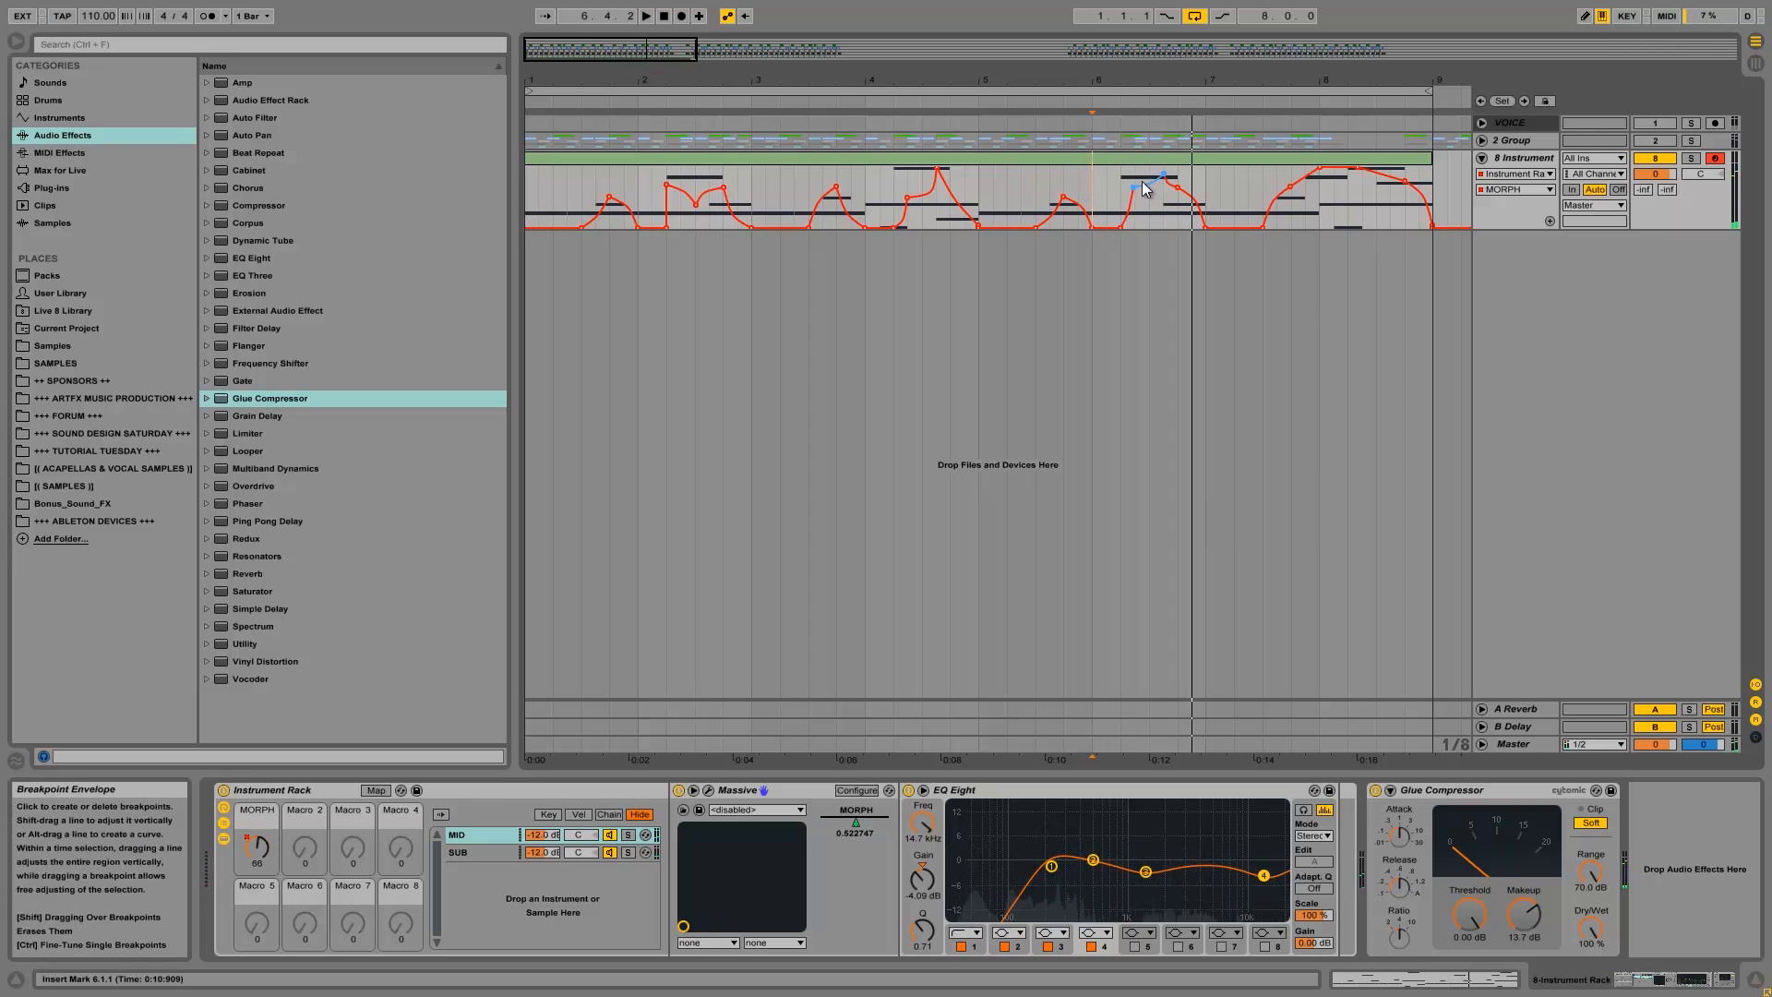
drag(1164, 174, 1162, 202)
key(space)
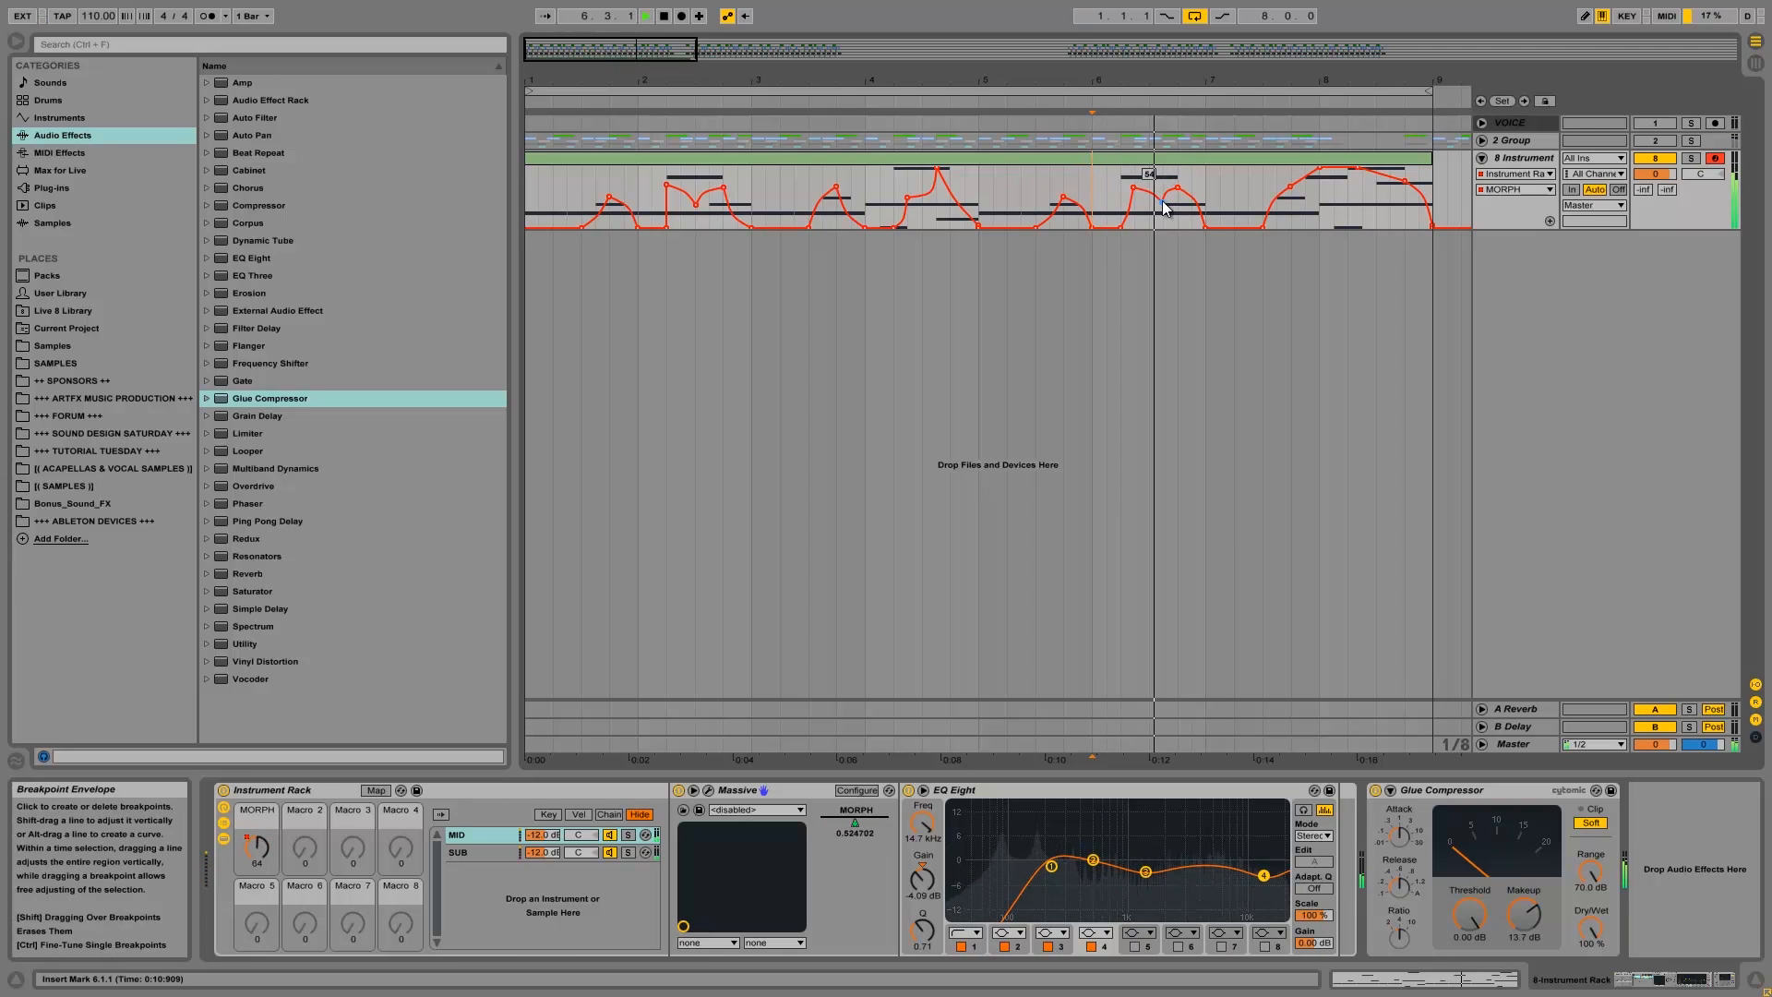
Replay bar 6 and move the dip between its two MORPH peaks slightly earlier, closer to the first peak.
key(space)
key(space)
drag(1163, 202, 1151, 202)
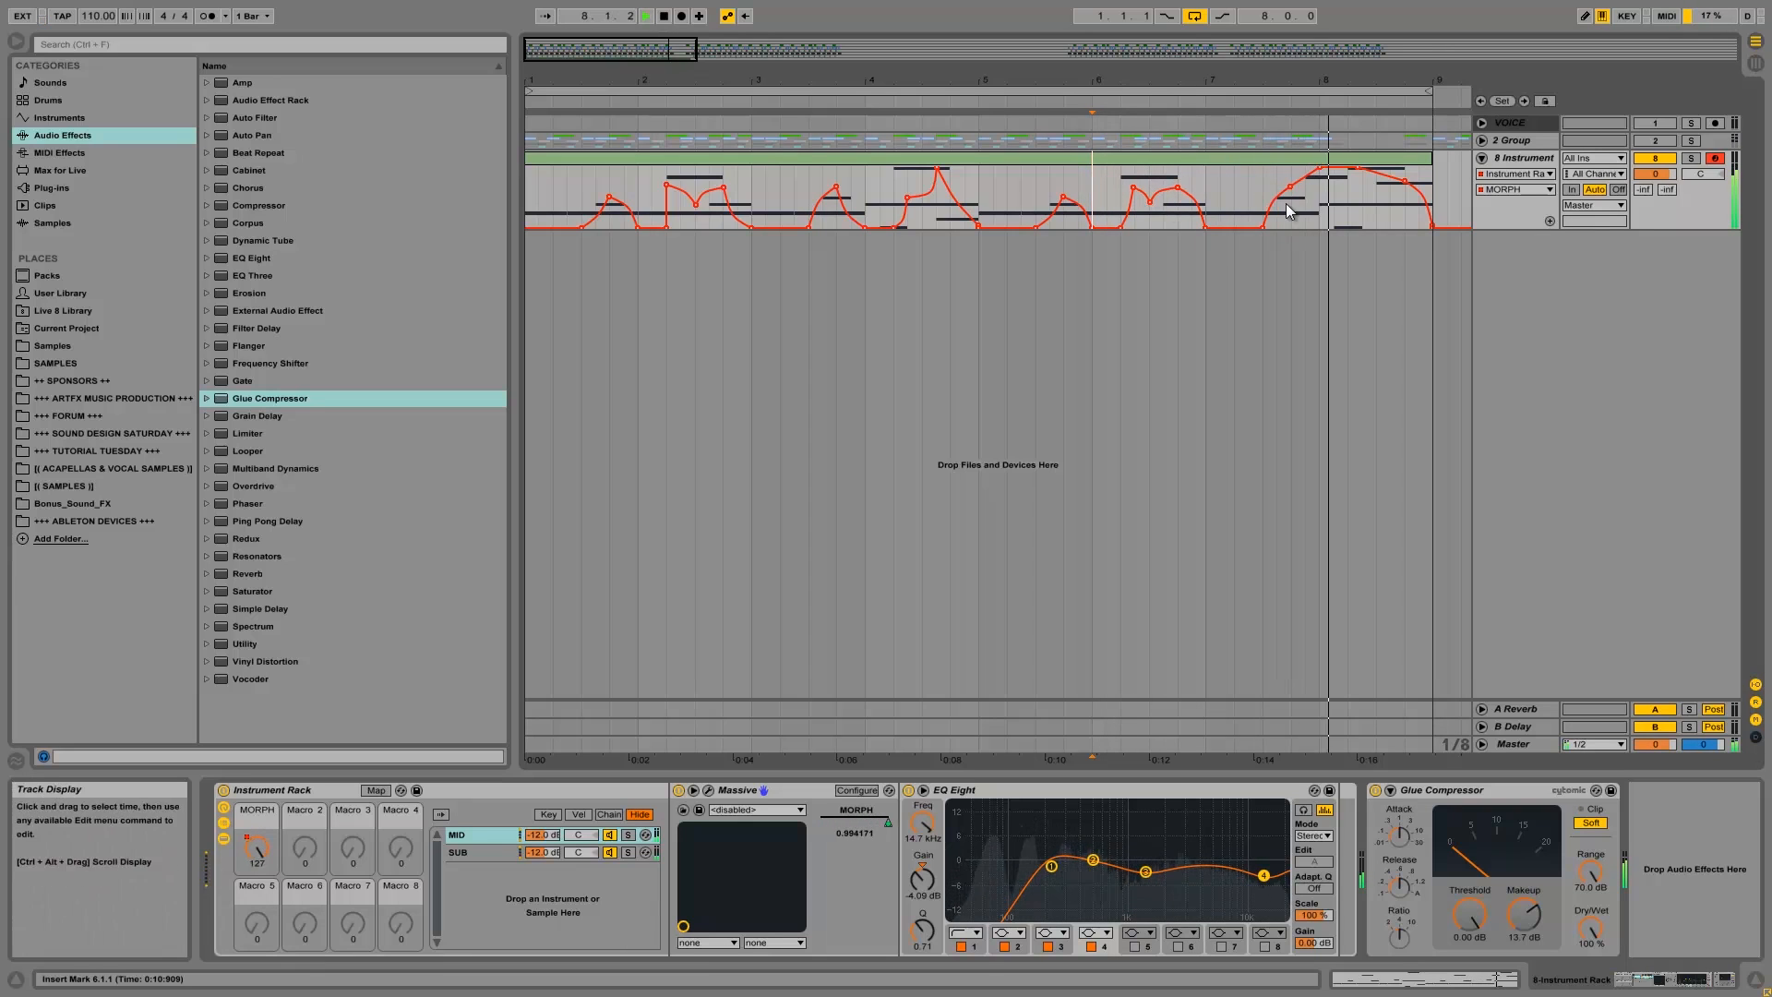
Add a short curved MORPH peak in the first half of bar 7, centred on beat 7.2.
click(1227, 214)
key(space)
drag(1231, 222, 1232, 170)
click(1222, 193)
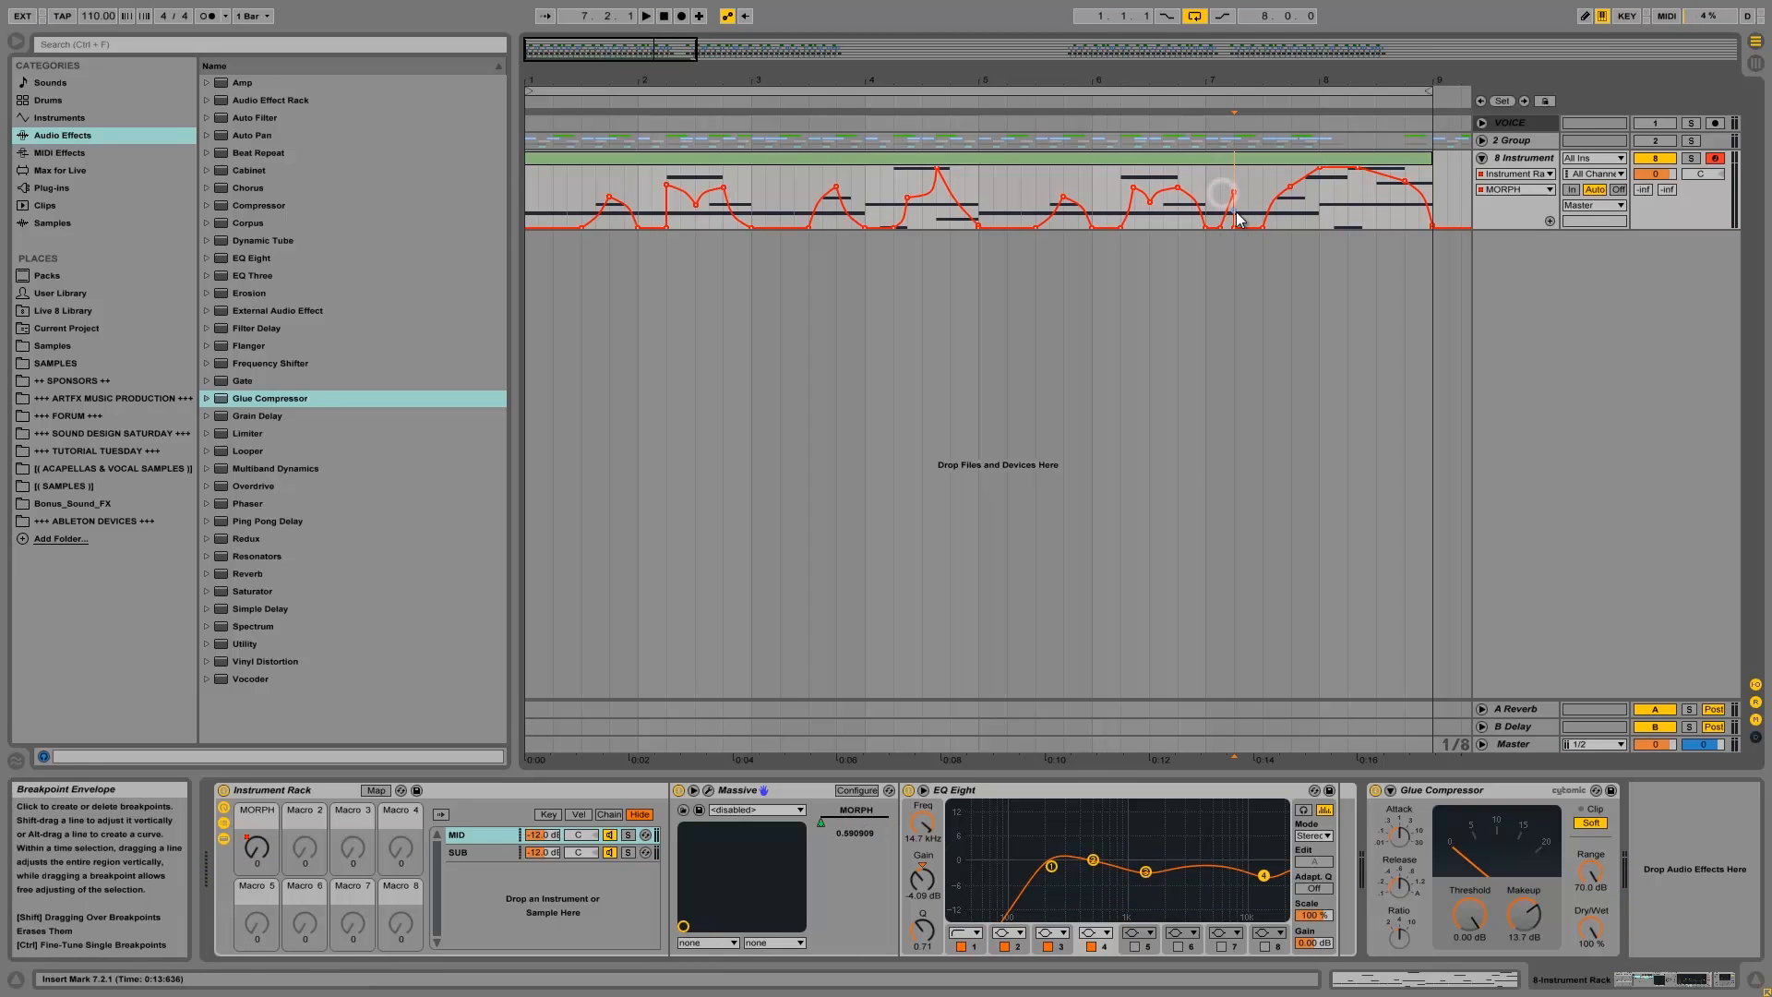
click(1233, 226)
drag(1241, 204, 1244, 210)
Audition the MORPH movement repeatedly from the start of bar 7.
click(1215, 202)
key(space)
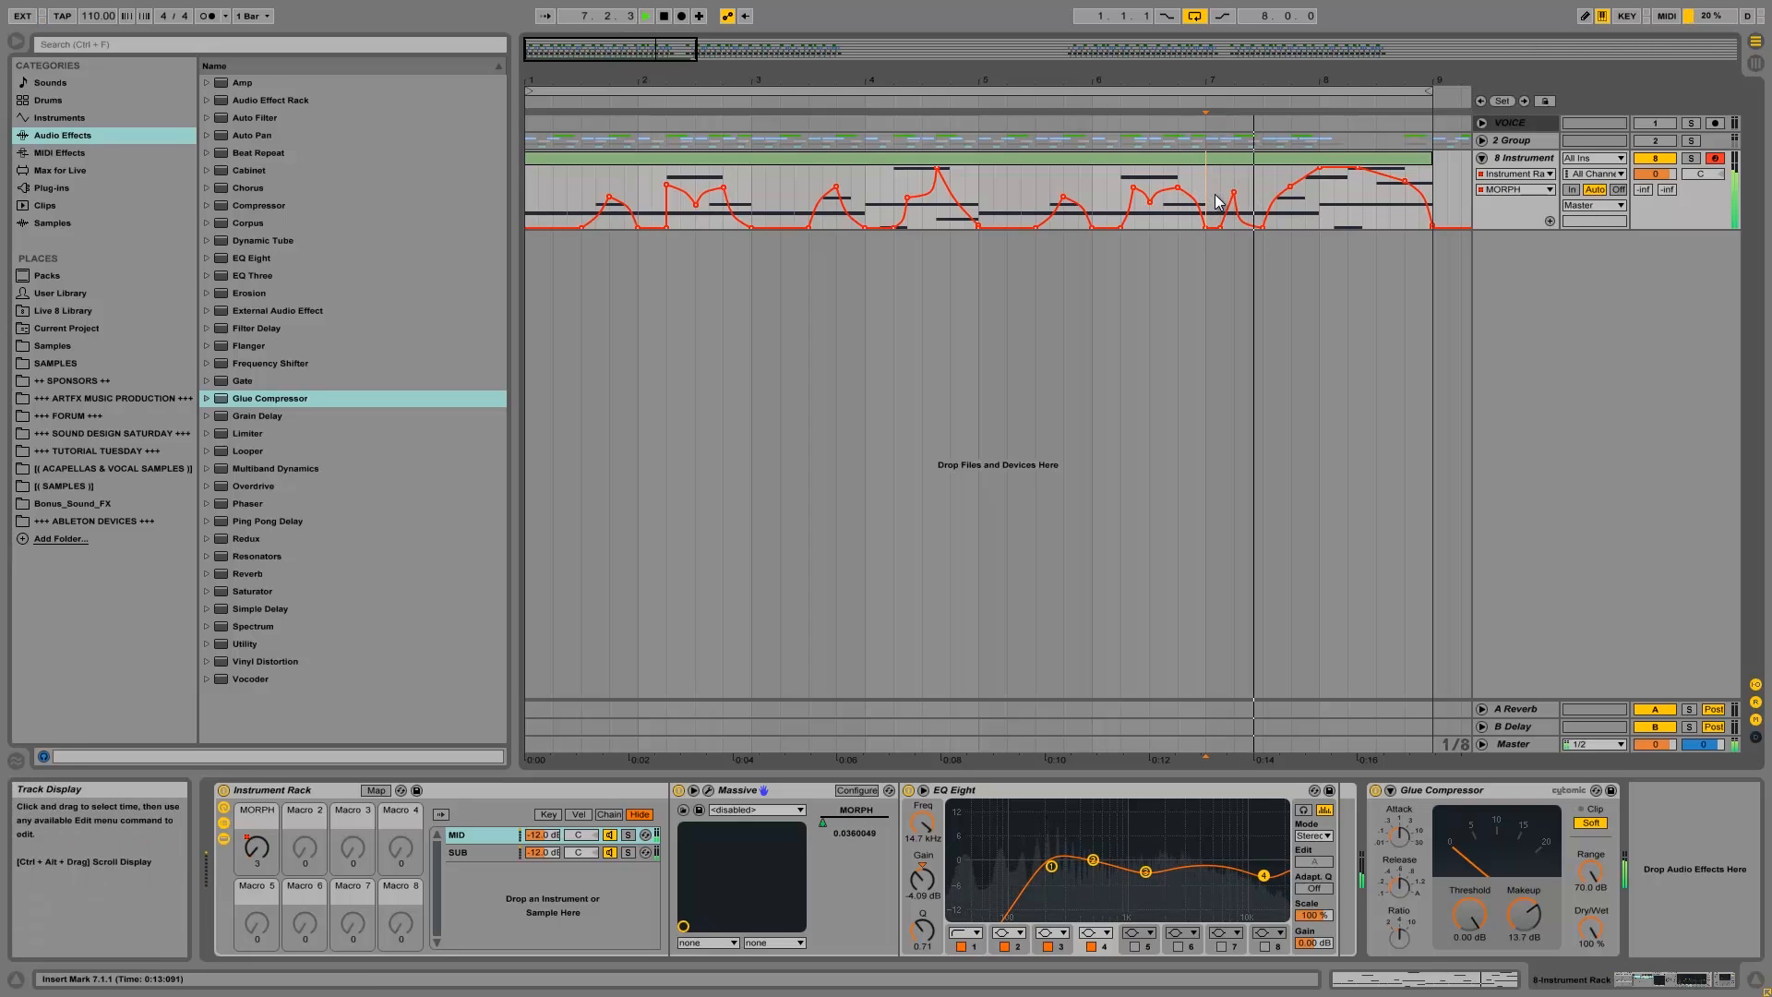
key(space)
key(space)
key(space)
key(space)
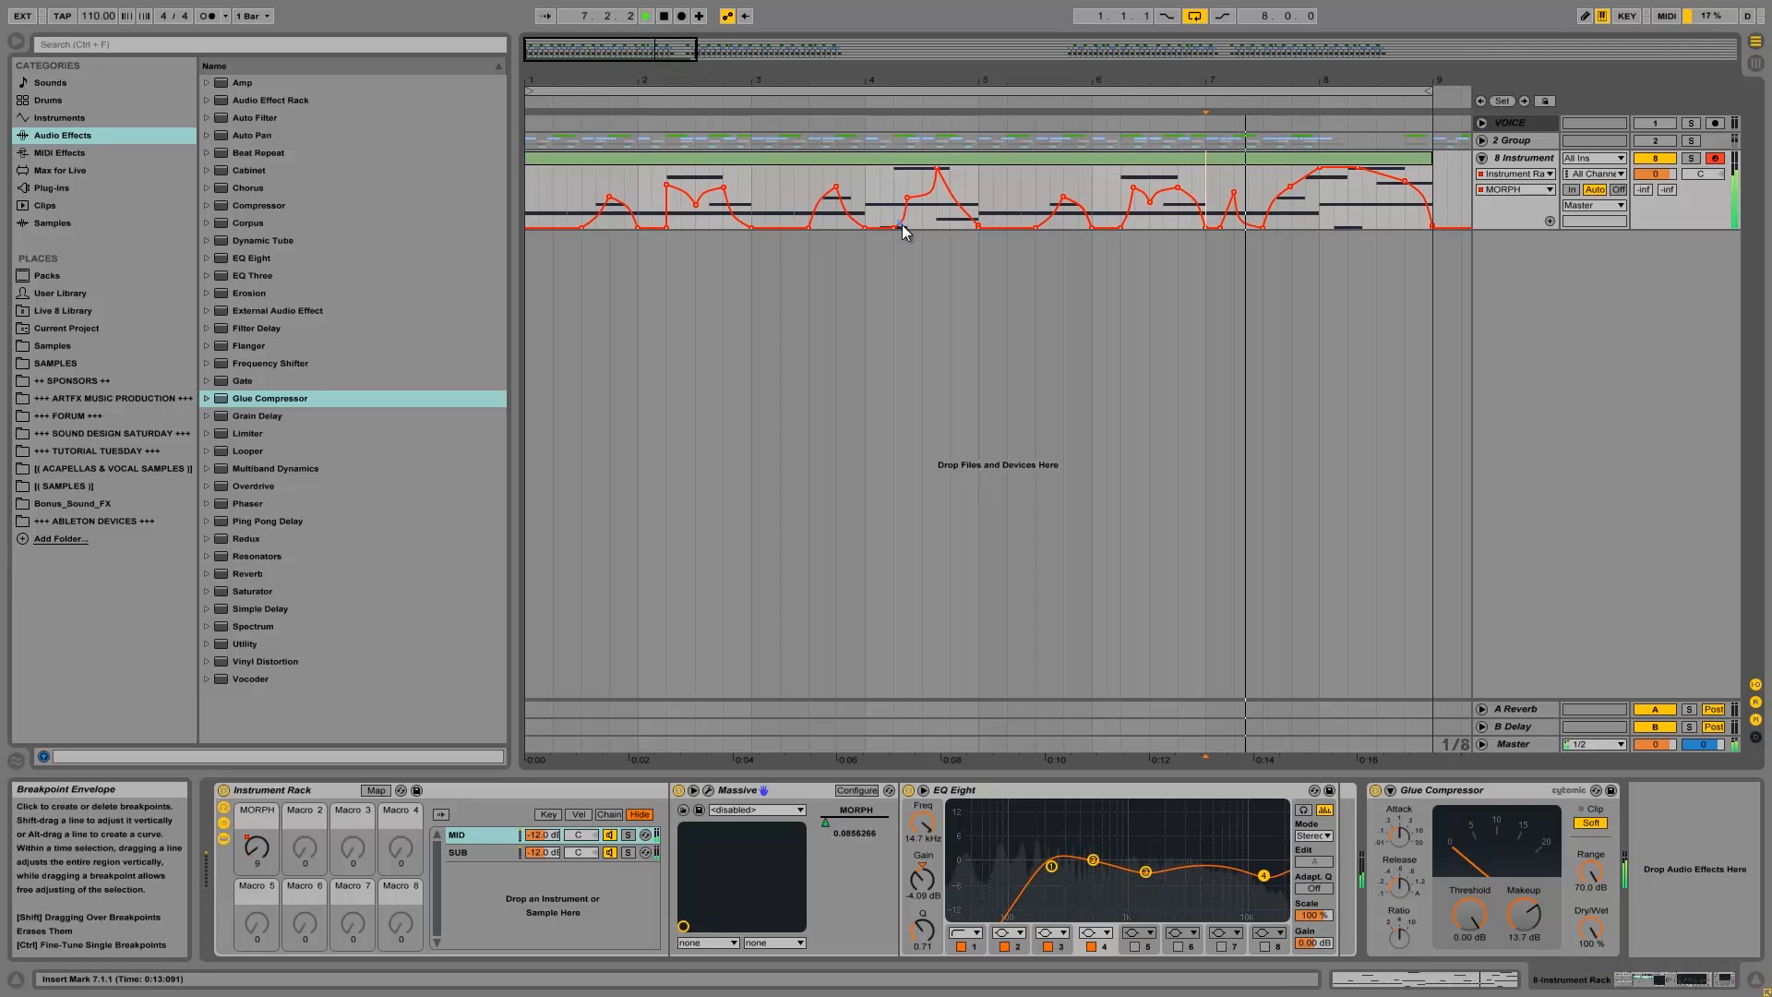
key(space)
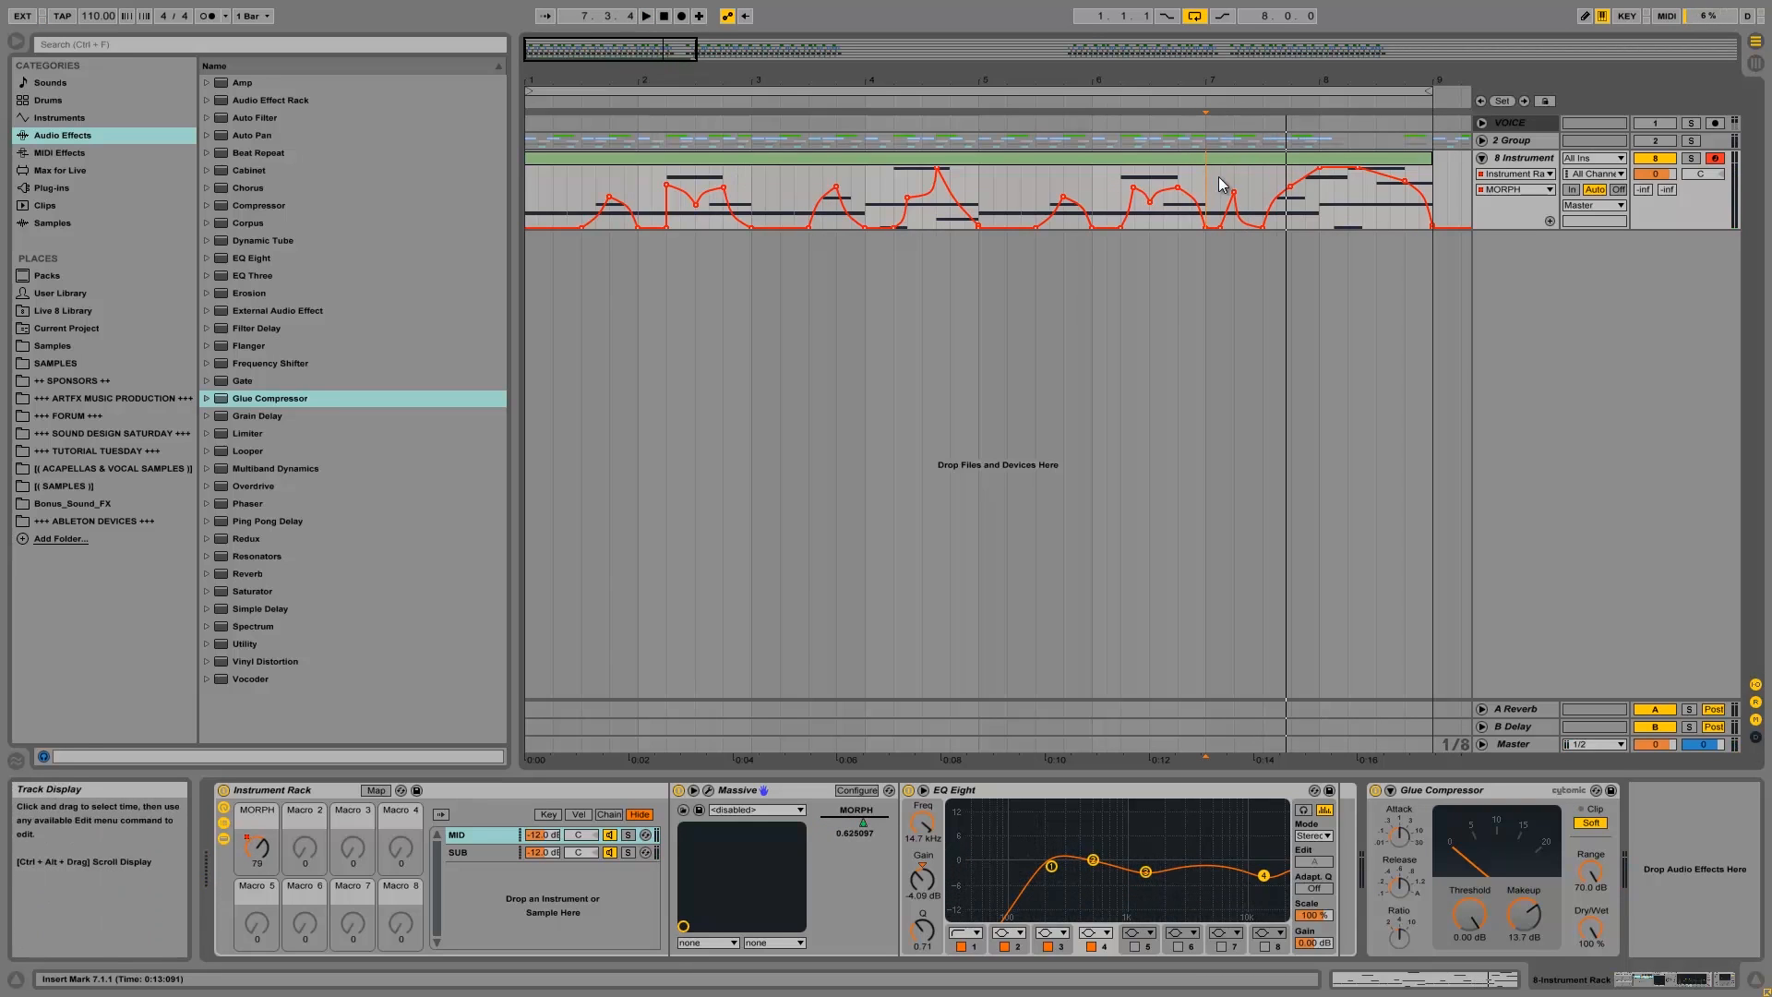
key(space)
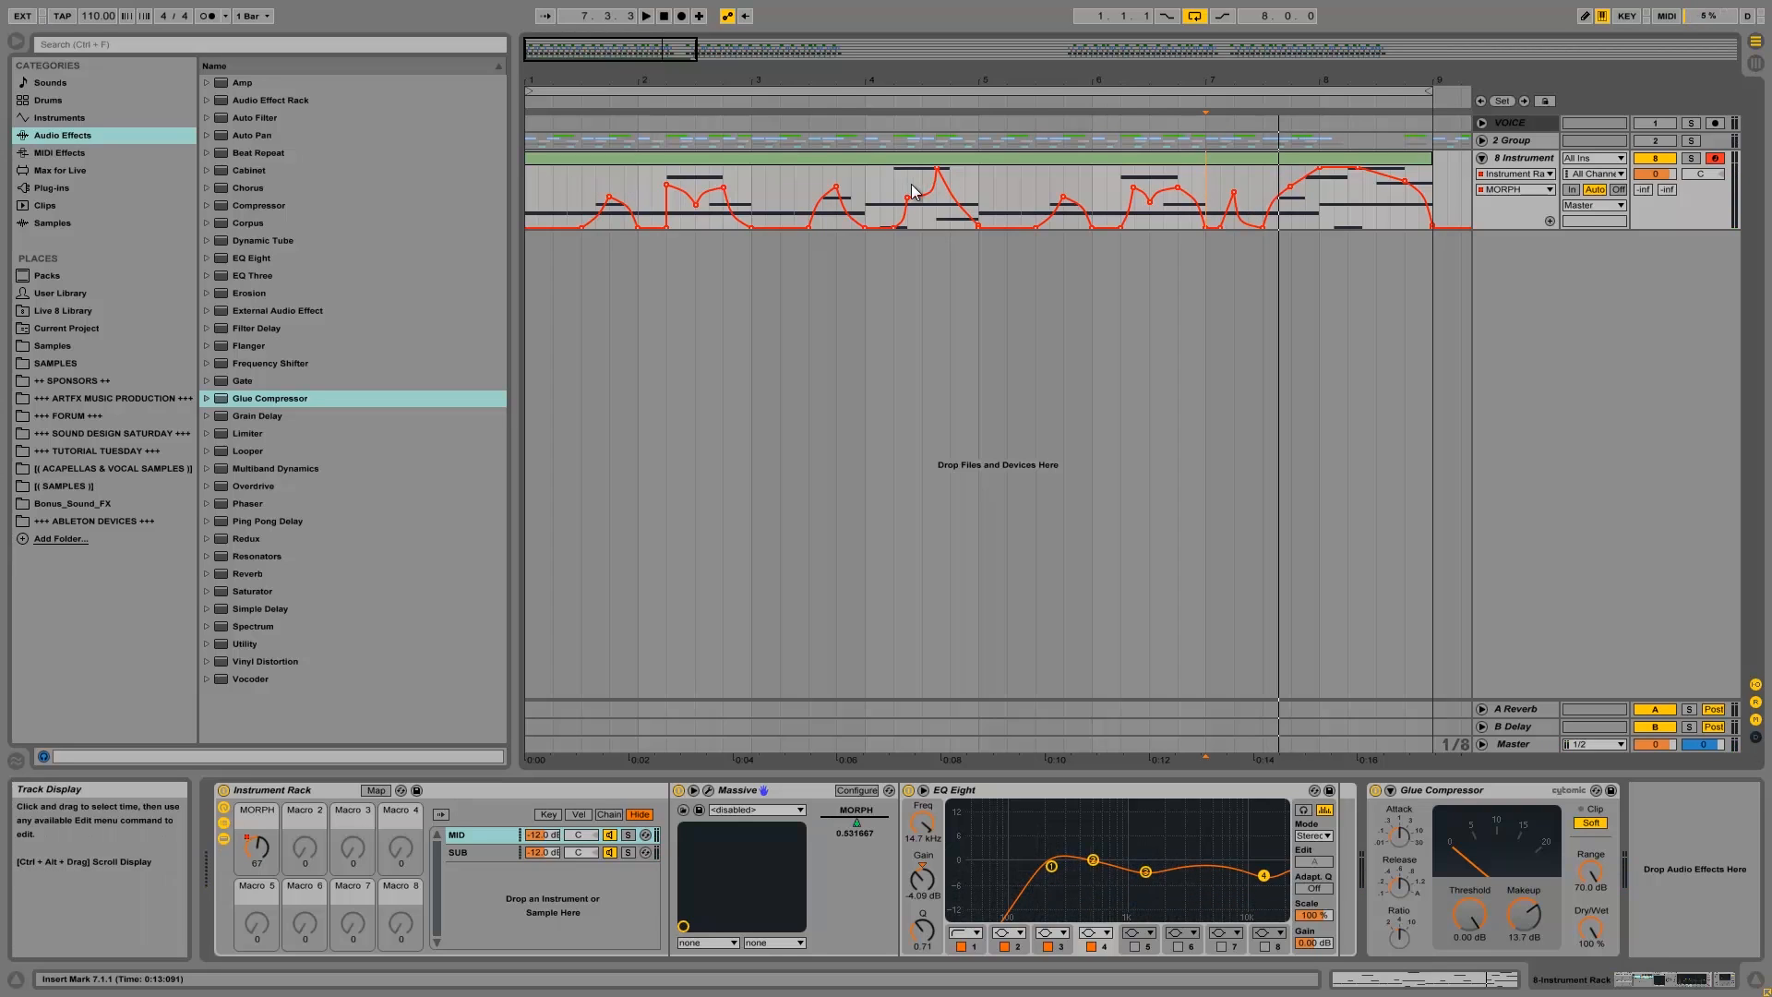
Copy the MORPH peak from the first half of bar 7 to the starts of bars 1, 3 and 5.
drag(1207, 180, 1263, 182)
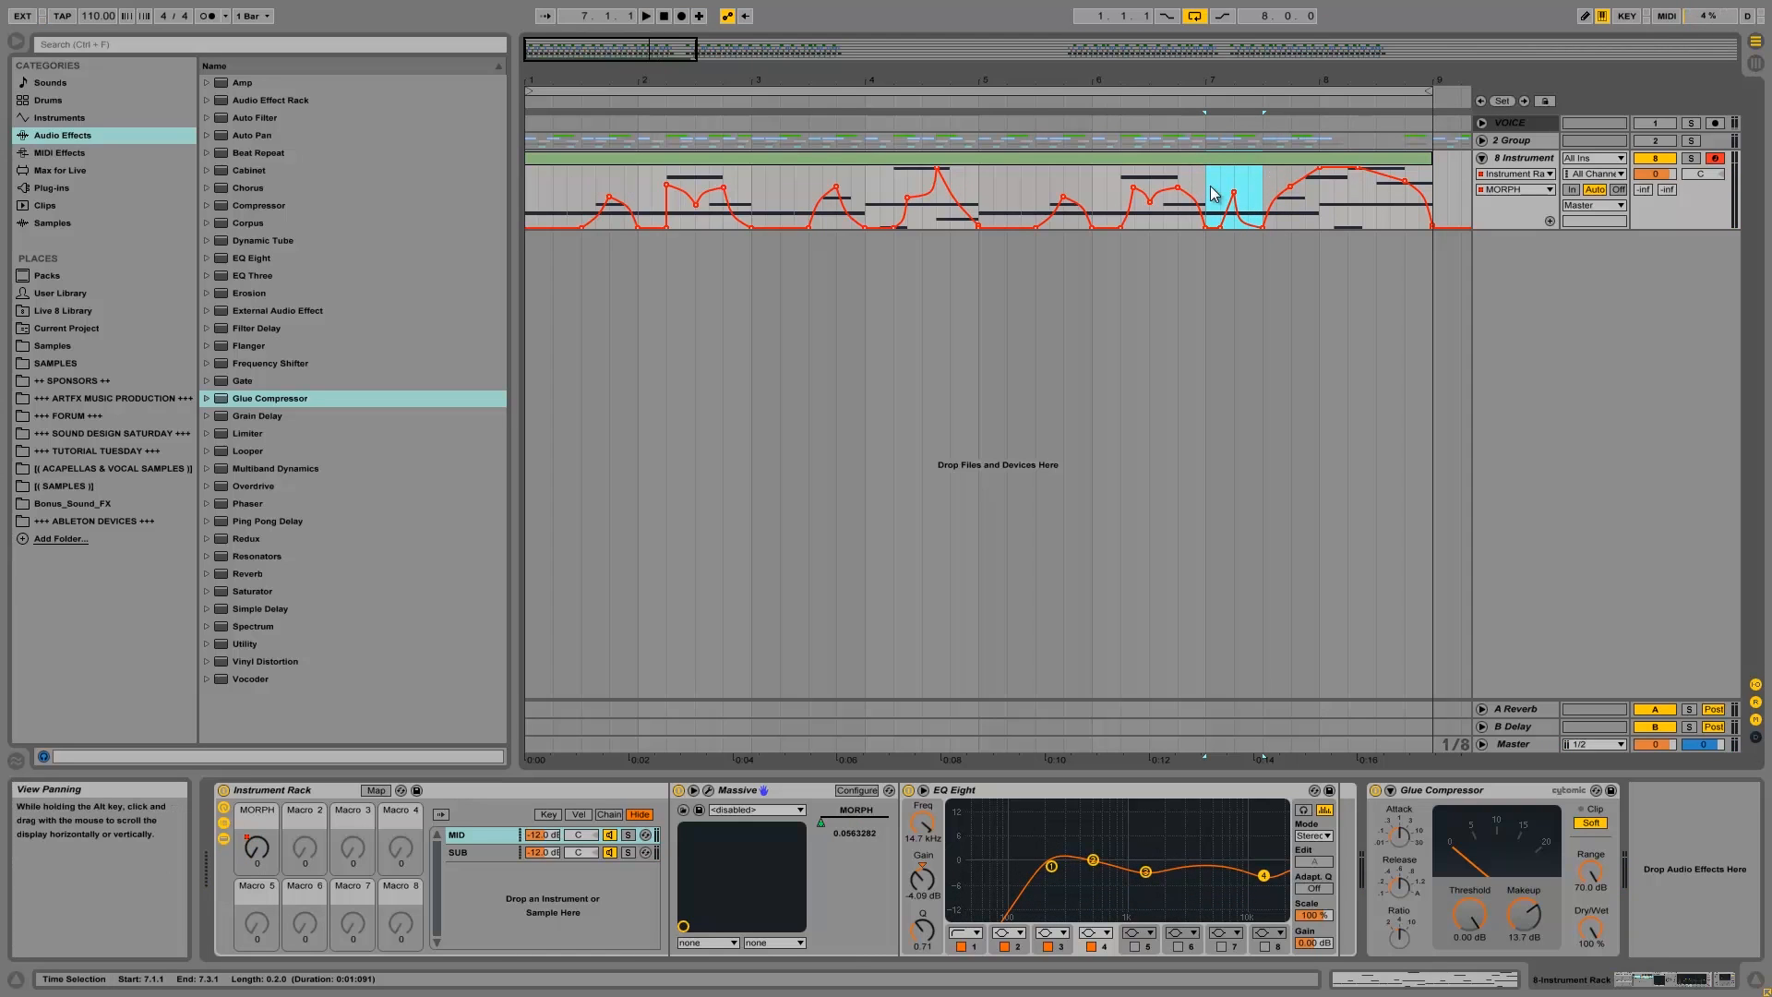
click(529, 172)
key(ctrl+v)
key(space)
key(space)
click(754, 190)
key(ctrl+v)
click(978, 192)
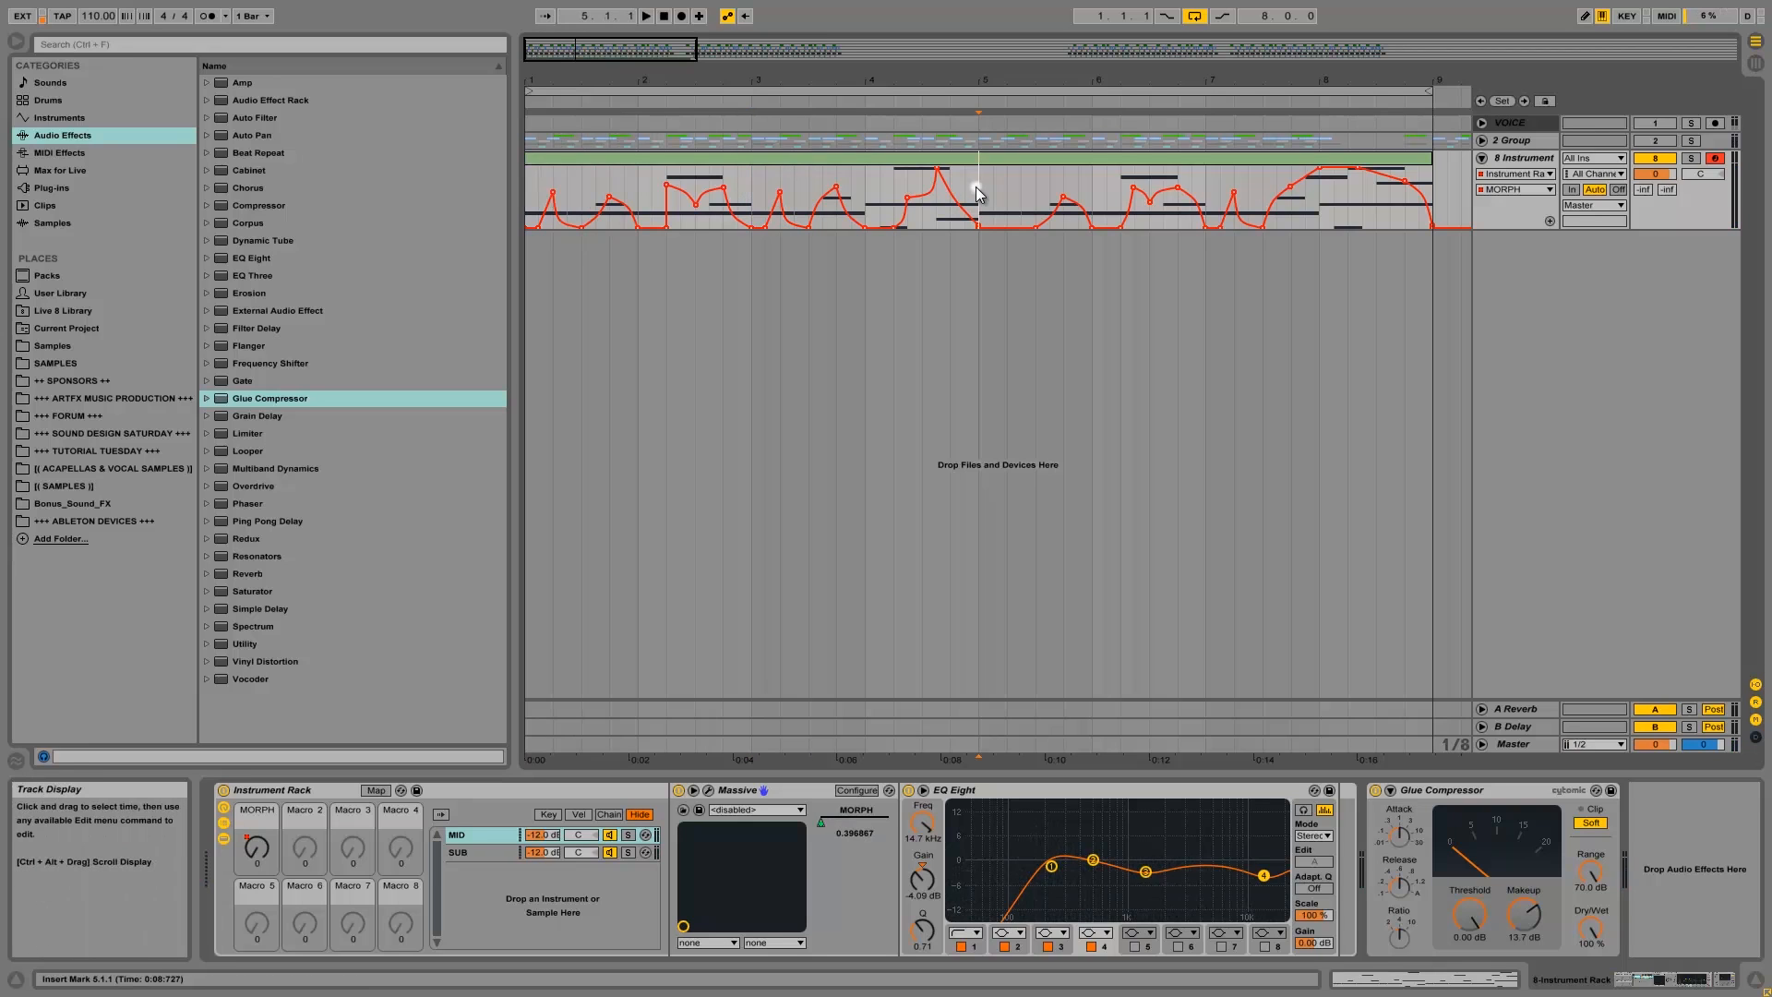
key(ctrl+v)
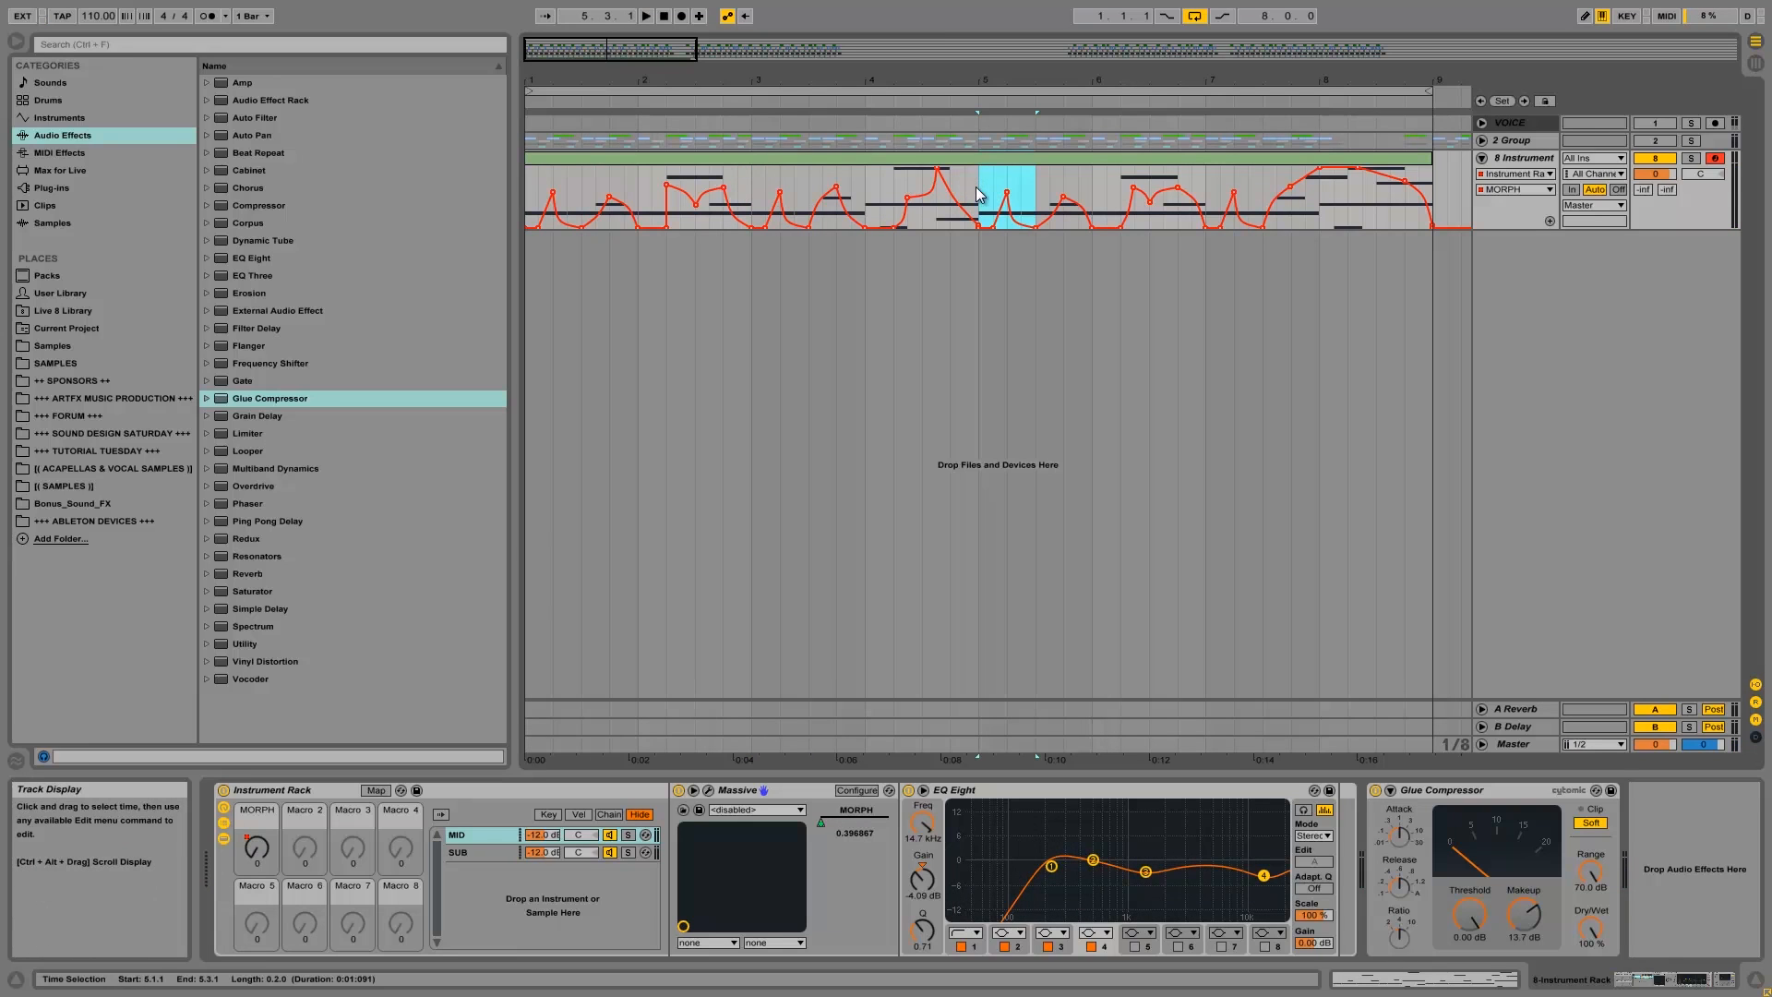
Audition from bar 1 and lower the bar's first MORPH peak slightly below its second peak.
click(524, 175)
key(space)
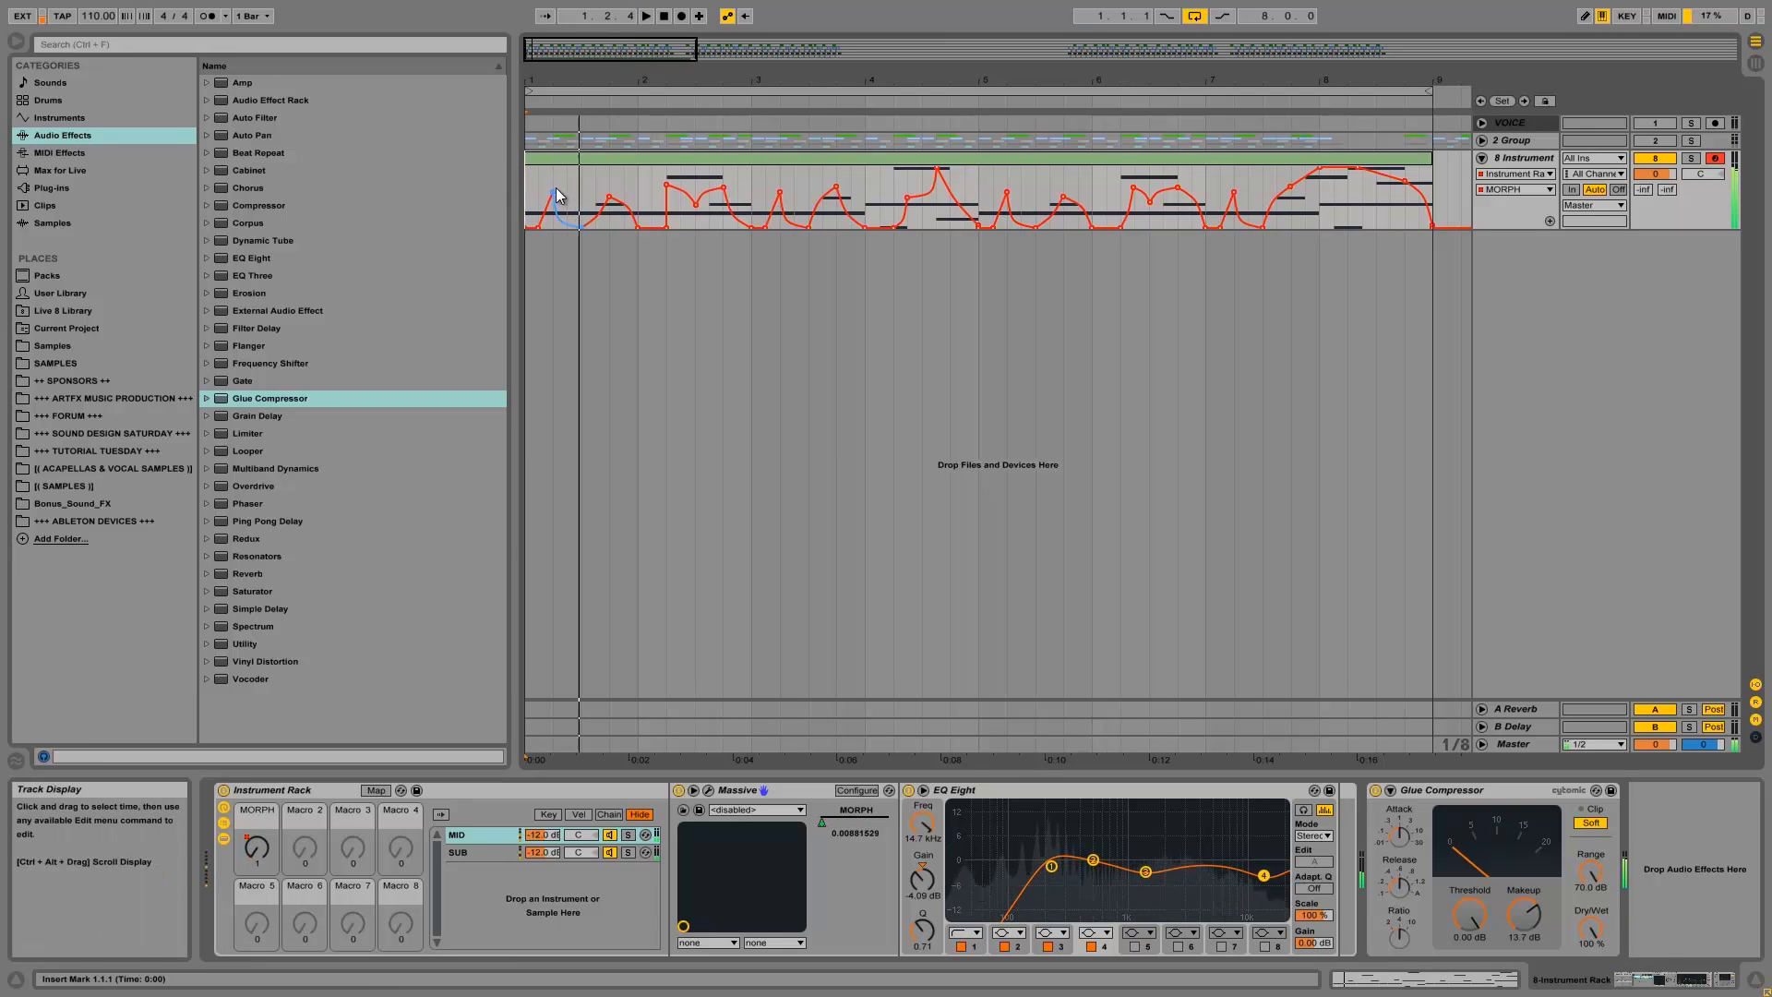
key(space)
key(space)
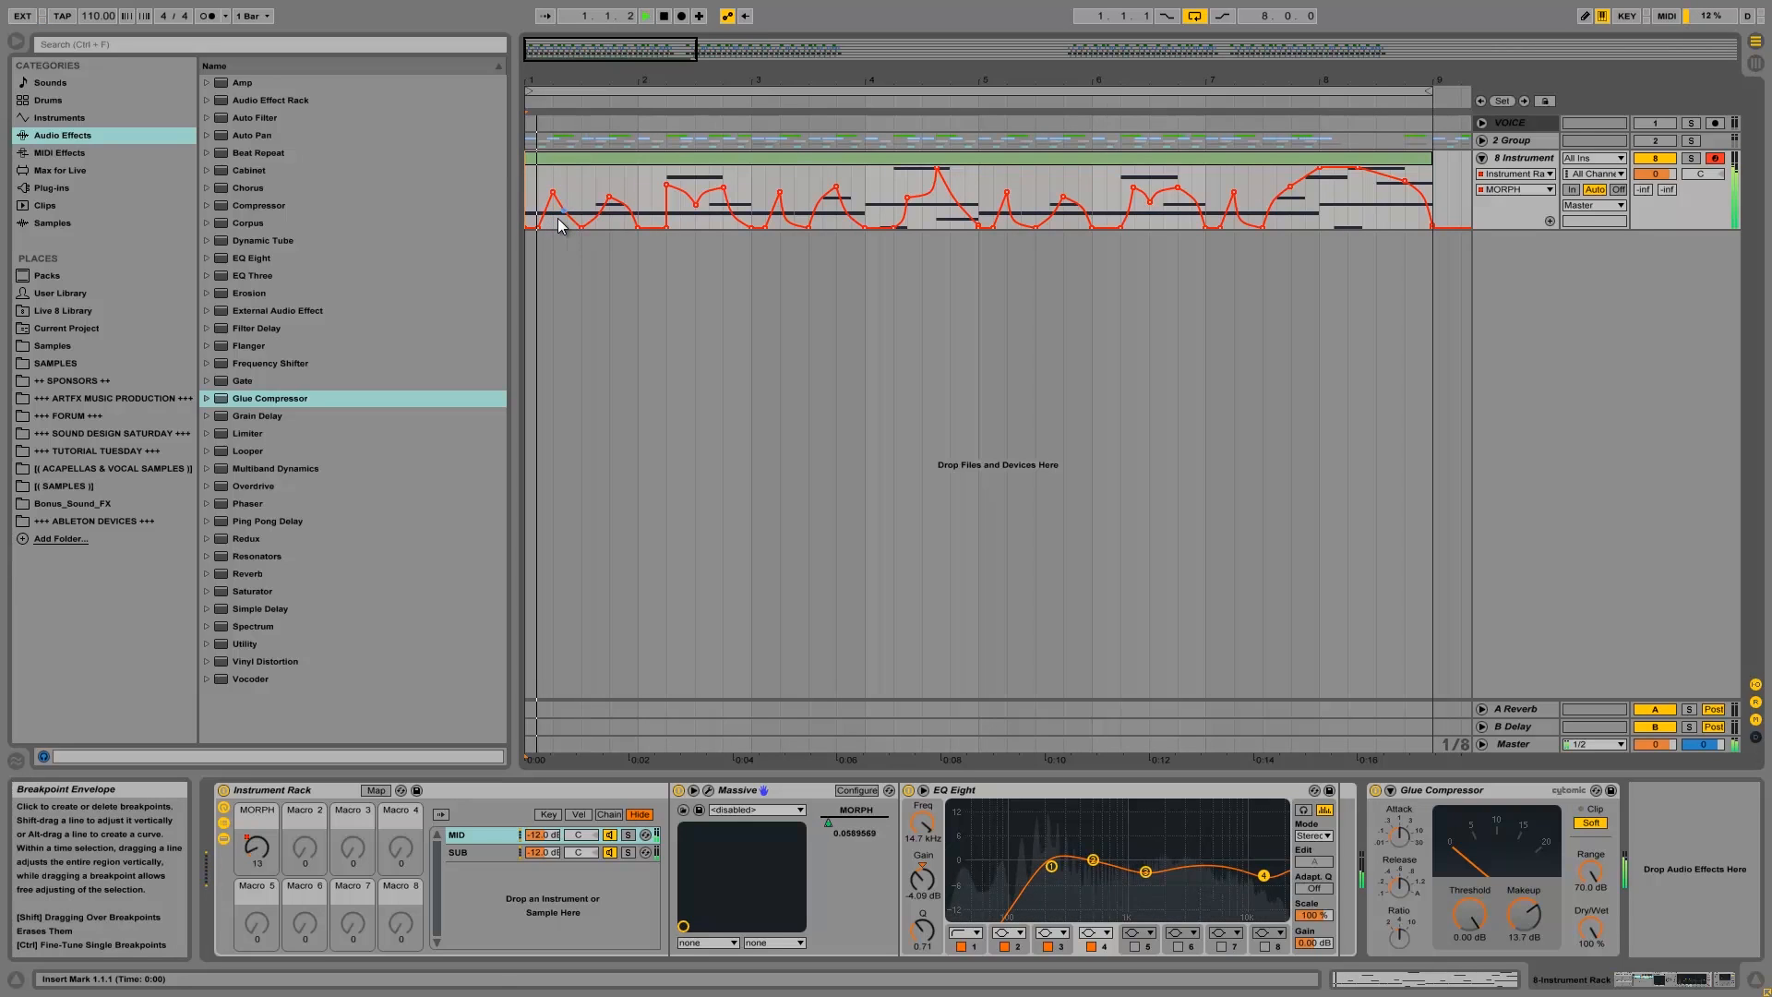
key(space)
drag(553, 192, 553, 205)
key(space)
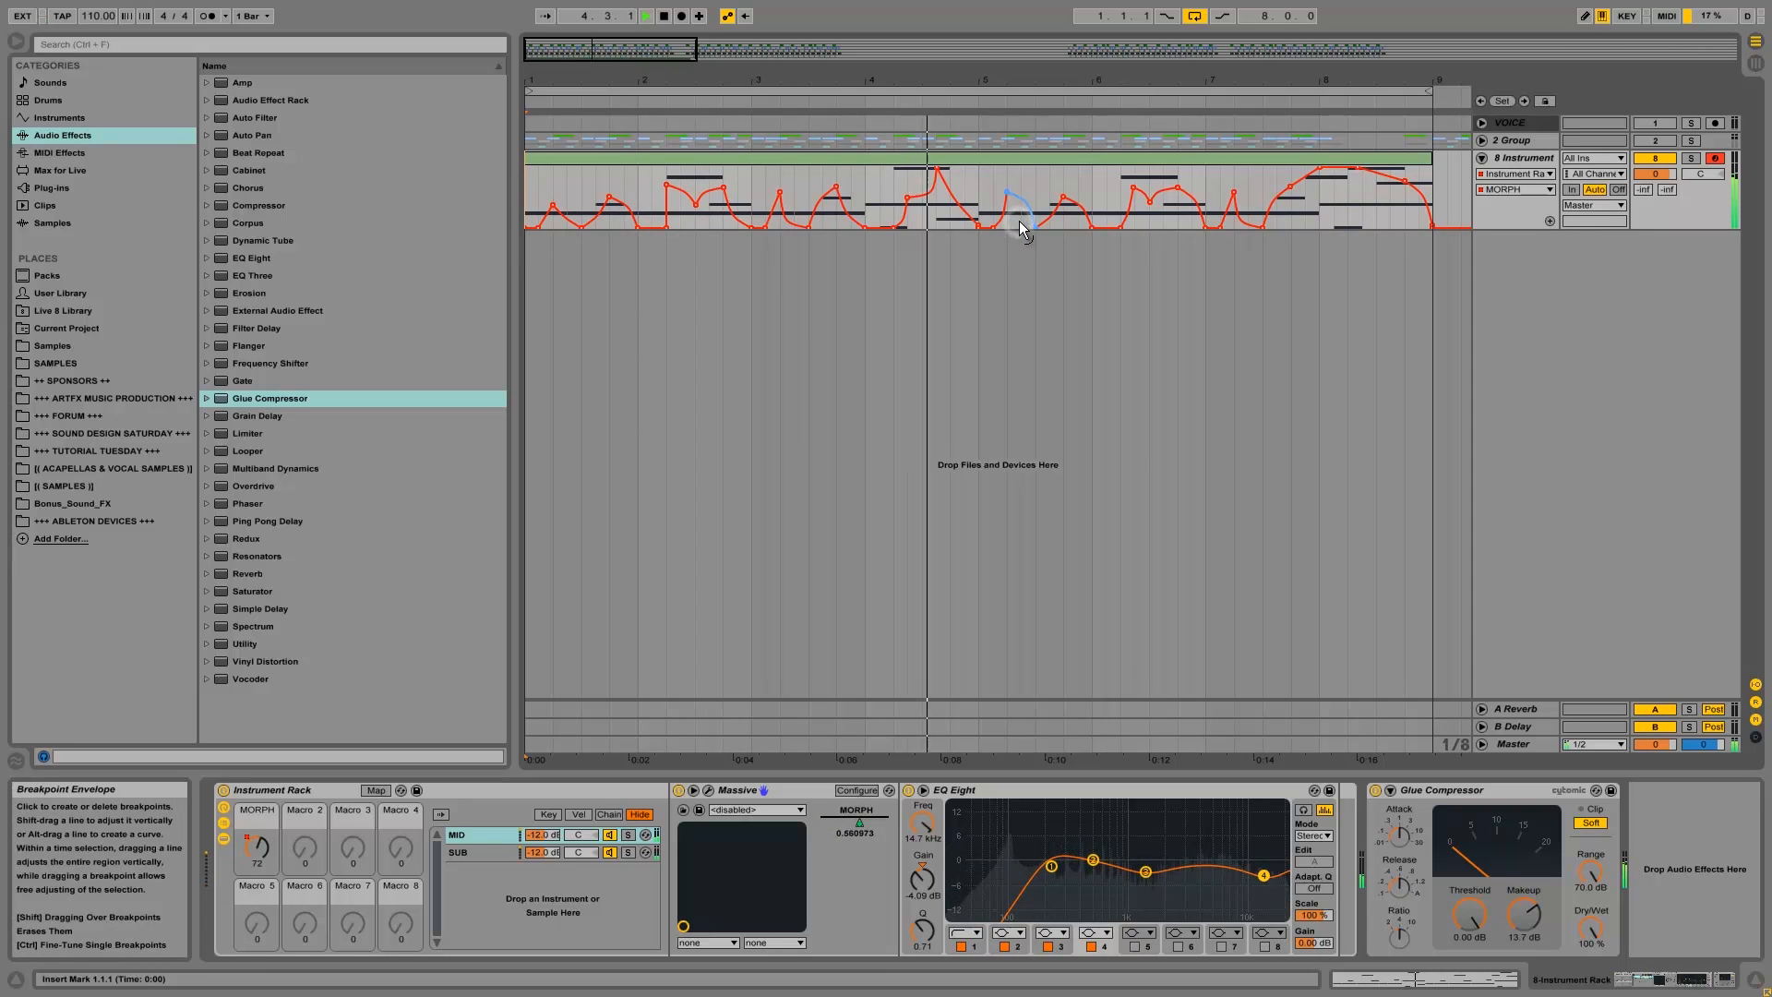
Lower the first MORPH peak in bar 5 slightly below the bar's second peak and replay from bar 1.
drag(1007, 187, 1008, 198)
key(space)
key(space)
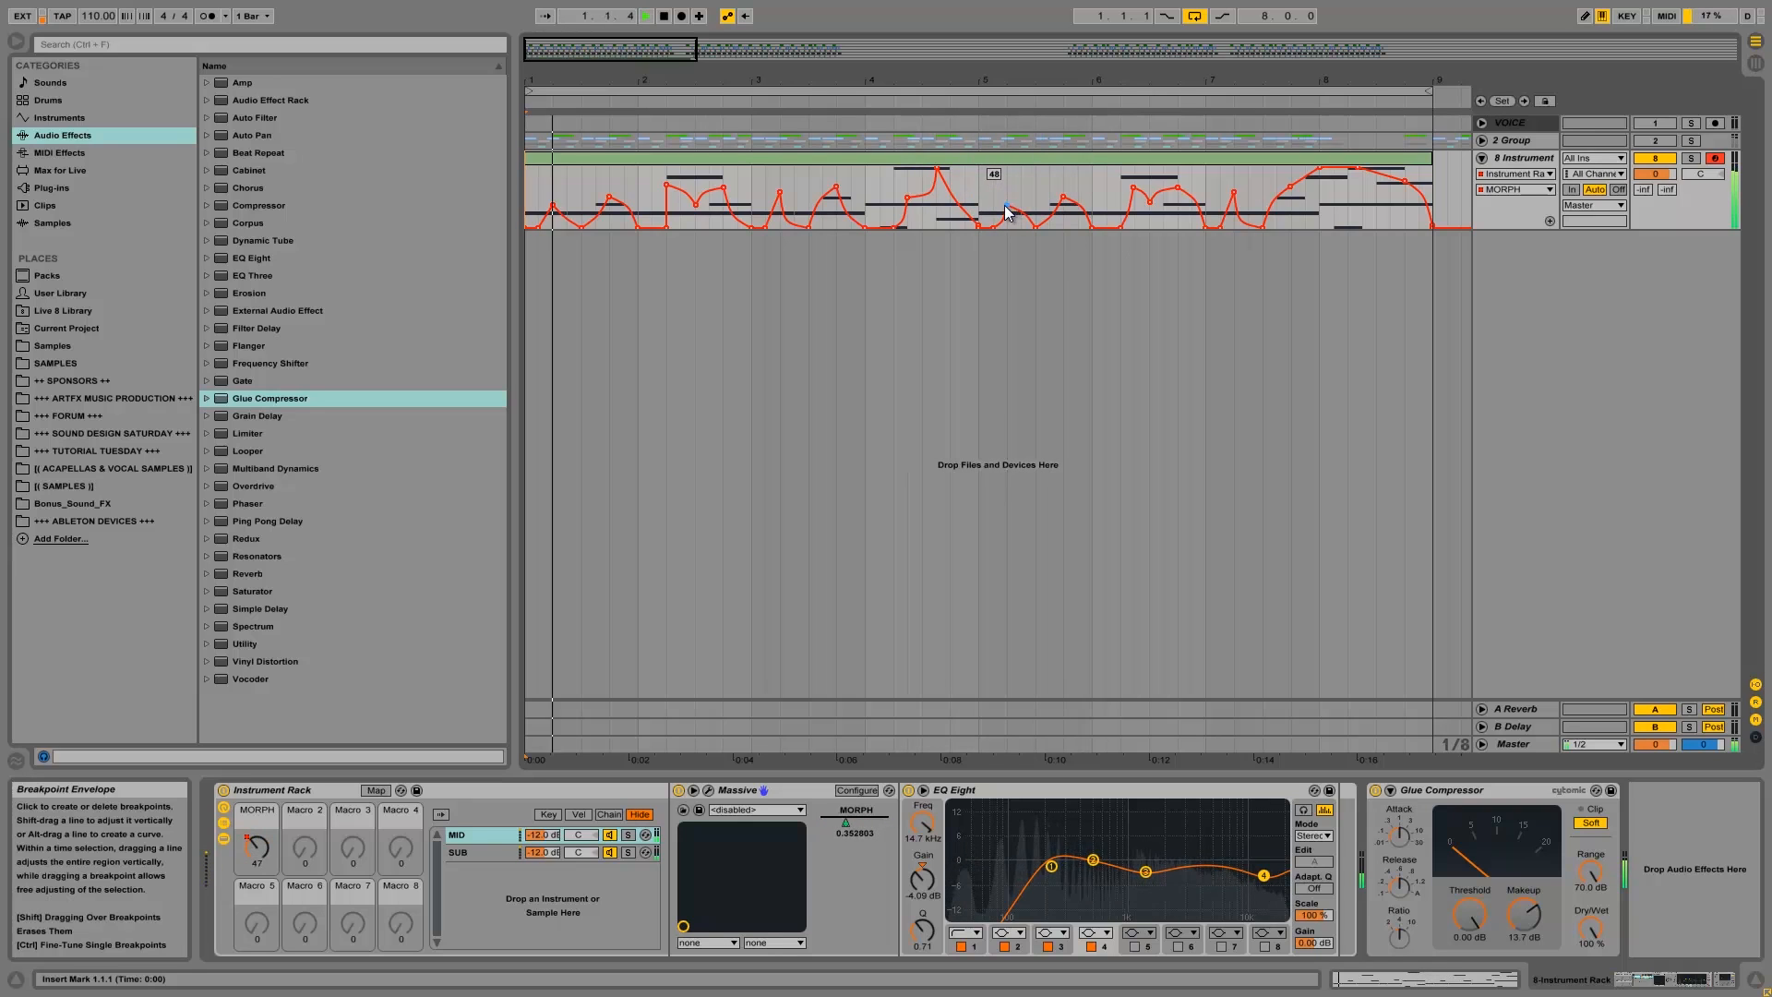
key(space)
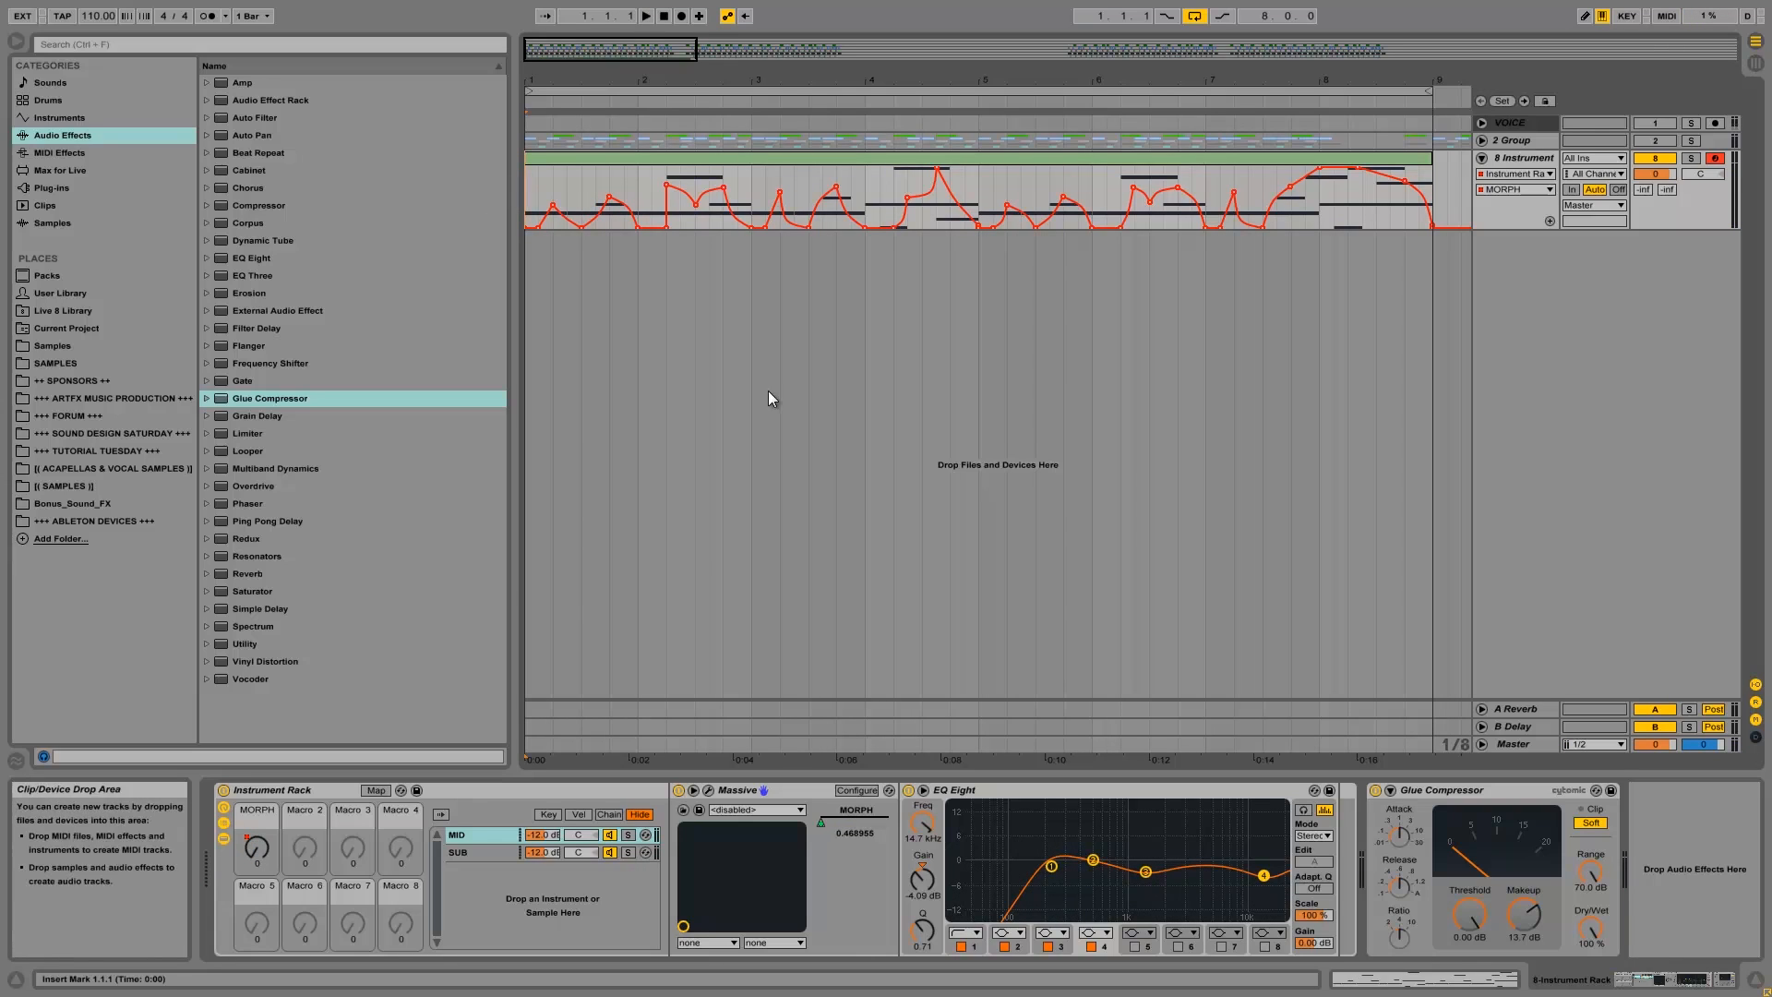
Shift the first MORPH peak in bar 2 slightly later so the envelope rises into it more gradually.
mouse_move(666, 181)
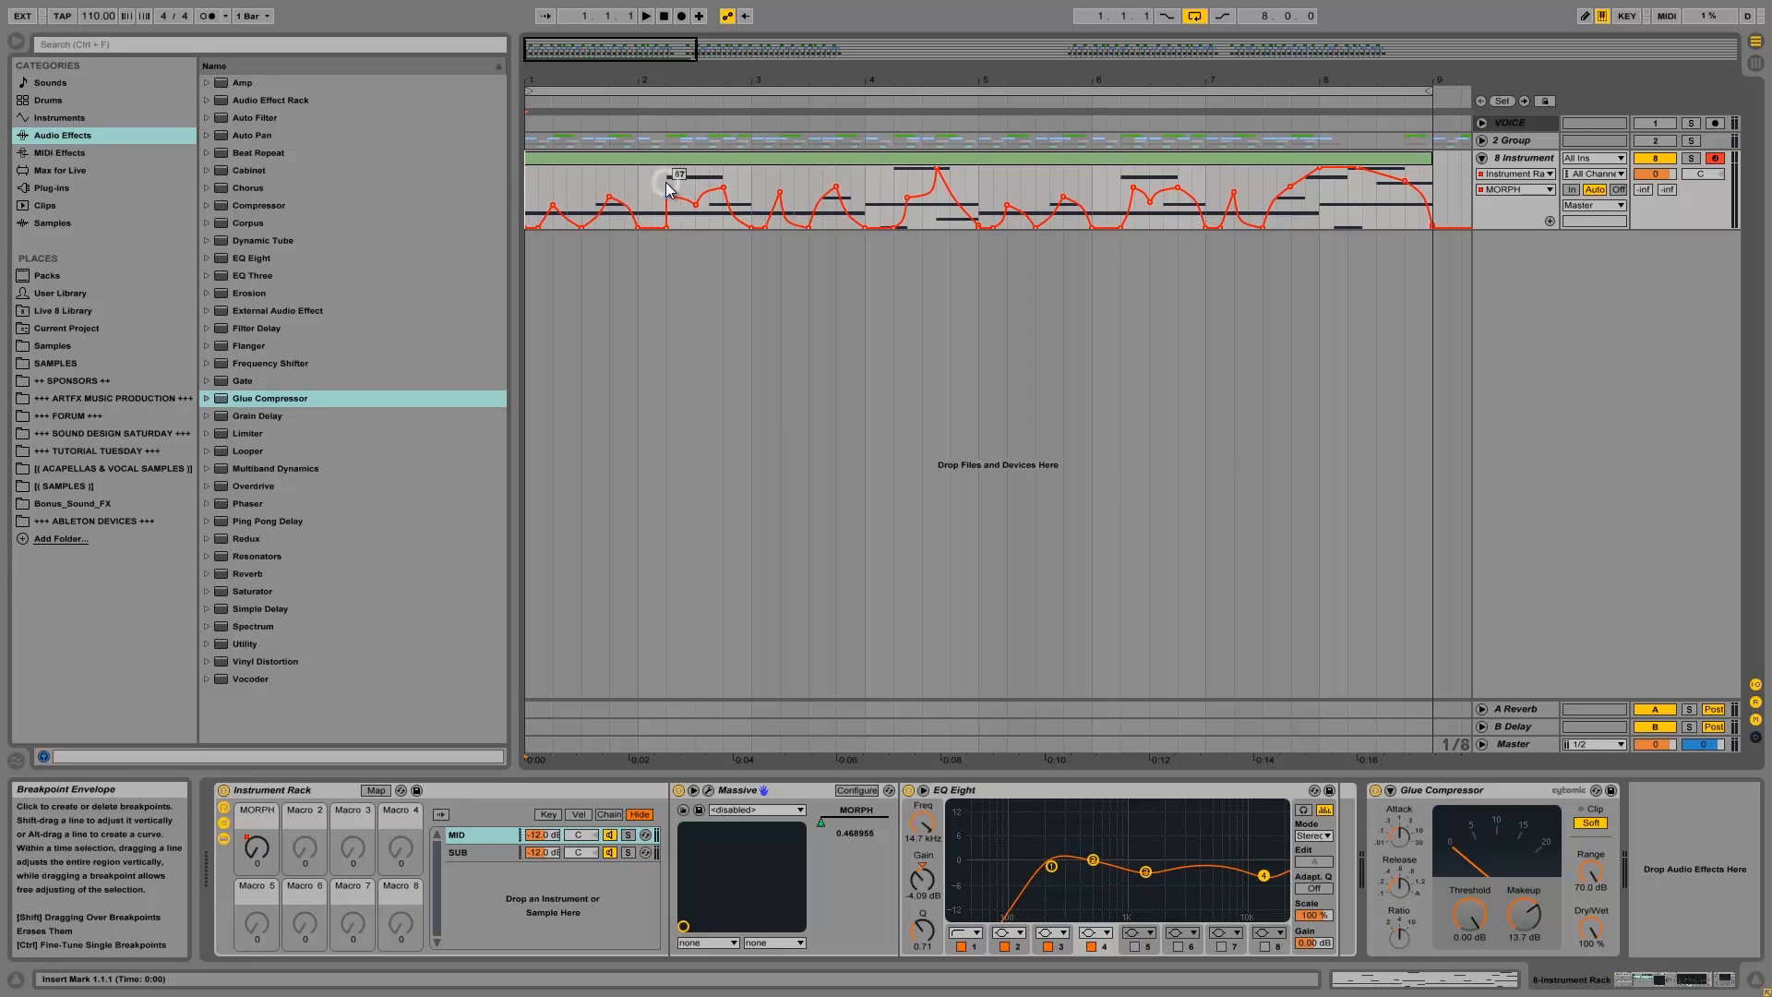
drag(666, 197, 680, 193)
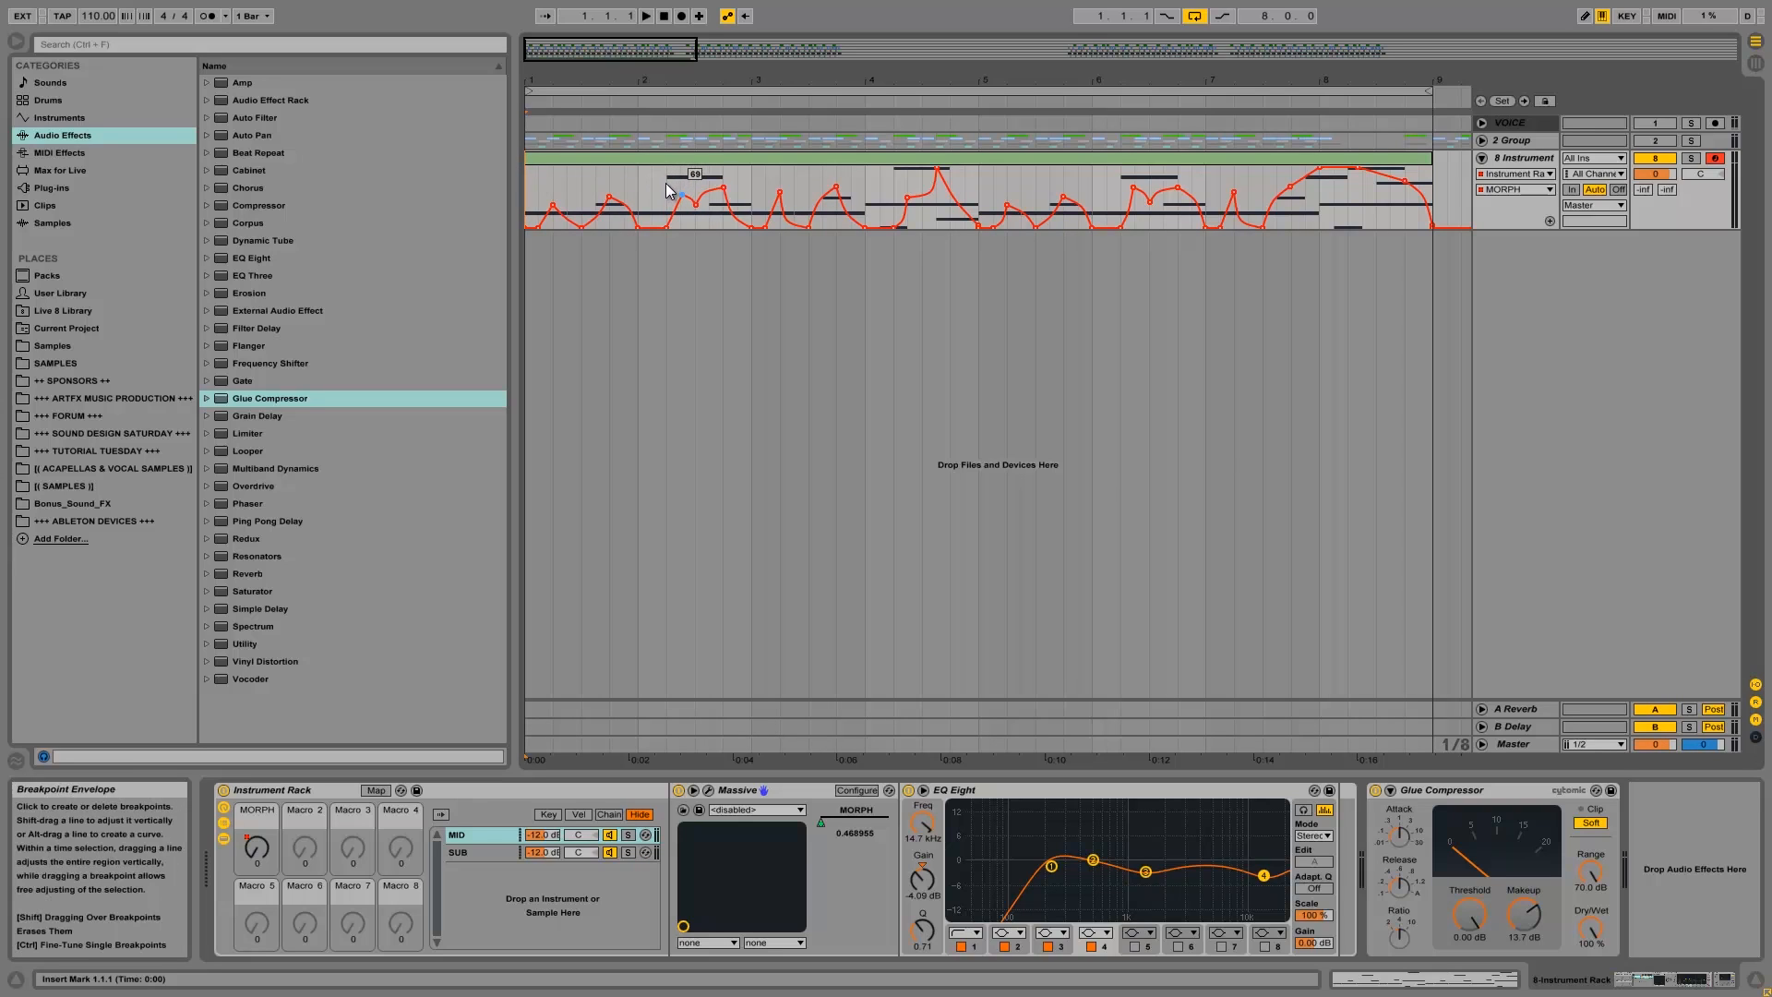